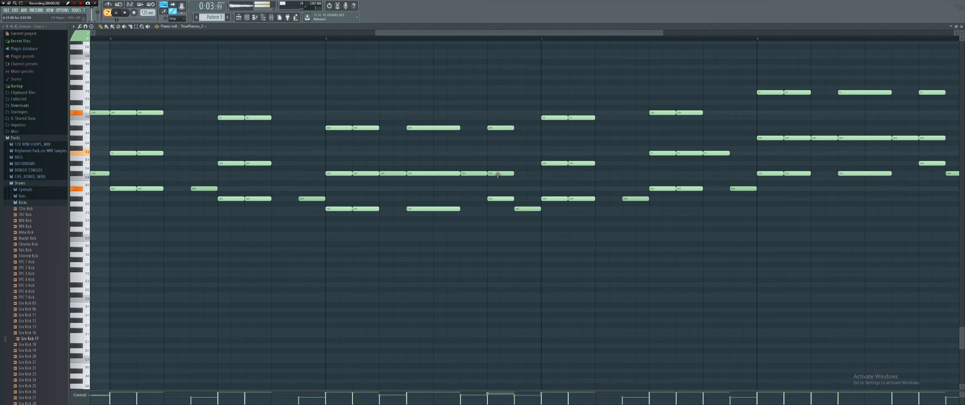
Review the piano notes and play through the project's patterns, ending on the sustained chords in Pattern 3.
{"action": "scroll", "coordinate": [497, 175], "scroll_direction": "down", "scroll_amount": 4}
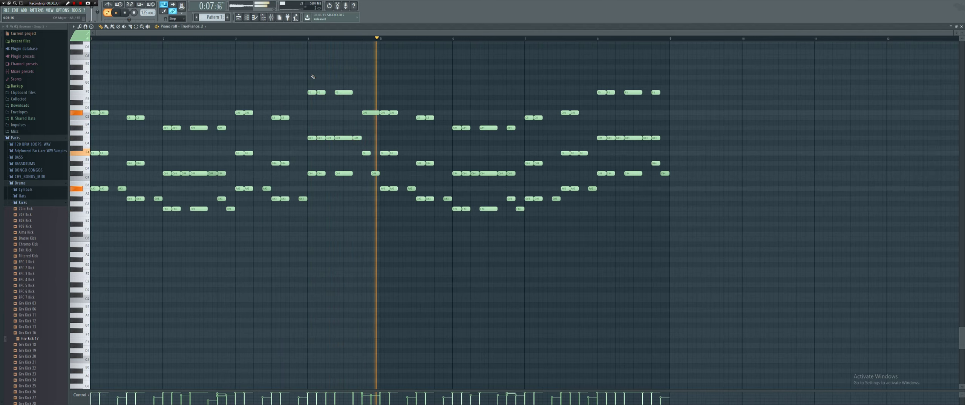
{"action": "scroll", "coordinate": [254, 64], "scroll_direction": "up", "scroll_amount": 5}
{"action": "key", "text": "F6"}
{"action": "key", "text": "KP_Add"}
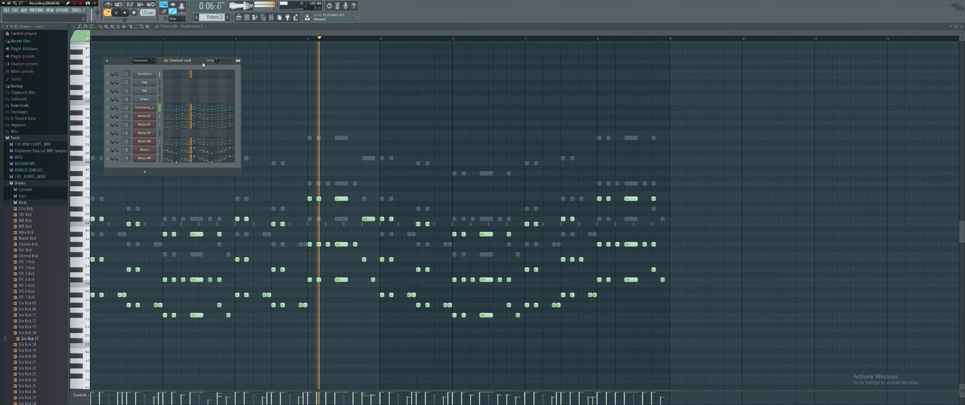
{"action": "key", "text": "KP_Add"}
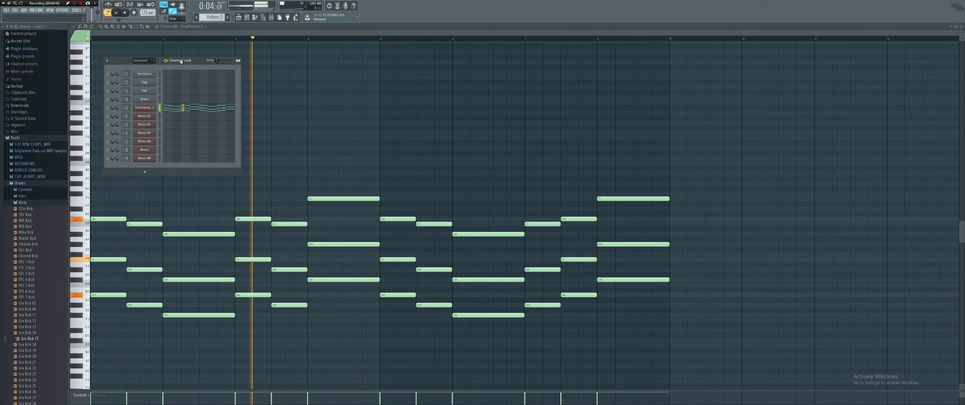
{"action": "key", "text": "KP_Add"}
{"action": "key", "text": "KP_Add"}
{"action": "key", "text": "KP_Subtract"}
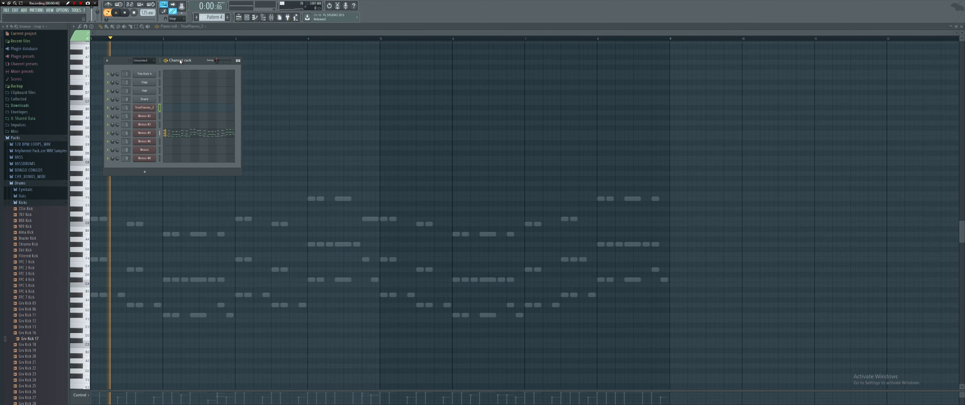
{"action": "key", "text": "KP_Subtract"}
{"action": "key", "text": "KP_Subtract"}
{"action": "key", "text": "KP_Add"}
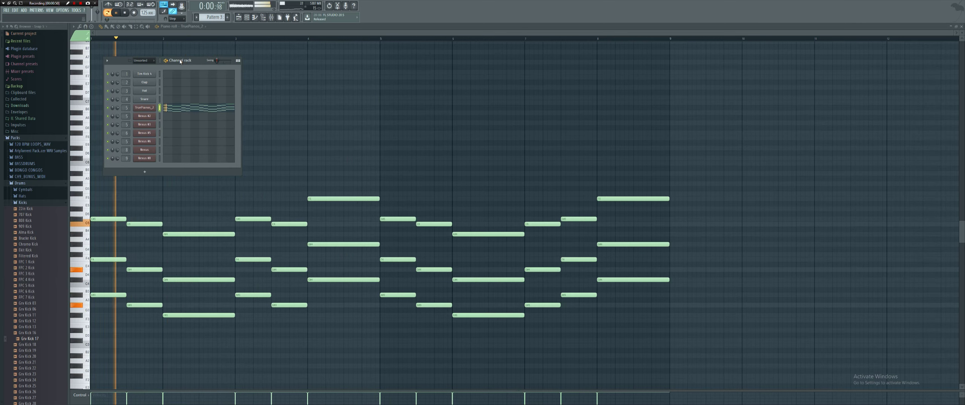
{"action": "key", "text": "space"}
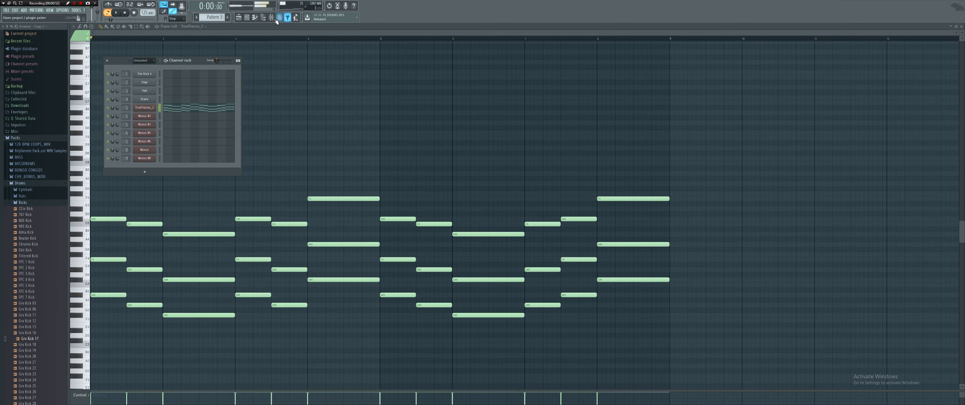
Place Pattern 3 twice back to back on Track 1 of the playlist, starting at bar 1.
{"action": "key", "text": "F5"}
{"action": "mouse_move", "coordinate": [120, 45]}
{"action": "left_mouse_down"}
{"action": "mouse_move", "coordinate": [513, 54]}
{"action": "mouse_move", "coordinate": [128, 54]}
{"action": "left_mouse_up"}
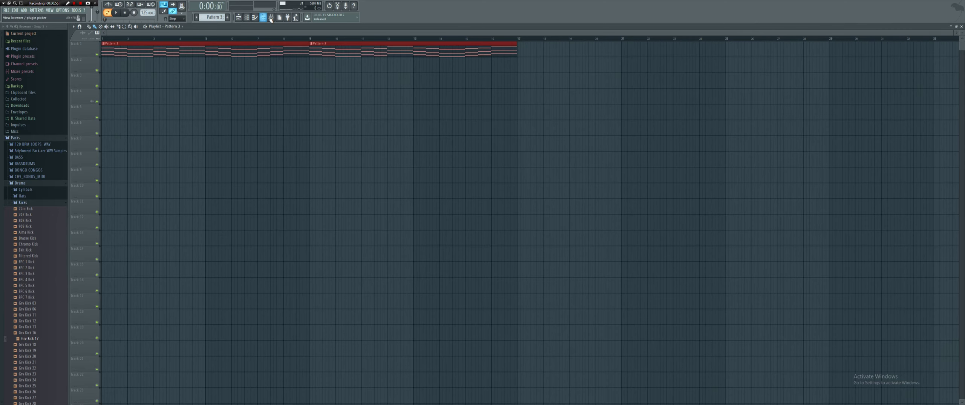
Add Fruity Parametric EQ 2 to the TruePianos_2 mixer track during playback and load its 40Hz + 18kHz cut preset.
{"action": "key", "text": "F9"}
{"action": "key", "text": "space"}
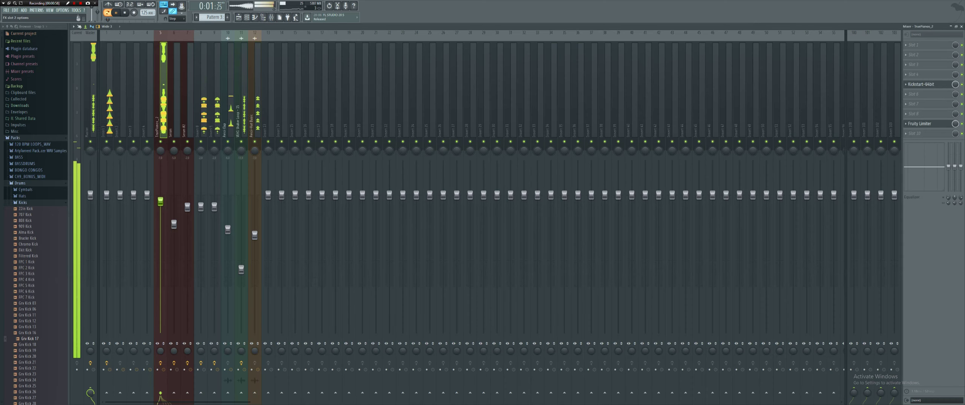
{"action": "left_click", "coordinate": [920, 64]}
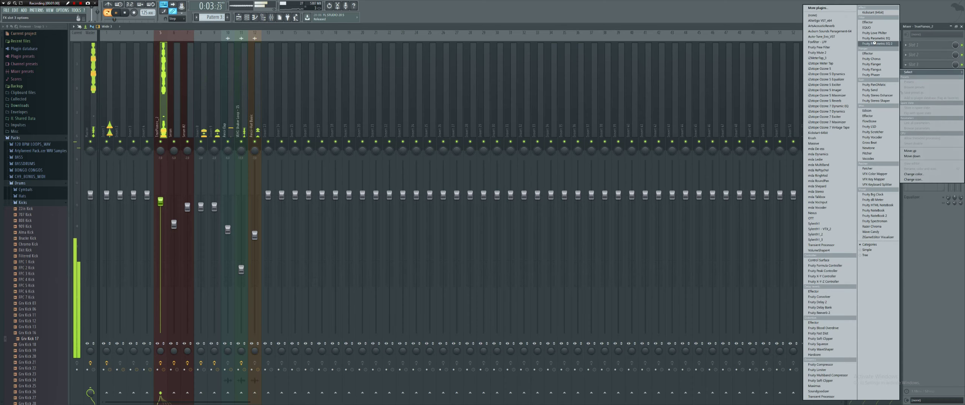
{"action": "left_click", "coordinate": [830, 211]}
{"action": "left_click", "coordinate": [119, 96]}
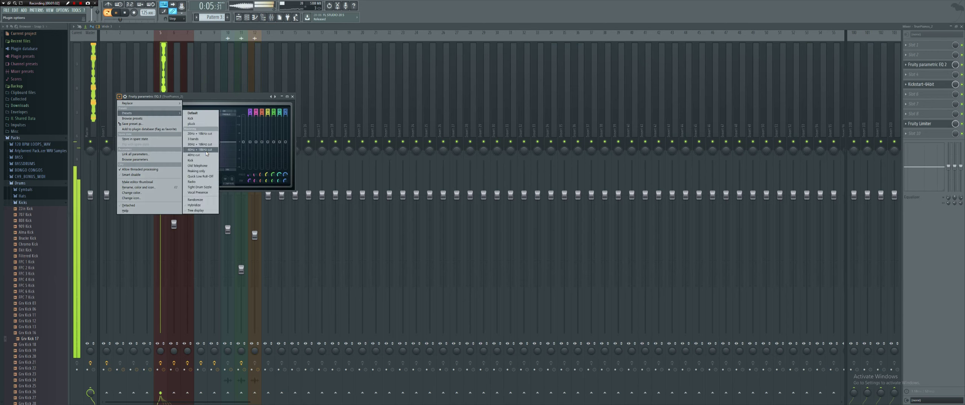
{"action": "left_click", "coordinate": [200, 150]}
Lower the frequency of the EQ's band 7 high cut to muffle the piano, and create an automation clip for it.
{"action": "left_click_drag", "start_coordinate": [217, 142], "coordinate": [156, 142]}
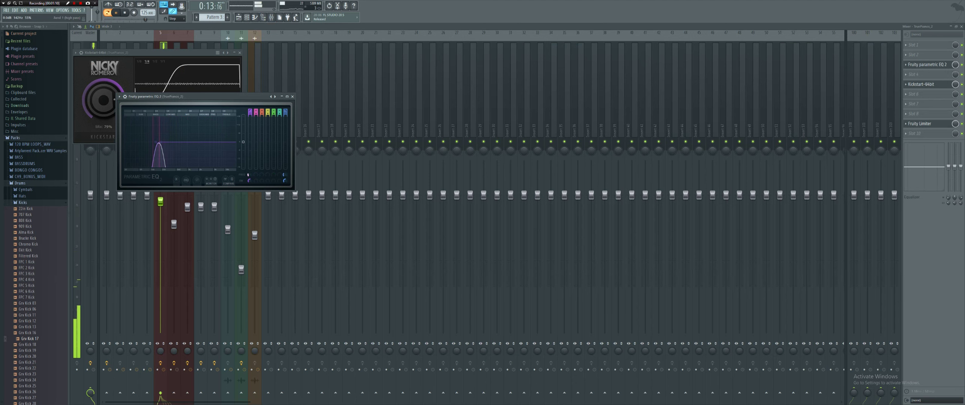
{"action": "left_click_drag", "start_coordinate": [284, 181], "coordinate": [285, 182]}
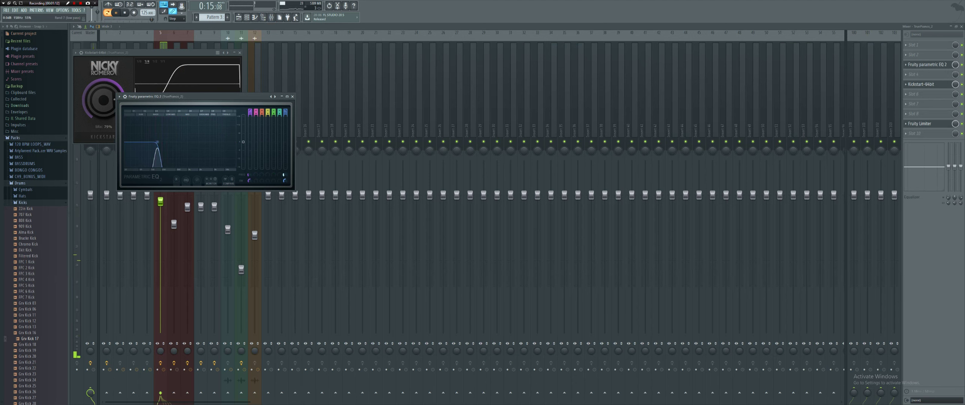
{"action": "right_click", "coordinate": [285, 176]}
{"action": "left_click", "coordinate": [308, 211]}
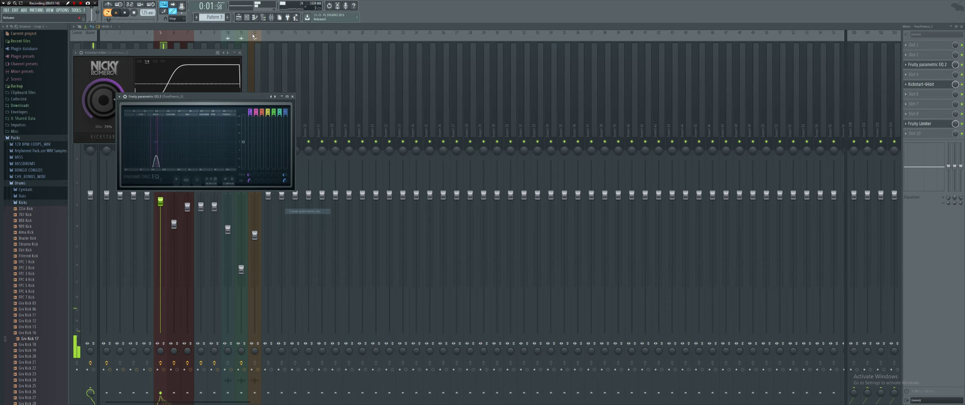
Adjust the end point of the band 7 frequency automation in the playlist and audition the filter sweep.
{"action": "left_click", "coordinate": [240, 18]}
{"action": "left_click_drag", "start_coordinate": [519, 70], "coordinate": [517, 65]}
{"action": "left_click", "coordinate": [118, 39]}
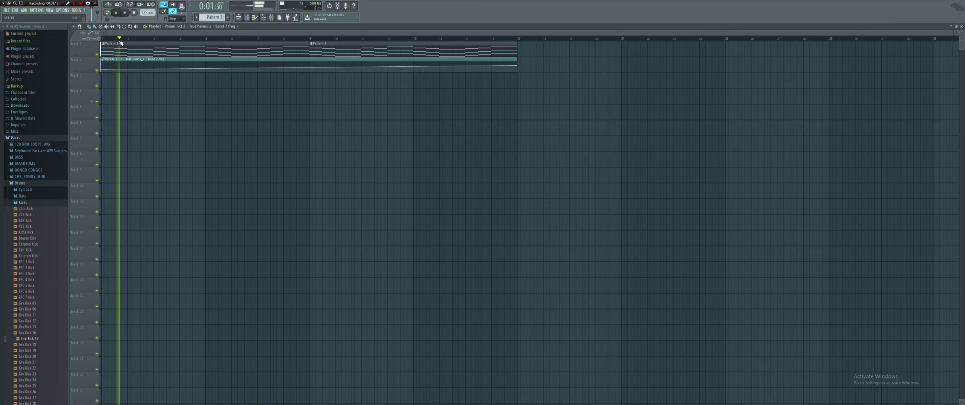
{"action": "left_click", "coordinate": [308, 38]}
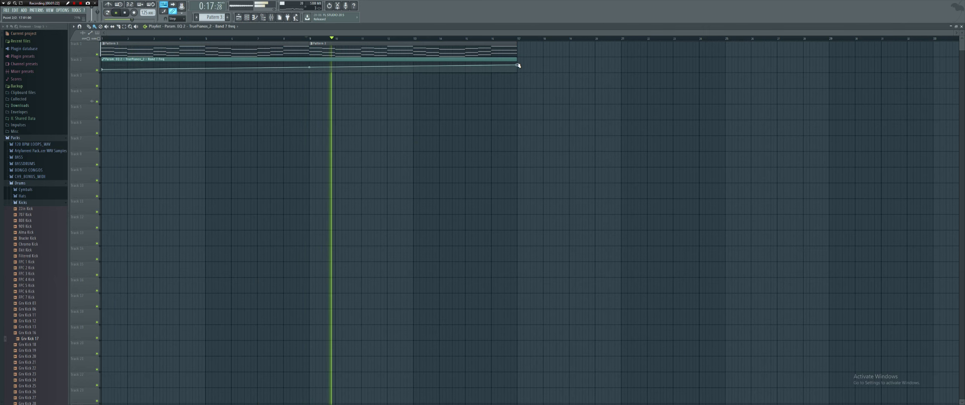
Copy the TruePianos_2 chord notes from Pattern 3 into the same channel of a new Pattern 5.
{"action": "key", "text": "F6"}
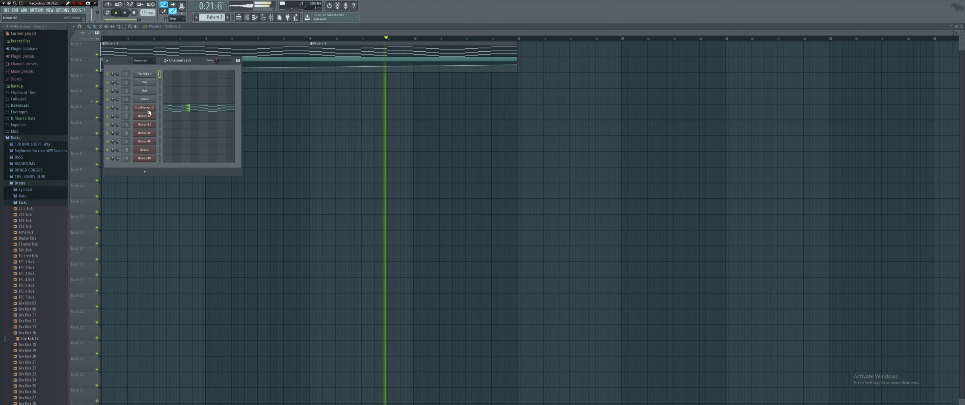
{"action": "right_click", "coordinate": [162, 108]}
{"action": "key", "text": "Escape"}
{"action": "left_click", "coordinate": [228, 18]}
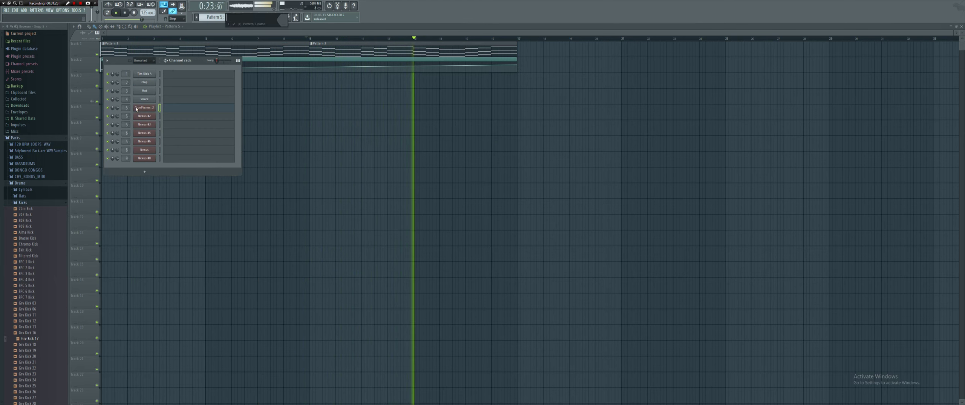
{"action": "key", "text": "space"}
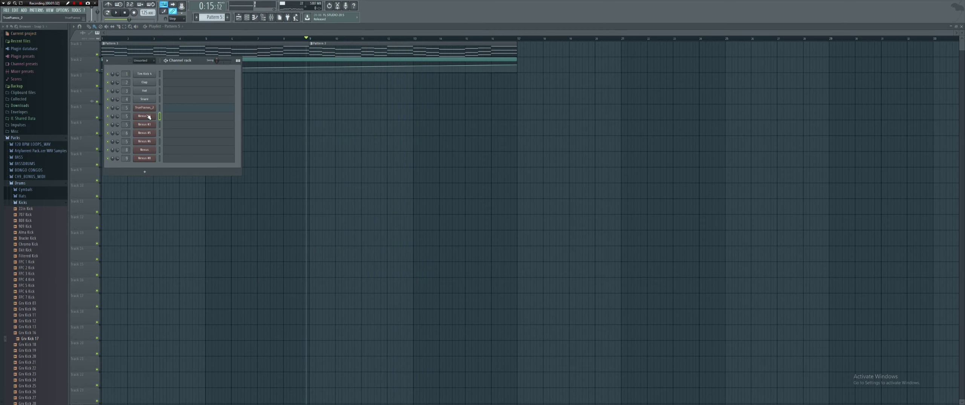
{"action": "right_click", "coordinate": [161, 107]}
{"action": "left_click", "coordinate": [185, 104]}
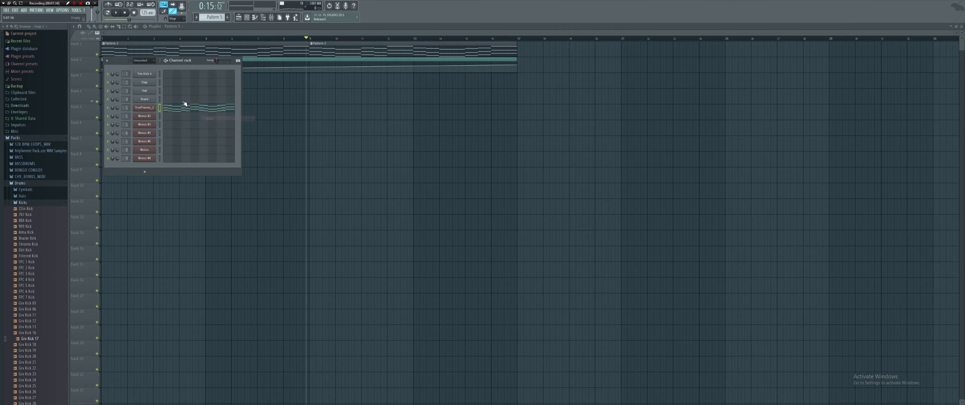
{"action": "left_click", "coordinate": [182, 109]}
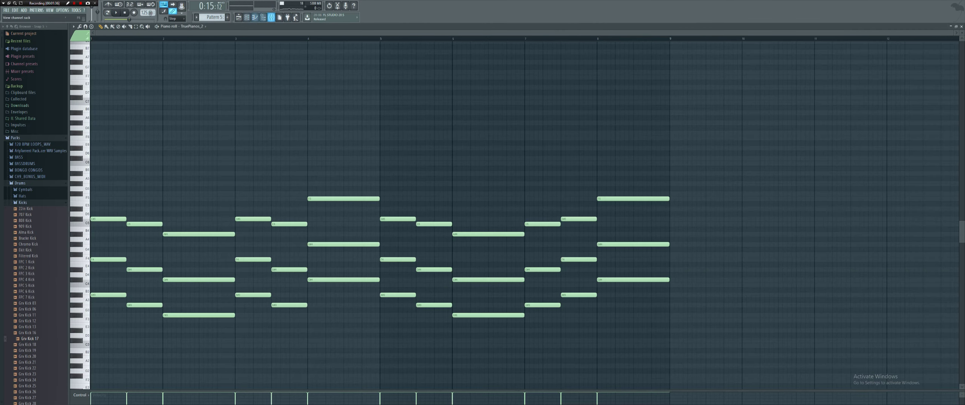
Arpeggiate the Pattern 5 chords with the Flip pattern, adjusting the time multiplier for longer, more widely spaced notes.
{"action": "left_click", "coordinate": [271, 18]}
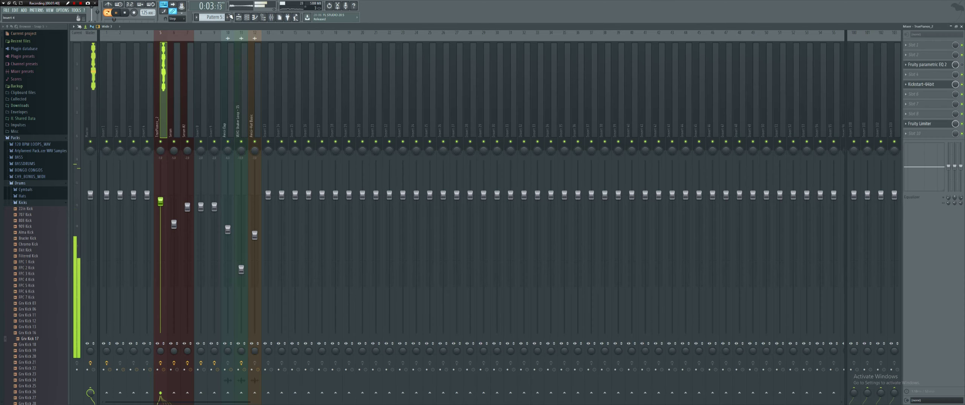
{"action": "key", "text": "F6"}
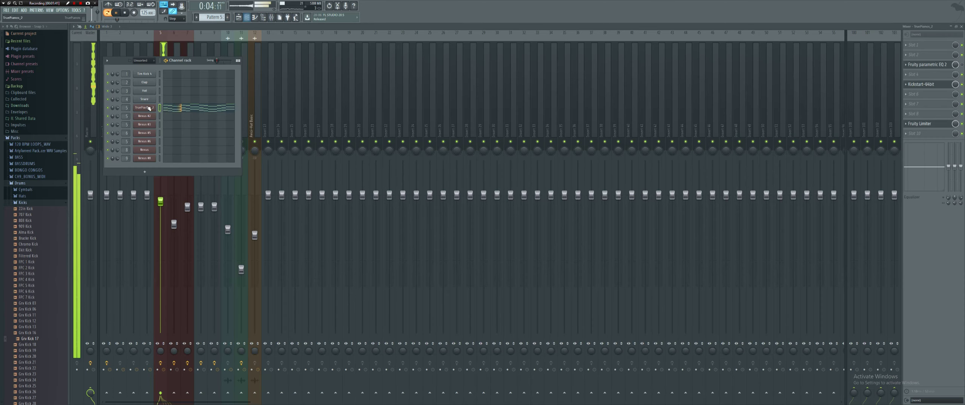
{"action": "left_click", "coordinate": [176, 107]}
{"action": "left_click", "coordinate": [73, 26]}
{"action": "mouse_move", "coordinate": [84, 34]}
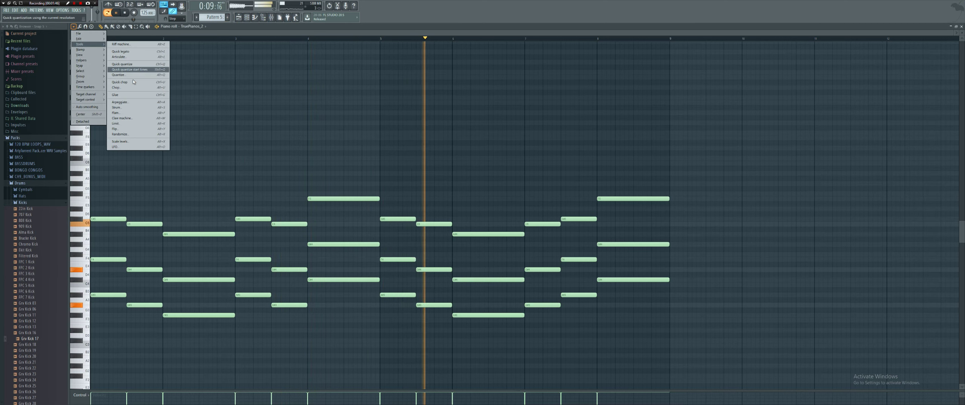
{"action": "left_click", "coordinate": [131, 101]}
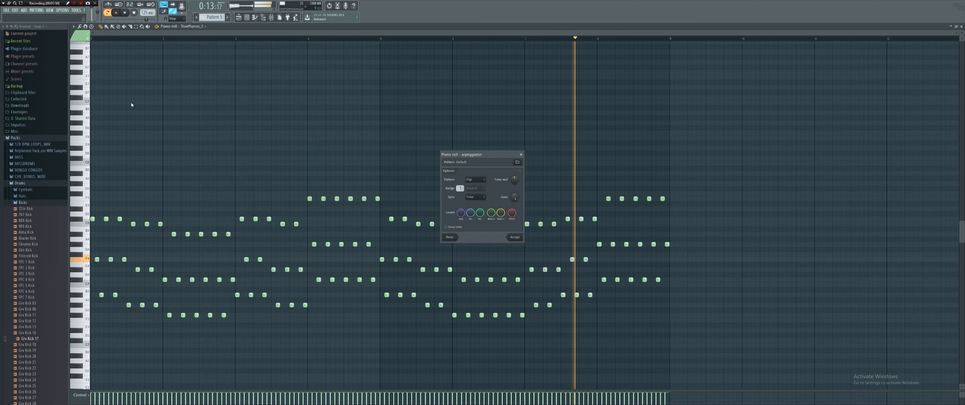
{"action": "scroll", "coordinate": [515, 184], "scroll_direction": "up", "scroll_amount": 3}
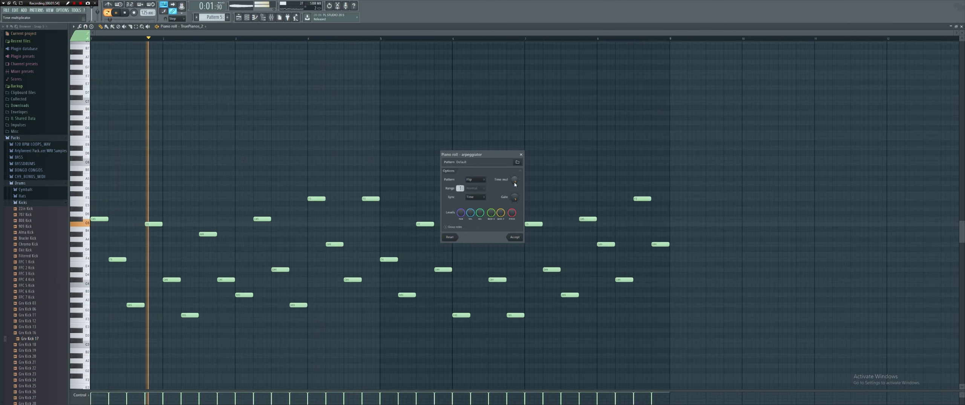
{"action": "scroll", "coordinate": [515, 184], "scroll_direction": "down", "scroll_amount": 2}
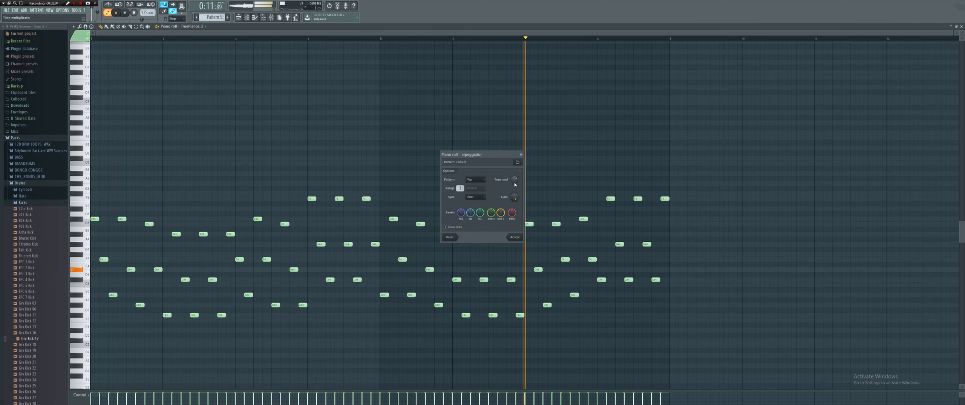
{"action": "left_click", "coordinate": [522, 238]}
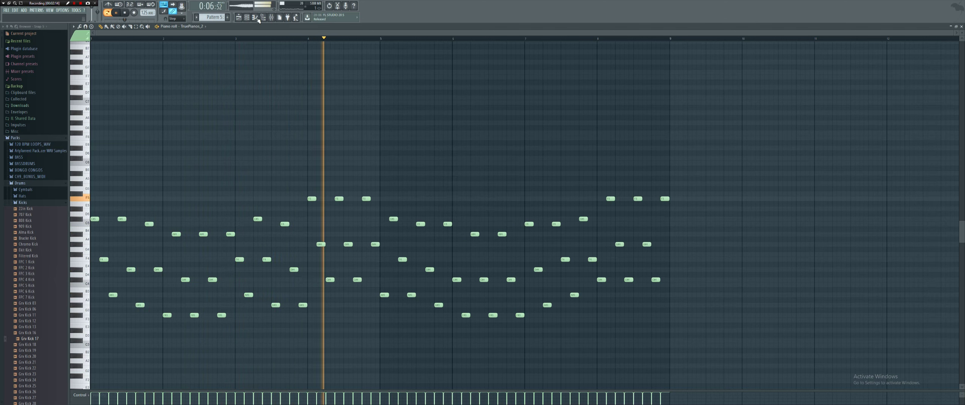
Stop playback and add a Sylenth1 instrument channel to the project.
{"action": "key", "text": "F6"}
{"action": "key", "text": "space"}
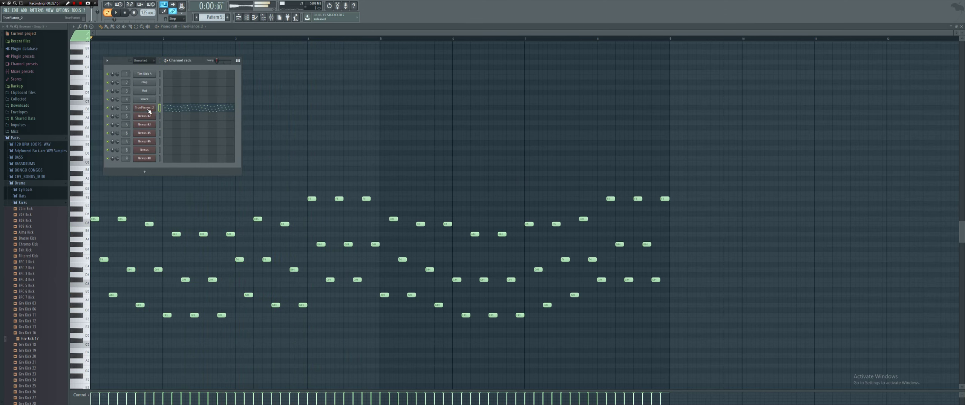
{"action": "left_click", "coordinate": [24, 11]}
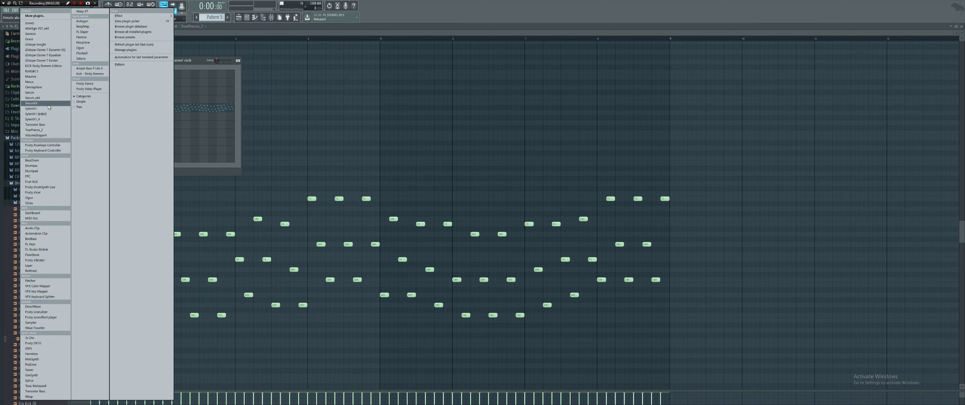
{"action": "left_click", "coordinate": [31, 108]}
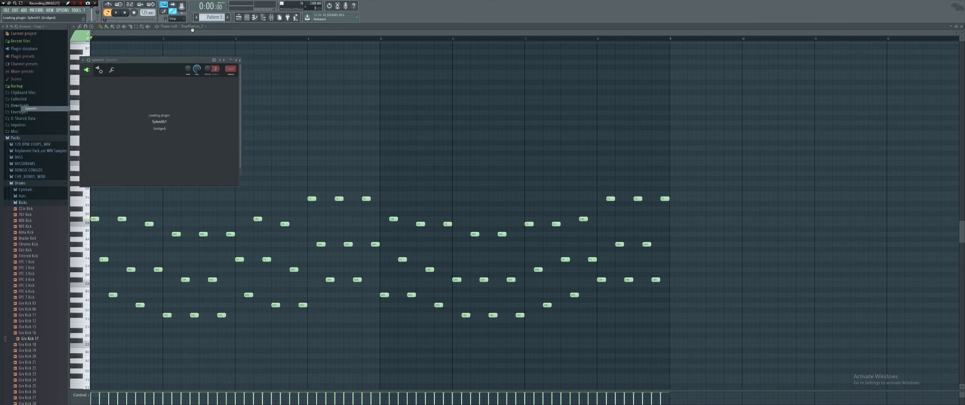
Move the arpeggio notes from TruePianos_2 to the Sylenth1 channel and route Sylenth1 to a free mixer track.
{"action": "left_click", "coordinate": [248, 17]}
{"action": "right_click", "coordinate": [151, 108]}
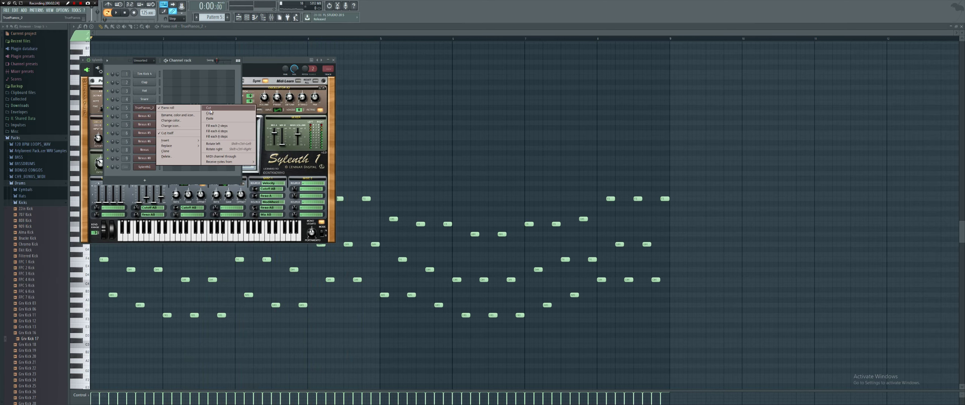
{"action": "left_click", "coordinate": [170, 113]}
{"action": "right_click", "coordinate": [144, 167]}
{"action": "left_click", "coordinate": [169, 177]}
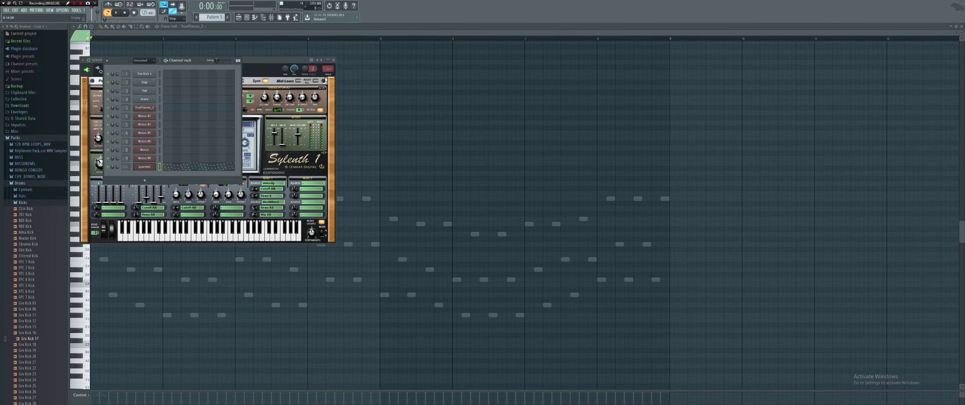
{"action": "double_click", "coordinate": [331, 72]}
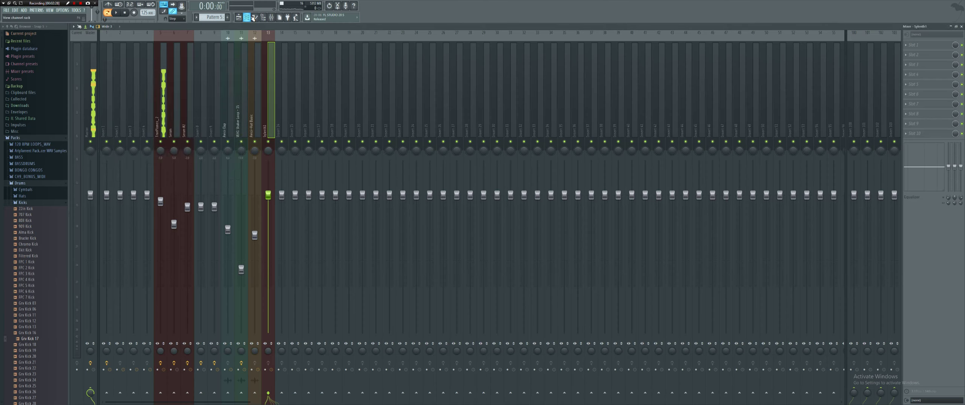
Play the arpeggio and load the KEY BigSynth preset on the Sylenth1 channel to audition it.
{"action": "left_click", "coordinate": [254, 17]}
{"action": "key", "text": "space"}
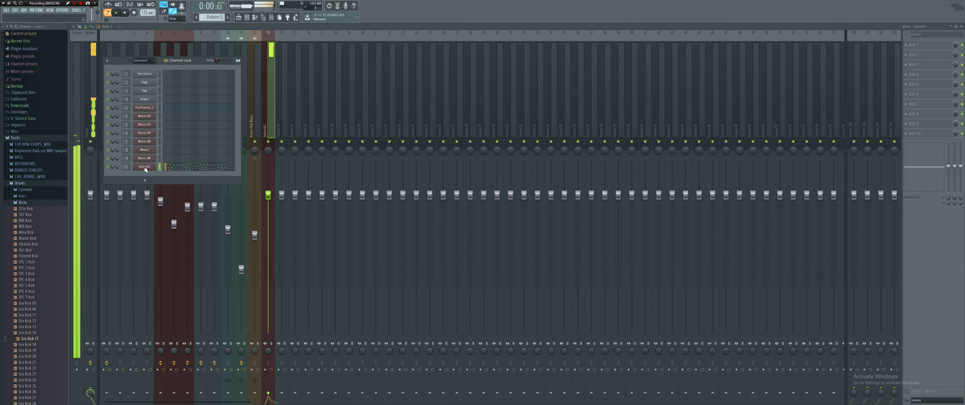
{"action": "left_click", "coordinate": [145, 167]}
{"action": "left_click", "coordinate": [213, 126]}
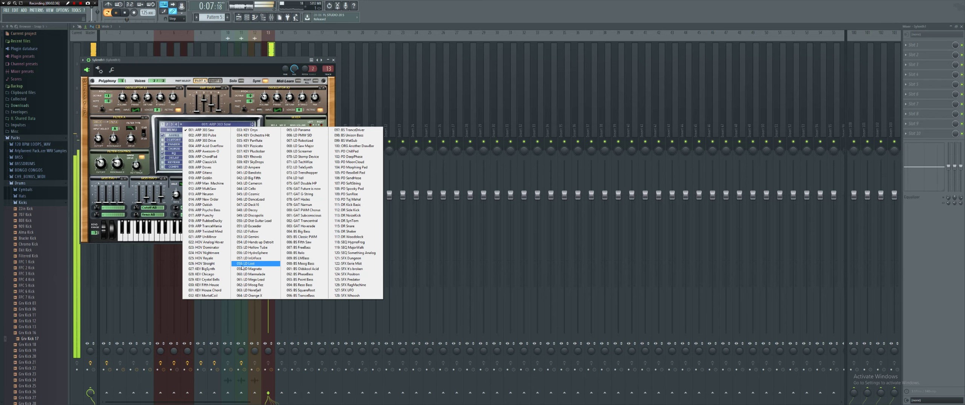
{"action": "left_click", "coordinate": [210, 270]}
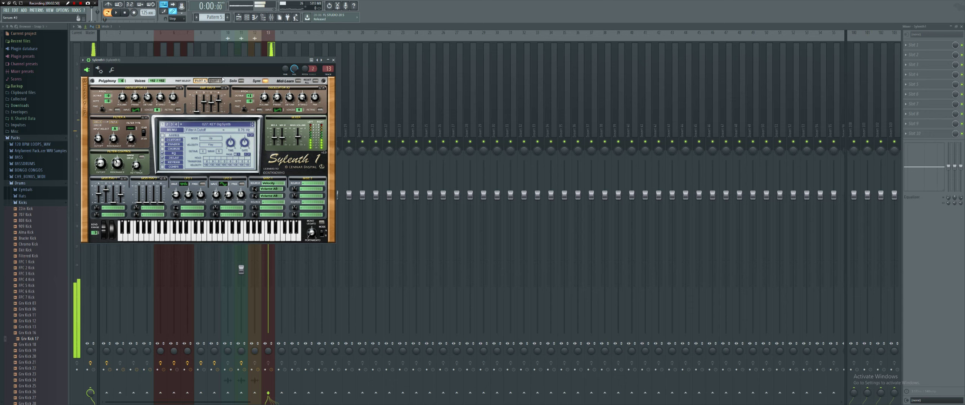
Browse the Sylenth1 soundbank folder and load the 3 Pie Media Mainroom House bank into Sylenth1.
{"action": "left_click", "coordinate": [226, 126]}
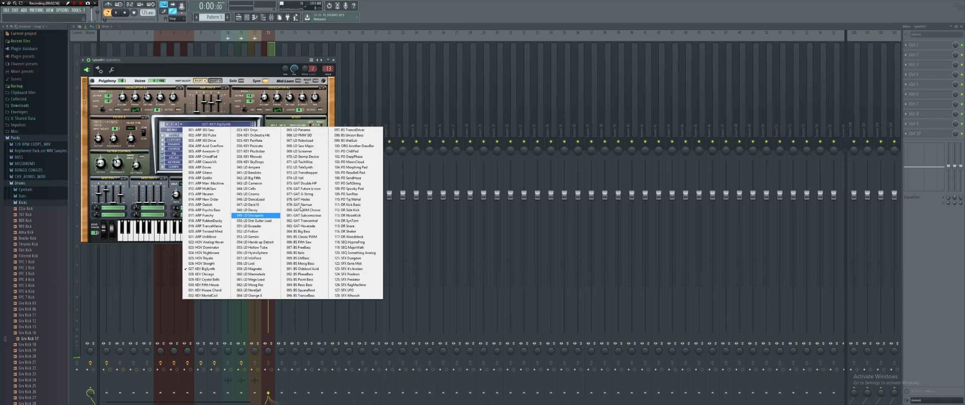
{"action": "left_click", "coordinate": [163, 129]}
{"action": "left_click", "coordinate": [163, 129]}
{"action": "left_click", "coordinate": [179, 97]}
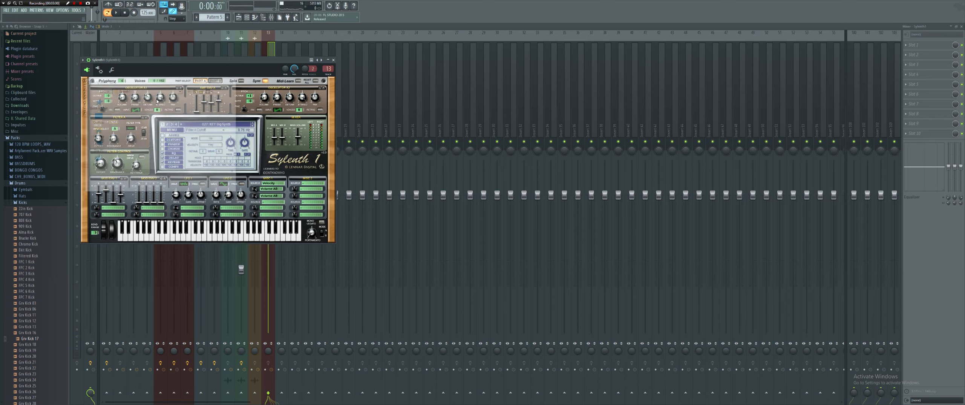
{"action": "left_click_drag", "start_coordinate": [235, 105], "coordinate": [236, 108]}
{"action": "scroll", "coordinate": [231, 113], "scroll_direction": "down", "scroll_amount": 1}
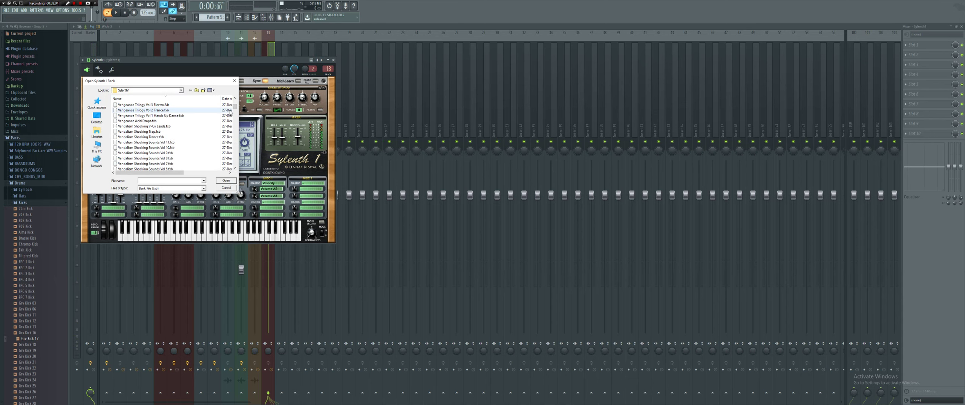
{"action": "scroll", "coordinate": [211, 125], "scroll_direction": "down", "scroll_amount": 6}
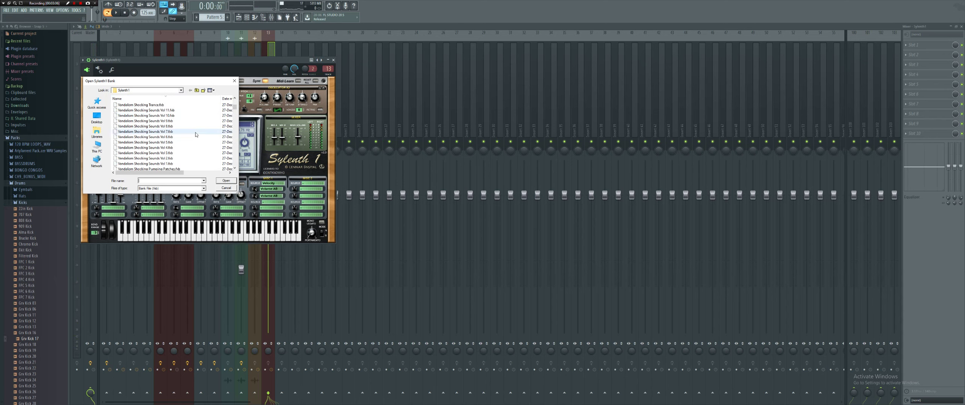
{"action": "scroll", "coordinate": [185, 132], "scroll_direction": "down", "scroll_amount": 5}
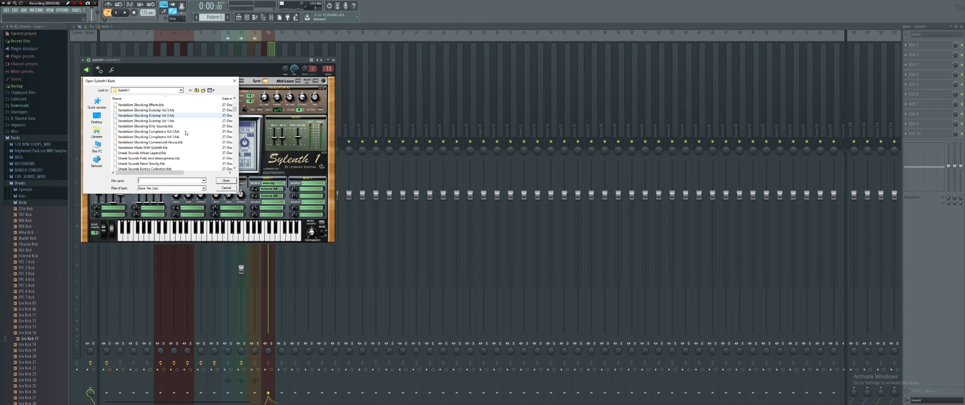
{"action": "scroll", "coordinate": [185, 134], "scroll_direction": "down", "scroll_amount": 3}
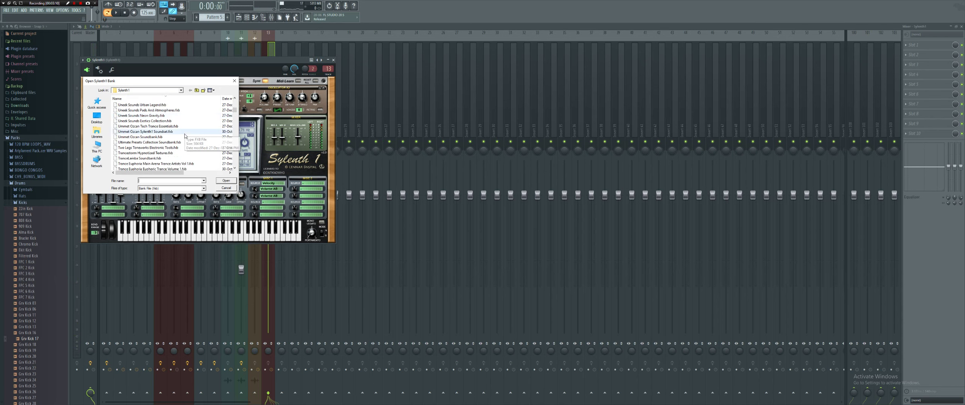
{"action": "scroll", "coordinate": [185, 136], "scroll_direction": "down", "scroll_amount": 2}
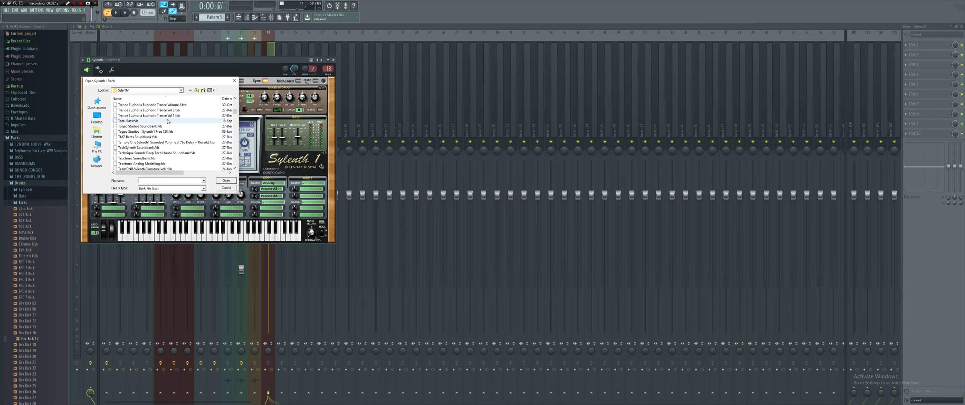
{"action": "scroll", "coordinate": [186, 142], "scroll_direction": "down", "scroll_amount": 2}
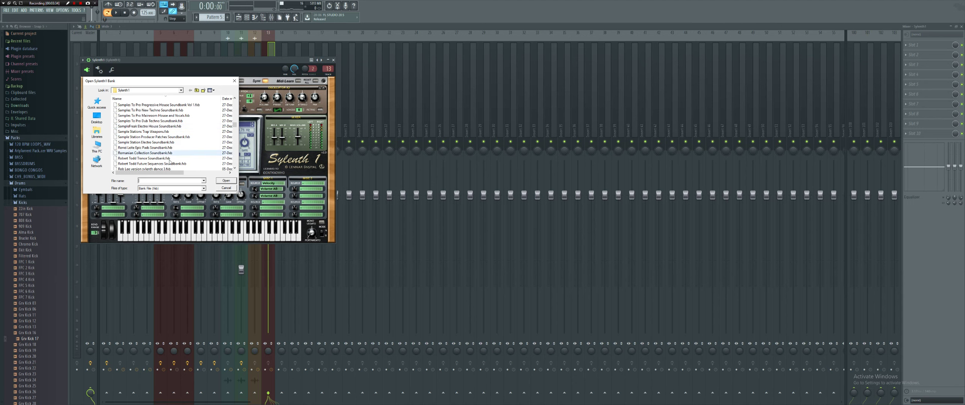
{"action": "scroll", "coordinate": [163, 125], "scroll_direction": "down", "scroll_amount": 2}
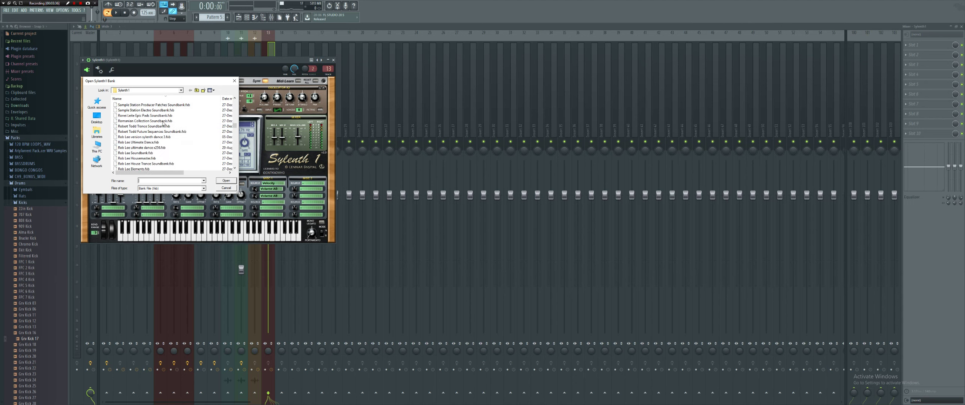
{"action": "scroll", "coordinate": [177, 150], "scroll_direction": "down", "scroll_amount": 1}
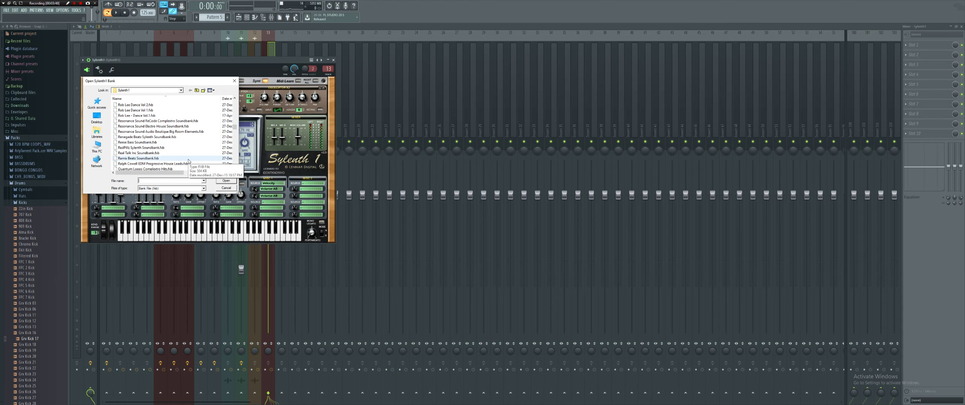
{"action": "scroll", "coordinate": [188, 160], "scroll_direction": "down", "scroll_amount": 2}
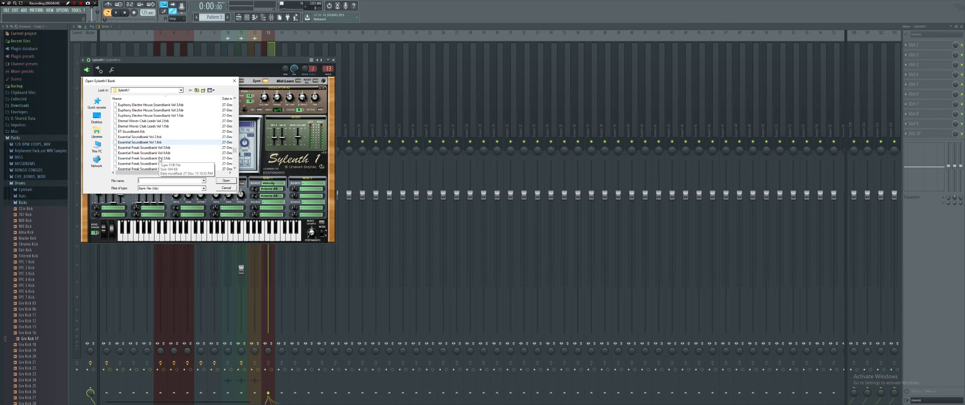
{"action": "scroll", "coordinate": [161, 159], "scroll_direction": "down", "scroll_amount": 6}
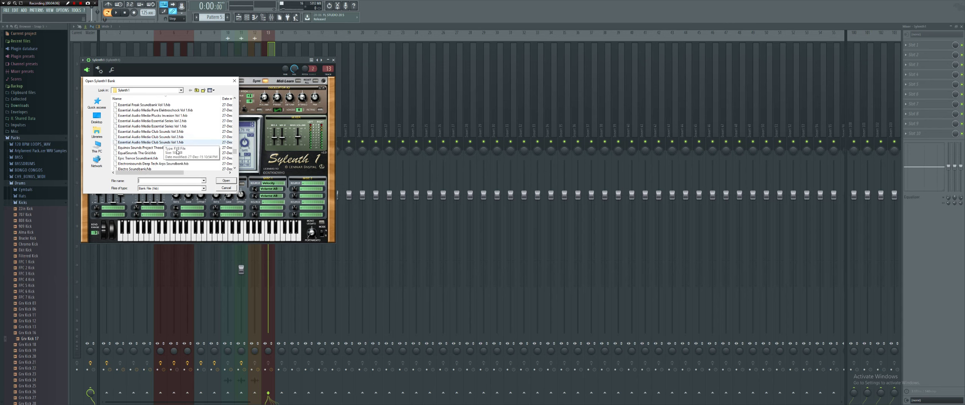
{"action": "scroll", "coordinate": [178, 161], "scroll_direction": "down", "scroll_amount": 5}
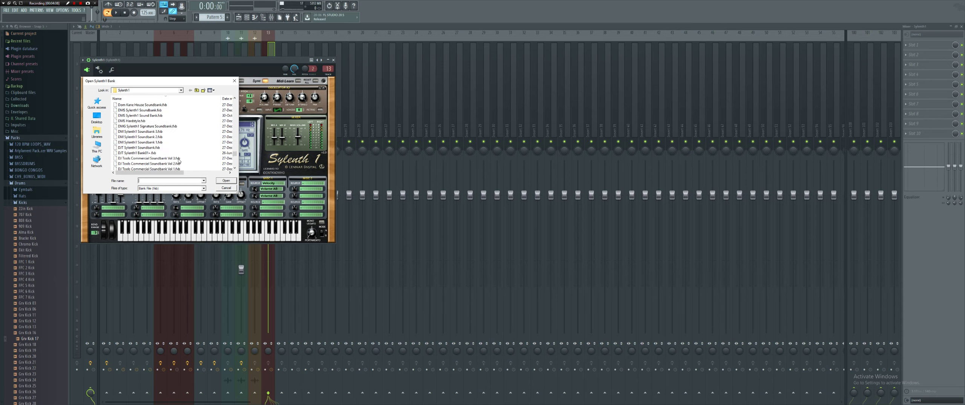
{"action": "scroll", "coordinate": [179, 161], "scroll_direction": "down", "scroll_amount": 6}
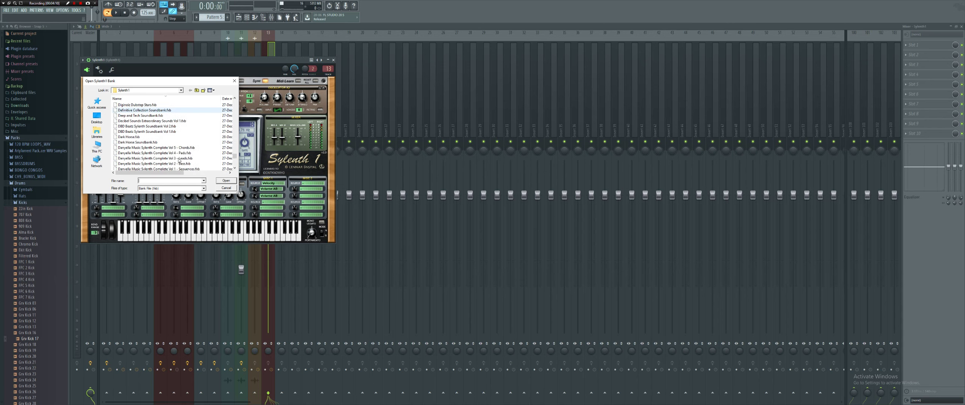
{"action": "scroll", "coordinate": [179, 161], "scroll_direction": "down", "scroll_amount": 6}
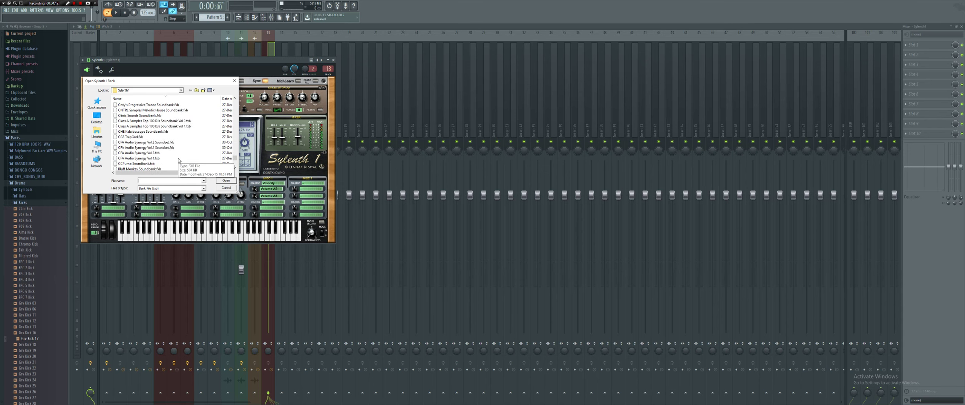
{"action": "scroll", "coordinate": [178, 160], "scroll_direction": "down", "scroll_amount": 5}
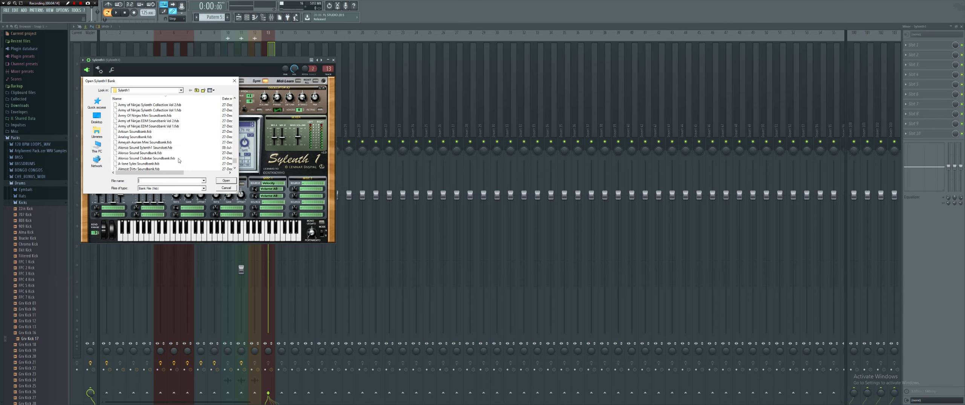
{"action": "scroll", "coordinate": [179, 160], "scroll_direction": "down", "scroll_amount": 4}
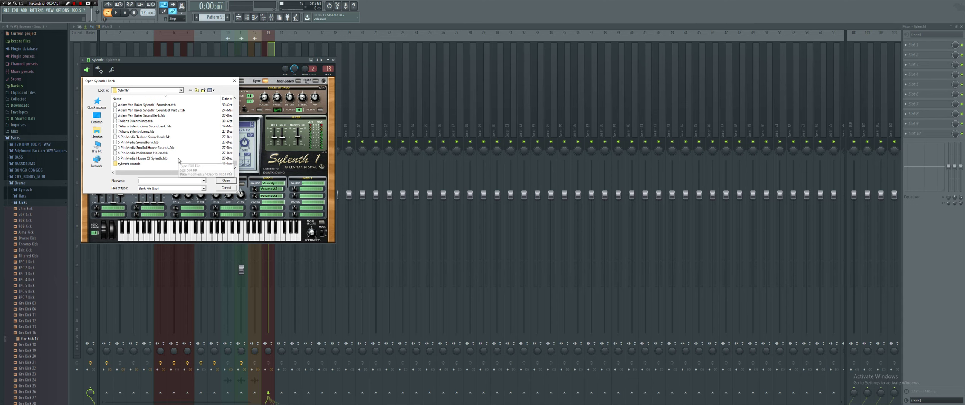
{"action": "double_click", "coordinate": [155, 153]}
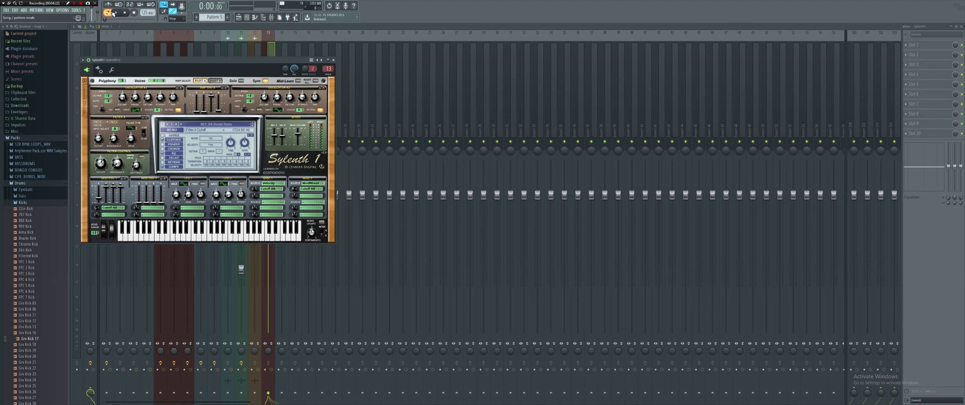
Play the arpeggio and audition the bank's presets from ARP SQR Arp back to KEY High Pluck.
{"action": "key", "text": "space"}
{"action": "left_click", "coordinate": [235, 127]}
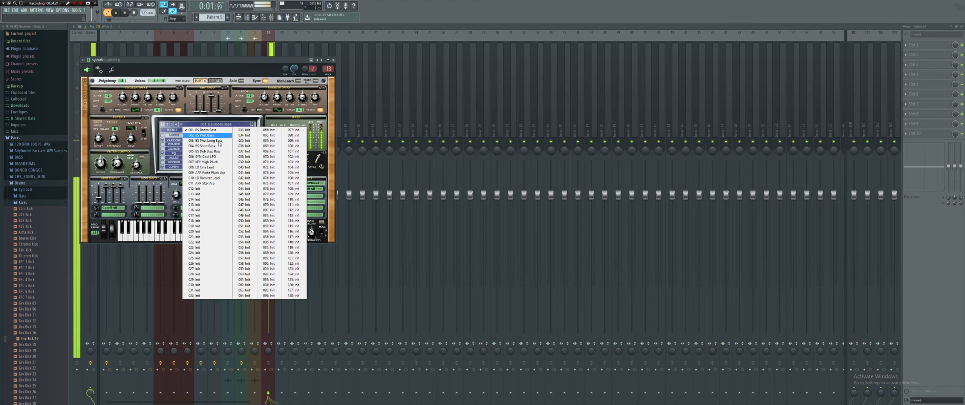
{"action": "left_click", "coordinate": [204, 184]}
{"action": "left_click", "coordinate": [252, 125]}
{"action": "left_click", "coordinate": [253, 125]}
{"action": "left_click", "coordinate": [253, 125]}
{"action": "left_click", "coordinate": [252, 125]}
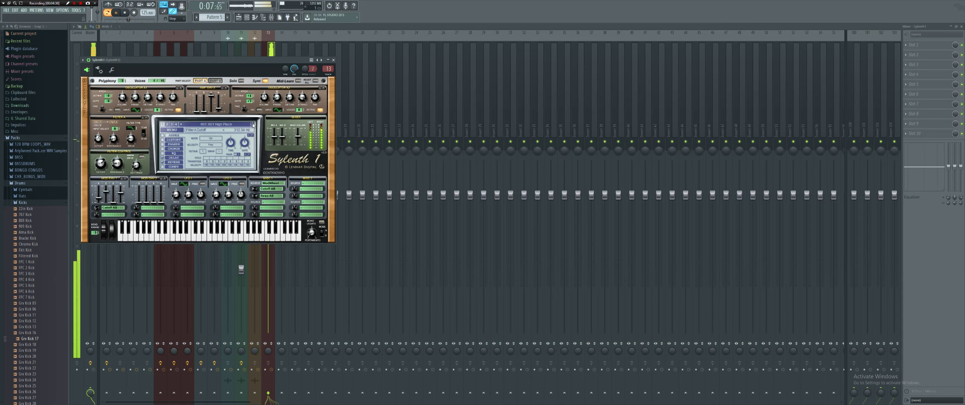
Load a Vandalism soundbank into Sylenth1 in place of the current bank.
{"action": "left_click", "coordinate": [172, 129]}
{"action": "left_click", "coordinate": [184, 148]}
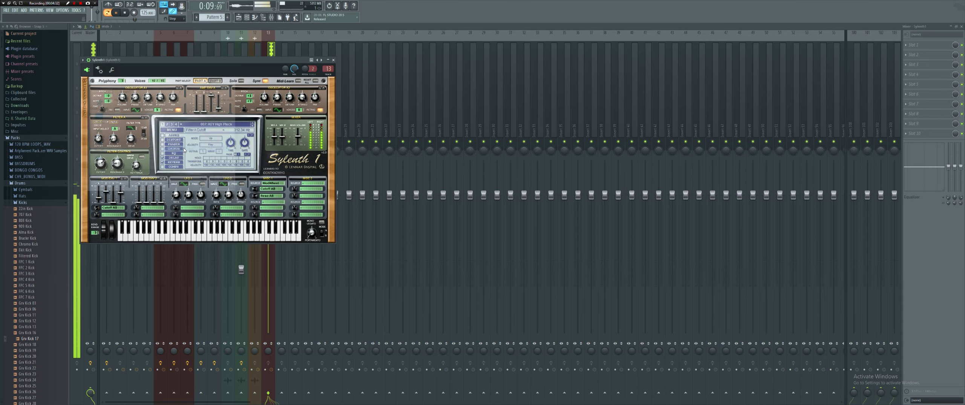
{"action": "scroll", "coordinate": [169, 144], "scroll_direction": "down", "scroll_amount": 4}
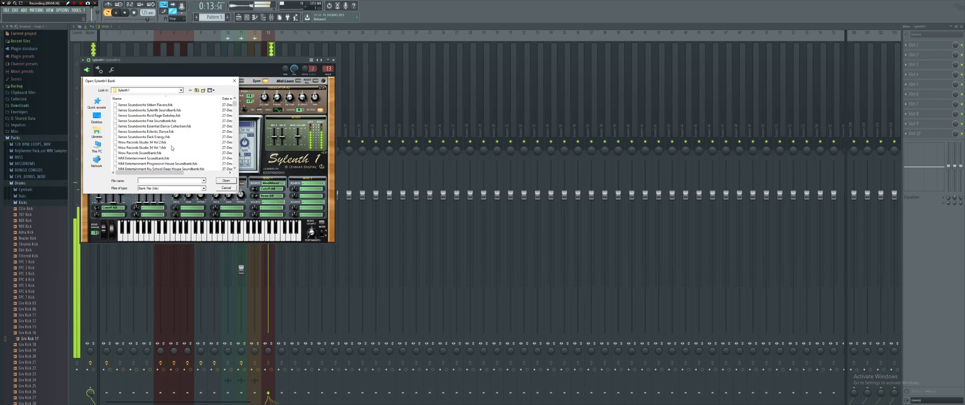
{"action": "scroll", "coordinate": [171, 148], "scroll_direction": "down", "scroll_amount": 5}
{"action": "double_click", "coordinate": [172, 148]}
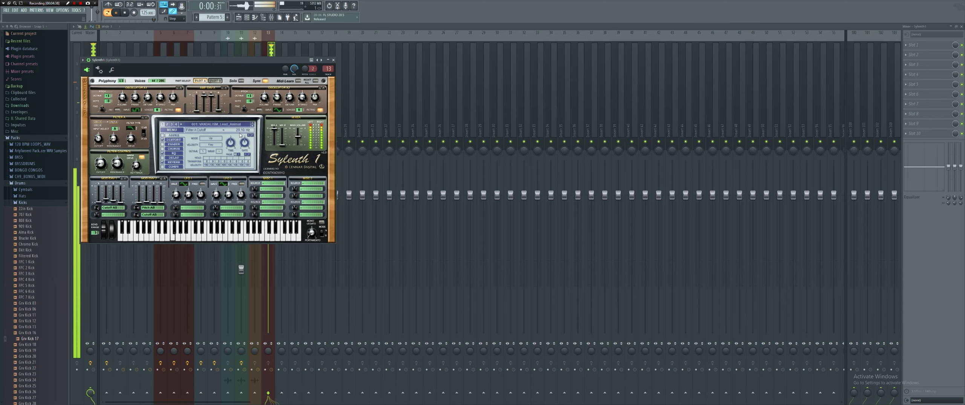
Audition the Vandalism presets backwards from VANDALISM_Bass_Shock to preset 070, ending on VANDALISM_Lead_Gangsta.
{"action": "left_click", "coordinate": [239, 124]}
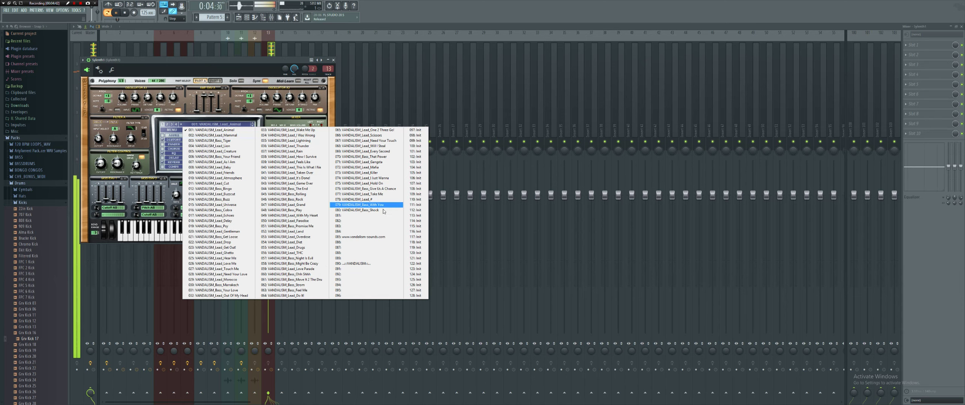
{"action": "left_click", "coordinate": [358, 211]}
{"action": "left_click", "coordinate": [253, 125]}
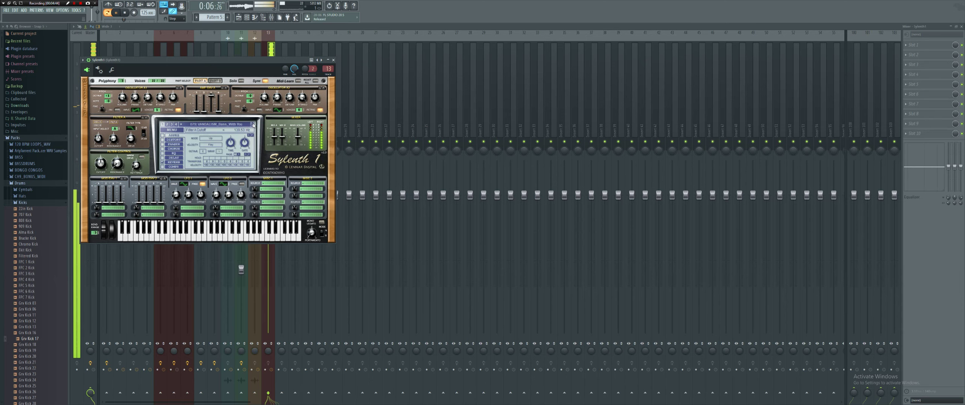
{"action": "left_click", "coordinate": [253, 124]}
{"action": "left_click", "coordinate": [253, 125]}
{"action": "left_click", "coordinate": [253, 125]}
{"action": "left_click", "coordinate": [253, 125]}
{"action": "left_click", "coordinate": [253, 125]}
{"action": "left_click", "coordinate": [253, 125]}
{"action": "left_click", "coordinate": [253, 124]}
{"action": "left_click", "coordinate": [253, 125]}
{"action": "left_click", "coordinate": [253, 125]}
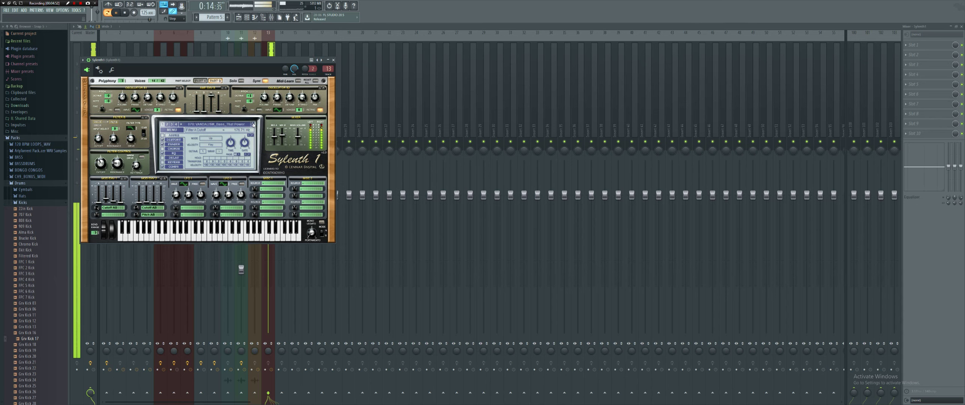
{"action": "left_click", "coordinate": [252, 127]}
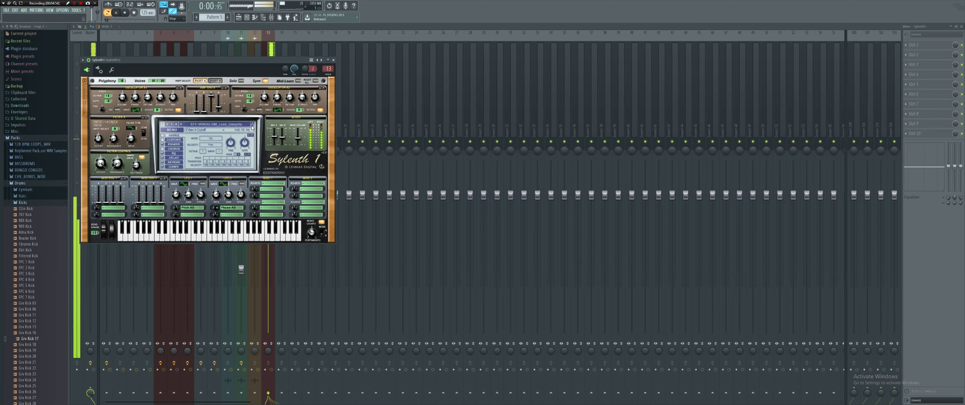
Restart playback of the arpeggio and audition the Vandalism presets that precede VANDALISM_Lead_Gangsta.
{"action": "key", "text": "space"}
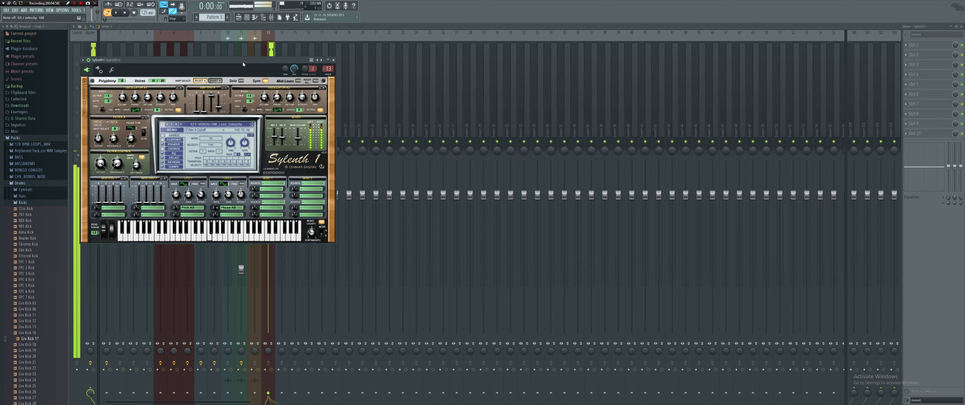
{"action": "key", "text": "space"}
{"action": "left_click", "coordinate": [253, 124]}
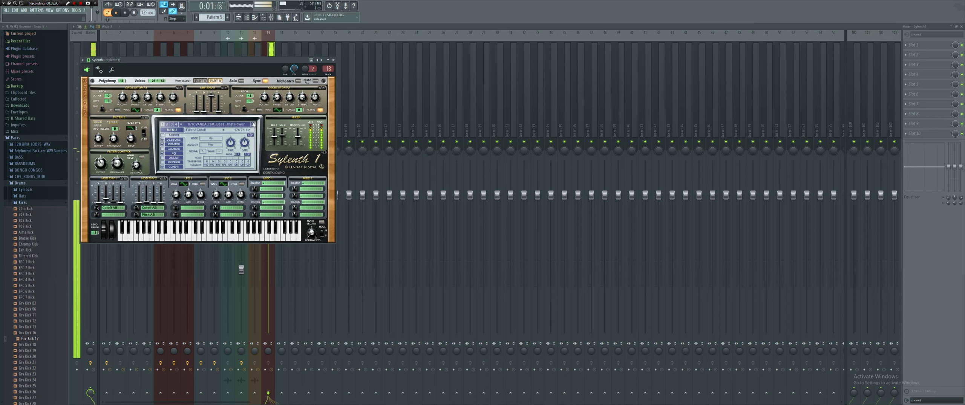
{"action": "left_click", "coordinate": [253, 124]}
{"action": "left_click", "coordinate": [252, 124]}
{"action": "left_click", "coordinate": [253, 124]}
{"action": "left_click", "coordinate": [253, 124]}
{"action": "left_click", "coordinate": [253, 124]}
Replace the Sylenth1 instrument with Massive in the arpeggio's channel.
{"action": "left_click", "coordinate": [246, 17]}
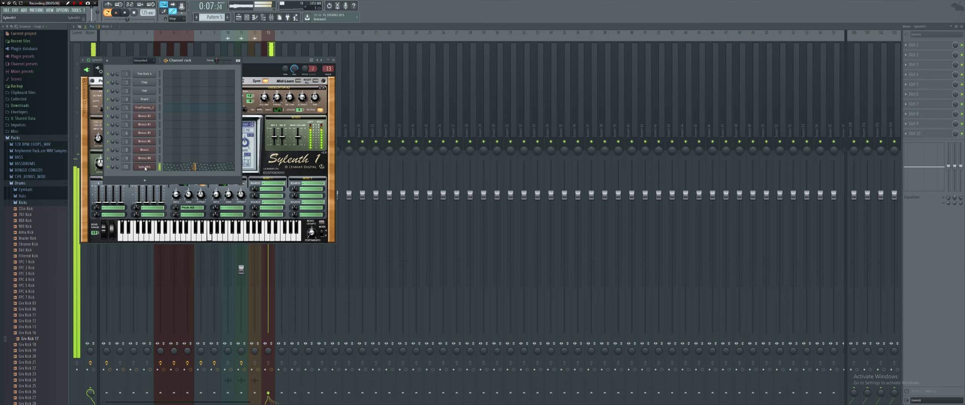
{"action": "right_click", "coordinate": [152, 167]}
{"action": "mouse_move", "coordinate": [177, 205]}
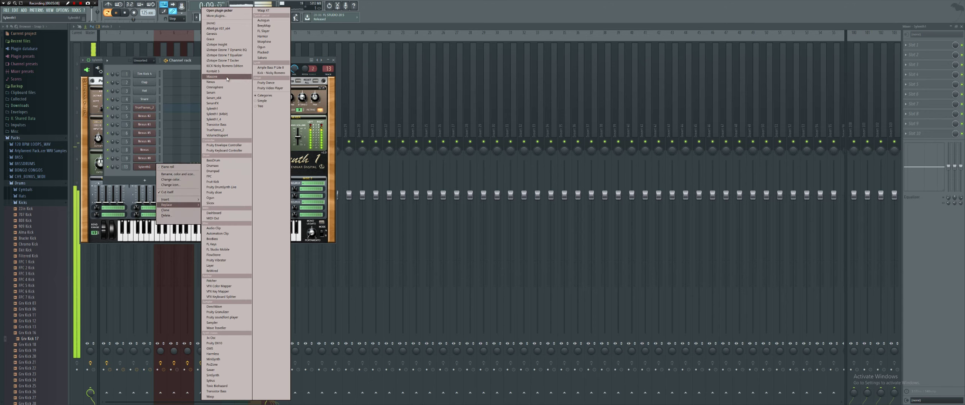
{"action": "left_click", "coordinate": [226, 76]}
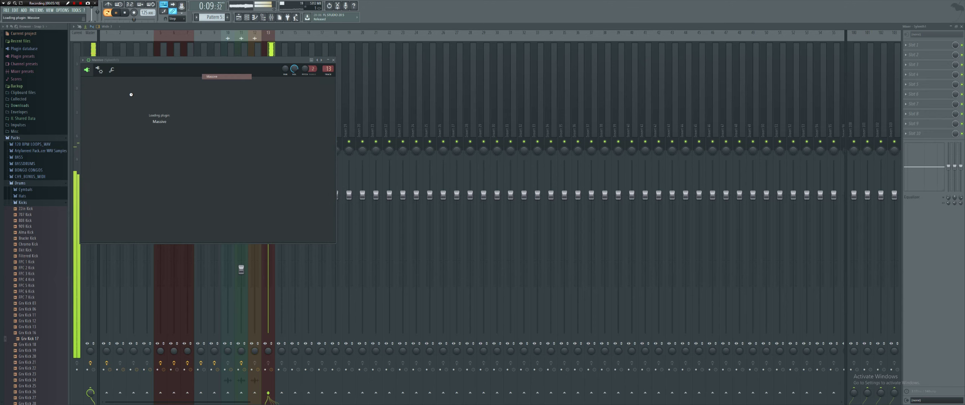
Load the recently used soft pluck sound in Massive and adjust the cutoff of Filter 1.
{"action": "left_click", "coordinate": [243, 84]}
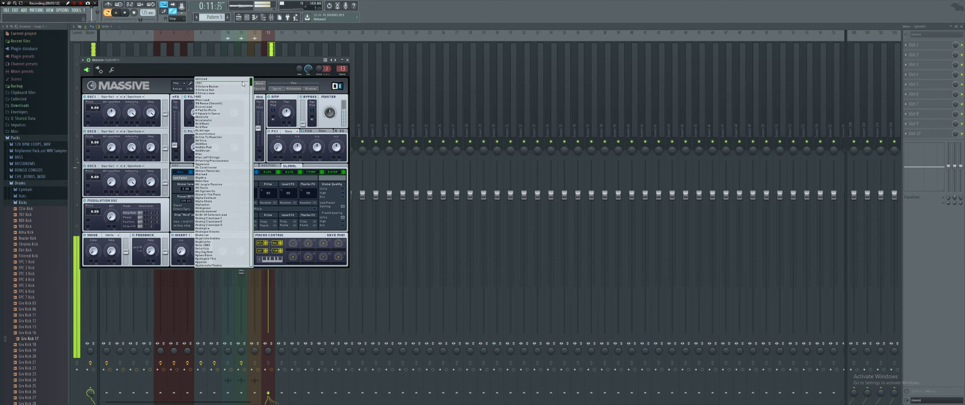
{"action": "left_click", "coordinate": [188, 87]}
{"action": "left_click", "coordinate": [179, 83]}
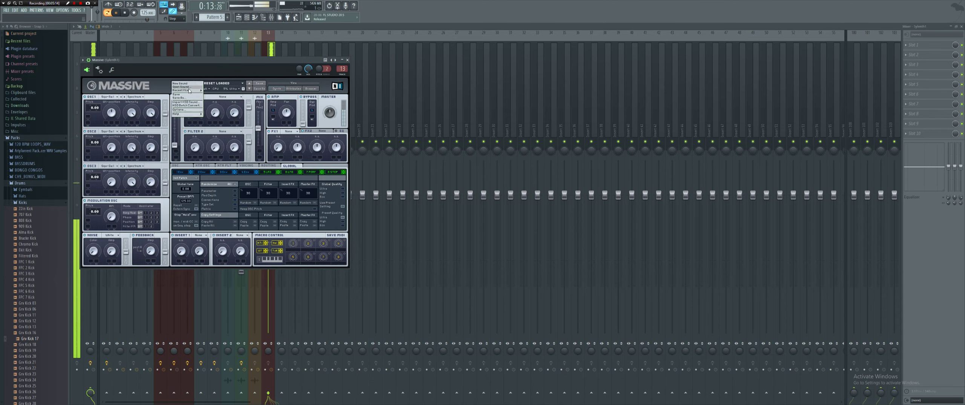
{"action": "mouse_move", "coordinate": [190, 91]}
{"action": "left_click", "coordinate": [219, 91]}
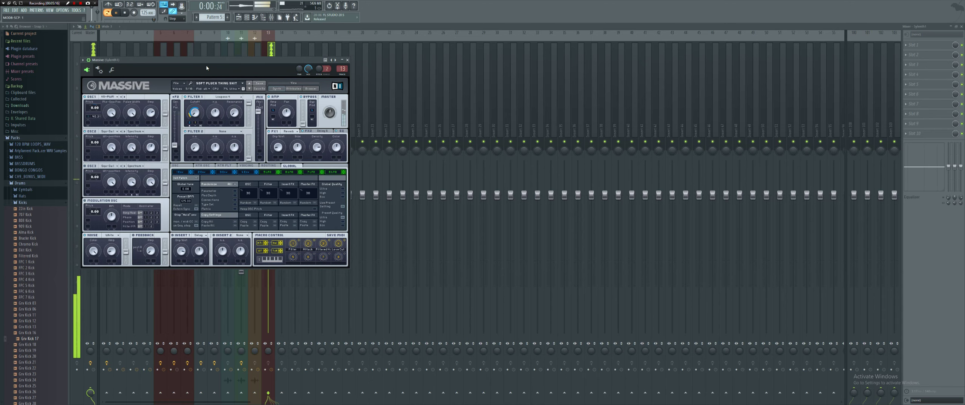
{"action": "left_click_drag", "start_coordinate": [195, 112], "coordinate": [193, 94]}
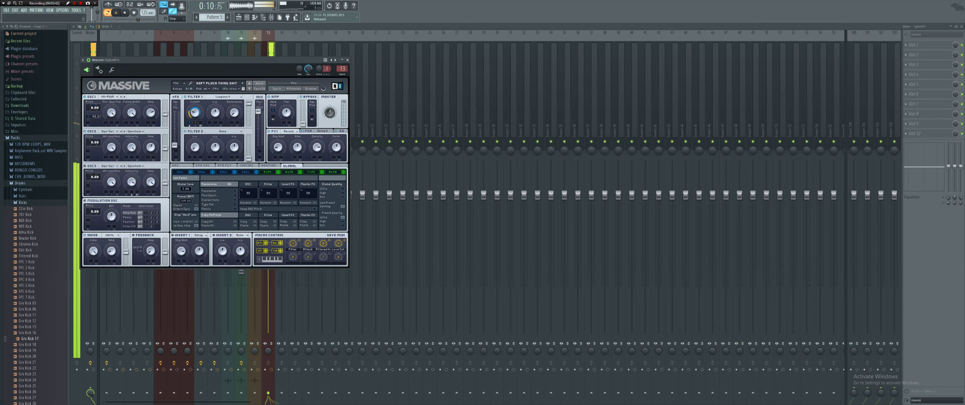
Add Fruity Parametric EQ 2 to the arpeggio's mixer track and roll off the low end with bands 1 and 2.
{"action": "left_click", "coordinate": [347, 60]}
{"action": "left_click", "coordinate": [928, 74]}
{"action": "left_click", "coordinate": [829, 8]}
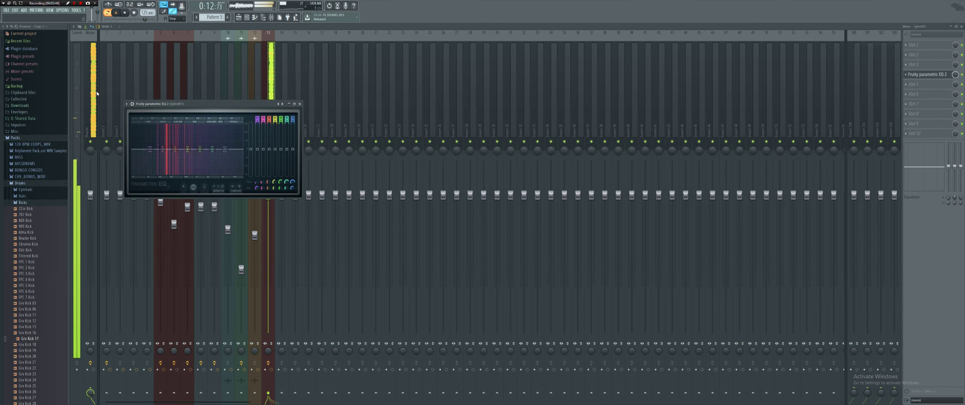
{"action": "left_click_drag", "start_coordinate": [150, 150], "coordinate": [158, 173]}
{"action": "left_click_drag", "start_coordinate": [162, 149], "coordinate": [152, 170]}
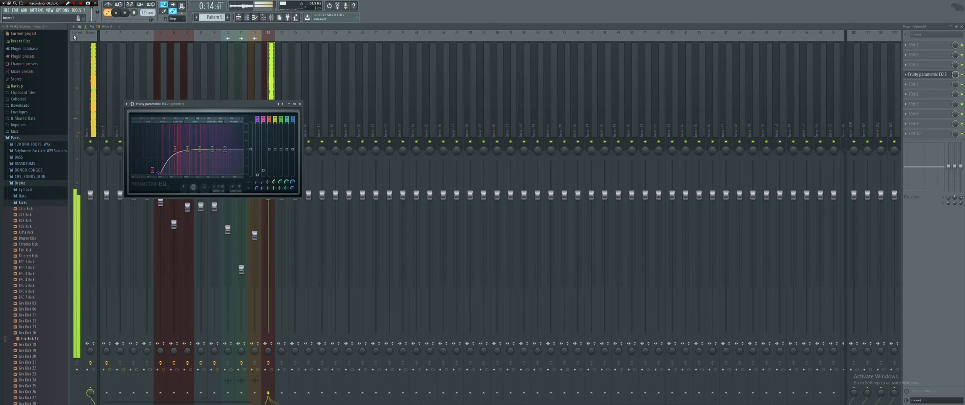
Add a Sylenth1 channel and paste the copied arpeggio notes into it.
{"action": "left_click", "coordinate": [24, 10]}
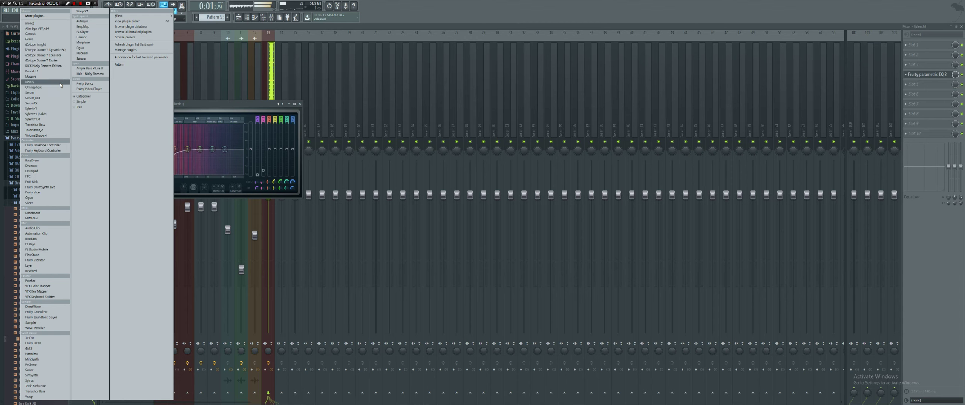
{"action": "left_click", "coordinate": [39, 114]}
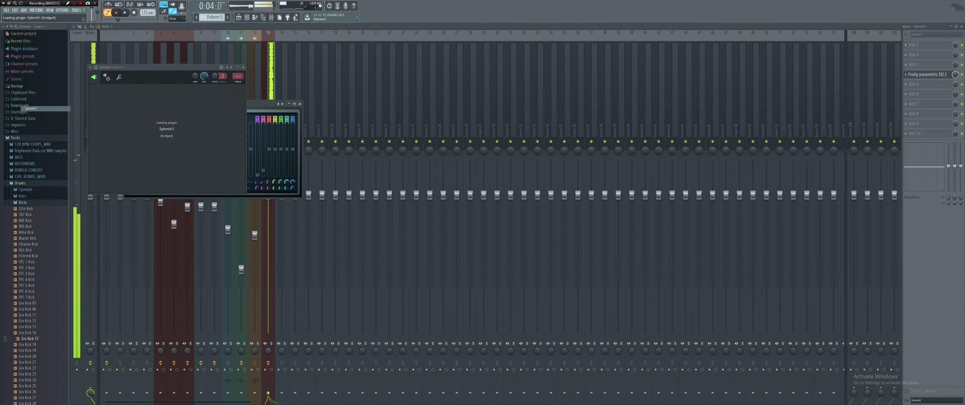
{"action": "left_click", "coordinate": [247, 18]}
{"action": "right_click", "coordinate": [155, 174]}
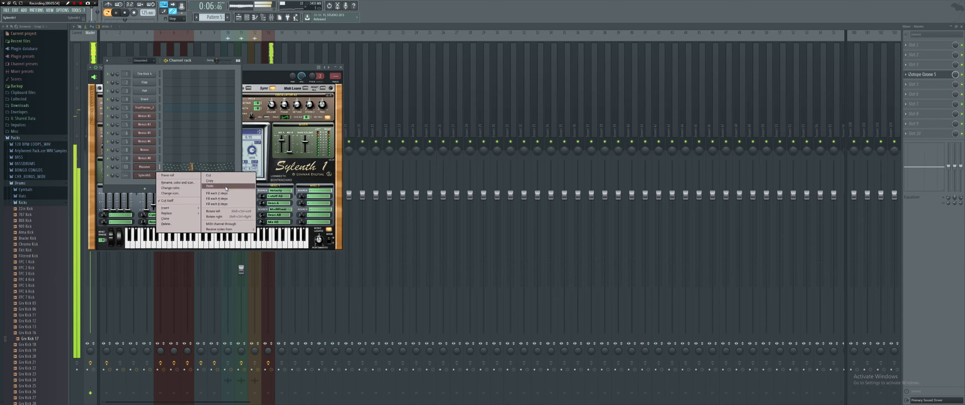
{"action": "left_click", "coordinate": [226, 186]}
{"action": "left_click", "coordinate": [146, 175]}
{"action": "left_click", "coordinate": [146, 175]}
Find a key sound in the new Sylenth1's preset list and load KEY Pluckstar.
{"action": "left_click", "coordinate": [90, 67]}
{"action": "mouse_move", "coordinate": [102, 84]}
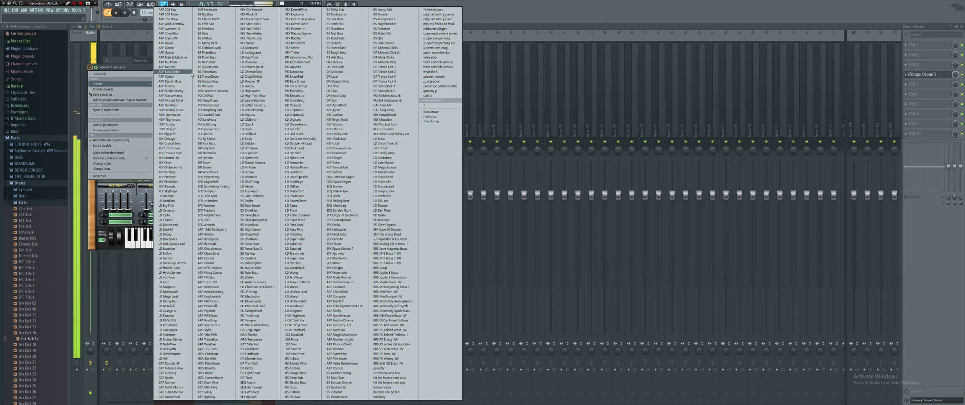
{"action": "key", "text": "k"}
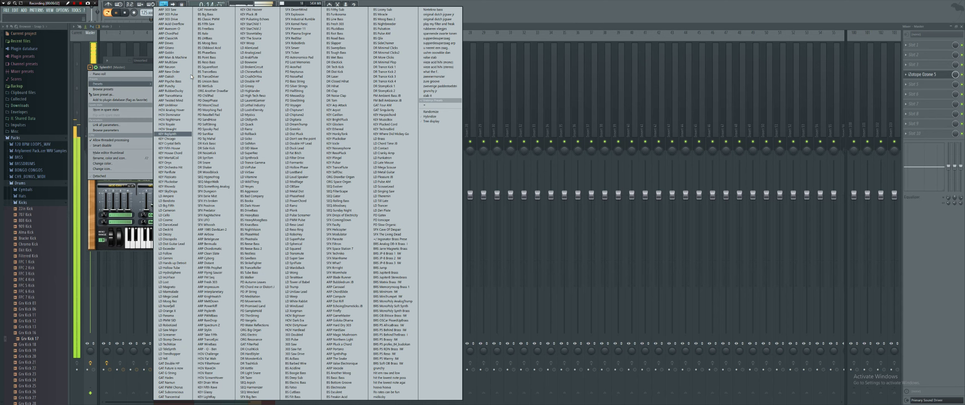
{"action": "key", "text": "Down"}
{"action": "key", "text": "Down"}
{"action": "key", "text": "Down"}
{"action": "key", "text": "Down"}
{"action": "key", "text": "Down"}
{"action": "key", "text": "Down"}
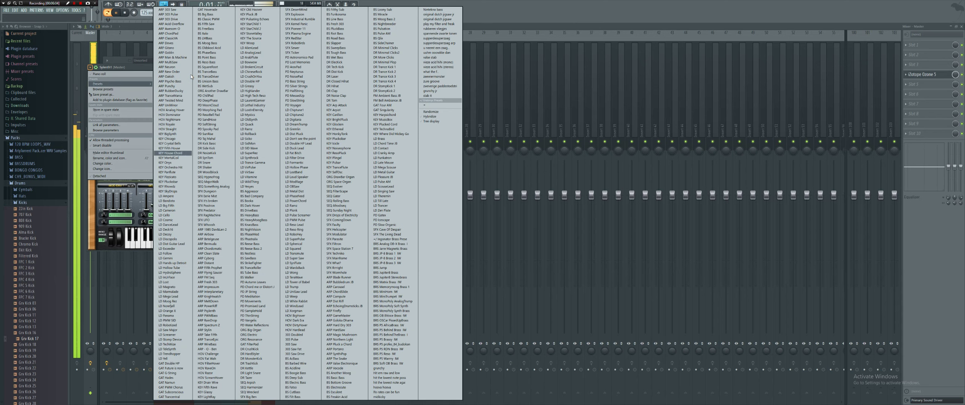
{"action": "key", "text": "Down"}
{"action": "key", "text": "Down"}
{"action": "key", "text": "Down"}
{"action": "key", "text": "Down"}
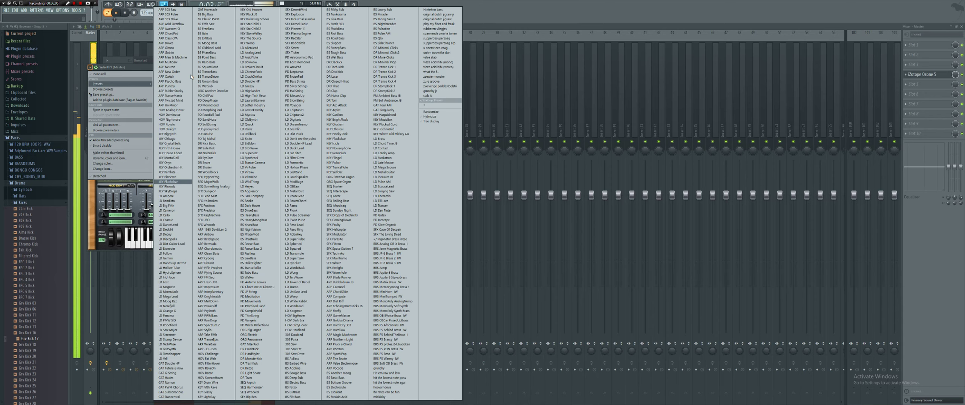
{"action": "left_click", "coordinate": [168, 181]}
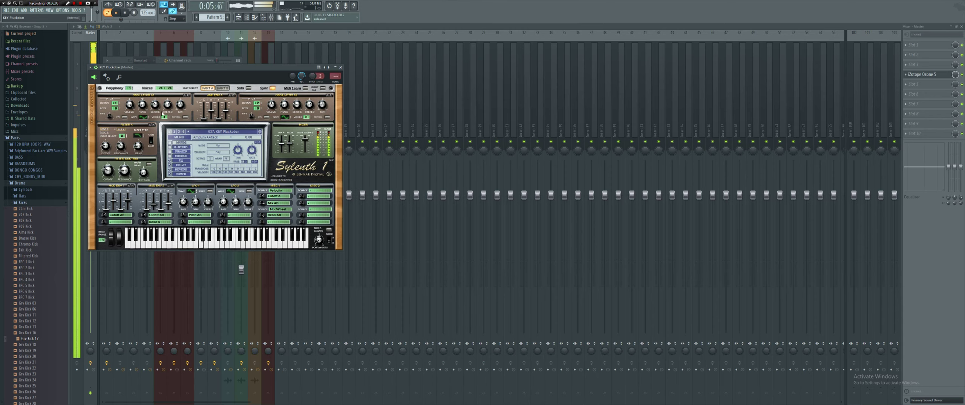
Step past KEY Pluckstar to another Sylenth1 key preset and adjust the Filter Control cutoff.
{"action": "left_click", "coordinate": [260, 133]}
{"action": "left_click", "coordinate": [261, 134]}
{"action": "left_click", "coordinate": [260, 133]}
{"action": "left_click", "coordinate": [260, 130]}
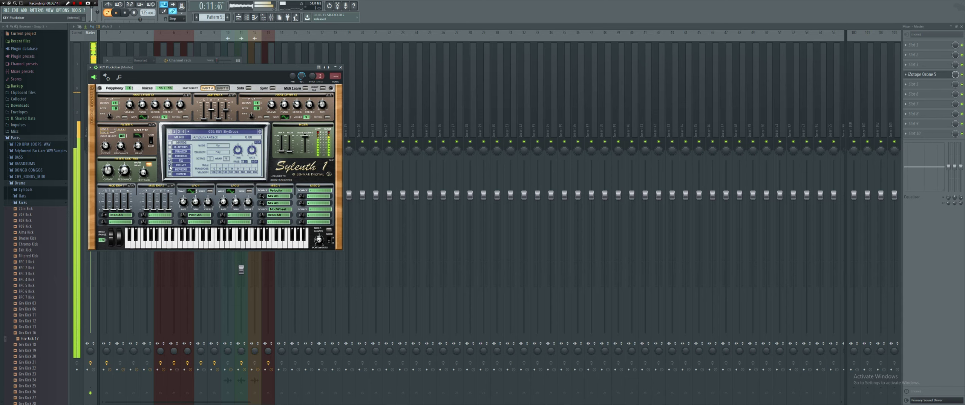
{"action": "left_click_drag", "start_coordinate": [108, 170], "coordinate": [106, 153]}
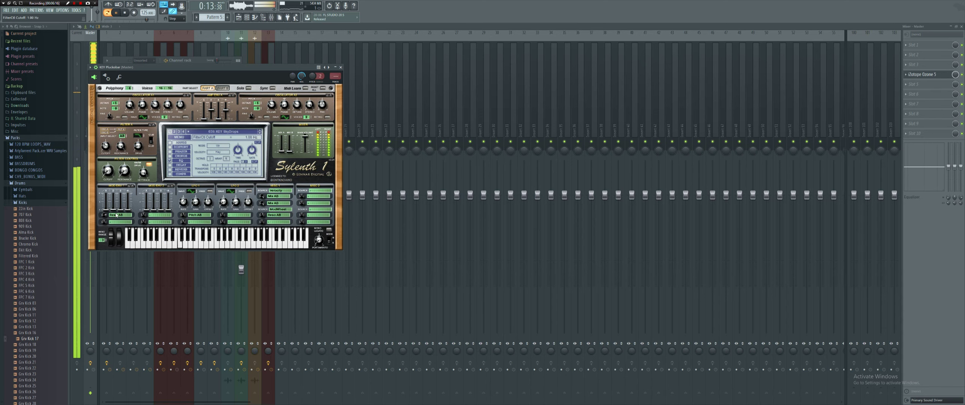
{"action": "left_click_drag", "start_coordinate": [106, 153], "coordinate": [116, 127]}
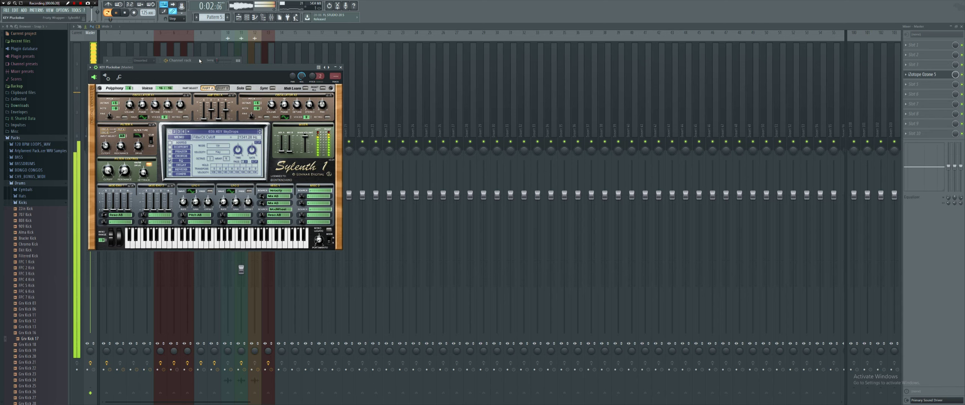
Route the first added Sylenth1 channel to mixer track 13, alongside Massive.
{"action": "key", "text": "F6"}
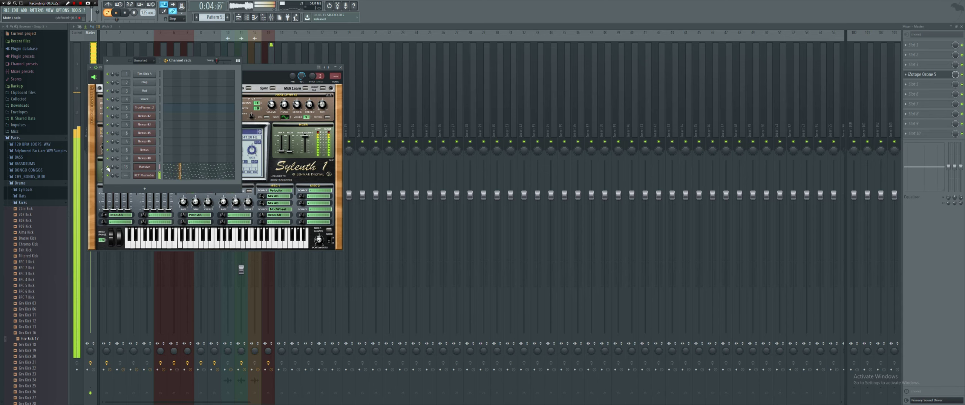
{"action": "left_click_drag", "start_coordinate": [125, 175], "coordinate": [126, 155]}
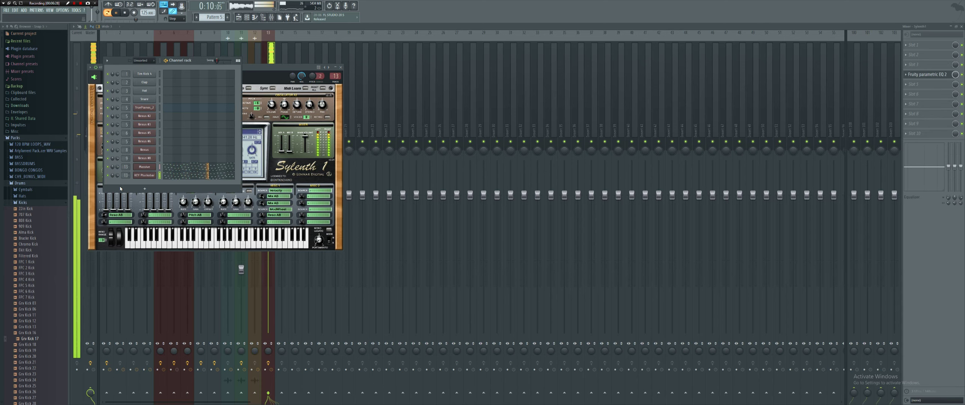
{"action": "left_click", "coordinate": [111, 186]}
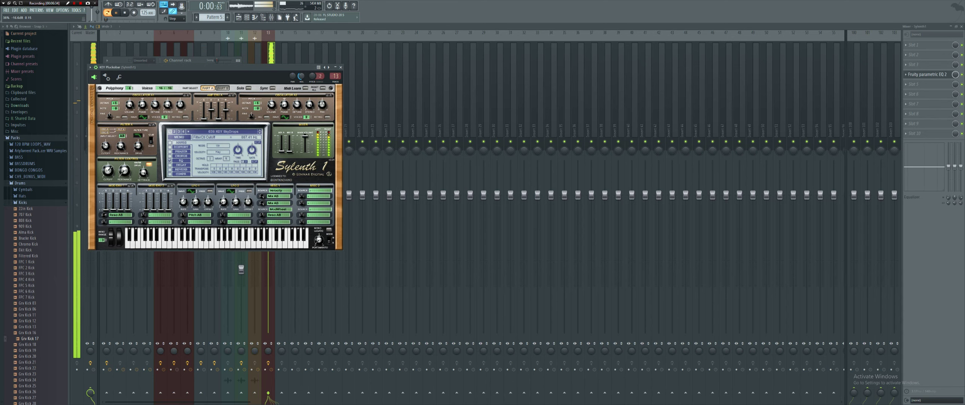
Add another Sylenth1 channel containing the pasted arpeggio notes and route it to mixer track 13.
{"action": "left_click", "coordinate": [200, 63]}
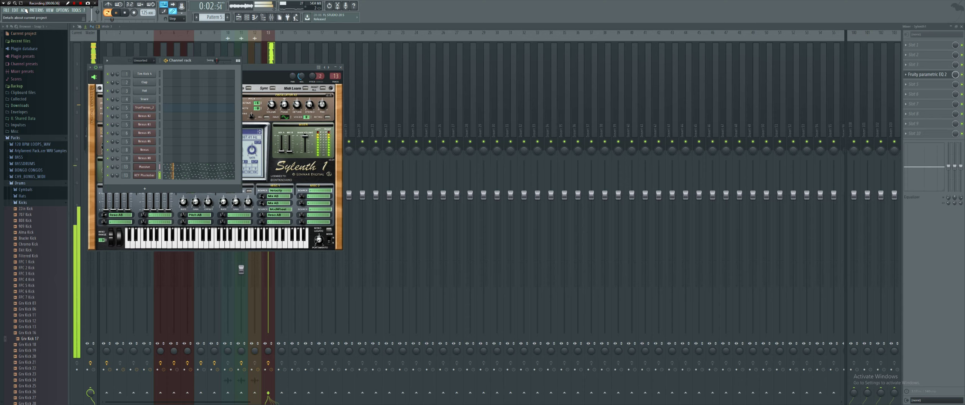
{"action": "left_click", "coordinate": [24, 10]}
{"action": "left_click", "coordinate": [31, 108]}
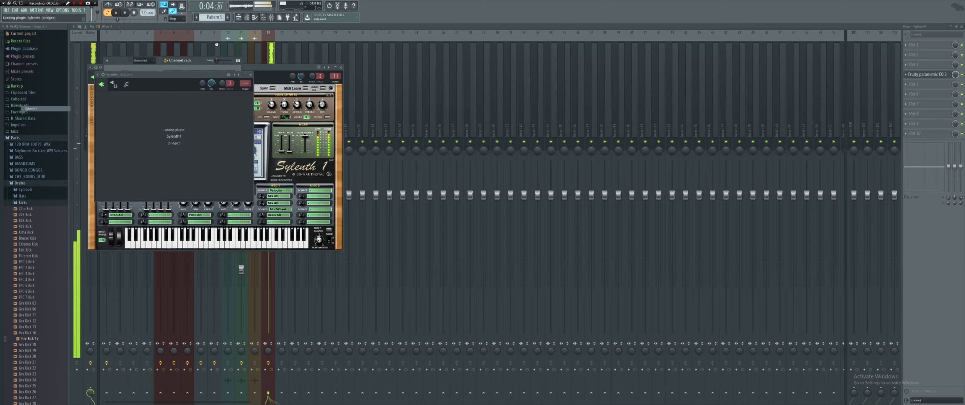
{"action": "left_click", "coordinate": [215, 68]}
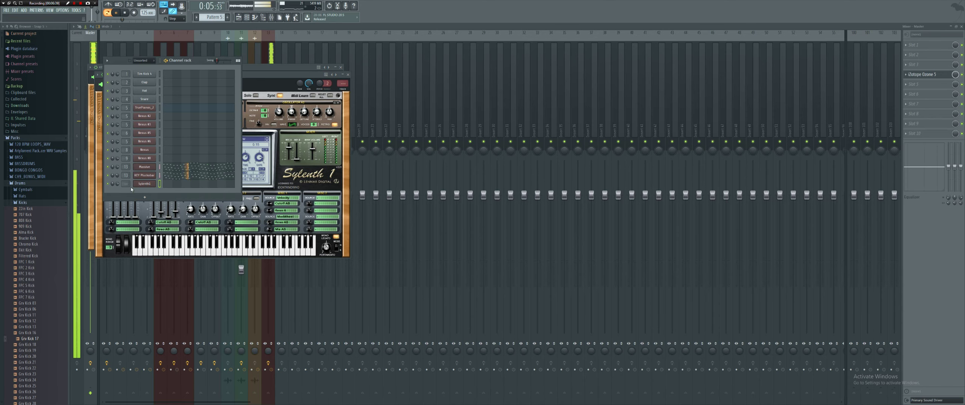
{"action": "right_click", "coordinate": [150, 183]}
{"action": "left_click", "coordinate": [224, 195]}
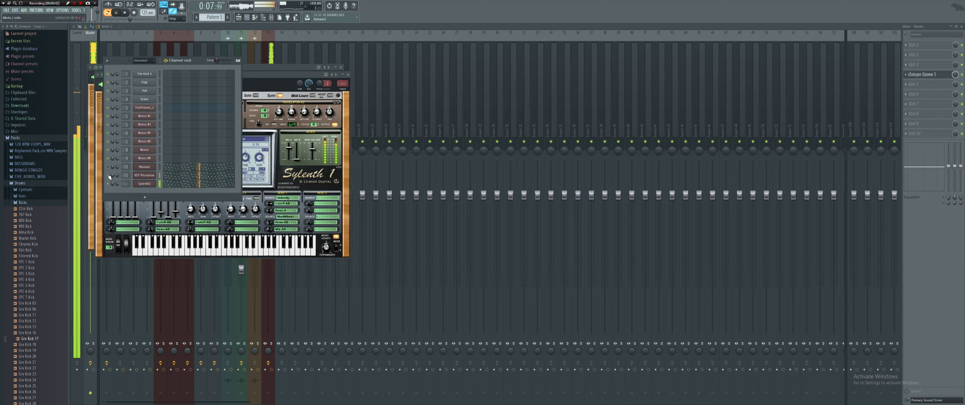
{"action": "left_click_drag", "start_coordinate": [126, 184], "coordinate": [127, 162]}
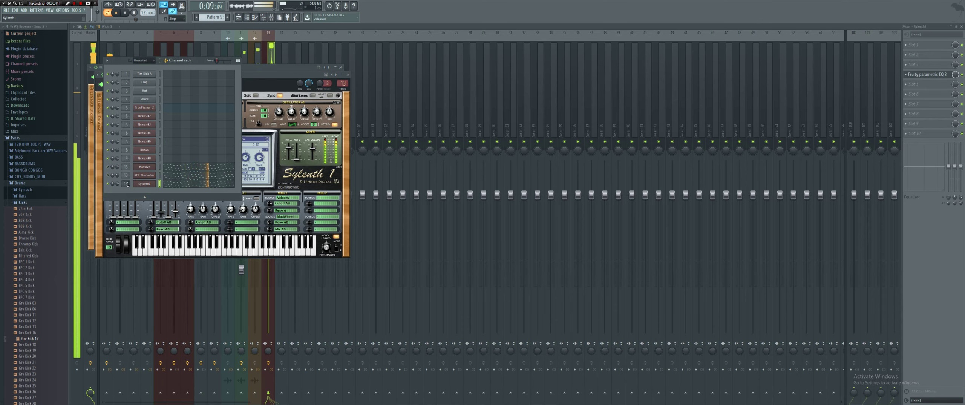
{"action": "left_click", "coordinate": [150, 184]}
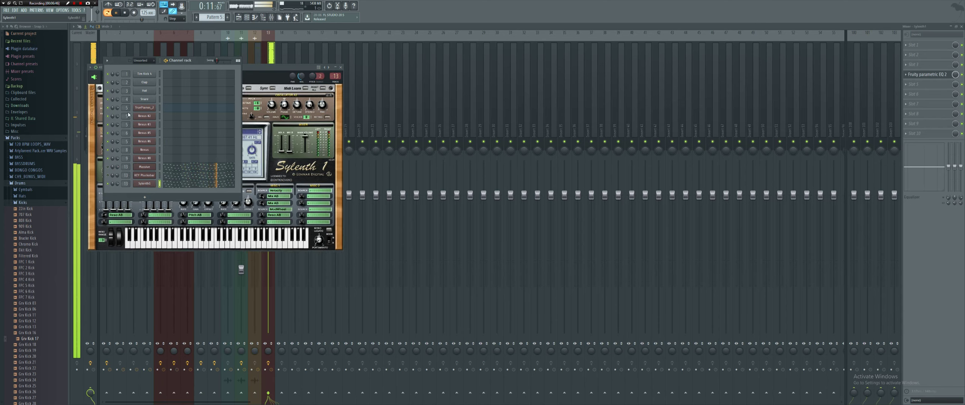
Load a KEY StarChild preset in the second added Sylenth1 channel.
{"action": "left_click", "coordinate": [97, 76]}
{"action": "mouse_move", "coordinate": [114, 91]}
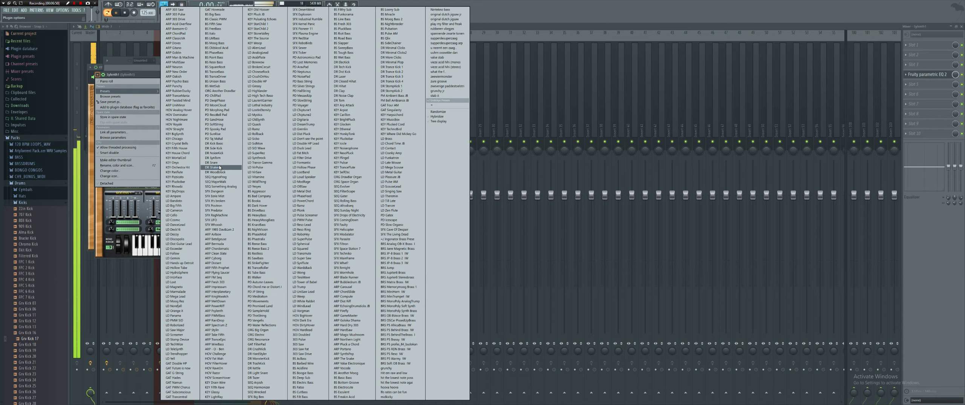
{"action": "key", "text": "Down"}
{"action": "key", "text": "Down"}
{"action": "key", "text": "Down"}
{"action": "key", "text": "Down"}
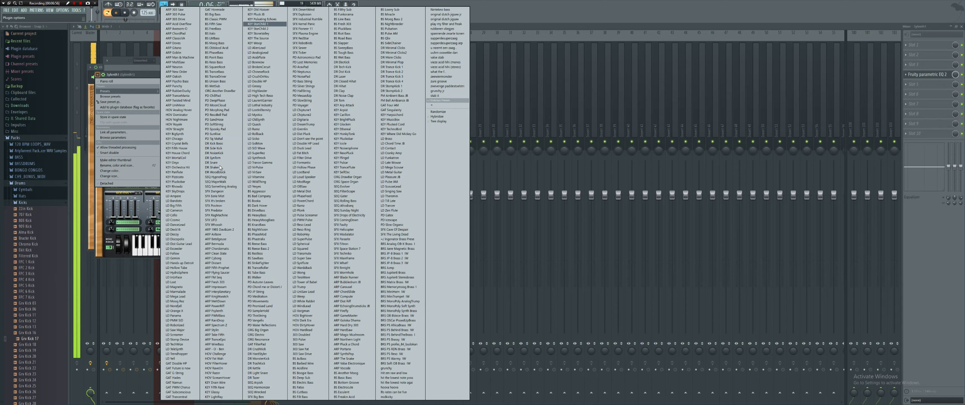
{"action": "left_click", "coordinate": [270, 25]}
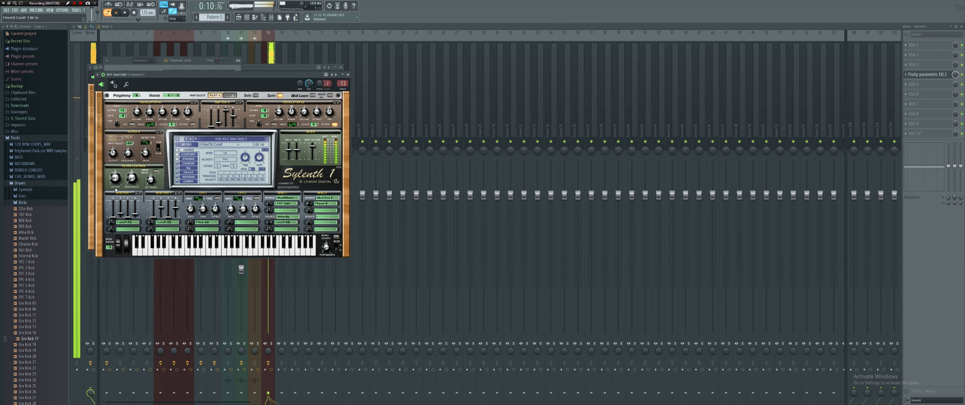
{"action": "key", "text": "F6"}
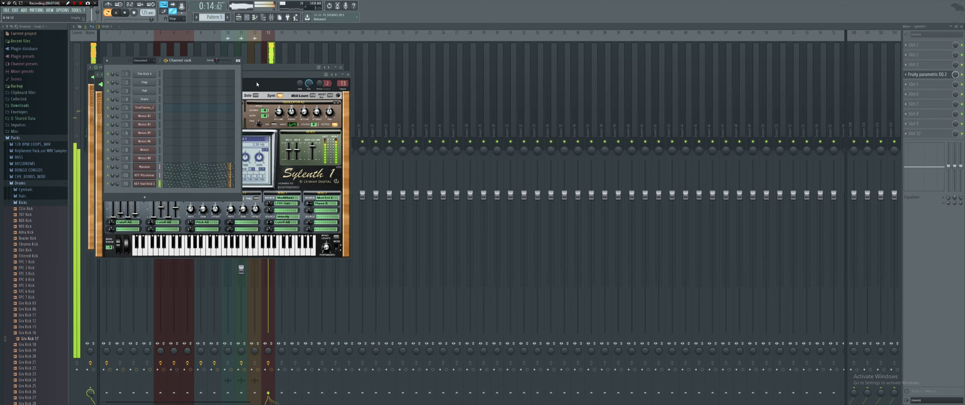
Add Fruity Delay 2 in slot 2 and Fruity Reverb 2 in slot 1 of the arpeggio's mixer track.
{"action": "left_click", "coordinate": [329, 30]}
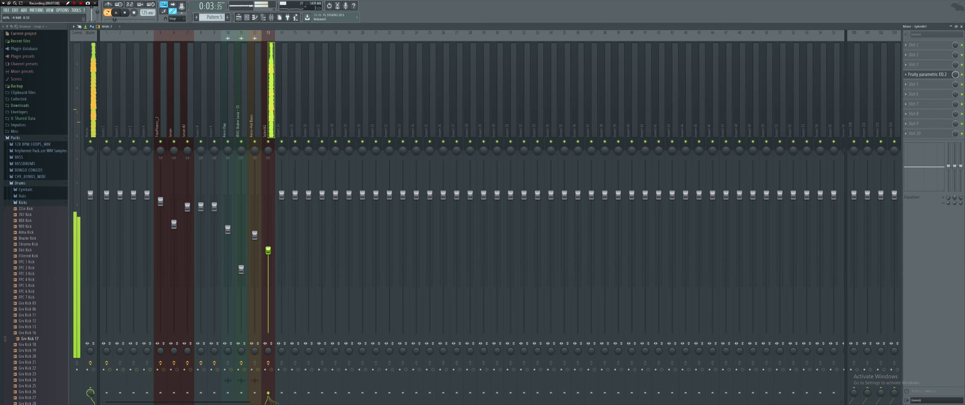
{"action": "left_click", "coordinate": [916, 54]}
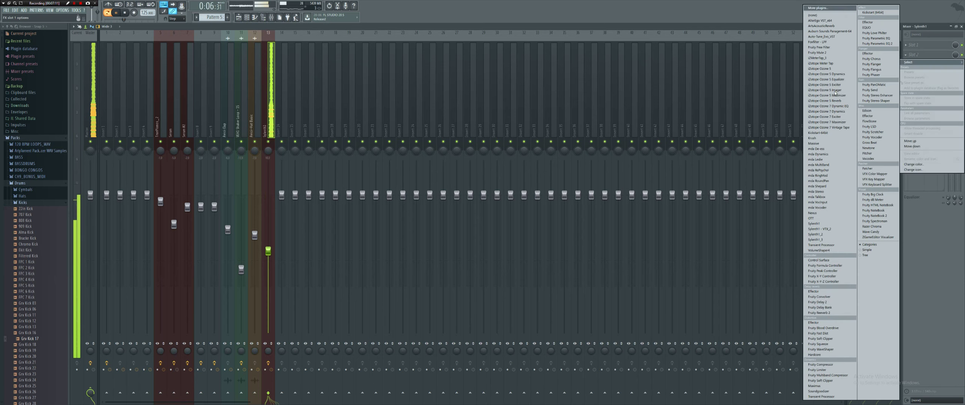
{"action": "left_click", "coordinate": [819, 302]}
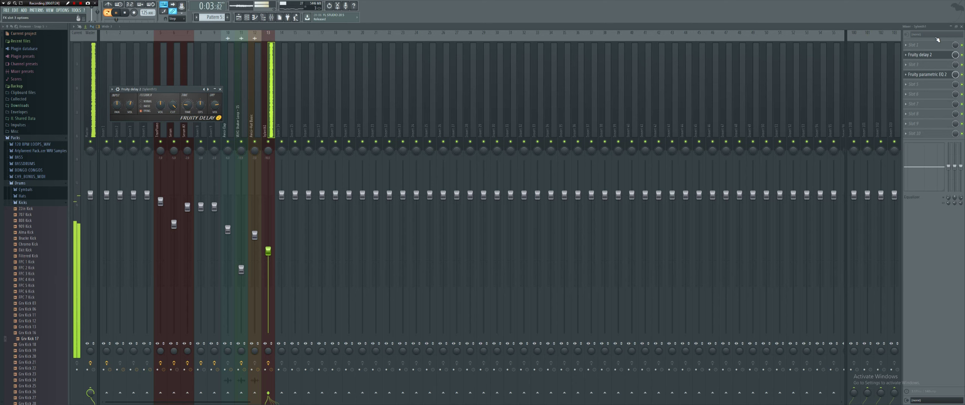
{"action": "left_click", "coordinate": [925, 45]}
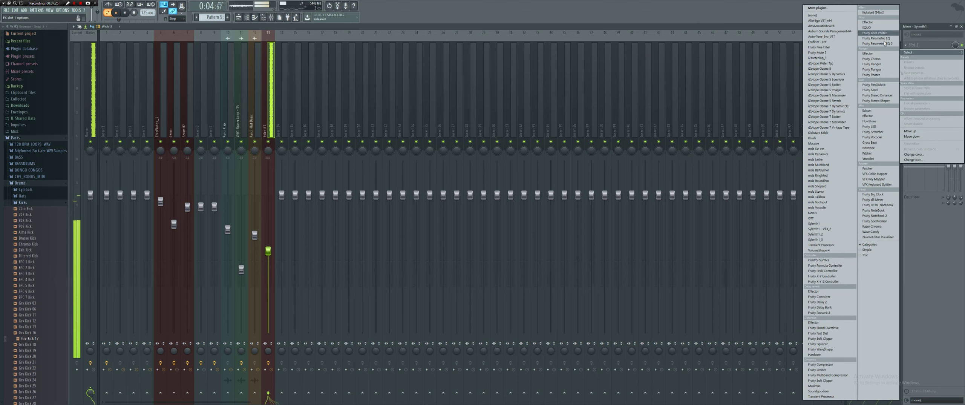
{"action": "left_click", "coordinate": [829, 312]}
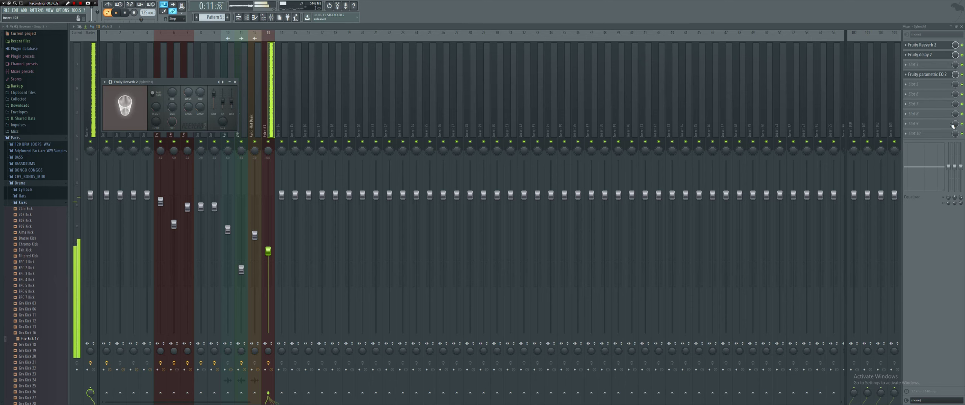
Add Kickstart in slot 7 and Fruity Limiter in slot 9 of the arpeggio's mixer track.
{"action": "left_click", "coordinate": [927, 104]}
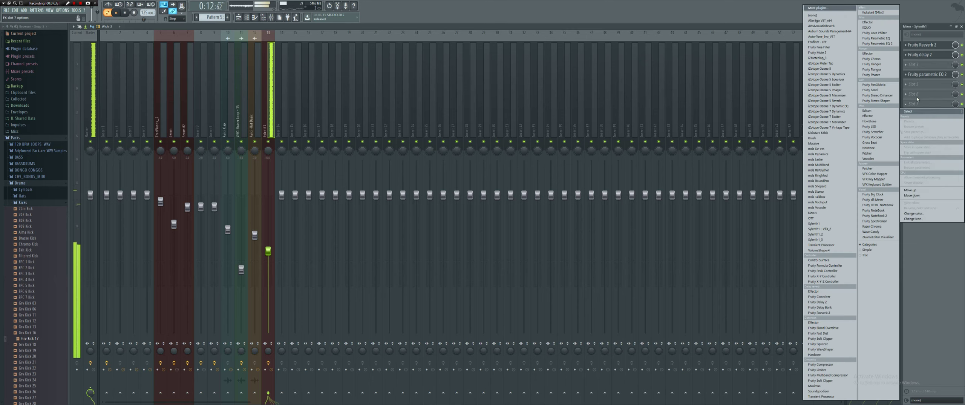
{"action": "left_click", "coordinate": [818, 133]}
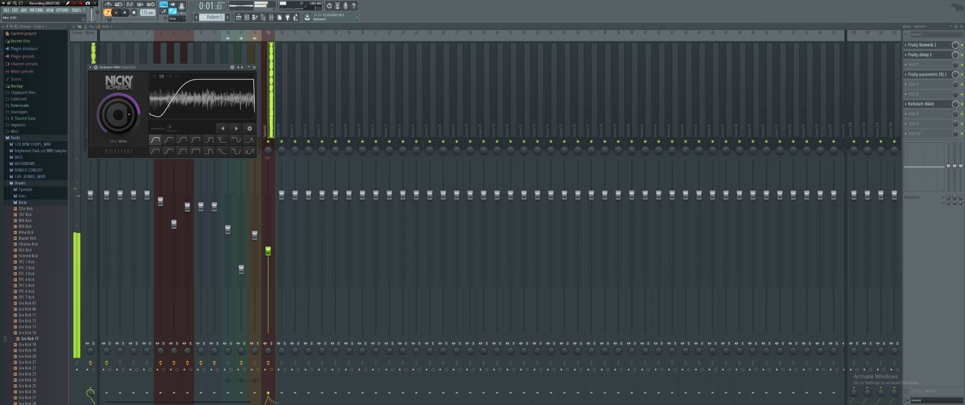
{"action": "left_click", "coordinate": [924, 124]}
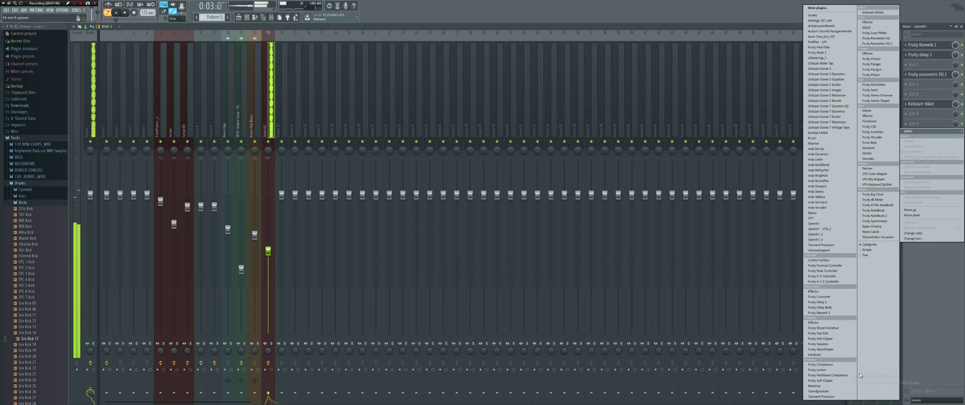
{"action": "left_click", "coordinate": [829, 370]}
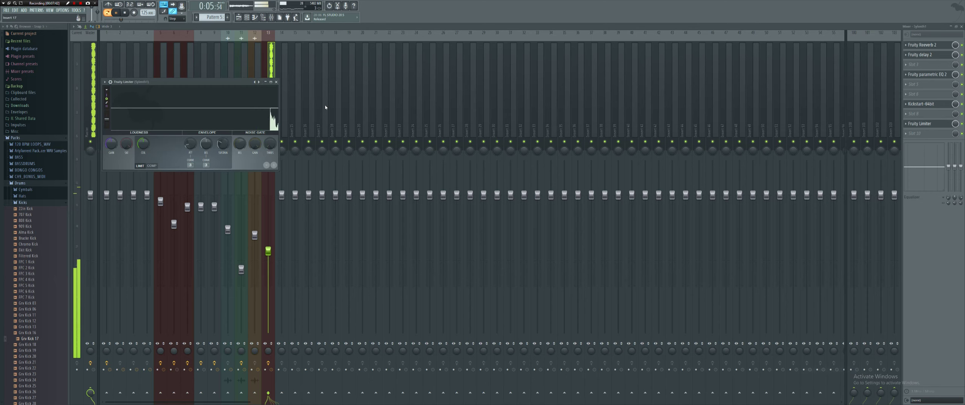
Add Fruity Multiband Compressor in slot 8 of the arpeggio's mixer track and switch it to the next preset.
{"action": "left_click", "coordinate": [915, 114]}
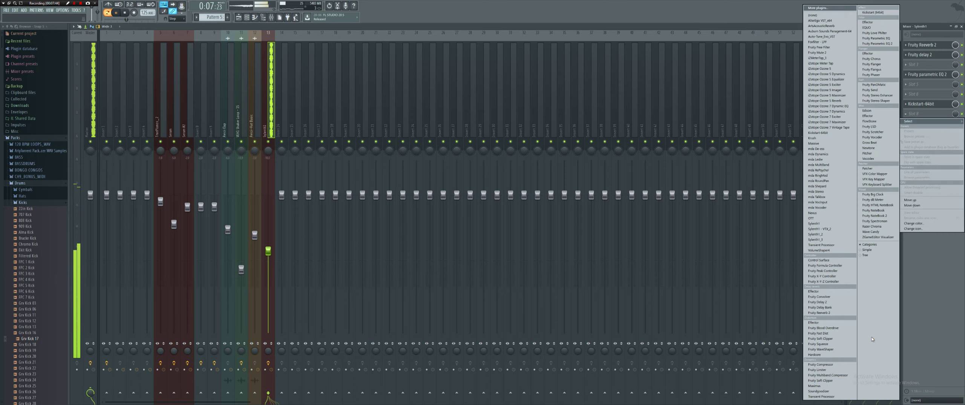
{"action": "left_click", "coordinate": [826, 375]}
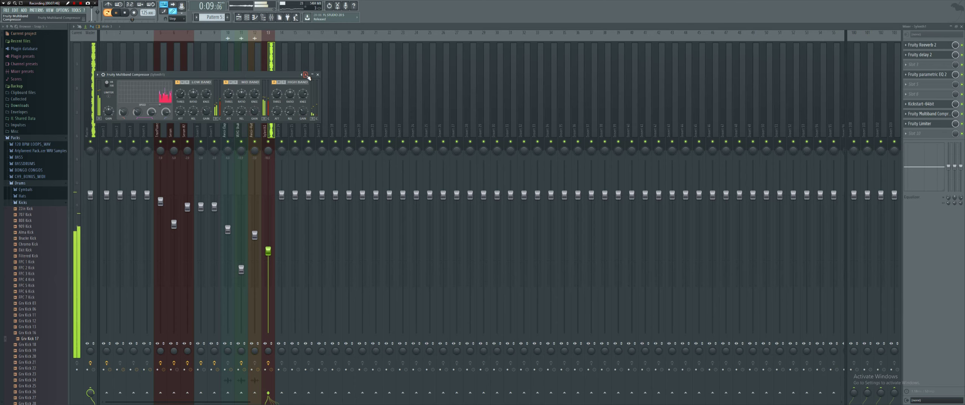
{"action": "left_click", "coordinate": [306, 74]}
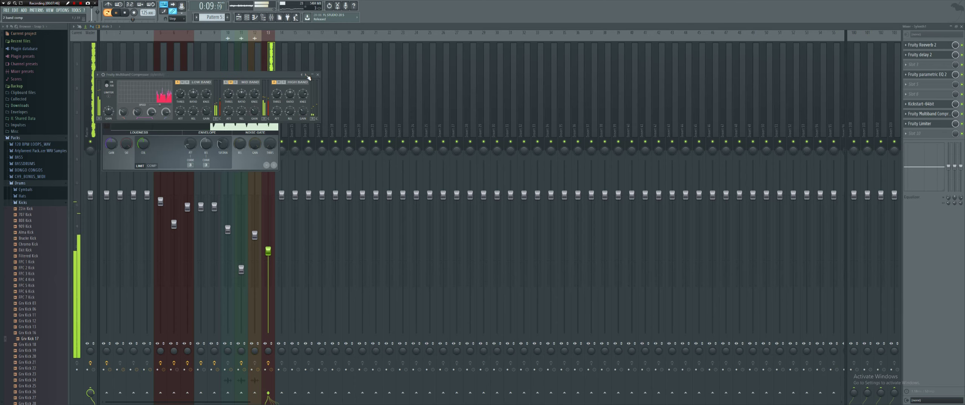
Pull the two highest bands down in the slot 4 Fruity Parametric EQ 2 to roll off the high end.
{"action": "left_click", "coordinate": [931, 75]}
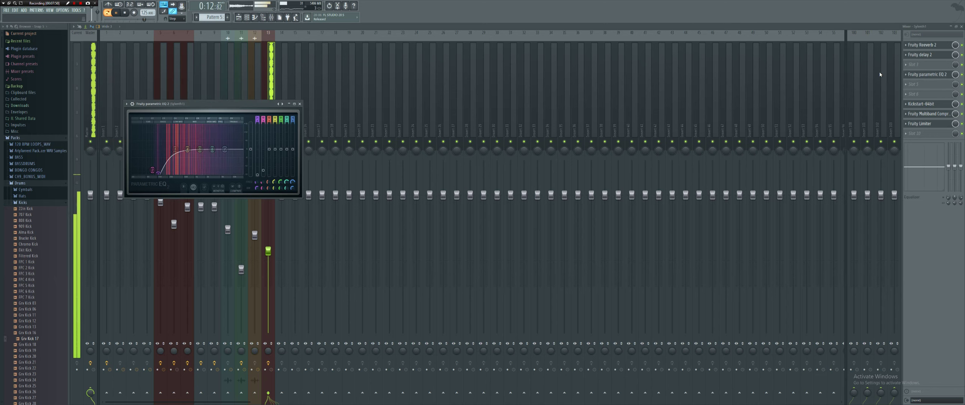
{"action": "left_click_drag", "start_coordinate": [225, 149], "coordinate": [239, 173]}
{"action": "left_click_drag", "start_coordinate": [212, 149], "coordinate": [242, 167]}
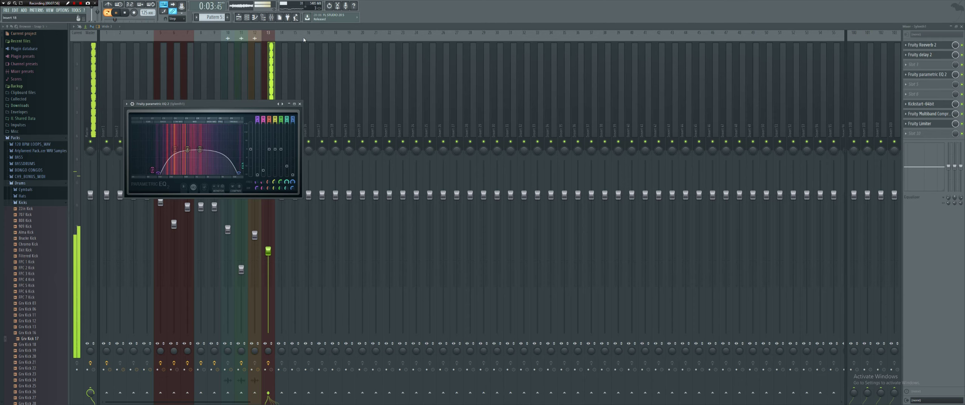
Shorten all of Massive's arpeggio notes to about half their length.
{"action": "left_click", "coordinate": [247, 17]}
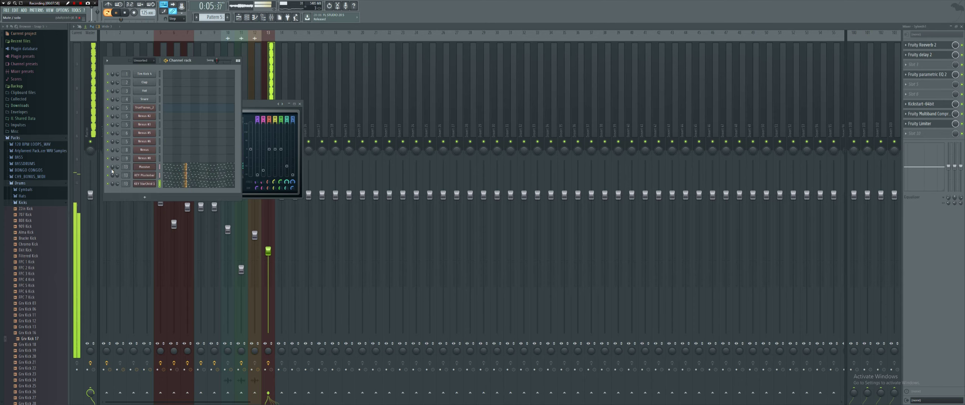
{"action": "left_click", "coordinate": [194, 169]}
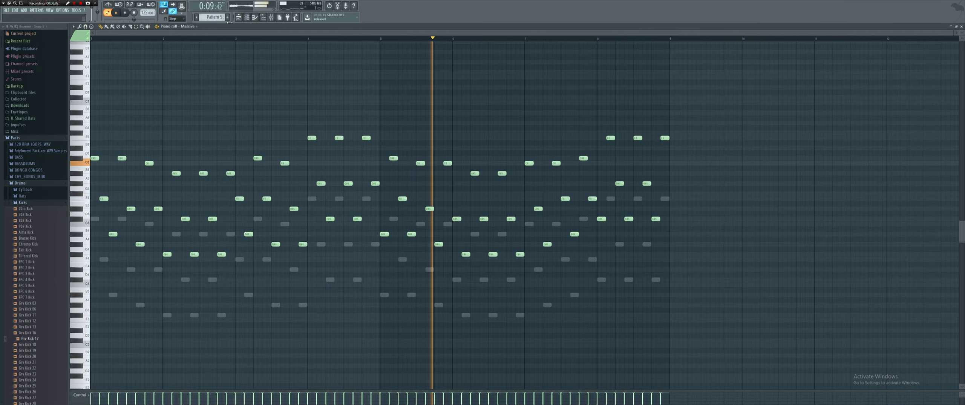
{"action": "left_click_drag", "start_coordinate": [240, 76], "coordinate": [210, 385]}
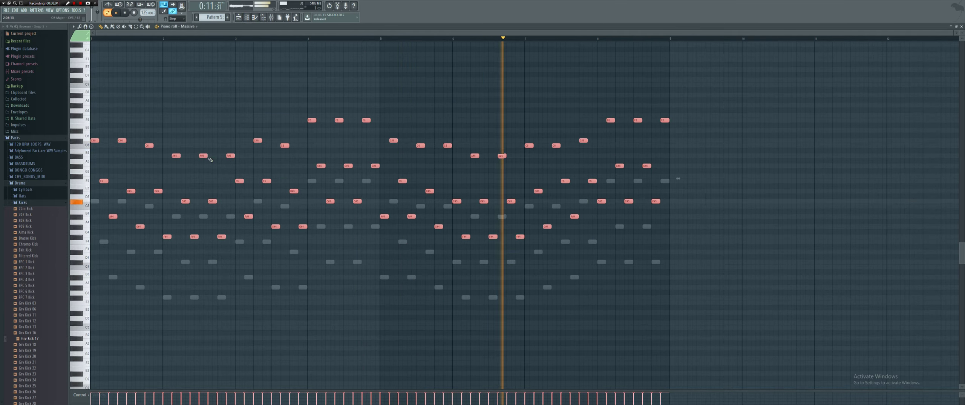
{"action": "left_click_drag", "start_coordinate": [208, 158], "coordinate": [204, 157]}
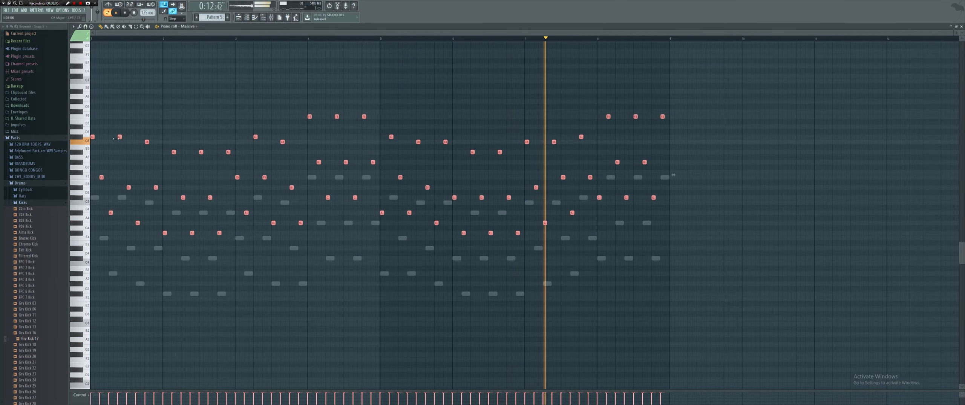
Shorten all arpeggio notes of the first added Sylenth1 channel to match Massive's shortened notes.
{"action": "left_click", "coordinate": [247, 21]}
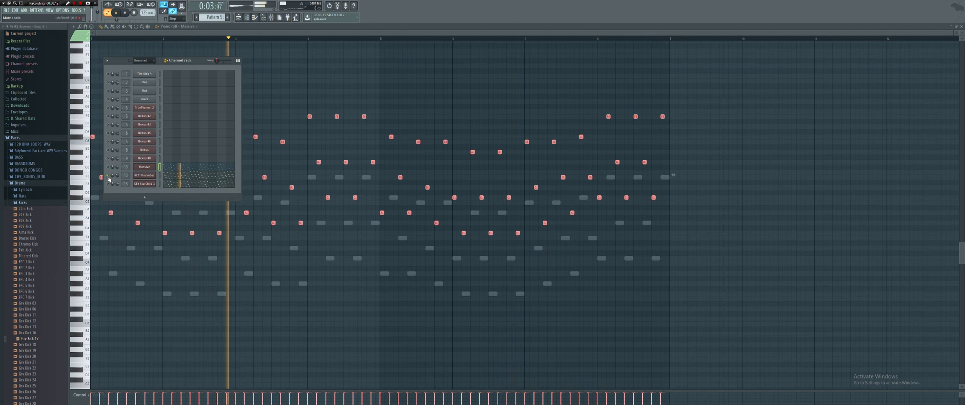
{"action": "left_click", "coordinate": [187, 178]}
{"action": "scroll", "coordinate": [100, 185], "scroll_direction": "down", "scroll_amount": 1}
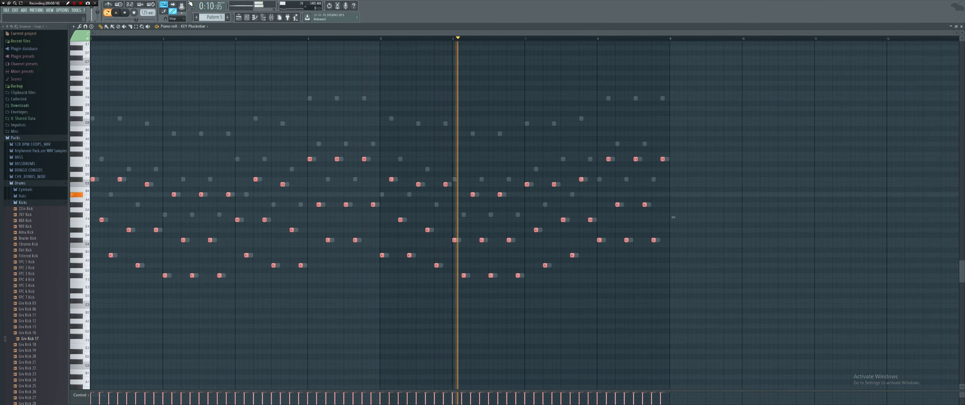
Shorten the KEY StarChild channel's arpeggio notes to match the other layers and transpose them up one octave.
{"action": "key", "text": "F6"}
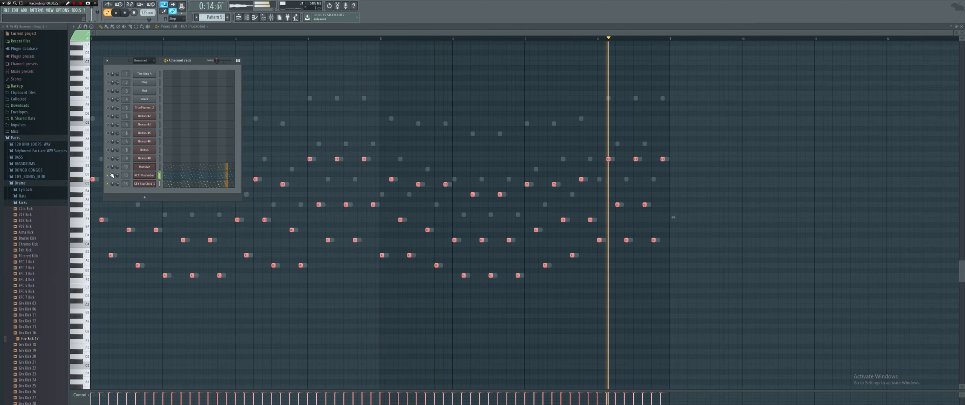
{"action": "left_click", "coordinate": [190, 184]}
{"action": "key", "text": "ctrl+a"}
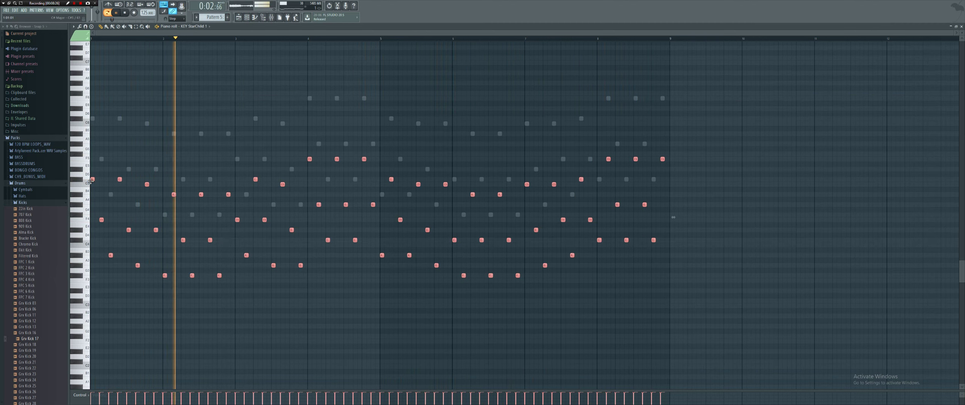
{"action": "key", "text": "ctrl+Up"}
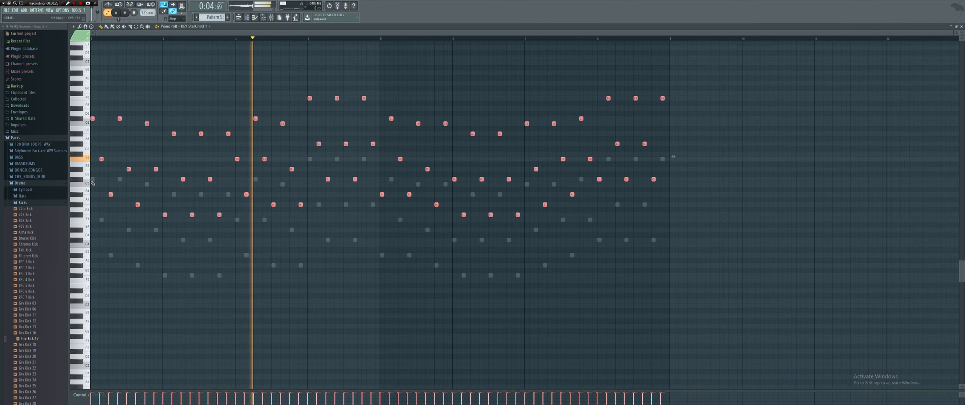
Audition the Massive arpeggio layer against the Sylenth1 layers and open Massive's synth window.
{"action": "left_click", "coordinate": [247, 18]}
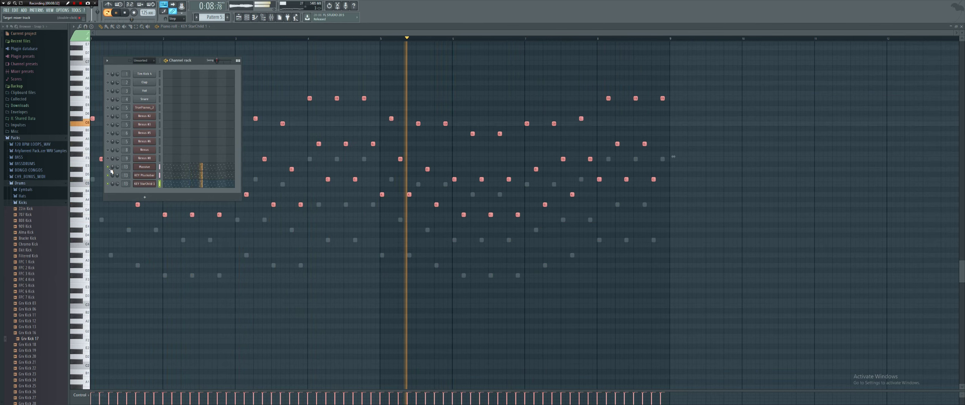
{"action": "right_click", "coordinate": [108, 167]}
{"action": "left_click", "coordinate": [133, 169]}
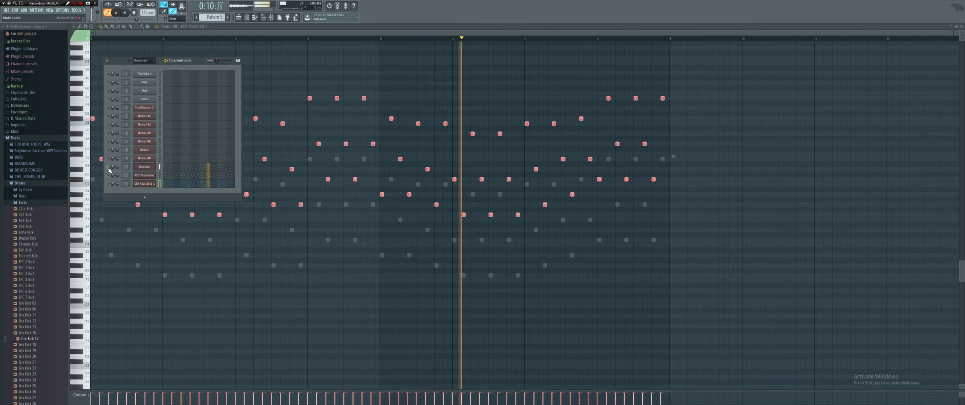
{"action": "left_click", "coordinate": [141, 167]}
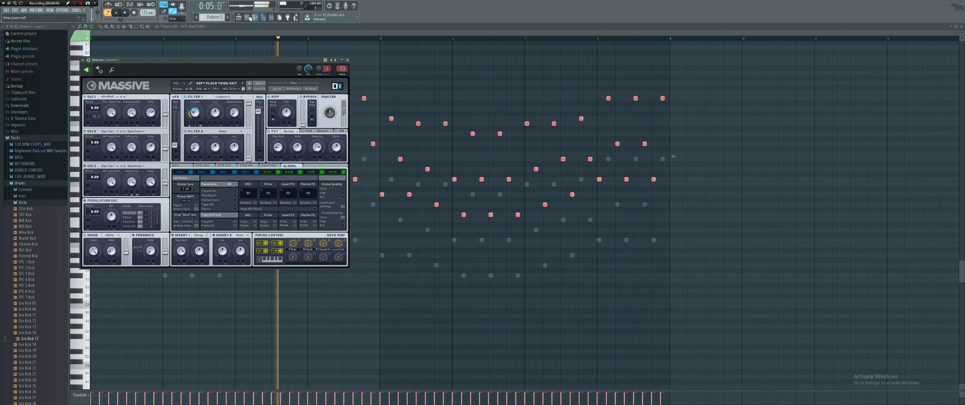
Toggle the KEY StarChild channel's playback to compare the arpeggio with and without that layer.
{"action": "key", "text": "F6"}
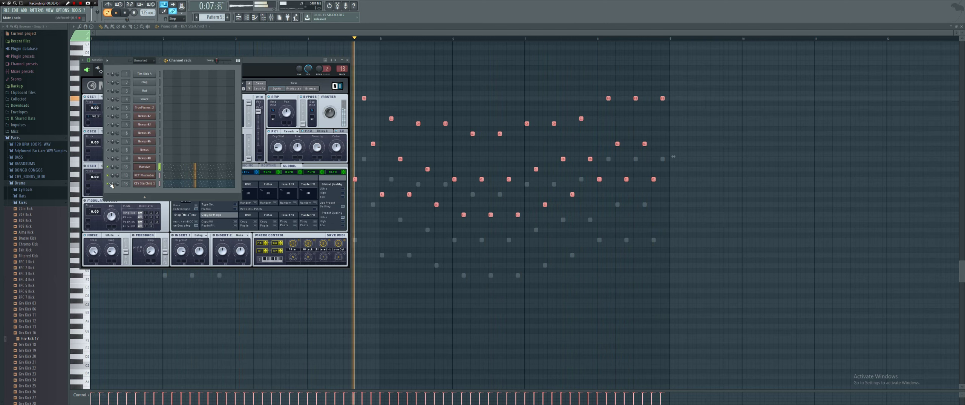
{"action": "right_click", "coordinate": [112, 184]}
{"action": "left_click", "coordinate": [115, 187]}
{"action": "right_click", "coordinate": [111, 184]}
{"action": "left_click", "coordinate": [114, 187]}
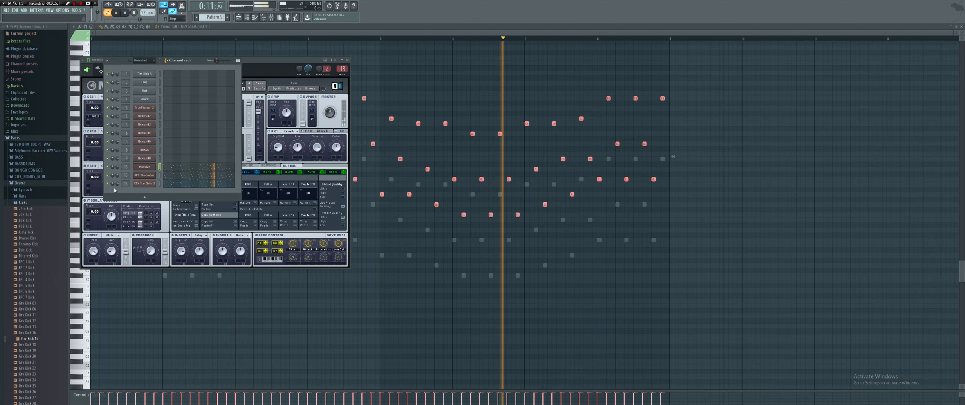
Transpose the KEY StarChild channel's arpeggio notes back down one octave.
{"action": "key", "text": "F9"}
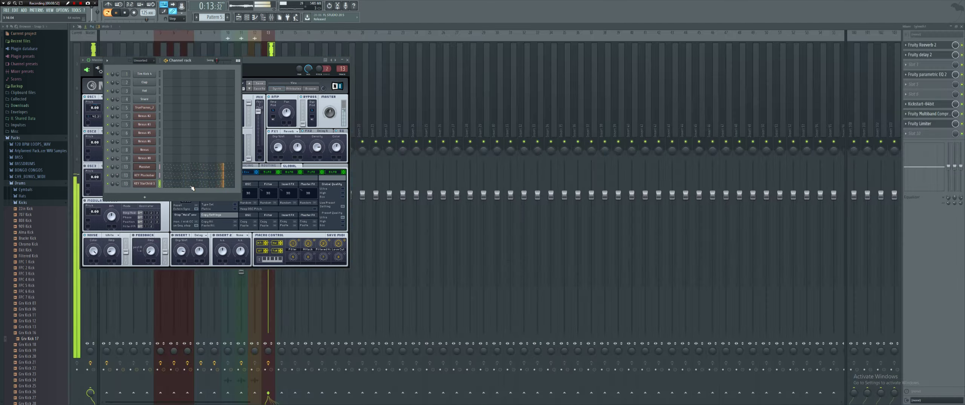
{"action": "left_click", "coordinate": [192, 188]}
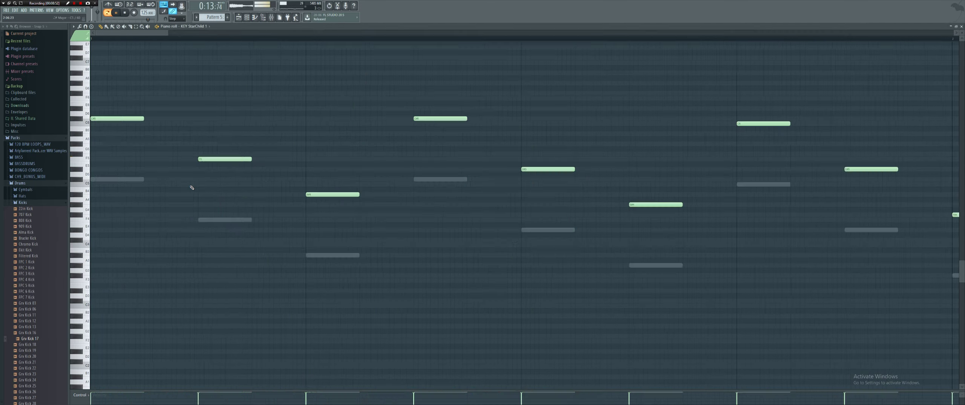
{"action": "left_click", "coordinate": [247, 21]}
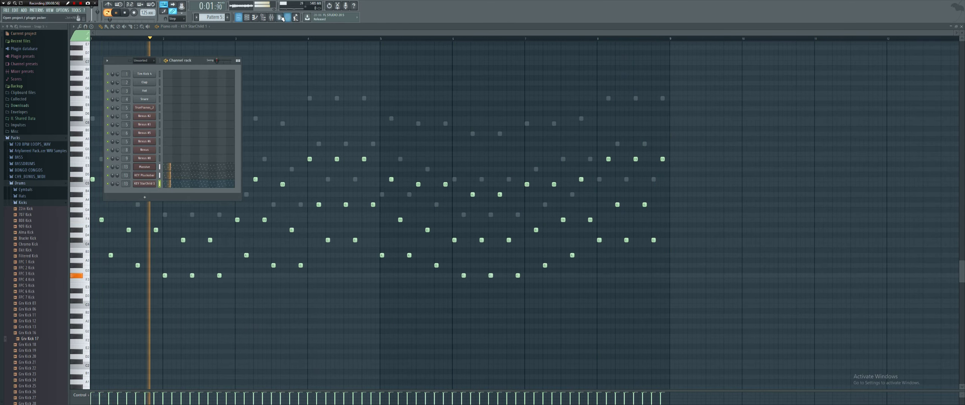
Add a second Fruity Parametric EQ 2 in slot 3 of the arpeggio's mixer track and load a preset in it.
{"action": "key", "text": "F9"}
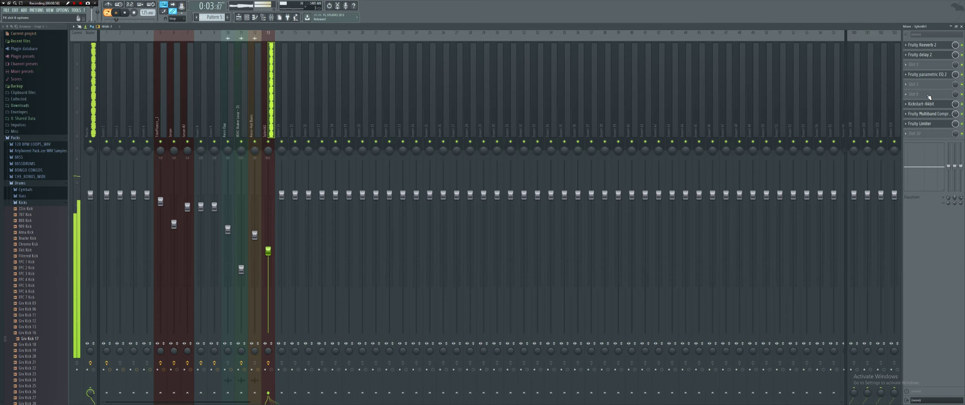
{"action": "left_click", "coordinate": [920, 65]}
{"action": "left_click", "coordinate": [826, 181]}
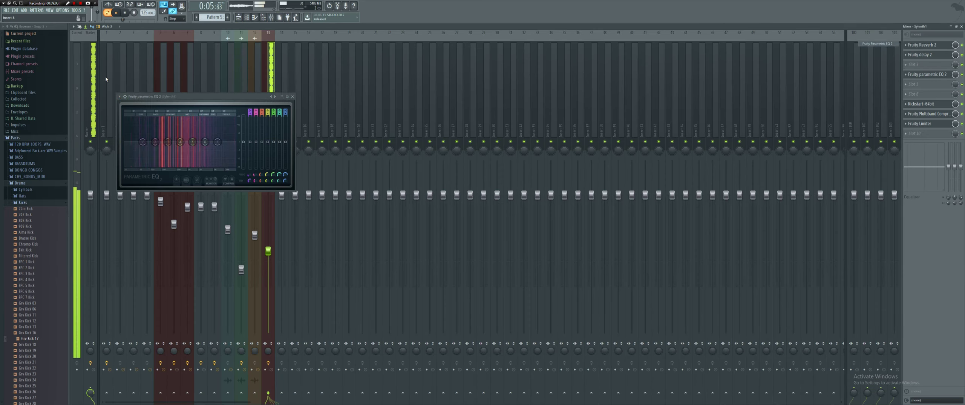
{"action": "left_click", "coordinate": [120, 98]}
{"action": "mouse_move", "coordinate": [150, 112]}
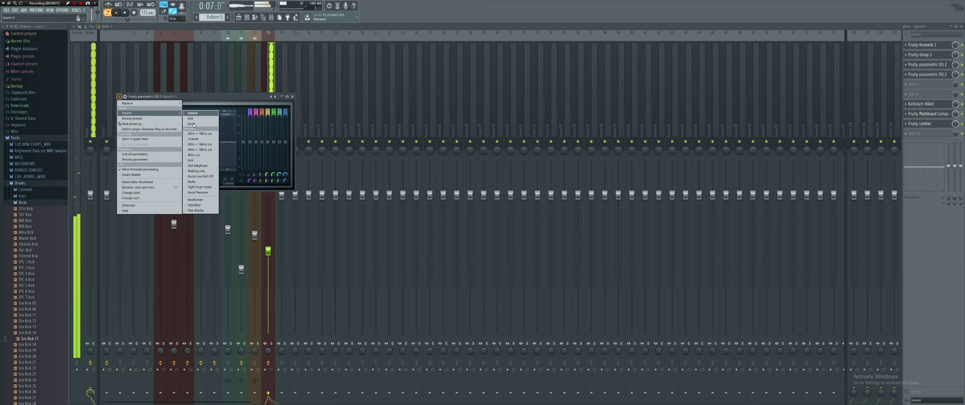
{"action": "left_click", "coordinate": [209, 150]}
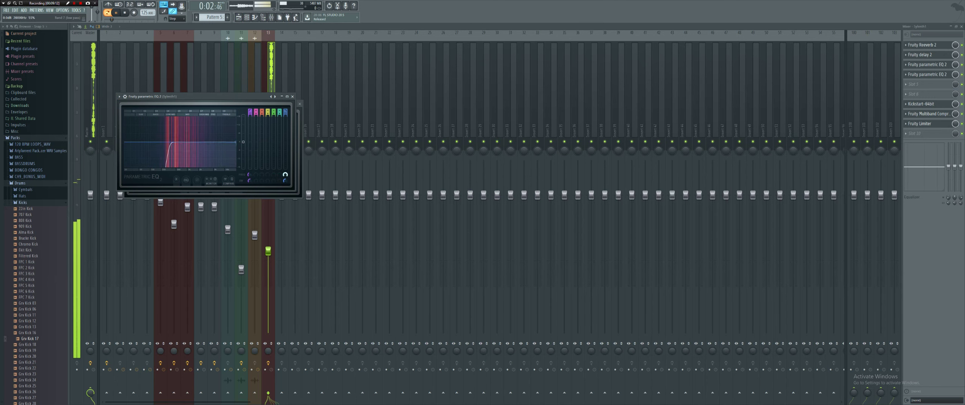
Adjust the band 7 frequency of the slot 3 EQ and create an automation clip for it.
{"action": "left_click_drag", "start_coordinate": [250, 175], "coordinate": [286, 209]}
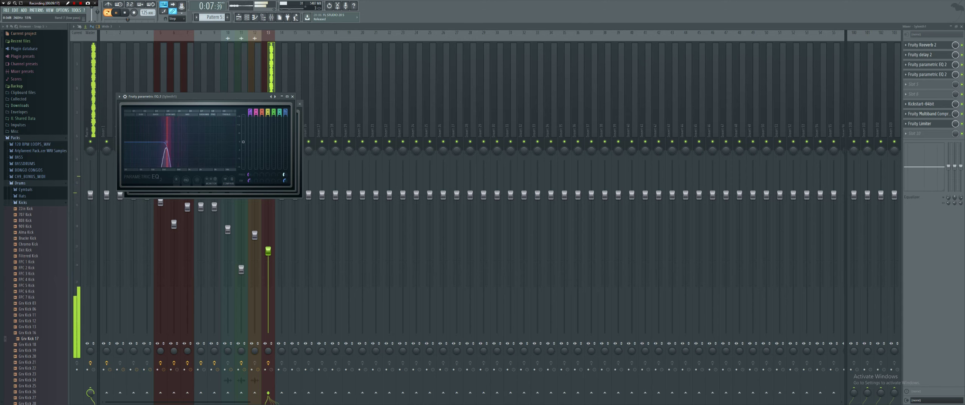
{"action": "right_click", "coordinate": [286, 175]}
{"action": "left_click", "coordinate": [310, 211]}
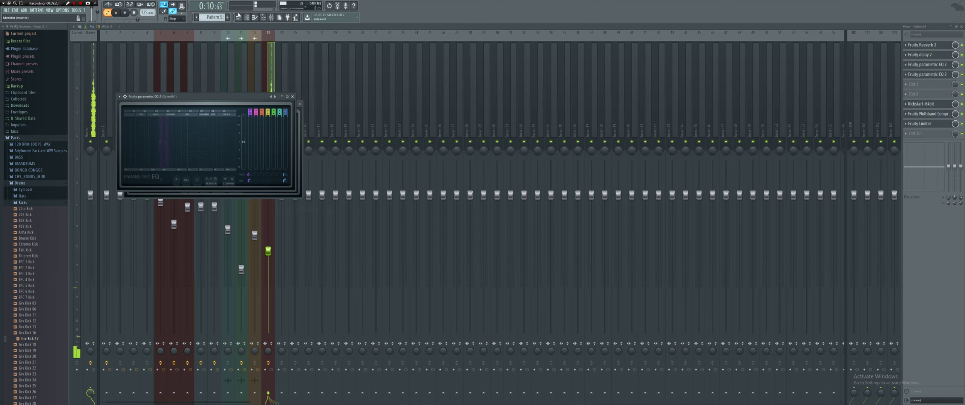
Place two consecutive Pattern 5 arpeggio clips on playlist track 4, beneath the chord clips' full length.
{"action": "left_click", "coordinate": [239, 17]}
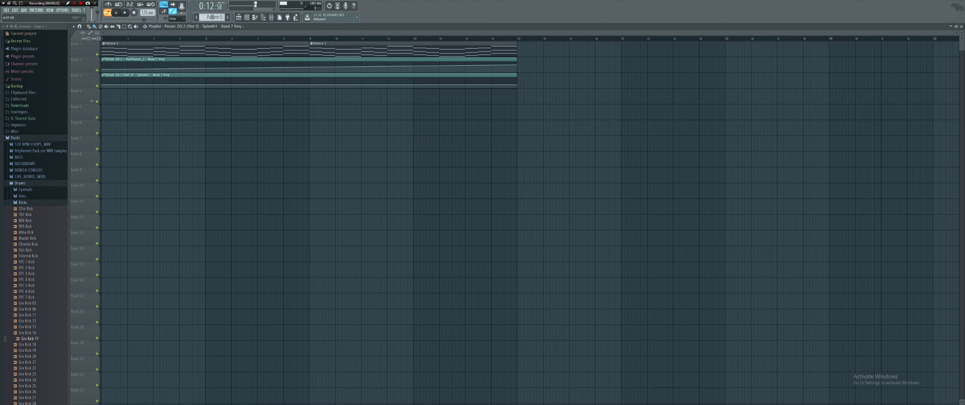
{"action": "left_click_drag", "start_coordinate": [131, 90], "coordinate": [444, 102]}
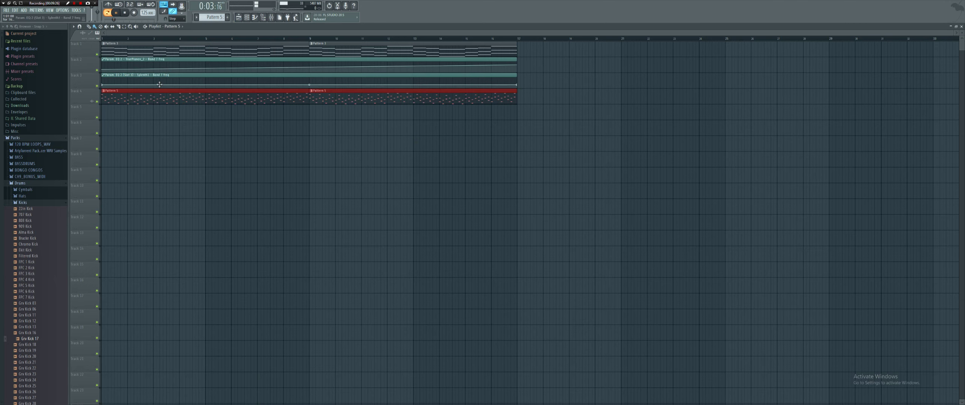
Move the slot 3 EQ automation clip to playlist track 5, raise its end point slightly, and play the arrangement from bar 5.
{"action": "left_click_drag", "start_coordinate": [159, 85], "coordinate": [160, 115]}
{"action": "left_click_drag", "start_coordinate": [518, 116], "coordinate": [518, 114]}
{"action": "left_click", "coordinate": [208, 38]}
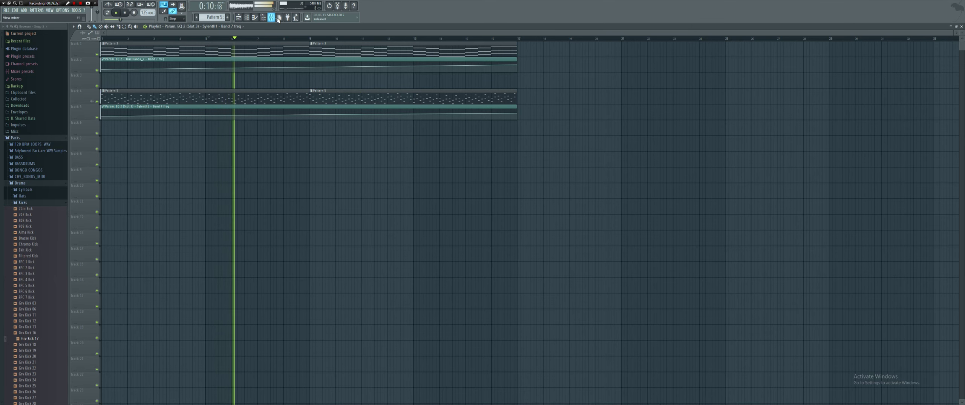
Raise the end point of the slot 3 EQ automation clip on track 5 slightly while the arrangement plays.
{"action": "key", "text": "F9"}
{"action": "left_click", "coordinate": [163, 58]}
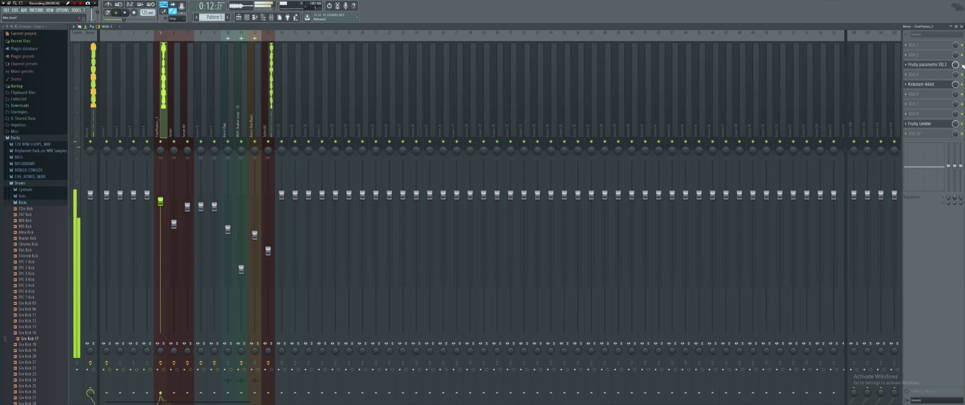
{"action": "key", "text": "F9"}
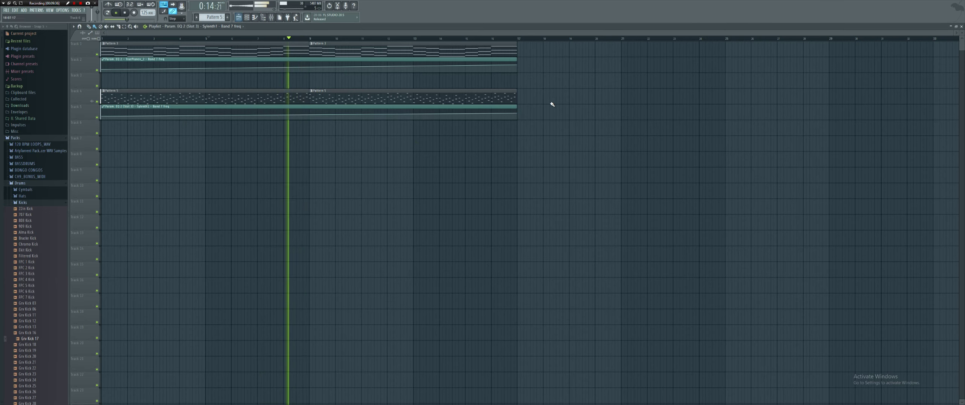
{"action": "left_click_drag", "start_coordinate": [519, 116], "coordinate": [519, 114]}
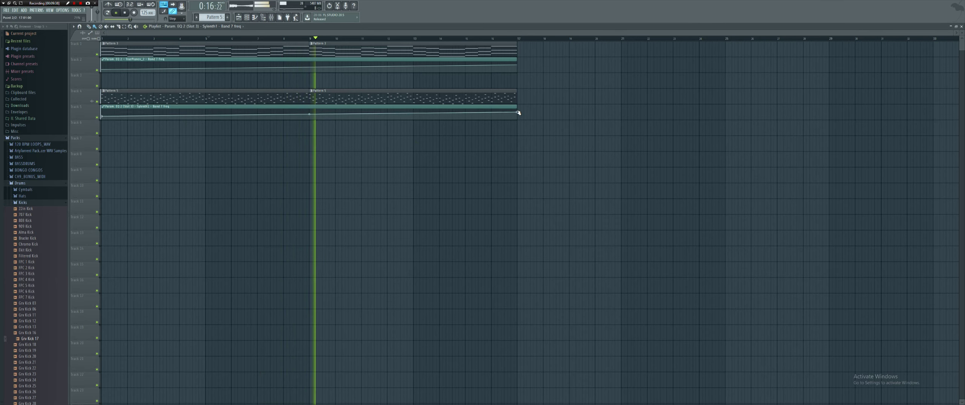
Stop playback and shorten the EQ automation clips on tracks 2 and 5 so both end at bar 9.
{"action": "left_click", "coordinate": [123, 71]}
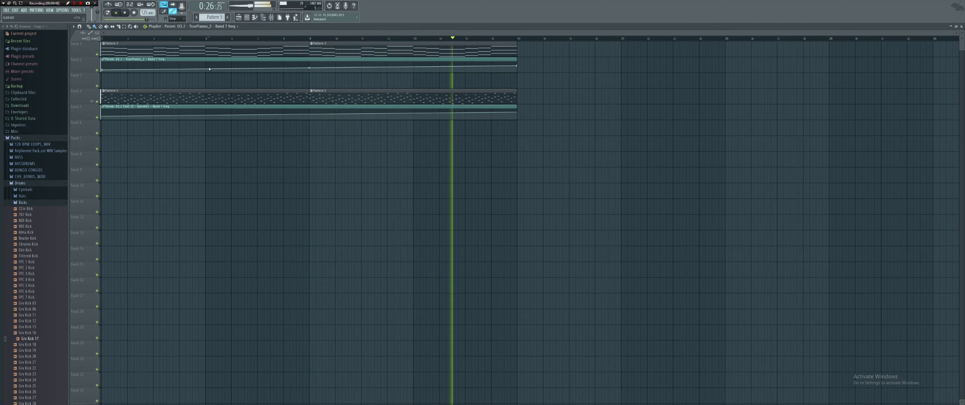
{"action": "key", "text": "space"}
{"action": "left_click_drag", "start_coordinate": [518, 66], "coordinate": [315, 69]}
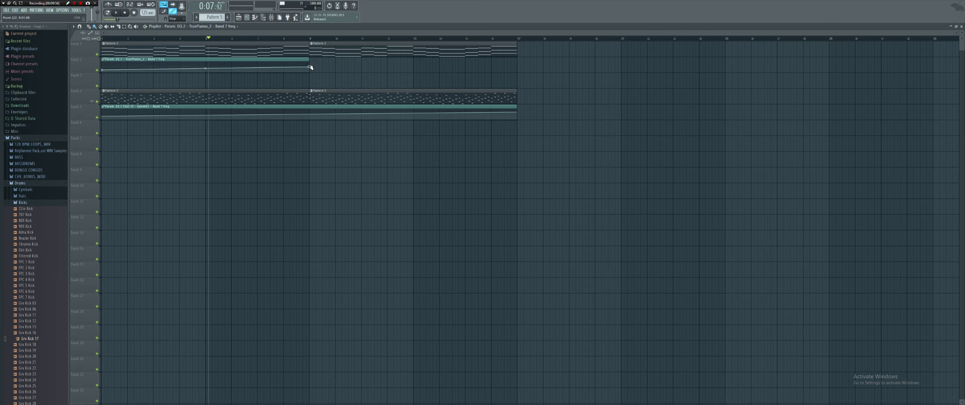
{"action": "left_click_drag", "start_coordinate": [413, 111], "coordinate": [314, 112]}
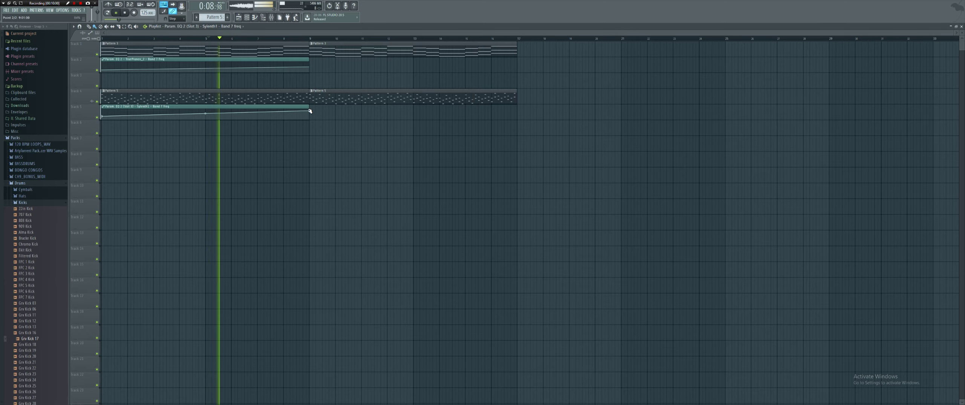
Select and copy the lowest note of every chord in the piano chord pattern.
{"action": "double_click", "coordinate": [347, 56]}
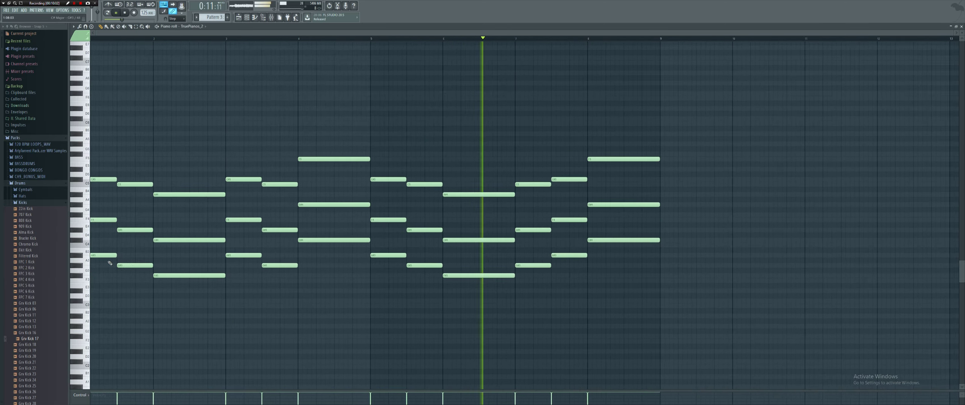
{"action": "left_click_drag", "start_coordinate": [105, 162], "coordinate": [319, 209]}
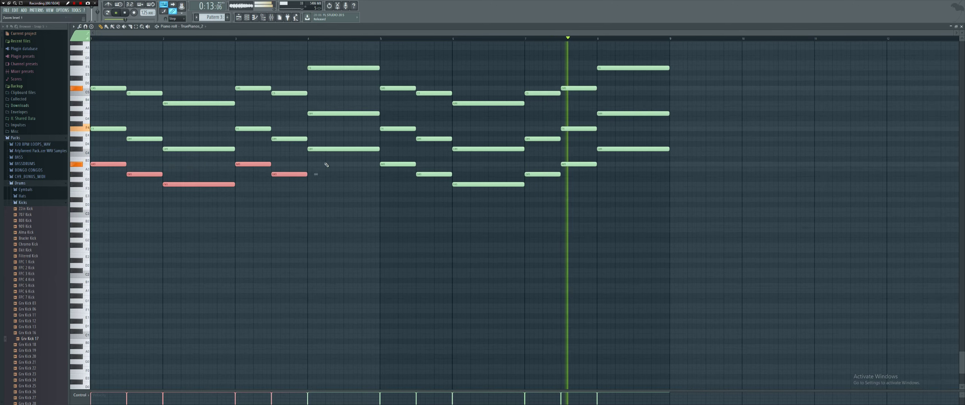
{"action": "left_click_drag", "start_coordinate": [381, 157], "coordinate": [449, 181]}
{"action": "left_click_drag", "start_coordinate": [530, 213], "coordinate": [597, 229]}
{"action": "left_click_drag", "start_coordinate": [657, 168], "coordinate": [650, 148]}
Create the empty Pattern 7 and add an Ample Bass P Lite II instrument channel.
{"action": "left_click", "coordinate": [255, 18]}
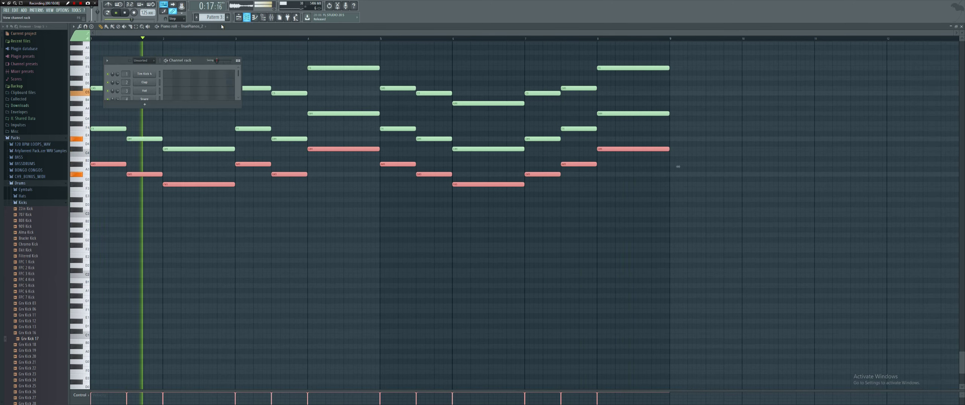
{"action": "key", "text": "F4"}
{"action": "key", "text": "F6"}
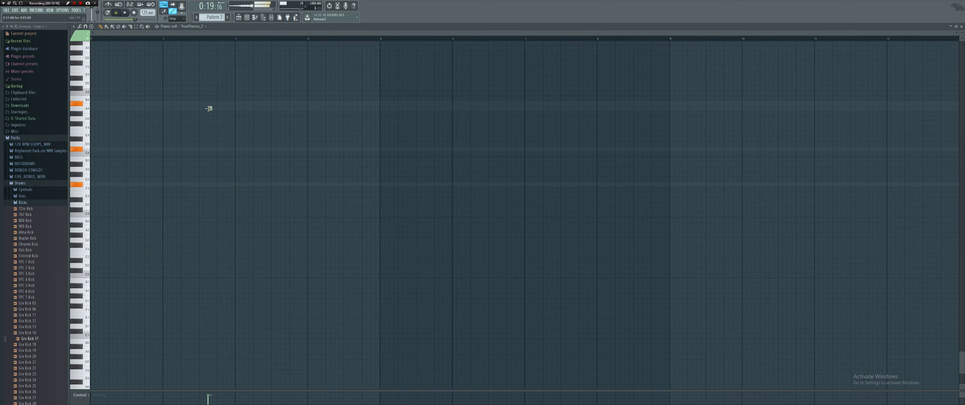
{"action": "left_click", "coordinate": [247, 17]}
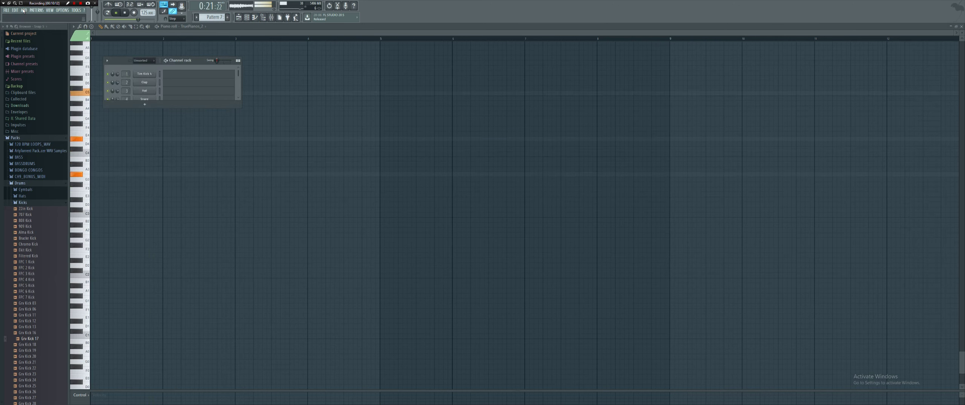
{"action": "left_click", "coordinate": [24, 11]}
{"action": "left_click", "coordinate": [91, 68]}
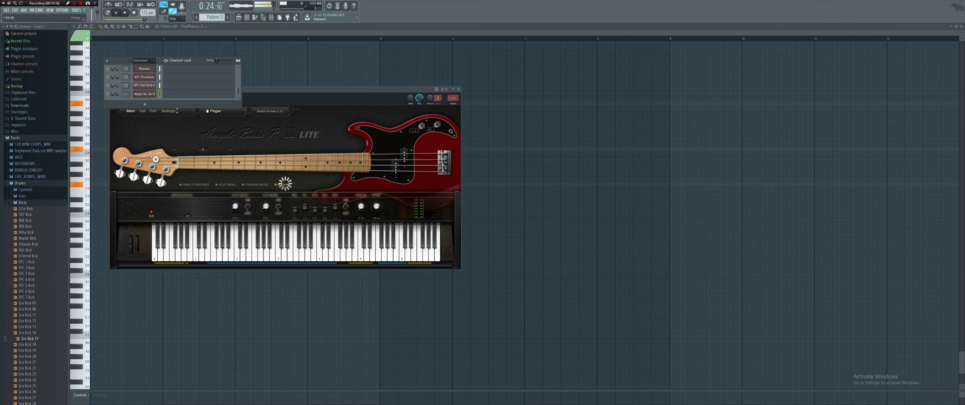
Paste the copied lowest chord notes into the Ample Bass channel's piano roll in Pattern 7.
{"action": "left_click_drag", "start_coordinate": [176, 109], "coordinate": [172, 289]}
{"action": "left_click", "coordinate": [179, 194]}
{"action": "key", "text": "ctrl+v"}
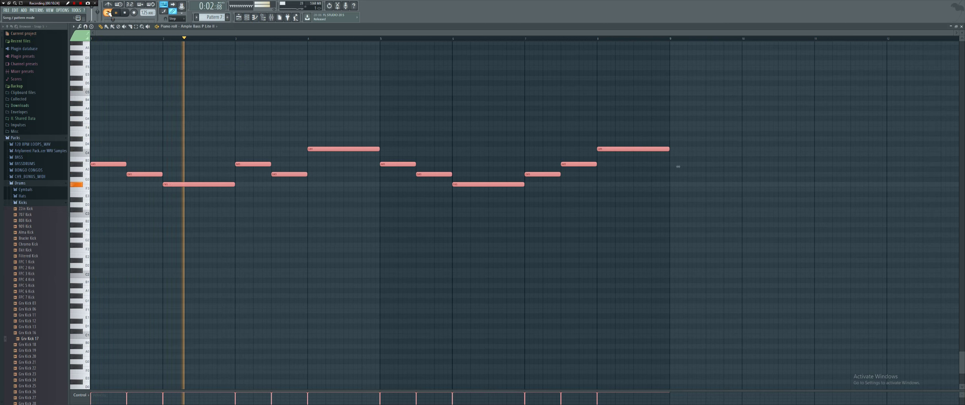
Audition the bass pattern and inspect the Ample Bass P Lite II instrument and its notes.
{"action": "key", "text": "F6"}
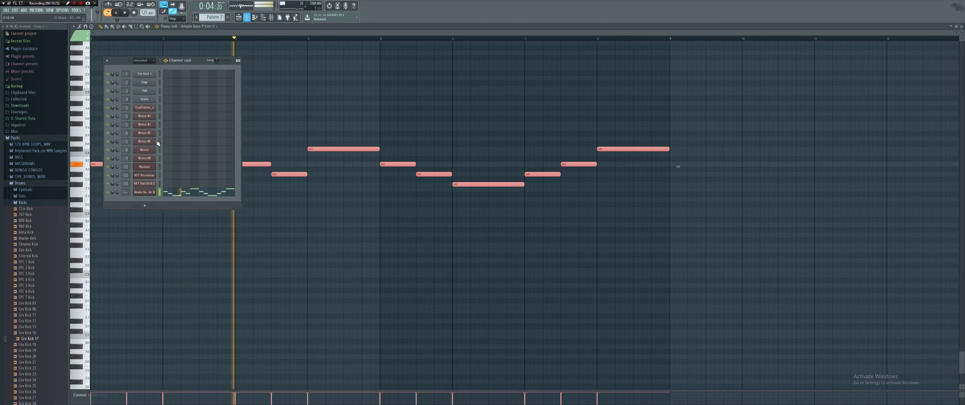
{"action": "left_click", "coordinate": [145, 192]}
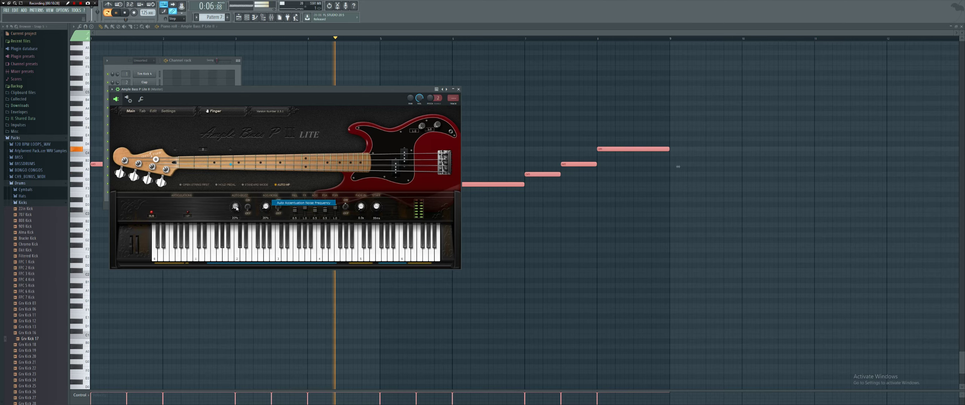
{"action": "scroll", "coordinate": [235, 206], "scroll_direction": "down", "scroll_amount": 2}
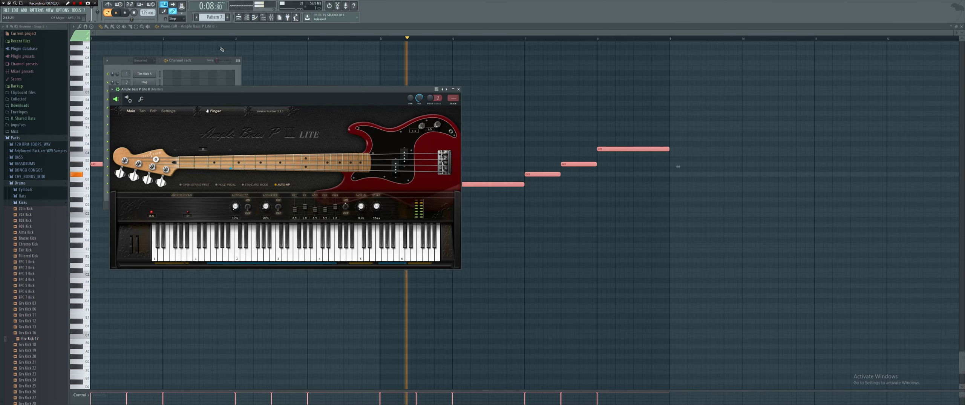
{"action": "left_click", "coordinate": [413, 154]}
{"action": "scroll", "coordinate": [413, 154], "scroll_direction": "up", "scroll_amount": 2}
{"action": "scroll", "coordinate": [412, 153], "scroll_direction": "up", "scroll_amount": 1}
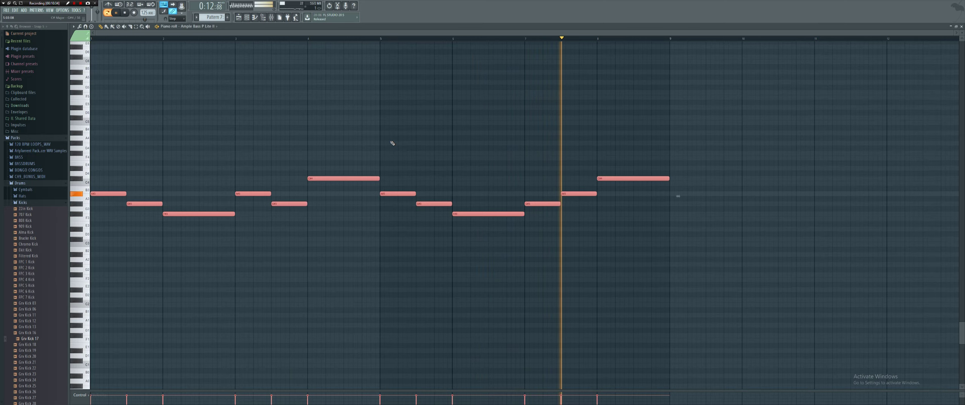
Route Ample Bass P Lite II to a free mixer track and load Fruity Parametric EQ 2 in slot 5.
{"action": "left_click", "coordinate": [247, 17]}
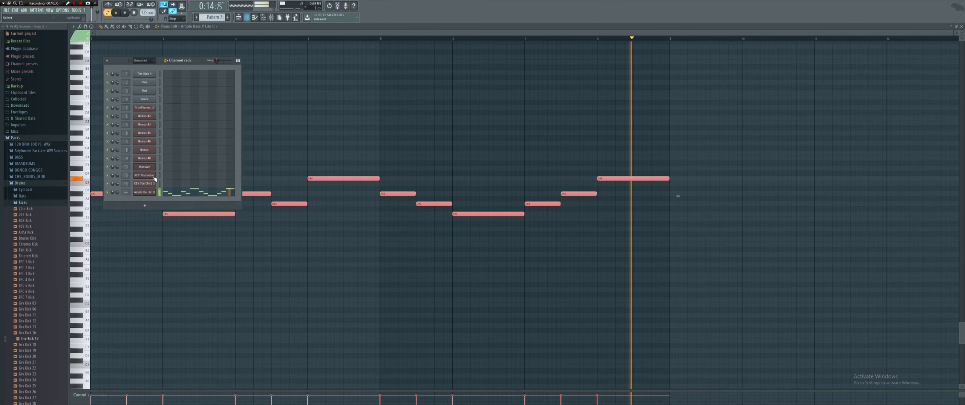
{"action": "left_click", "coordinate": [143, 182]}
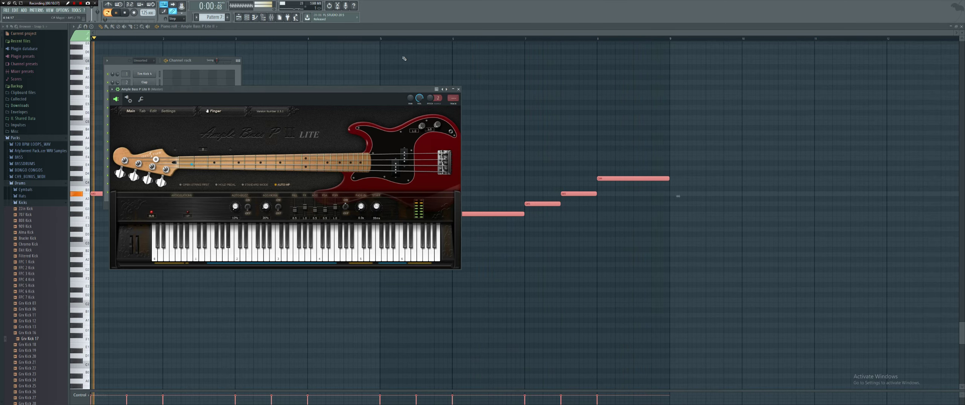
{"action": "left_click", "coordinate": [453, 99]}
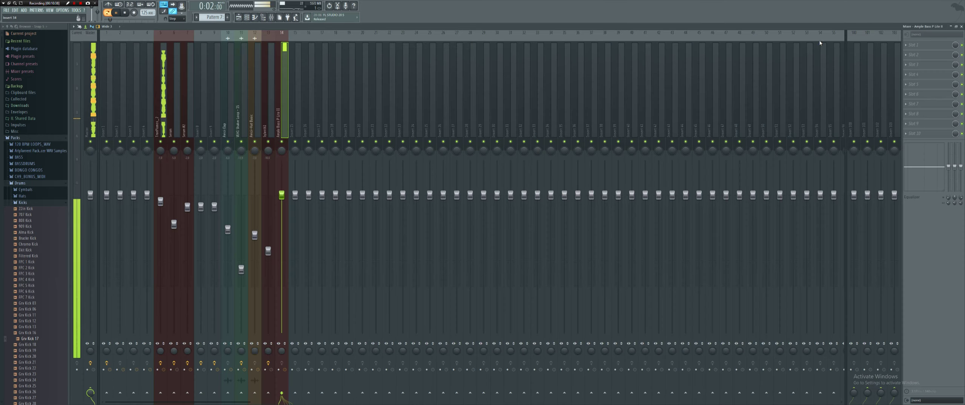
{"action": "left_click", "coordinate": [924, 85]}
{"action": "left_click", "coordinate": [822, 181]}
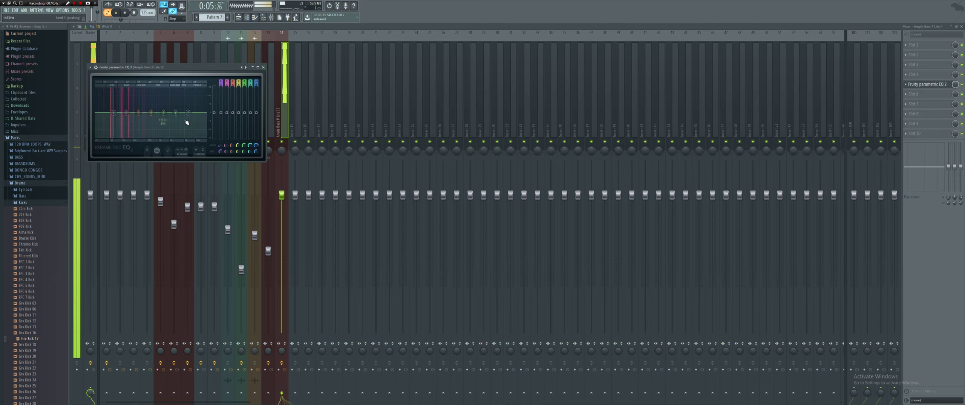
Shape the bass EQ with a high cut, a mid-band boost and a low cut.
{"action": "left_click_drag", "start_coordinate": [170, 89], "coordinate": [201, 136]}
{"action": "left_click_drag", "start_coordinate": [156, 115], "coordinate": [152, 100]}
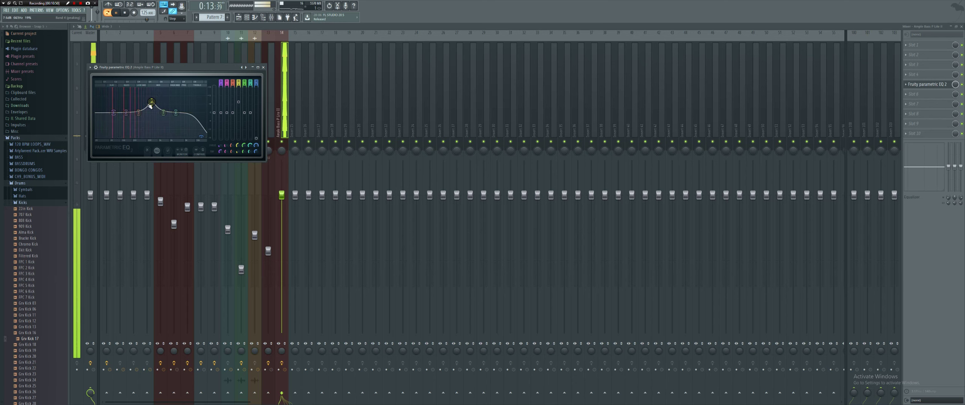
{"action": "left_click_drag", "start_coordinate": [110, 135], "coordinate": [111, 135]}
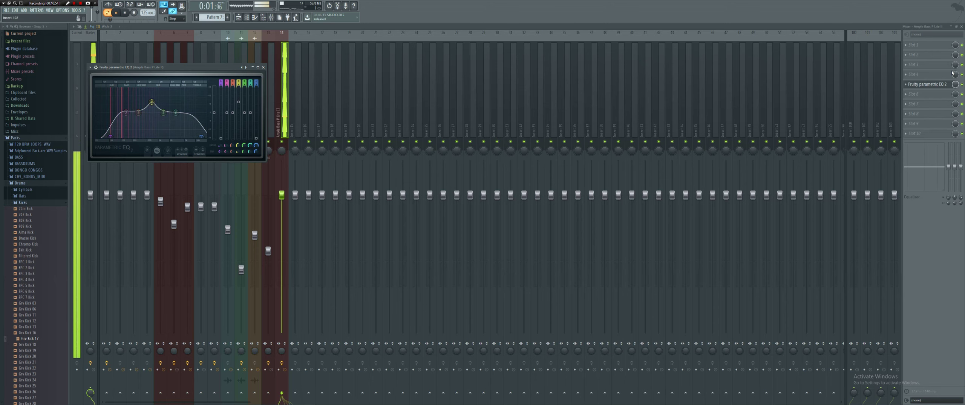
Add Kickstart-64bit in slot 7 of the bass track, choose the second ducking curve and lower its mix.
{"action": "left_click", "coordinate": [924, 107]}
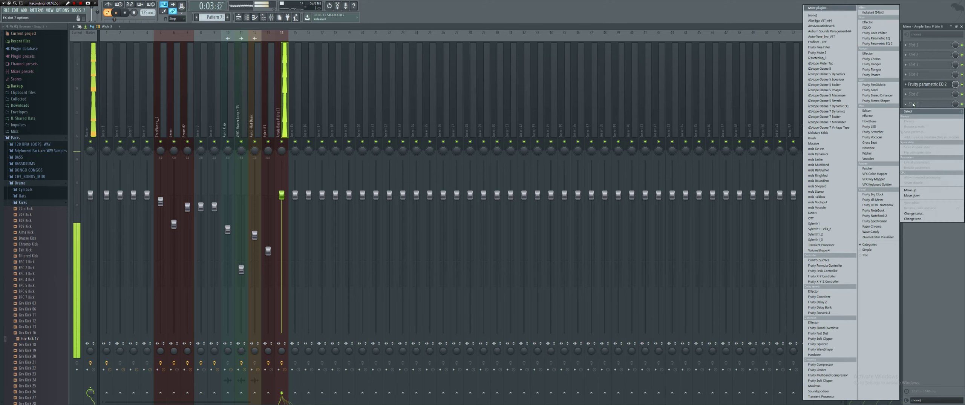
{"action": "left_click", "coordinate": [830, 134]}
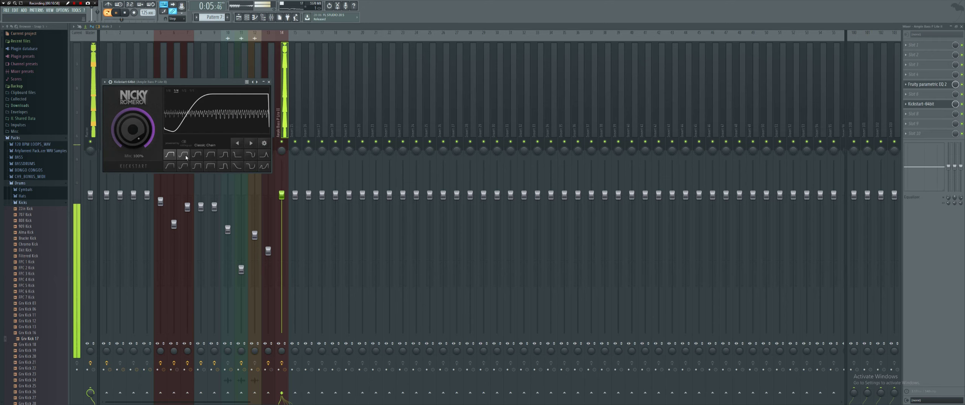
{"action": "left_click", "coordinate": [185, 154]}
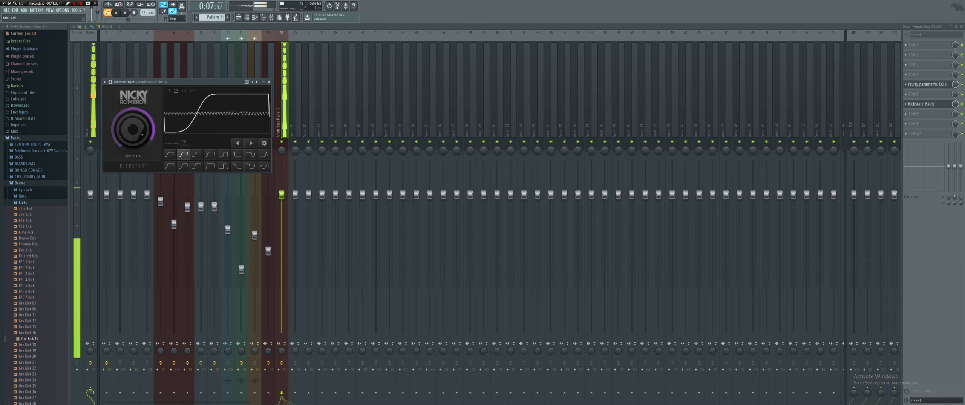
Add Fruity Multiband Compressor in slot 9 and Fruity Limiter in slot 10 of the bass track.
{"action": "left_click", "coordinate": [912, 123]}
{"action": "left_click", "coordinate": [830, 375]}
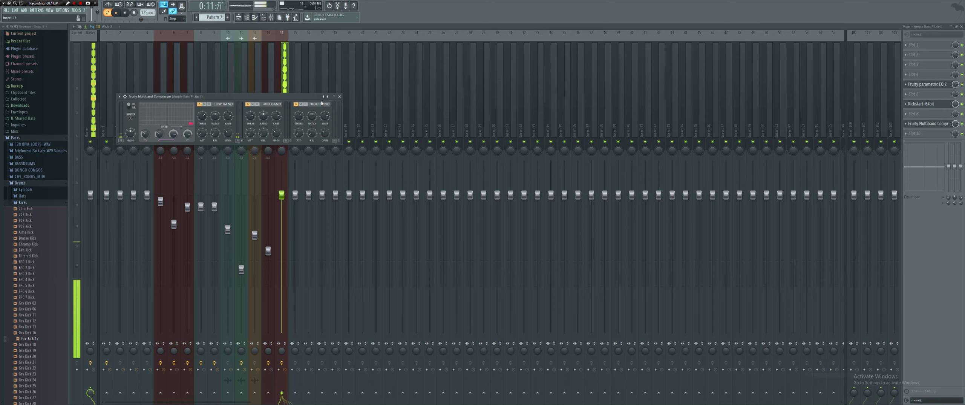
{"action": "left_click", "coordinate": [913, 133]}
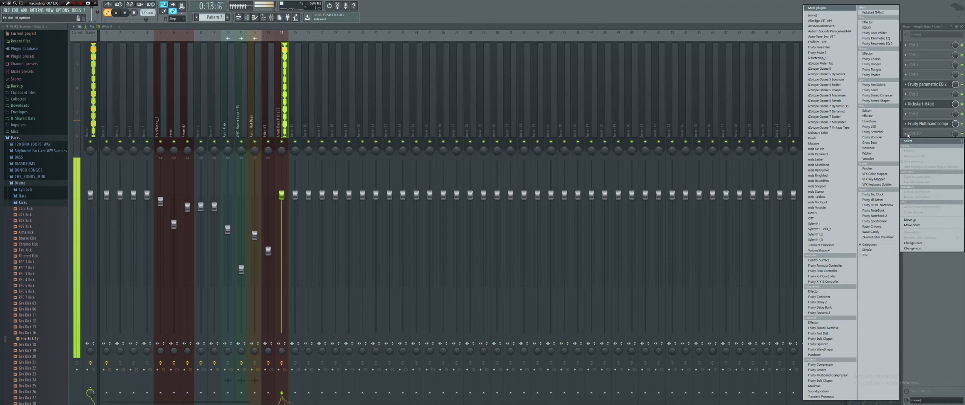
{"action": "left_click", "coordinate": [832, 370]}
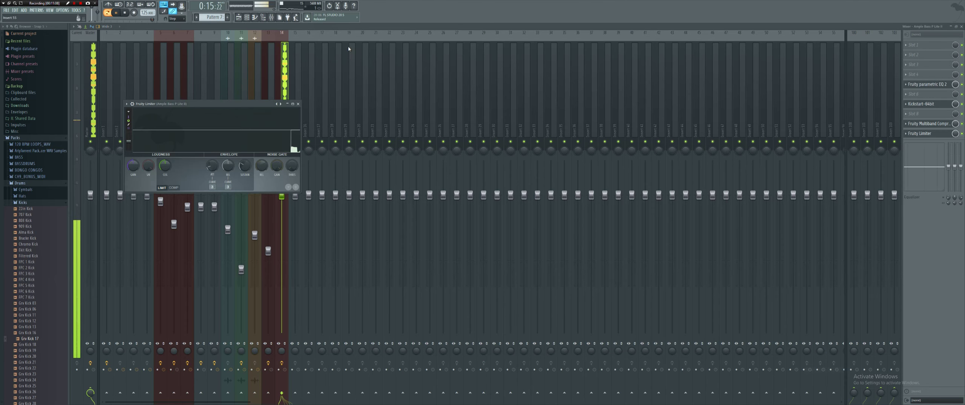
{"action": "key", "text": "Escape"}
Lower the bass mixer track's volume fader and stop playback.
{"action": "left_click_drag", "start_coordinate": [285, 199], "coordinate": [282, 220]}
{"action": "key", "text": "space"}
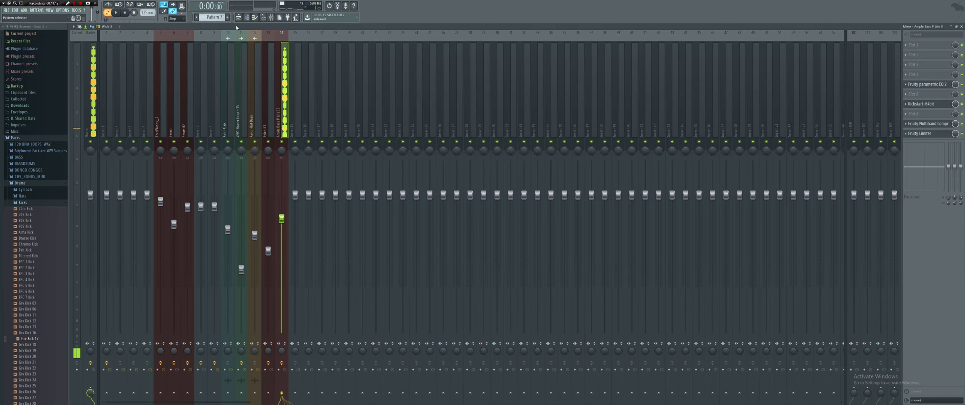
Place the Pattern 7 bass clip on playlist track 6 at bar 9 and play the arrangement from just before it.
{"action": "left_click", "coordinate": [240, 18]}
{"action": "left_click", "coordinate": [311, 128]}
{"action": "left_click", "coordinate": [279, 39]}
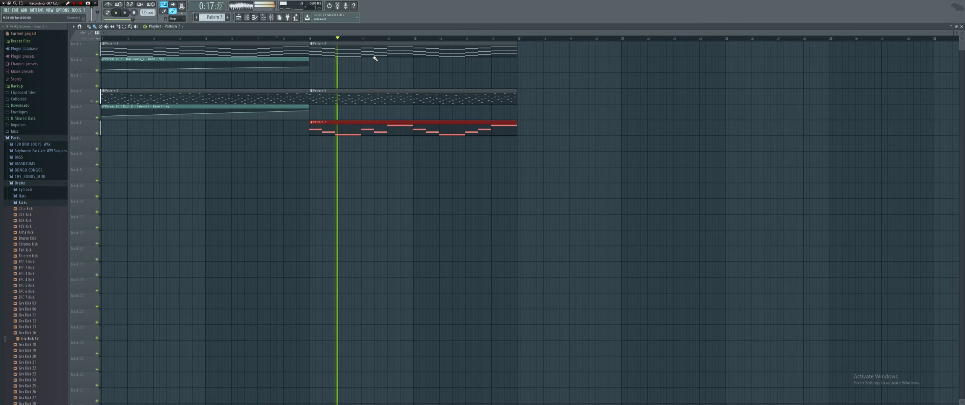
{"action": "key", "text": "space"}
Copy all chord notes from the piano chord pattern into the new Pattern 9 on the same channel.
{"action": "left_click", "coordinate": [352, 54]}
{"action": "double_click", "coordinate": [352, 53]}
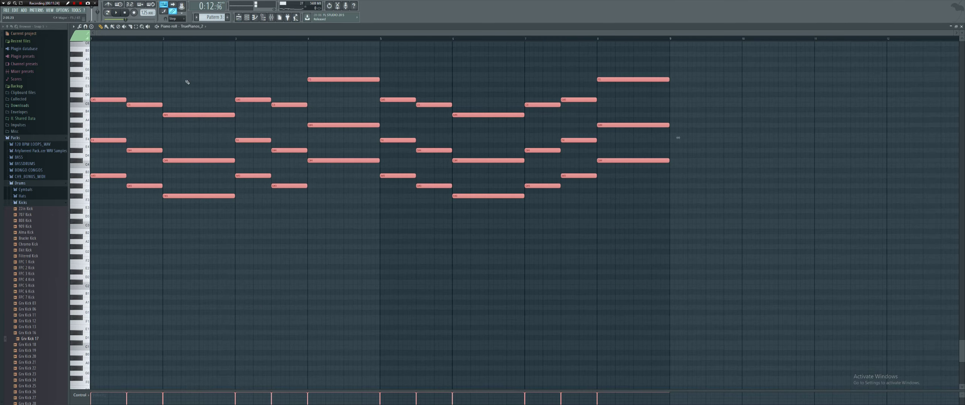
{"action": "left_click", "coordinate": [228, 17]}
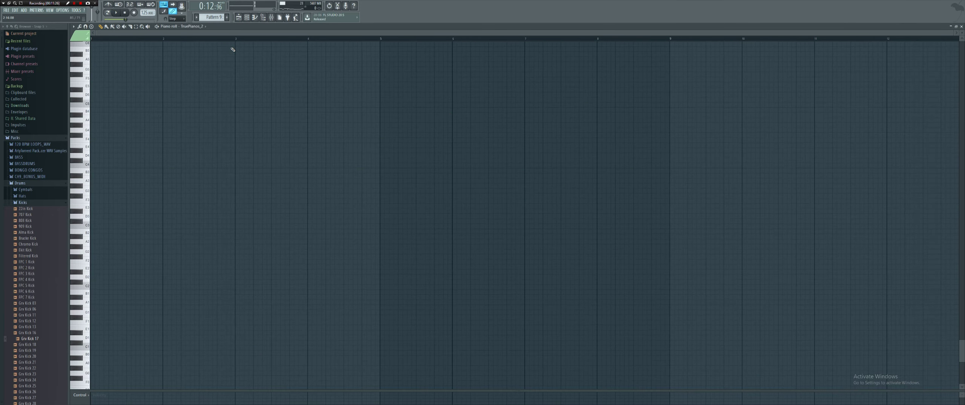
{"action": "key", "text": "ctrl+v"}
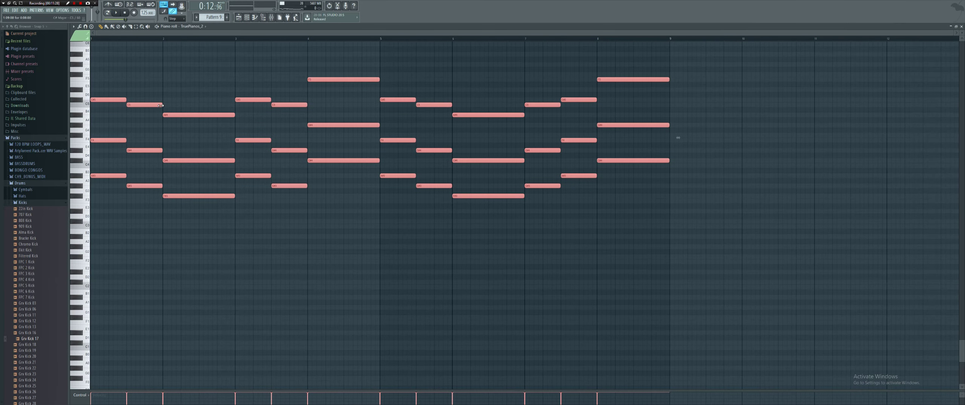
Shorten all the chord notes in Pattern 9 to brief stabs of equal length, including the longer chords.
{"action": "left_click_drag", "start_coordinate": [160, 106], "coordinate": [133, 105]}
{"action": "left_click_drag", "start_coordinate": [339, 69], "coordinate": [382, 234]}
{"action": "left_click_drag", "start_coordinate": [490, 192], "coordinate": [451, 109]}
{"action": "left_click_drag", "start_coordinate": [604, 60], "coordinate": [641, 257]}
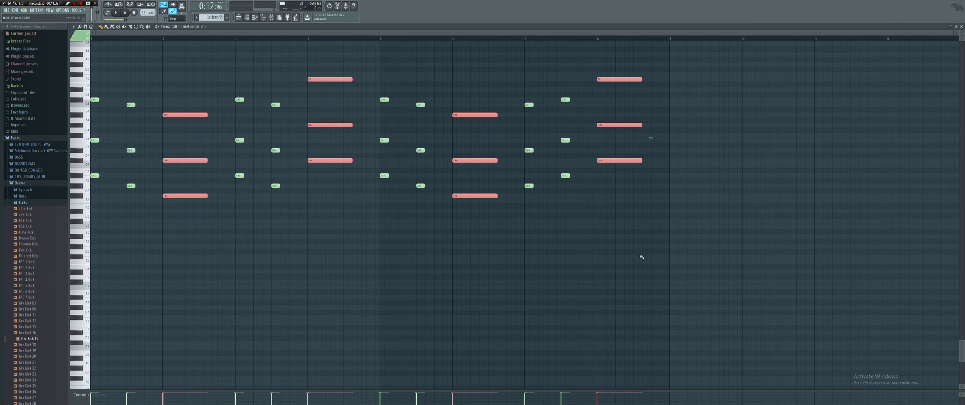
{"action": "left_click_drag", "start_coordinate": [627, 165], "coordinate": [603, 165]}
Repeat the stabs to fill each original chord's duration, four or eight per chord, and trim all notes to leave small gaps.
{"action": "left_click_drag", "start_coordinate": [721, 280], "coordinate": [89, 41]}
{"action": "left_click_drag", "start_coordinate": [95, 122], "coordinate": [209, 249]}
{"action": "left_click_drag", "start_coordinate": [317, 101], "coordinate": [361, 206]}
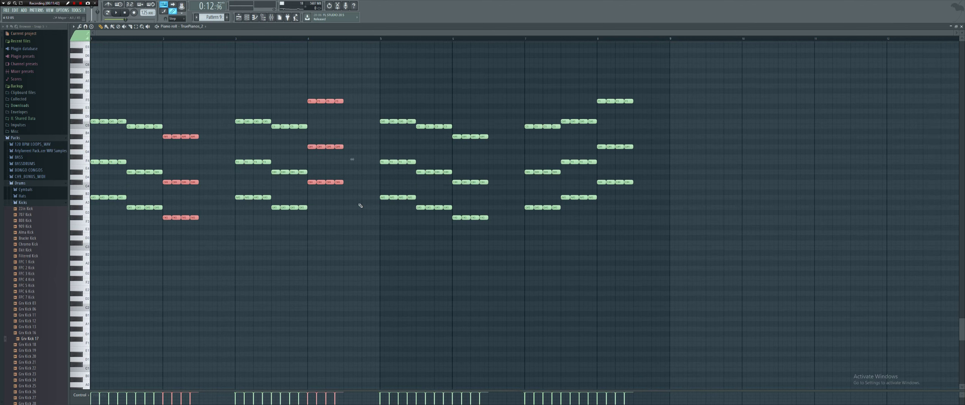
{"action": "left_click_drag", "start_coordinate": [468, 155], "coordinate": [499, 262]}
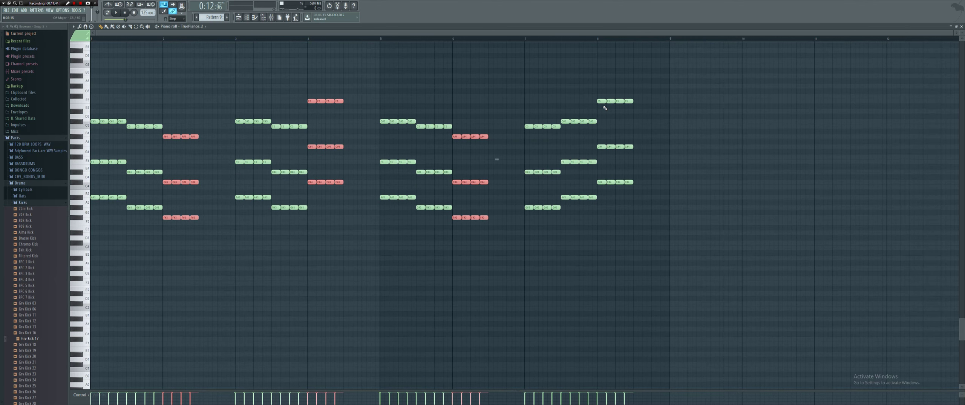
{"action": "left_click_drag", "start_coordinate": [607, 109], "coordinate": [656, 194]}
{"action": "left_click_drag", "start_coordinate": [600, 101], "coordinate": [637, 105]}
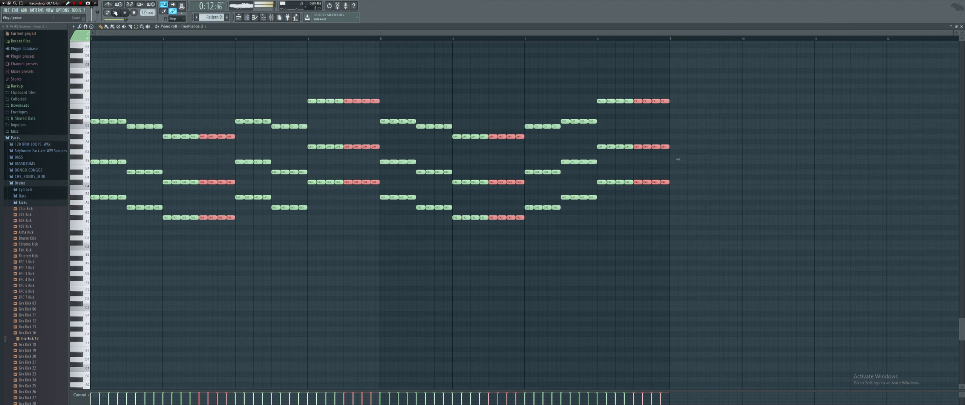
{"action": "left_click_drag", "start_coordinate": [775, 315], "coordinate": [87, 48]}
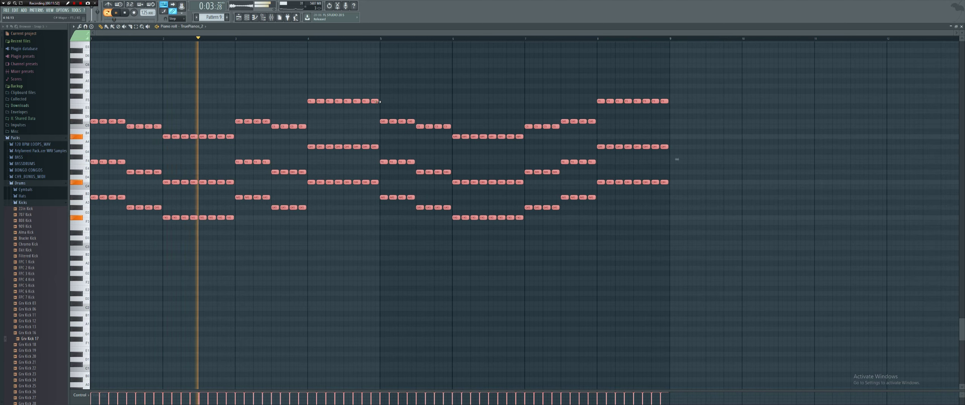
Place the Pattern 9 clip on playlist track 1 at bar 9 and play the arrangement from just before it.
{"action": "left_click", "coordinate": [239, 17]}
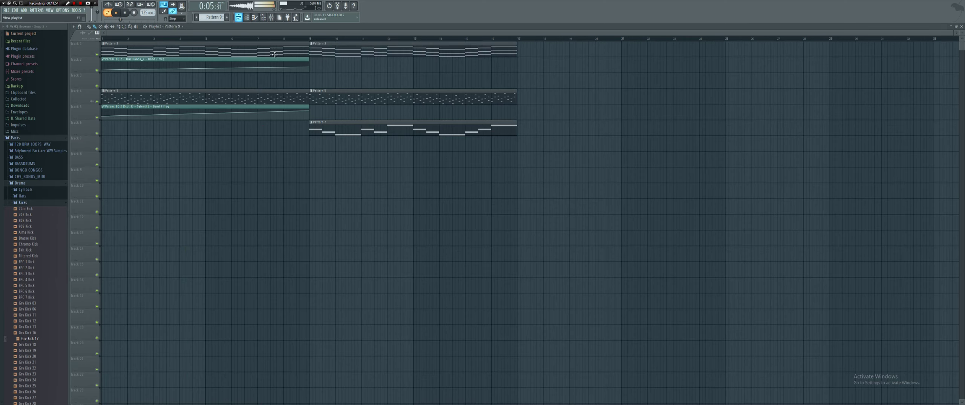
{"action": "left_click", "coordinate": [314, 52]}
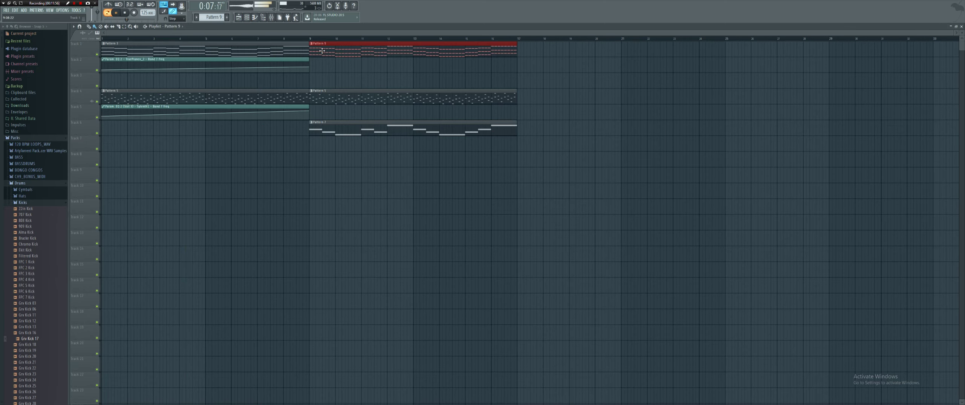
{"action": "left_click", "coordinate": [286, 39]}
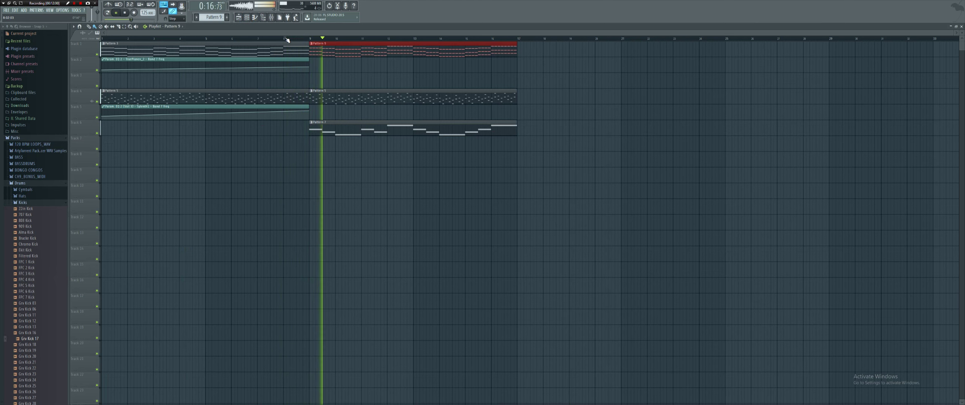
Copy the piano channel's chord notes from Pattern 3 and switch to the empty Pattern 10.
{"action": "left_click", "coordinate": [266, 53]}
{"action": "key", "text": "F6"}
{"action": "right_click", "coordinate": [155, 108]}
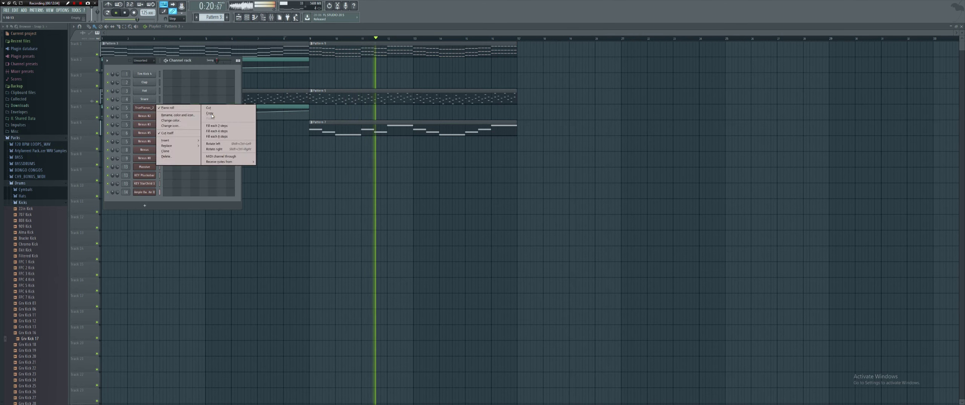
{"action": "left_click", "coordinate": [214, 113]}
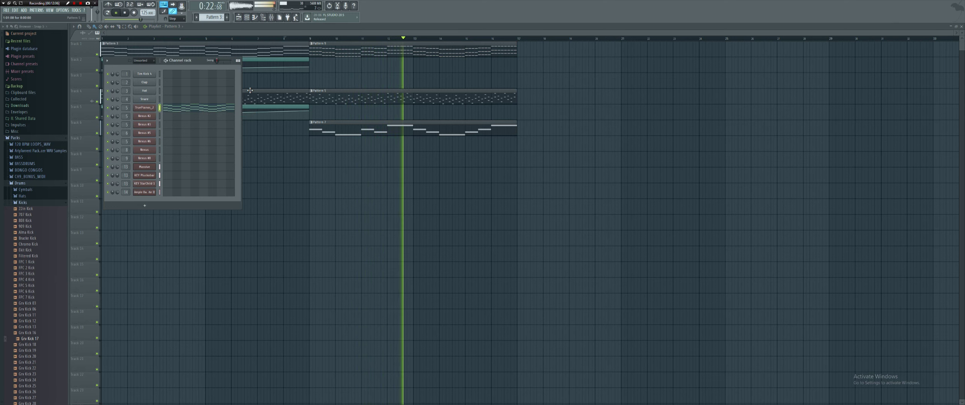
{"action": "left_click", "coordinate": [226, 18]}
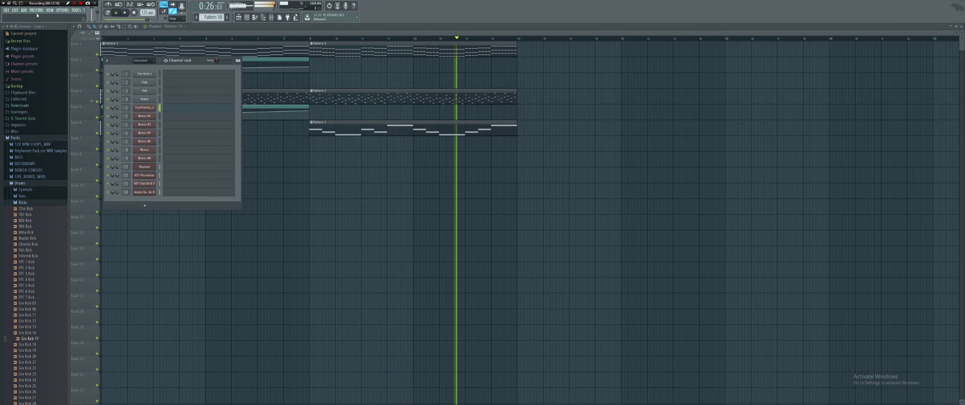
Stop playback, add a new Nexus channel and load a cello section preset from its orchestra bank.
{"action": "key", "text": "space"}
{"action": "left_click", "coordinate": [24, 10]}
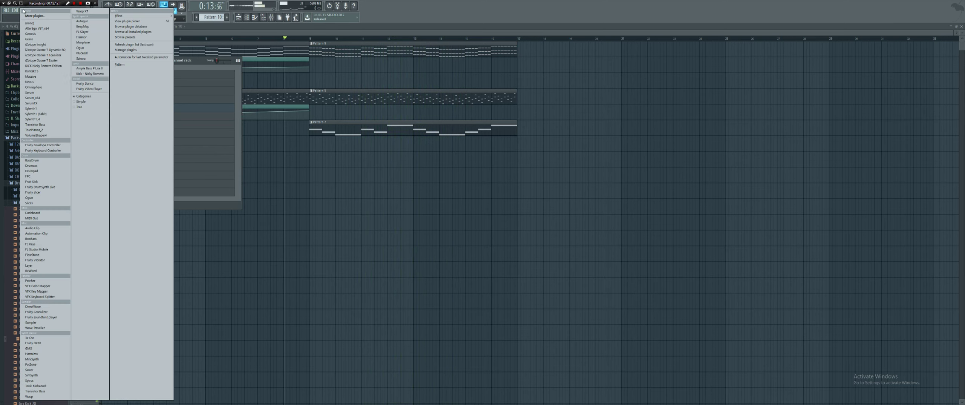
{"action": "left_click", "coordinate": [41, 82]}
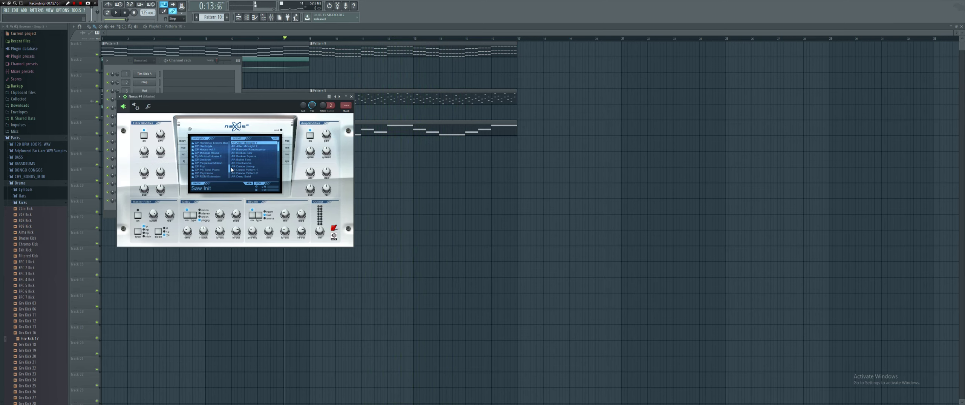
{"action": "scroll", "coordinate": [230, 160], "scroll_direction": "up", "scroll_amount": 1}
{"action": "left_click", "coordinate": [220, 160]}
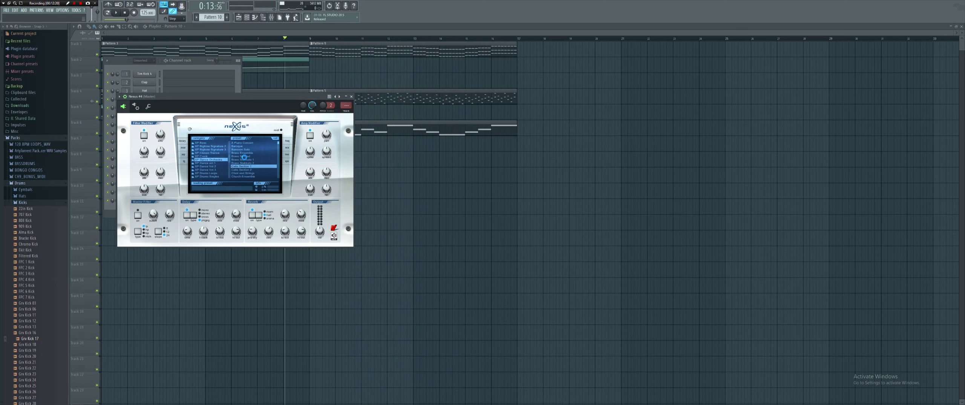
Paste the copied chords into the new Nexus channel in Pattern 10 and open its piano roll.
{"action": "left_click", "coordinate": [197, 74]}
{"action": "right_click", "coordinate": [150, 203]}
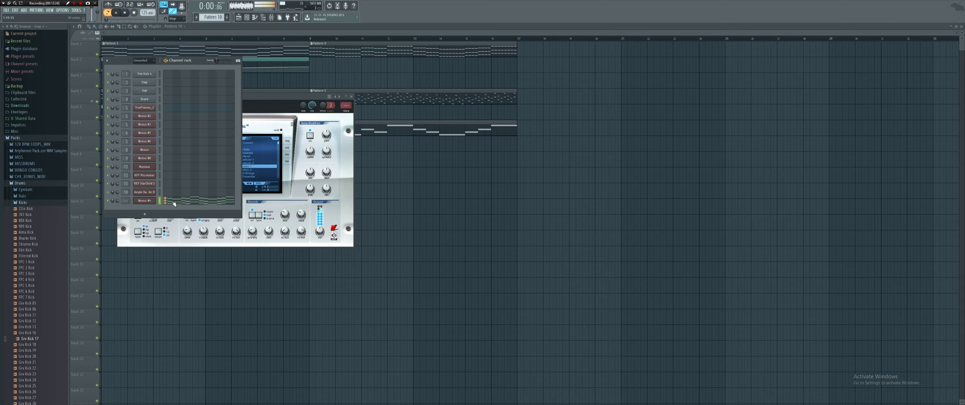
{"action": "left_click", "coordinate": [173, 204]}
{"action": "scroll", "coordinate": [173, 204], "scroll_direction": "down", "scroll_amount": 2}
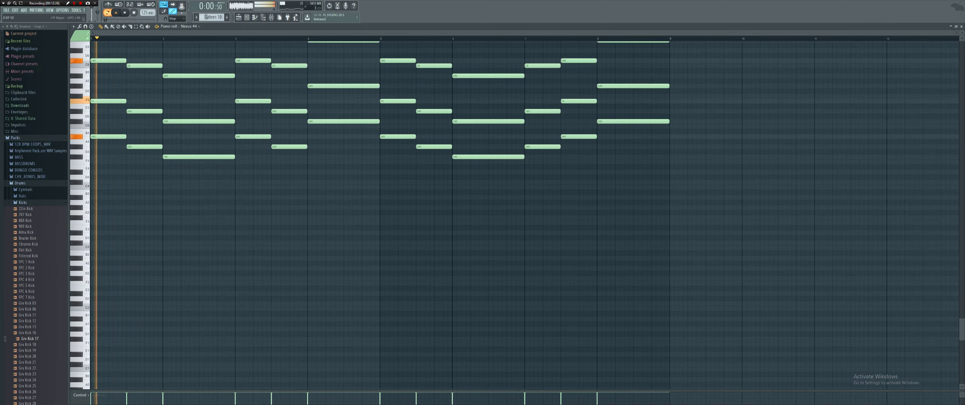
Add Fruity Parametric EQ 2 in slot 5 of the Nexus mixer track, adjust its low band and lower the track's fader.
{"action": "key", "text": "F6"}
{"action": "key", "text": "space"}
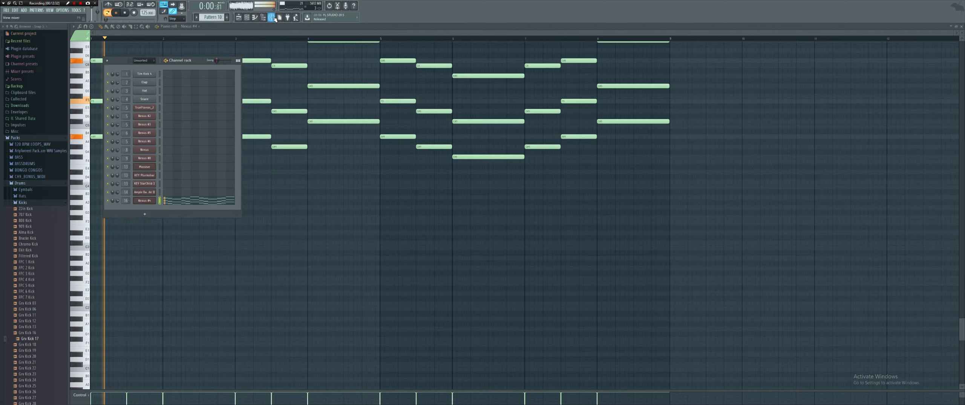
{"action": "key", "text": "F9"}
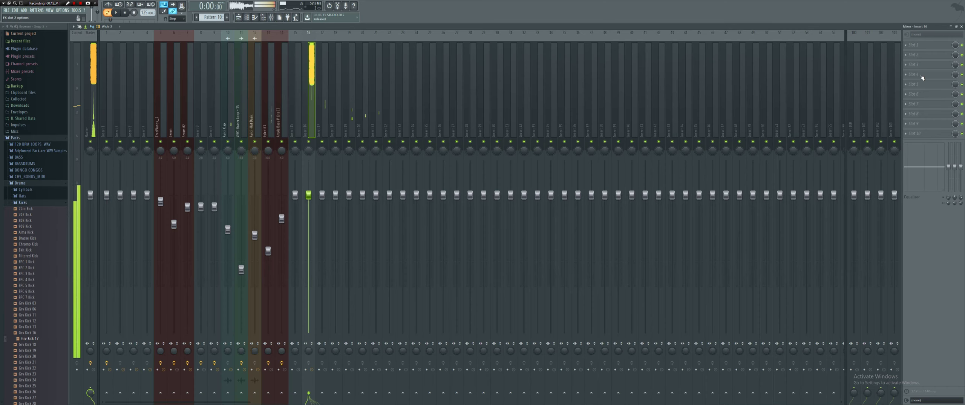
{"action": "left_click", "coordinate": [922, 81]}
{"action": "left_click", "coordinate": [830, 113]}
{"action": "left_click_drag", "start_coordinate": [141, 143], "coordinate": [154, 150]}
{"action": "key", "text": "Escape"}
{"action": "left_click_drag", "start_coordinate": [309, 195], "coordinate": [309, 262]}
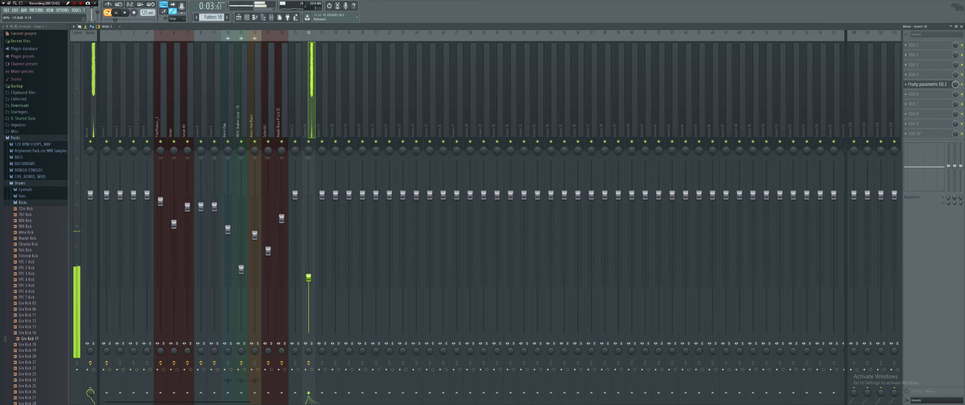
Draw a top melody of eight one-bar notes above the Nexus chords in Pattern 10 and play it.
{"action": "left_click", "coordinate": [247, 17]}
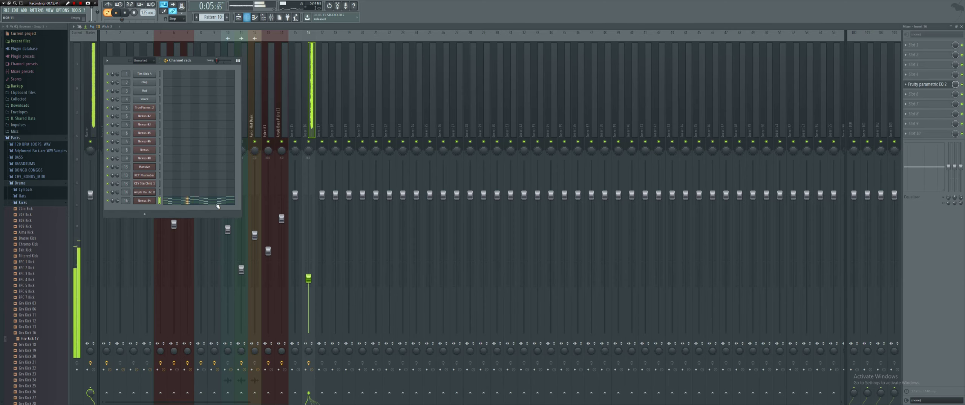
{"action": "left_click", "coordinate": [190, 201]}
{"action": "key", "text": "space"}
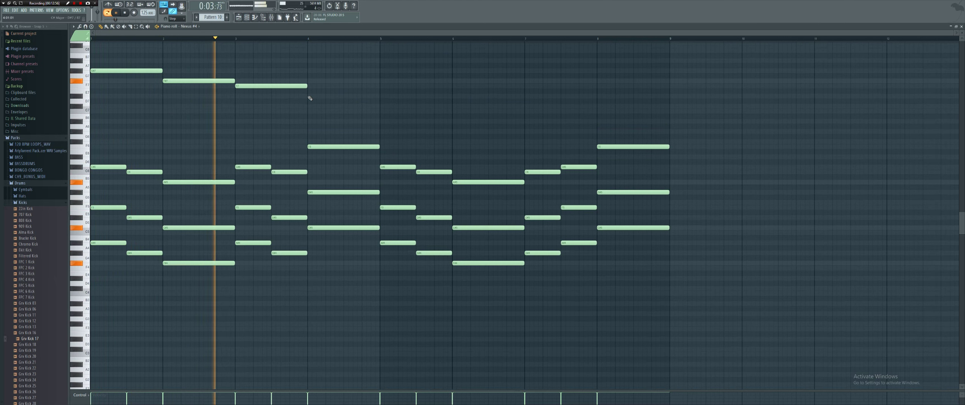
{"action": "key", "text": "space"}
{"action": "left_click_drag", "start_coordinate": [352, 119], "coordinate": [151, 56]}
{"action": "left_click", "coordinate": [448, 103]}
{"action": "key", "text": "space"}
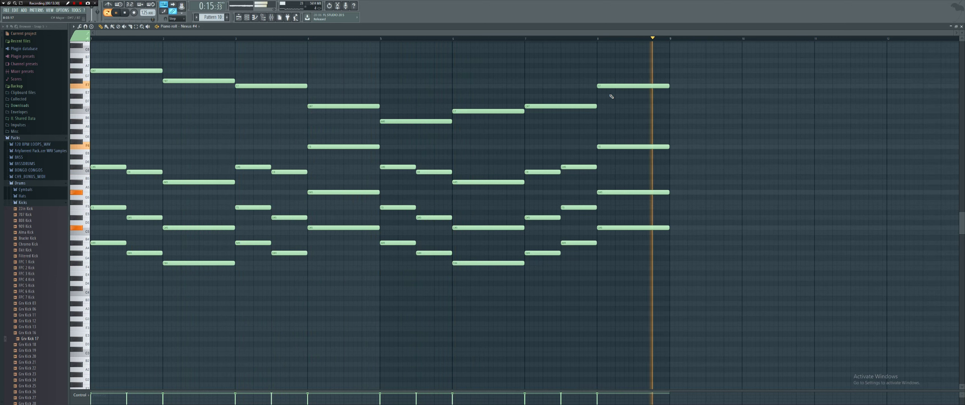
Rework the pitches of the melody's last four notes, raise the final one, and play the pattern to check it.
{"action": "key", "text": "space"}
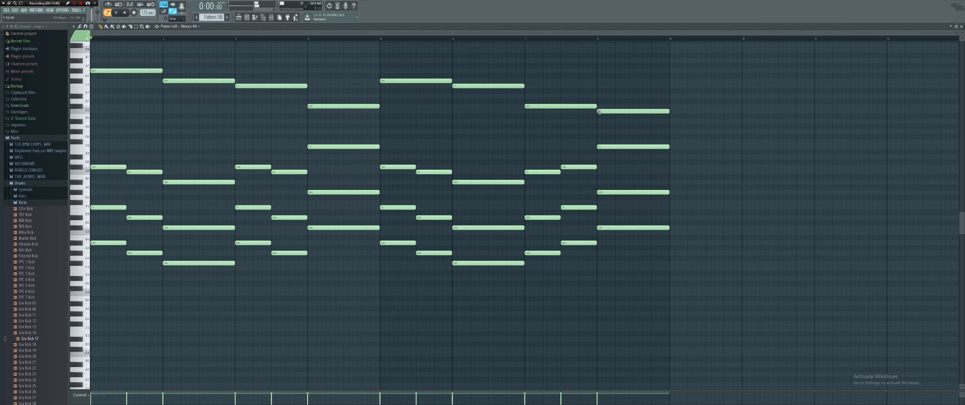
{"action": "left_click", "coordinate": [380, 38]}
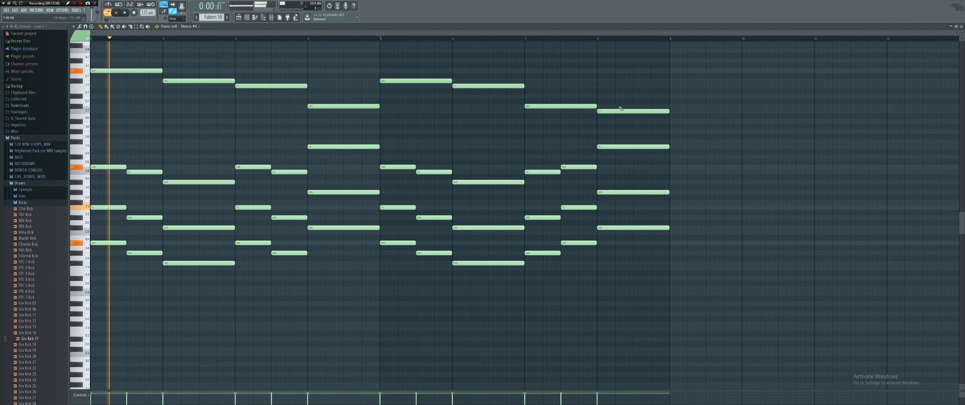
{"action": "key", "text": "space"}
{"action": "left_click_drag", "start_coordinate": [627, 110], "coordinate": [628, 96]}
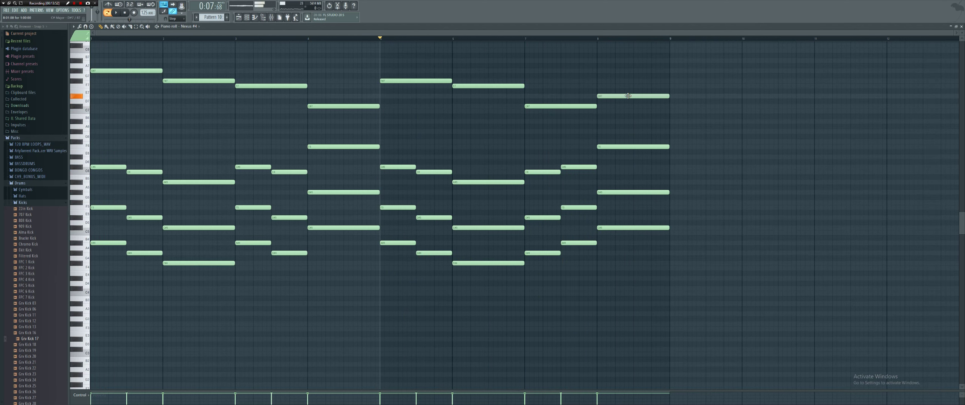
{"action": "left_click", "coordinate": [576, 37]}
{"action": "key", "text": "space"}
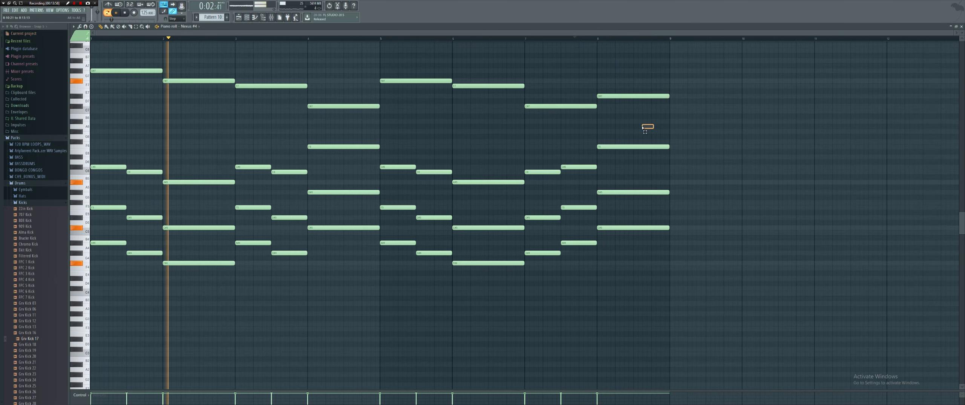
Select all eight melody notes above the chords and play the pattern.
{"action": "key", "text": "space"}
{"action": "left_click_drag", "start_coordinate": [714, 136], "coordinate": [72, 34]}
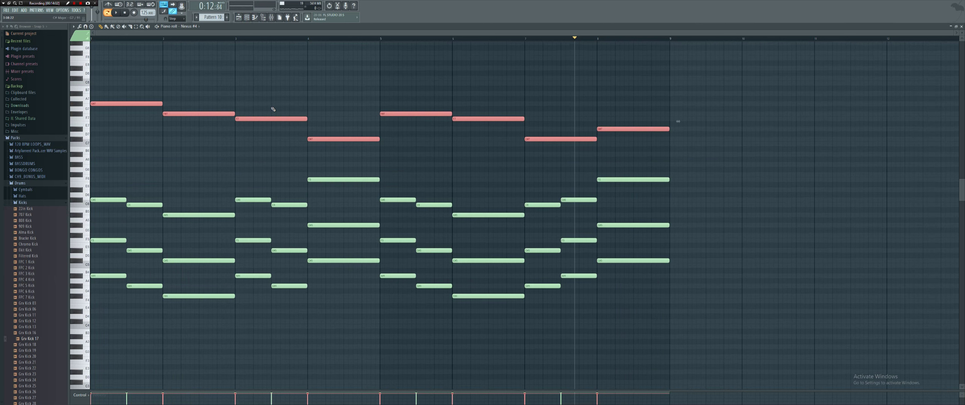
{"action": "key", "text": "space"}
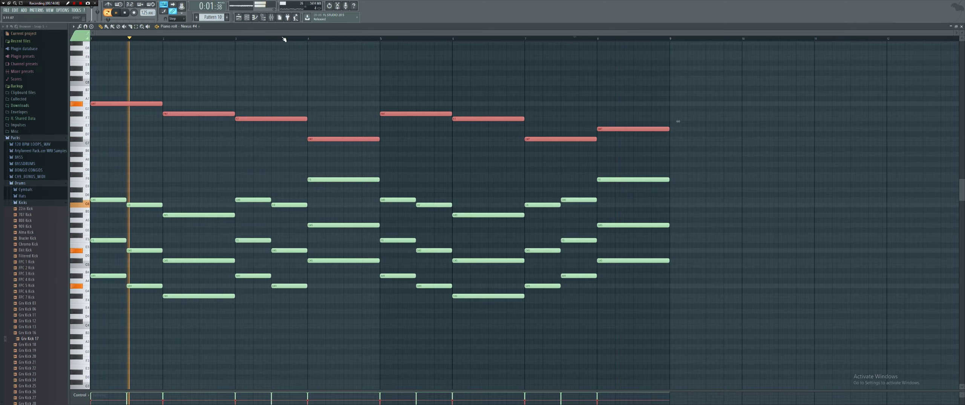
Place the Pattern 10 clip on playlist track 7 at bar 9 and audition the arrangement.
{"action": "left_click", "coordinate": [238, 17]}
{"action": "left_click", "coordinate": [311, 145]}
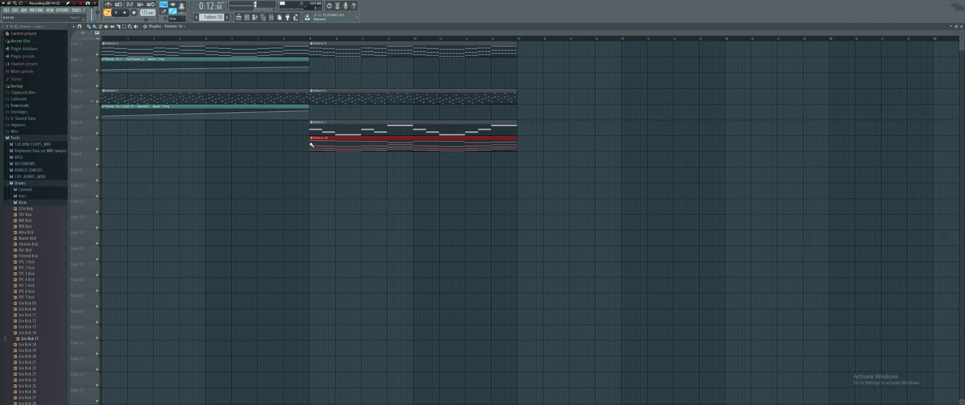
{"action": "left_click", "coordinate": [272, 17]}
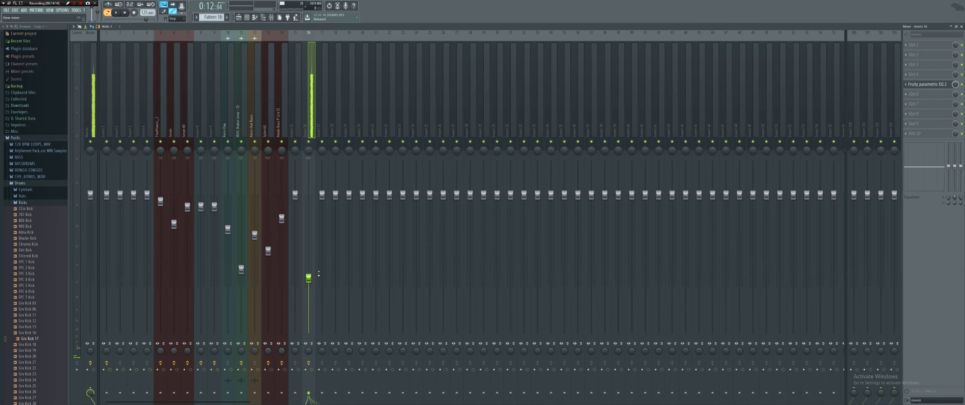
{"action": "left_click", "coordinate": [238, 17]}
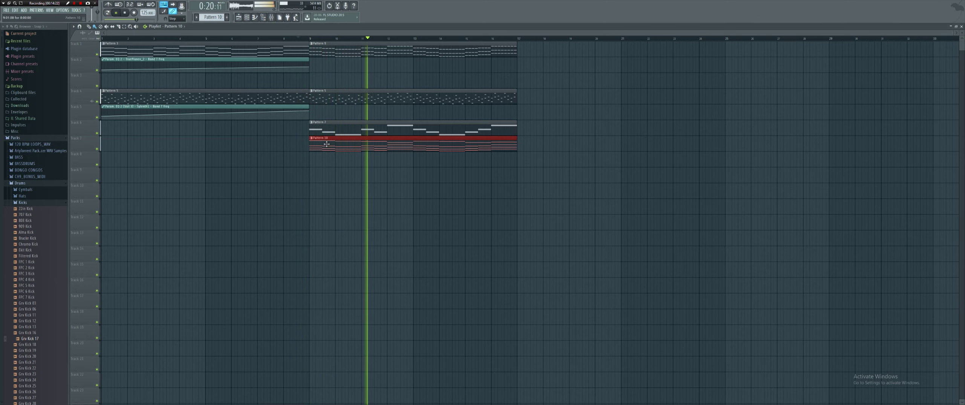
{"action": "scroll", "coordinate": [333, 140], "scroll_direction": "up", "scroll_amount": 1}
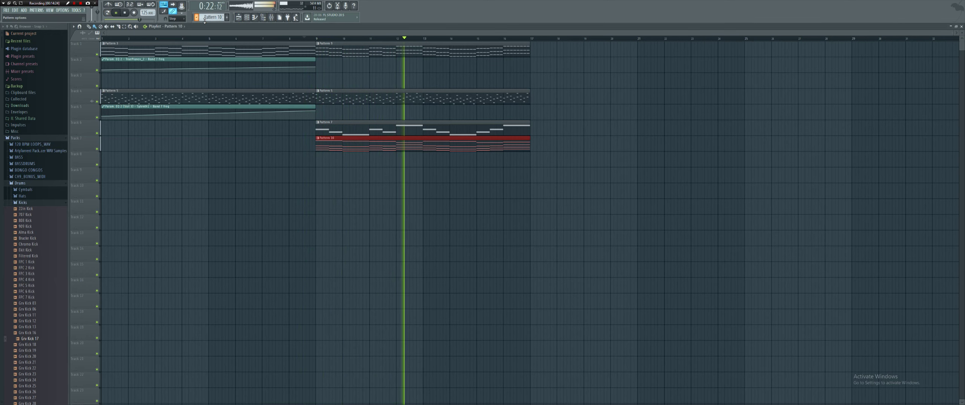
{"action": "key", "text": "space"}
Switch to File Explorer, search the Desktop for "avicii kick" and audition the Ves2 Bassdrum 088 and Soft Kick - 020 samples.
{"action": "key", "text": "alt+Tab"}
{"action": "key", "text": "Tab"}
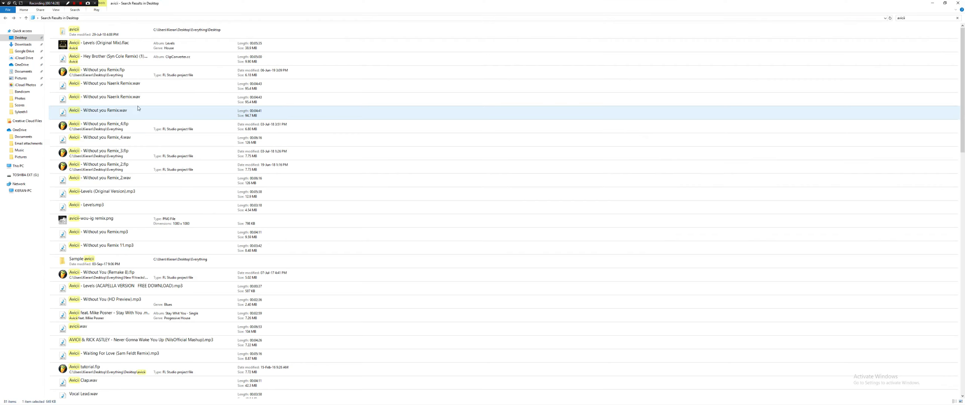
{"action": "scroll", "coordinate": [138, 108], "scroll_direction": "down", "scroll_amount": 18}
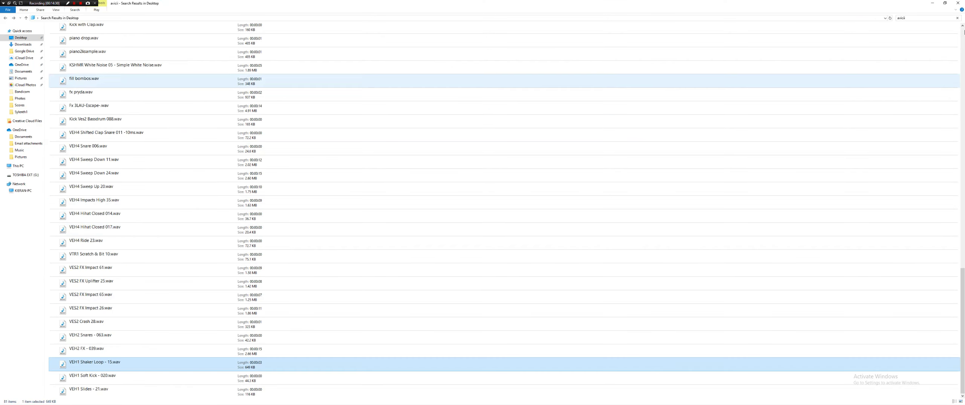
{"action": "left_click", "coordinate": [916, 17]}
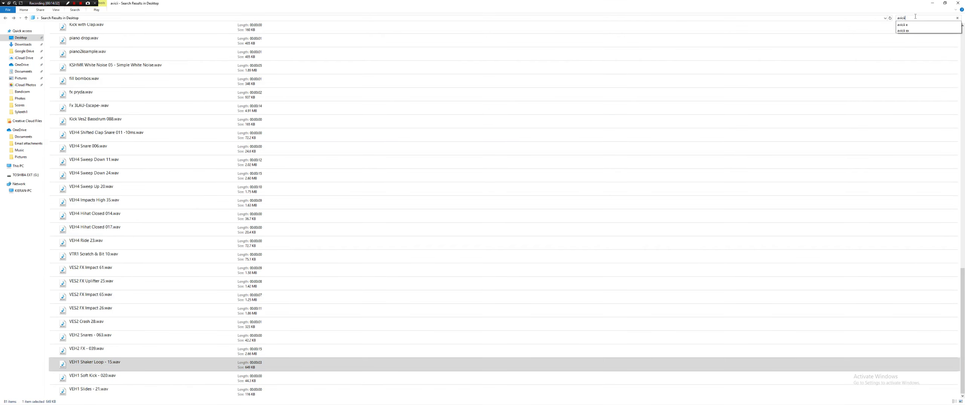
{"action": "type", "text": "kick"}
{"action": "key", "text": "Return"}
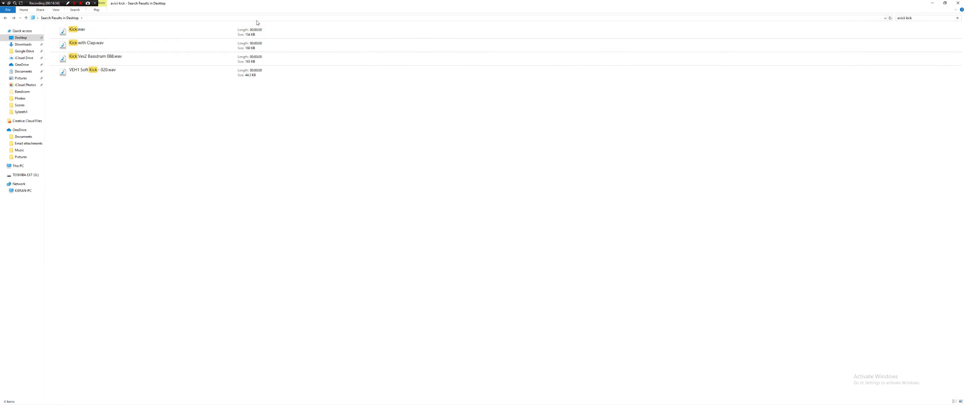
{"action": "left_click", "coordinate": [90, 58]}
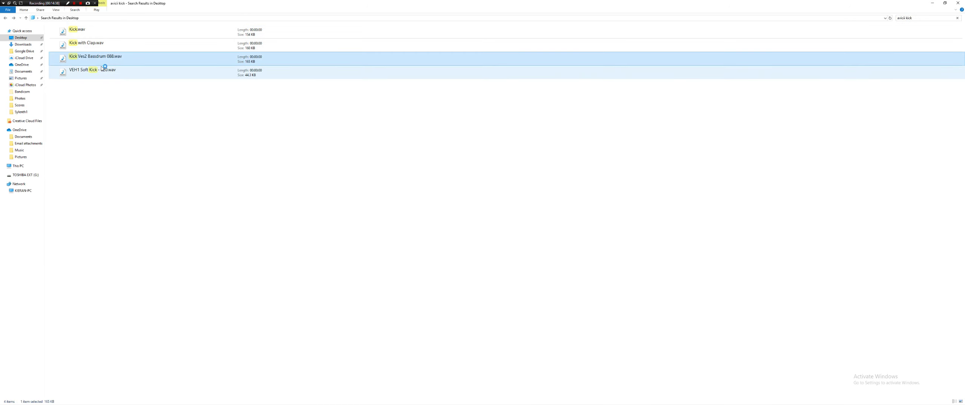
{"action": "double_click", "coordinate": [102, 69]}
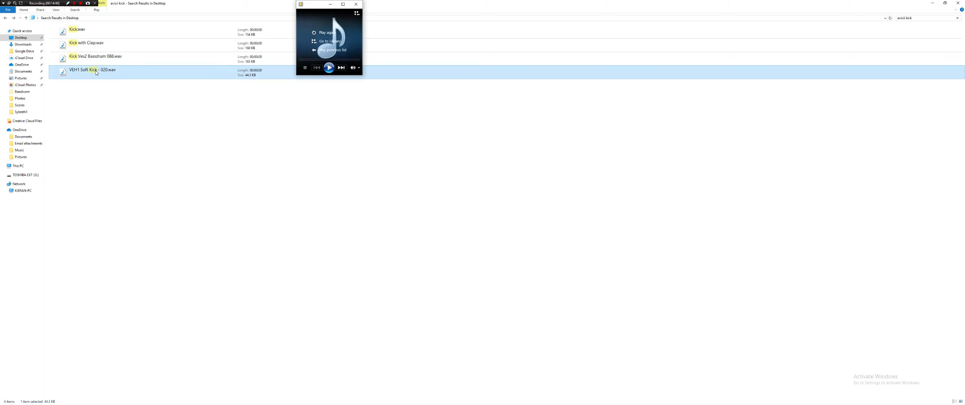
{"action": "double_click", "coordinate": [90, 59]}
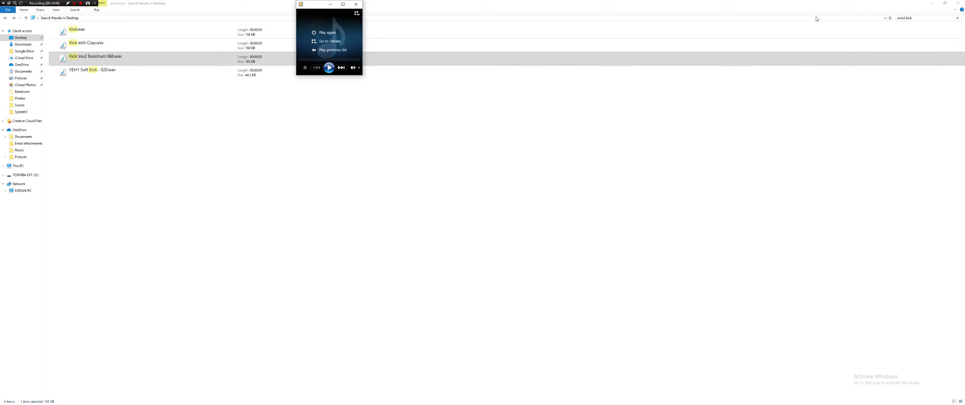
Search the Desktop for "lp kick" and pick out the Kick LP.wav sample.
{"action": "left_click", "coordinate": [957, 17]}
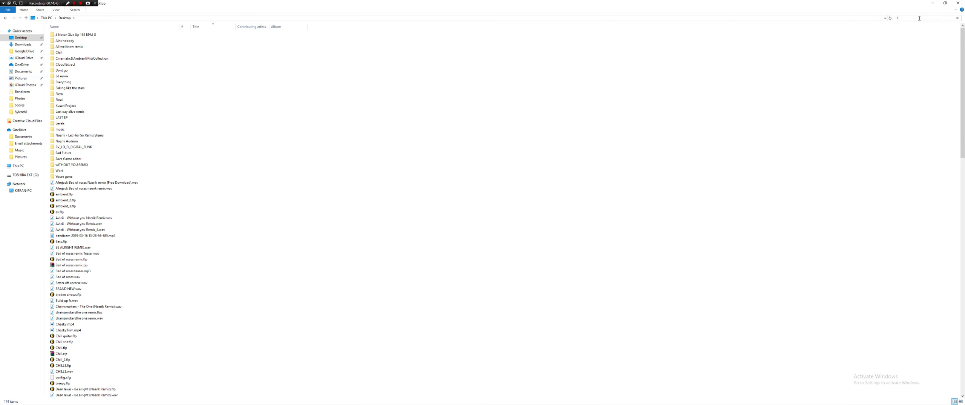
{"action": "type", "text": "lp kick"}
{"action": "key", "text": "Return"}
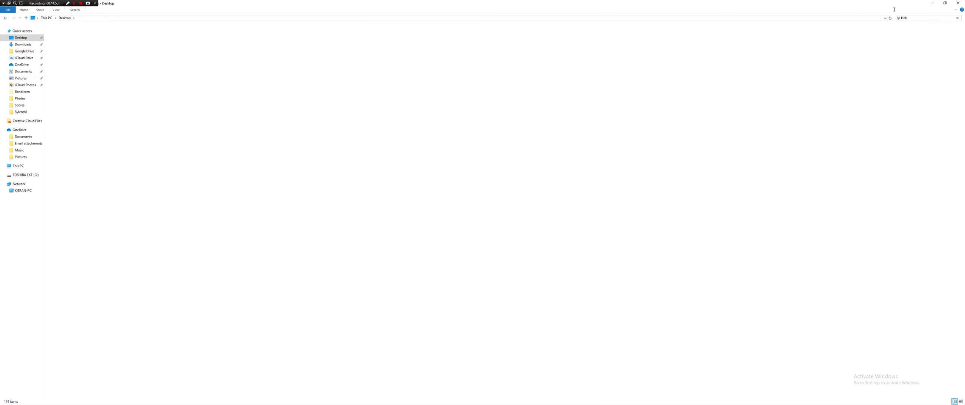
{"action": "left_click", "coordinate": [76, 45]}
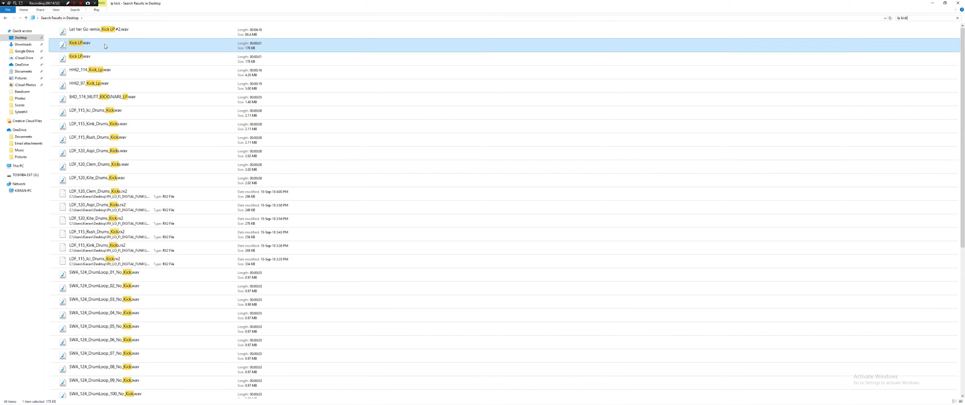
Bring Kick LP.wav into the FL Studio playlist on track 9 at bar 1 and shorten the clip to one beat.
{"action": "key", "text": "alt+Tab"}
{"action": "left_click_drag", "start_coordinate": [146, 51], "coordinate": [313, 98]}
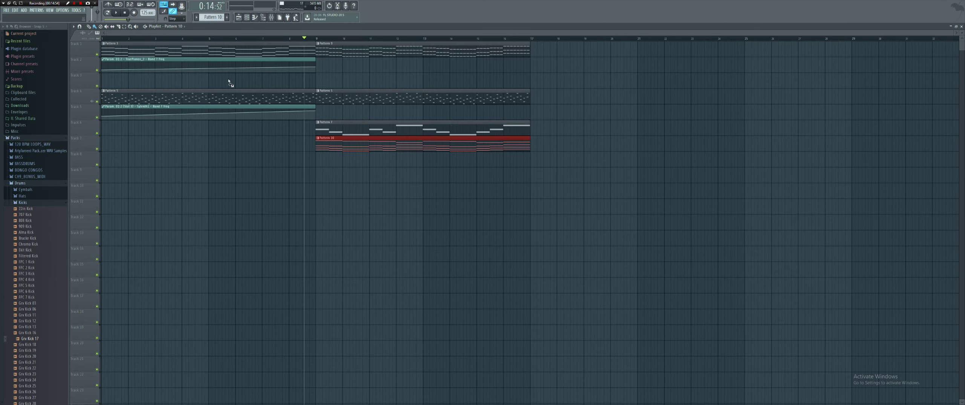
{"action": "left_click_drag", "start_coordinate": [72, 180], "coordinate": [79, 161]}
{"action": "scroll", "coordinate": [126, 34], "scroll_direction": "up", "scroll_amount": 5}
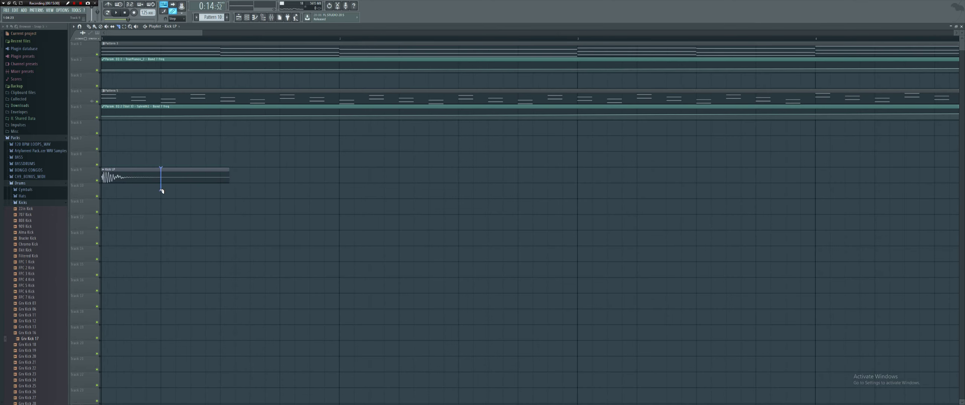
{"action": "right_click", "coordinate": [172, 169]}
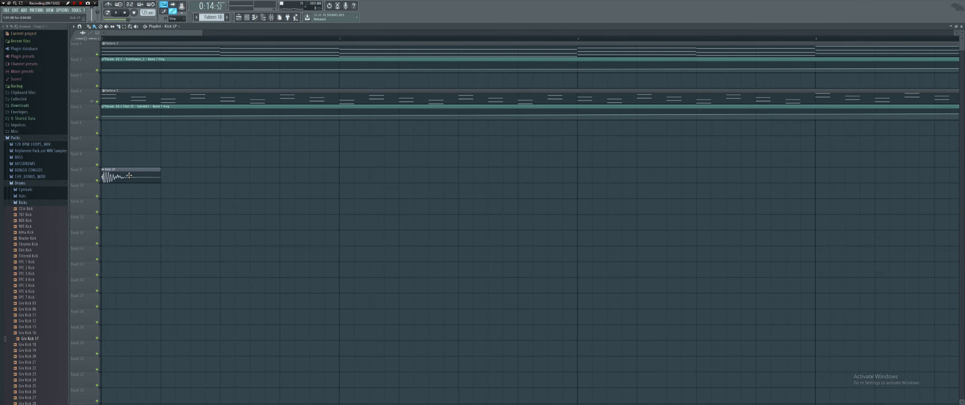
Route the Kick LP clip to free mixer track 15 and load Fruity Multiband Compressor in effect slot 8.
{"action": "double_click", "coordinate": [134, 173]}
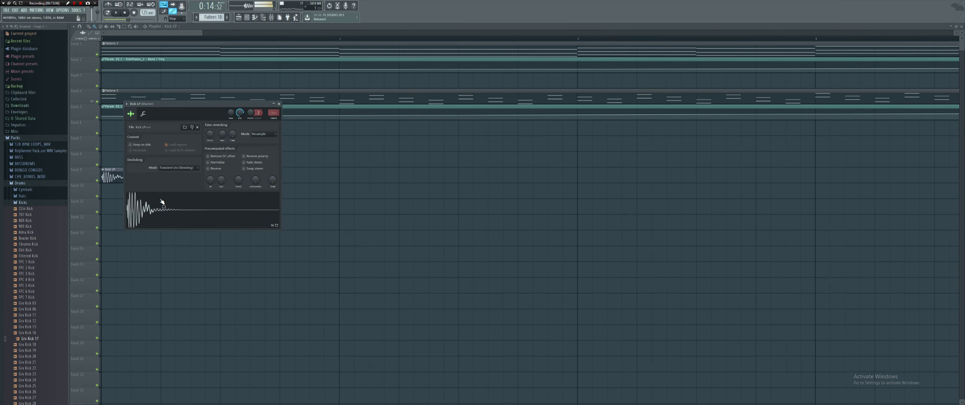
{"action": "left_click", "coordinate": [274, 119]}
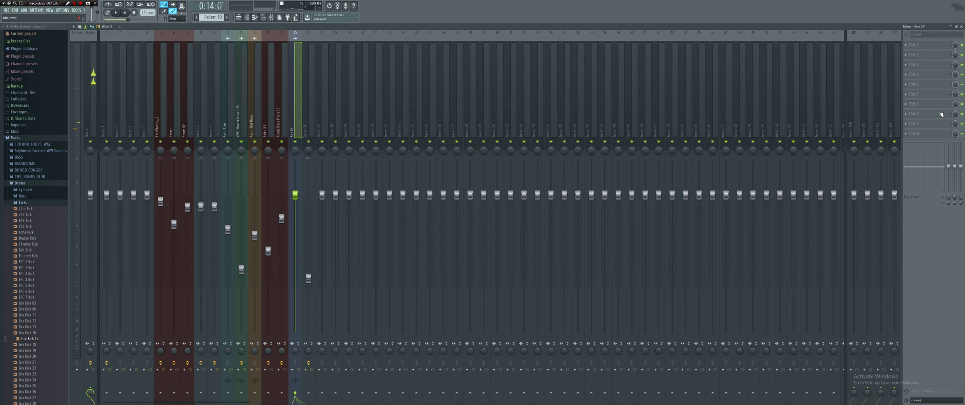
{"action": "left_click", "coordinate": [918, 121]}
{"action": "left_click", "coordinate": [830, 372]}
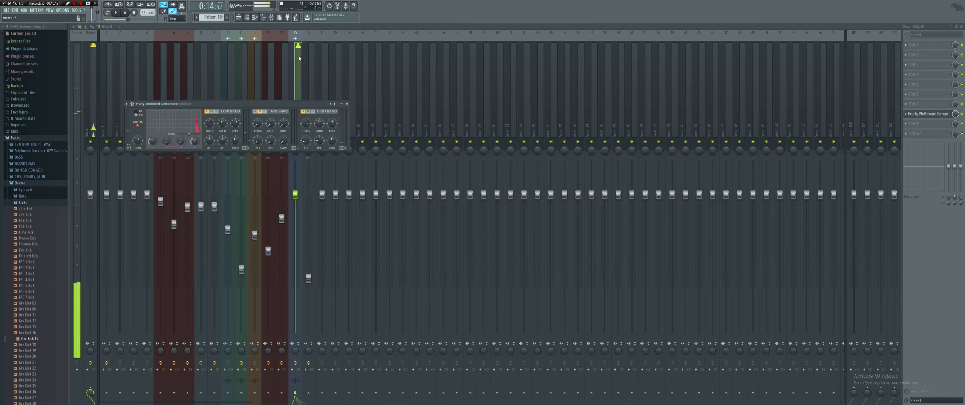
Load Fruity Parametric EQ 2 in slot 3 of the Kick LP track, raise the low-cut frequency and boost the second band.
{"action": "left_click", "coordinate": [918, 65]}
{"action": "left_click", "coordinate": [871, 43]}
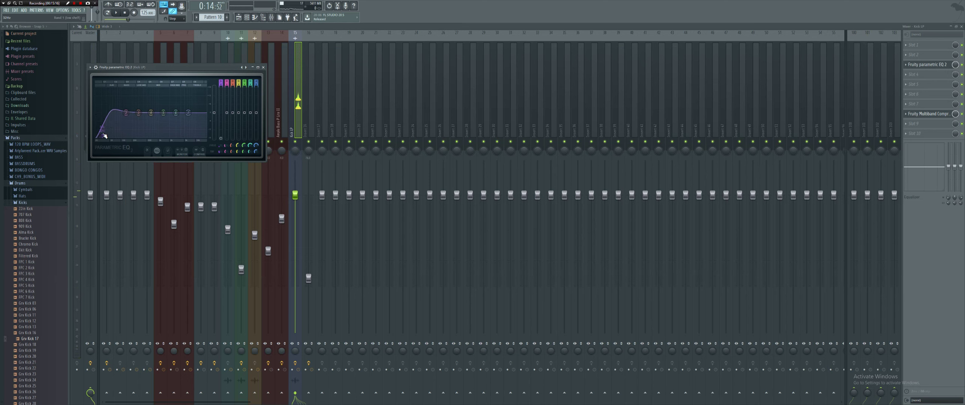
{"action": "right_click", "coordinate": [214, 112]}
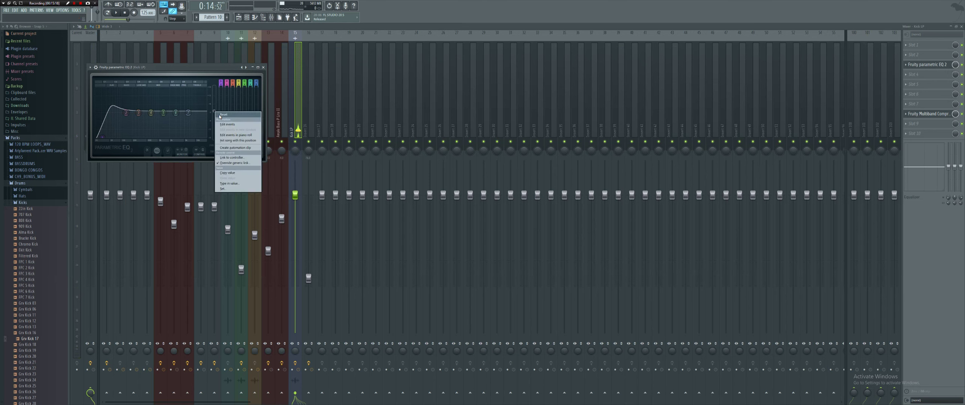
{"action": "left_click_drag", "start_coordinate": [102, 137], "coordinate": [107, 135]}
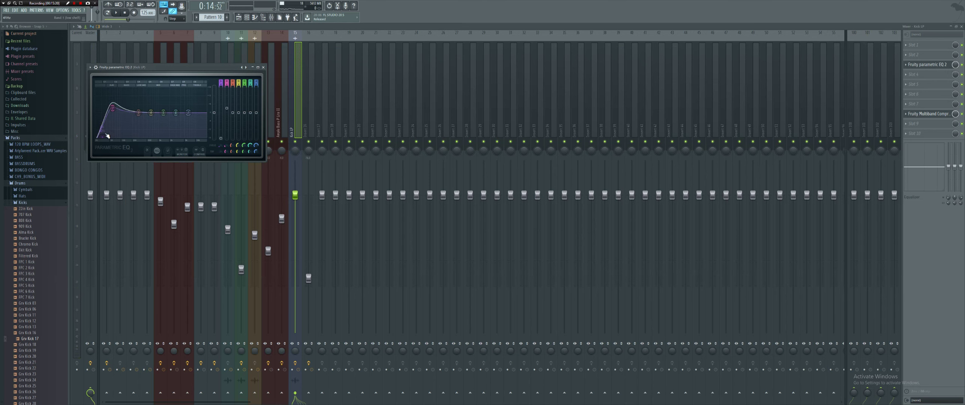
{"action": "left_click_drag", "start_coordinate": [113, 109], "coordinate": [119, 104]}
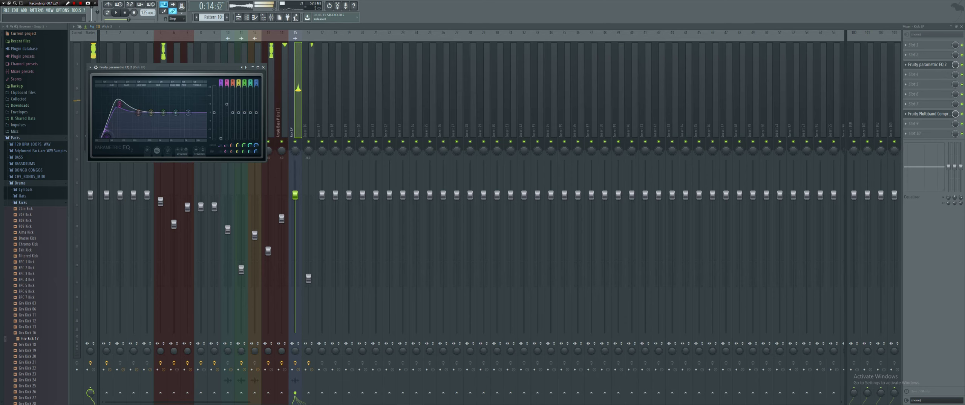
Duplicate the Kick LP clip on playlist track 9 so a kick falls on each beat of bar 1.
{"action": "key", "text": "F5"}
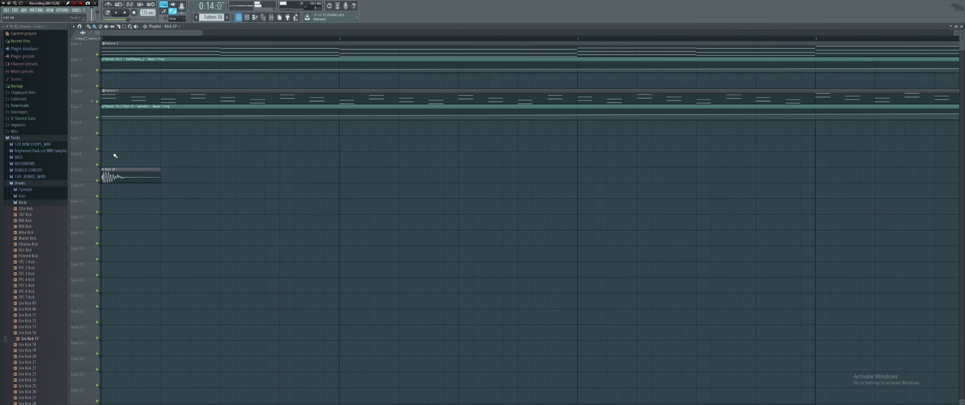
{"action": "left_click", "coordinate": [166, 174]}
{"action": "left_click_drag", "start_coordinate": [245, 188], "coordinate": [101, 166]}
{"action": "key", "text": "ctrl+b"}
{"action": "key", "text": "space"}
Turn the Kick LP sample's trim up to maximum and raise its fade-out slightly.
{"action": "double_click", "coordinate": [239, 177]}
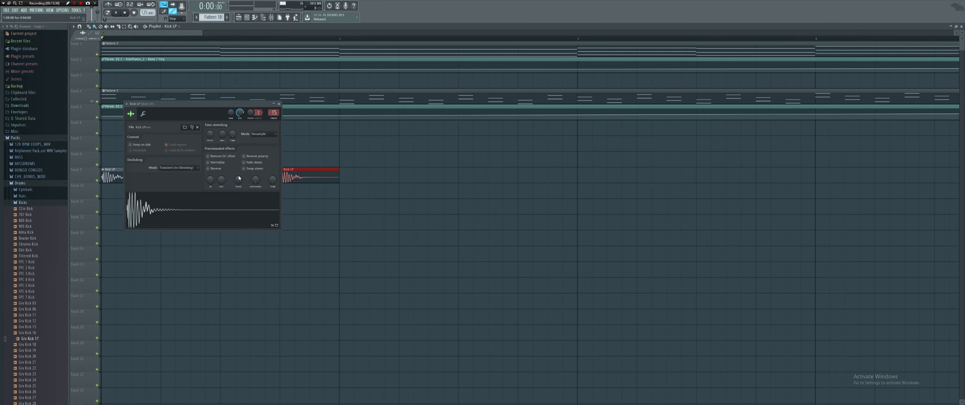
{"action": "left_click_drag", "start_coordinate": [275, 187], "coordinate": [275, 169]}
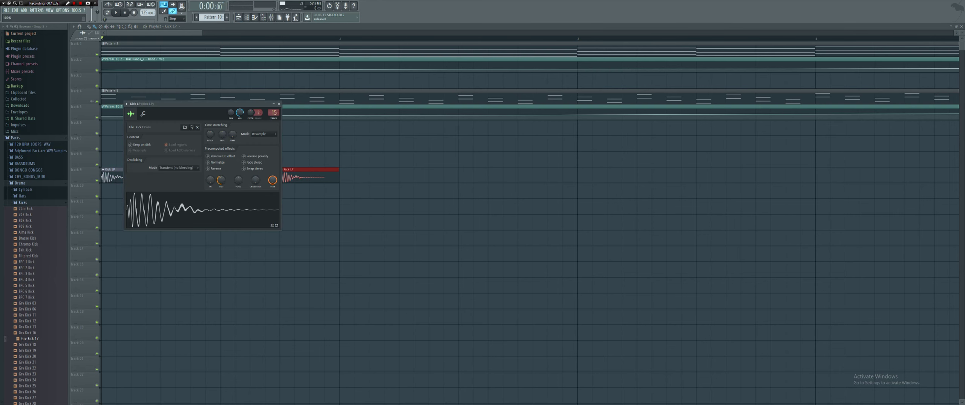
{"action": "key", "text": "Escape"}
Duplicate the four kick clips from bar 1 into bar 2 on track 9.
{"action": "left_click_drag", "start_coordinate": [297, 190], "coordinate": [129, 185]}
{"action": "key", "text": "space"}
{"action": "key", "text": "ctrl+b"}
{"action": "left_click_drag", "start_coordinate": [356, 180], "coordinate": [340, 181]}
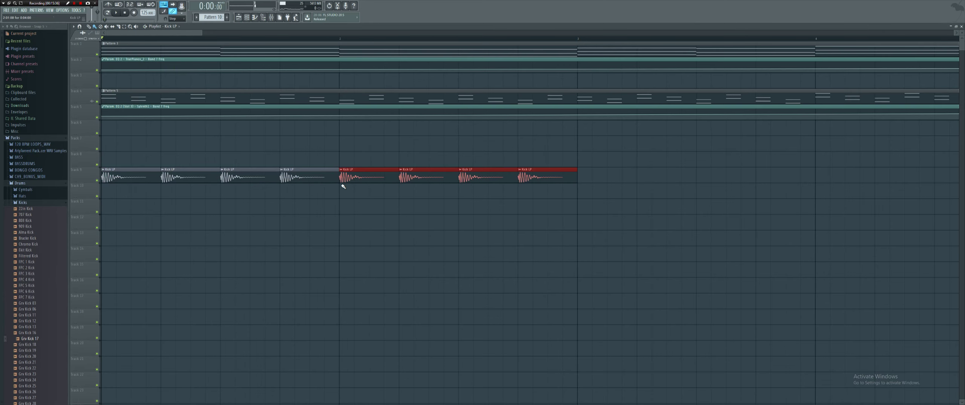
Move the eight kick clips to track 8 at bar 9, audition them with the arrangement, and remove them from the playlist.
{"action": "scroll", "coordinate": [334, 189], "scroll_direction": "down", "scroll_amount": 5}
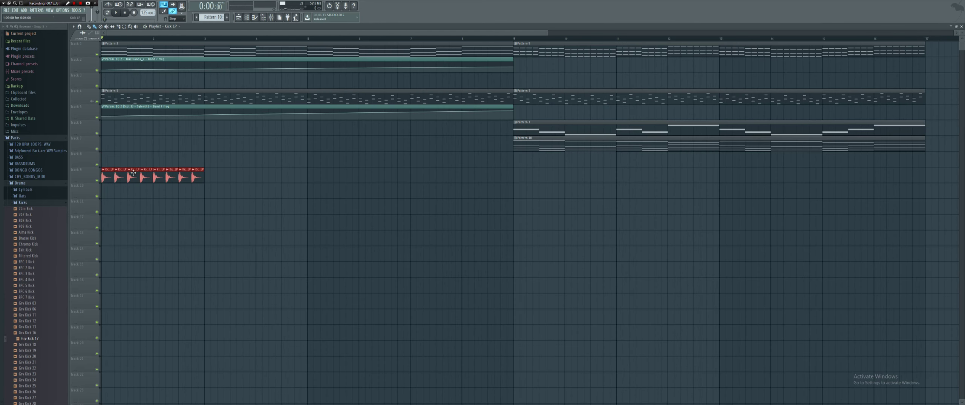
{"action": "left_click_drag", "start_coordinate": [133, 173], "coordinate": [520, 170]}
{"action": "left_click", "coordinate": [505, 38]}
{"action": "key", "text": "space"}
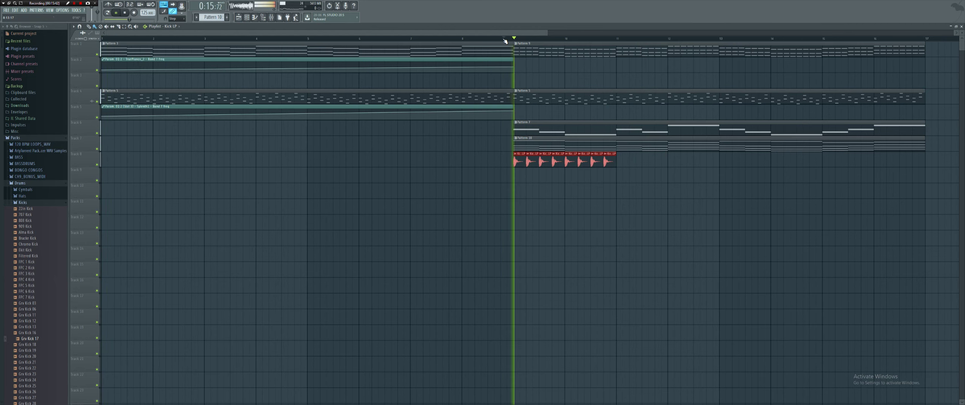
{"action": "key", "text": "space"}
{"action": "scroll", "coordinate": [529, 162], "scroll_direction": "down", "scroll_amount": 3}
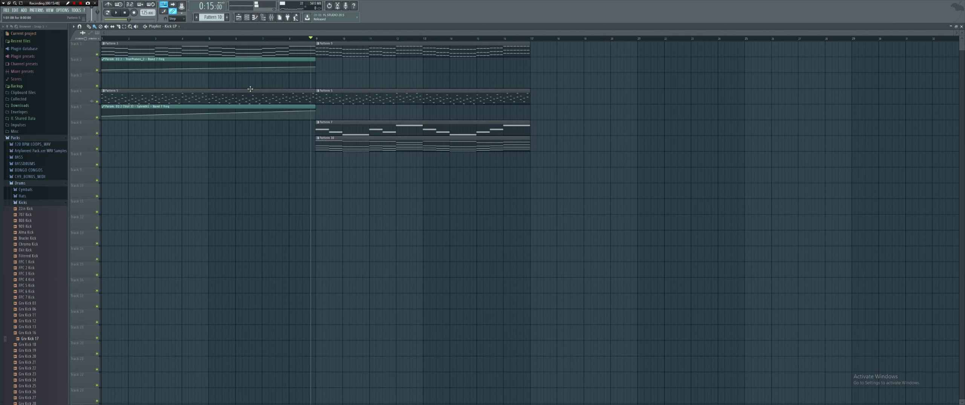
Add Kick LP.wav from the File Explorer search results to the channel rack's Unsorted group as a new channel.
{"action": "left_click", "coordinate": [248, 18]}
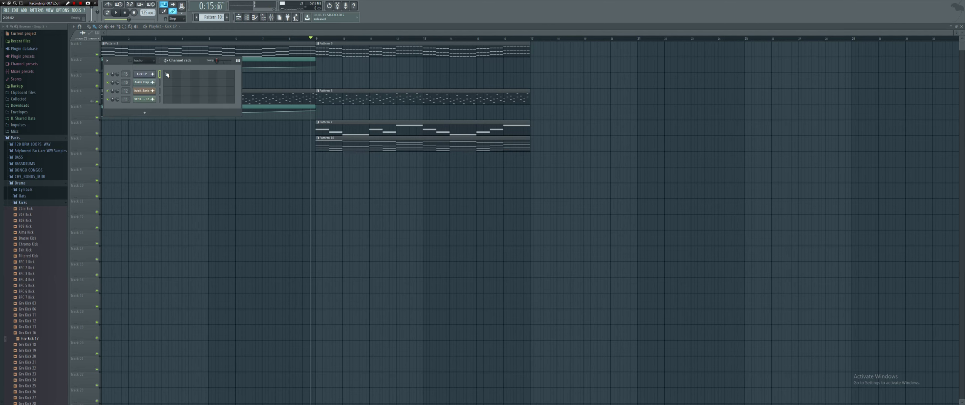
{"action": "scroll", "coordinate": [149, 68], "scroll_direction": "up", "scroll_amount": 1}
{"action": "key", "text": "alt+Tab"}
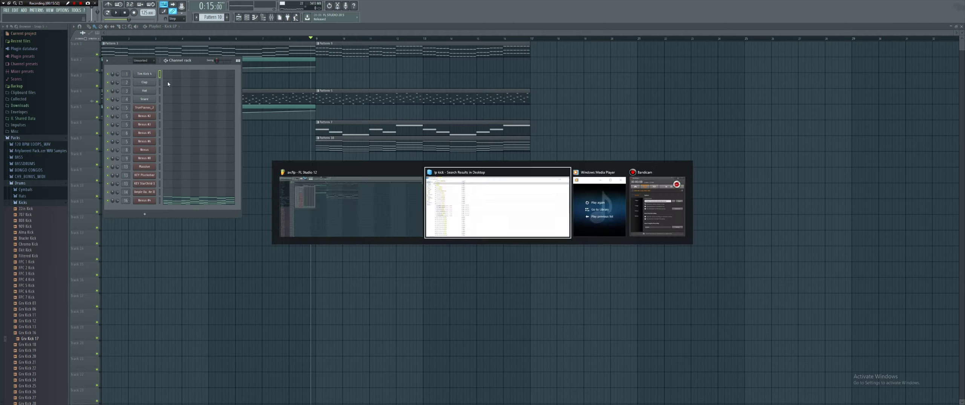
{"action": "left_click_drag", "start_coordinate": [79, 44], "coordinate": [157, 65]}
{"action": "key", "text": "alt+Tab"}
Create Pattern 11 and fill each 4 steps on the existing kick channel just below the new Kick LP channel.
{"action": "left_click", "coordinate": [227, 19]}
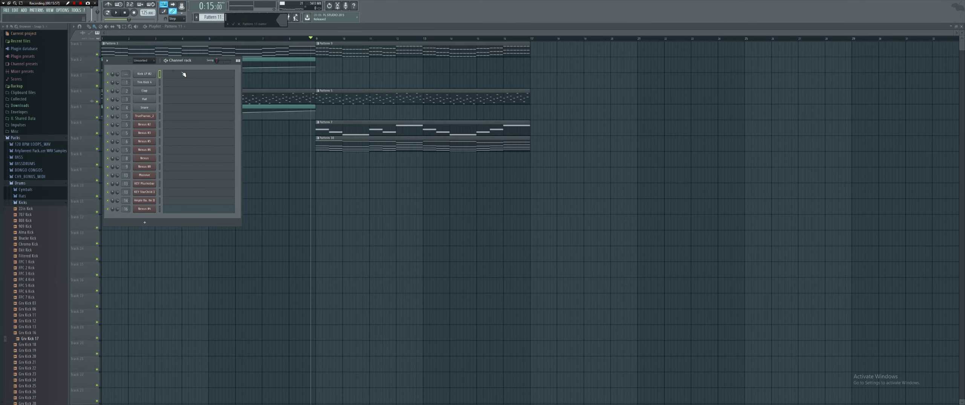
{"action": "right_click", "coordinate": [152, 85]}
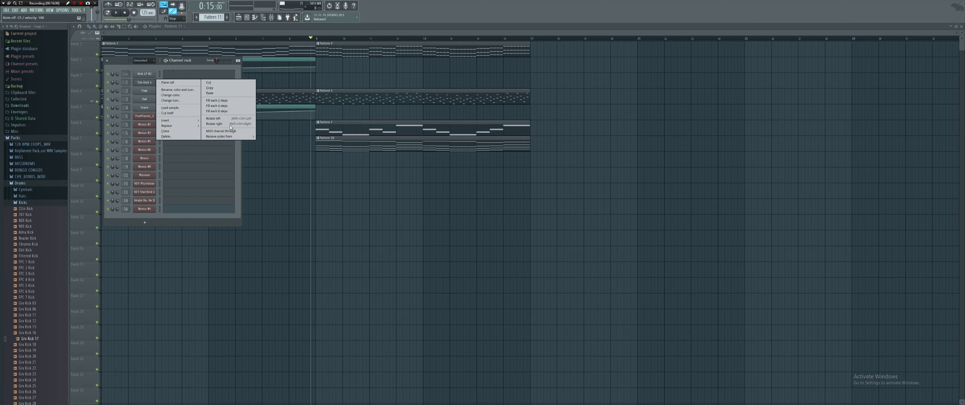
{"action": "left_click", "coordinate": [223, 105]}
Play Pattern 11 in pattern mode and, in the Parametric EQ 2 on Insert 1, lower the low boost and raise the low-cut frequency.
{"action": "key", "text": "space"}
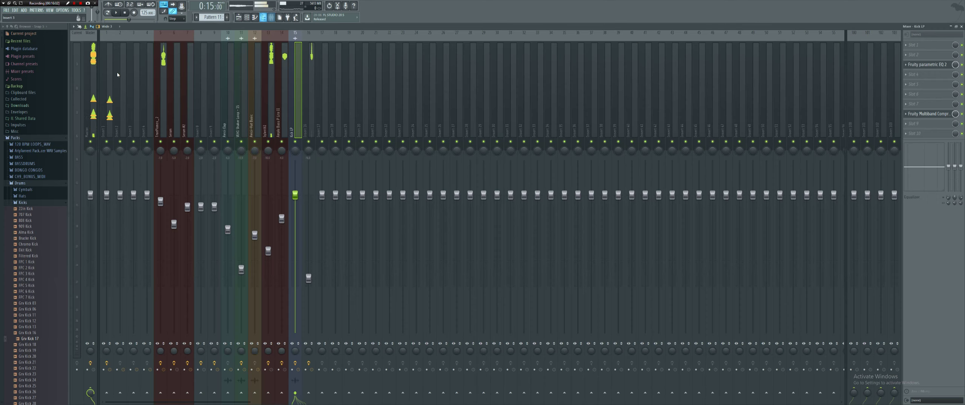
{"action": "left_click", "coordinate": [272, 18]}
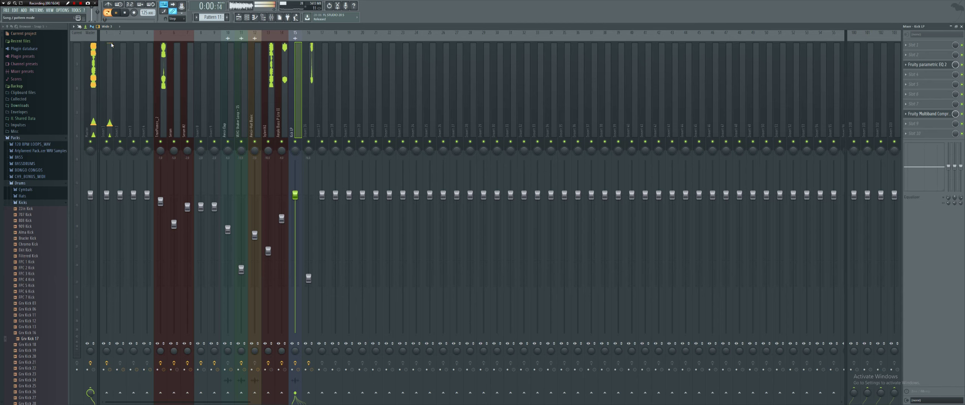
{"action": "key", "text": "l"}
{"action": "left_click", "coordinate": [928, 74]}
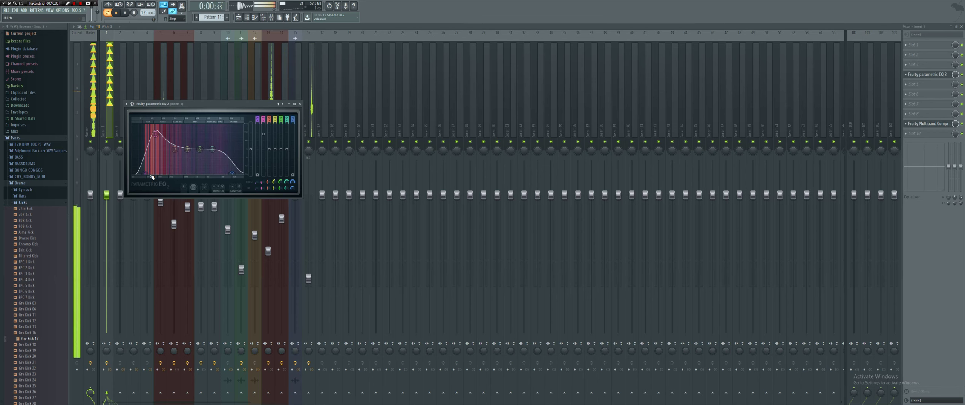
{"action": "left_click_drag", "start_coordinate": [155, 135], "coordinate": [158, 142]}
{"action": "left_click_drag", "start_coordinate": [147, 173], "coordinate": [151, 173]}
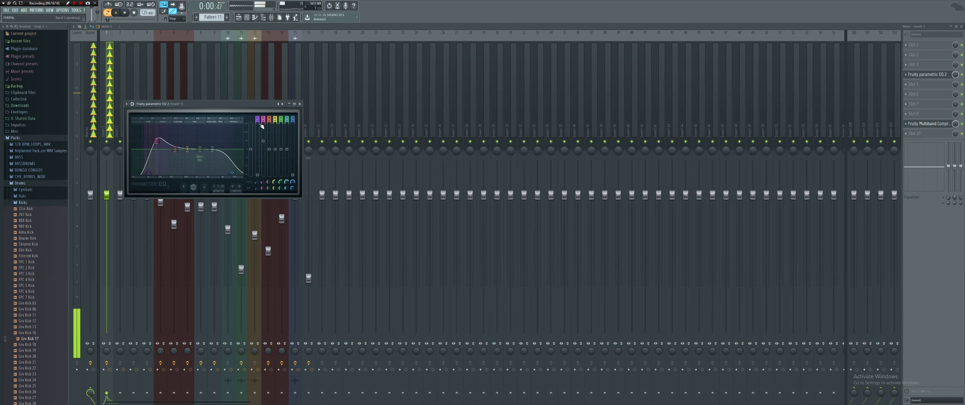
Stop playback, set the existing kick channel's time-stretching mode to e3 generic, and play Pattern 11 again.
{"action": "key", "text": "space"}
{"action": "key", "text": "F6"}
{"action": "left_click", "coordinate": [143, 82]}
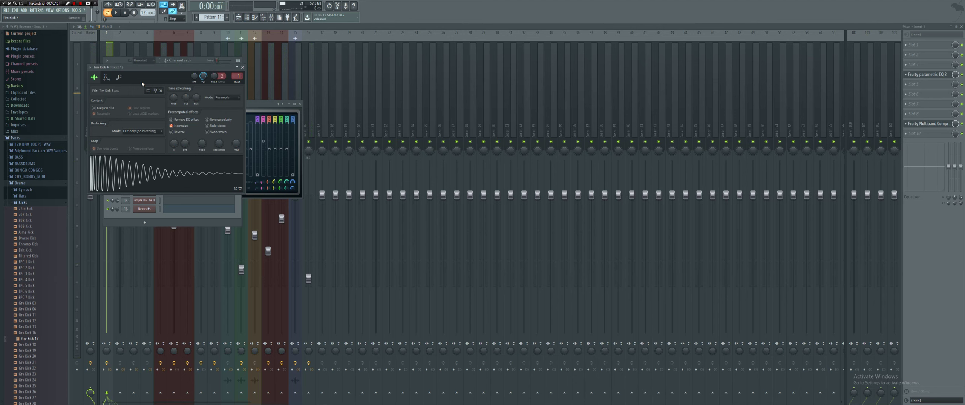
{"action": "left_click", "coordinate": [226, 97]}
{"action": "left_click", "coordinate": [225, 123]}
{"action": "key", "text": "space"}
Try the e3 mono stretching mode on the existing kick and adjust its time-stretching pitch during playback.
{"action": "left_click", "coordinate": [224, 99]}
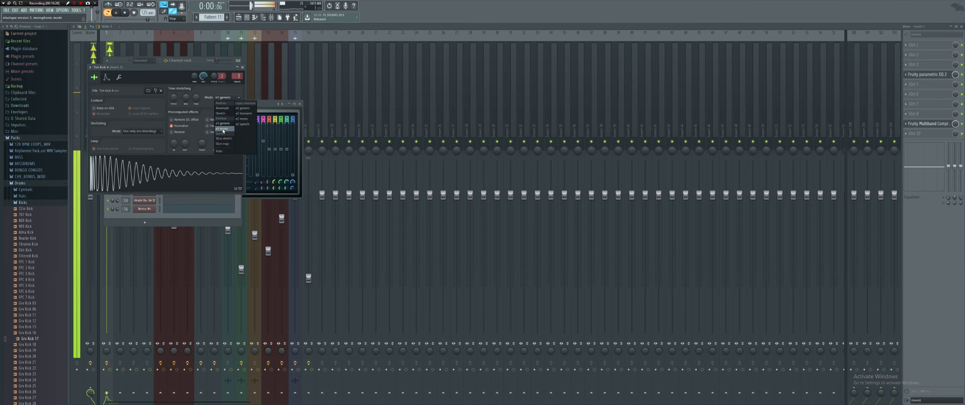
{"action": "left_click", "coordinate": [223, 129]}
{"action": "left_click", "coordinate": [229, 100]}
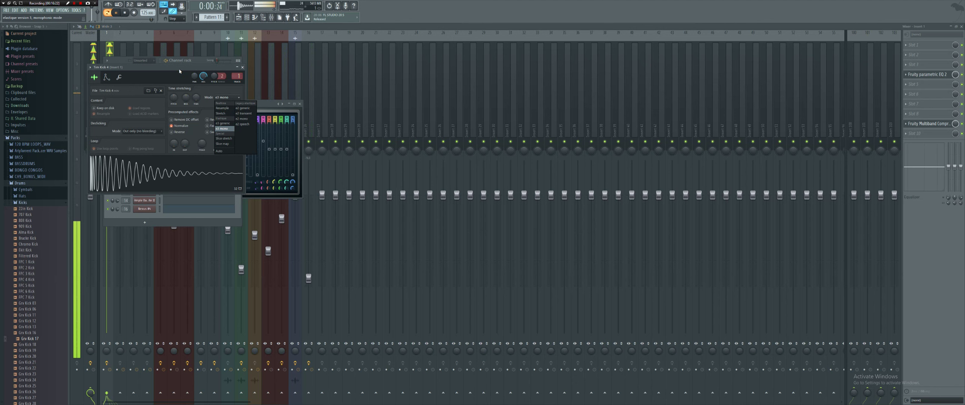
{"action": "left_click", "coordinate": [170, 109]}
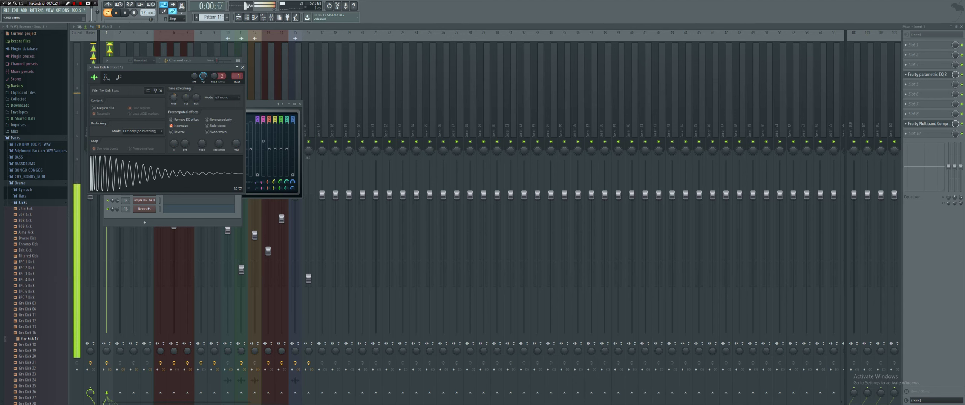
{"action": "left_click_drag", "start_coordinate": [174, 99], "coordinate": [173, 102]}
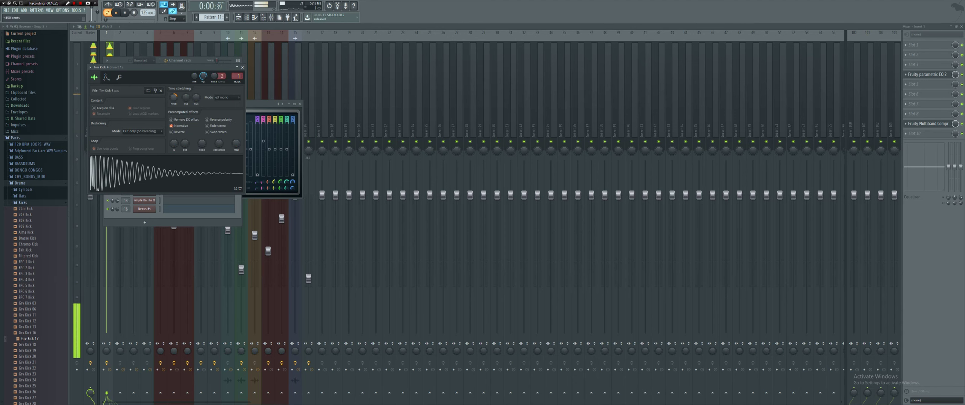
{"action": "left_click_drag", "start_coordinate": [173, 99], "coordinate": [174, 101]}
Set the kick's time-stretching mode back to e3 generic and readjust its pitch.
{"action": "left_click", "coordinate": [223, 98]}
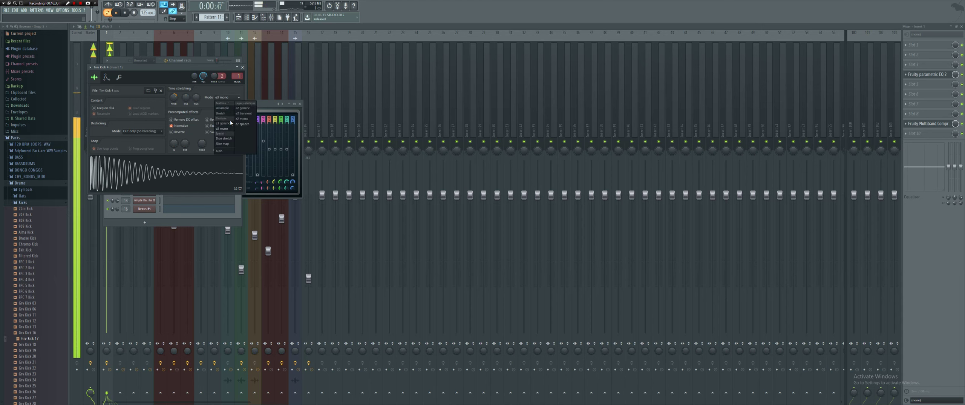
{"action": "left_click", "coordinate": [232, 123]}
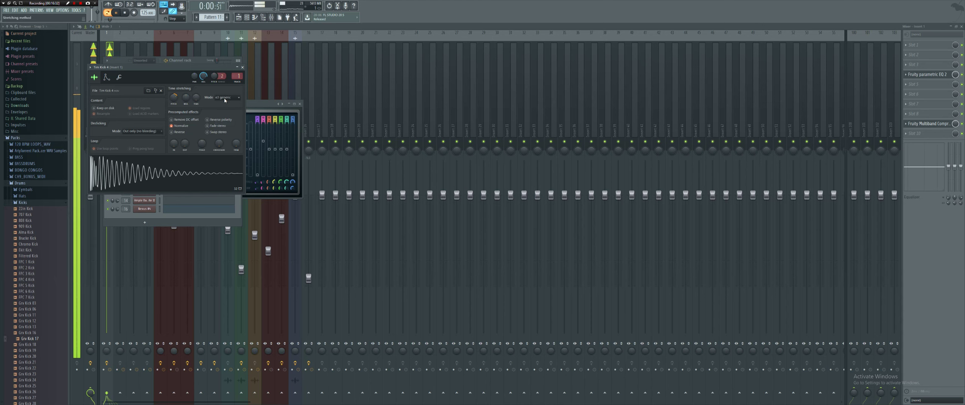
{"action": "left_click", "coordinate": [225, 100]}
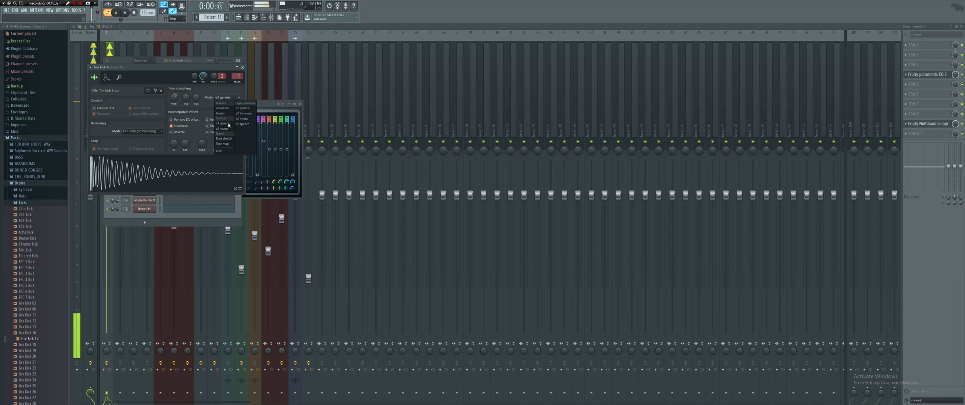
{"action": "left_click", "coordinate": [207, 90]}
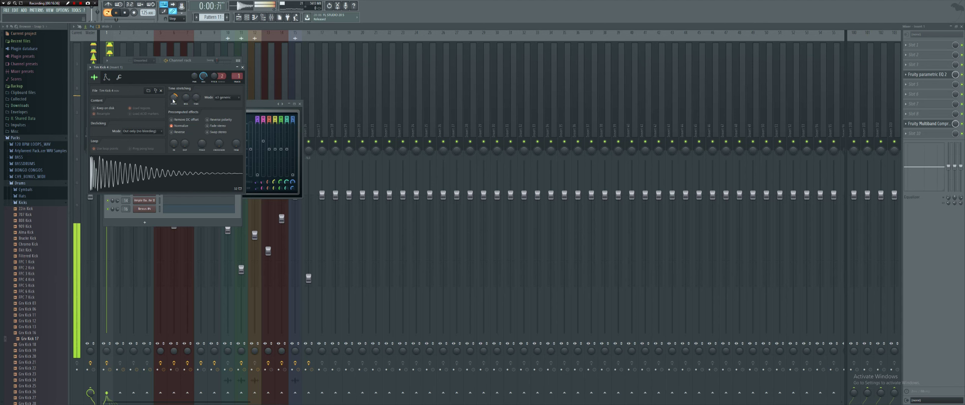
{"action": "scroll", "coordinate": [174, 97], "scroll_direction": "up", "scroll_amount": 1}
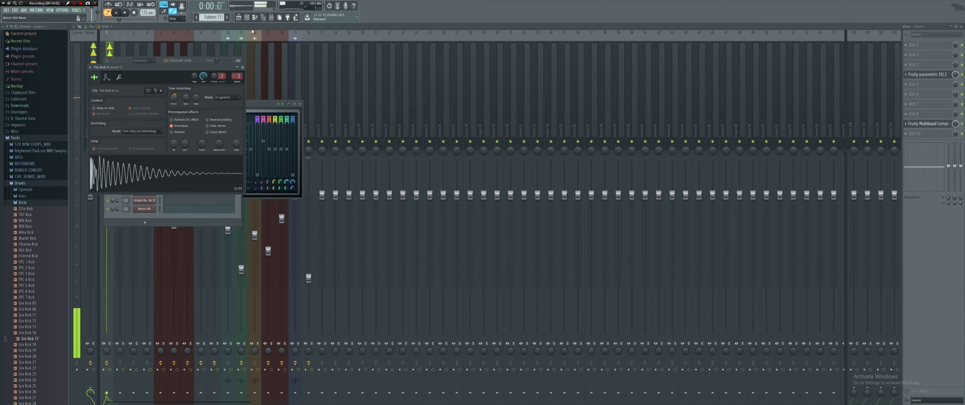
Paint eight Pattern 11 clips along playlist track 8 from bar 9 and play the arrangement from there.
{"action": "left_click", "coordinate": [239, 18]}
{"action": "left_click_drag", "start_coordinate": [318, 165], "coordinate": [525, 160]}
{"action": "left_click", "coordinate": [315, 39]}
{"action": "key", "text": "space"}
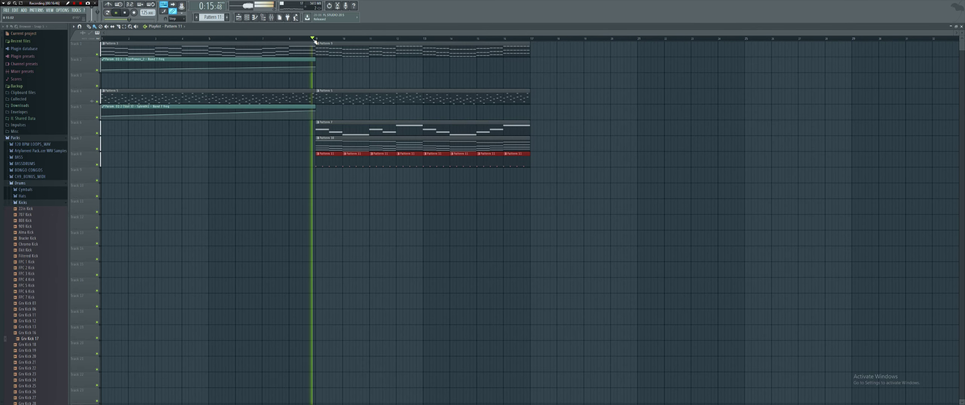
Open the existing kick channel's settings, adjust its time-stretching pitch while the arrangement plays, and stop playback.
{"action": "left_click", "coordinate": [247, 17]}
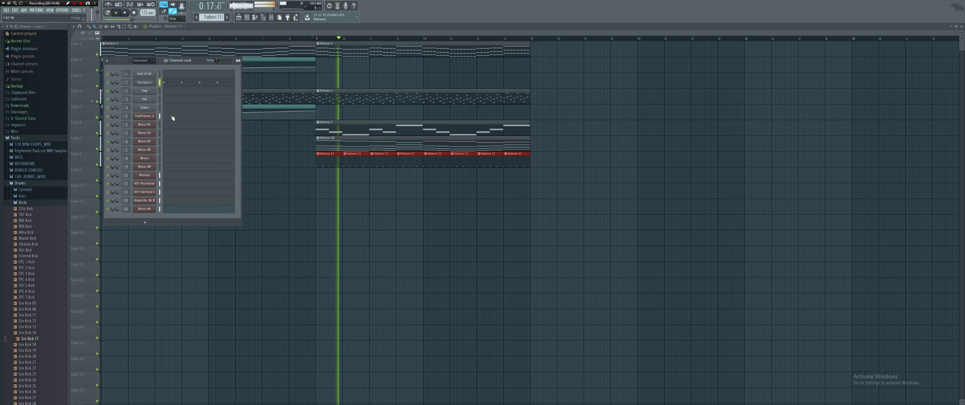
{"action": "left_click", "coordinate": [145, 82]}
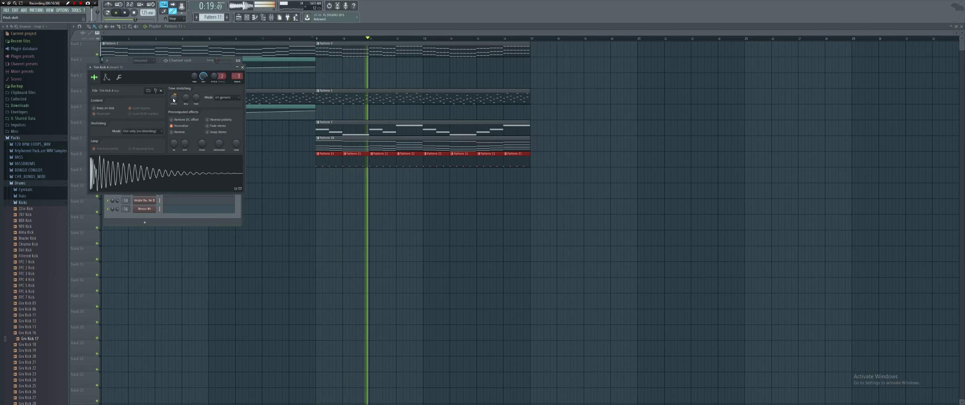
{"action": "left_click_drag", "start_coordinate": [194, 101], "coordinate": [189, 103]}
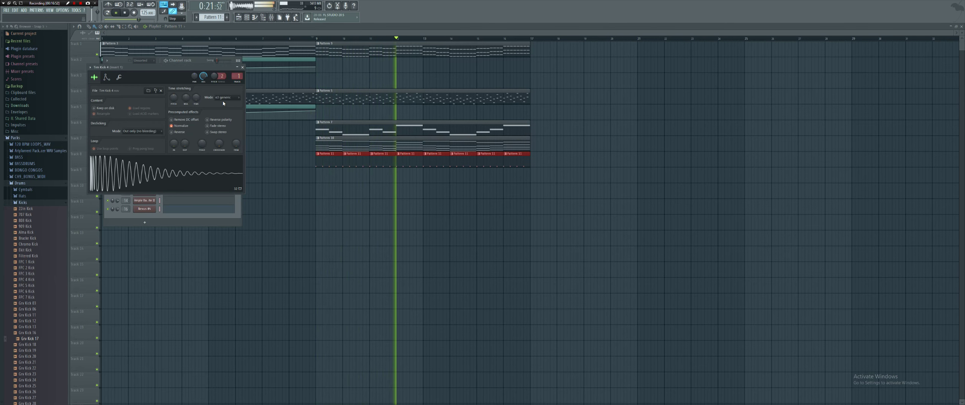
{"action": "key", "text": "space"}
Remove the eight Pattern 11 clips from playlist track 8.
{"action": "right_click", "coordinate": [328, 162]}
{"action": "right_click", "coordinate": [356, 163]}
{"action": "right_click", "coordinate": [383, 165]}
{"action": "right_click", "coordinate": [410, 165]}
{"action": "right_click", "coordinate": [434, 166]}
{"action": "right_click", "coordinate": [462, 167]}
{"action": "right_click", "coordinate": [490, 167]}
{"action": "right_click", "coordinate": [516, 167]}
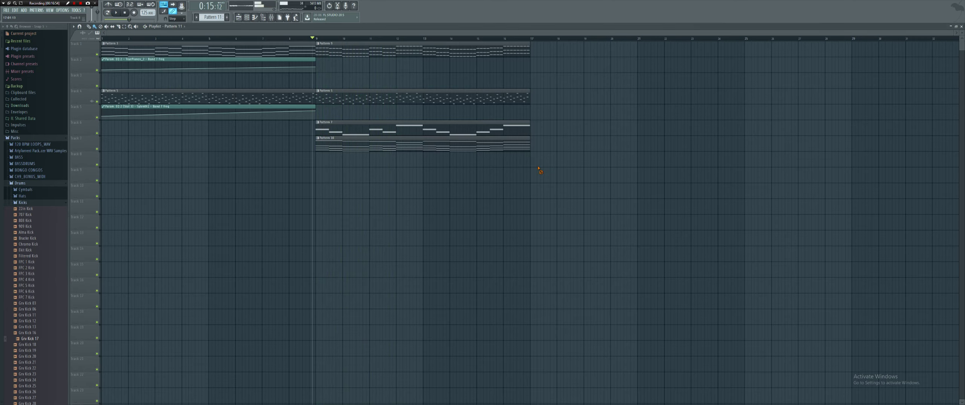
Switch to File Explorer, search the Desktop for "Kick", and browse the results for kick samples.
{"action": "key", "text": "alt+Tab"}
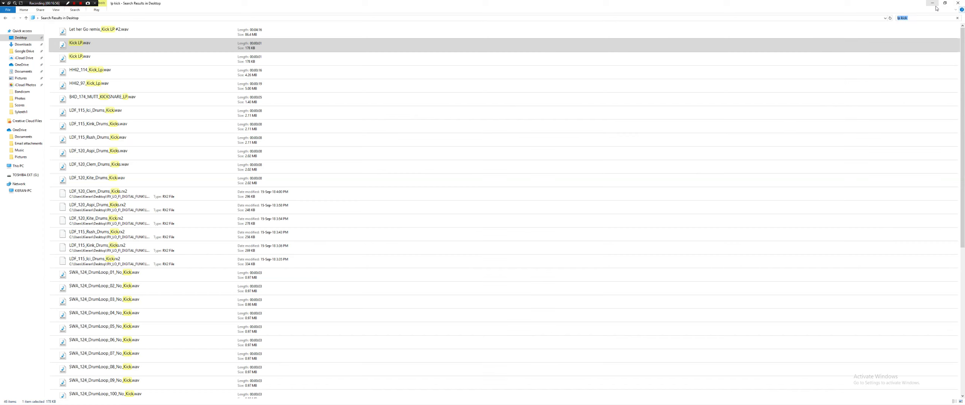
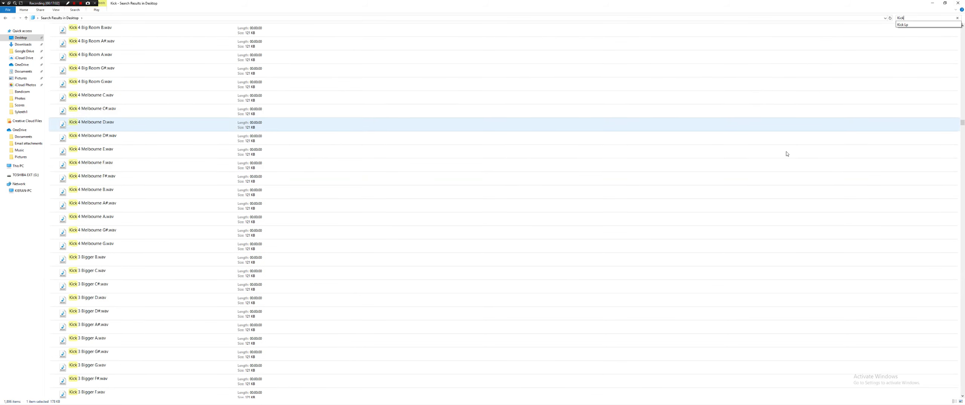
{"action": "left_click_drag", "start_coordinate": [963, 56], "coordinate": [963, 30]}
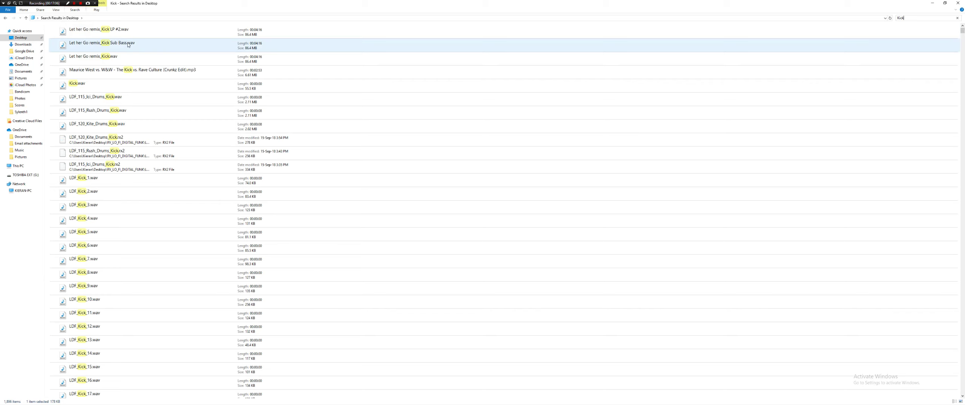
{"action": "scroll", "coordinate": [158, 89], "scroll_direction": "down", "scroll_amount": 2}
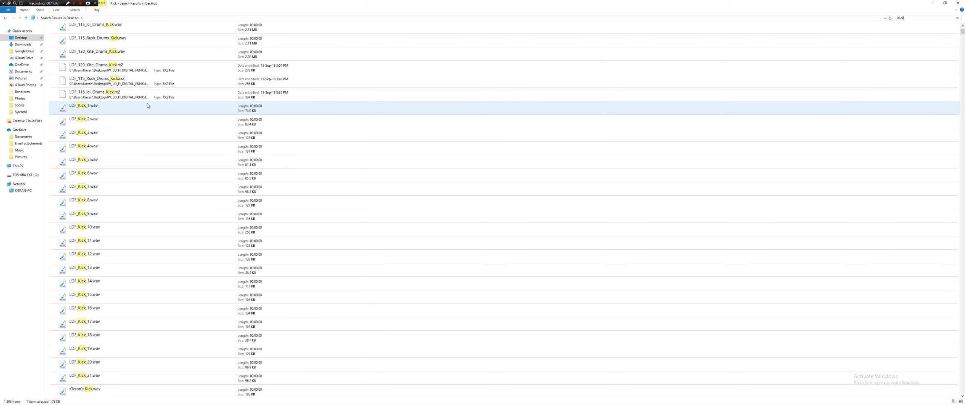
{"action": "scroll", "coordinate": [148, 108], "scroll_direction": "down", "scroll_amount": 9}
{"action": "scroll", "coordinate": [148, 108], "scroll_direction": "down", "scroll_amount": 2}
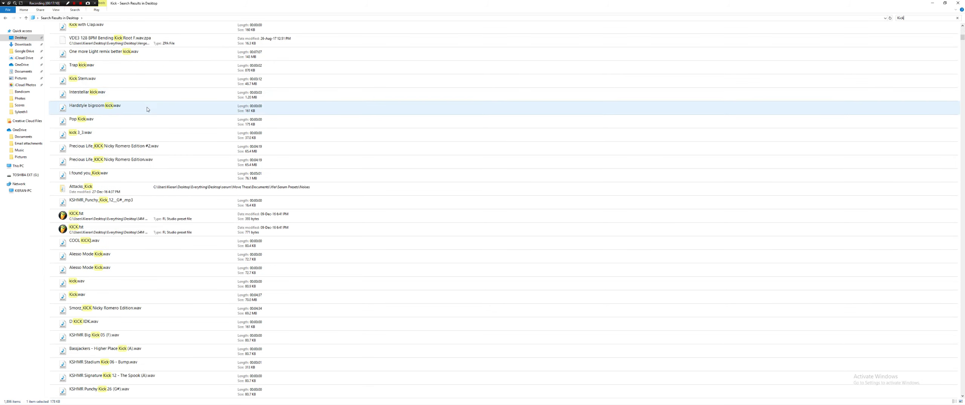
{"action": "scroll", "coordinate": [93, 122], "scroll_direction": "down", "scroll_amount": 2}
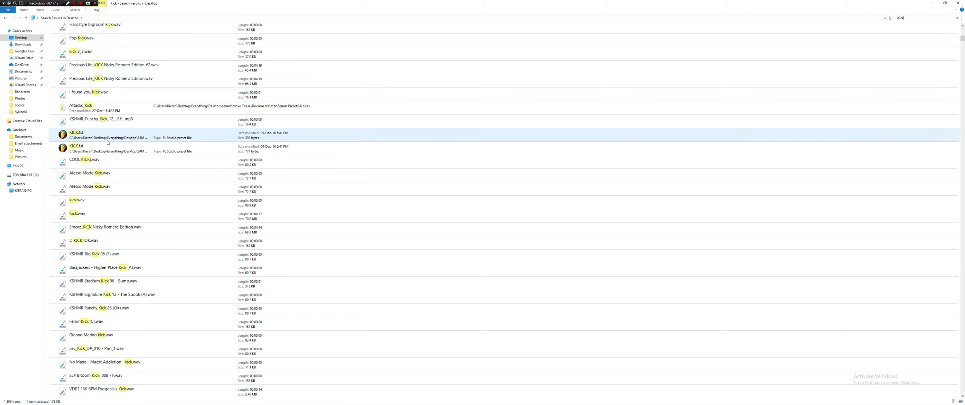
Audition several kick samples from the results, including the KSHMR, Gianno Marino, Fenrir, Magic Addiction, Exogenisis, Pop and COOL kicks.
{"action": "left_click", "coordinate": [101, 189]}
{"action": "mouse_move", "coordinate": [102, 189]}
{"action": "left_mouse_down"}
{"action": "mouse_move", "coordinate": [153, 183]}
{"action": "mouse_move", "coordinate": [111, 192]}
{"action": "left_mouse_up"}
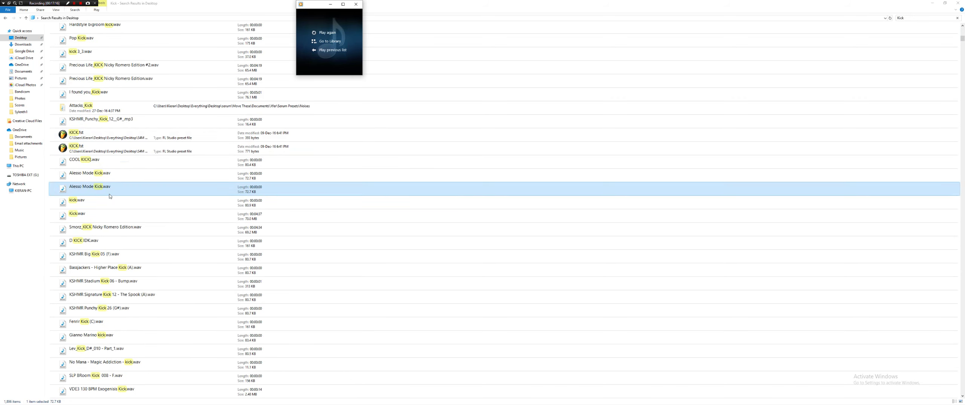
{"action": "left_click", "coordinate": [103, 284]}
{"action": "left_click", "coordinate": [101, 257]}
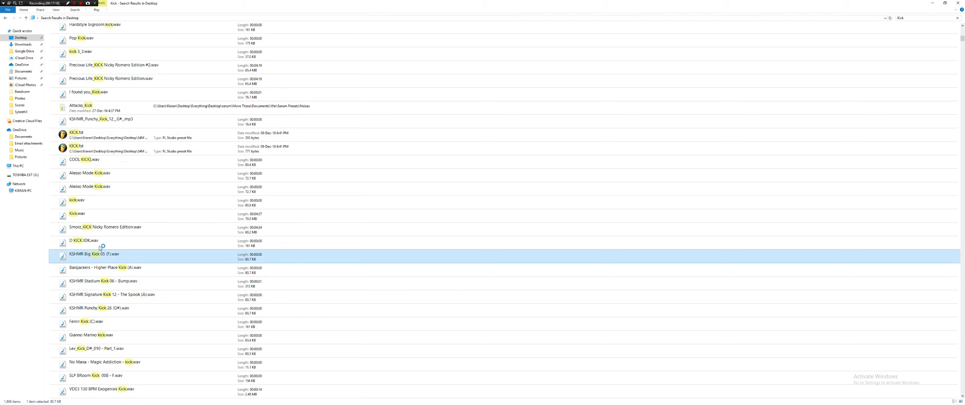
{"action": "left_click", "coordinate": [100, 243]}
{"action": "left_click", "coordinate": [103, 310]}
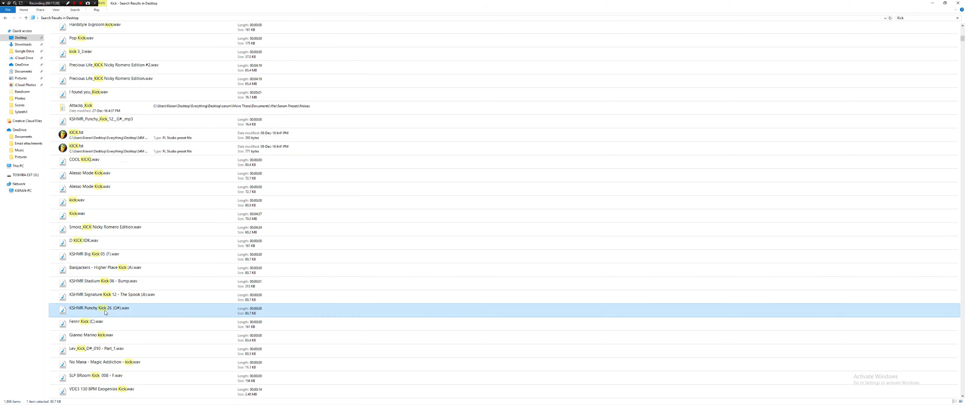
{"action": "left_click", "coordinate": [106, 338]}
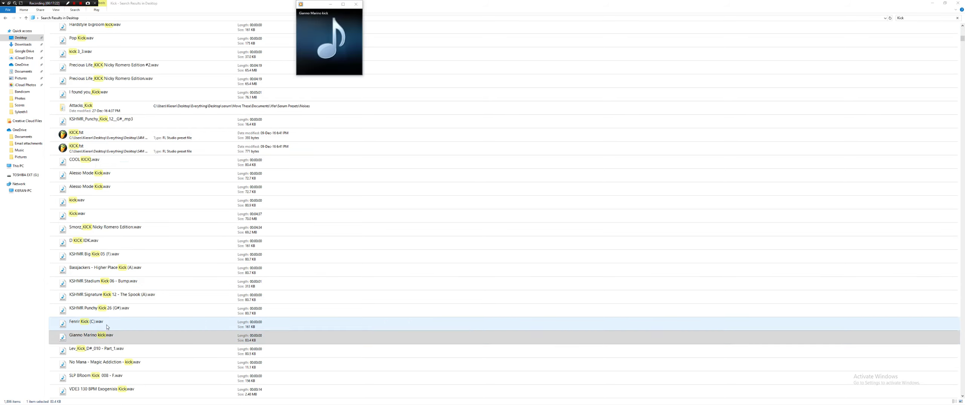
{"action": "left_click", "coordinate": [107, 327]}
{"action": "left_click", "coordinate": [112, 366]}
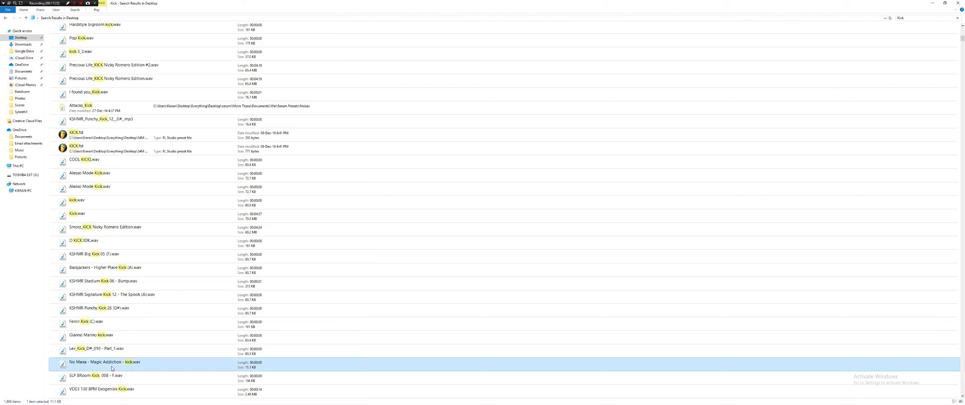
{"action": "left_click", "coordinate": [115, 390]}
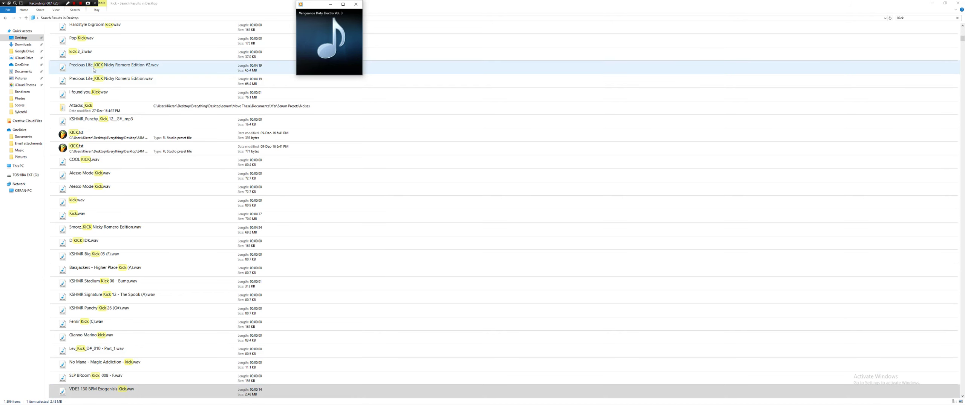
{"action": "left_click", "coordinate": [93, 43]}
{"action": "left_click", "coordinate": [90, 54]}
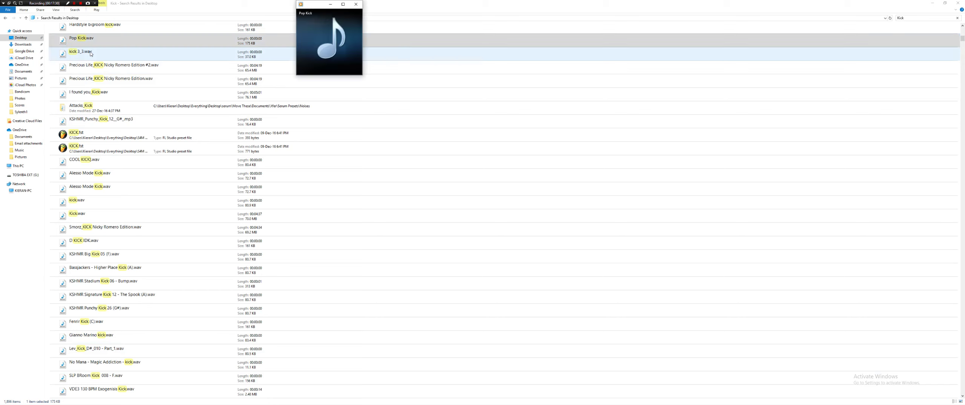
{"action": "left_click", "coordinate": [97, 162]}
{"action": "left_click", "coordinate": [114, 176]}
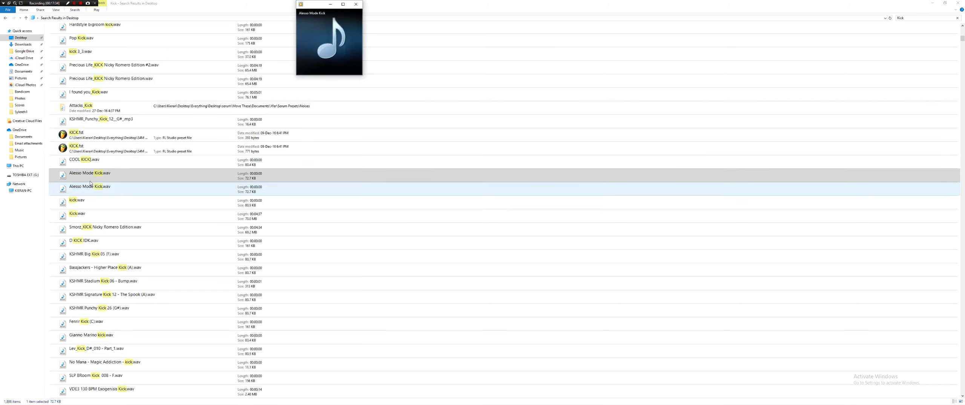
{"action": "key", "text": "alt+Tab"}
{"action": "left_click", "coordinate": [247, 17]}
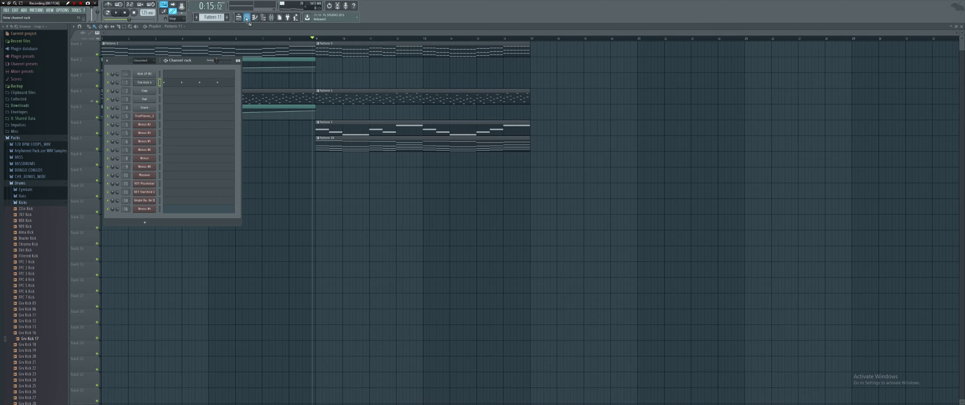
{"action": "left_click", "coordinate": [245, 17]}
{"action": "left_click", "coordinate": [246, 18]}
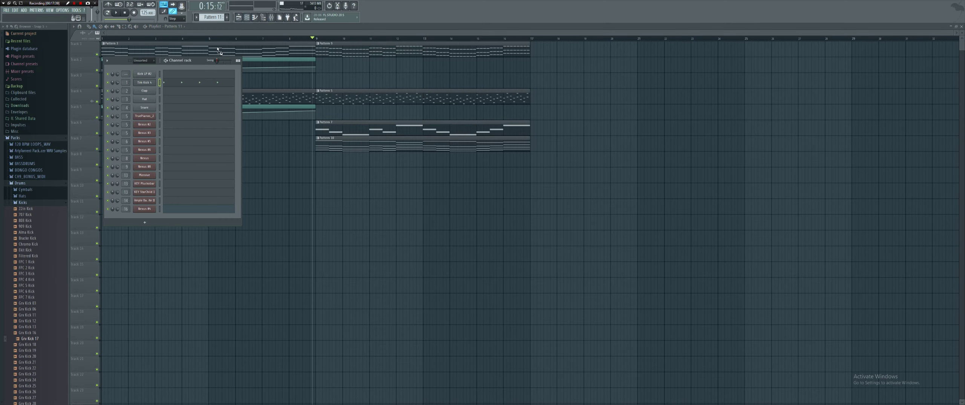
{"action": "left_click_drag", "start_coordinate": [149, 68], "coordinate": [149, 69]}
Fill each 4 steps on the Alesso Mode Kick channel, clear the old kick channel's steps, and play Pattern 11.
{"action": "right_click", "coordinate": [153, 74]}
{"action": "left_click", "coordinate": [216, 98]}
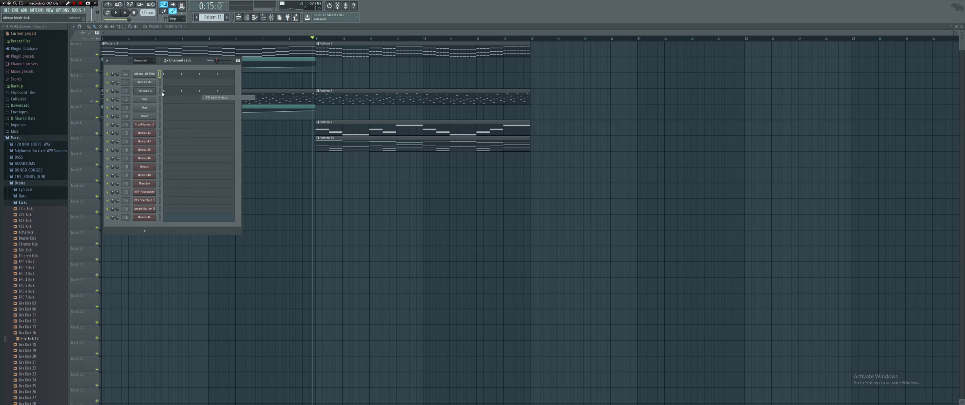
{"action": "right_click", "coordinate": [152, 89]}
{"action": "key", "text": "space"}
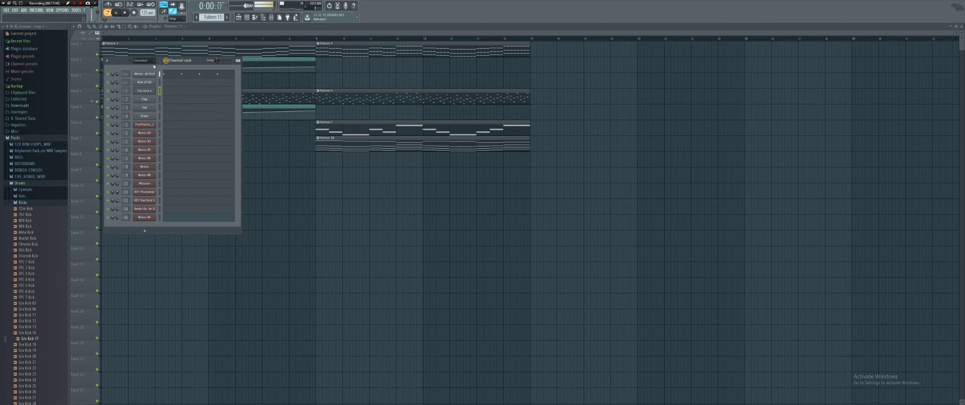
Open the Alesso Mode Kick sample in Edison and inspect the attack at the start of its waveform.
{"action": "left_click", "coordinate": [149, 75]}
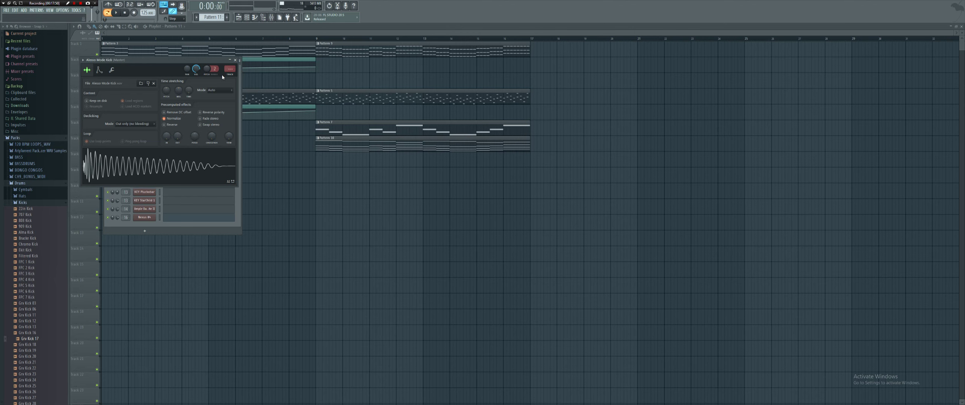
{"action": "right_click", "coordinate": [93, 176]}
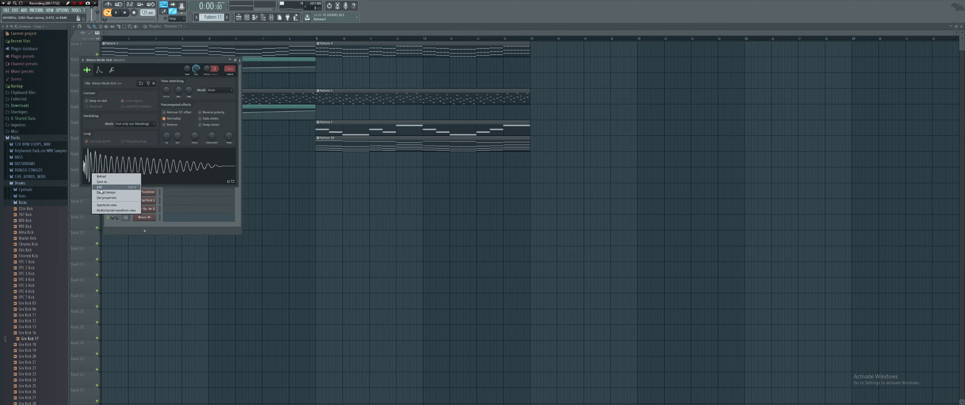
{"action": "left_click", "coordinate": [99, 186]}
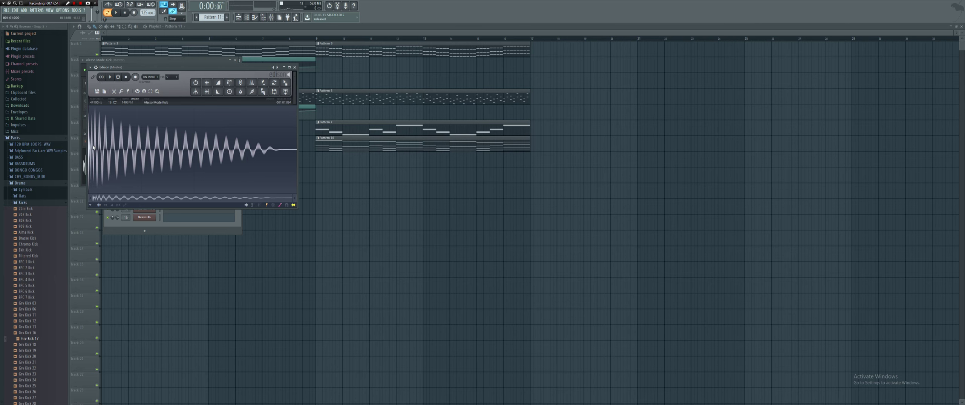
{"action": "scroll", "coordinate": [89, 156], "scroll_direction": "up", "scroll_amount": 5}
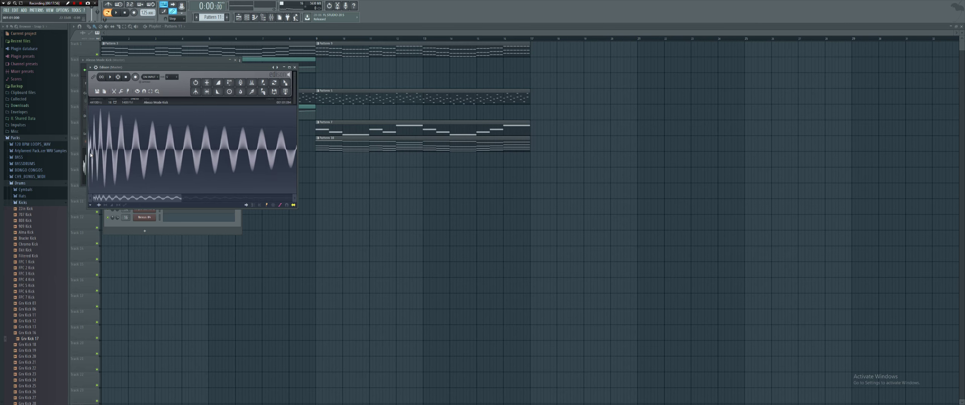
{"action": "scroll", "coordinate": [91, 155], "scroll_direction": "up", "scroll_amount": 4}
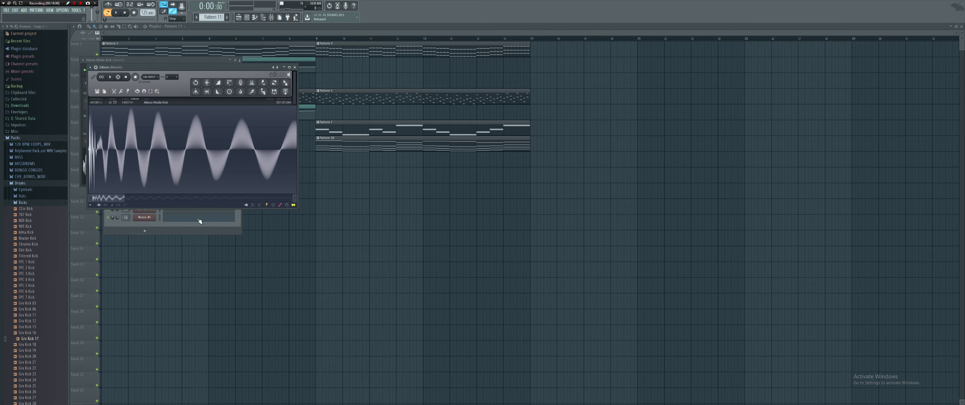
{"action": "scroll", "coordinate": [89, 144], "scroll_direction": "up", "scroll_amount": 6}
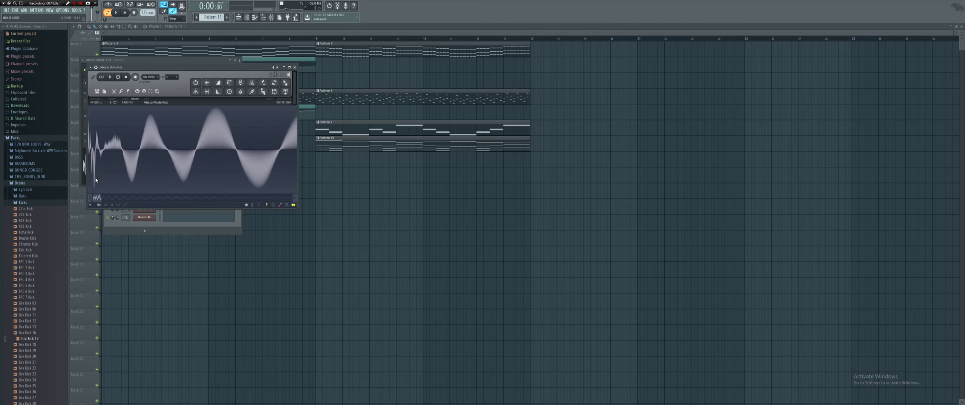
{"action": "scroll", "coordinate": [96, 201], "scroll_direction": "up", "scroll_amount": 4}
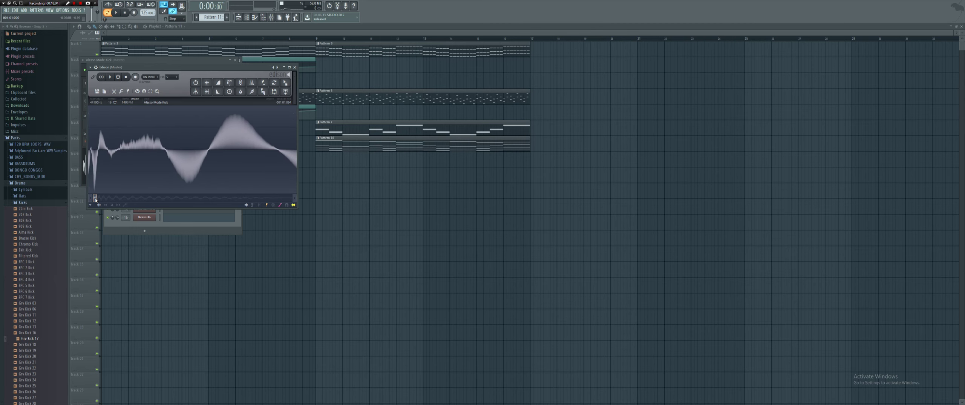
{"action": "left_click_drag", "start_coordinate": [95, 199], "coordinate": [83, 165]}
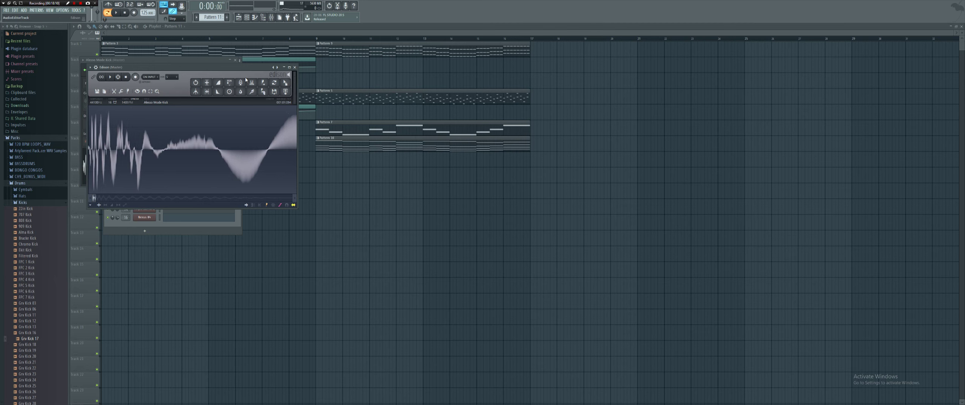
Cut off the kick's fading tail in Edison and send the edited sample back to the kick's channel sampler.
{"action": "left_click_drag", "start_coordinate": [280, 92], "coordinate": [117, 166]}
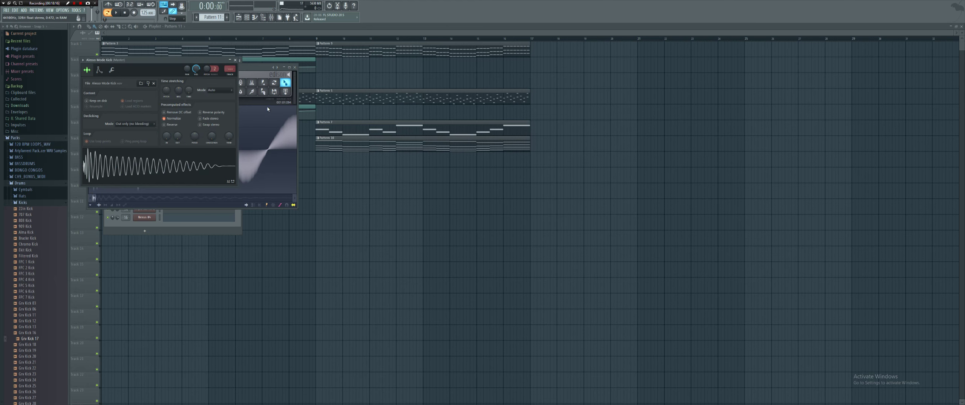
{"action": "left_click", "coordinate": [265, 163]}
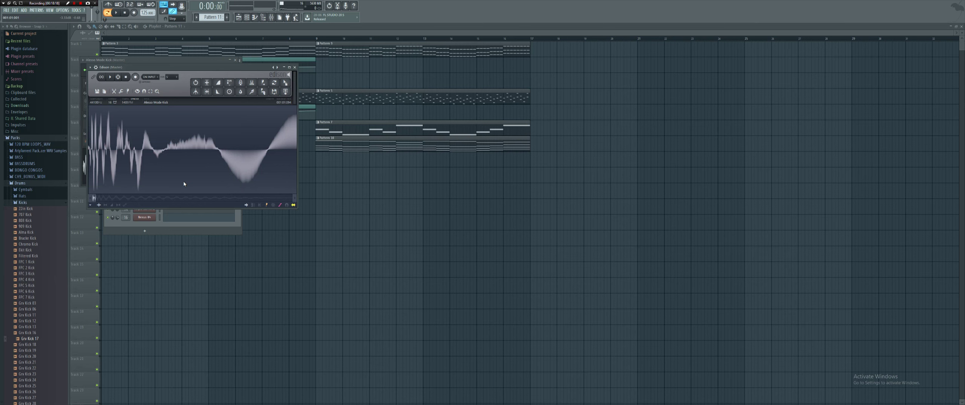
{"action": "scroll", "coordinate": [238, 122], "scroll_direction": "down", "scroll_amount": 5}
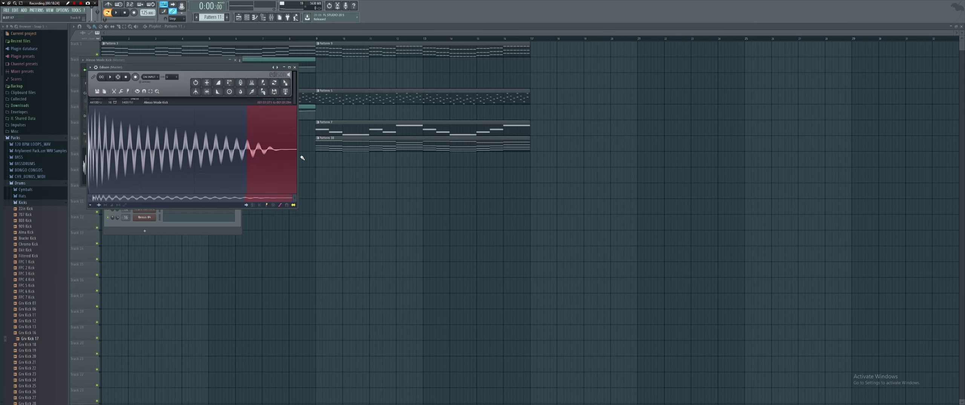
{"action": "left_click_drag", "start_coordinate": [268, 114], "coordinate": [169, 169]}
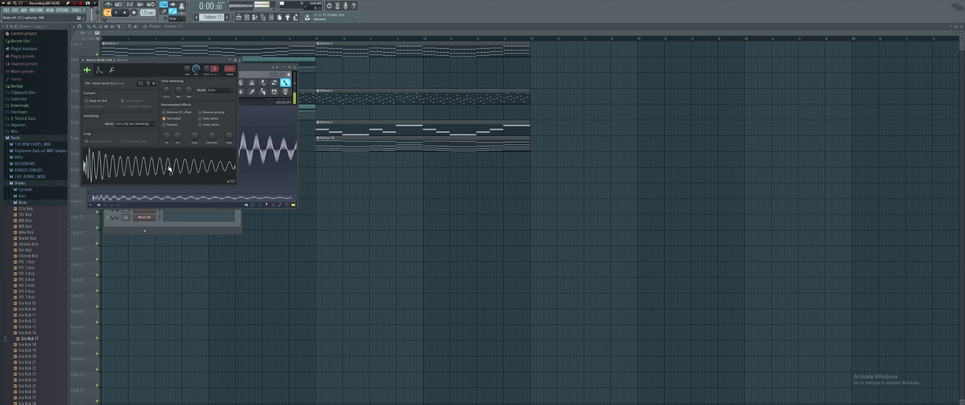
Raise the Trim setting of the edited kick sample and try out a fade on its Out setting.
{"action": "left_click_drag", "start_coordinate": [229, 136], "coordinate": [228, 128]}
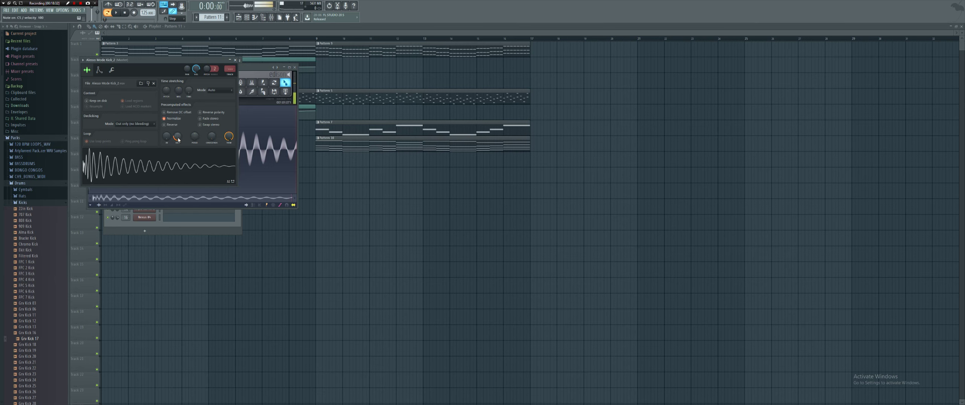
{"action": "scroll", "coordinate": [179, 139], "scroll_direction": "up", "scroll_amount": 5}
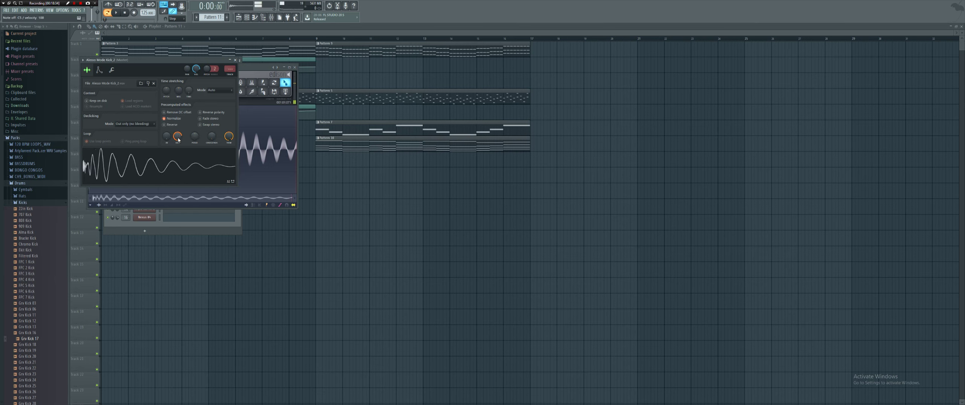
{"action": "scroll", "coordinate": [177, 136], "scroll_direction": "down", "scroll_amount": 5}
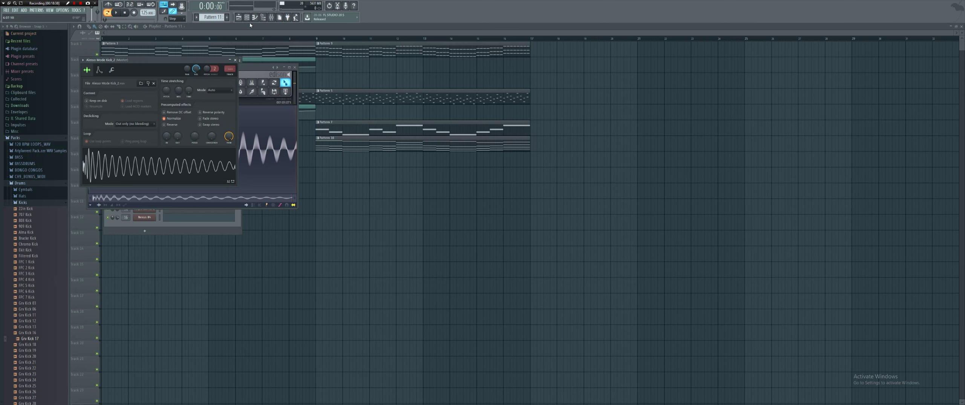
Add the edited kick from Edison as a new channel above the first one and raise its Out fade to shorten it.
{"action": "left_click_drag", "start_coordinate": [286, 88], "coordinate": [158, 75]}
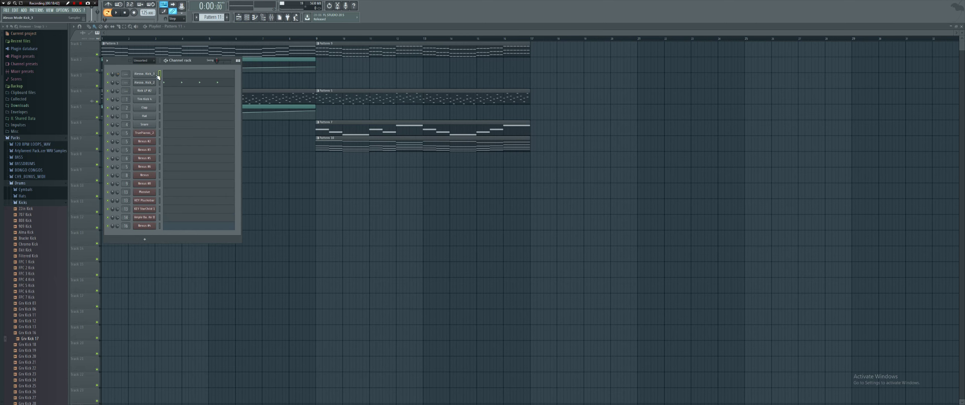
{"action": "left_click", "coordinate": [151, 74]}
{"action": "left_click_drag", "start_coordinate": [185, 143], "coordinate": [184, 136]}
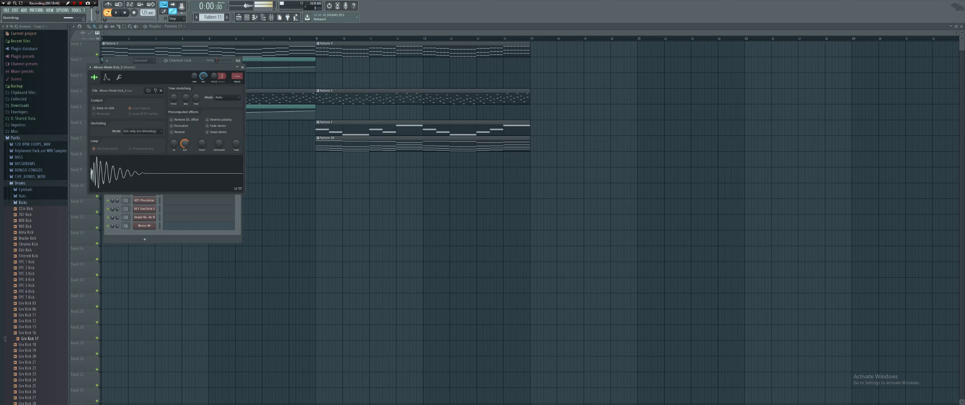
Route the Alesso Mode Kick_2 channel to mixer track 17.
{"action": "left_click", "coordinate": [246, 19]}
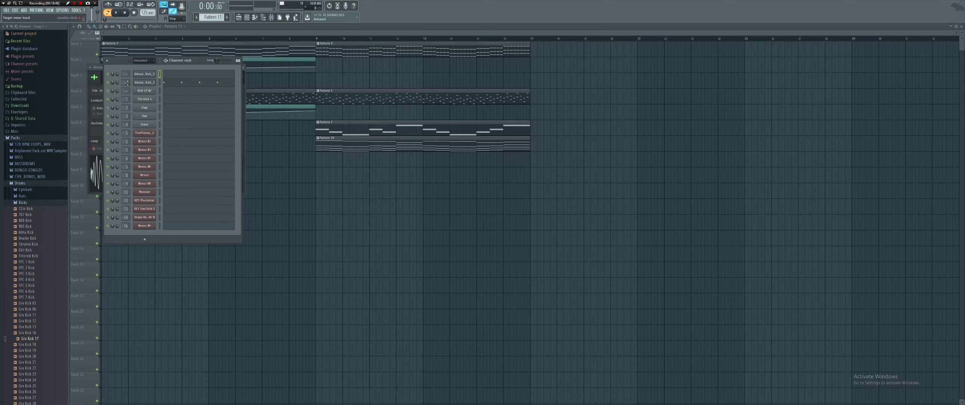
{"action": "left_click", "coordinate": [141, 82]}
{"action": "left_click", "coordinate": [224, 72]}
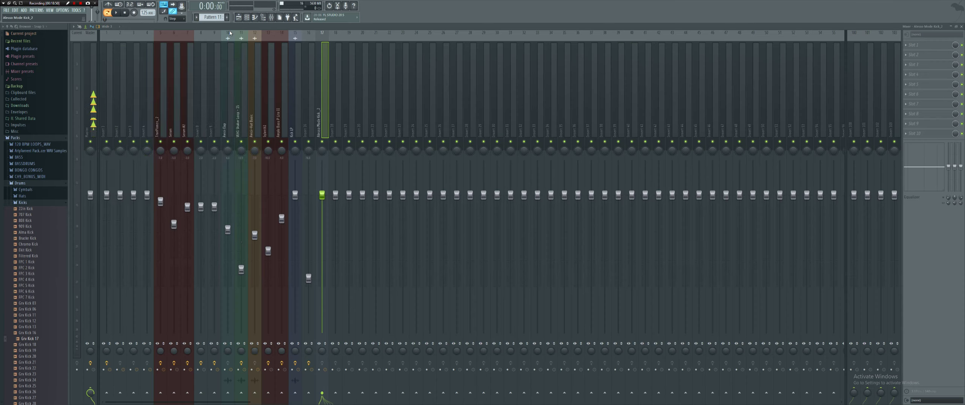
Route the shortened Alesso Mode Kick_3 channel to mixer track 18 and load Fruity Multiband Compressor on that track.
{"action": "left_click", "coordinate": [246, 16]}
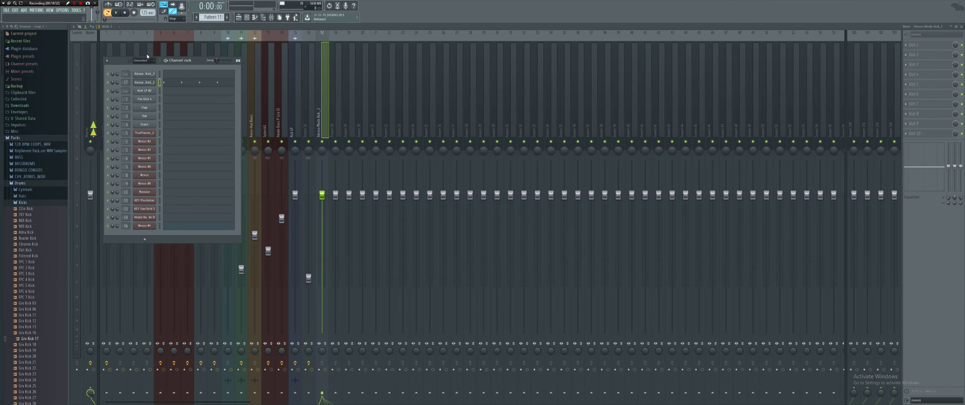
{"action": "left_click", "coordinate": [141, 74]}
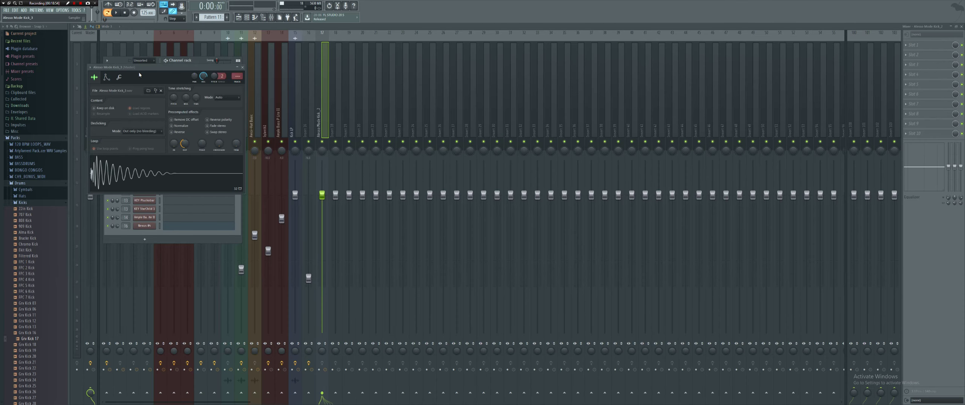
{"action": "left_click", "coordinate": [238, 77]}
{"action": "left_click", "coordinate": [235, 84]}
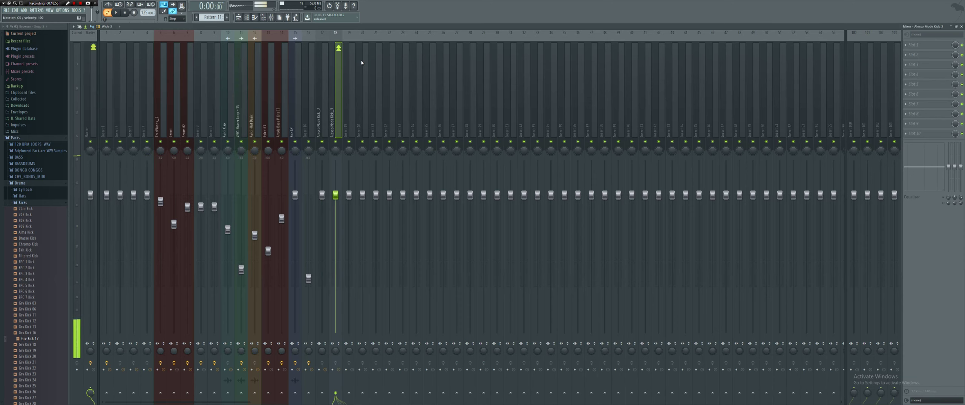
{"action": "left_click", "coordinate": [914, 113]}
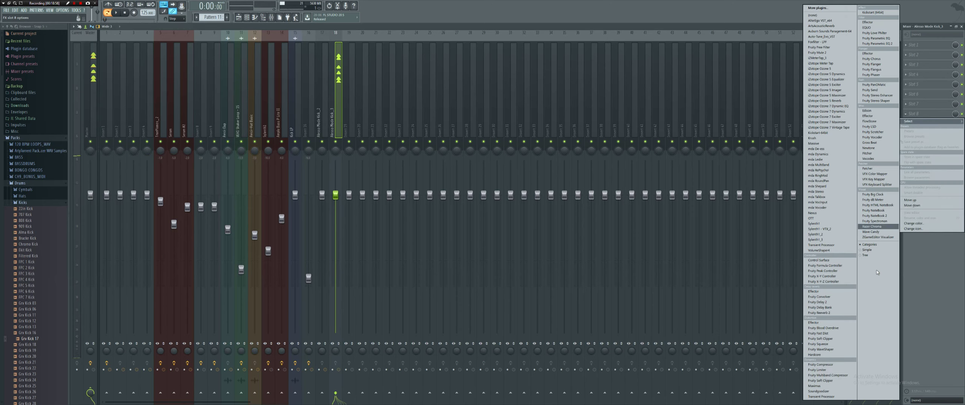
{"action": "left_click", "coordinate": [843, 375]}
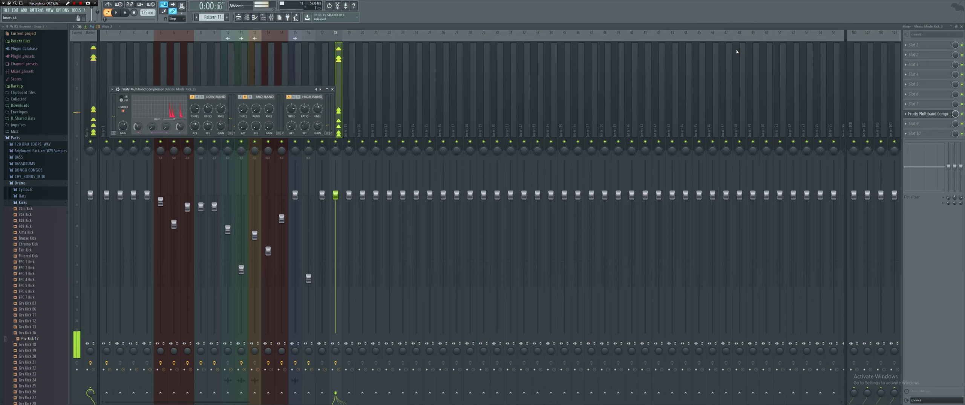
Fill regular kick steps on the shortened Alesso Mode Kick_3 channel in Pattern 12.
{"action": "left_click", "coordinate": [254, 17]}
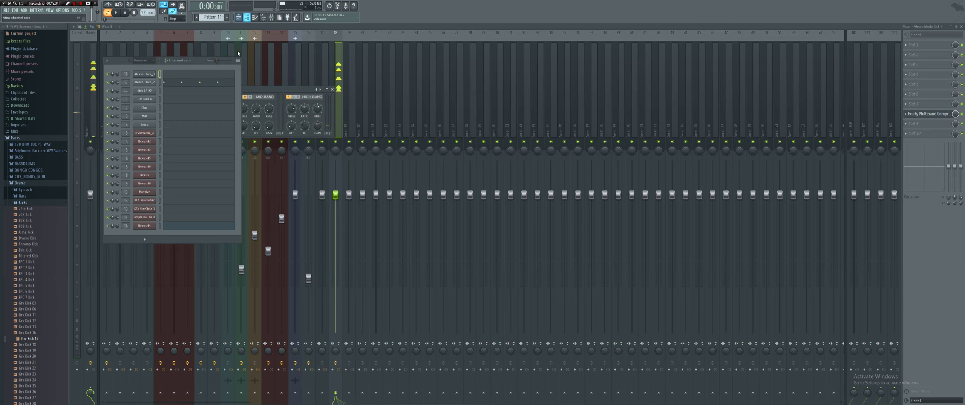
{"action": "right_click", "coordinate": [154, 73]}
{"action": "left_click", "coordinate": [219, 97]}
Place Pattern 12 clips across bars 1–8 on Track 9 and Pattern 11 clips across bars 9–16 on Track 10 of the playlist.
{"action": "key", "text": "F5"}
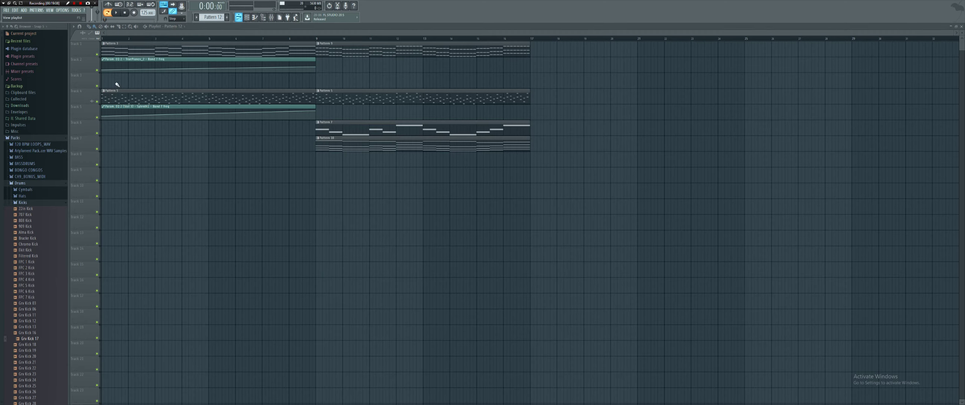
{"action": "left_click_drag", "start_coordinate": [291, 82], "coordinate": [46, 97]}
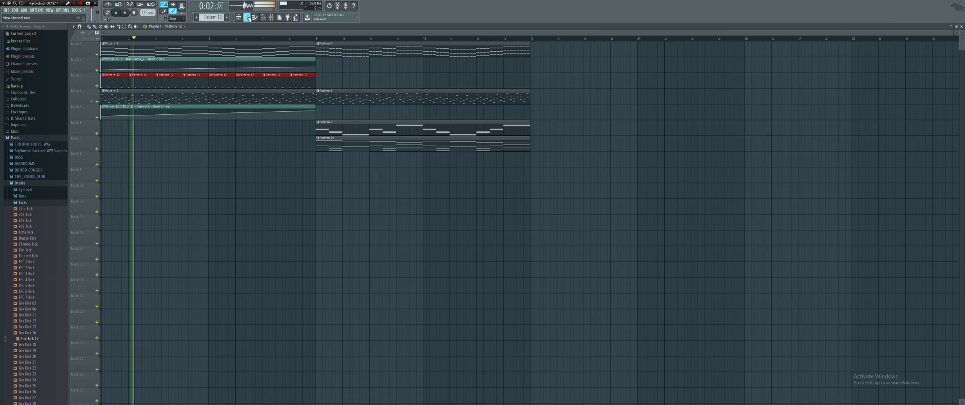
{"action": "left_click_drag", "start_coordinate": [290, 81], "coordinate": [290, 175]}
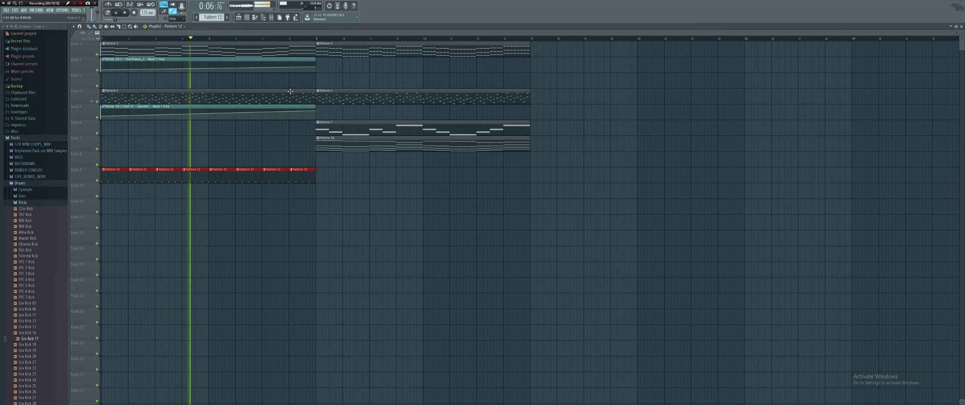
{"action": "scroll", "coordinate": [219, 17], "scroll_direction": "down", "scroll_amount": 1}
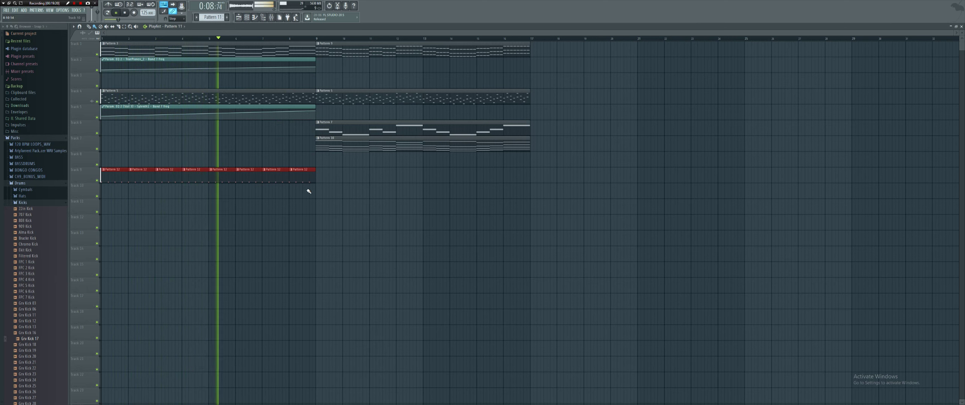
{"action": "left_click_drag", "start_coordinate": [319, 194], "coordinate": [519, 192]}
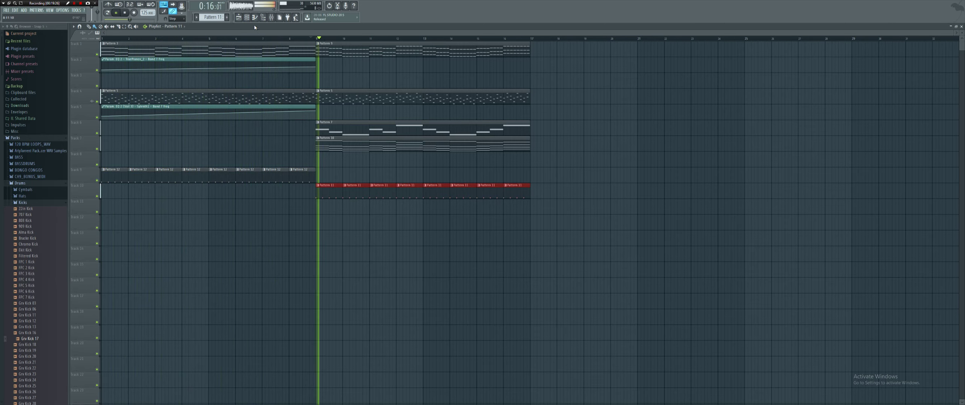
Load Fruity Multiband Compressor on mixer track 17 of the Alesso Mode Kick_2 channel.
{"action": "left_click", "coordinate": [279, 17]}
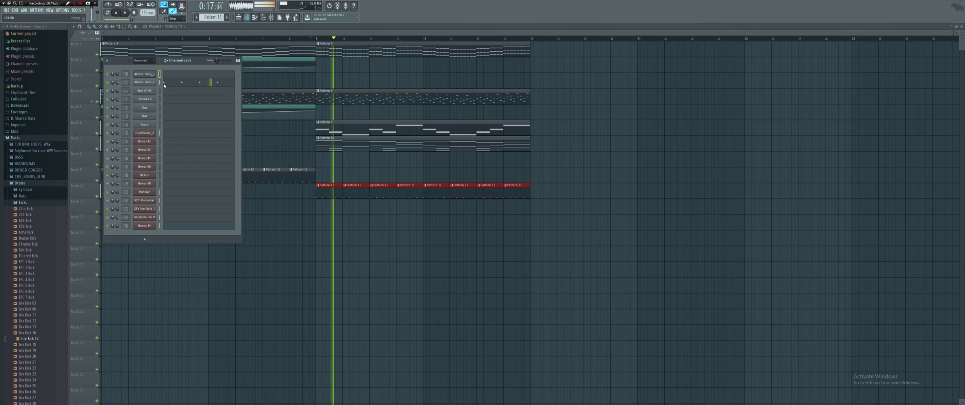
{"action": "left_click", "coordinate": [272, 18]}
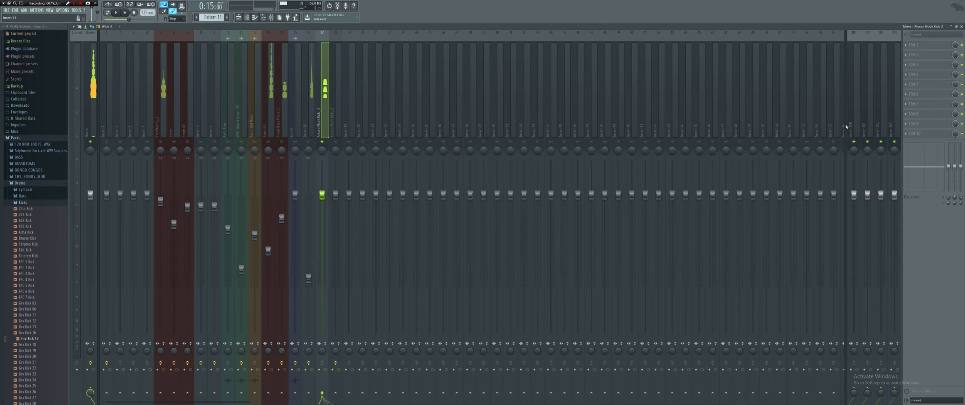
{"action": "left_click", "coordinate": [922, 124]}
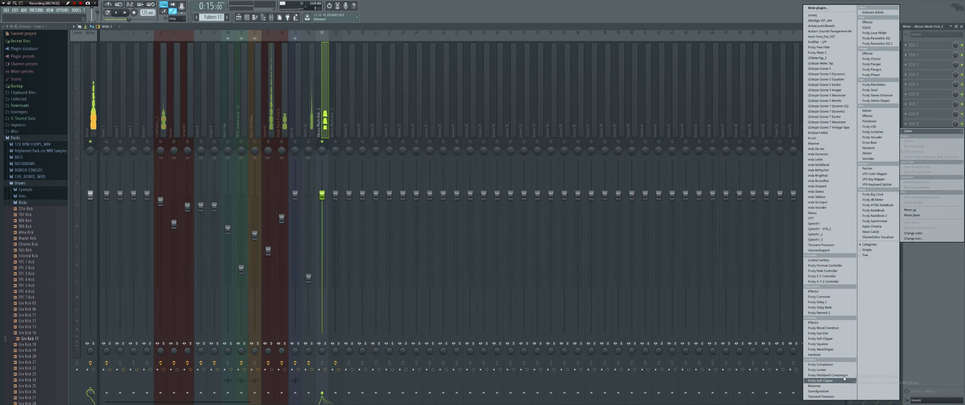
{"action": "left_click", "coordinate": [878, 249]}
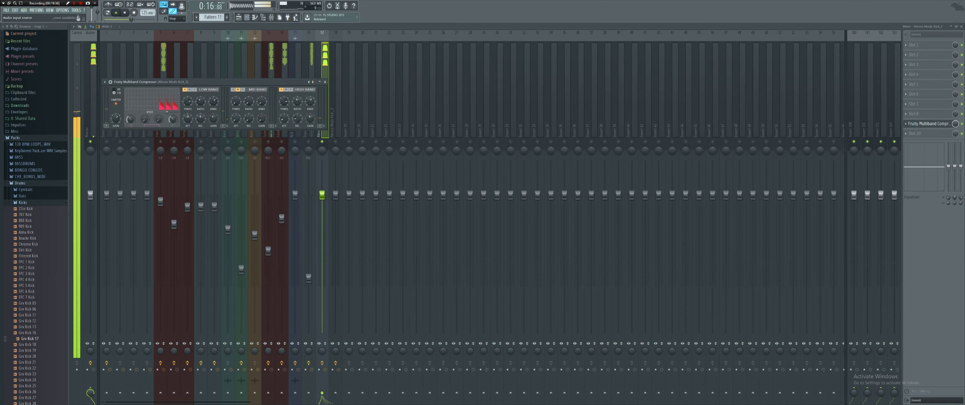
{"action": "left_click", "coordinate": [920, 75]}
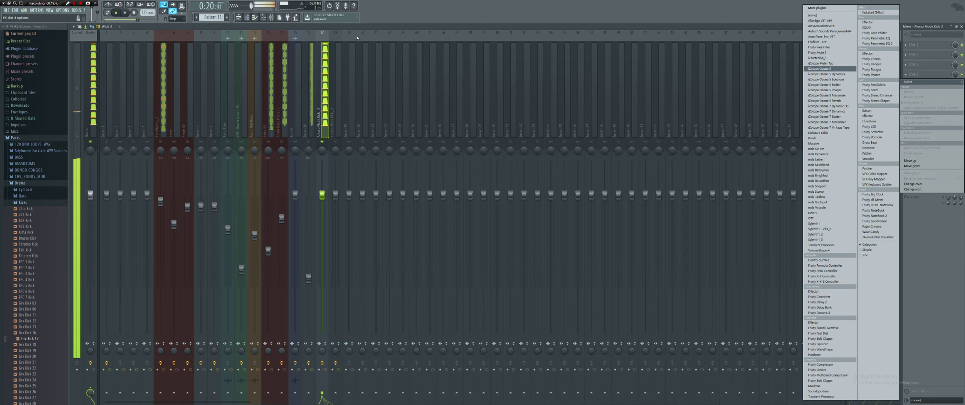
{"action": "left_click", "coordinate": [346, 25]}
{"action": "key", "text": "space"}
Replace the sample in the Alesso Mode Kick_2 channel with Alesso Mode Kick.wav from the desktop search results.
{"action": "key", "text": "F6"}
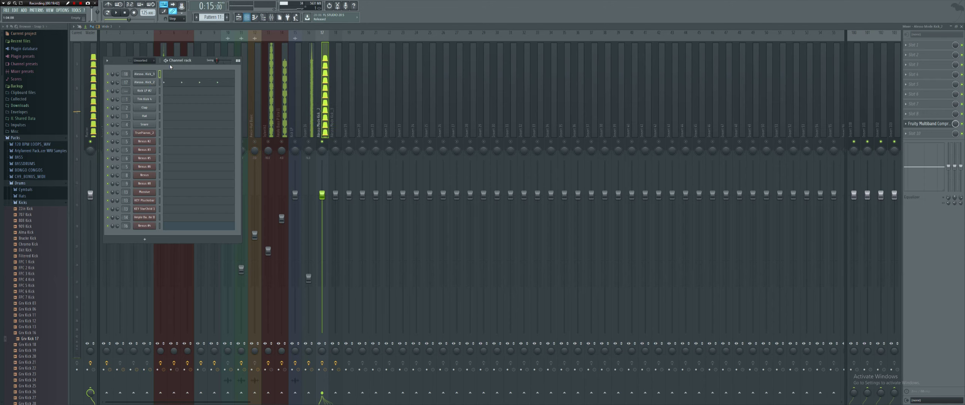
{"action": "left_click", "coordinate": [152, 84]}
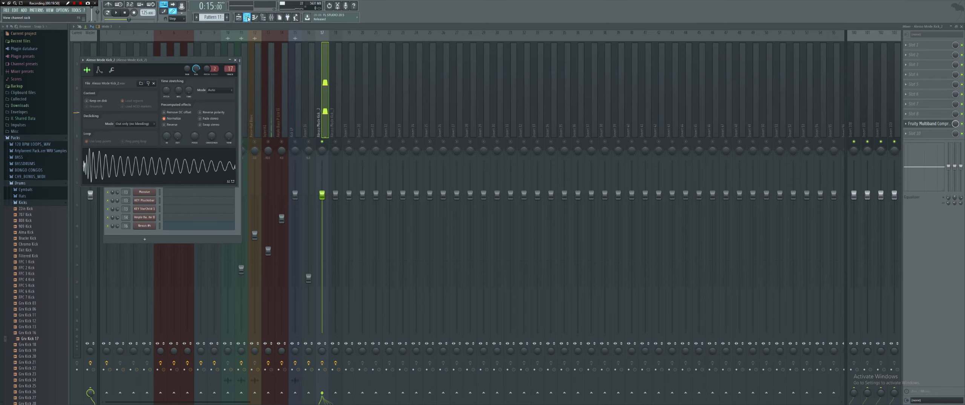
{"action": "key", "text": "alt+Tab"}
{"action": "key", "text": "alt+Tab"}
{"action": "left_click", "coordinate": [161, 174]}
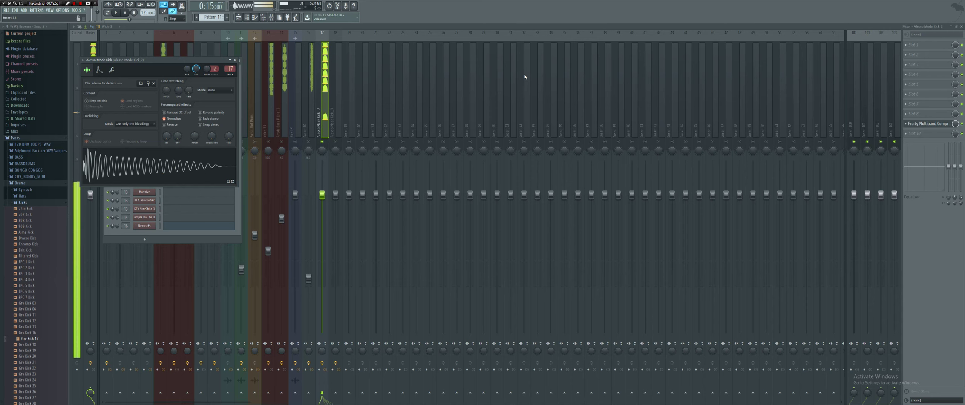
Load Fruity Parametric EQ 2 in slot 3 of mixer track 17 and shape band 1 into a low cut on the kick.
{"action": "left_click", "coordinate": [933, 69]}
{"action": "left_click", "coordinate": [879, 33]}
{"action": "left_click_drag", "start_coordinate": [143, 141], "coordinate": [137, 169]}
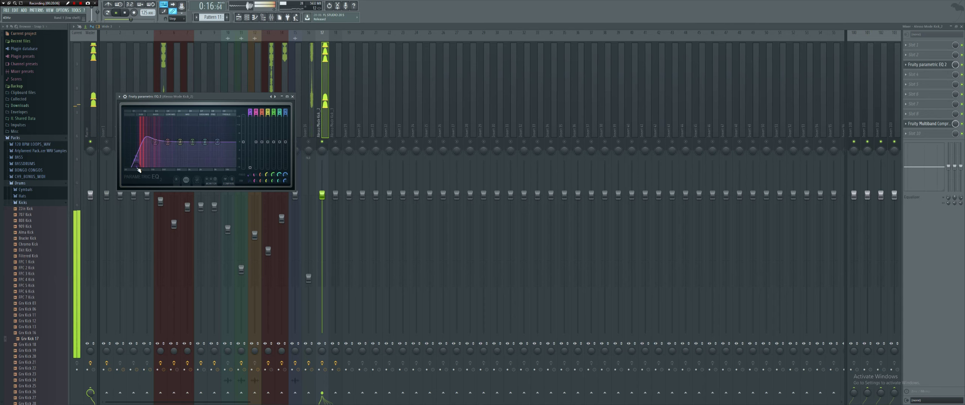
{"action": "left_click", "coordinate": [292, 96]}
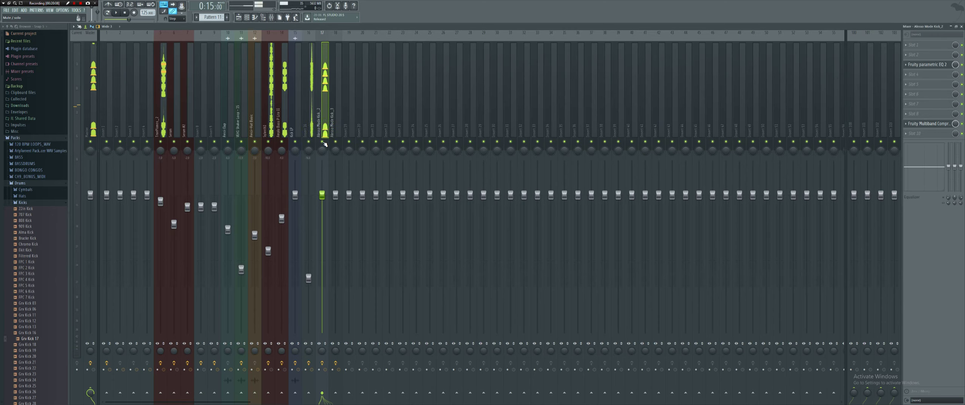
Shorten the last Pattern 12 clip on Track 9 by one beat and add a very short Pattern 12 clip just before bar 9.
{"action": "left_click", "coordinate": [238, 17]}
{"action": "scroll", "coordinate": [308, 164], "scroll_direction": "up", "scroll_amount": 3}
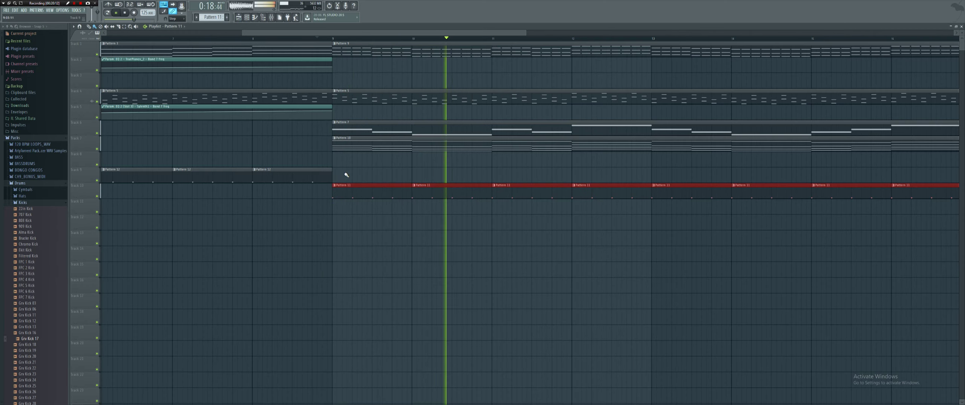
{"action": "left_click_drag", "start_coordinate": [331, 174], "coordinate": [310, 172]}
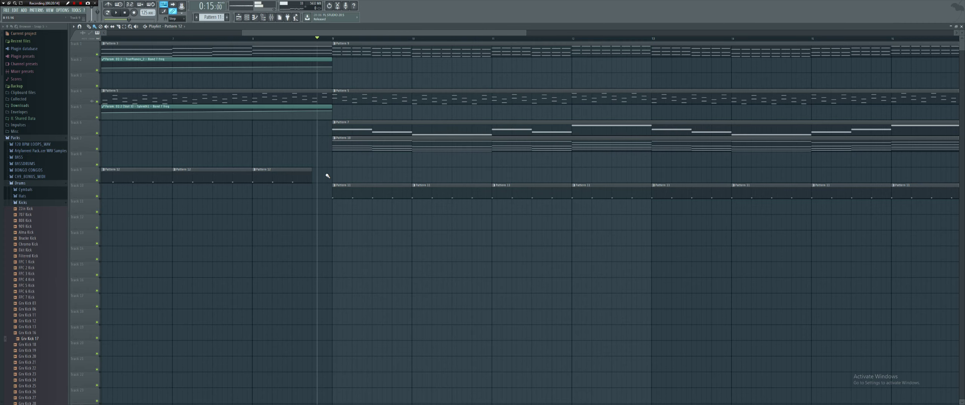
{"action": "left_click", "coordinate": [326, 176]}
{"action": "scroll", "coordinate": [328, 176], "scroll_direction": "down", "scroll_amount": 3}
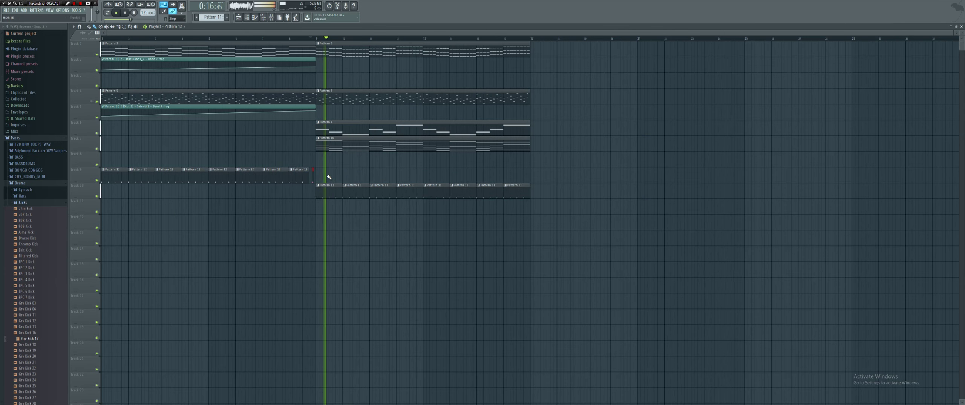
Filter the channels to audio clips and place the Hat Basic sample on Track 8 at the first offbeat of bar 9.
{"action": "key", "text": "alt+Tab"}
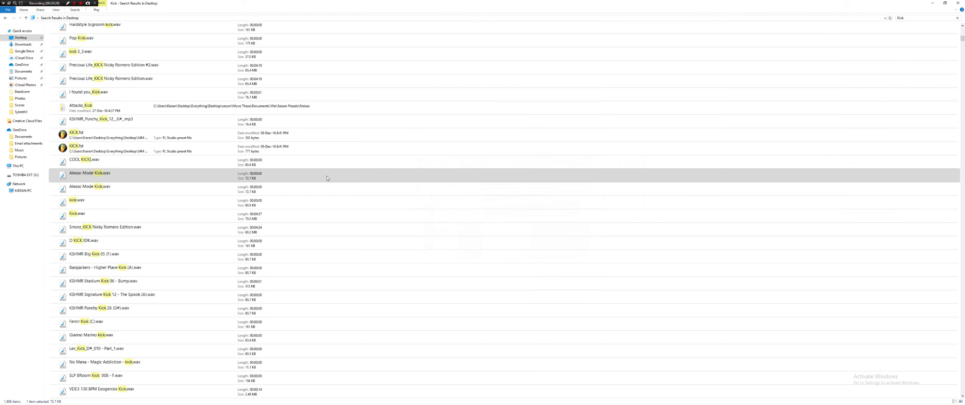
{"action": "key", "text": "alt+Tab"}
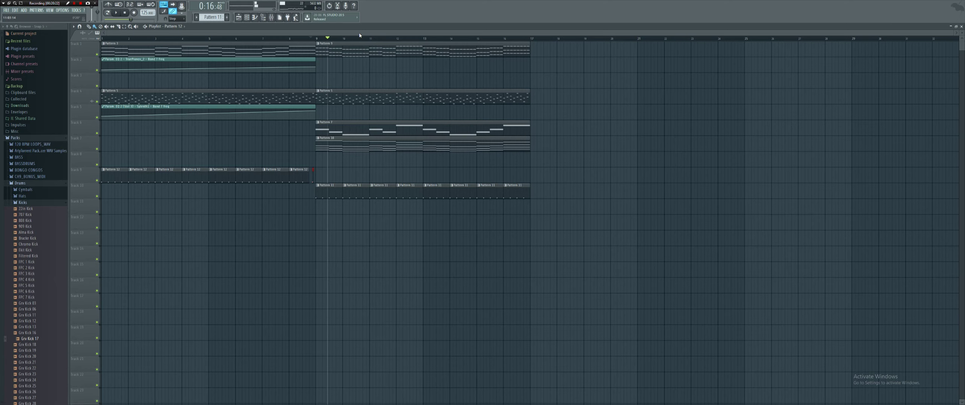
{"action": "left_click", "coordinate": [247, 17]}
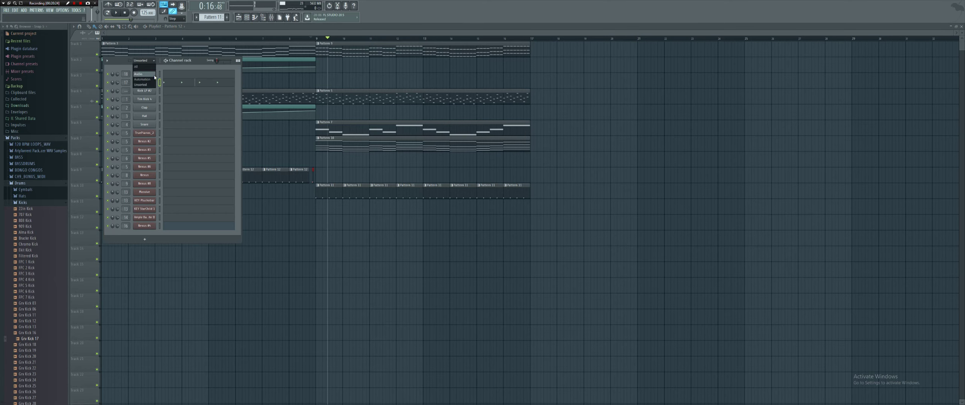
{"action": "left_click", "coordinate": [150, 74]}
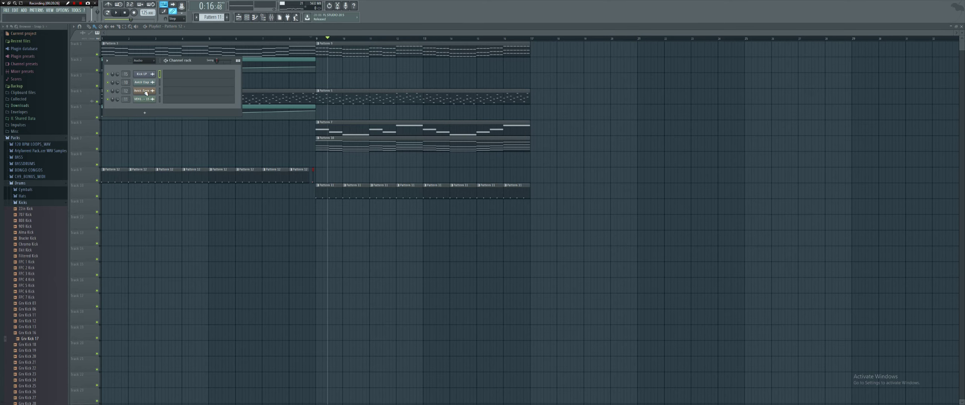
{"action": "left_click", "coordinate": [144, 90]}
{"action": "left_click_drag", "start_coordinate": [182, 212], "coordinate": [320, 160]}
{"action": "scroll", "coordinate": [321, 160], "scroll_direction": "up", "scroll_amount": 5}
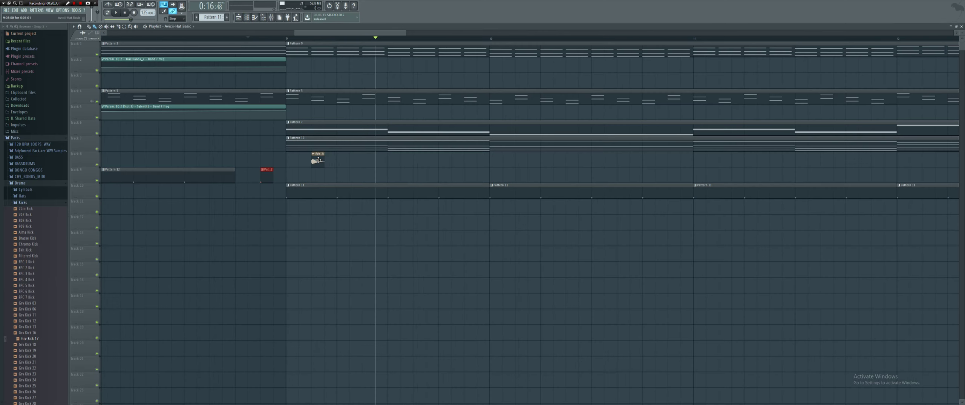
Duplicate the paired hat clips on Track 8 so they repeat on every offbeat across bars 9–16.
{"action": "left_click_drag", "start_coordinate": [411, 167], "coordinate": [311, 151]}
{"action": "key", "text": "ctrl+b"}
{"action": "left_click_drag", "start_coordinate": [524, 167], "coordinate": [309, 152]}
{"action": "key", "text": "ctrl+b"}
{"action": "key", "text": "space"}
{"action": "scroll", "coordinate": [524, 160], "scroll_direction": "down", "scroll_amount": 4}
{"action": "left_click_drag", "start_coordinate": [585, 168], "coordinate": [436, 161]}
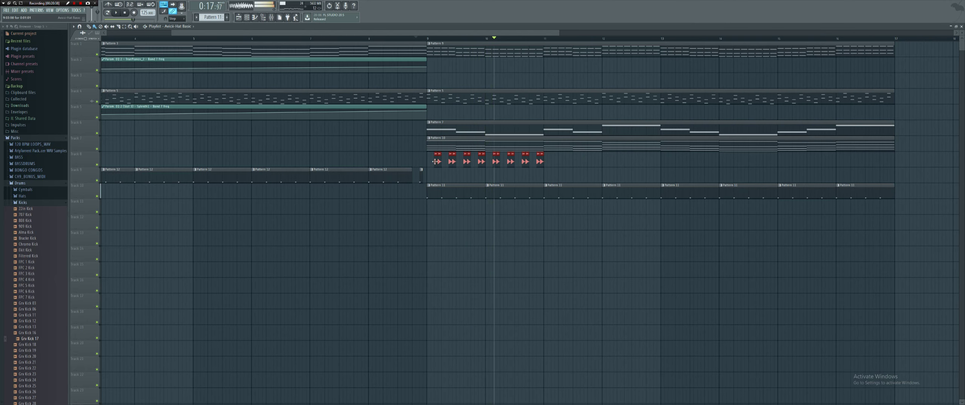
{"action": "key", "text": "ctrl+b"}
{"action": "key", "text": "ctrl+b"}
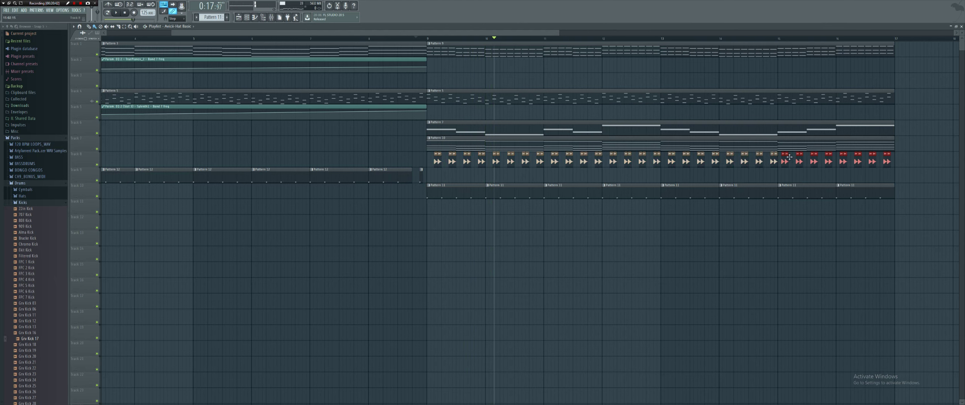
Play the section from bar 9 with the hats and open the hat's sample settings.
{"action": "key", "text": "space"}
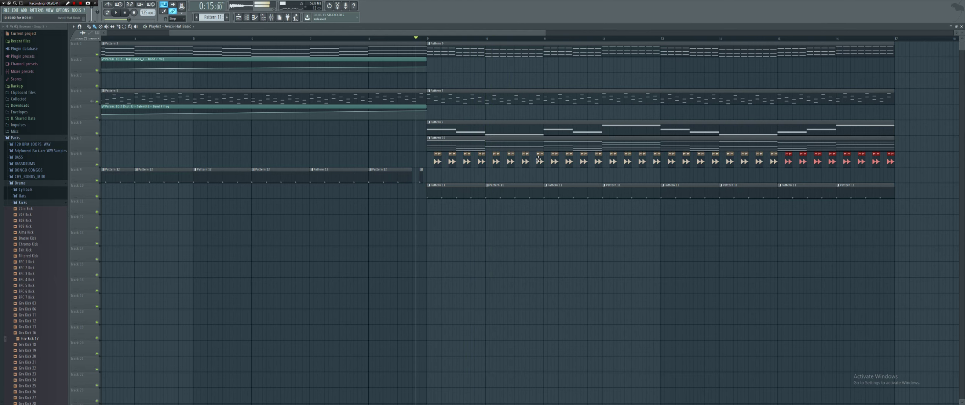
{"action": "double_click", "coordinate": [787, 157]}
{"action": "key", "text": "space"}
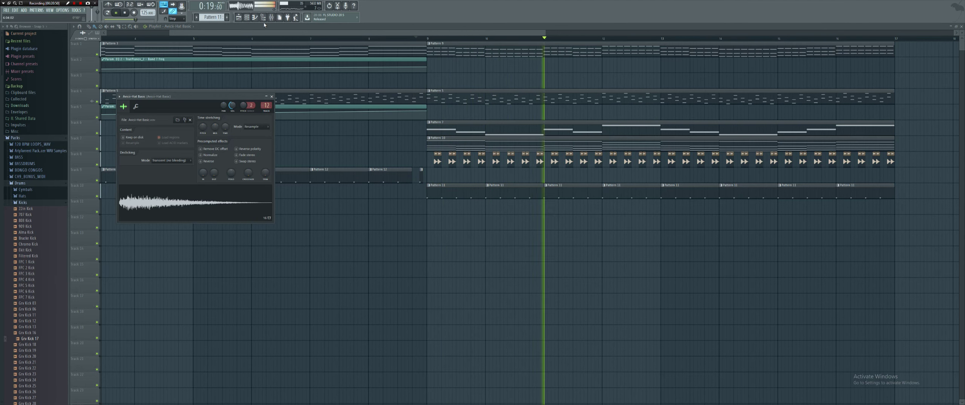
Place the clap sample from the audio clip channels on Track 11 at the second beat of bar 9.
{"action": "left_click", "coordinate": [247, 17]}
{"action": "key", "text": "space"}
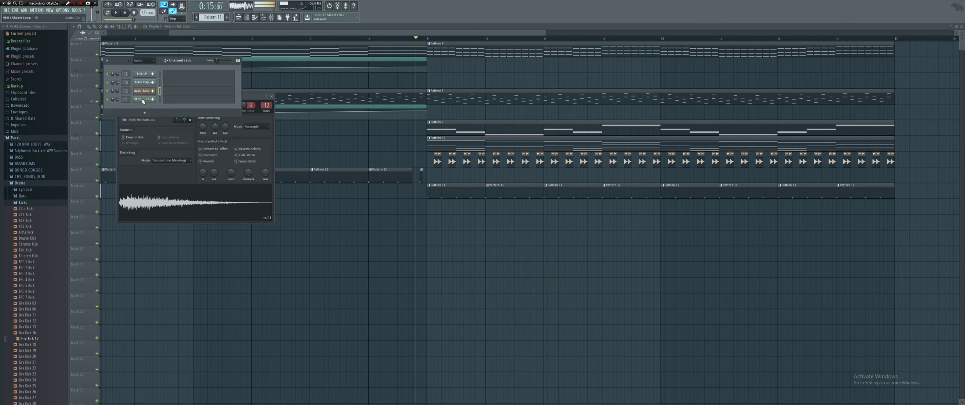
{"action": "left_click", "coordinate": [149, 99]}
{"action": "left_click", "coordinate": [147, 83]}
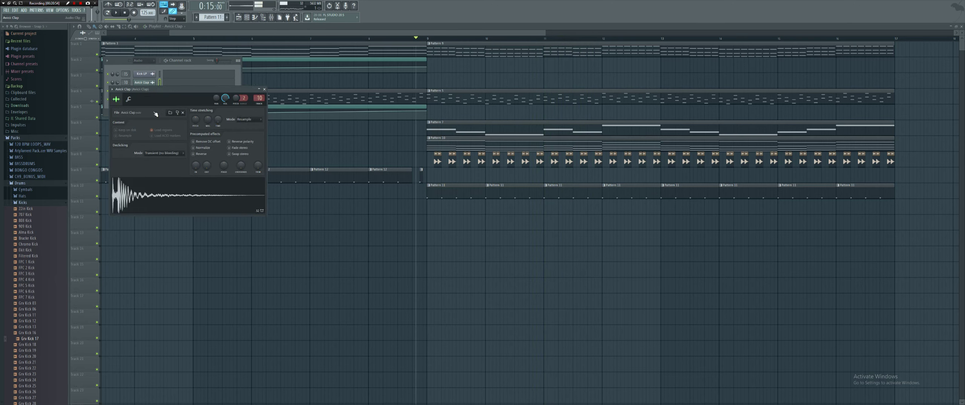
{"action": "left_click_drag", "start_coordinate": [172, 200], "coordinate": [442, 208]}
{"action": "scroll", "coordinate": [445, 210], "scroll_direction": "up", "scroll_amount": 5}
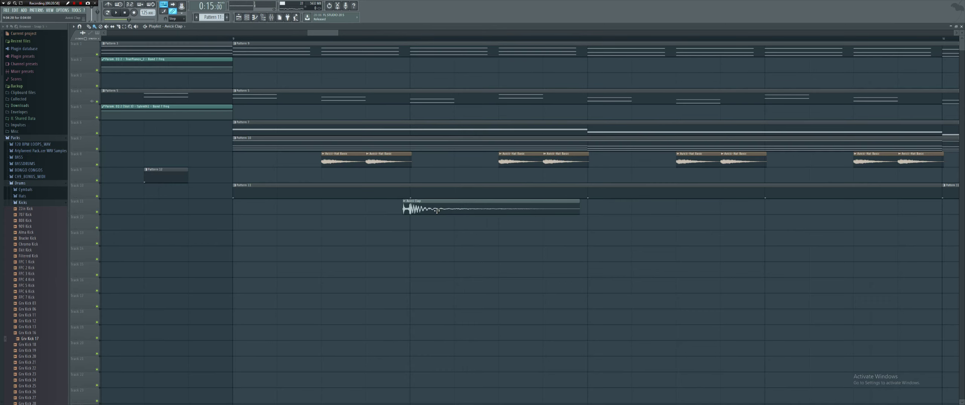
Duplicate the clap clips on Track 11 onto beats 2 and 4 of every bar across bars 9–16.
{"action": "scroll", "coordinate": [437, 210], "scroll_direction": "down", "scroll_amount": 5}
{"action": "key", "text": "space"}
{"action": "left_click_drag", "start_coordinate": [448, 210], "coordinate": [411, 213]}
{"action": "scroll", "coordinate": [426, 212], "scroll_direction": "down", "scroll_amount": 5}
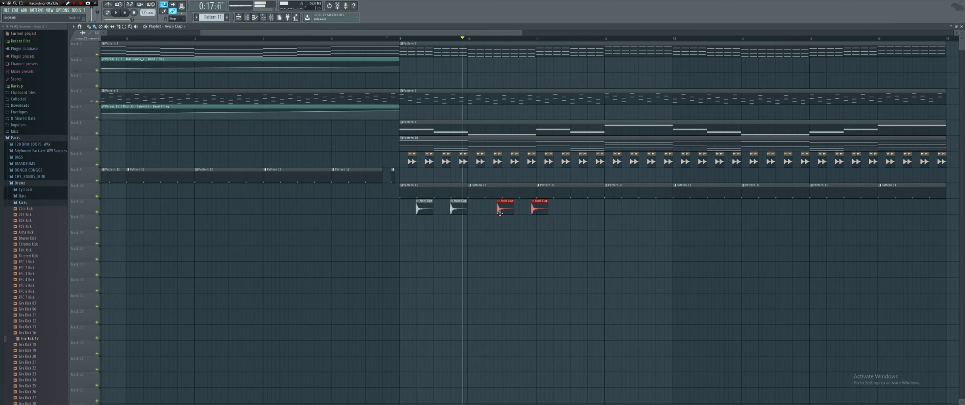
{"action": "mouse_move", "coordinate": [557, 214]}
{"action": "left_mouse_down"}
{"action": "mouse_move", "coordinate": [415, 211]}
{"action": "mouse_move", "coordinate": [645, 211]}
{"action": "mouse_move", "coordinate": [559, 212]}
{"action": "mouse_move", "coordinate": [566, 213]}
{"action": "left_mouse_up"}
{"action": "left_click_drag", "start_coordinate": [679, 230], "coordinate": [413, 199]}
{"action": "key", "text": "ctrl+b"}
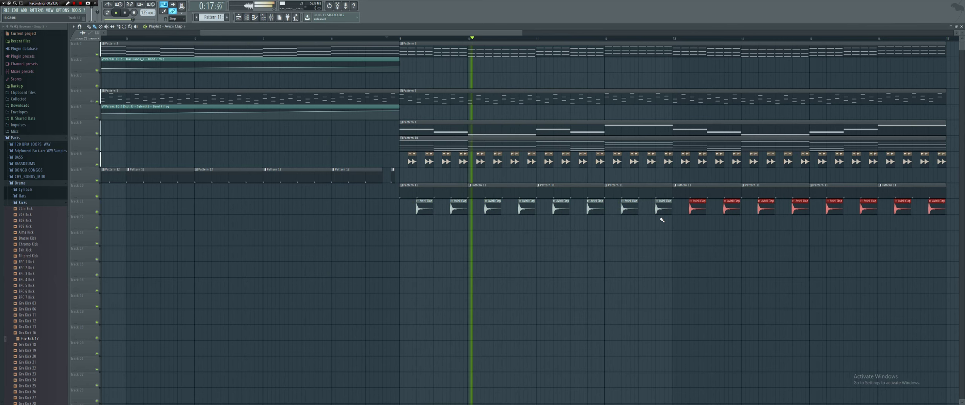
Open the clap's sample settings and listen to the section with the claps.
{"action": "scroll", "coordinate": [660, 218], "scroll_direction": "down", "scroll_amount": 3}
{"action": "double_click", "coordinate": [614, 207]}
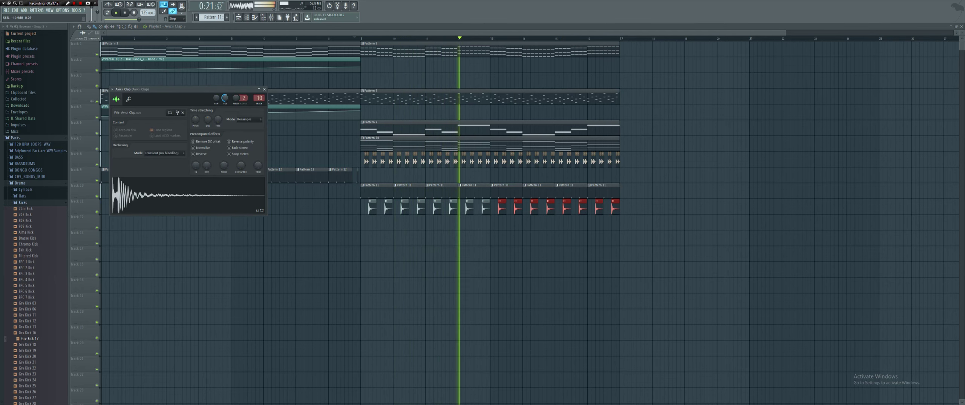
{"action": "left_click", "coordinate": [422, 268]}
{"action": "key", "text": "space"}
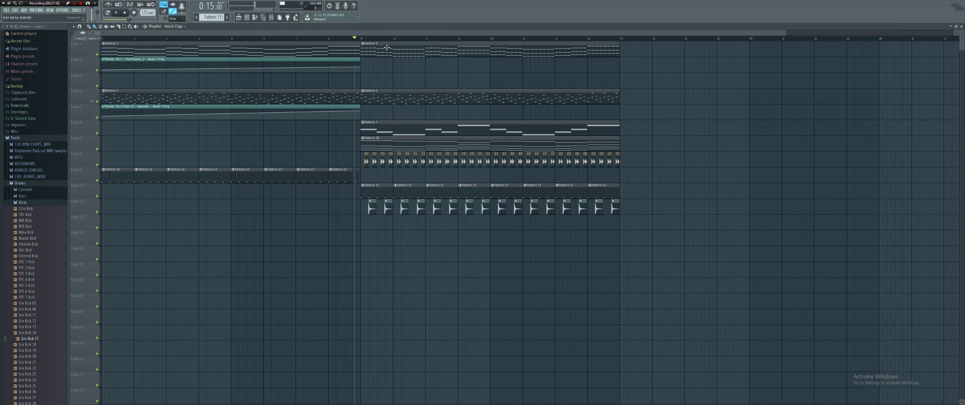
Try layering the TruePianos chords of Pattern 9 on the Nexus #2 channel, one octave higher.
{"action": "left_click", "coordinate": [247, 17]}
{"action": "right_click", "coordinate": [146, 136]}
{"action": "left_click", "coordinate": [176, 60]}
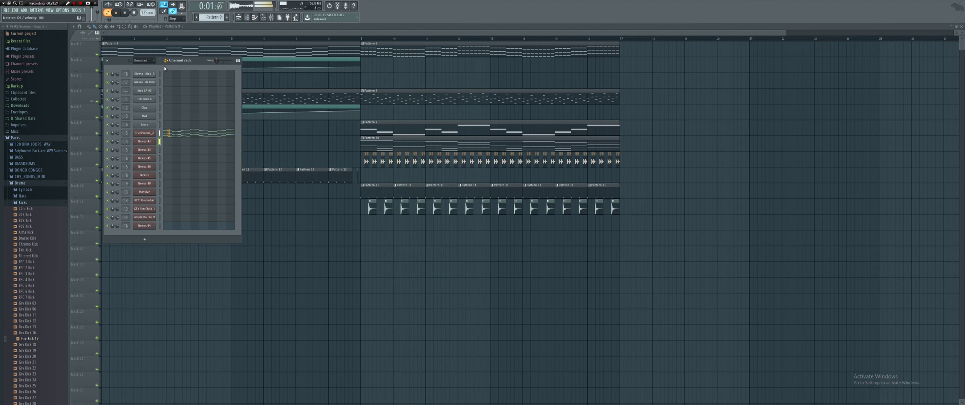
{"action": "right_click", "coordinate": [152, 143]}
{"action": "left_click", "coordinate": [210, 152]}
{"action": "left_click", "coordinate": [177, 140]}
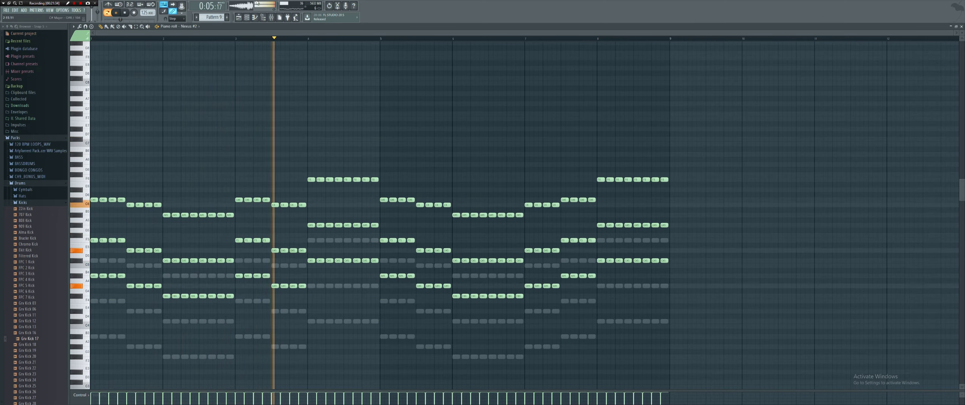
Extend the TruePianos EQ automation clip on Track 2 to bar 17 and the Sylenth1 EQ automation clip on Track 5 to bar 10.
{"action": "left_click", "coordinate": [238, 17]}
{"action": "left_click", "coordinate": [501, 39]}
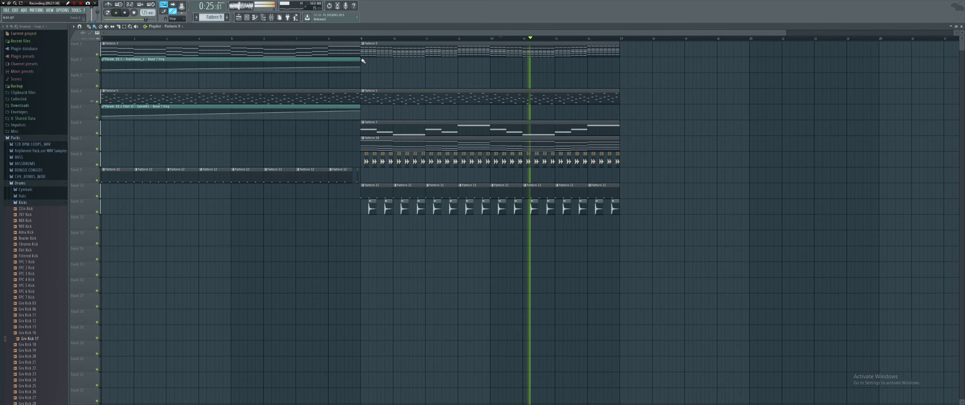
{"action": "left_click_drag", "start_coordinate": [360, 65], "coordinate": [620, 62]}
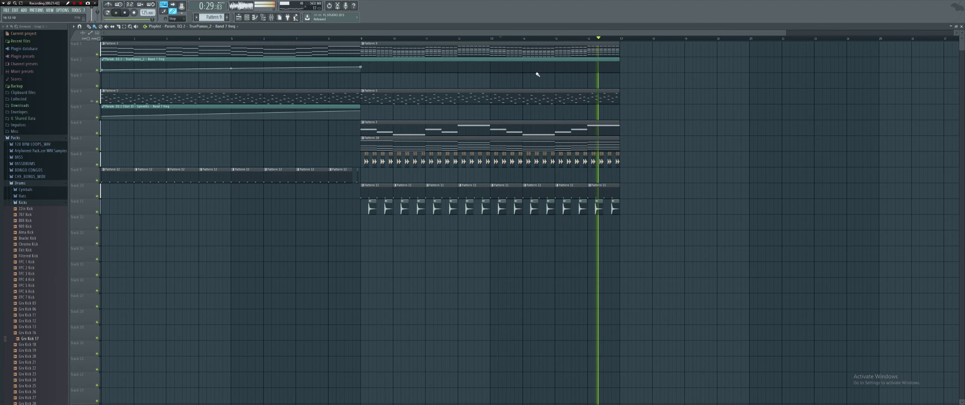
{"action": "left_click", "coordinate": [351, 39]}
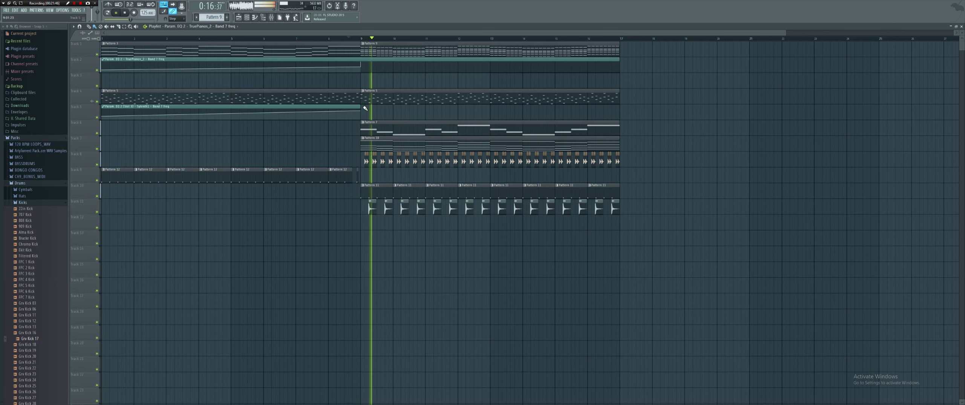
{"action": "left_click_drag", "start_coordinate": [361, 110], "coordinate": [392, 112]}
{"action": "key", "text": "space"}
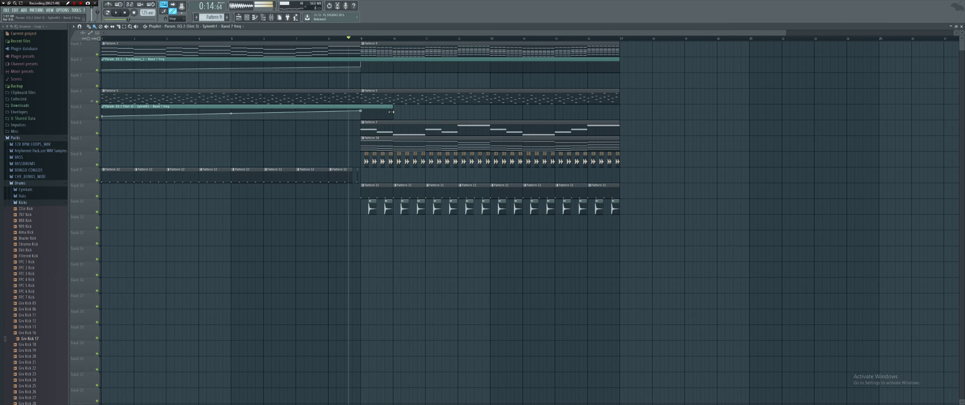
Cut the layered chord notes from the Nexus #2 channel in Pattern 9.
{"action": "left_click", "coordinate": [247, 17]}
{"action": "right_click", "coordinate": [156, 140]}
{"action": "mouse_move", "coordinate": [189, 141]}
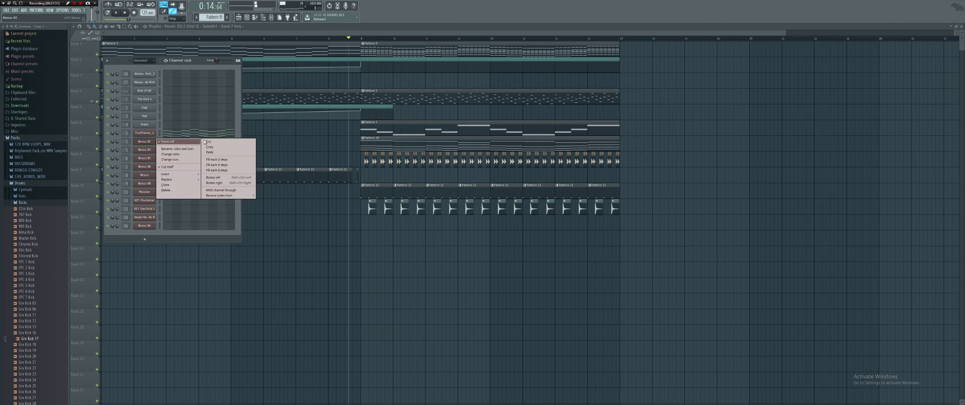
{"action": "left_click", "coordinate": [265, 223]}
Play the start of the drop and check the mixer levels and the channel rack.
{"action": "key", "text": "space"}
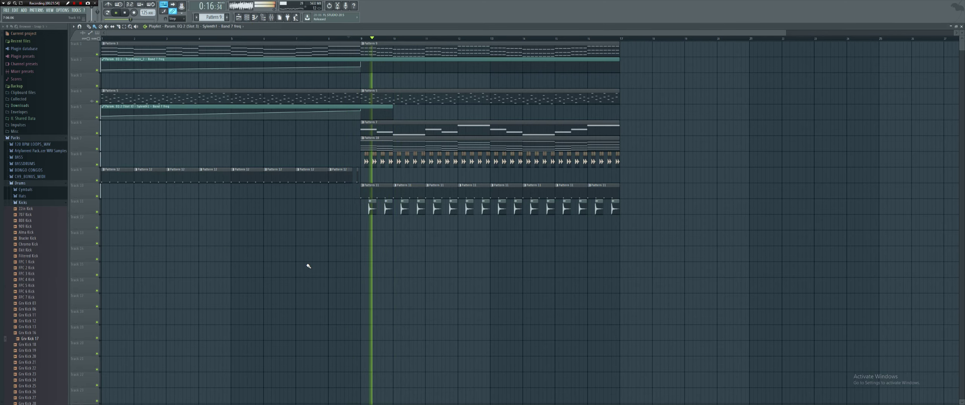
{"action": "left_click", "coordinate": [271, 18]}
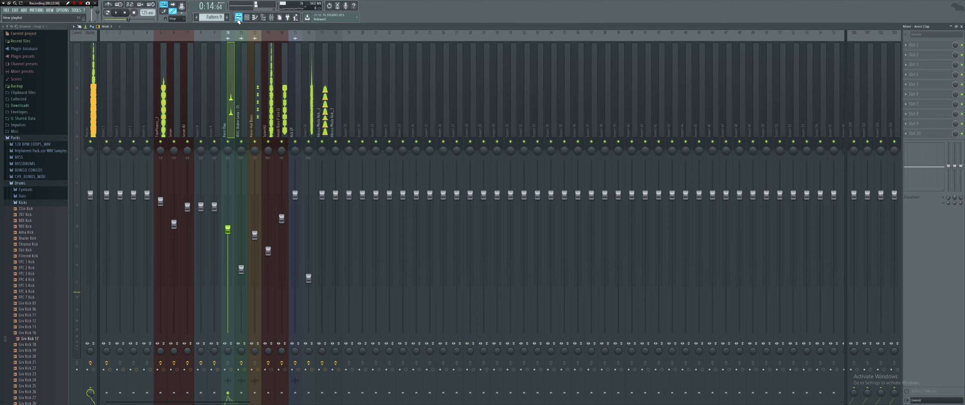
{"action": "left_click", "coordinate": [247, 18]}
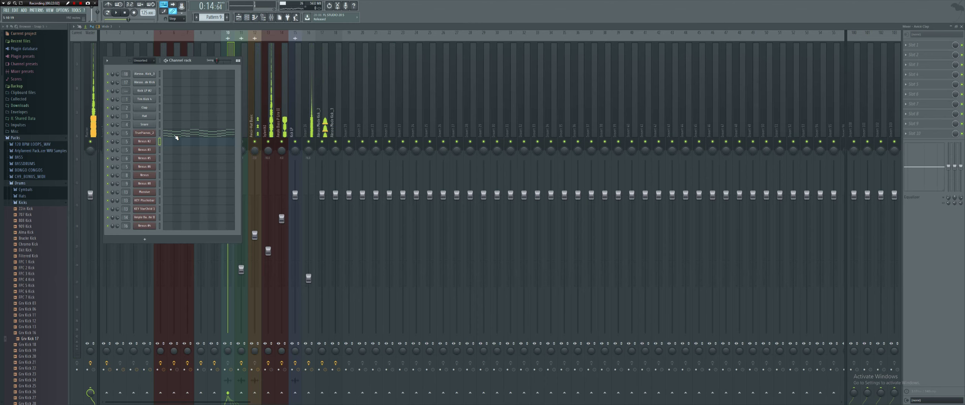
{"action": "left_click", "coordinate": [239, 18]}
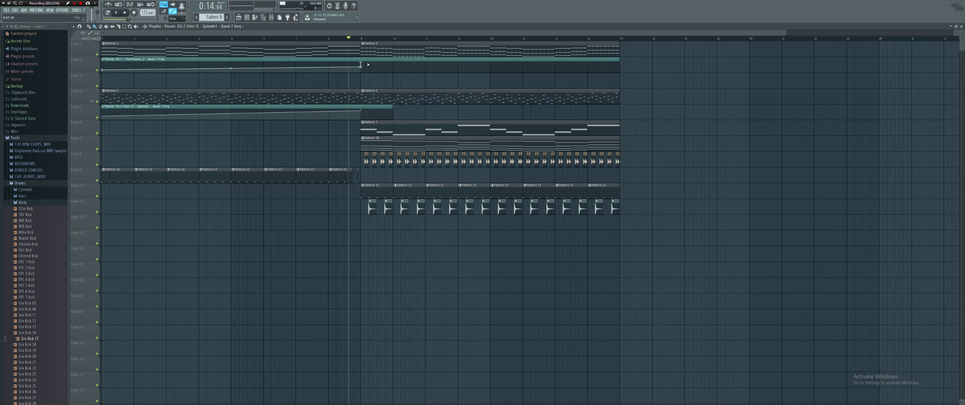
Stretch the TruePianos EQ automation ramp on Track 2 so its end point sits at bar 17, and play the drop.
{"action": "left_click_drag", "start_coordinate": [504, 63], "coordinate": [591, 63]}
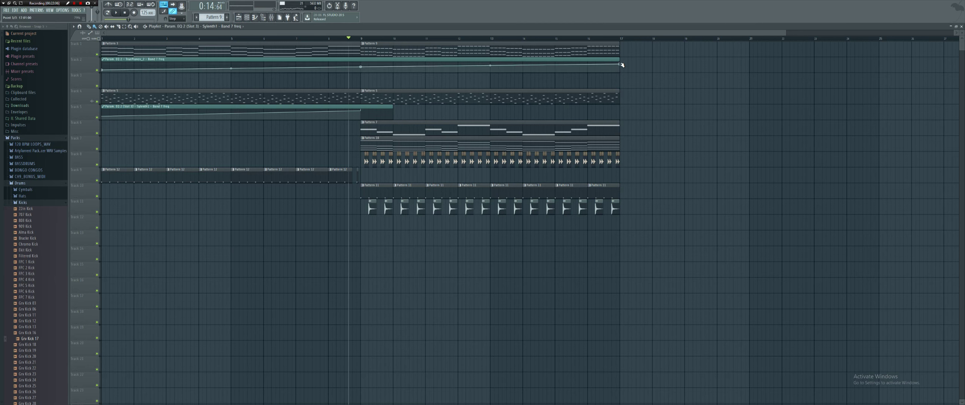
{"action": "key", "text": "space"}
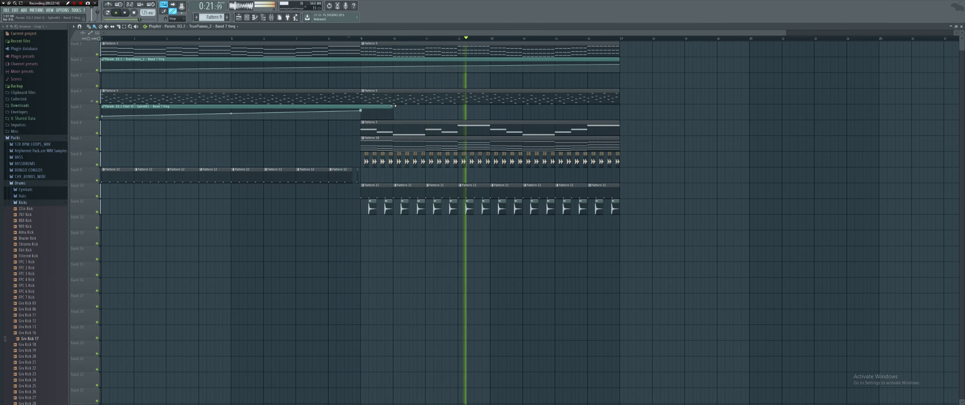
{"action": "scroll", "coordinate": [503, 49], "scroll_direction": "down", "scroll_amount": 1}
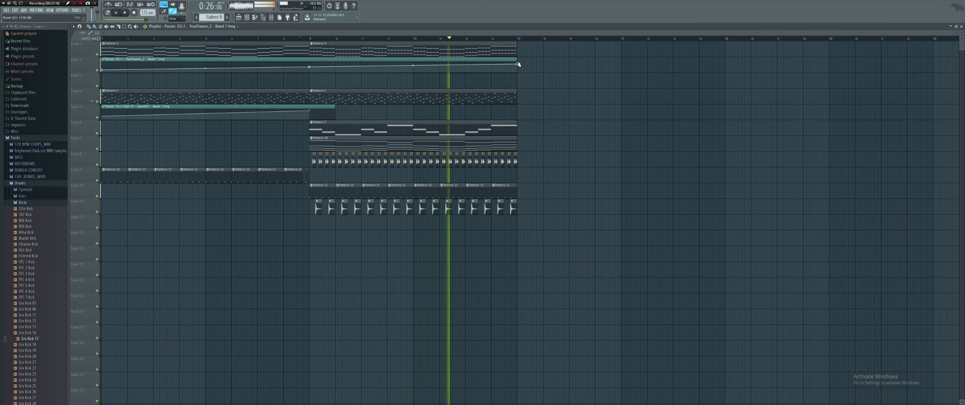
{"action": "scroll", "coordinate": [504, 203], "scroll_direction": "up", "scroll_amount": 1}
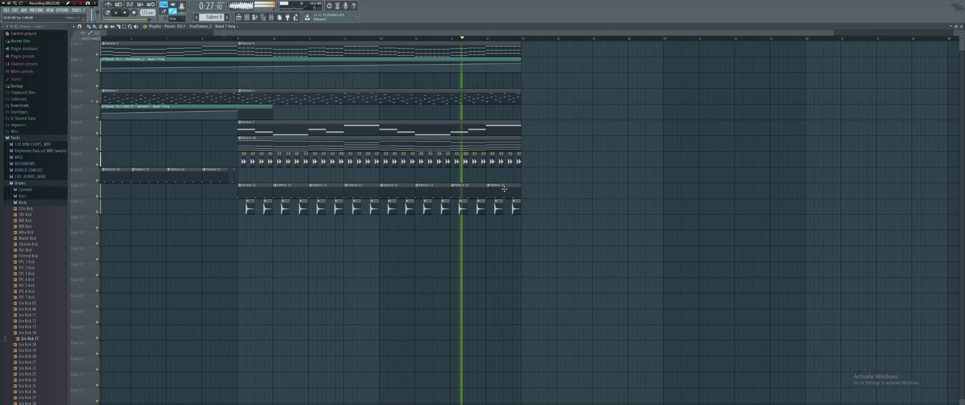
Delete the kicks, claps and Track 10 pattern clip from bar 16, the last bar of the drop, and stop playback.
{"action": "right_click", "coordinate": [516, 208]}
{"action": "right_click", "coordinate": [498, 208]}
{"action": "right_click", "coordinate": [510, 161]}
{"action": "right_click", "coordinate": [501, 161]}
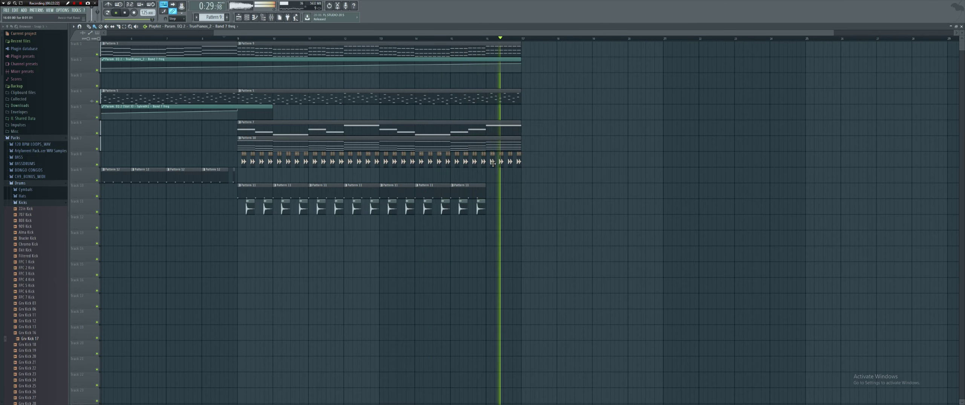
{"action": "right_click", "coordinate": [519, 161]}
{"action": "key", "text": "space"}
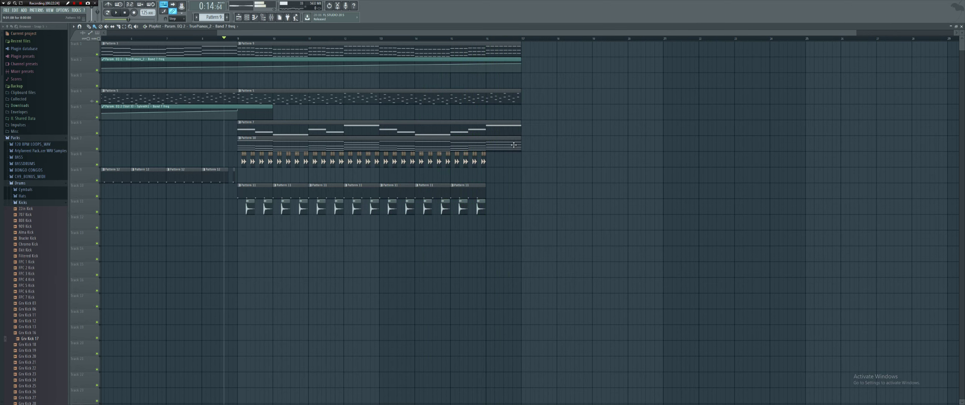
Shorten the Pattern 7 clip on Track 6 to end at bar 16 and select the time range from bar 15 to bar 18.
{"action": "left_click_drag", "start_coordinate": [520, 144], "coordinate": [497, 146]}
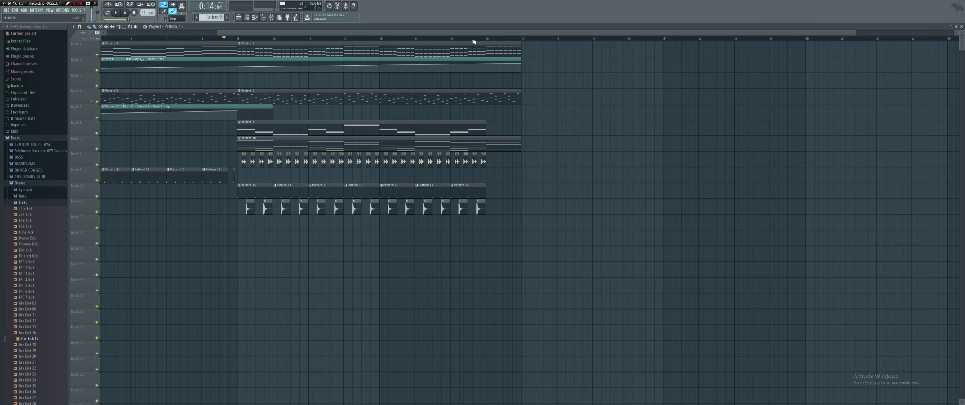
{"action": "left_click_drag", "start_coordinate": [453, 39], "coordinate": [557, 52]}
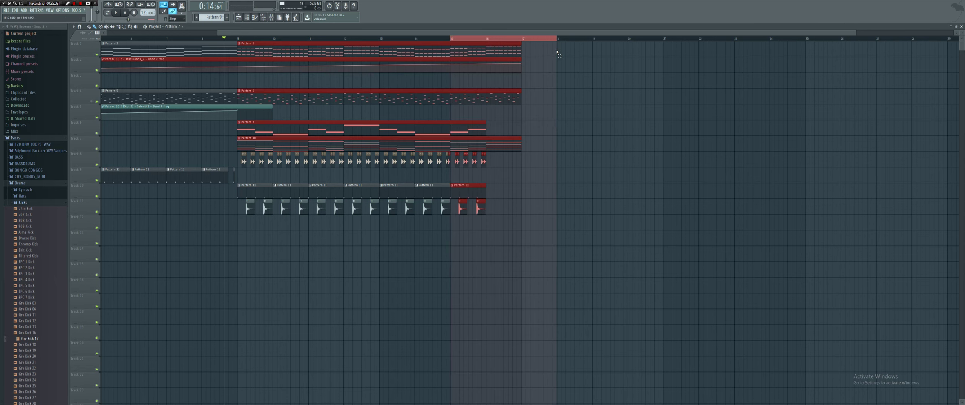
Replace Edison in the master track's first effect slot with Fruity Parametric EQ 2.
{"action": "key", "text": "space"}
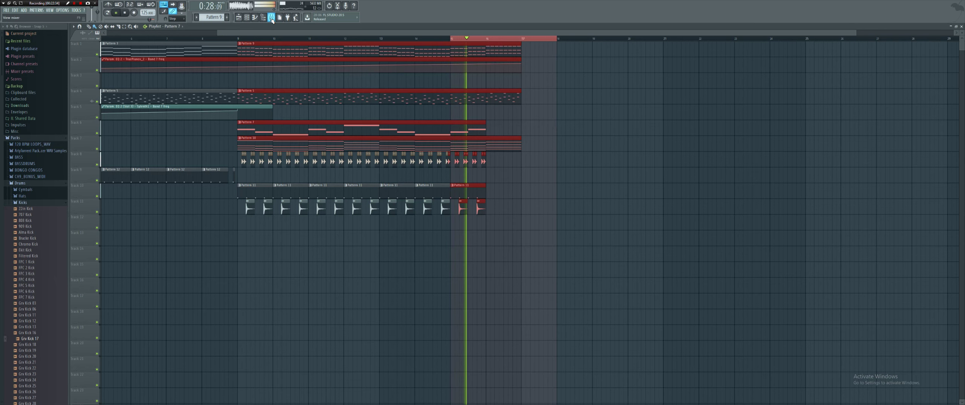
{"action": "key", "text": "F9"}
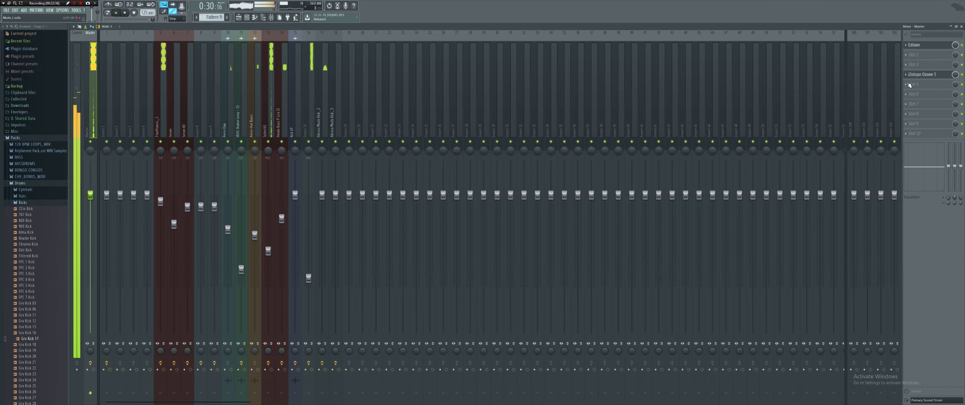
{"action": "left_click", "coordinate": [907, 49]}
{"action": "left_click", "coordinate": [902, 32]}
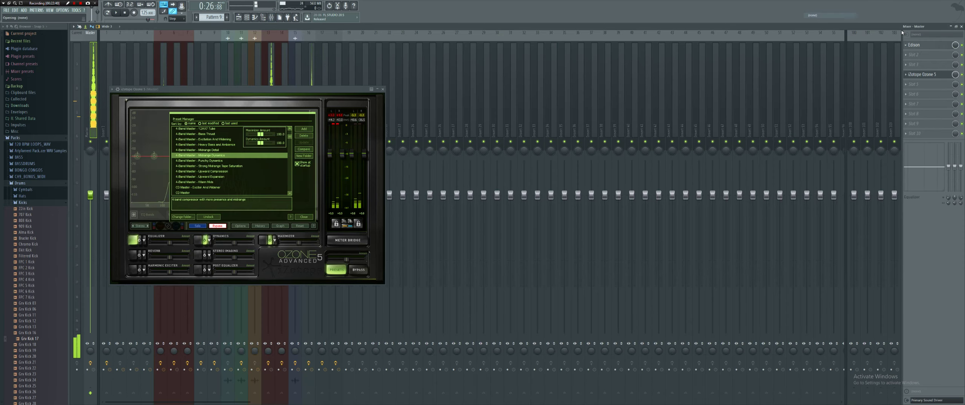
{"action": "left_click", "coordinate": [911, 48]}
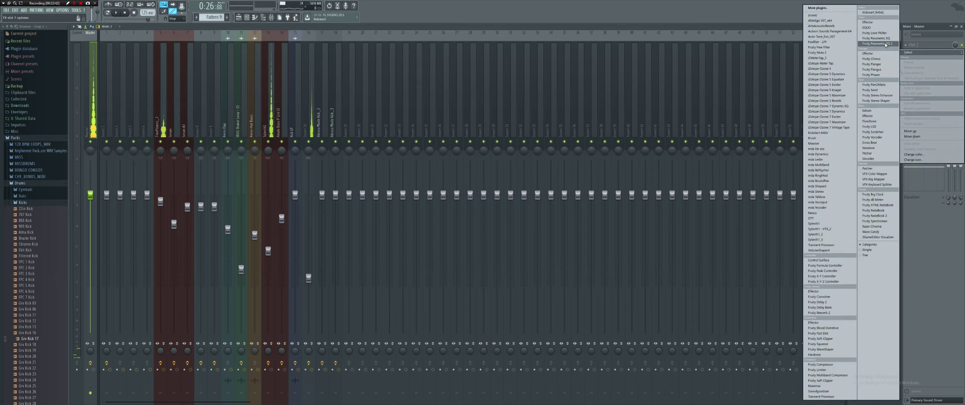
{"action": "left_click", "coordinate": [877, 43]}
Load a preset that cuts both the lowest and highest frequencies in the new master equalizer.
{"action": "left_click", "coordinate": [91, 68]}
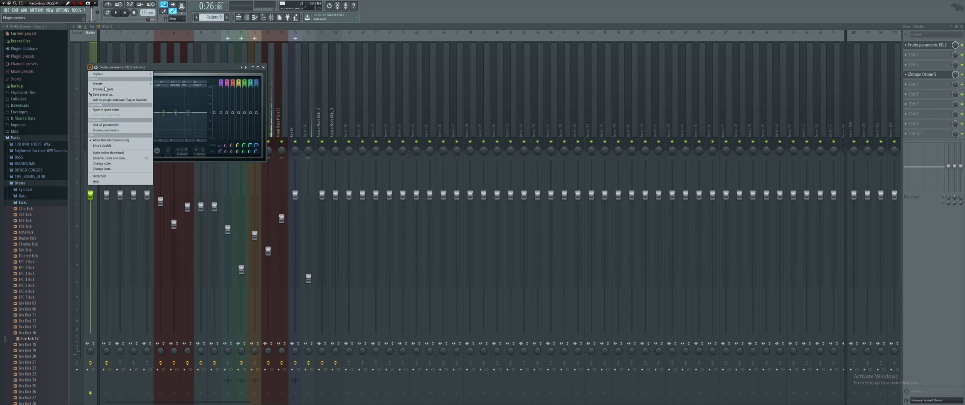
{"action": "mouse_move", "coordinate": [109, 85]}
{"action": "left_click", "coordinate": [168, 121]}
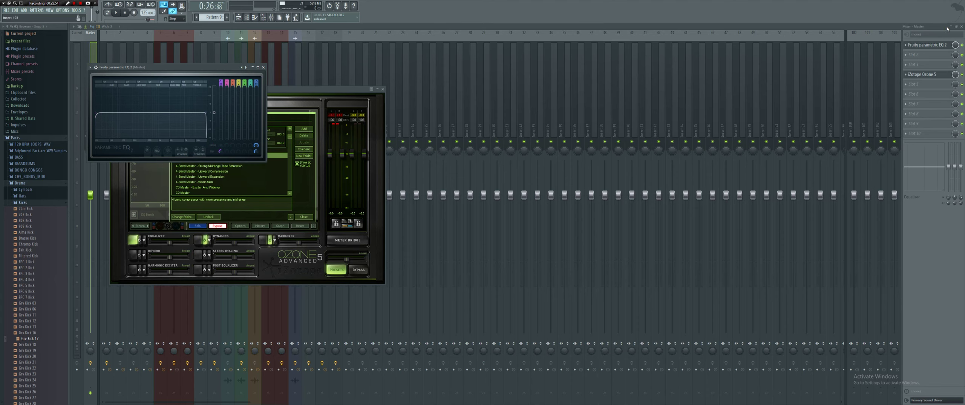
Add Fruity Reeverb 2 to the master's second effect slot and create an automation clip for its wet level.
{"action": "left_click", "coordinate": [926, 57]}
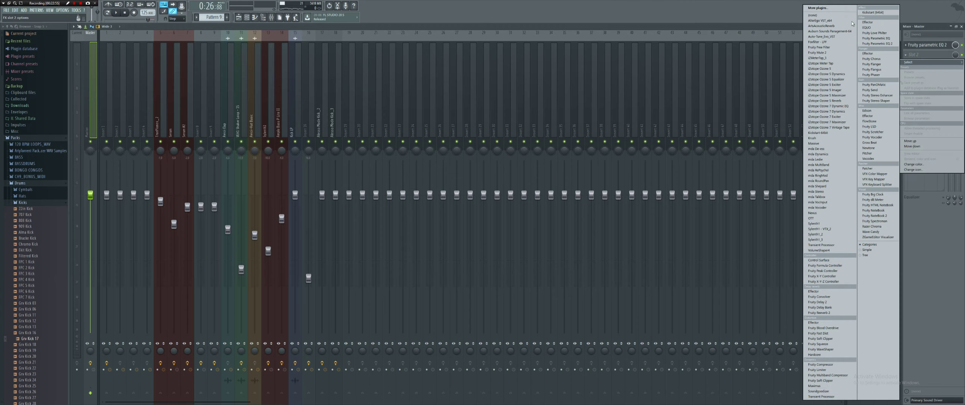
{"action": "left_click", "coordinate": [819, 312]}
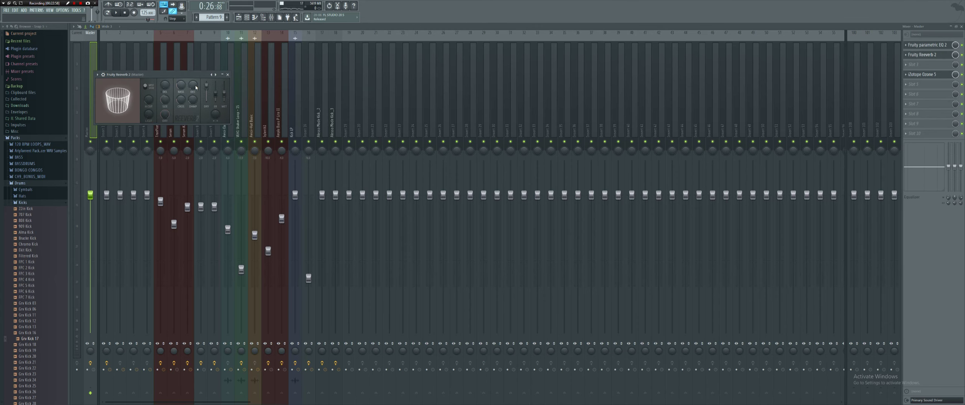
{"action": "right_click", "coordinate": [225, 101]}
{"action": "left_click", "coordinate": [251, 138]}
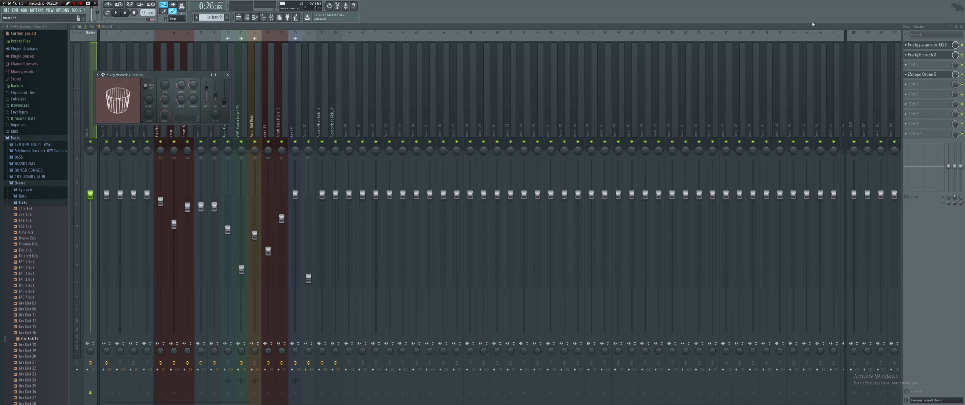
Add a second Fruity Parametric EQ 2 to the master's third slot, load a frequency-cut preset, and automate its Band 1 frequency.
{"action": "left_click", "coordinate": [912, 66]}
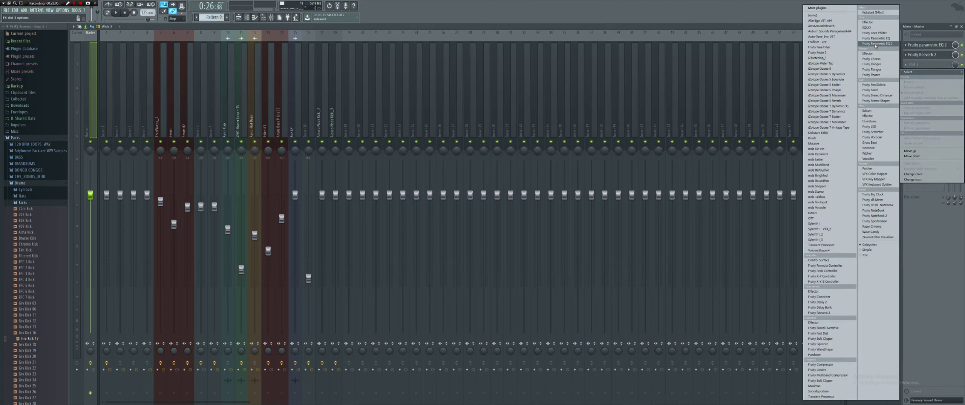
{"action": "left_click", "coordinate": [878, 43]}
{"action": "left_click", "coordinate": [105, 82]}
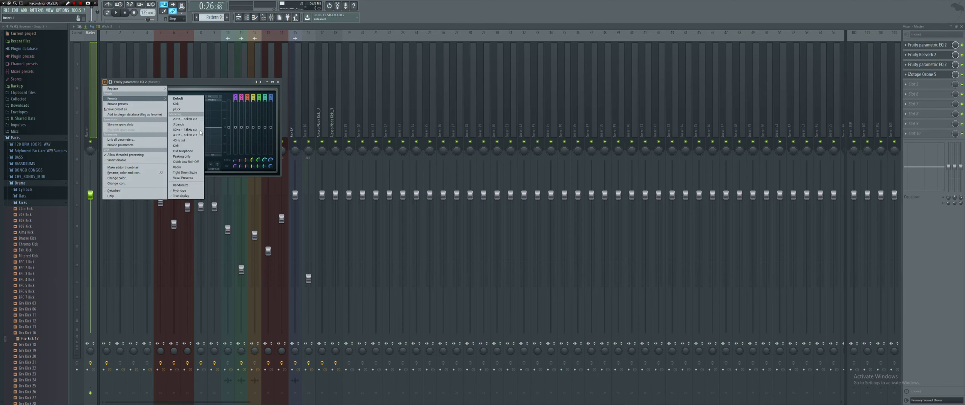
{"action": "left_click", "coordinate": [189, 143]}
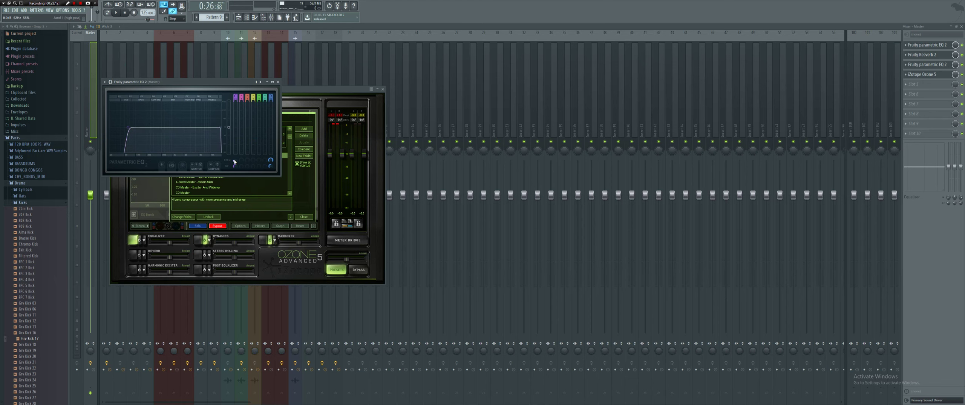
{"action": "key", "text": "space"}
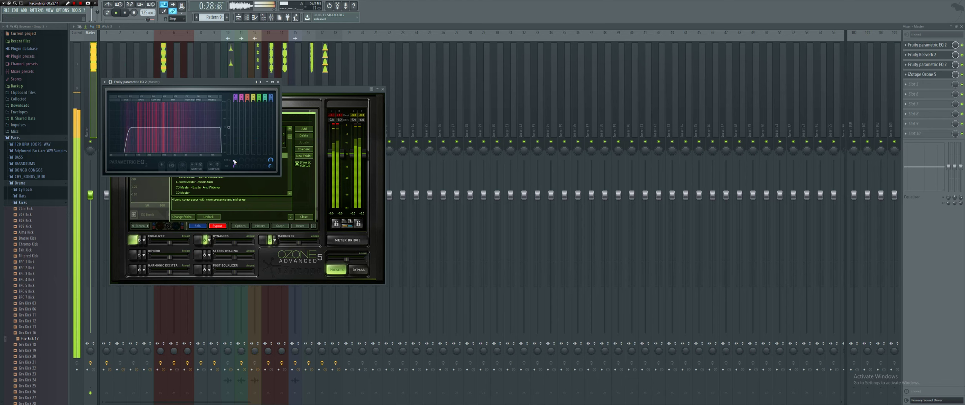
{"action": "key", "text": "space"}
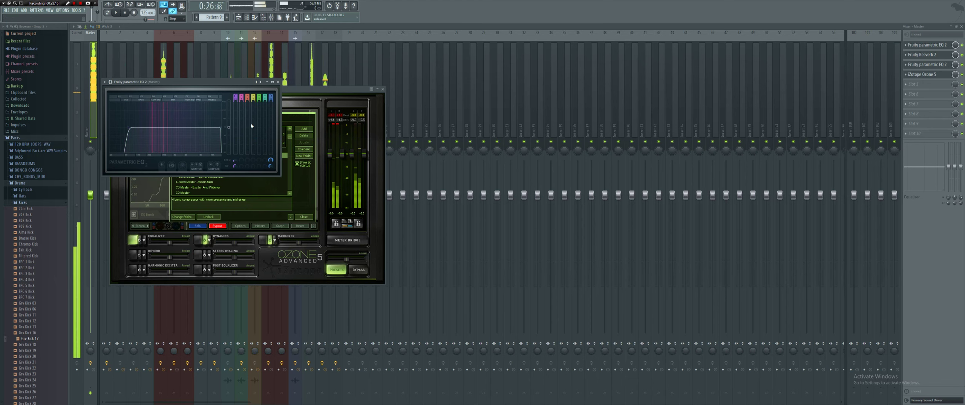
Shape the master's EQ Band 1 frequency and reverb wet level automation clips to peak at bar 17, auditioning the transition.
{"action": "left_click", "coordinate": [239, 18]}
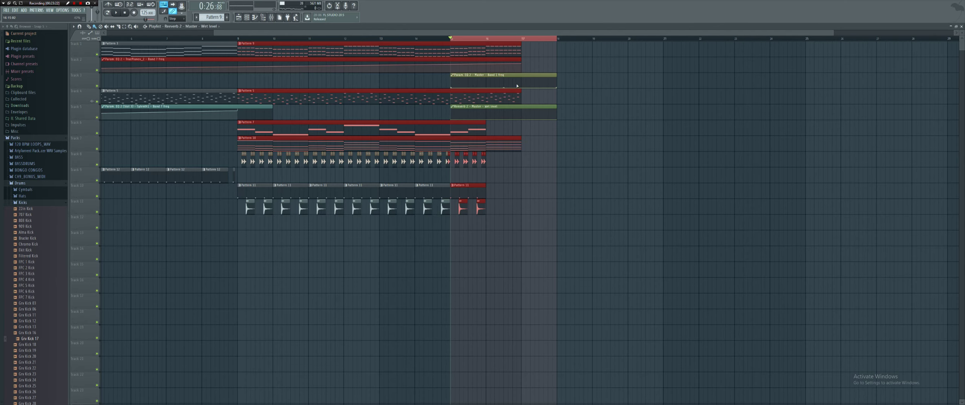
{"action": "left_click_drag", "start_coordinate": [522, 85], "coordinate": [523, 84]}
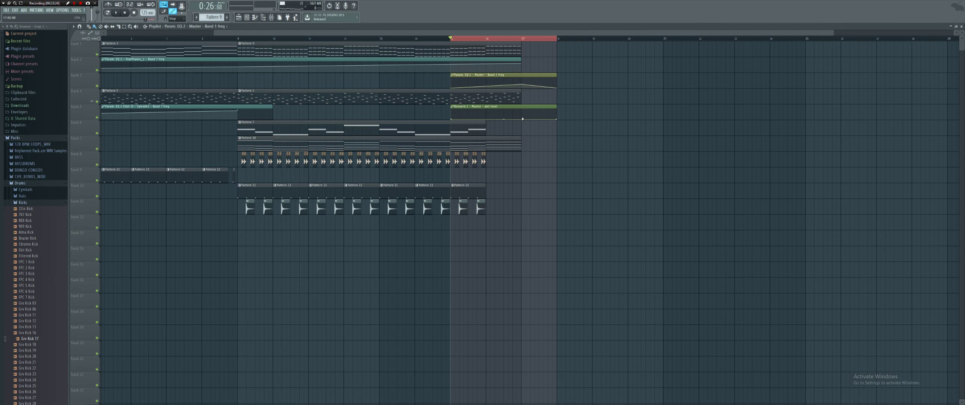
{"action": "key", "text": "space"}
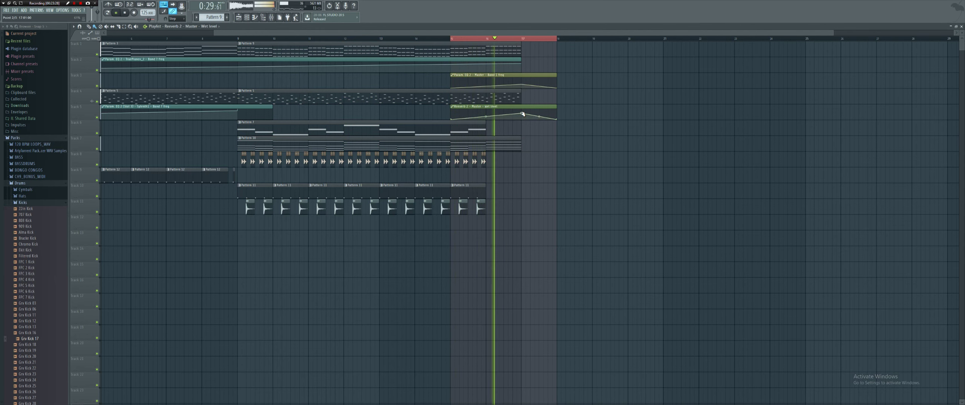
{"action": "left_click", "coordinate": [522, 83]}
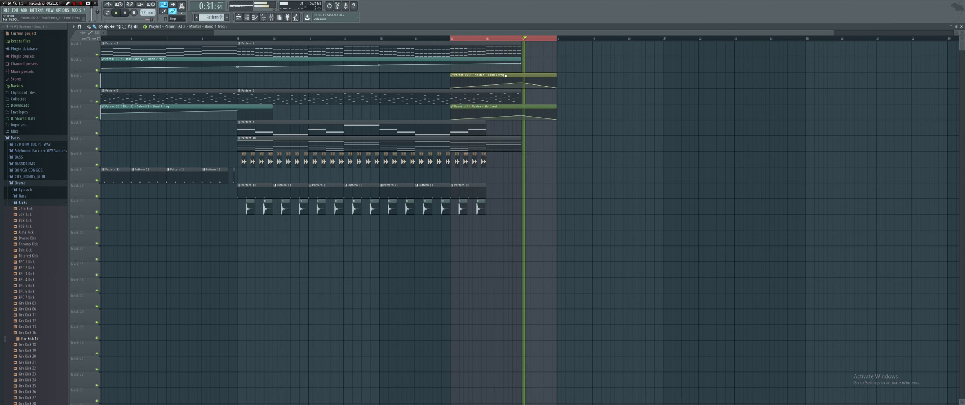
{"action": "key", "text": "space"}
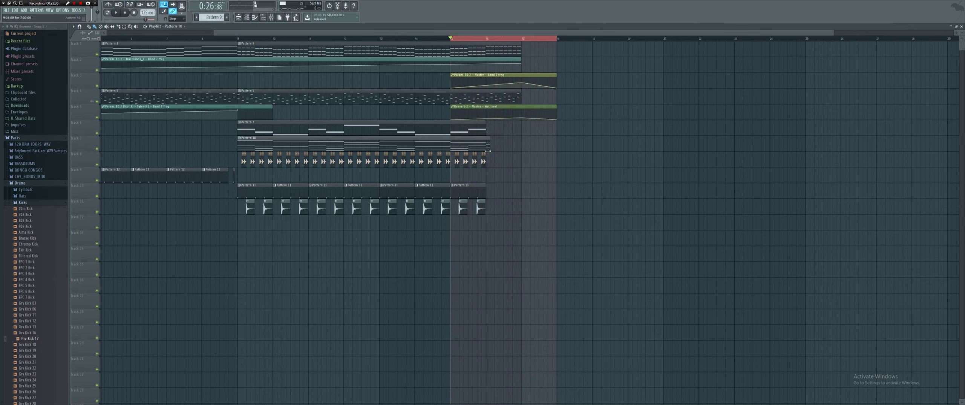
{"action": "key", "text": "space"}
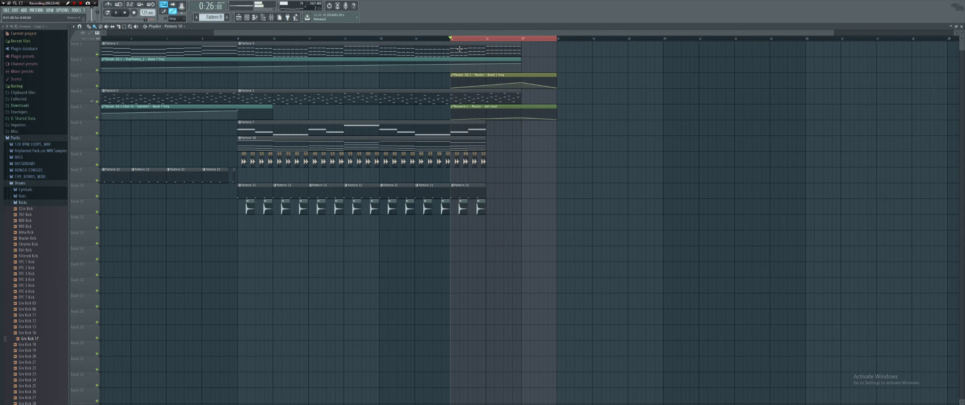
Move iZotope Ozone 5 down one slot on the master and insert Fruity Delay 2 in the freed fourth slot.
{"action": "left_click", "coordinate": [272, 18]}
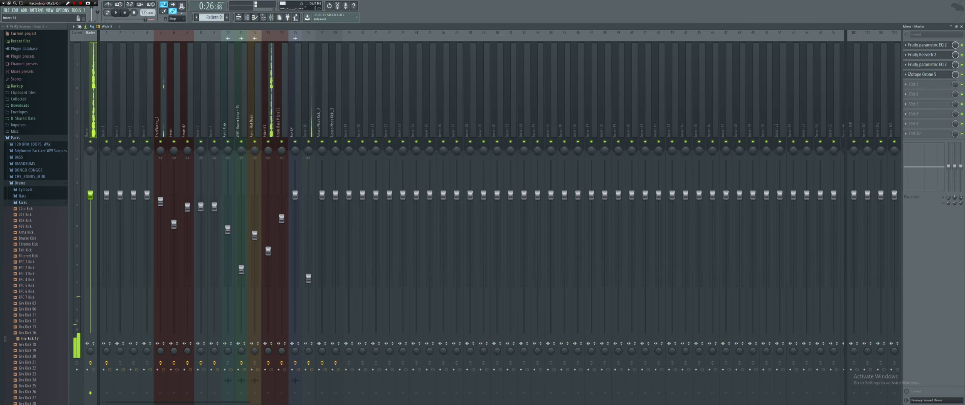
{"action": "left_click", "coordinate": [906, 76]}
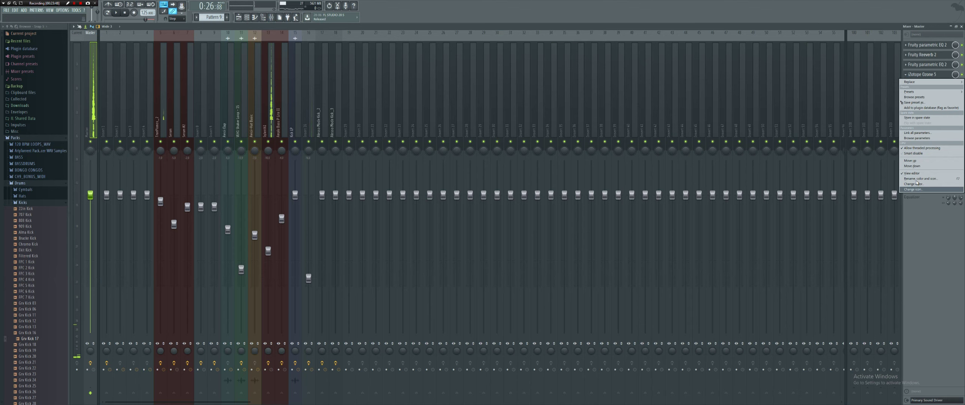
{"action": "left_click", "coordinate": [931, 179]}
{"action": "left_click", "coordinate": [917, 74]}
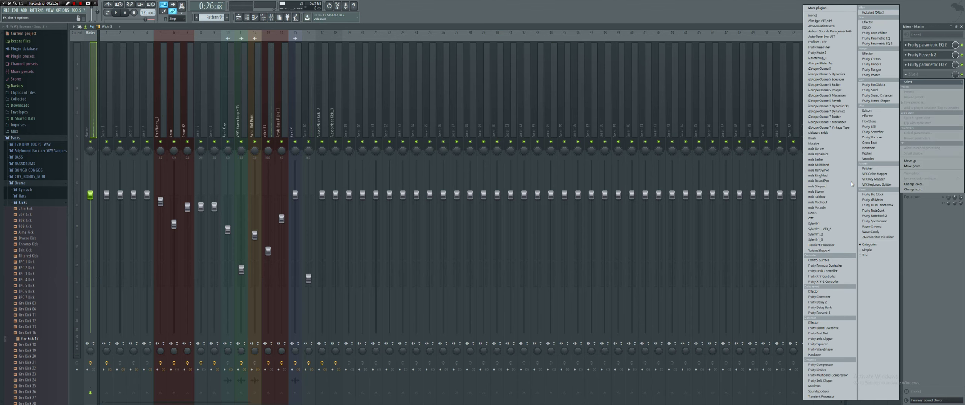
{"action": "left_click", "coordinate": [818, 302]}
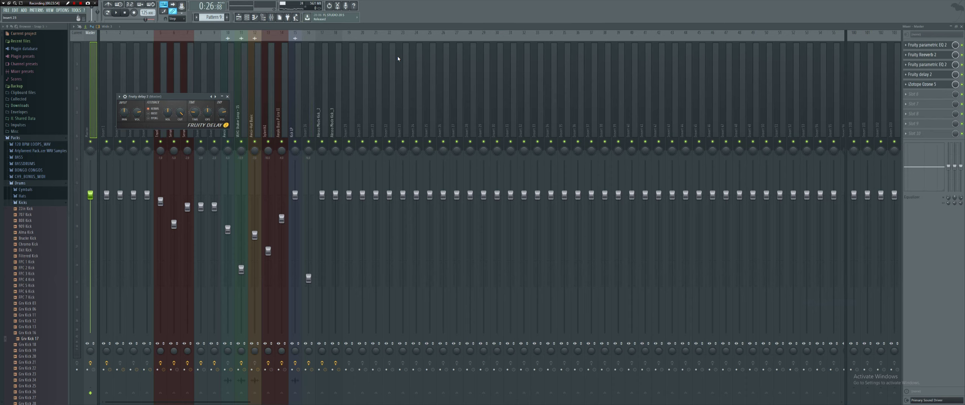
Create an automation clip for Fruity Delay 2's input volume and shape it to peak at bar 17.
{"action": "key", "text": "space"}
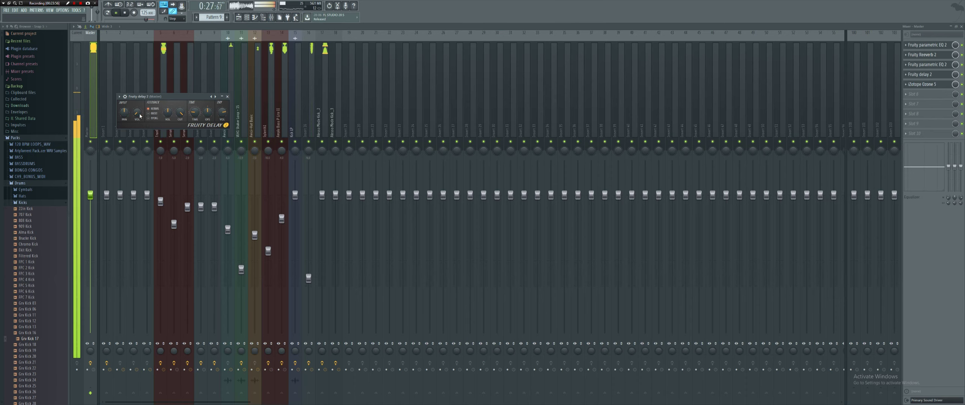
{"action": "right_click", "coordinate": [138, 113]}
{"action": "left_click", "coordinate": [162, 151]}
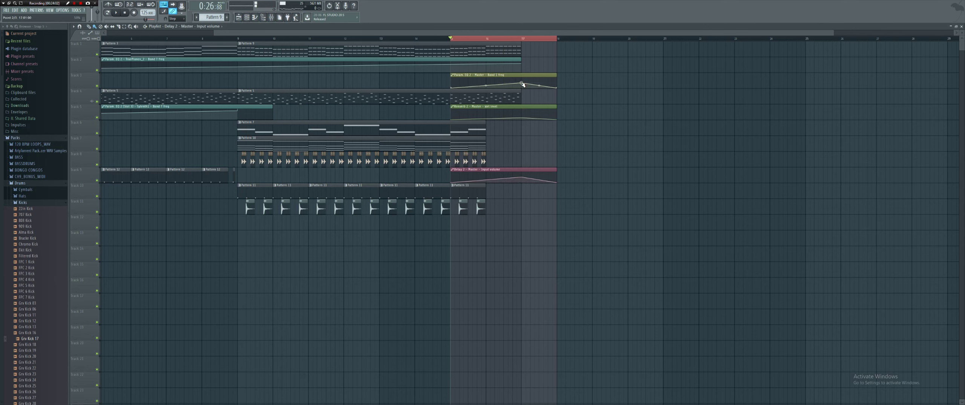
Lower the bar 17 peaks of the master EQ Band 1 frequency and delay input volume automation while auditioning the transition.
{"action": "key", "text": "space"}
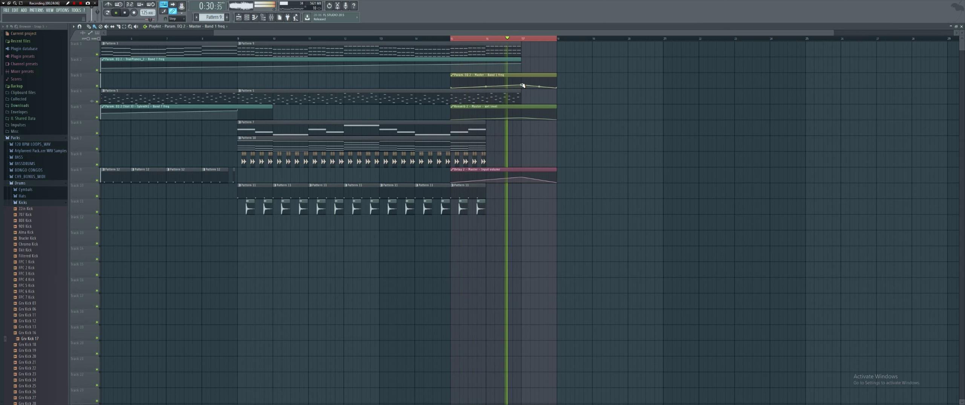
{"action": "key", "text": "space"}
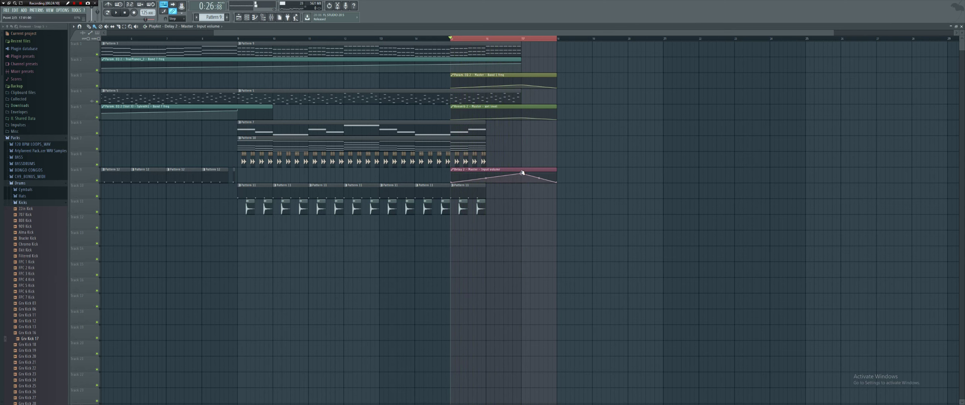
{"action": "left_click", "coordinate": [502, 39]}
{"action": "key", "text": "space"}
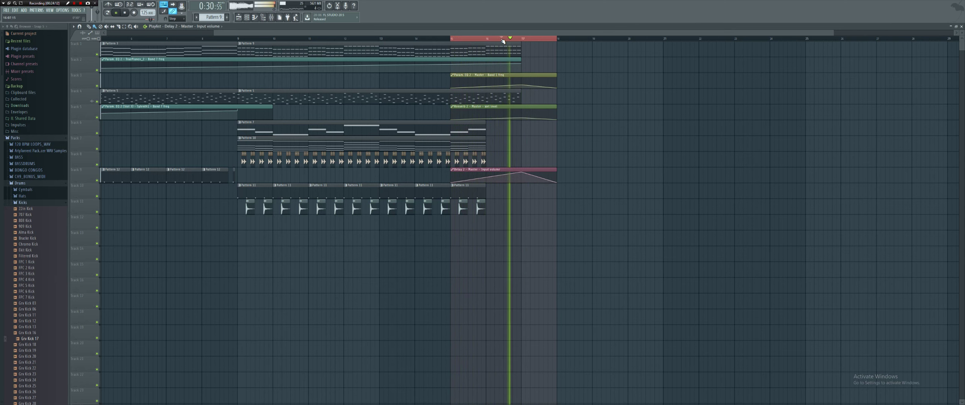
{"action": "left_click_drag", "start_coordinate": [522, 170], "coordinate": [522, 180]}
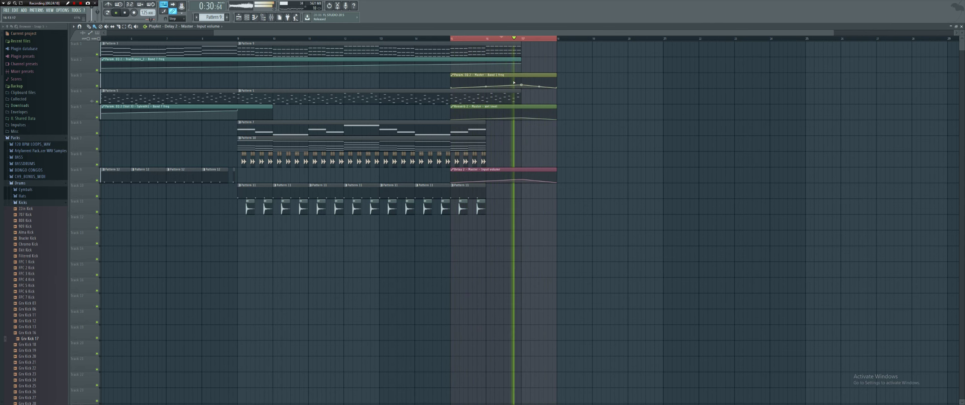
Make the TruePianos_2 Band 7 frequency automation fall from bar 15 to its end at bar 17.
{"action": "left_click", "coordinate": [521, 59]}
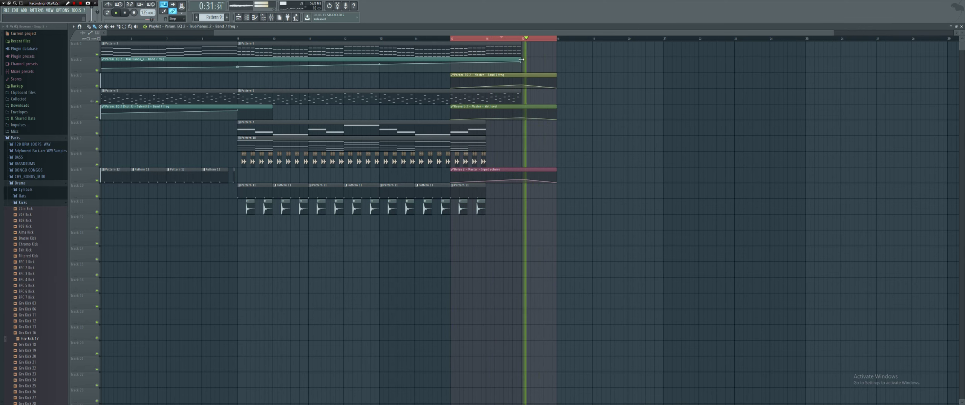
{"action": "key", "text": "space"}
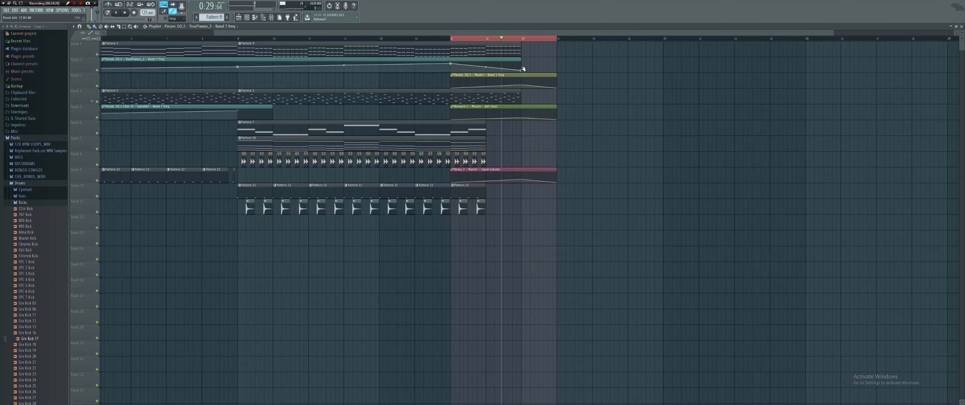
{"action": "key", "text": "space"}
Shorten the last pattern clip on Track 4 to end at bar 16 and audition the section from bar 15.
{"action": "left_click_drag", "start_coordinate": [521, 93], "coordinate": [489, 101]}
{"action": "left_click", "coordinate": [447, 39]}
{"action": "key", "text": "space"}
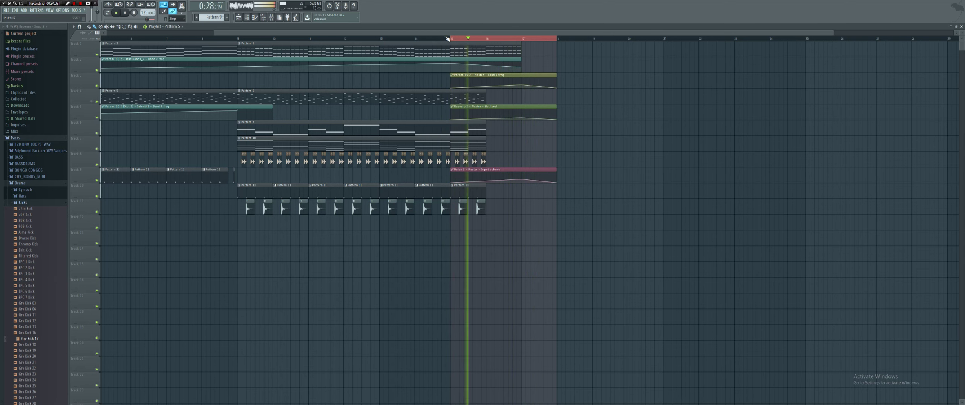
{"action": "key", "text": "space"}
Audition the transition from bar 16 and trim the master EQ Band 1 frequency automation clip to end at bar 17.
{"action": "left_click", "coordinate": [491, 39]}
{"action": "key", "text": "space"}
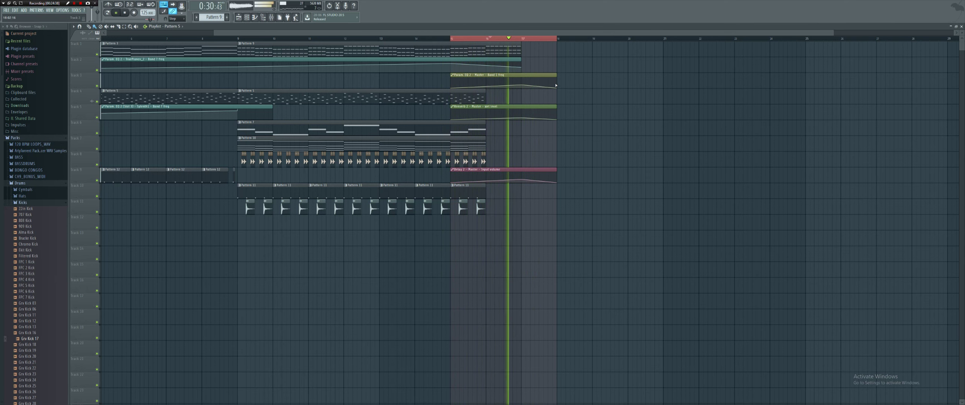
{"action": "key", "text": "space"}
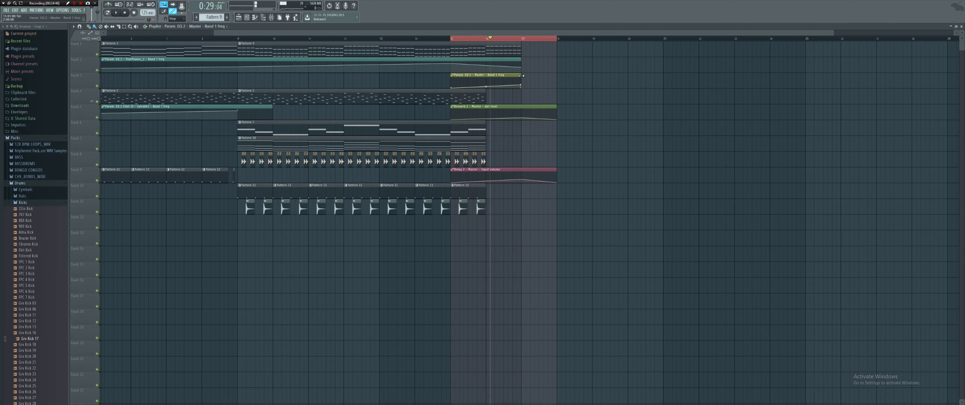
Extend the master EQ Band 1 frequency automation clip to about bar 18 while auditioning the transition.
{"action": "key", "text": "space"}
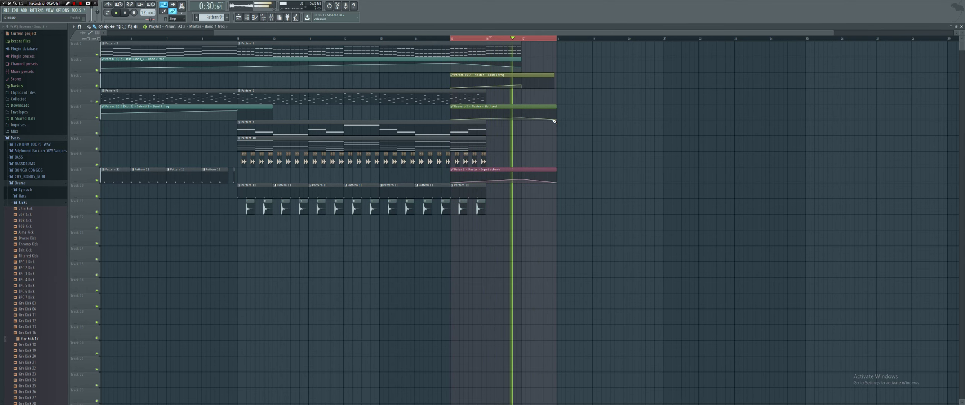
{"action": "key", "text": "space"}
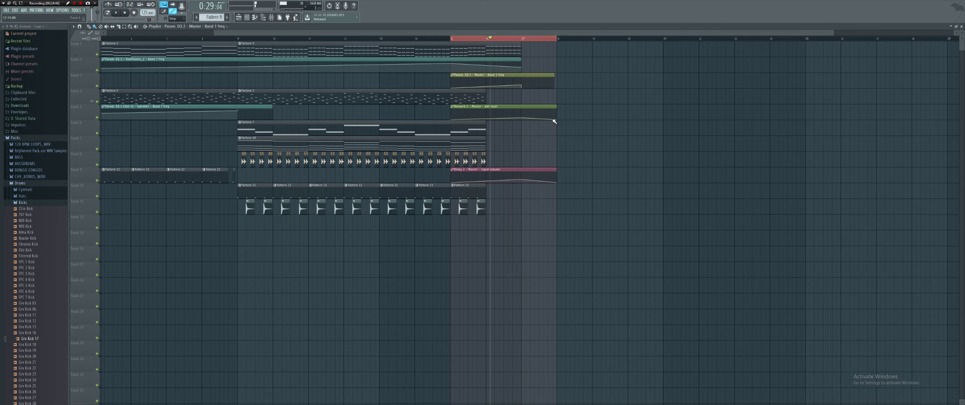
Switch to File Explorer, search the Desktop for "thunderboom" and preview JR1 - Thunderboom.wav and MrA16_Thunderboom_02.mp3.
{"action": "key", "text": "alt+Tab"}
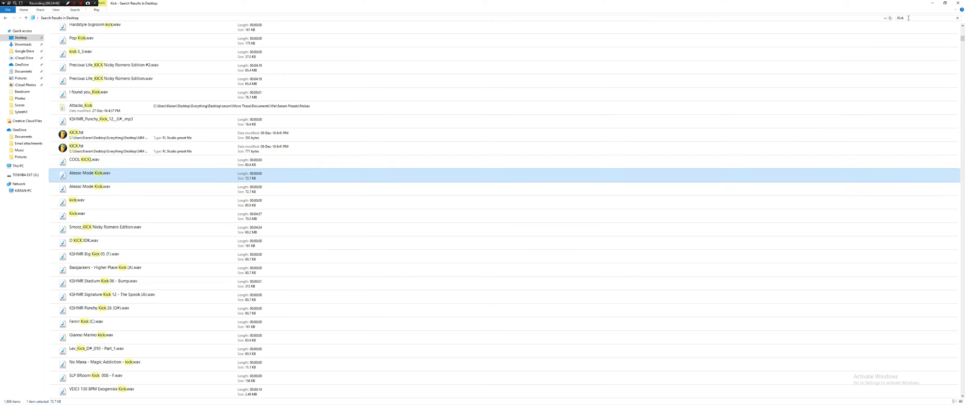
{"action": "left_click", "coordinate": [908, 18]}
{"action": "type", "text": "thunderboom"}
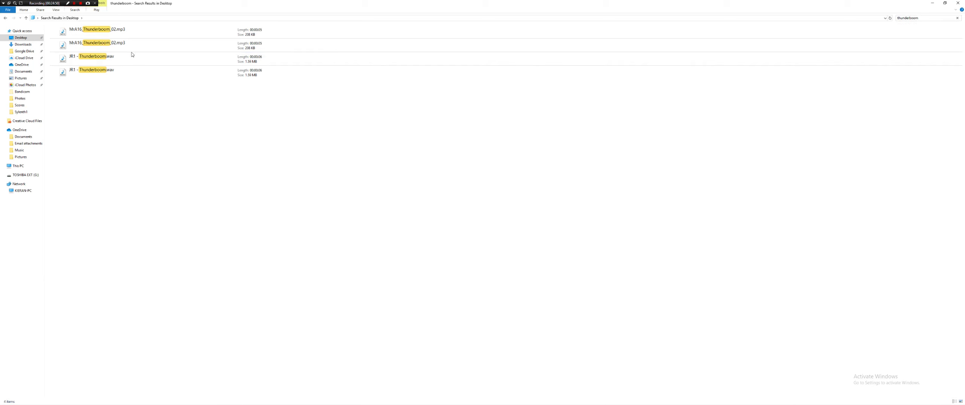
{"action": "double_click", "coordinate": [81, 57]}
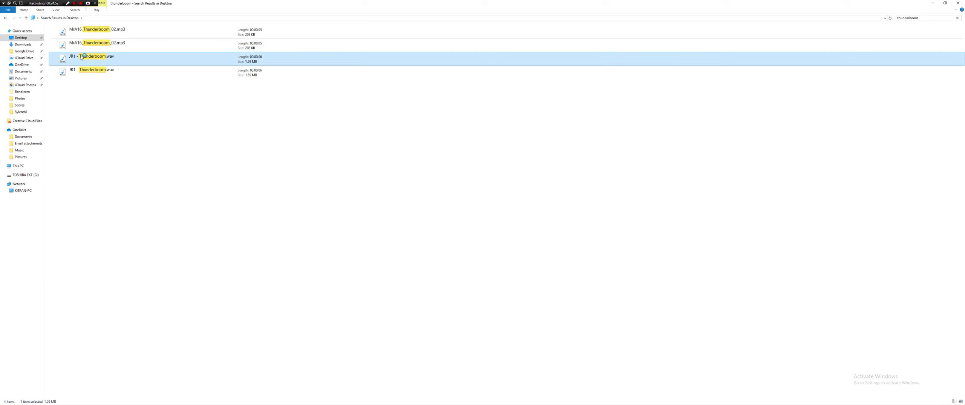
{"action": "double_click", "coordinate": [95, 48]}
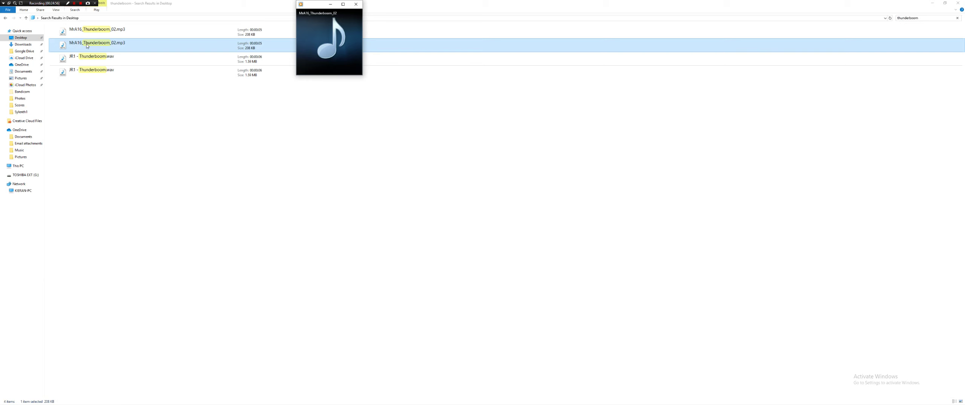
Add MrA16_Thunderboom_02.mp3 to the FL Studio playlist on Track 11 with its peak at bar 17.
{"action": "key", "text": "alt+Tab"}
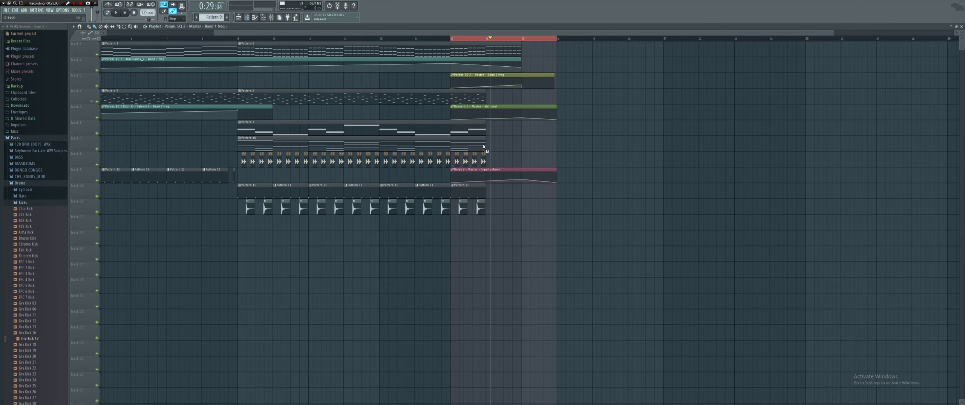
{"action": "left_click_drag", "start_coordinate": [503, 152], "coordinate": [491, 231]}
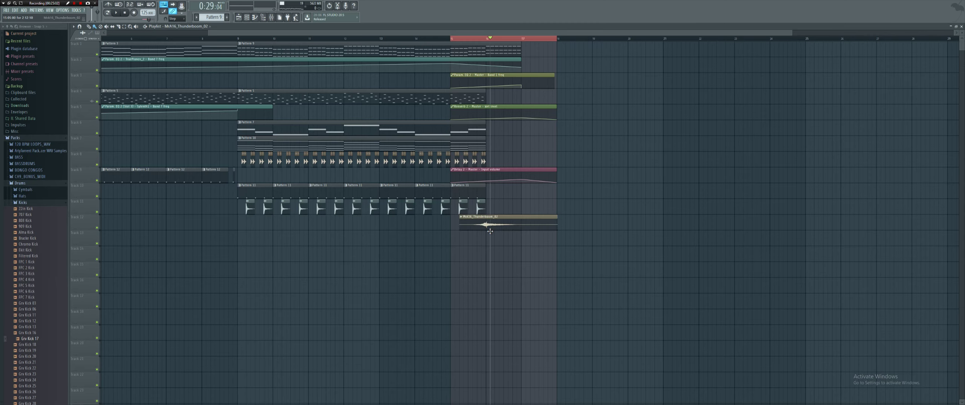
{"action": "scroll", "coordinate": [490, 232], "scroll_direction": "up", "scroll_amount": 4}
{"action": "left_click_drag", "start_coordinate": [492, 226], "coordinate": [637, 221]}
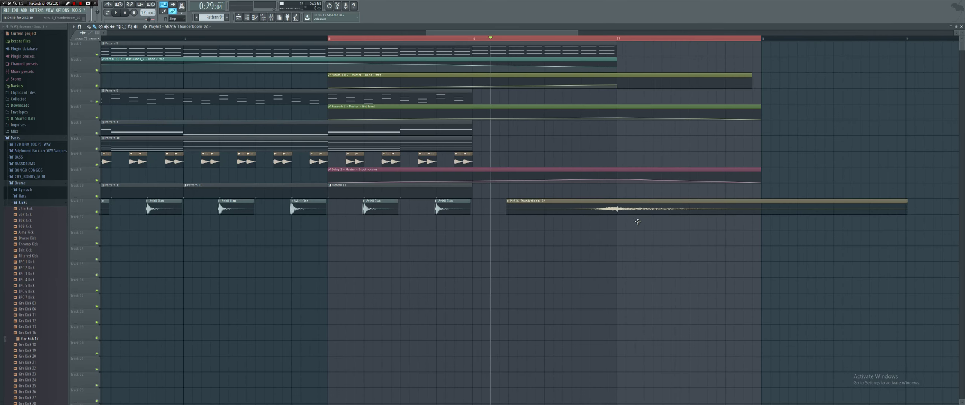
Audition the thunderboom in the transition, and clear the time selection by setting the playback position just after bar 16.
{"action": "key", "text": "space"}
{"action": "scroll", "coordinate": [635, 223], "scroll_direction": "down", "scroll_amount": 4}
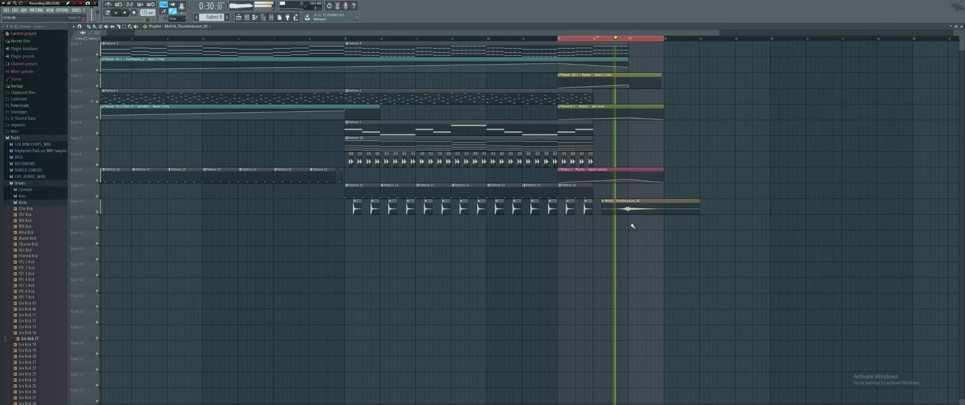
{"action": "key", "text": "space"}
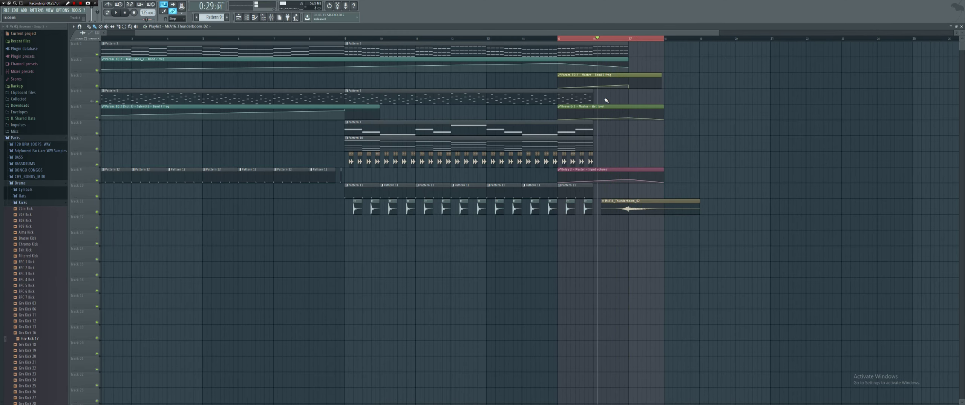
{"action": "key", "text": "space"}
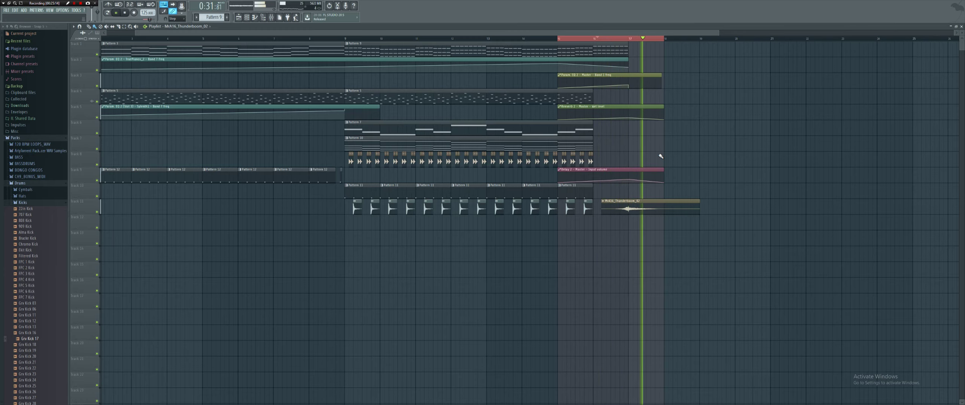
{"action": "key", "text": "space"}
{"action": "left_click", "coordinate": [604, 39]}
Search the Desktop in File Explorer for "fx crash" and place FX Crash-24b_1.wav on playlist Track 12, peaking around bar 17.
{"action": "key", "text": "alt+Tab"}
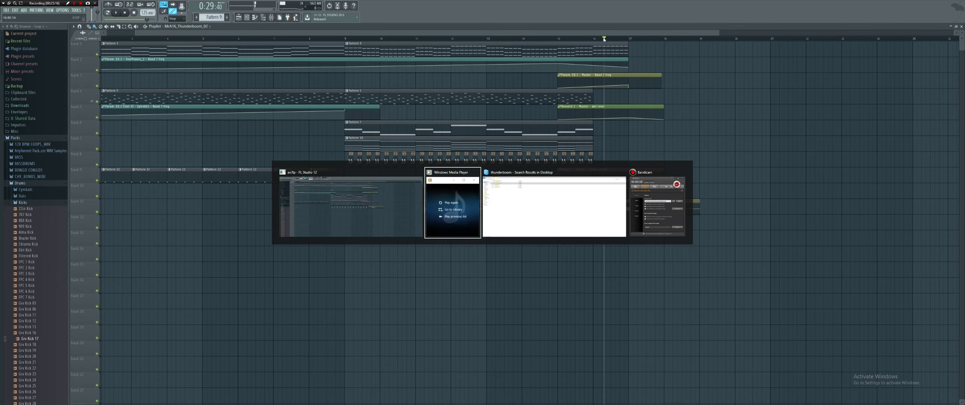
{"action": "key", "text": "alt+Tab"}
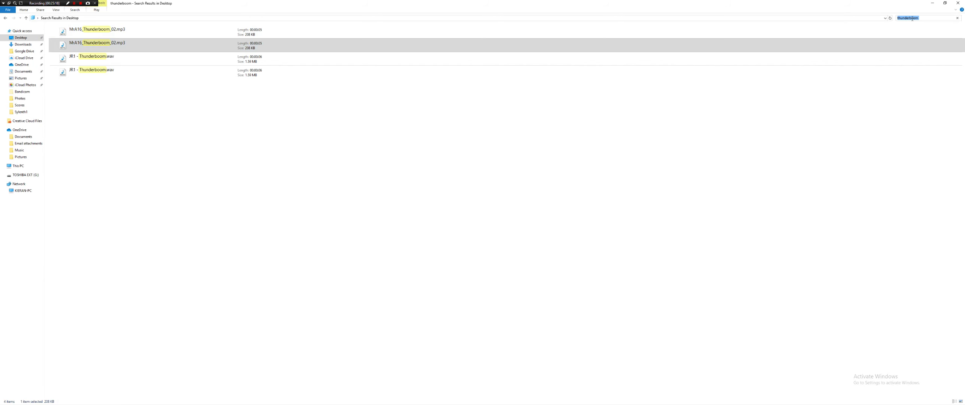
{"action": "left_click", "coordinate": [913, 18]}
{"action": "type", "text": "fx"}
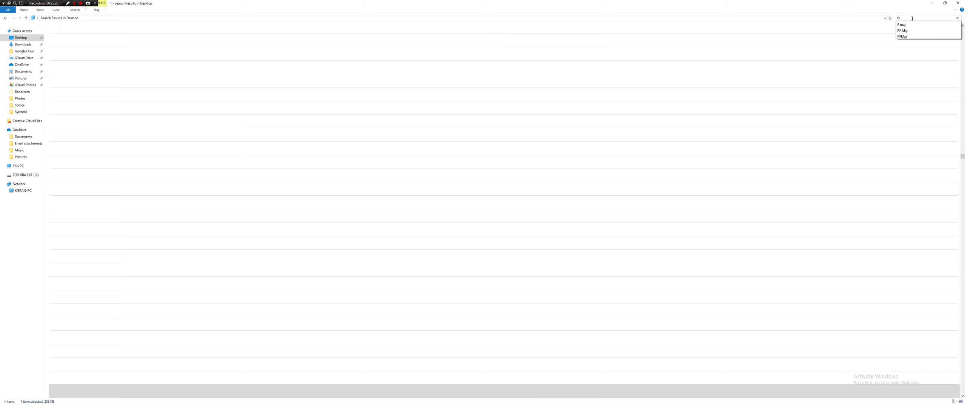
{"action": "type", "text": " crash"}
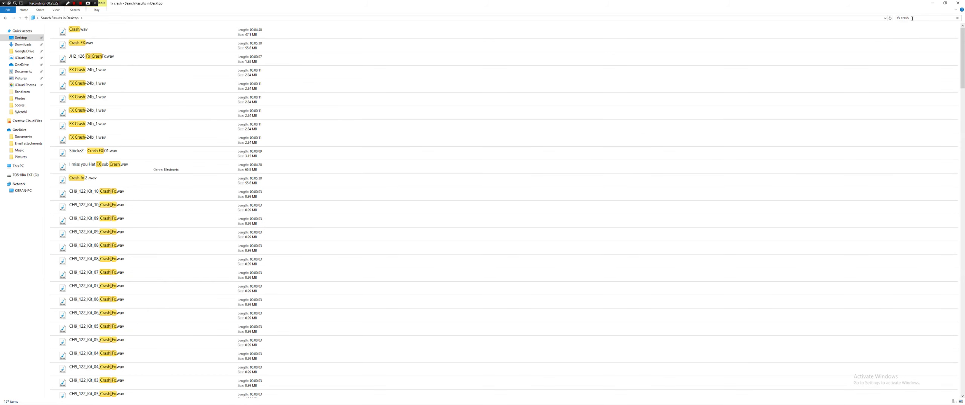
{"action": "left_click_drag", "start_coordinate": [88, 83], "coordinate": [607, 226]}
{"action": "key", "text": "alt+Tab"}
{"action": "scroll", "coordinate": [641, 258], "scroll_direction": "up", "scroll_amount": 4}
Route the FX crash clip to its own mixer track and lower that track's volume during playback.
{"action": "double_click", "coordinate": [609, 227]}
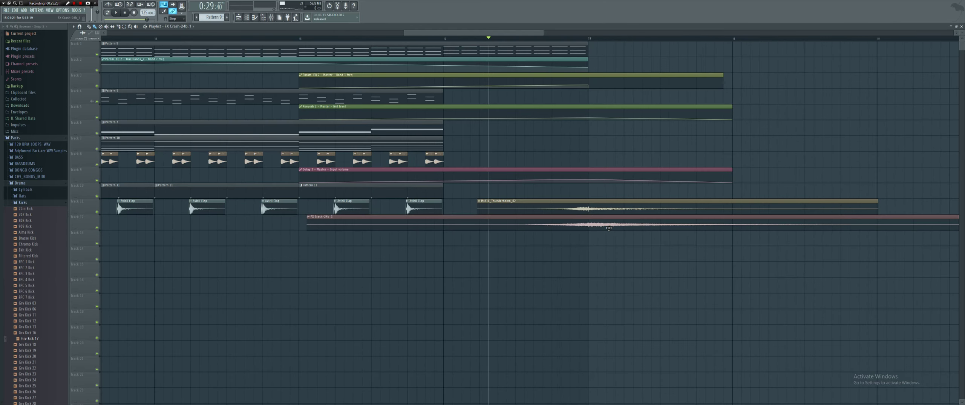
{"action": "left_click", "coordinate": [276, 119]}
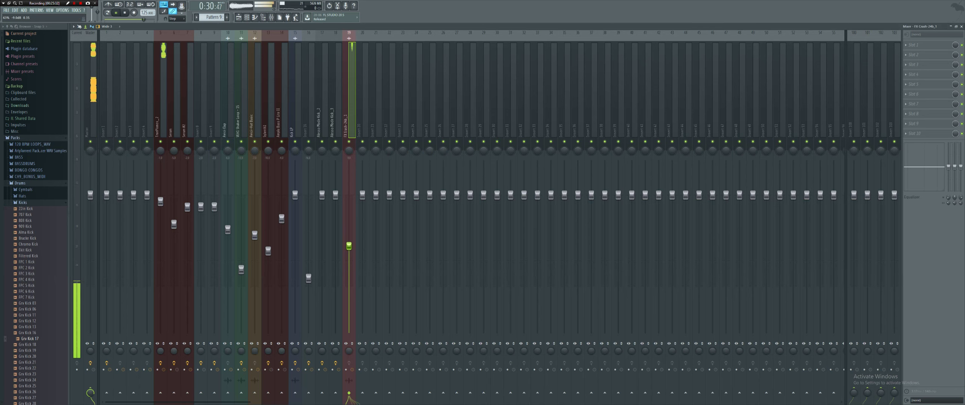
{"action": "left_click_drag", "start_coordinate": [349, 247], "coordinate": [349, 286]}
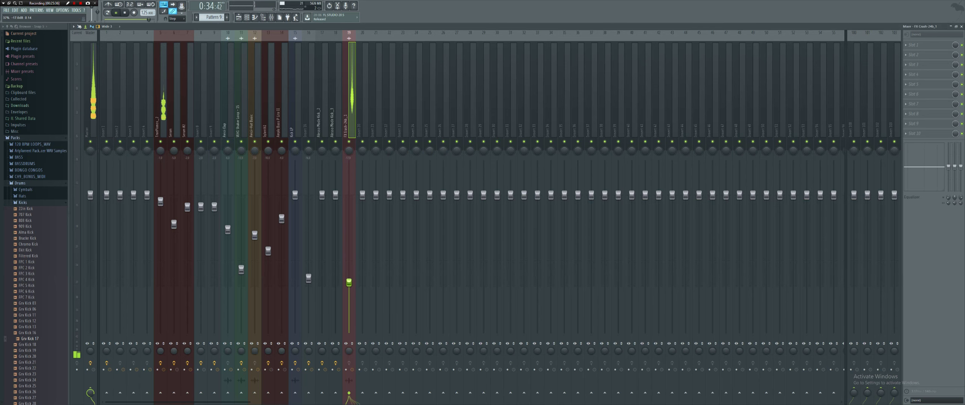
Delete the delay input volume automation clip on playlist Track 9 and audition the transition without it.
{"action": "left_click", "coordinate": [242, 18]}
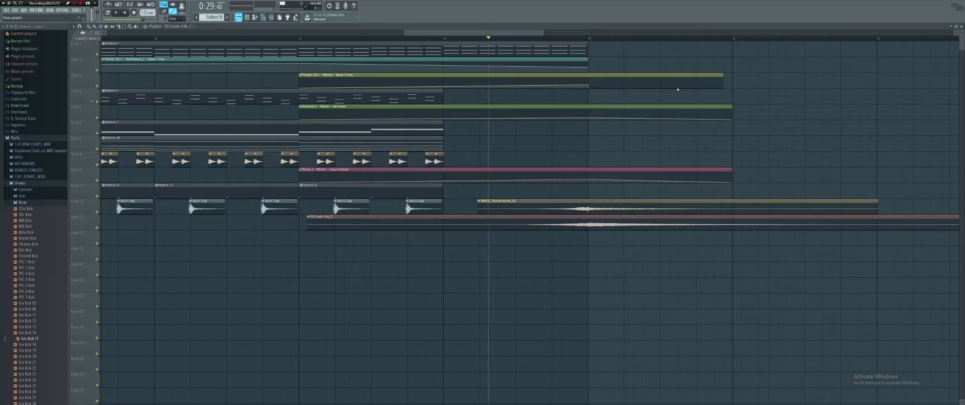
{"action": "right_click", "coordinate": [601, 173]}
{"action": "key", "text": "space"}
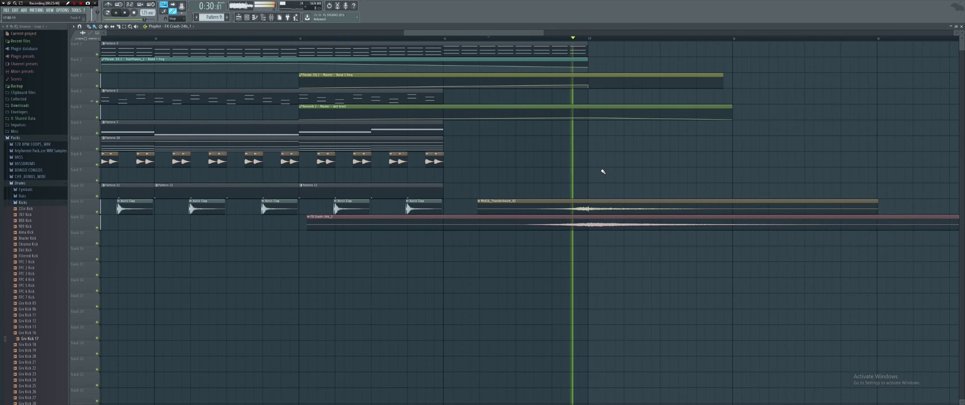
{"action": "scroll", "coordinate": [597, 166], "scroll_direction": "down", "scroll_amount": 4}
{"action": "key", "text": "space"}
Search the Desktop in File Explorer for "thunder" and preview DMOR_70_Drums_Thunder.wav, MrA16_Thunderboom_02.mp3 and RP_ThundersLick_E_140.wav.
{"action": "key", "text": "alt+Tab"}
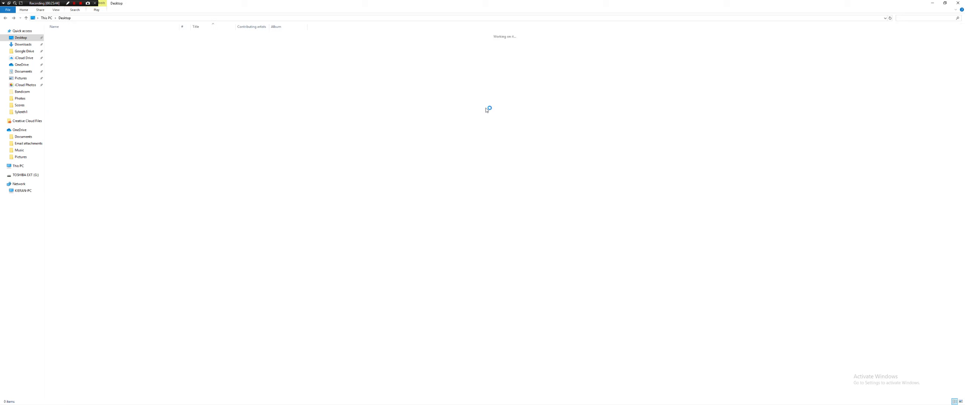
{"action": "left_click", "coordinate": [909, 24]}
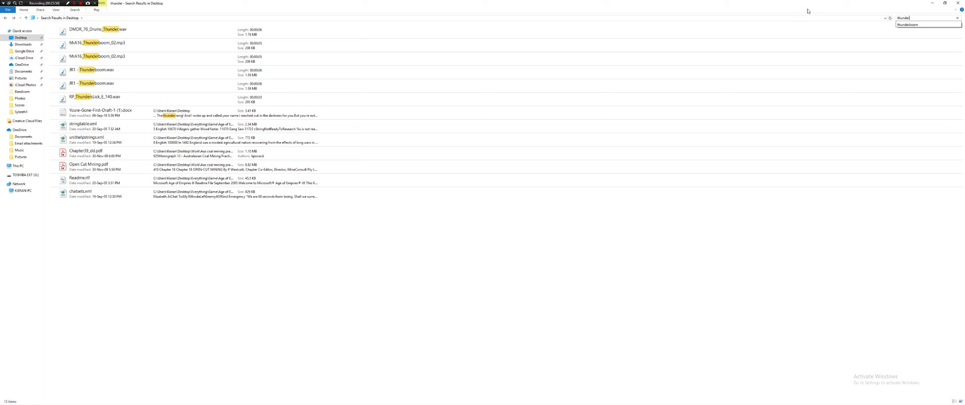
{"action": "double_click", "coordinate": [92, 33]}
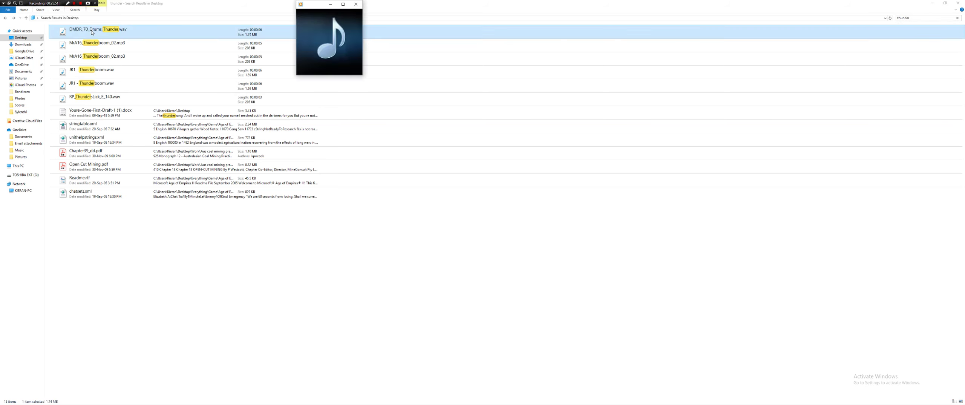
{"action": "left_click", "coordinate": [100, 48]}
{"action": "double_click", "coordinate": [100, 48]}
{"action": "key", "text": "alt+Tab"}
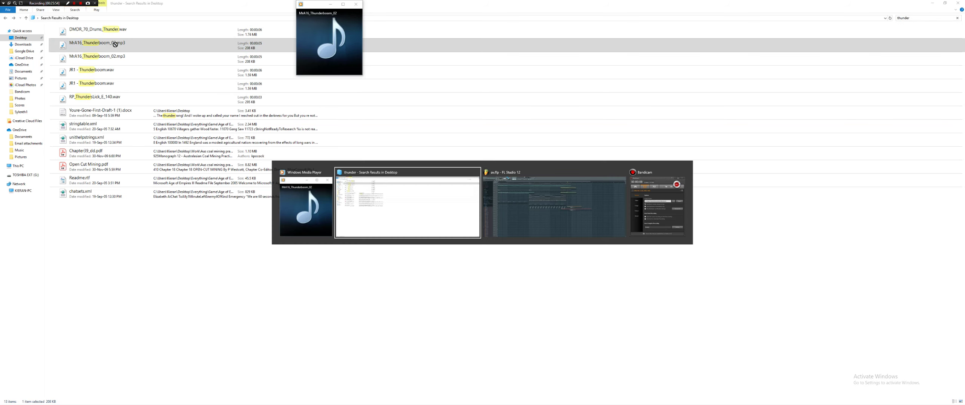
{"action": "double_click", "coordinate": [109, 98]}
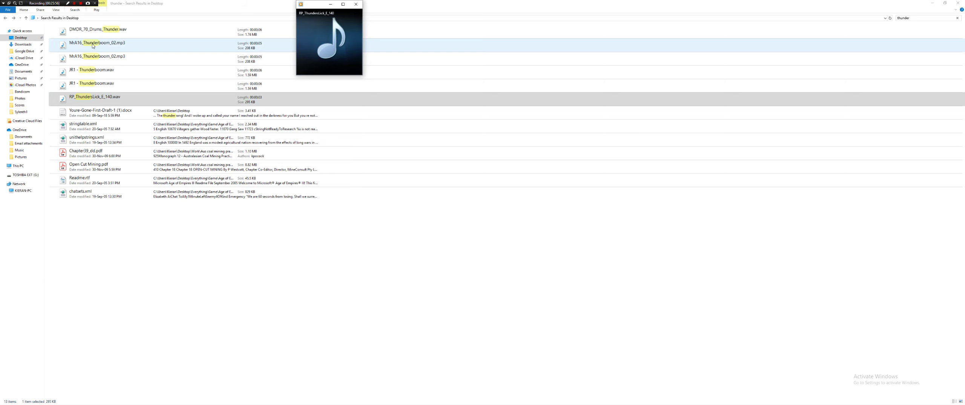
Place JR1 - Thunderboom.wav on playlist Track 13 with its peak at bar 17 and audition the layered impact.
{"action": "left_click_drag", "start_coordinate": [96, 46], "coordinate": [572, 177]}
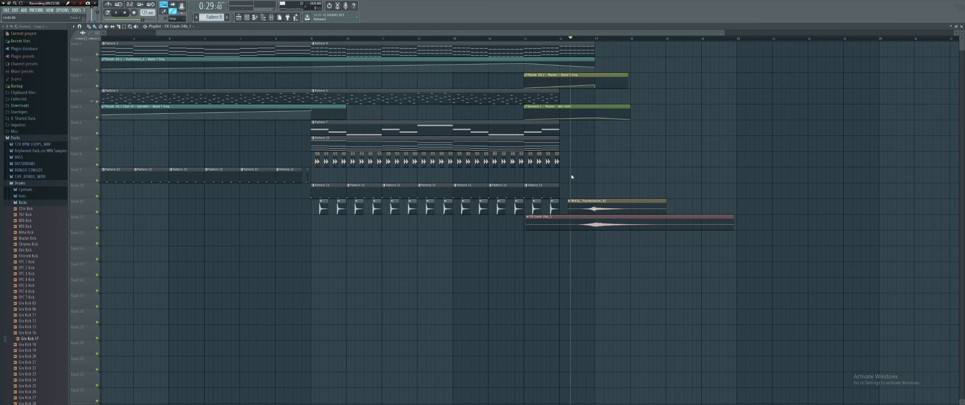
{"action": "left_click", "coordinate": [544, 263]}
{"action": "key", "text": "alt+Tab"}
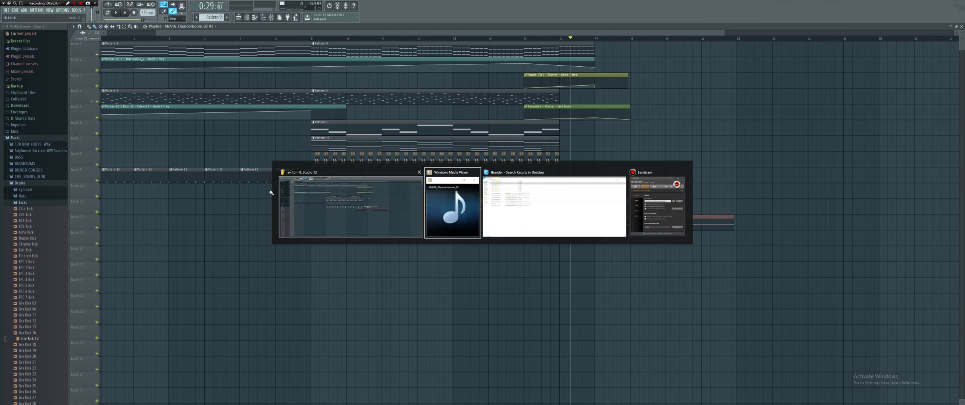
{"action": "key", "text": "alt+Tab"}
{"action": "left_click_drag", "start_coordinate": [97, 85], "coordinate": [575, 237]}
{"action": "key", "text": "alt+Tab"}
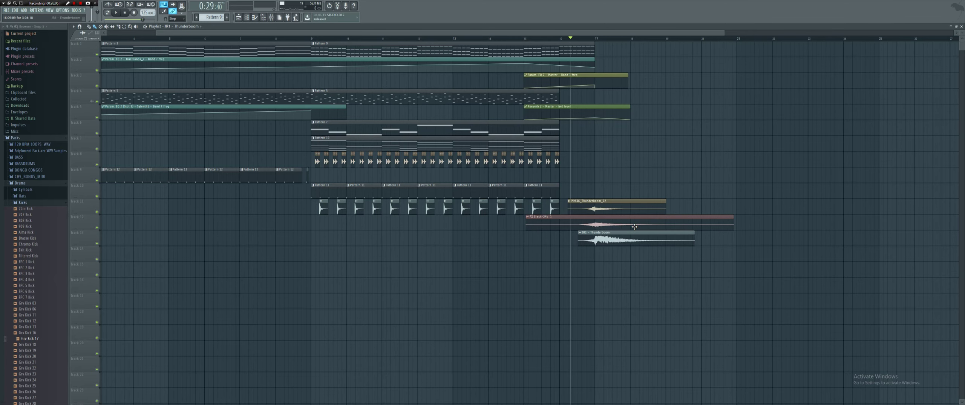
{"action": "key", "text": "space"}
{"action": "scroll", "coordinate": [630, 232], "scroll_direction": "up", "scroll_amount": 4}
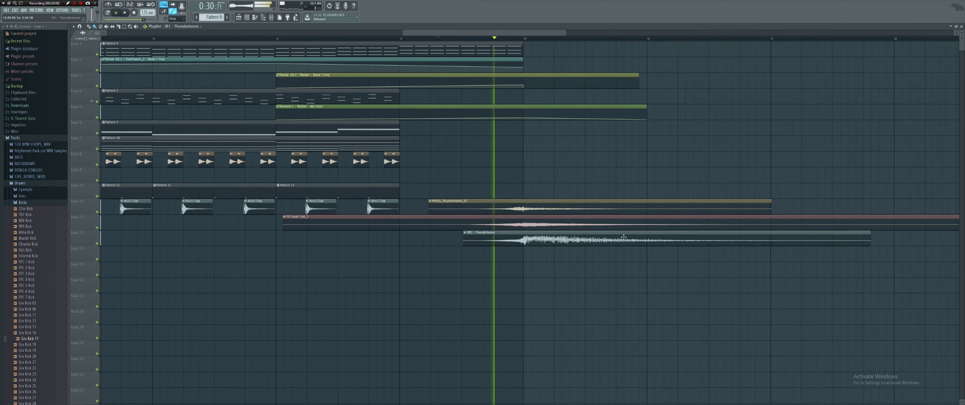
{"action": "key", "text": "space"}
Move the MrA16_Thunderboom_02 clip to Track 12 with its peak at bar 9 and audition from about bar 8.
{"action": "scroll", "coordinate": [518, 212], "scroll_direction": "down", "scroll_amount": 4}
{"action": "left_click_drag", "start_coordinate": [518, 212], "coordinate": [262, 236]}
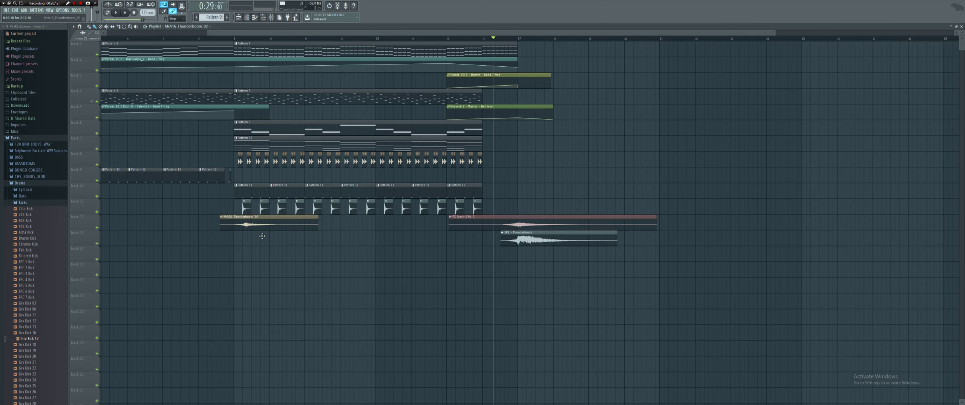
{"action": "left_click", "coordinate": [203, 38]}
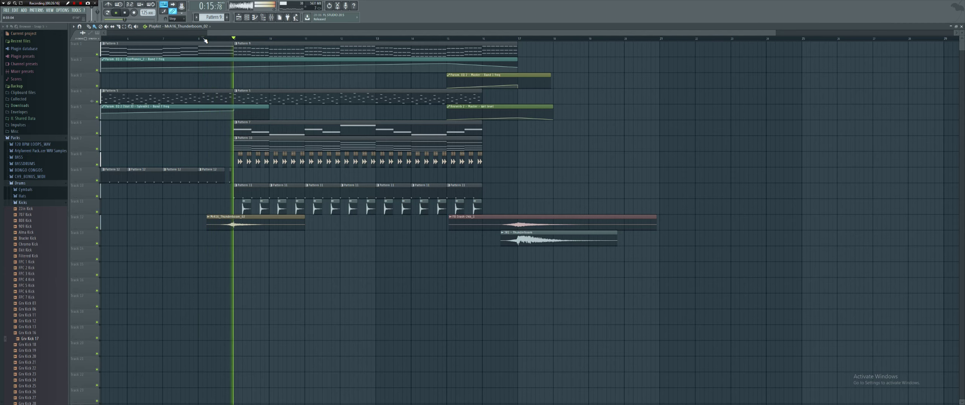
{"action": "scroll", "coordinate": [415, 217], "scroll_direction": "down", "scroll_amount": 2}
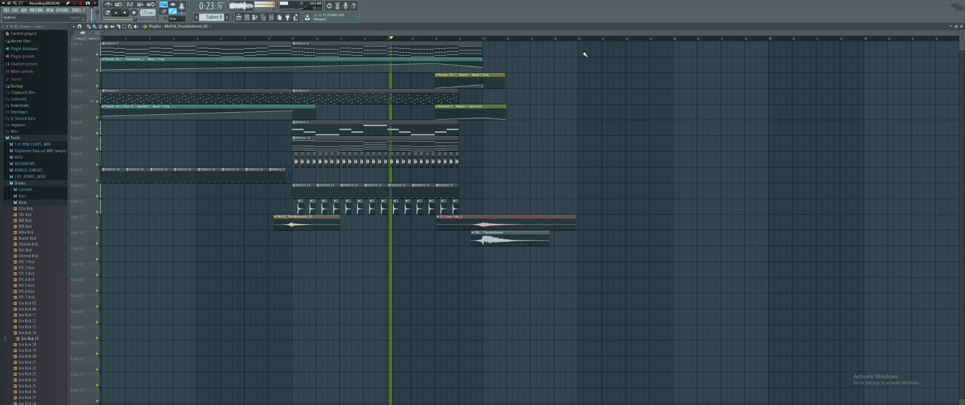
Search the Desktop in File Explorer for "sweep" and preview Sweep Down 3.wav, DHS_Sweep Effect 3.wav and Long Sweep.wav.
{"action": "key", "text": "alt+Tab"}
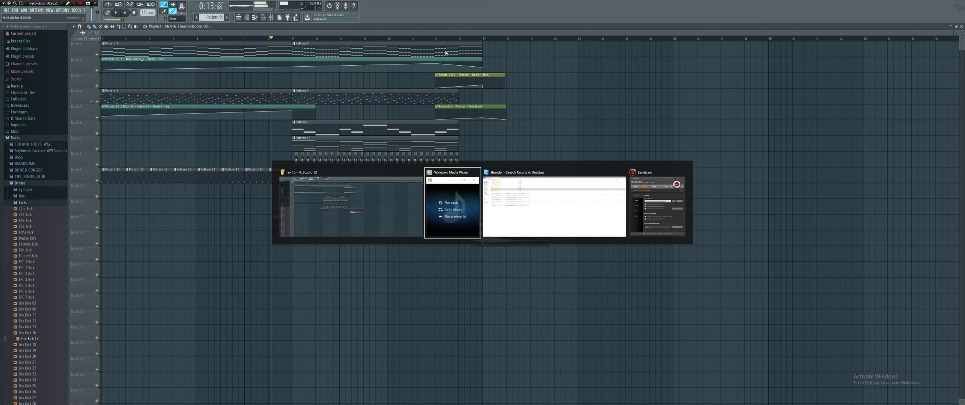
{"action": "left_click", "coordinate": [906, 18]}
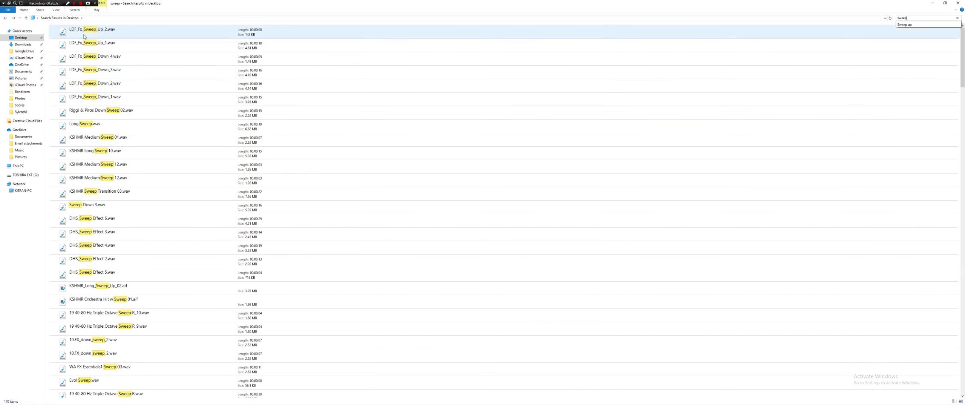
{"action": "double_click", "coordinate": [83, 206]}
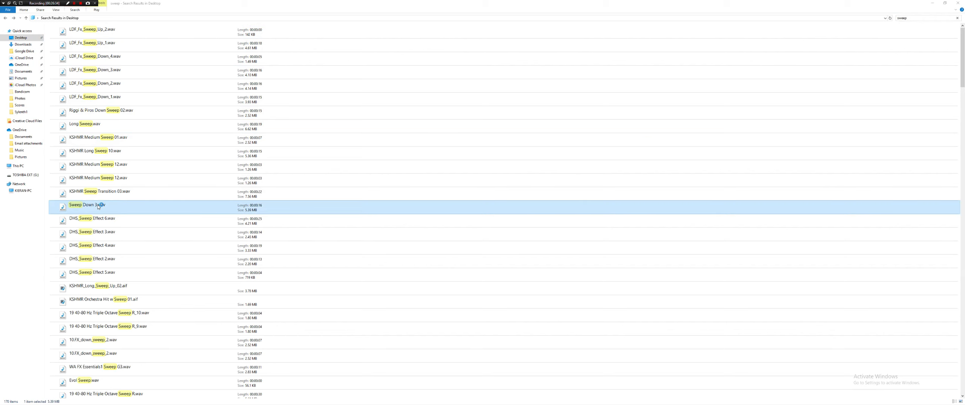
{"action": "double_click", "coordinate": [89, 232]}
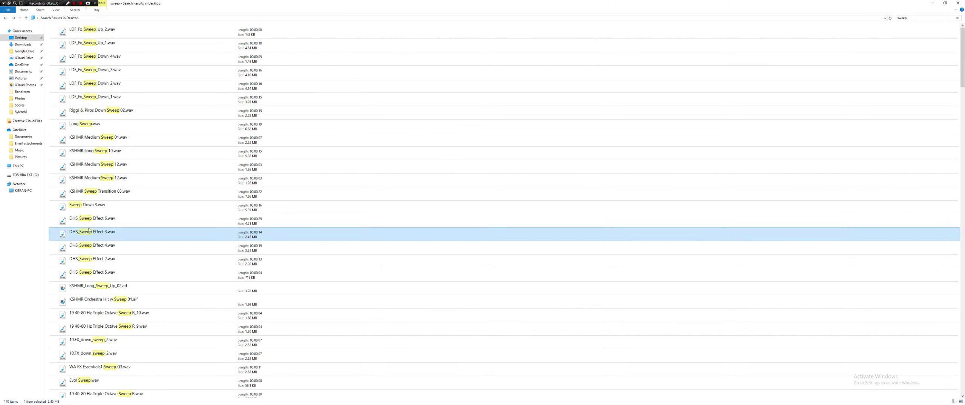
{"action": "double_click", "coordinate": [112, 128]}
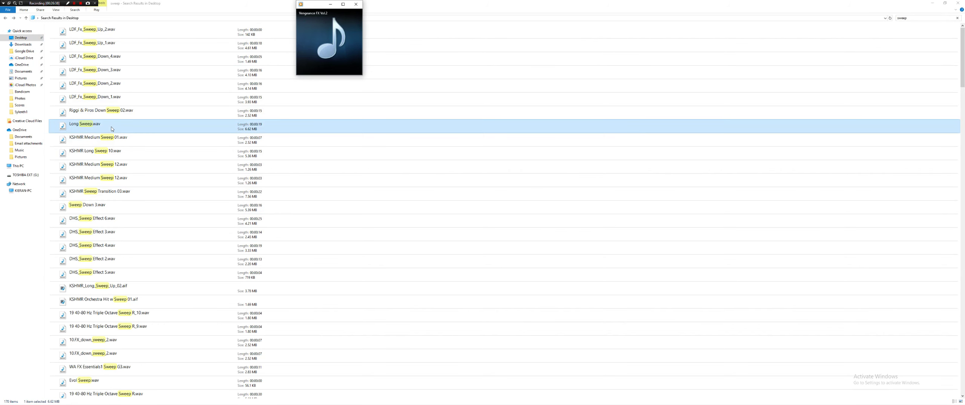
{"action": "mouse_move", "coordinate": [322, 65]}
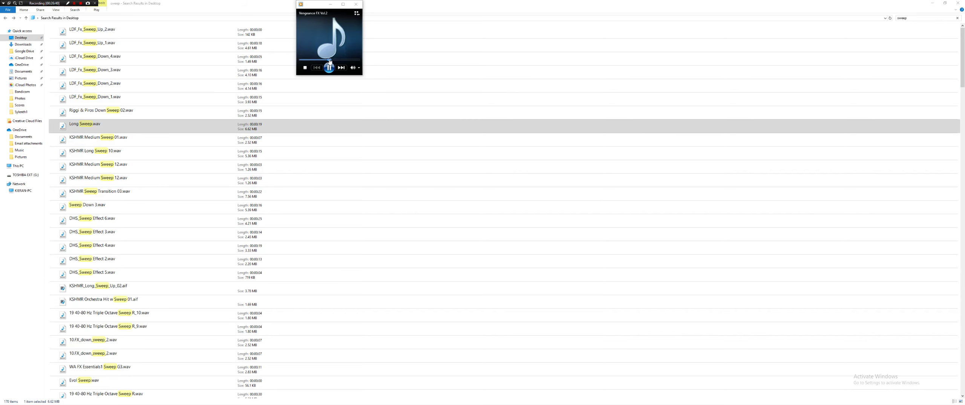
Place Long Sweep.wav on playlist Track 14 starting at bar 9 and shorten the clip to end around bar 17.
{"action": "key", "text": "alt+Tab"}
{"action": "left_click_drag", "start_coordinate": [82, 124], "coordinate": [335, 301]}
{"action": "left_click_drag", "start_coordinate": [294, 255], "coordinate": [362, 266]}
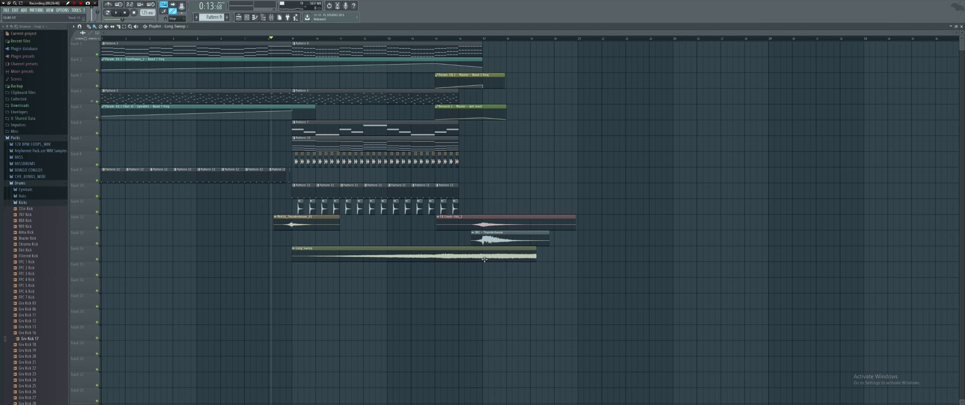
{"action": "left_click_drag", "start_coordinate": [535, 255], "coordinate": [514, 257]}
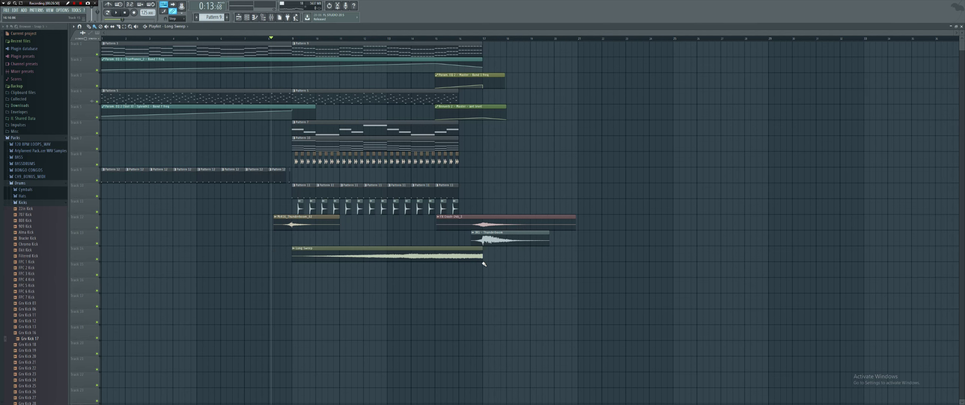
Set the Long Sweep clip's time-stretching mode to Auto and audition the sweep between bars 10 and 13.
{"action": "scroll", "coordinate": [486, 263], "scroll_direction": "up", "scroll_amount": 5}
{"action": "double_click", "coordinate": [476, 258]}
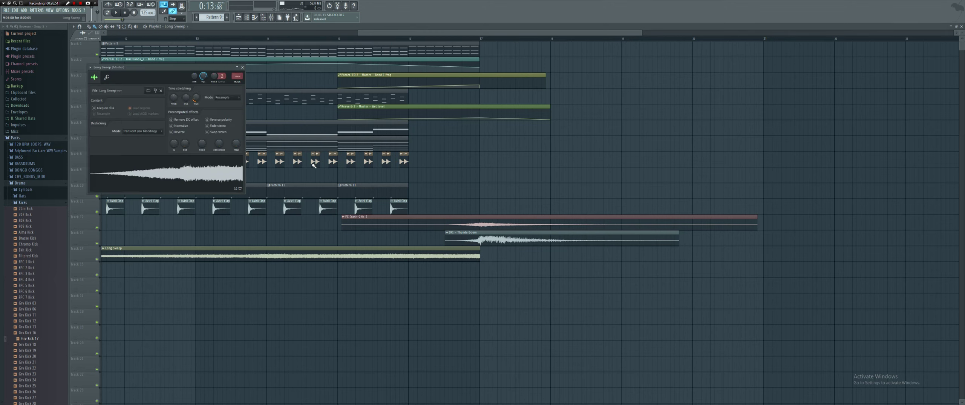
{"action": "right_click", "coordinate": [178, 97]}
{"action": "left_click", "coordinate": [184, 101]}
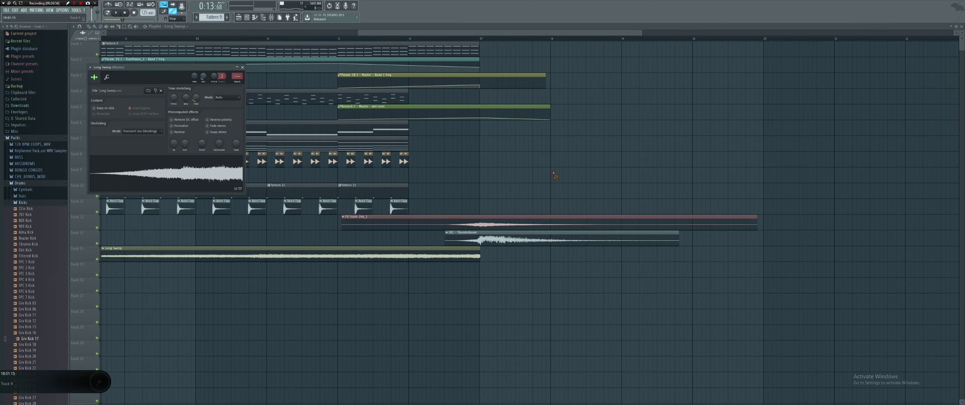
{"action": "key", "text": "Escape"}
{"action": "scroll", "coordinate": [248, 44], "scroll_direction": "down", "scroll_amount": 5}
{"action": "left_click", "coordinate": [313, 39]}
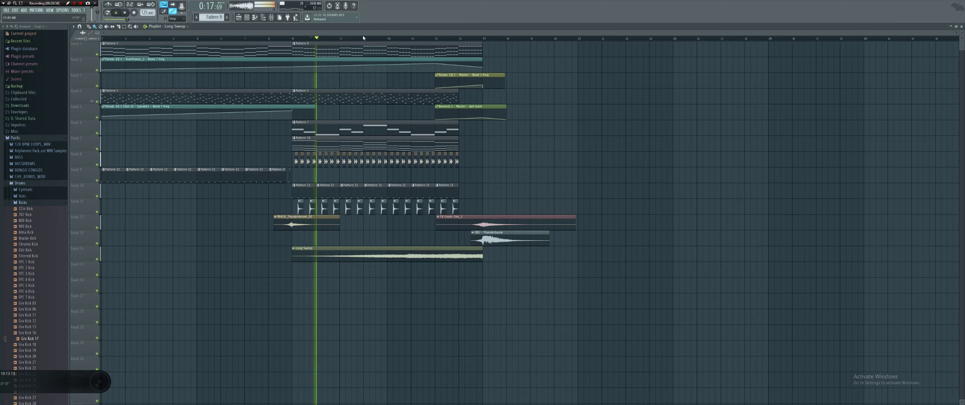
{"action": "left_click", "coordinate": [377, 39]}
Search the Desktop in File Explorer for "axwell" and place Axwell Riser.wav on playlist Track 15 starting at bar 9.
{"action": "key", "text": "alt+Tab"}
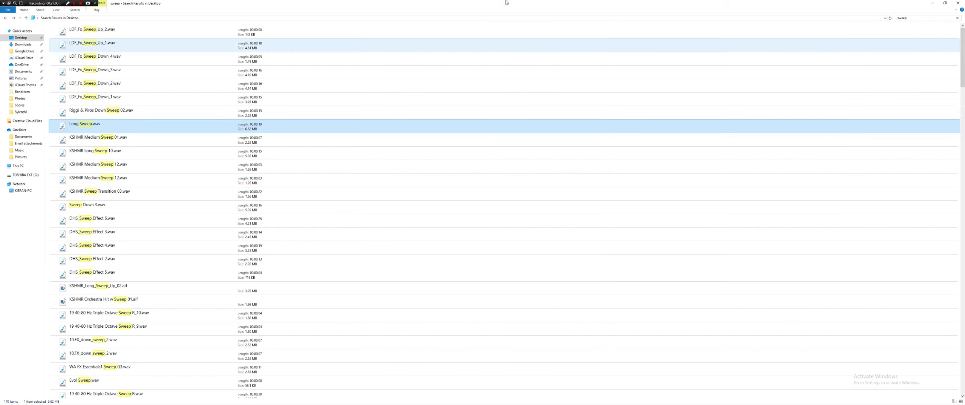
{"action": "left_click", "coordinate": [910, 18]}
{"action": "type", "text": "axwell"}
{"action": "key", "text": "Return"}
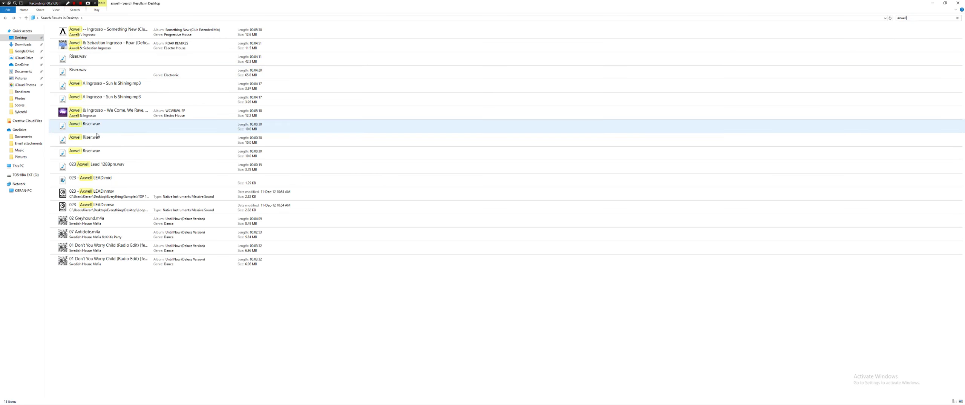
{"action": "left_click_drag", "start_coordinate": [85, 137], "coordinate": [339, 268]}
{"action": "key", "text": "space"}
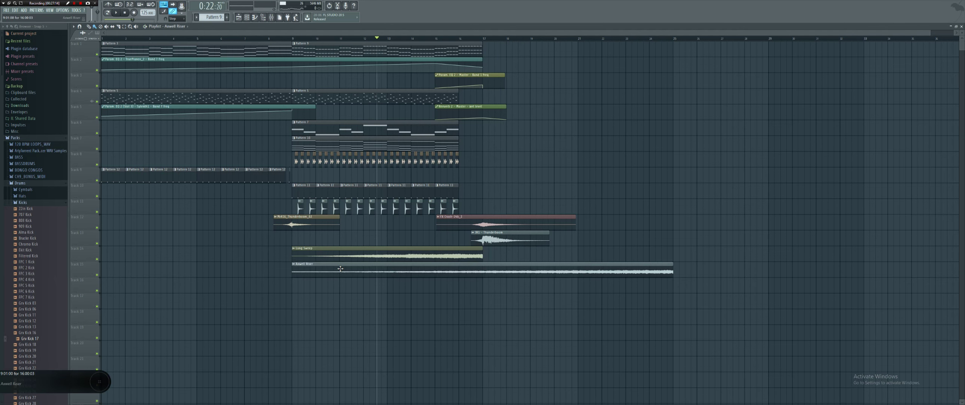
Shorten the Axwell Riser clip and align the ends of both it and the Long Sweep clip exactly to bar 17.
{"action": "left_click_drag", "start_coordinate": [674, 270], "coordinate": [488, 285]}
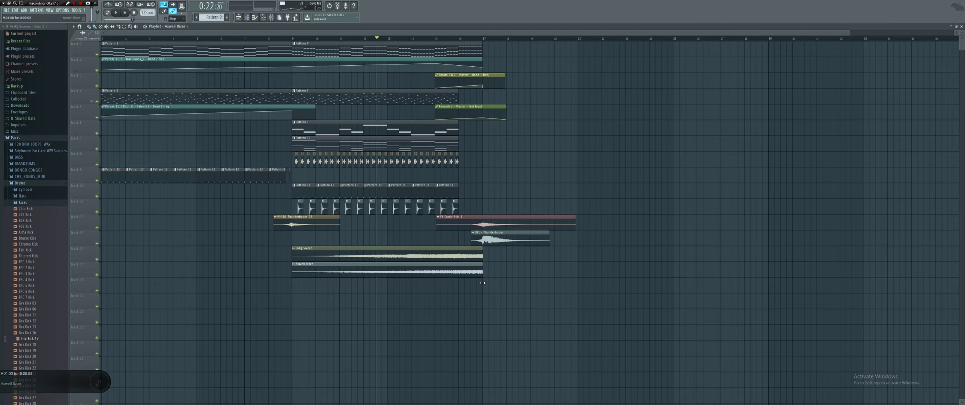
{"action": "scroll", "coordinate": [486, 275], "scroll_direction": "up", "scroll_amount": 5}
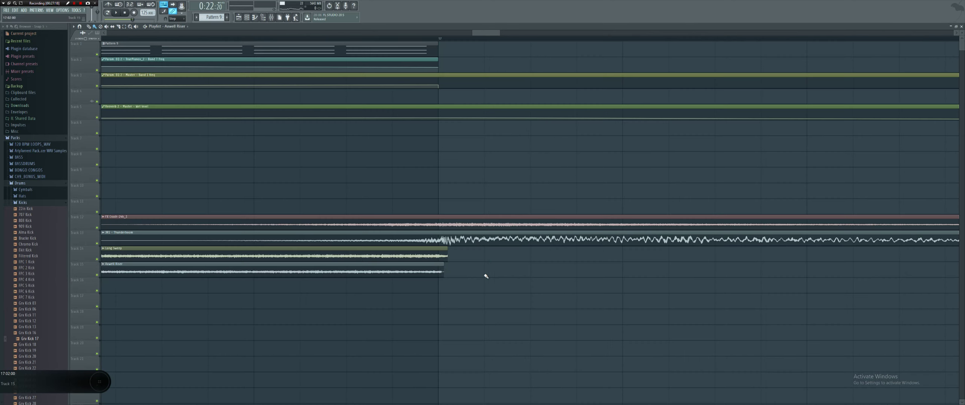
{"action": "left_click_drag", "start_coordinate": [436, 272], "coordinate": [438, 259]}
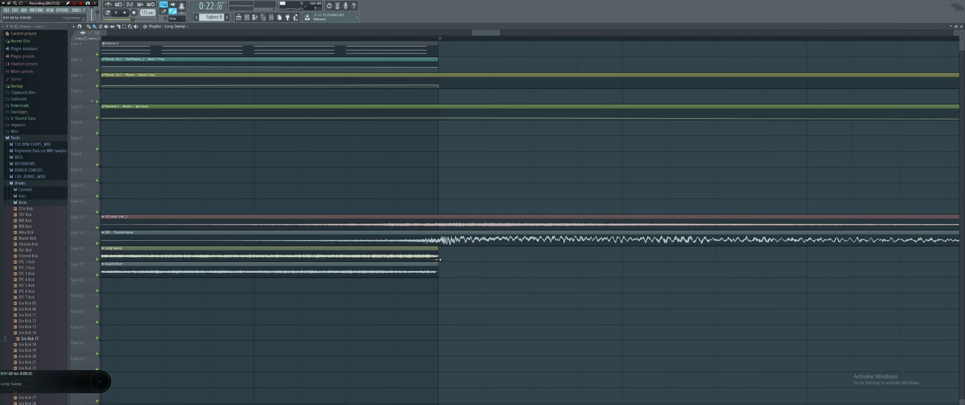
{"action": "scroll", "coordinate": [441, 269], "scroll_direction": "down", "scroll_amount": 5}
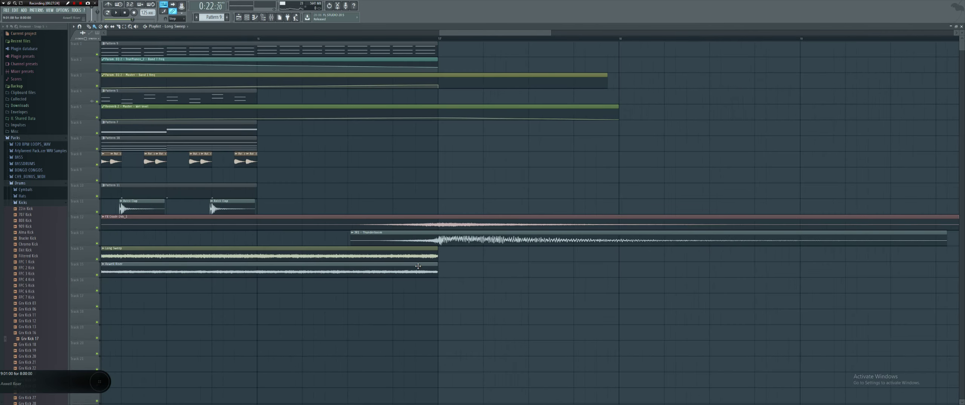
Route the Axwell Riser channel to its own mixer track, lower that track's volume fader well below default and audition the level.
{"action": "double_click", "coordinate": [372, 267]}
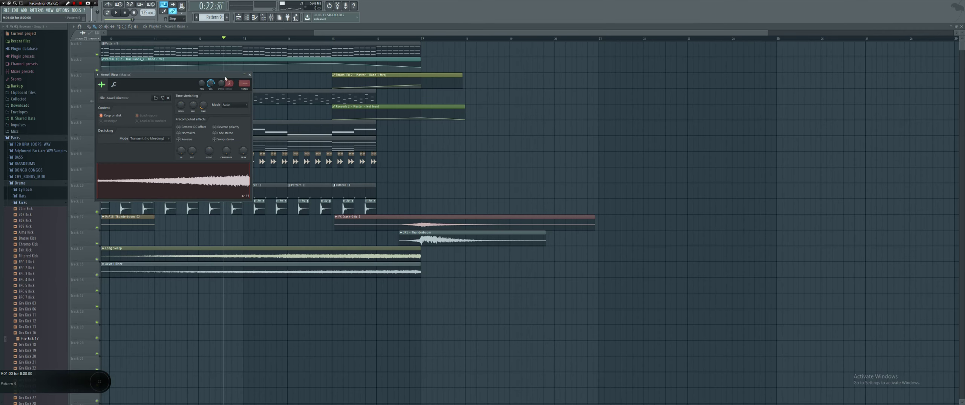
{"action": "left_click", "coordinate": [248, 88]}
{"action": "left_click_drag", "start_coordinate": [362, 194], "coordinate": [362, 278]}
{"action": "key", "text": "space"}
{"action": "key", "text": "space"}
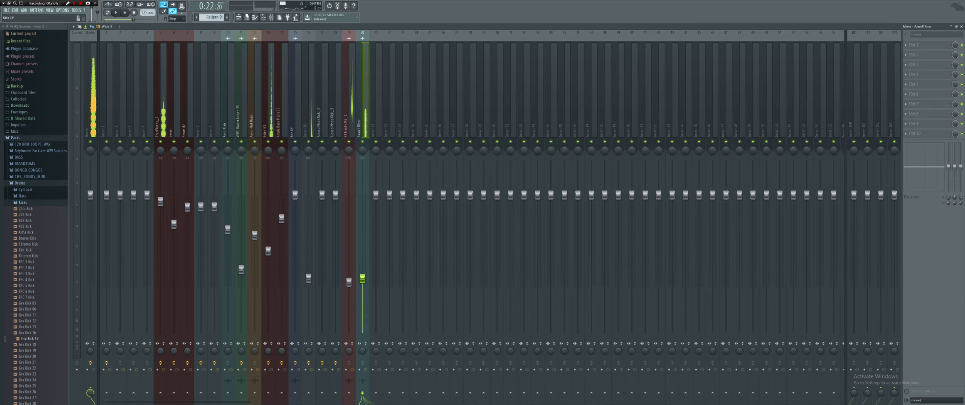
Return to the playlist, place Pattern 3 on Track 1 starting at bar 18 and audition the transition into it.
{"action": "key", "text": "F5"}
{"action": "scroll", "coordinate": [301, 52], "scroll_direction": "down", "scroll_amount": 2}
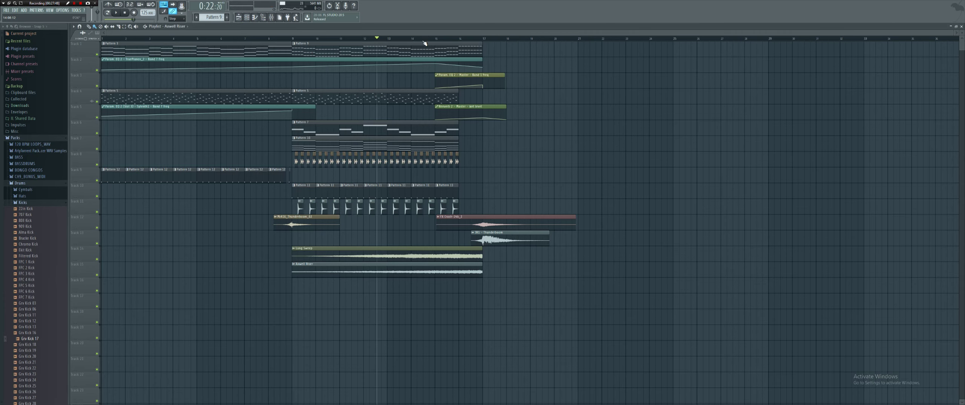
{"action": "scroll", "coordinate": [340, 45], "scroll_direction": "right", "scroll_amount": 1}
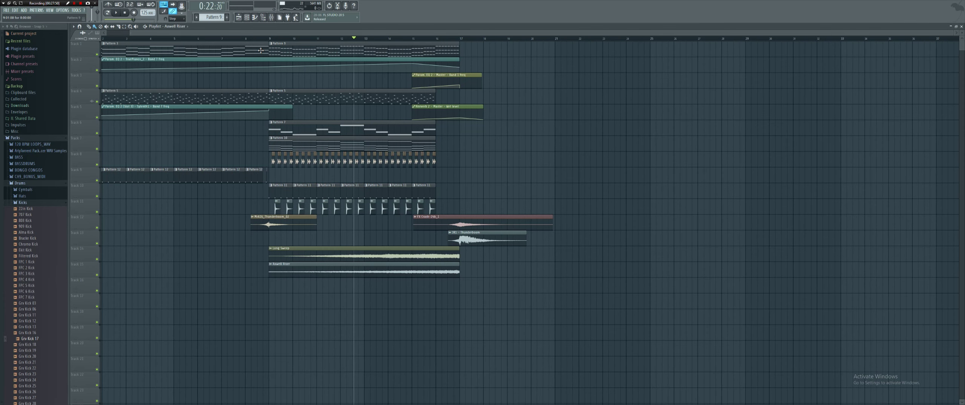
{"action": "left_click", "coordinate": [485, 51]}
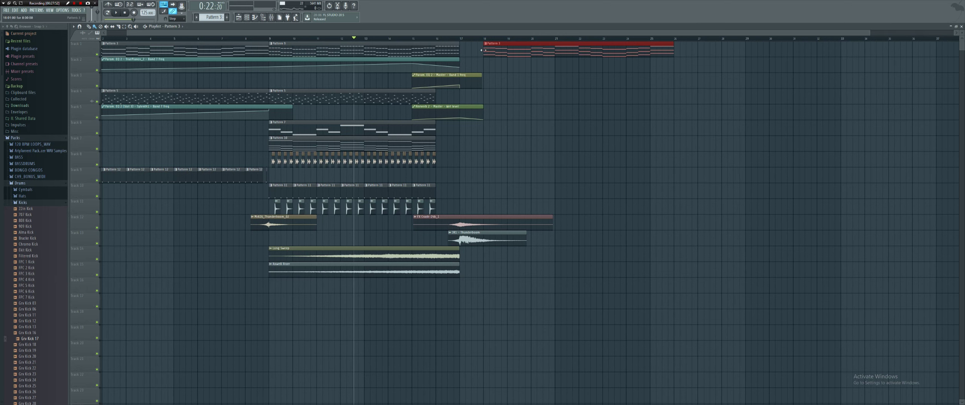
{"action": "left_click", "coordinate": [468, 39]}
{"action": "key", "text": "space"}
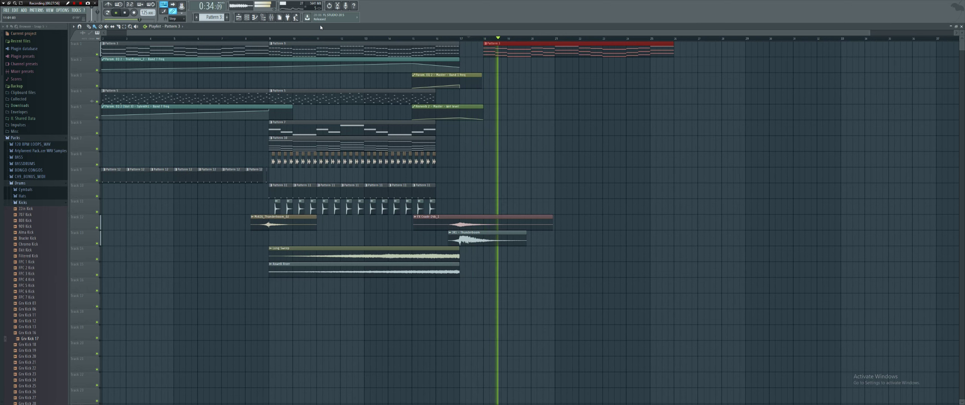
{"action": "key", "text": "space"}
Create an automation clip across bars 16 to 19 for the mute switch of Kickstart-64bit on the TruePianos_2 mixer track.
{"action": "left_click_drag", "start_coordinate": [460, 42], "coordinate": [506, 50]}
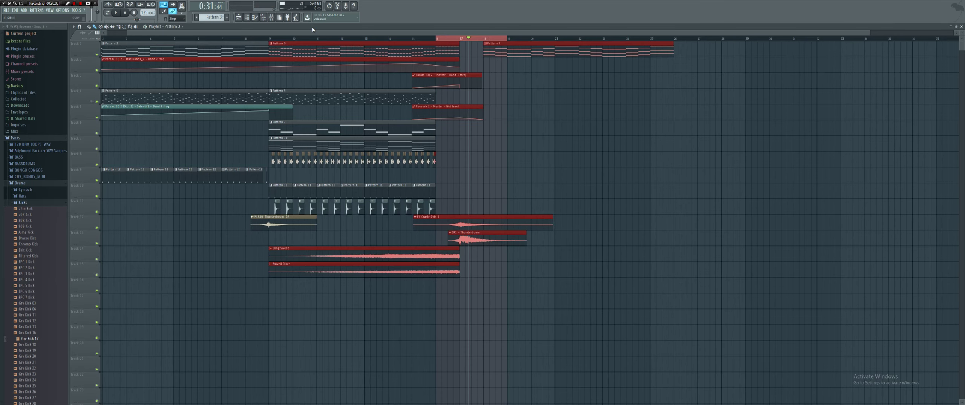
{"action": "left_click", "coordinate": [271, 17]}
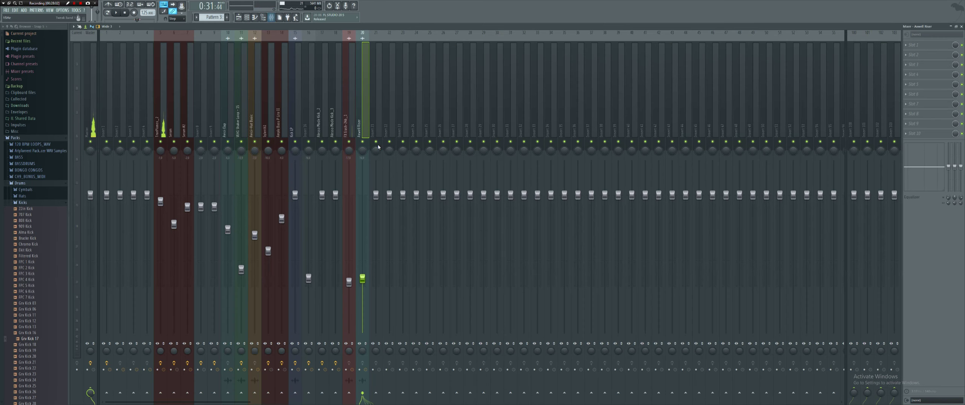
{"action": "left_click", "coordinate": [165, 101]}
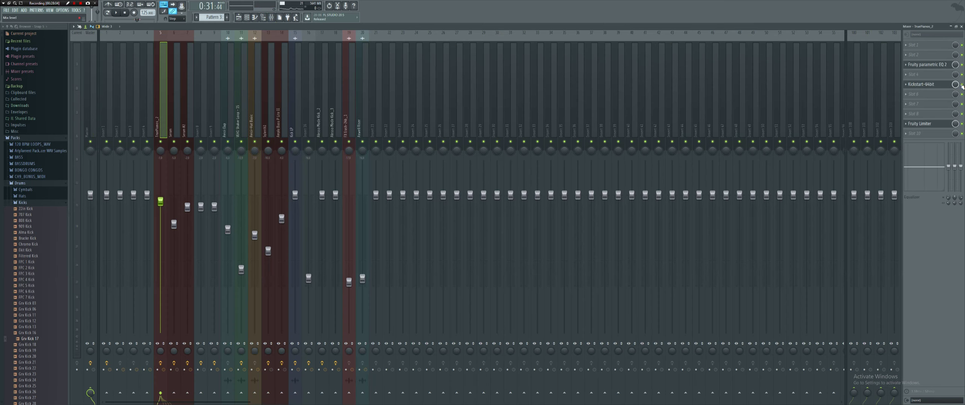
{"action": "left_click", "coordinate": [242, 18]}
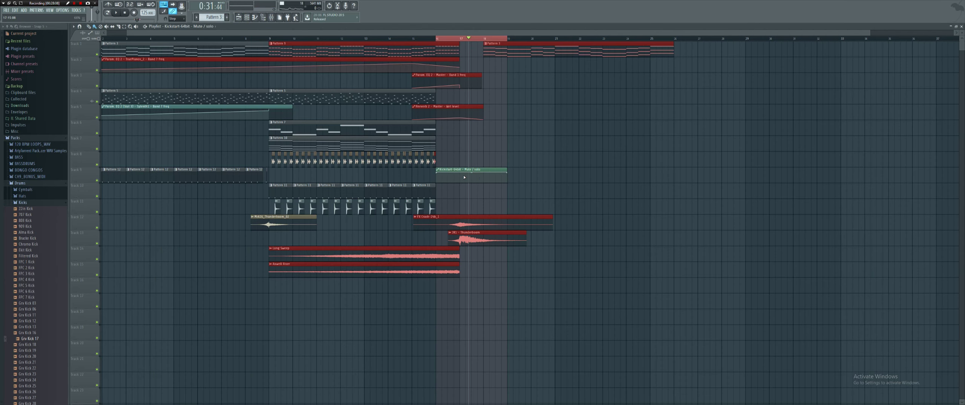
Shape the Kickstart-64bit automation to drop to minimum at bar 17 and stay flat to its end, and audition from bar 18.
{"action": "left_click_drag", "start_coordinate": [461, 177], "coordinate": [445, 201]}
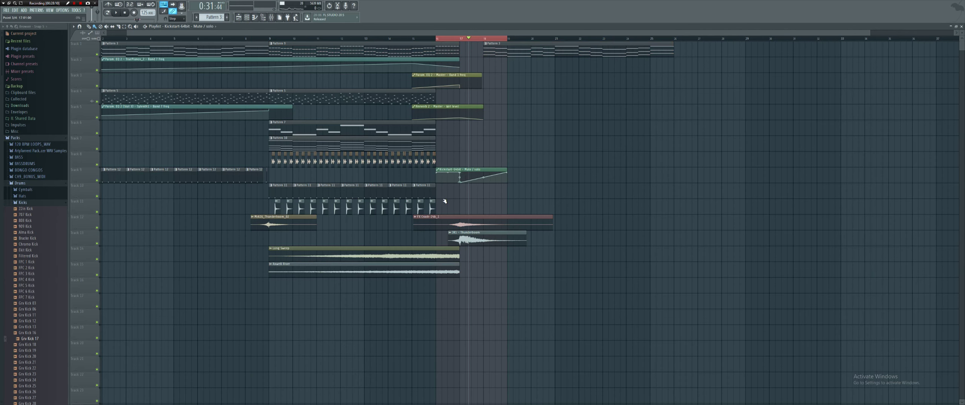
{"action": "left_click_drag", "start_coordinate": [502, 174], "coordinate": [510, 192]}
{"action": "key", "text": "space"}
{"action": "left_click", "coordinate": [483, 38]}
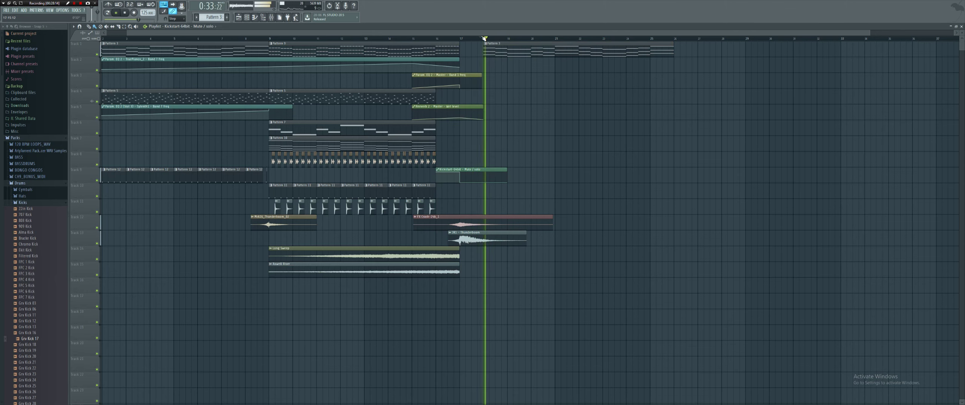
{"action": "key", "text": "space"}
Copy the TruePianos_2 chord notes from Pattern 3 into the piano roll of a new empty pattern.
{"action": "double_click", "coordinate": [501, 54]}
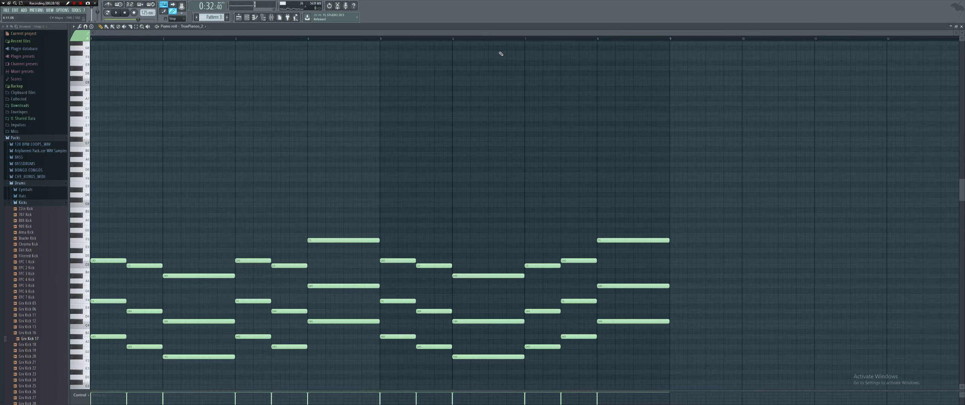
{"action": "scroll", "coordinate": [373, 108], "scroll_direction": "down", "scroll_amount": 8}
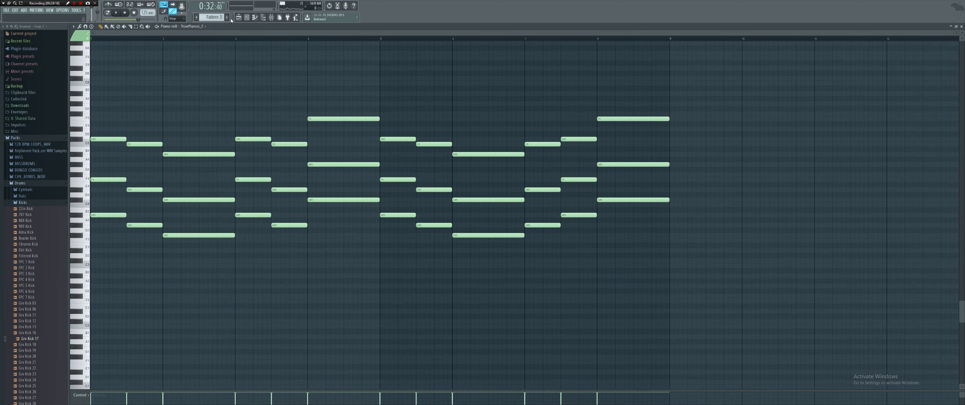
{"action": "key", "text": "F4"}
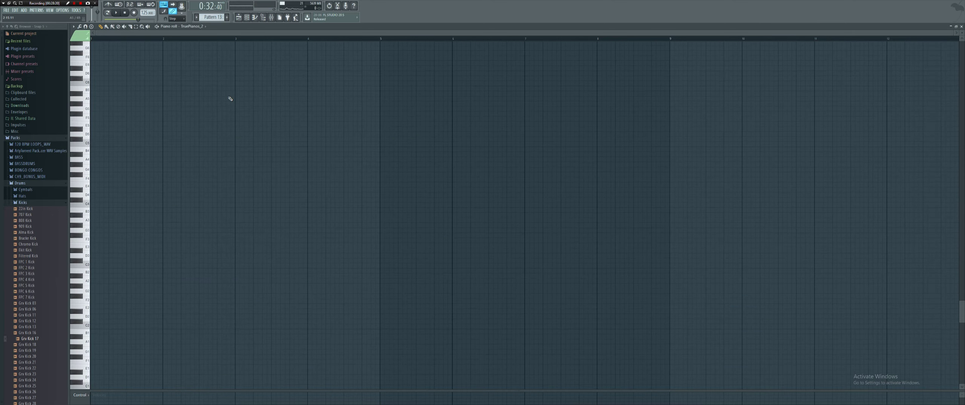
{"action": "key", "text": "ctrl+v"}
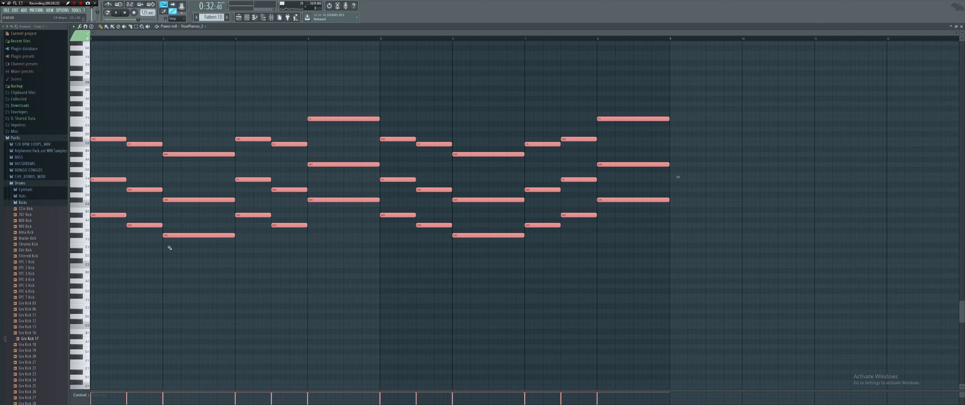
Shorten the first chord to half a beat, shift it half a beat later, add its low note in front and audition it.
{"action": "left_click_drag", "start_coordinate": [108, 204], "coordinate": [113, 228]}
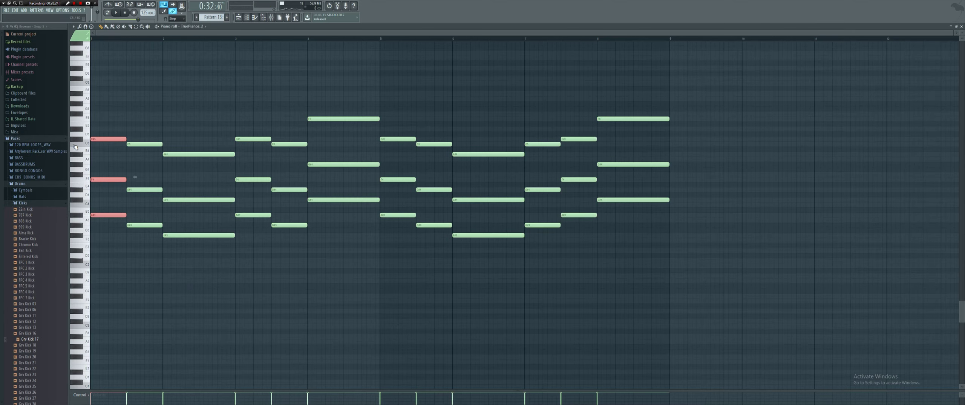
{"action": "scroll", "coordinate": [201, 140], "scroll_direction": "up", "scroll_amount": 3}
{"action": "left_click_drag", "start_coordinate": [201, 139], "coordinate": [128, 140]}
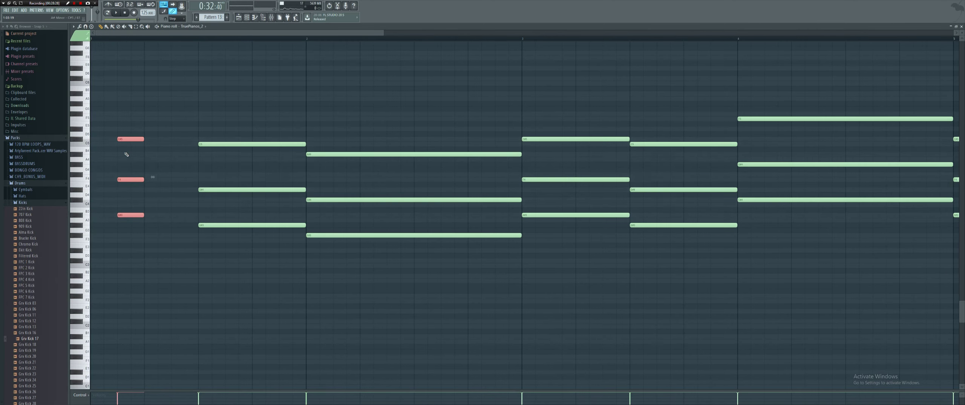
{"action": "left_click", "coordinate": [106, 238]}
{"action": "left_click", "coordinate": [97, 215]}
{"action": "left_click", "coordinate": [109, 16]}
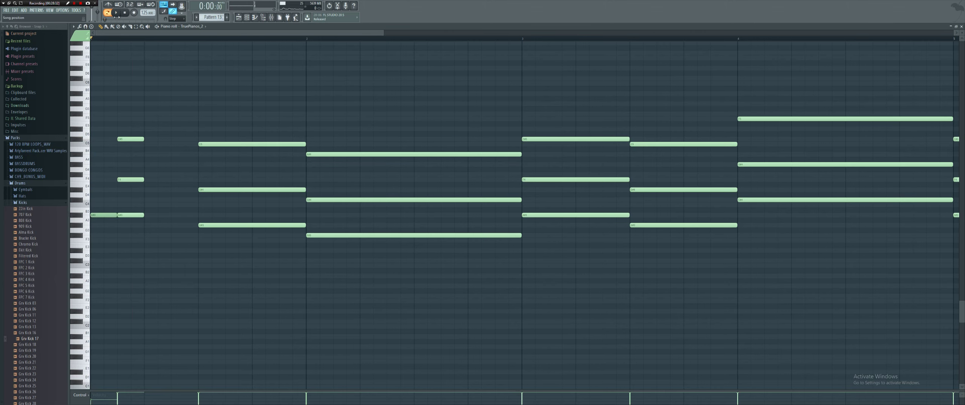
{"action": "key", "text": "space"}
Move the first chord to beat 2 of bar 1, make the chord and its lead-in low note one beat long, and audition.
{"action": "left_click_drag", "start_coordinate": [129, 232], "coordinate": [159, 139]}
{"action": "left_click", "coordinate": [128, 217]}
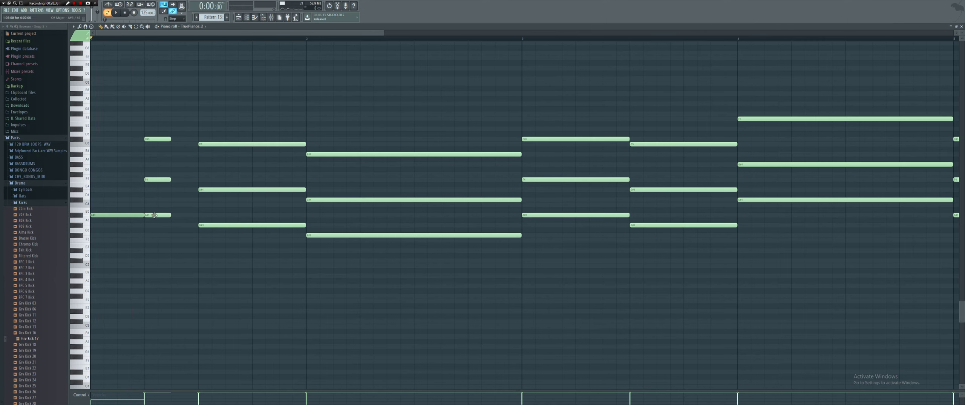
{"action": "left_click", "coordinate": [94, 215]}
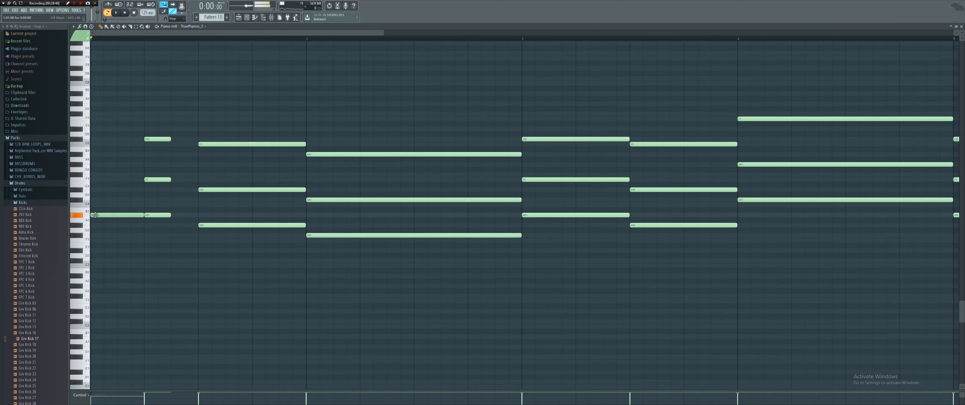
{"action": "key", "text": "space"}
{"action": "key", "text": "space"}
{"action": "left_click_drag", "start_coordinate": [167, 238], "coordinate": [195, 139]}
Shorten the second chord to one beat, place it on beat 4 of bar 1, add its low note on beat 3 and audition.
{"action": "left_click_drag", "start_coordinate": [251, 249], "coordinate": [245, 116]}
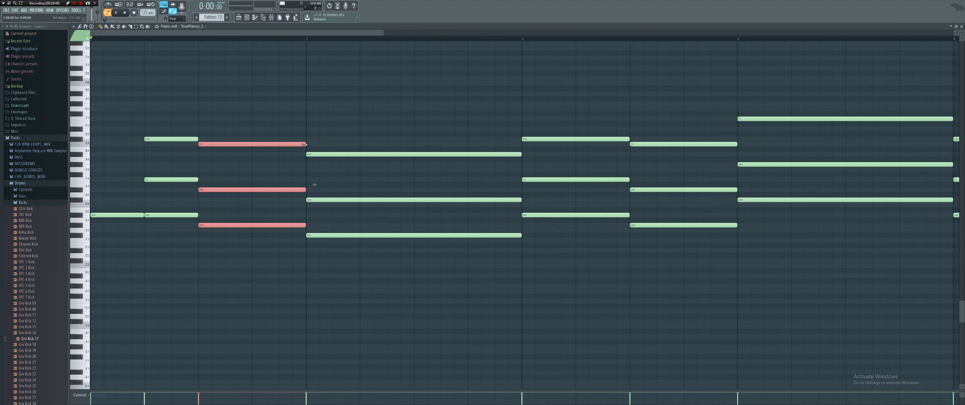
{"action": "mouse_move", "coordinate": [304, 144]}
{"action": "left_mouse_down"}
{"action": "mouse_move", "coordinate": [251, 144]}
{"action": "mouse_move", "coordinate": [288, 145]}
{"action": "left_mouse_up"}
{"action": "left_click_drag", "start_coordinate": [262, 226], "coordinate": [208, 226]}
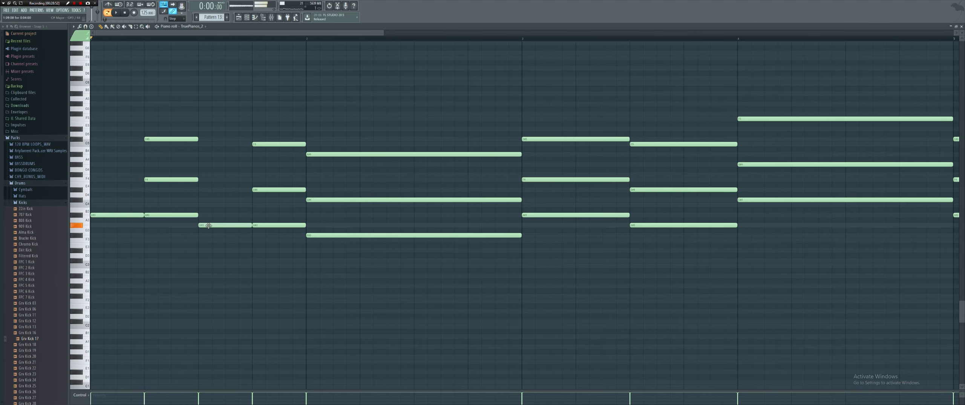
{"action": "key", "text": "space"}
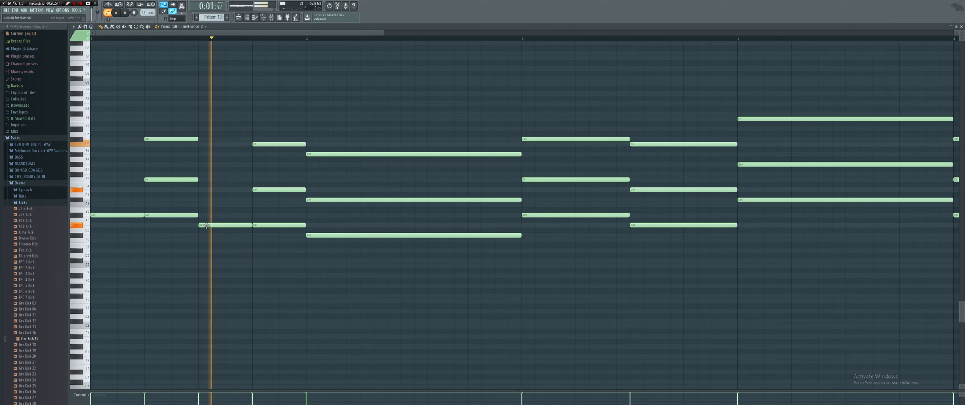
{"action": "key", "text": "space"}
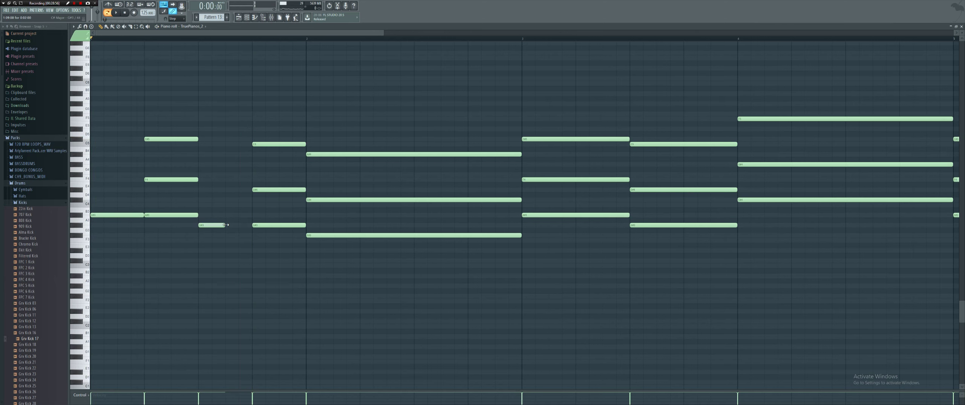
Move the second chord half a beat earlier and fill the gap up to bar 2 with a half-beat low note.
{"action": "left_click_drag", "start_coordinate": [267, 129], "coordinate": [270, 247]}
{"action": "left_click_drag", "start_coordinate": [267, 145], "coordinate": [248, 147]}
{"action": "key", "text": "space"}
{"action": "key", "text": "space"}
{"action": "left_click", "coordinate": [283, 225]}
{"action": "left_click_drag", "start_coordinate": [326, 225], "coordinate": [306, 225]}
Shorten the chord at the start of bar 2 to one beat and add a half-beat low note right after it.
{"action": "left_click_drag", "start_coordinate": [411, 278], "coordinate": [408, 111]}
{"action": "left_click_drag", "start_coordinate": [521, 155], "coordinate": [360, 160]}
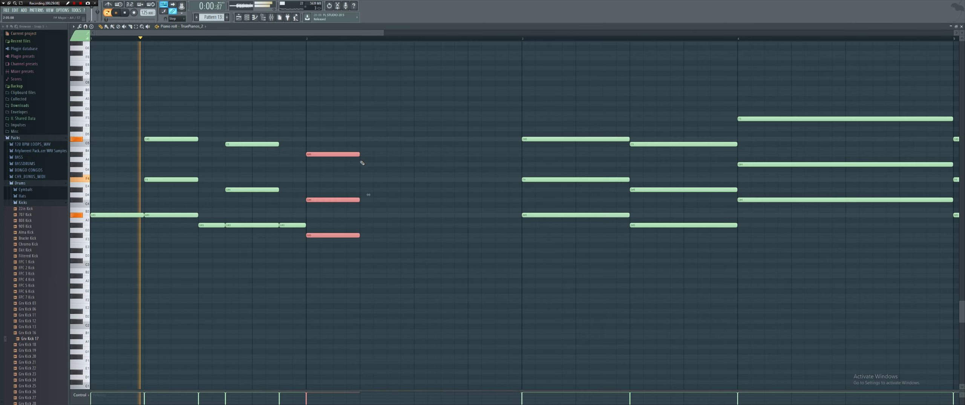
{"action": "key", "text": "space"}
{"action": "left_click", "coordinate": [374, 250]}
{"action": "left_click", "coordinate": [363, 241]}
{"action": "left_click_drag", "start_coordinate": [413, 241], "coordinate": [386, 242]}
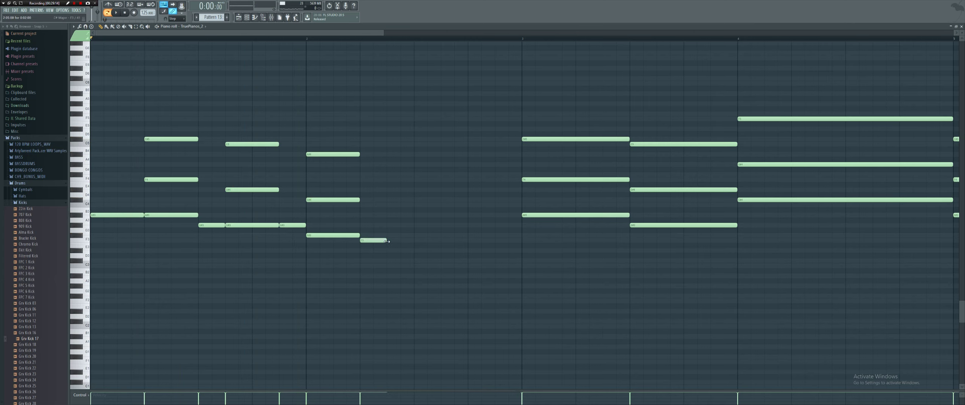
Duplicate the one-beat bar 2 chord right after the short low note and audition the pattern.
{"action": "left_click_drag", "start_coordinate": [342, 203], "coordinate": [417, 155]}
{"action": "key", "text": "space"}
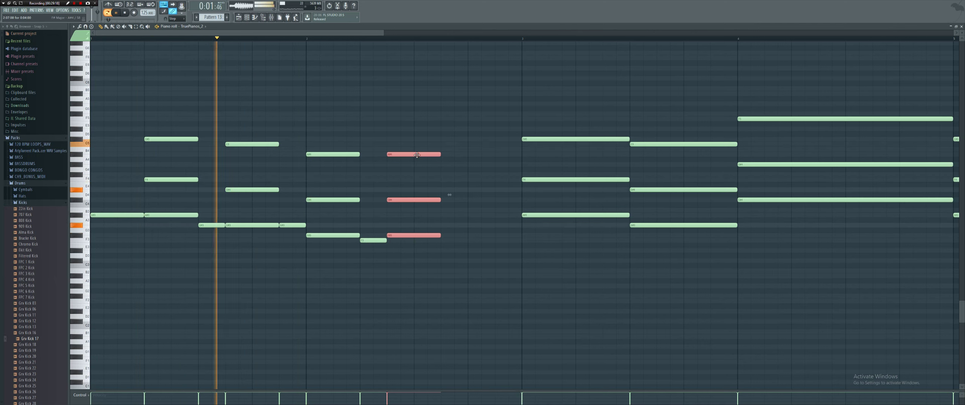
{"action": "key", "text": "space"}
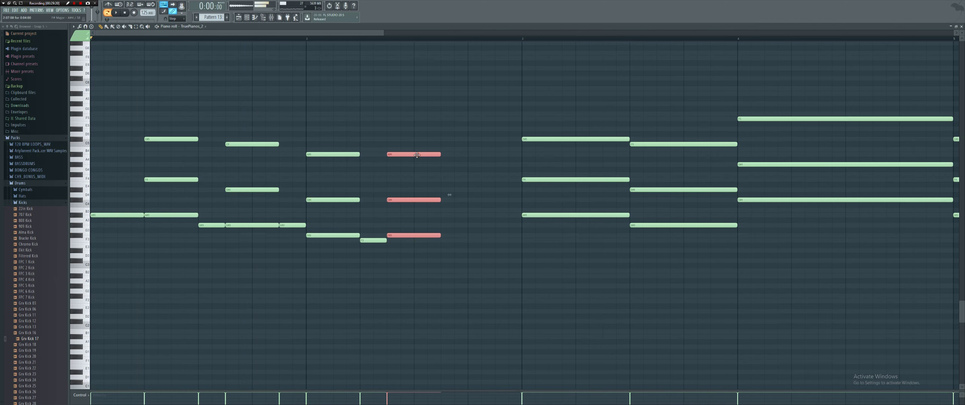
Try a lower pitch for the short note in bar 2, settle it on the chord's lowest pitch and audition it.
{"action": "left_click_drag", "start_coordinate": [417, 155], "coordinate": [442, 154]}
{"action": "left_click_drag", "start_coordinate": [375, 242], "coordinate": [417, 153]}
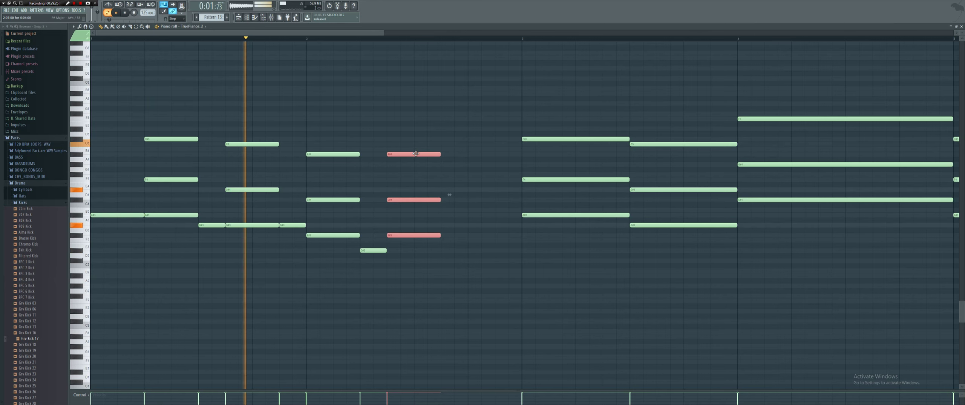
{"action": "key", "text": "space"}
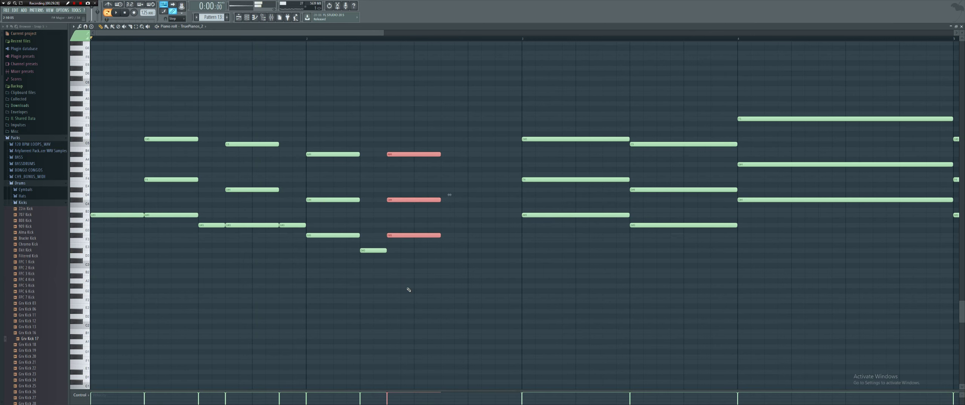
{"action": "left_click_drag", "start_coordinate": [372, 251], "coordinate": [371, 235]}
{"action": "left_click", "coordinate": [300, 38]}
{"action": "key", "text": "space"}
{"action": "key", "text": "space"}
Try the duplicated bar 2 chord half a beat later, audition it and move it back against the short low note.
{"action": "left_click_drag", "start_coordinate": [440, 250], "coordinate": [415, 147]}
{"action": "key", "text": "shift+Right"}
{"action": "key", "text": "shift+Right"}
{"action": "left_click_drag", "start_coordinate": [388, 236], "coordinate": [415, 236]}
{"action": "key", "text": "space"}
{"action": "key", "text": "space"}
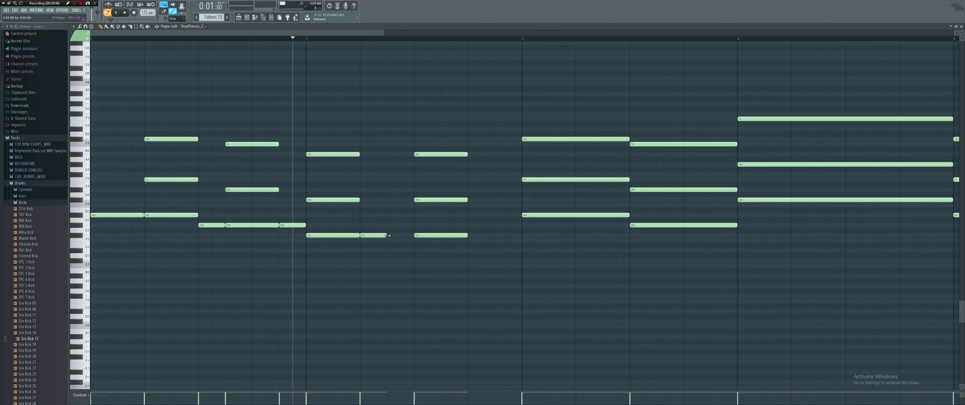
{"action": "left_click_drag", "start_coordinate": [441, 253], "coordinate": [425, 134]}
{"action": "key", "text": "shift+Left"}
{"action": "key", "text": "shift+Left"}
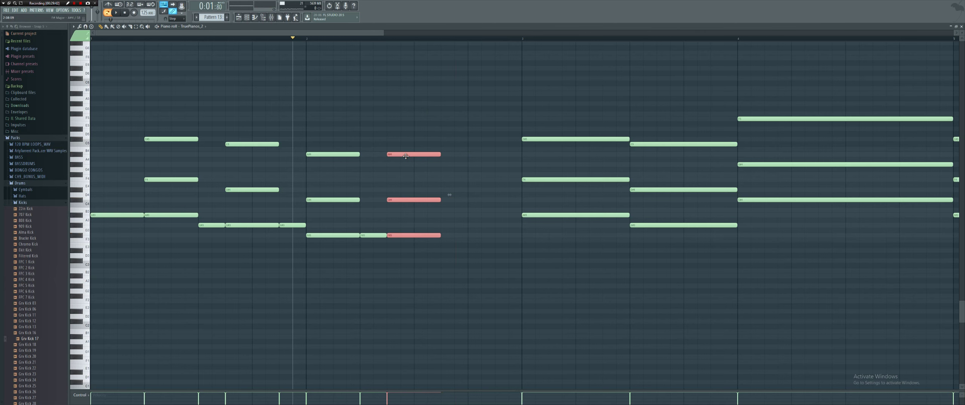
Audition the bar 2 chords and lengthen the second one to the end of the bar.
{"action": "key", "text": "space"}
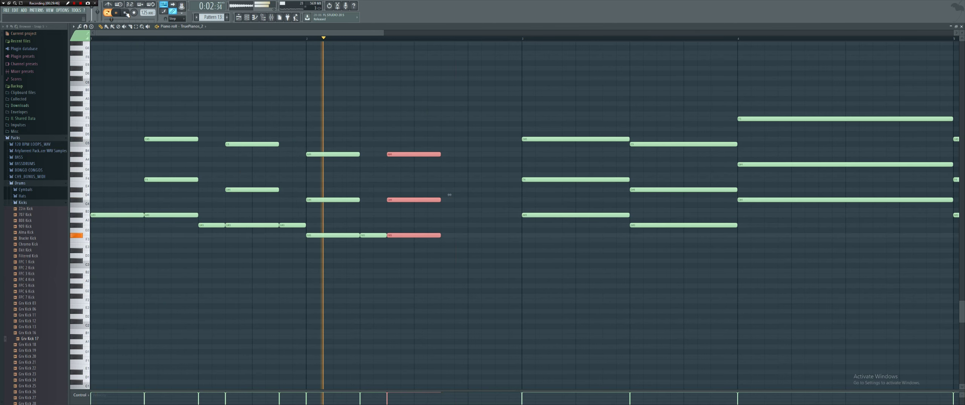
{"action": "key", "text": "space"}
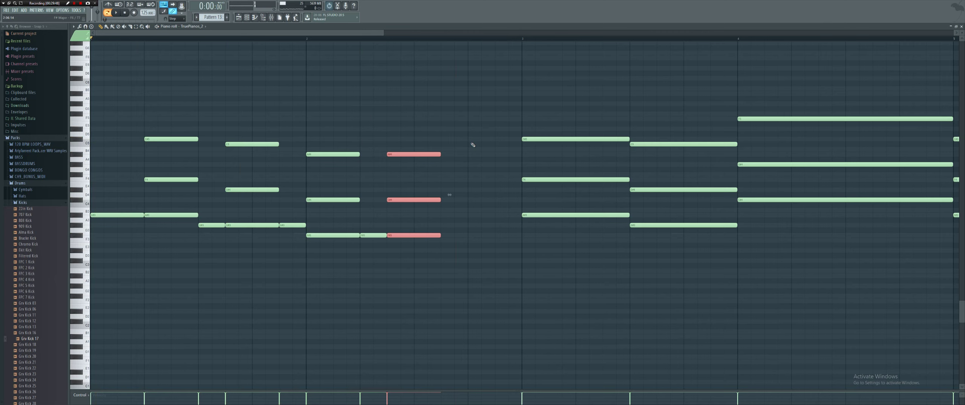
{"action": "left_click_drag", "start_coordinate": [439, 154], "coordinate": [517, 159]}
{"action": "left_click", "coordinate": [473, 164]}
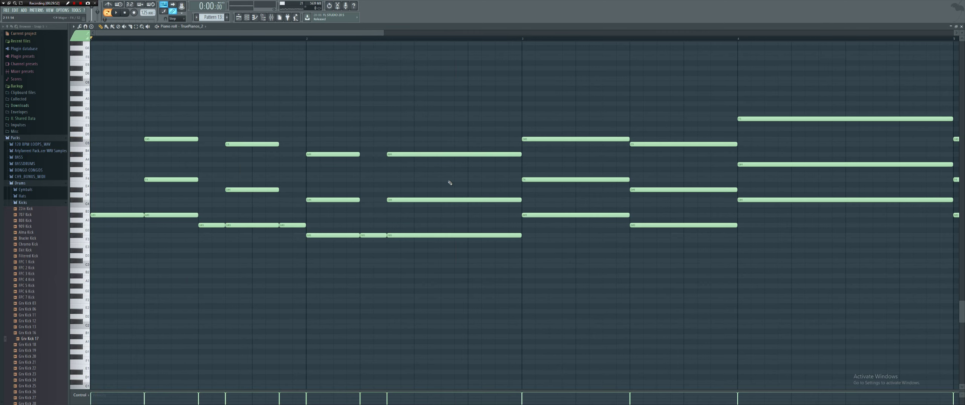
Split the ends of the long bar 2 chord's middle and low notes into staggered half-beat repeats and audition them.
{"action": "left_click", "coordinate": [469, 251]}
{"action": "left_click_drag", "start_coordinate": [602, 250], "coordinate": [494, 255]}
{"action": "left_click_drag", "start_coordinate": [520, 200], "coordinate": [477, 201]}
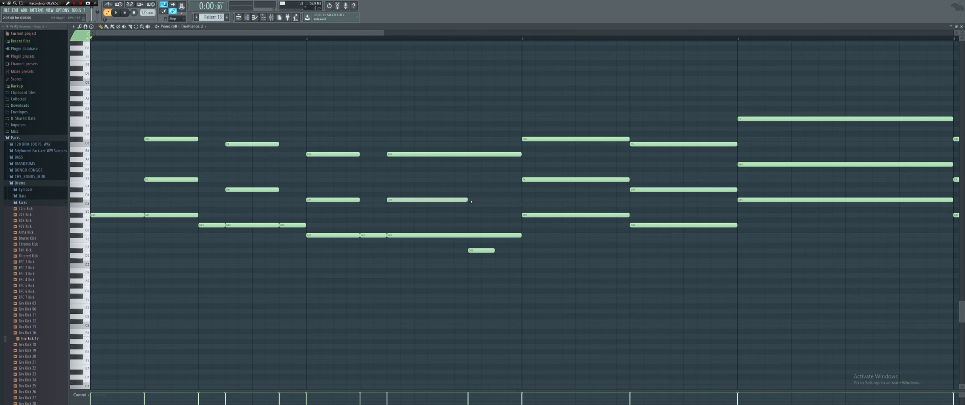
{"action": "left_click_drag", "start_coordinate": [483, 251], "coordinate": [484, 200]}
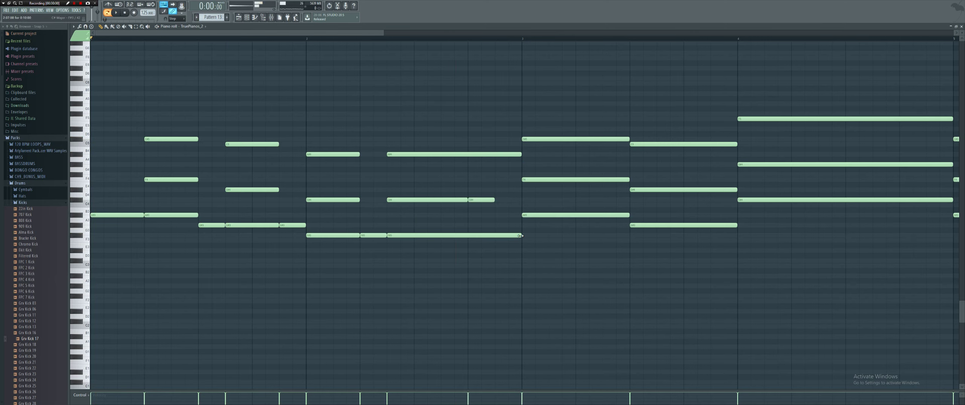
{"action": "left_click", "coordinate": [505, 235]}
{"action": "left_click", "coordinate": [403, 39]}
{"action": "key", "text": "space"}
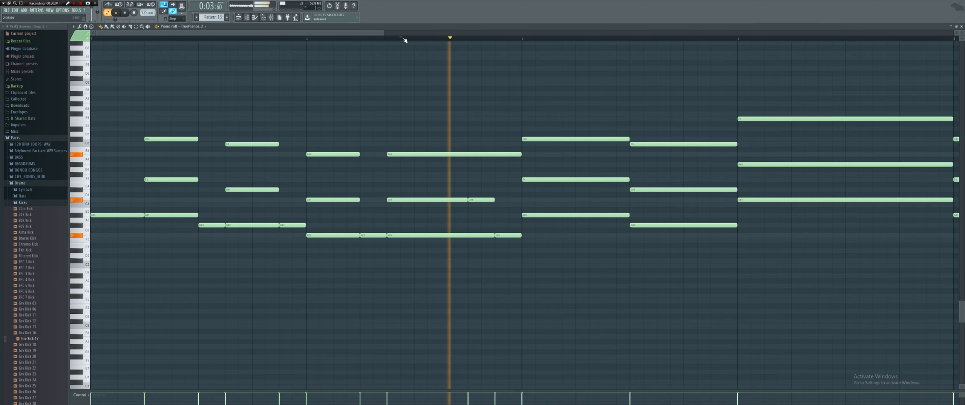
{"action": "key", "text": "space"}
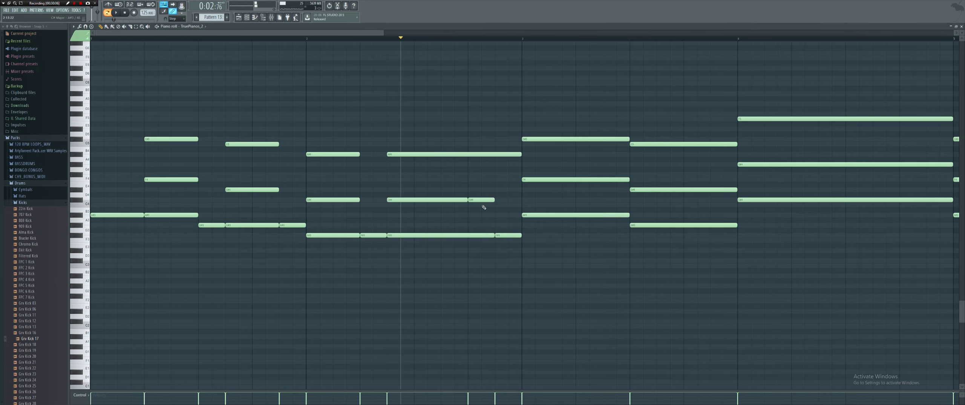
Swap the timing of the two half-beat repeats so the low one comes before the middle one, and audition.
{"action": "left_click_drag", "start_coordinate": [483, 199], "coordinate": [510, 200]}
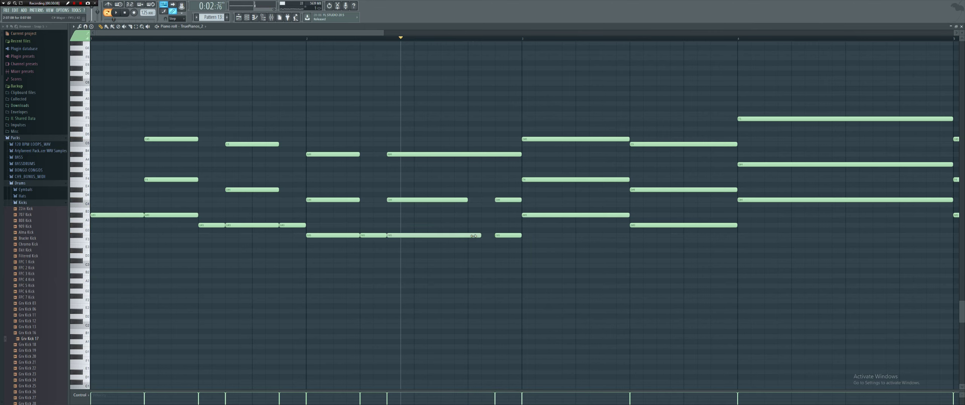
{"action": "left_click_drag", "start_coordinate": [503, 236], "coordinate": [476, 237]}
{"action": "key", "text": "space"}
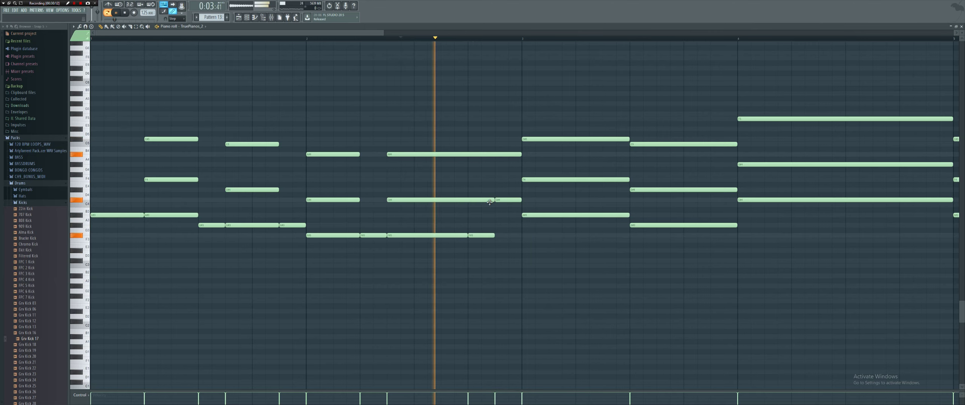
{"action": "key", "text": "space"}
Audition the piano pattern with the mixer open, and reopen the TruePianos_2 piano roll from the channel rack.
{"action": "left_click", "coordinate": [271, 17]}
{"action": "key", "text": "space"}
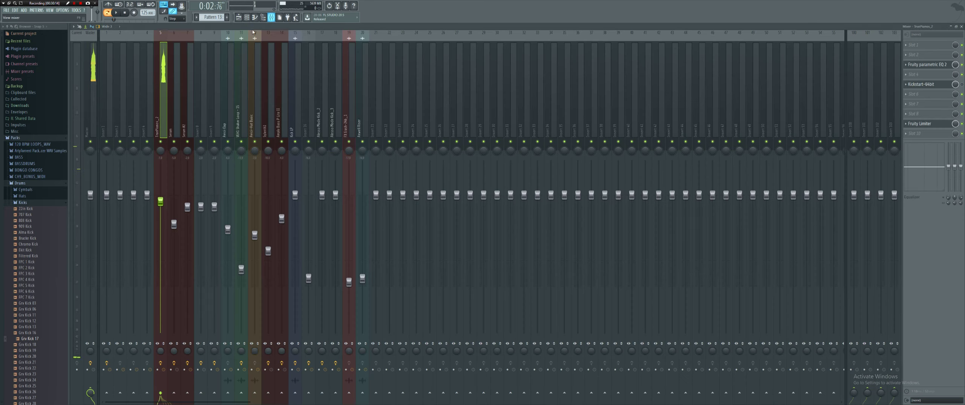
{"action": "key", "text": "space"}
{"action": "key", "text": "F6"}
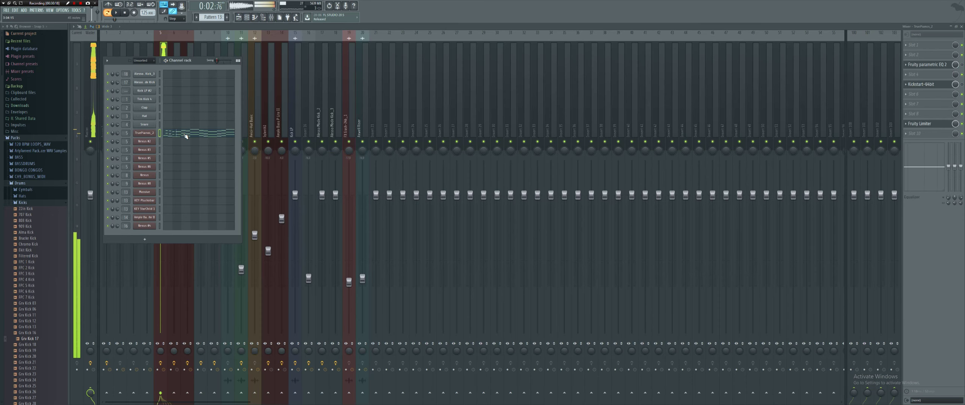
{"action": "left_click", "coordinate": [186, 136]}
{"action": "key", "text": "space"}
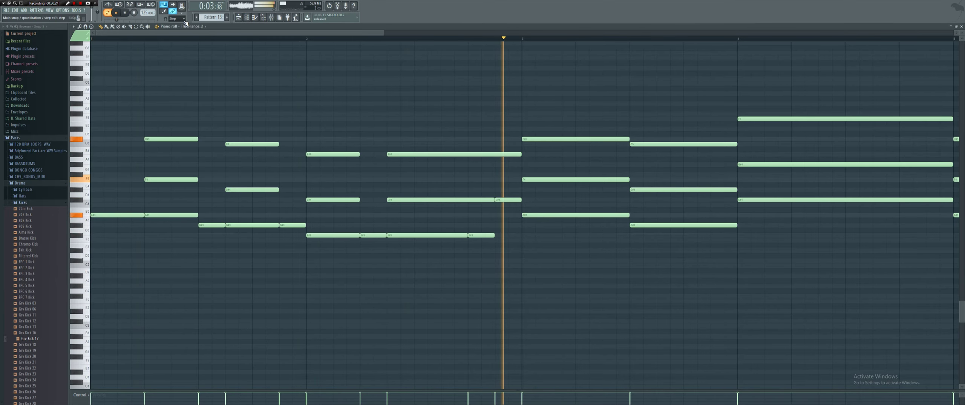
{"action": "key", "text": "space"}
Shorten the first chord of bar 3 to one beat on beat 2 and add its low note on beat 1.
{"action": "left_click_drag", "start_coordinate": [555, 237], "coordinate": [554, 137]}
{"action": "mouse_move", "coordinate": [629, 139]}
{"action": "left_mouse_down"}
{"action": "mouse_move", "coordinate": [578, 138]}
{"action": "mouse_move", "coordinate": [620, 139]}
{"action": "left_mouse_up"}
{"action": "left_click", "coordinate": [586, 213]}
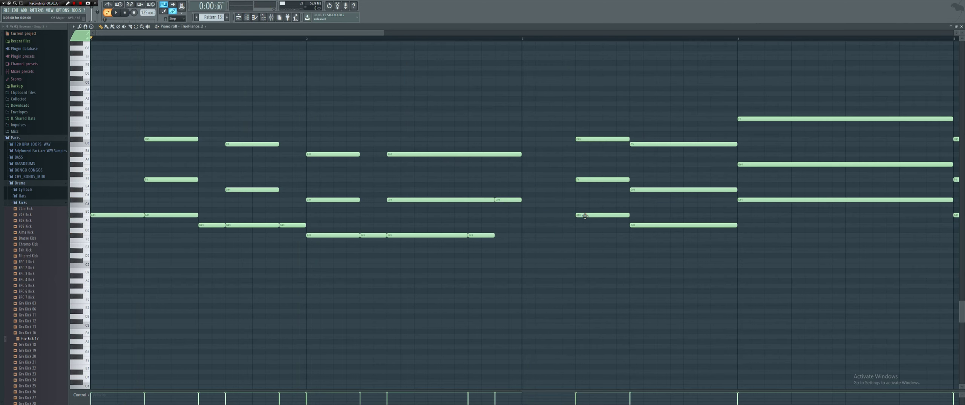
{"action": "left_click", "coordinate": [530, 216]}
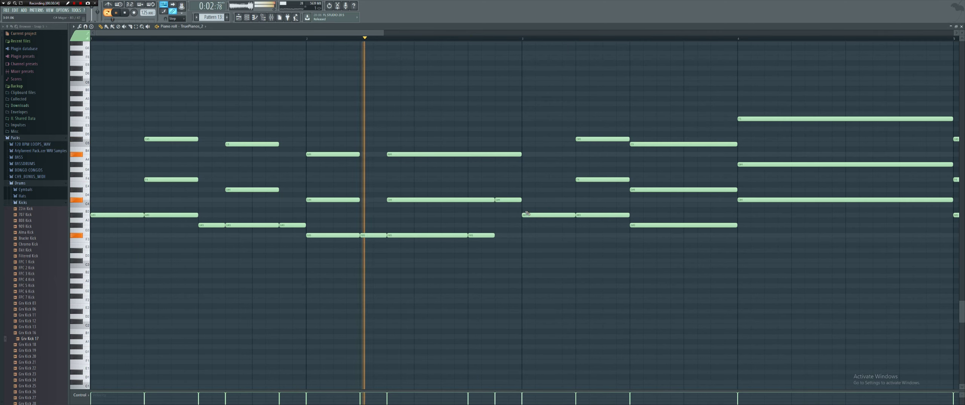
Try staggered orders for the middle and low half-beat repeats in bar 2, then align both on beat 4 and audition.
{"action": "key", "text": "space"}
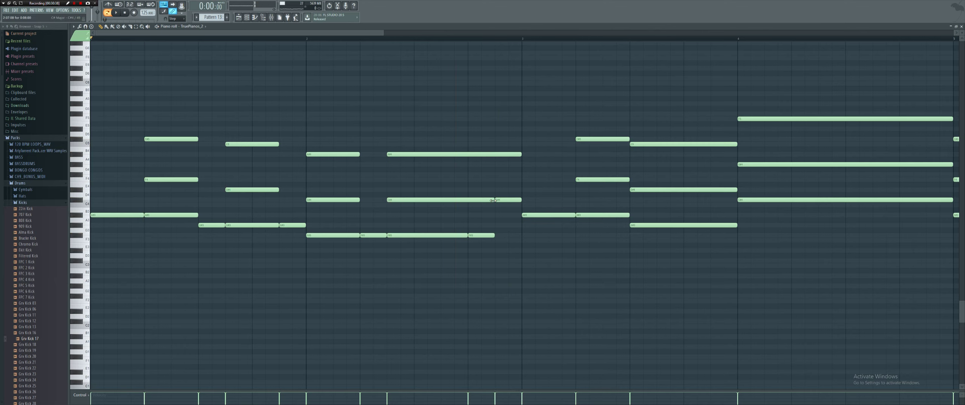
{"action": "left_click_drag", "start_coordinate": [476, 200], "coordinate": [468, 199]}
{"action": "left_click_drag", "start_coordinate": [484, 235], "coordinate": [511, 235]}
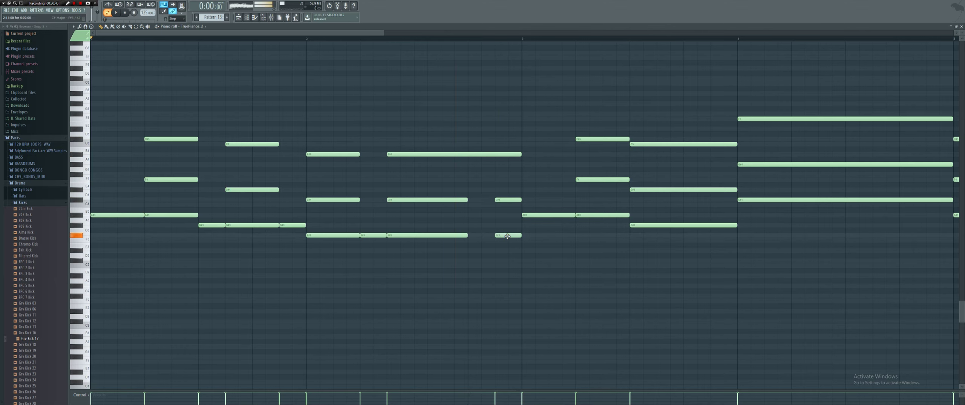
{"action": "left_click_drag", "start_coordinate": [498, 200], "coordinate": [472, 200]}
{"action": "left_click", "coordinate": [441, 38]}
{"action": "key", "text": "space"}
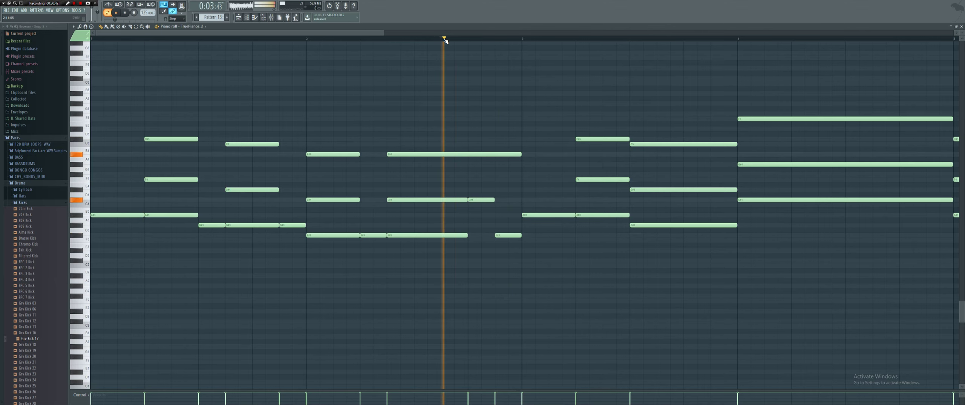
{"action": "left_click_drag", "start_coordinate": [502, 235], "coordinate": [478, 233]}
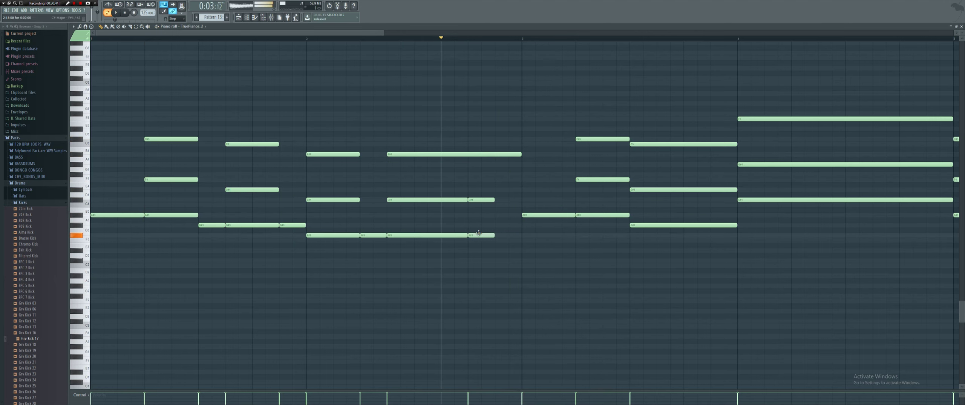
{"action": "key", "text": "space"}
Lengthen both repeats on beat 4 of bar 2 to one full beat, up to the bar's end, and audition.
{"action": "left_click", "coordinate": [491, 200]}
{"action": "left_click", "coordinate": [492, 235], "text": "ctrl"}
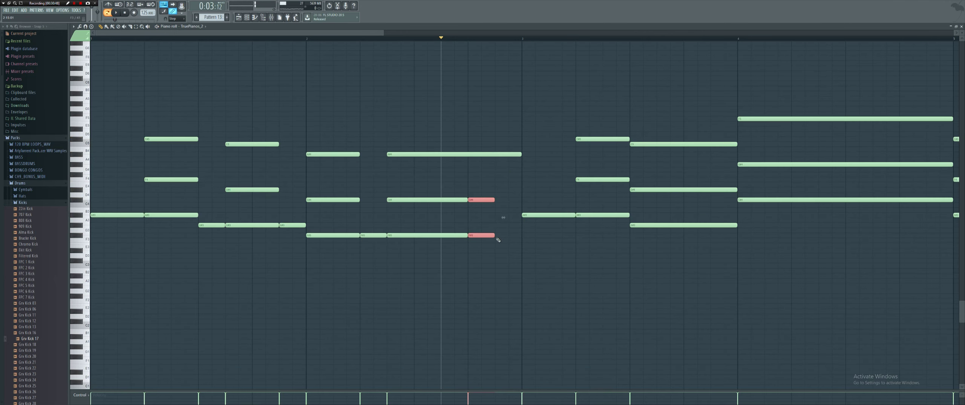
{"action": "left_click_drag", "start_coordinate": [512, 239], "coordinate": [521, 240]}
{"action": "left_click", "coordinate": [304, 39]}
{"action": "key", "text": "space"}
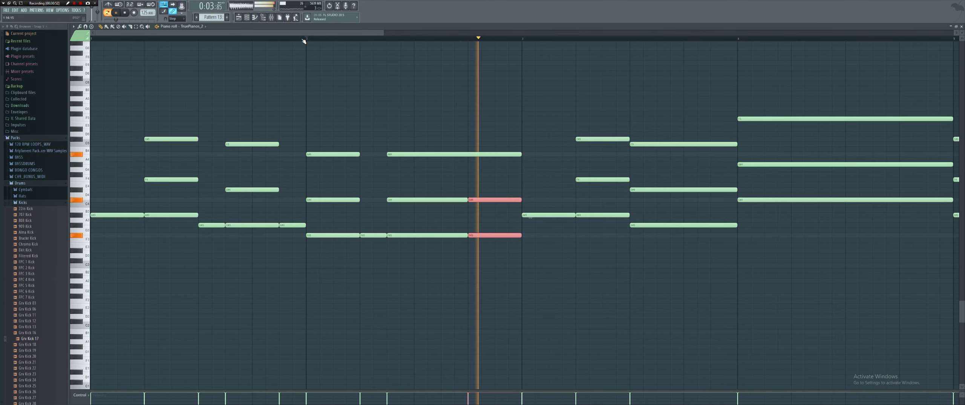
{"action": "key", "text": "space"}
Remove the middle repeat in bar 2, extend the long middle note to the bar's end, and audition.
{"action": "left_click", "coordinate": [475, 198]}
{"action": "right_click", "coordinate": [475, 199]}
{"action": "left_click_drag", "start_coordinate": [467, 200], "coordinate": [522, 200]}
{"action": "key", "text": "space"}
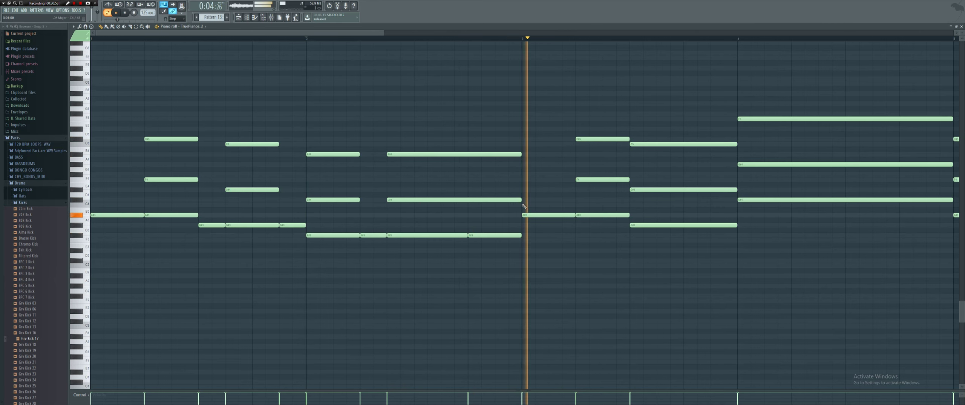
{"action": "key", "text": "space"}
Shorten bar 3's second chord to one beat, start it half a beat later, fill the gap with a half-beat low note, and audition.
{"action": "left_click_drag", "start_coordinate": [663, 263], "coordinate": [666, 126]}
{"action": "left_click_drag", "start_coordinate": [737, 145], "coordinate": [683, 144]}
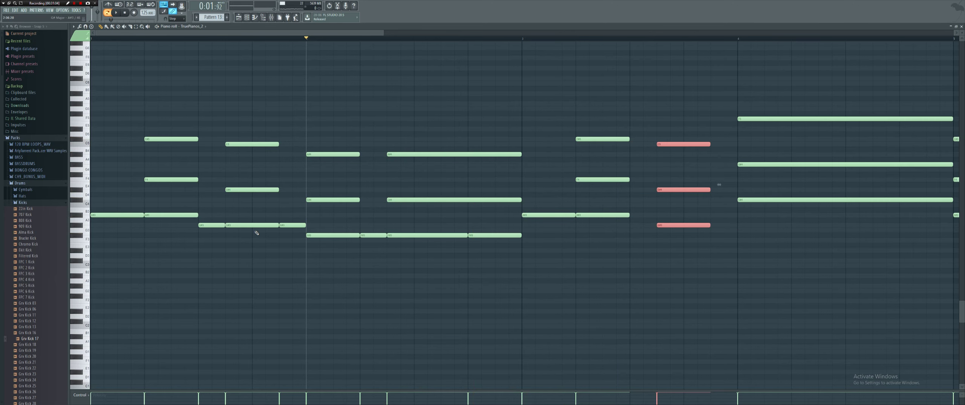
{"action": "left_click", "coordinate": [686, 218]}
{"action": "left_click", "coordinate": [638, 217]}
{"action": "key", "text": "space"}
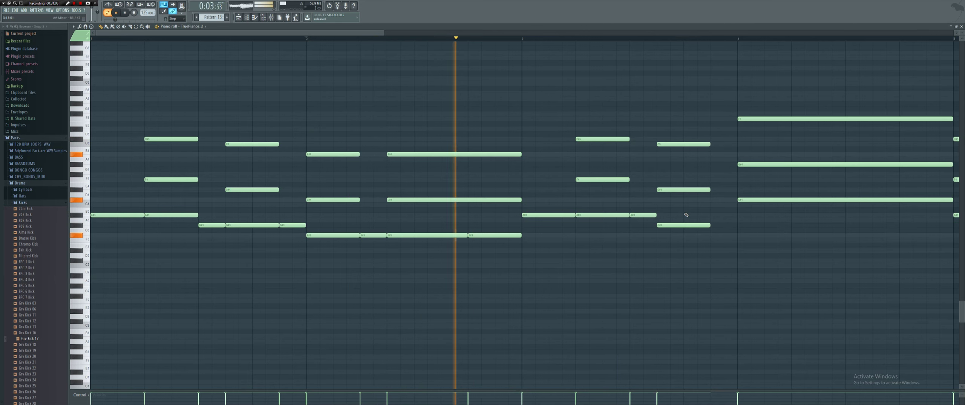
{"action": "key", "text": "space"}
Add a half-beat low note at the end of bar 3, shorten the bar 4 chord to one beat, and audition.
{"action": "left_click", "coordinate": [717, 226]}
{"action": "scroll", "coordinate": [505, 211], "scroll_direction": "down", "scroll_amount": 2, "text": "ctrl"}
{"action": "left_click_drag", "start_coordinate": [496, 221], "coordinate": [518, 86]}
{"action": "left_click_drag", "start_coordinate": [605, 119], "coordinate": [513, 121]}
{"action": "key", "text": "space"}
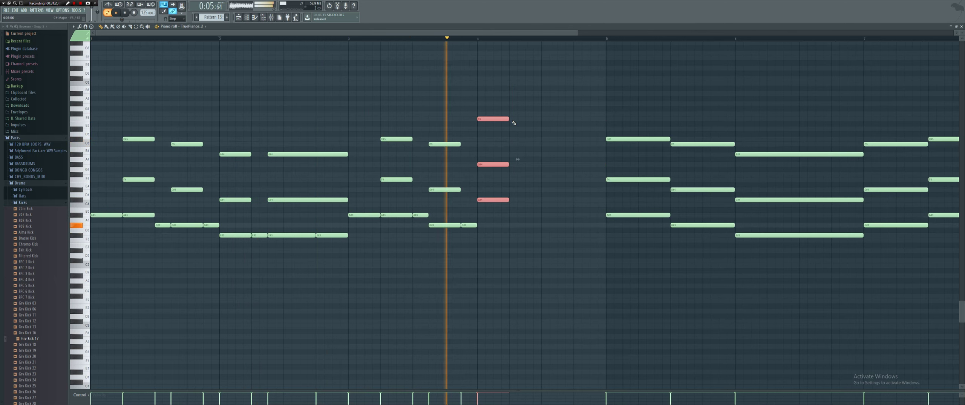
{"action": "key", "text": "space"}
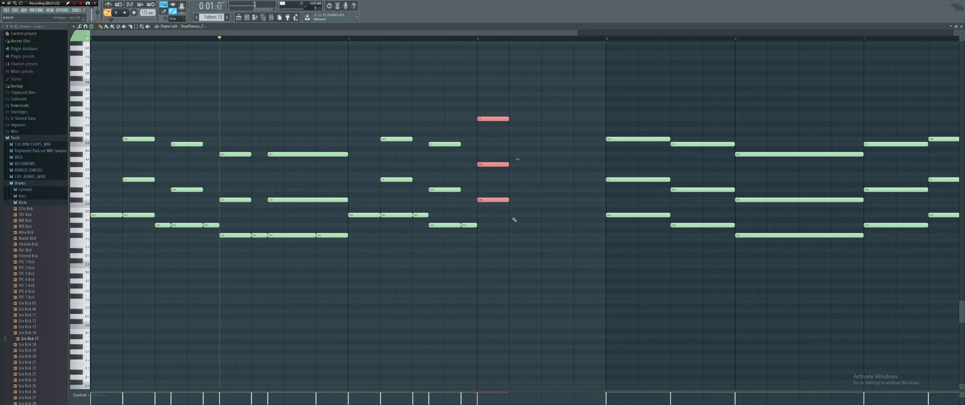
Add a half-beat low note on beat 2 of bar 4, repeat the one-beat chord right after it, and audition.
{"action": "left_click", "coordinate": [511, 206]}
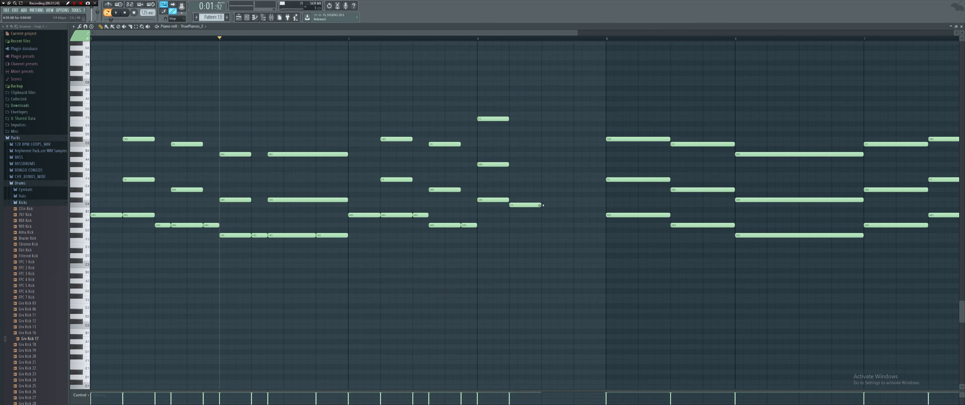
{"action": "left_click_drag", "start_coordinate": [506, 211], "coordinate": [542, 121]}
{"action": "key", "text": "space"}
{"action": "left_click", "coordinate": [469, 38]}
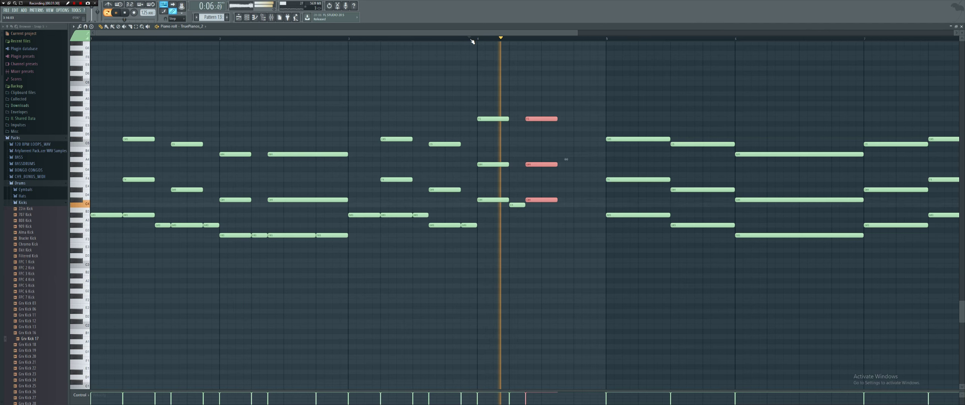
{"action": "key", "text": "space"}
Lower the half-beat note on beat 2 of bar 4 by two semitones and audition it.
{"action": "left_click_drag", "start_coordinate": [516, 205], "coordinate": [516, 215]}
{"action": "key", "text": "space"}
{"action": "key", "text": "space"}
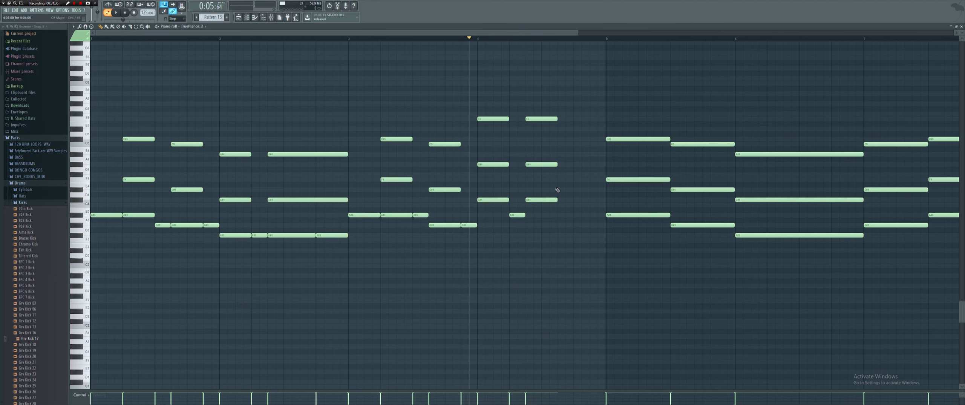
Lengthen bar 4's second chord to one and a half beats and add two descending half-beat melody notes on beat 4.
{"action": "left_click_drag", "start_coordinate": [547, 219], "coordinate": [545, 108]}
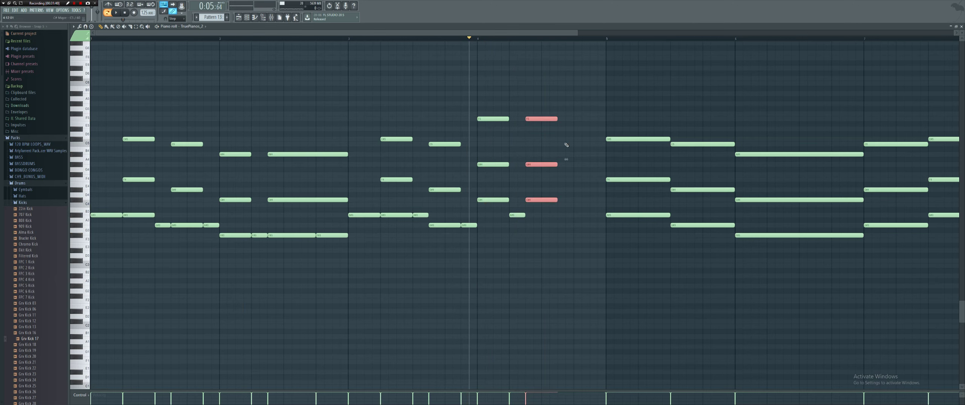
{"action": "left_click", "coordinate": [559, 129]}
{"action": "left_click_drag", "start_coordinate": [561, 129], "coordinate": [563, 138]}
{"action": "left_click", "coordinate": [575, 144]}
{"action": "mouse_move", "coordinate": [585, 145]}
{"action": "left_mouse_down"}
{"action": "mouse_move", "coordinate": [600, 144]}
{"action": "mouse_move", "coordinate": [582, 139]}
{"action": "left_mouse_up"}
{"action": "left_click_drag", "start_coordinate": [565, 219], "coordinate": [572, 120], "text": "ctrl"}
Try a rising pair of half-beat harmony notes under the melody notes on beat 4 of bar 4 and audition.
{"action": "left_click", "coordinate": [586, 169]}
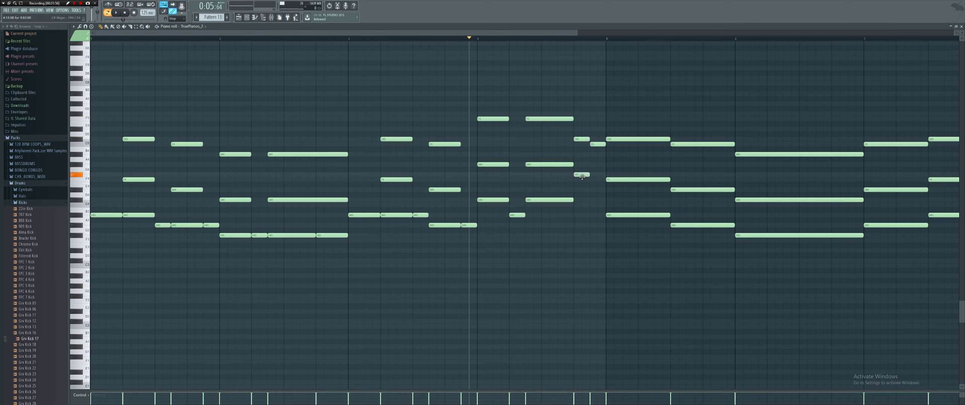
{"action": "left_click", "coordinate": [592, 181]}
{"action": "left_click", "coordinate": [547, 39]}
{"action": "key", "text": "space"}
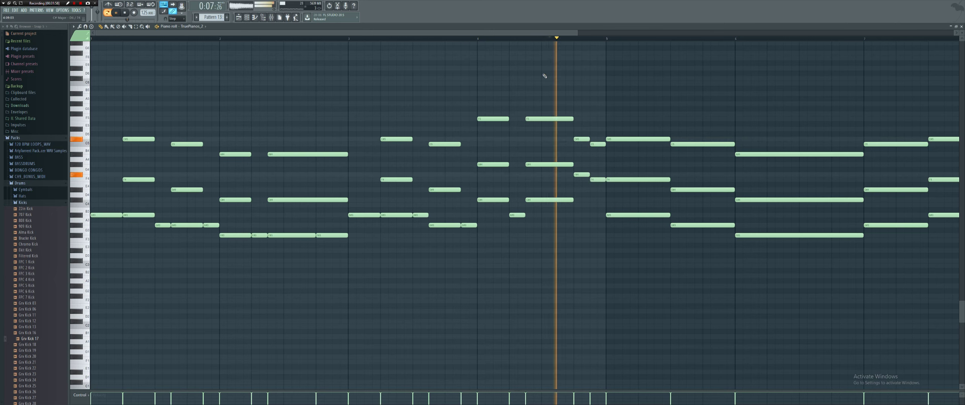
{"action": "key", "text": "space"}
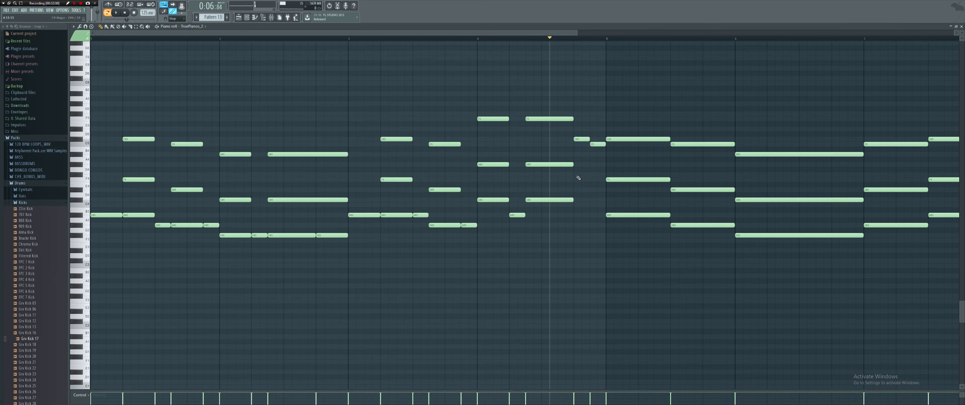
Add a descending pair of half-beat harmony notes under the melody notes on beat 4 of bar 4, auditioning different pitches.
{"action": "left_click", "coordinate": [574, 180]}
{"action": "key", "text": "space"}
{"action": "key", "text": "space"}
{"action": "left_click", "coordinate": [577, 205]}
{"action": "left_click", "coordinate": [594, 200]}
{"action": "key", "text": "space"}
{"action": "right_click", "coordinate": [593, 201]}
{"action": "key", "text": "space"}
Try one-beat low notes at different pitches under beat 4 of bar 4, auditioning each one.
{"action": "left_click", "coordinate": [575, 215]}
{"action": "key", "text": "space"}
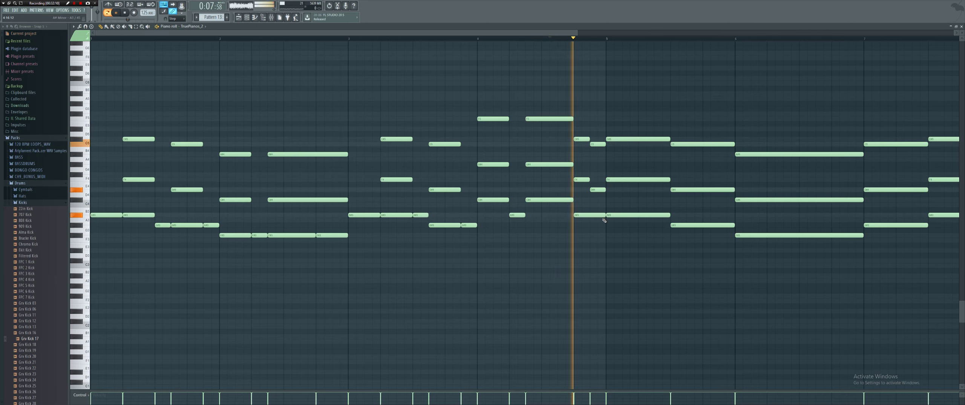
{"action": "key", "text": "space"}
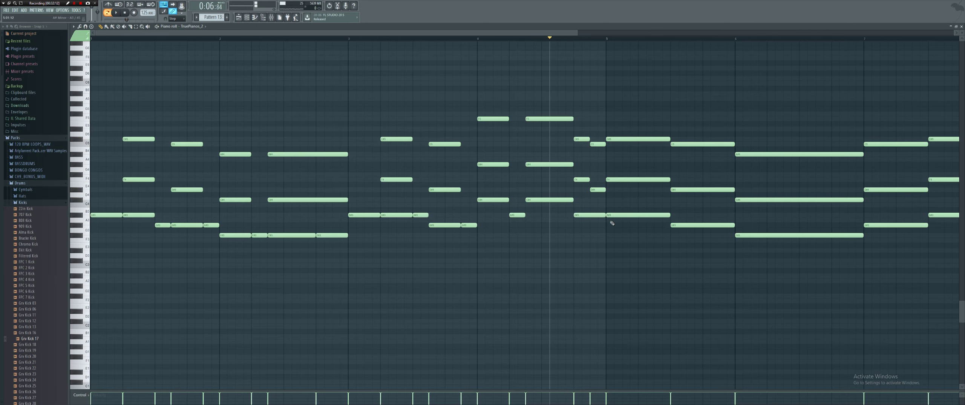
{"action": "right_click", "coordinate": [584, 214]}
{"action": "left_click", "coordinate": [576, 200]}
{"action": "key", "text": "space"}
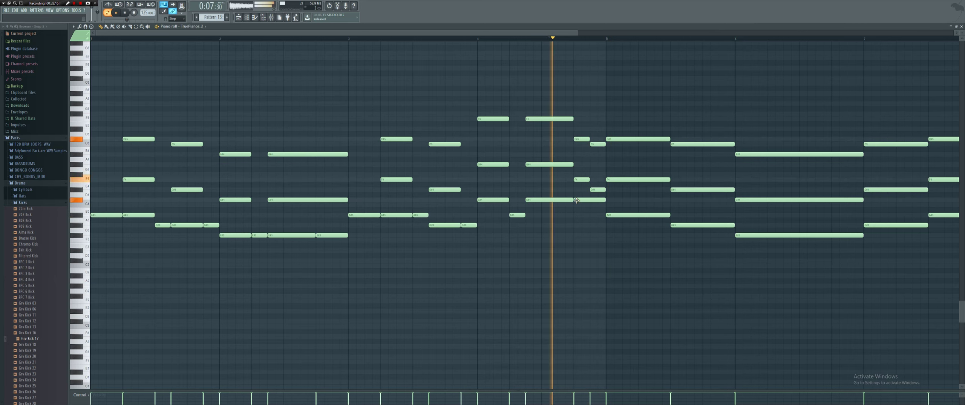
{"action": "key", "text": "space"}
{"action": "right_click", "coordinate": [577, 200]}
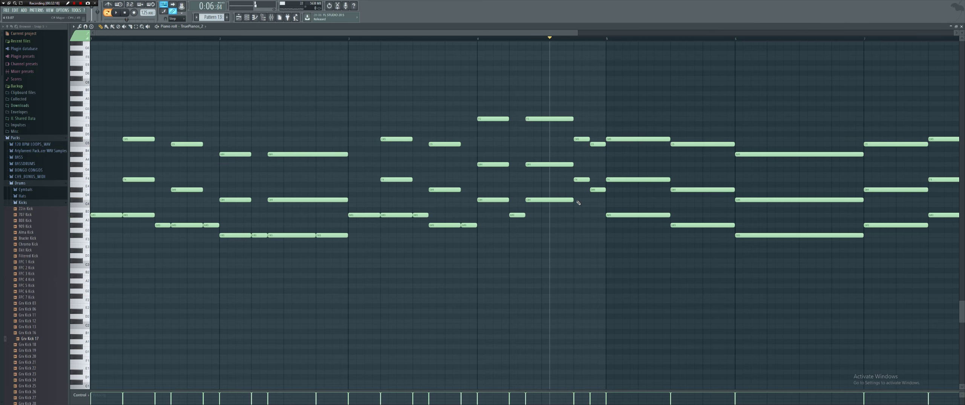
{"action": "left_click", "coordinate": [576, 205]}
{"action": "key", "text": "space"}
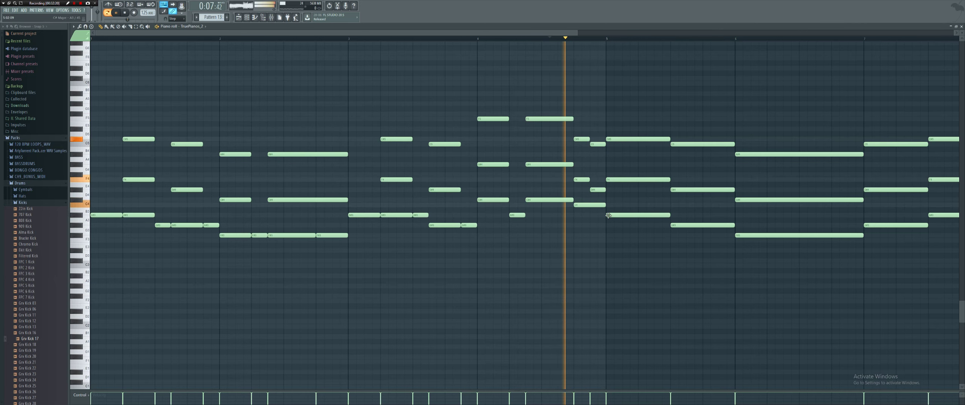
{"action": "key", "text": "space"}
Replace the low note on beat 4 of bar 4 with a one-beat note matching the preceding chord's lowest pitch, and audition.
{"action": "right_click", "coordinate": [585, 206]}
{"action": "left_click", "coordinate": [575, 200]}
{"action": "key", "text": "space"}
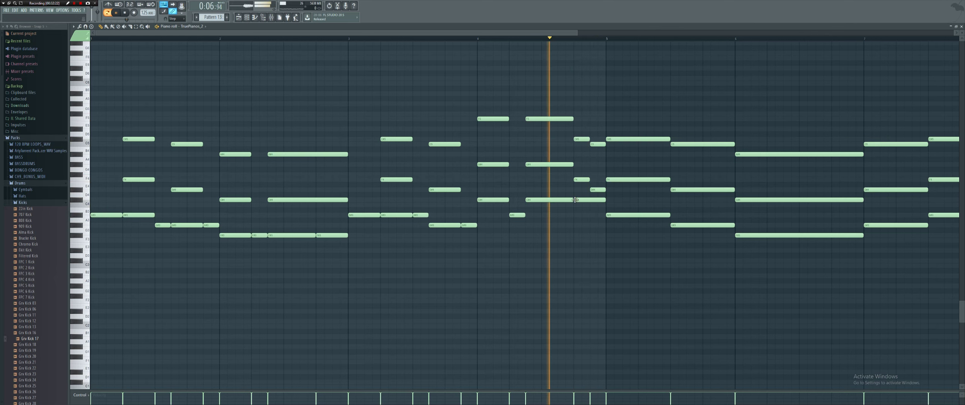
{"action": "key", "text": "space"}
Shorten the first chord of bar 5 to one beat.
{"action": "mouse_move", "coordinate": [638, 236]}
{"action": "left_mouse_down"}
{"action": "mouse_move", "coordinate": [641, 134]}
{"action": "mouse_move", "coordinate": [668, 139]}
{"action": "mouse_move", "coordinate": [635, 139]}
{"action": "left_mouse_up"}
{"action": "scroll", "coordinate": [640, 165], "scroll_direction": "down", "scroll_amount": 4}
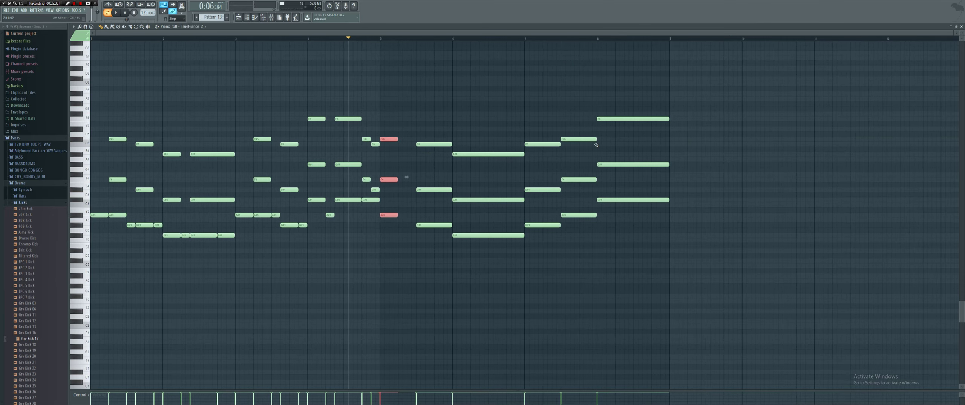
{"action": "left_click_drag", "start_coordinate": [735, 273], "coordinate": [787, 192]}
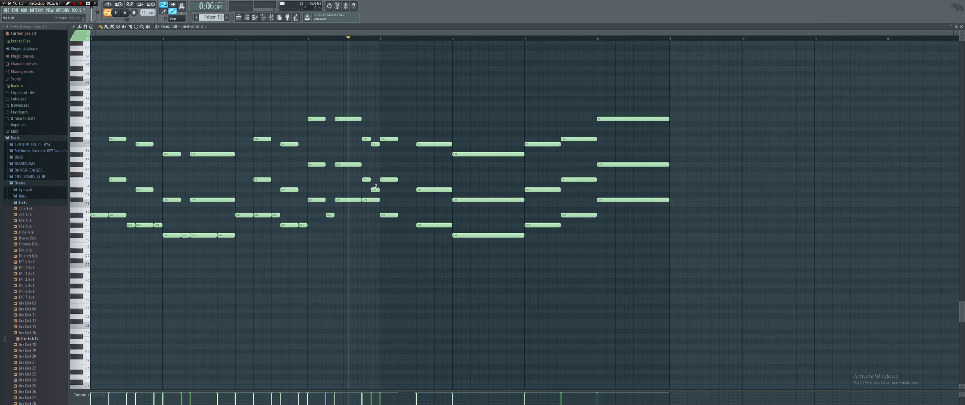
Audition the pattern from the beginning and enable the metronome during playback.
{"action": "left_click", "coordinate": [125, 13]}
{"action": "left_click", "coordinate": [116, 12]}
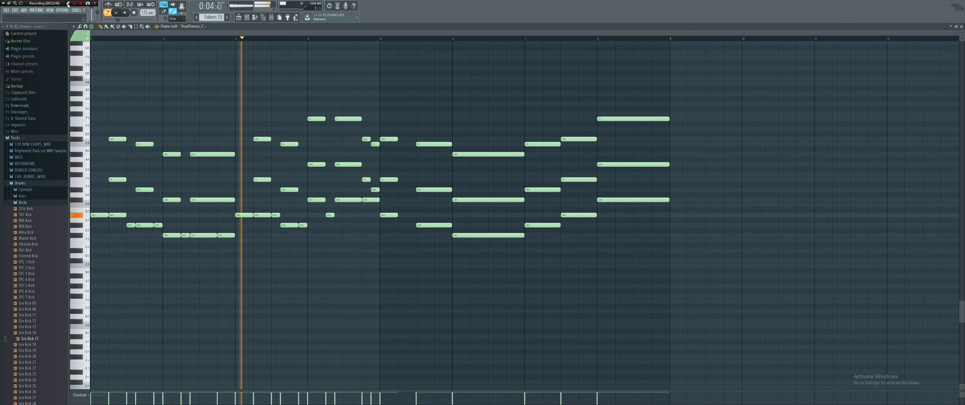
{"action": "left_click", "coordinate": [108, 4]}
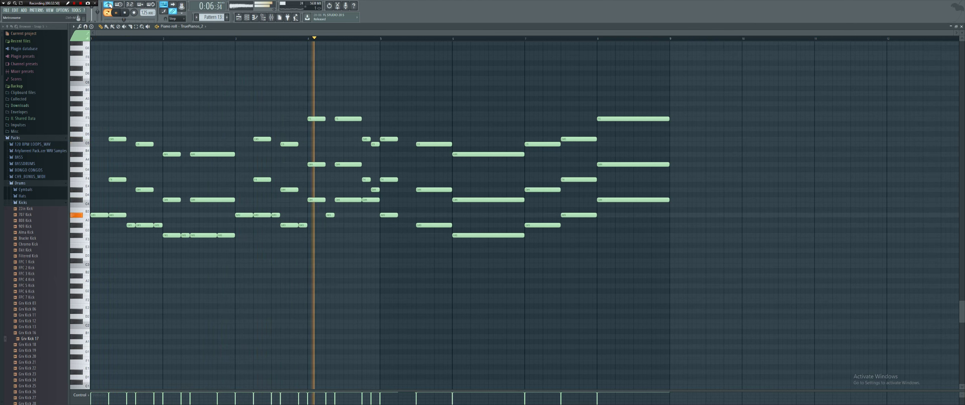
{"action": "key", "text": "space"}
Raise the half-beat note on beat 2 of bar 4 to the neighbouring chords' lowest pitch and audition the pattern.
{"action": "scroll", "coordinate": [331, 203], "scroll_direction": "up", "scroll_amount": 6}
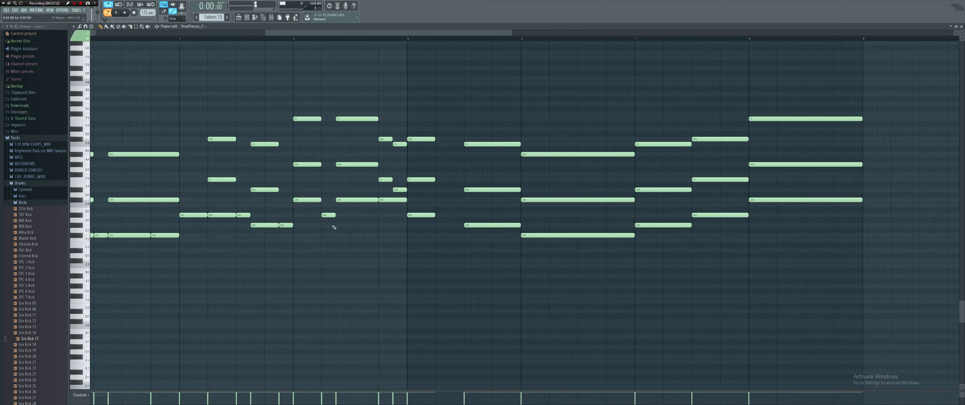
{"action": "left_click_drag", "start_coordinate": [331, 199], "coordinate": [331, 199]}
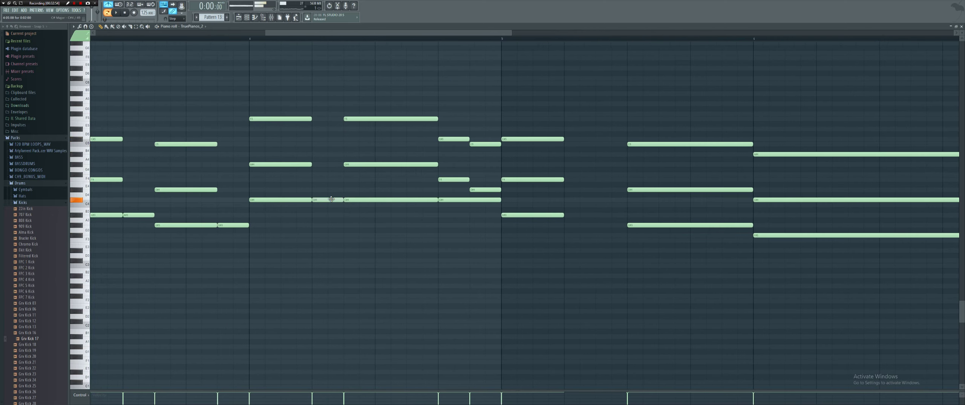
{"action": "scroll", "coordinate": [276, 160], "scroll_direction": "down", "scroll_amount": 6}
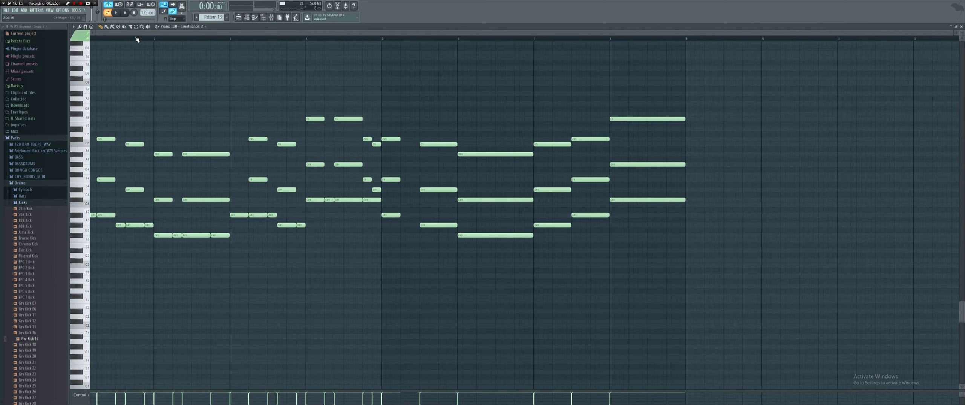
{"action": "key", "text": "space"}
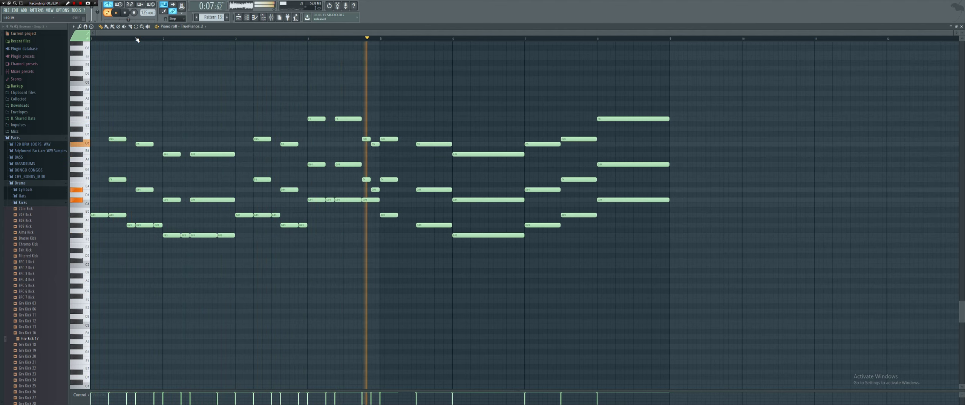
{"action": "key", "text": "space"}
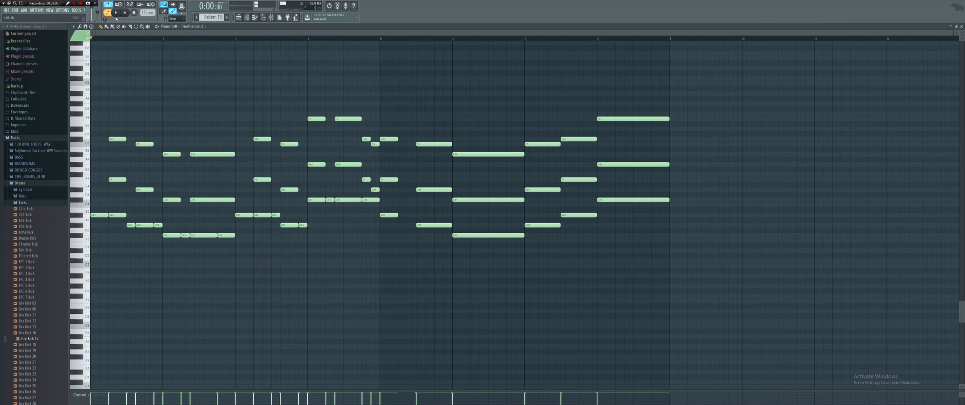
Move bar 5's first chord to beat 2, add a one-beat low note on beat 1, and audition the transition.
{"action": "scroll", "coordinate": [415, 228], "scroll_direction": "up", "scroll_amount": 5}
{"action": "left_click_drag", "start_coordinate": [401, 226], "coordinate": [449, 140]}
{"action": "left_click", "coordinate": [391, 219]}
{"action": "left_click_drag", "start_coordinate": [410, 215], "coordinate": [384, 214]}
{"action": "key", "text": "space"}
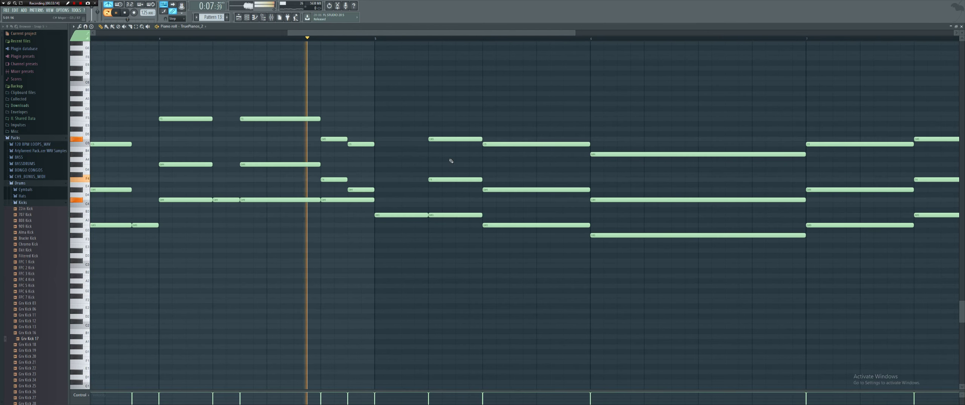
Shorten the second chord of bar 5 to one beat and start it half a beat later.
{"action": "left_click_drag", "start_coordinate": [527, 269], "coordinate": [513, 120]}
{"action": "key", "text": "space"}
{"action": "left_click_drag", "start_coordinate": [590, 143], "coordinate": [538, 145]}
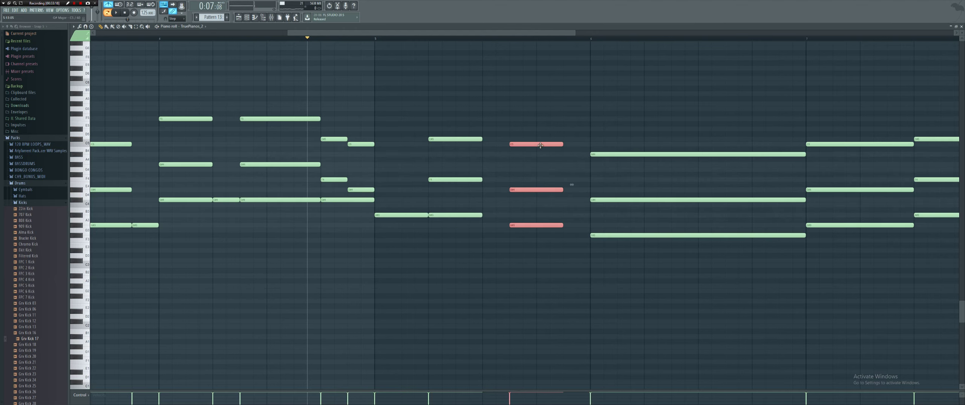
Add half-beat low and middle notes before bar 5's second chord and a one-beat middle note on beat 1, auditioning the additions.
{"action": "left_click", "coordinate": [424, 215]}
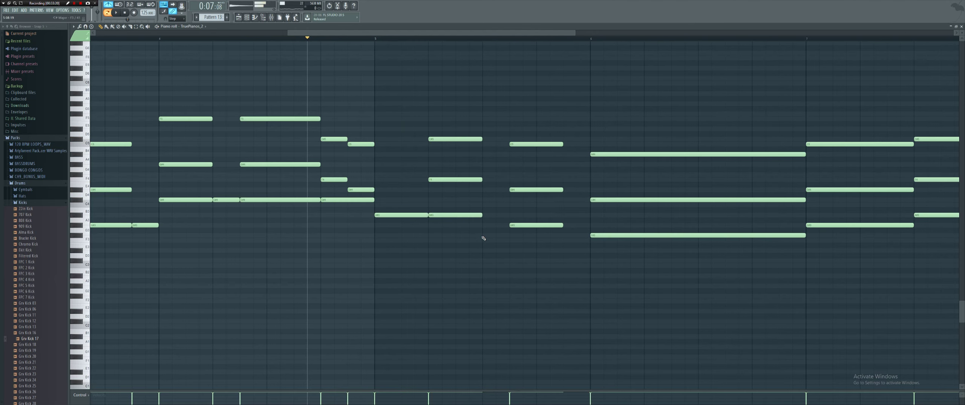
{"action": "left_click", "coordinate": [484, 225]}
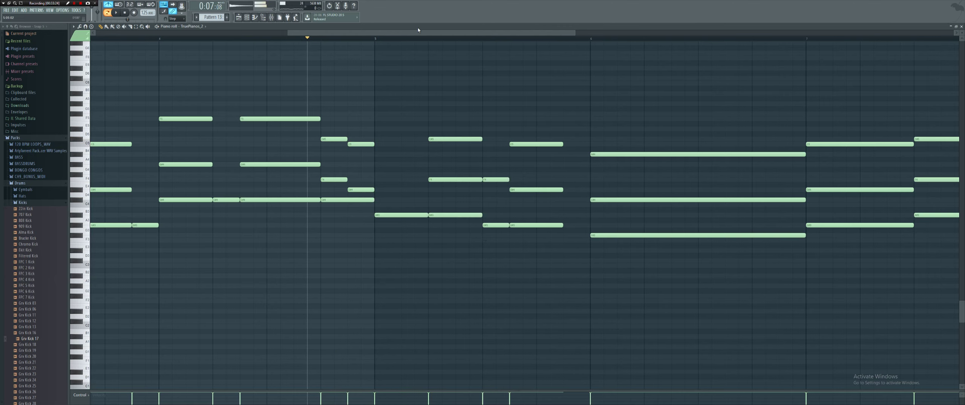
{"action": "left_click", "coordinate": [390, 38]}
{"action": "key", "text": "space"}
{"action": "key", "text": "space"}
{"action": "left_click", "coordinate": [375, 180]}
{"action": "key", "text": "space"}
{"action": "key", "text": "space"}
Fill the last half beat of bar 5 with half-beat notes at the preceding chord's middle and low pitches, auditioning the ending.
{"action": "left_click", "coordinate": [566, 190]}
{"action": "left_click_drag", "start_coordinate": [600, 189], "coordinate": [583, 223]}
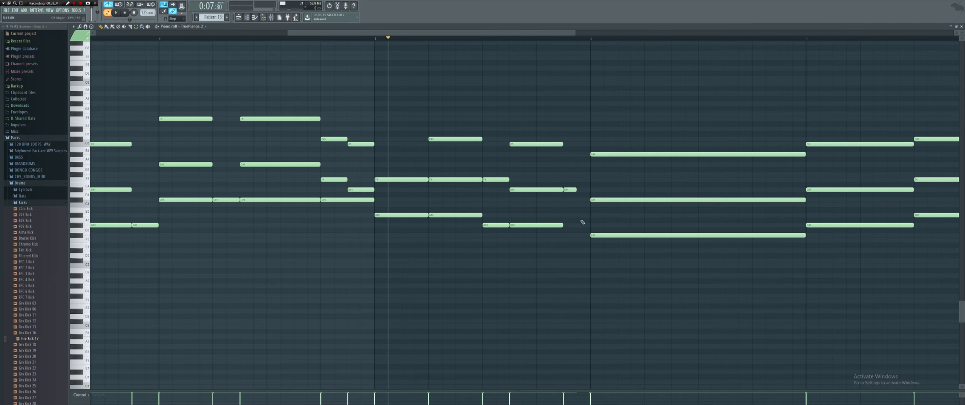
{"action": "left_click", "coordinate": [522, 38]}
{"action": "key", "text": "space"}
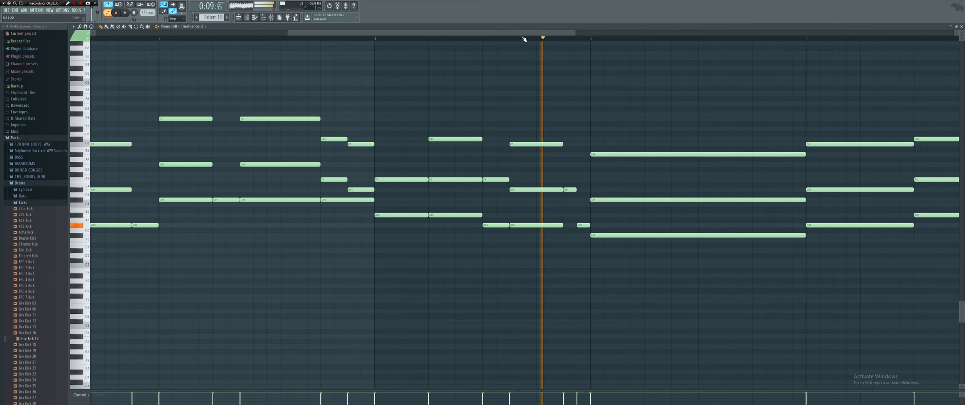
{"action": "key", "text": "space"}
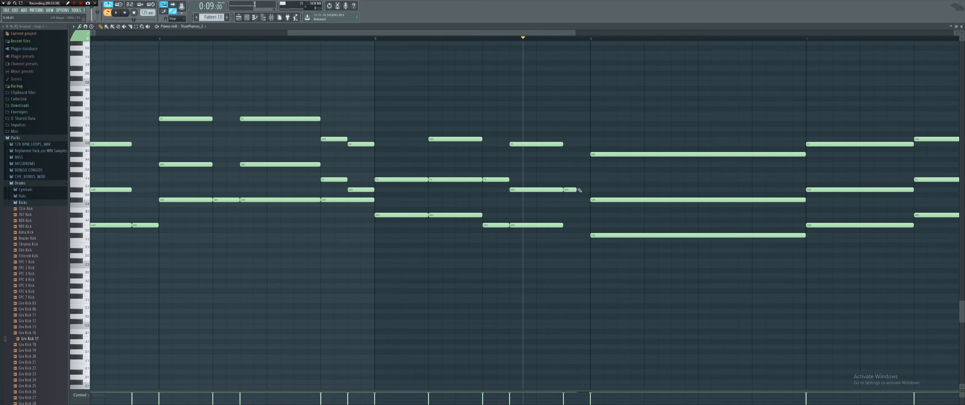
{"action": "left_click", "coordinate": [578, 223]}
Audition the pattern from bar 4 through the reworked bar 5.
{"action": "scroll", "coordinate": [269, 40], "scroll_direction": "down", "scroll_amount": 4}
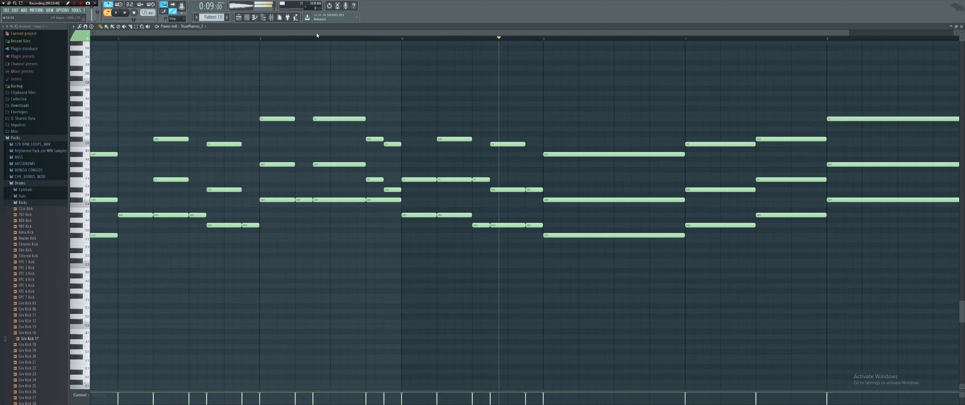
{"action": "key", "text": "space"}
{"action": "left_click", "coordinate": [337, 39]}
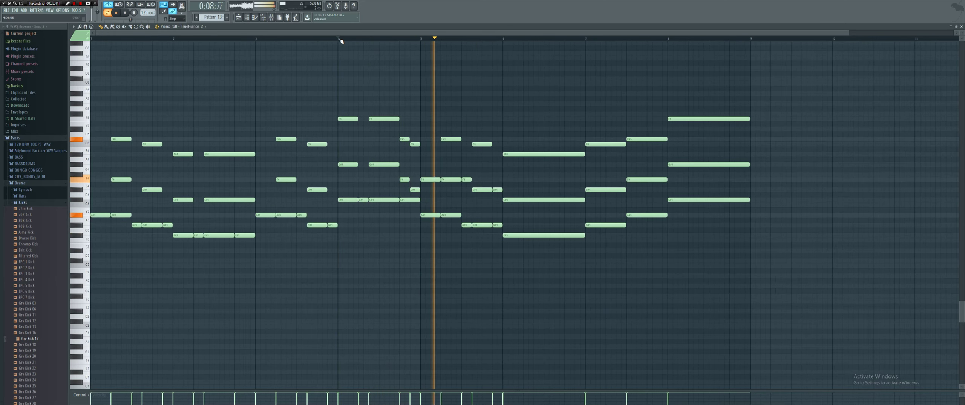
{"action": "key", "text": "space"}
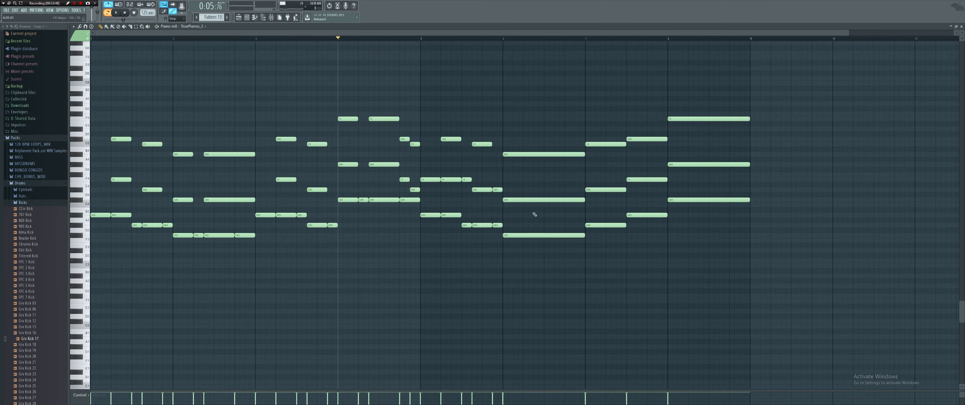
Split bar 6's chord into two one-beat hits, the second halfway through beat 2, with half-beat middle and low notes between, and audition.
{"action": "scroll", "coordinate": [535, 214], "scroll_direction": "up", "scroll_amount": 5}
{"action": "left_click_drag", "start_coordinate": [518, 132], "coordinate": [529, 258]}
{"action": "left_click_drag", "start_coordinate": [548, 154], "coordinate": [570, 154]}
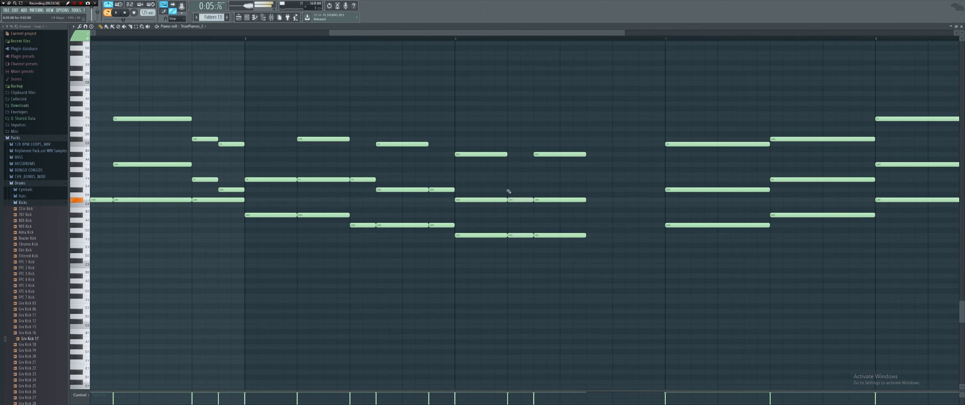
{"action": "left_click", "coordinate": [429, 40]}
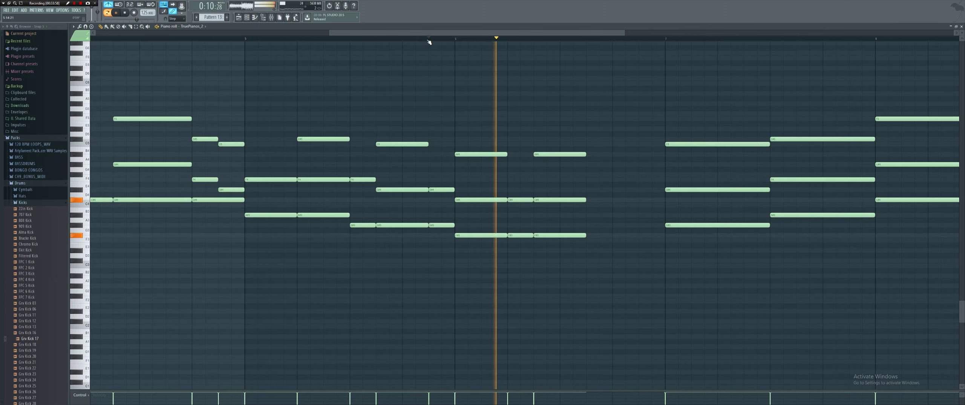
Lengthen bar 6's second chord to one and a half beats, fill the last beat with two half-beat note pairs, and audition.
{"action": "left_click_drag", "start_coordinate": [583, 267], "coordinate": [570, 126]}
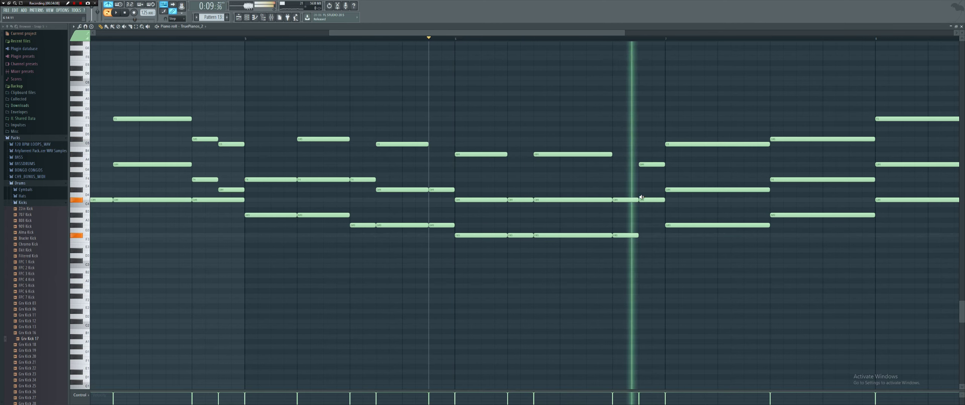
{"action": "key", "text": "space"}
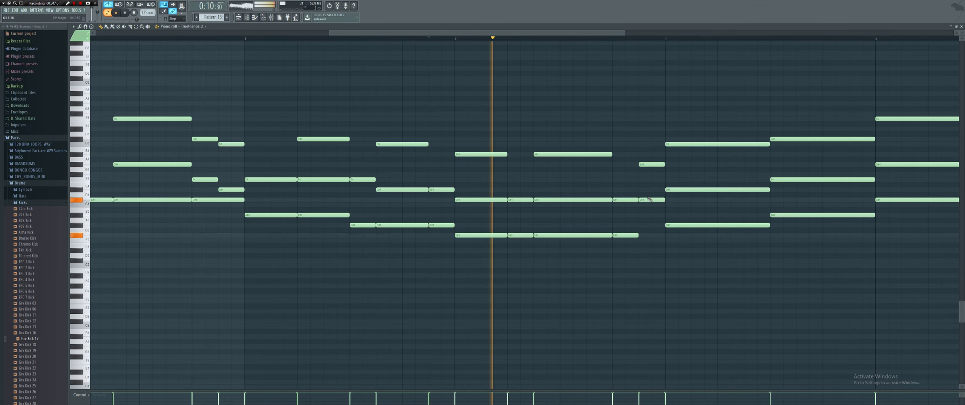
{"action": "key", "text": "space"}
Shorten bar 7's first chord to one beat on beat 2, add a one-beat low note on beat 1, and audition.
{"action": "scroll", "coordinate": [729, 135], "scroll_direction": "up", "scroll_amount": 3}
{"action": "left_click", "coordinate": [730, 144]}
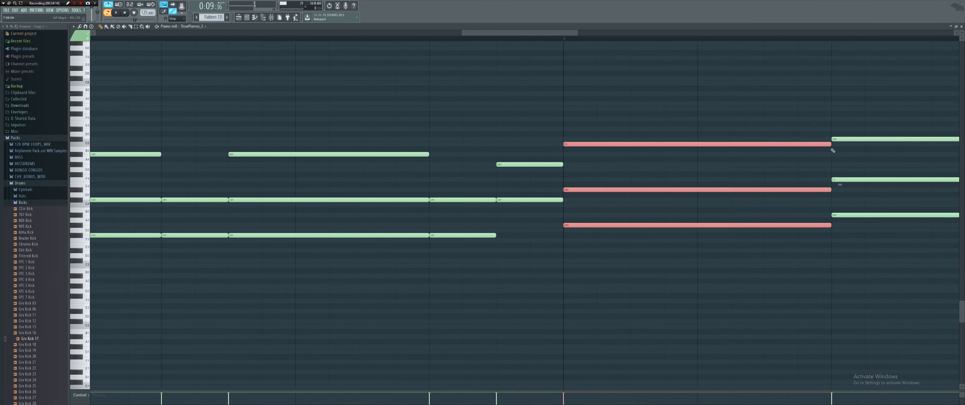
{"action": "left_click_drag", "start_coordinate": [675, 145], "coordinate": [752, 144]}
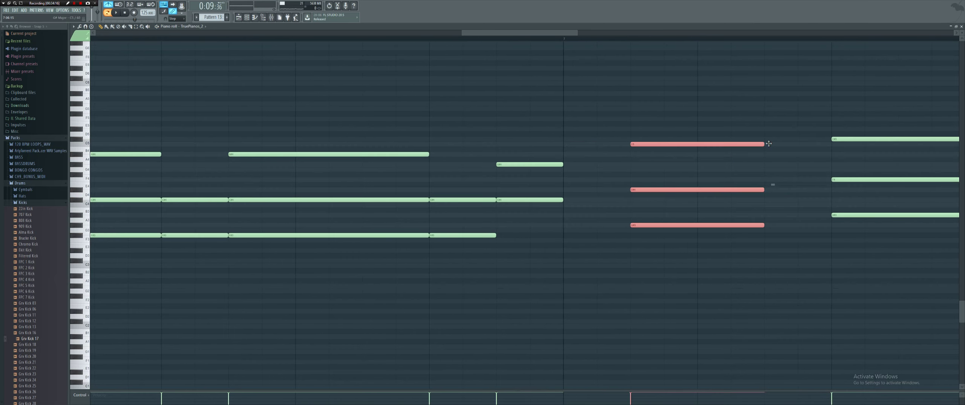
{"action": "key", "text": "ctrl+d"}
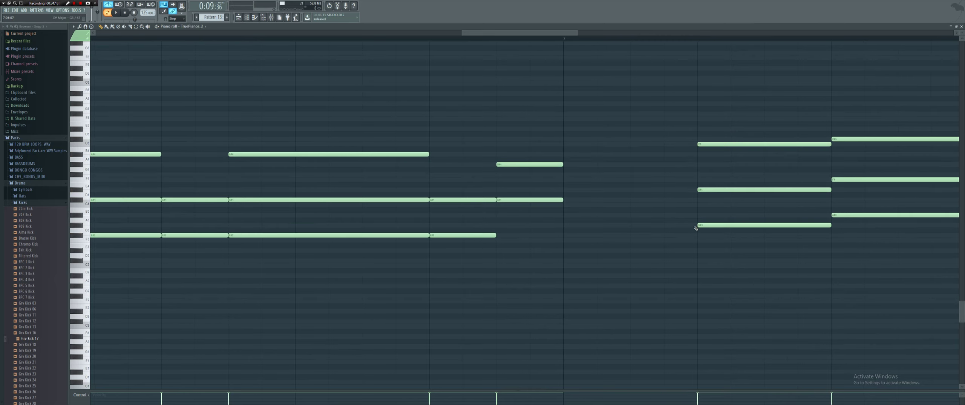
{"action": "scroll", "coordinate": [566, 223], "scroll_direction": "down", "scroll_amount": 4}
{"action": "key", "text": "space"}
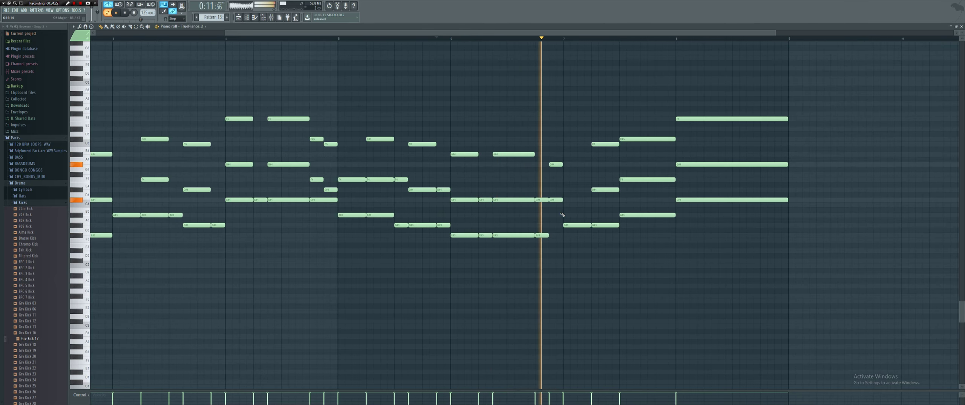
{"action": "key", "text": "space"}
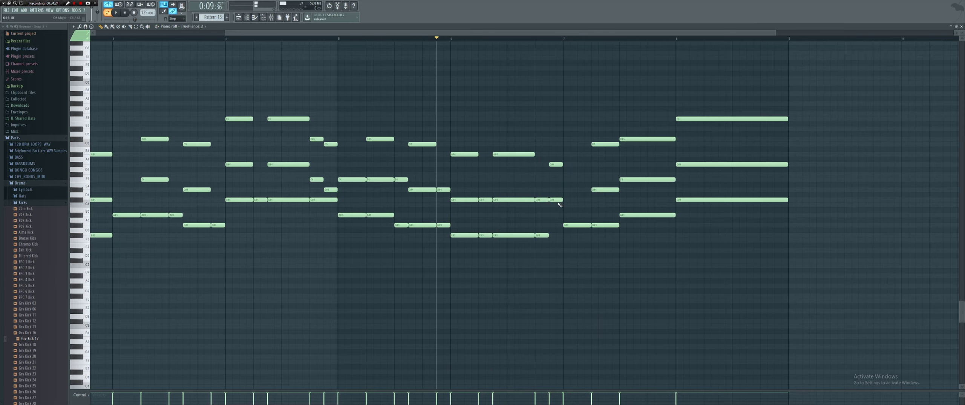
Repitch bar 6's last two half-beat pairs: step the upper notes down and drop the final low note to bar 7's lowest pitch, auditioning.
{"action": "scroll", "coordinate": [549, 202], "scroll_direction": "up", "scroll_amount": 3}
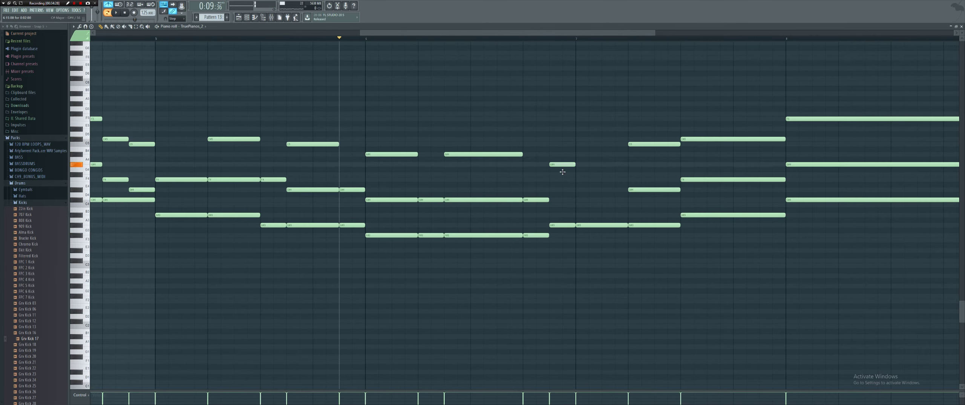
{"action": "key", "text": "space"}
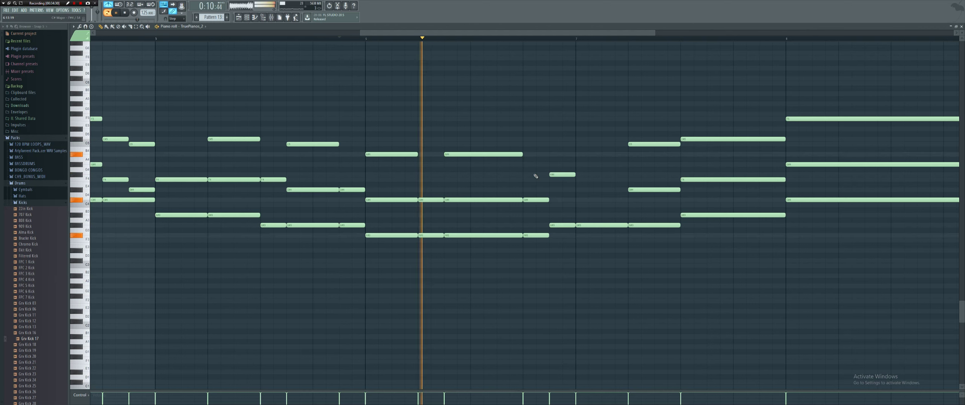
{"action": "key", "text": "space"}
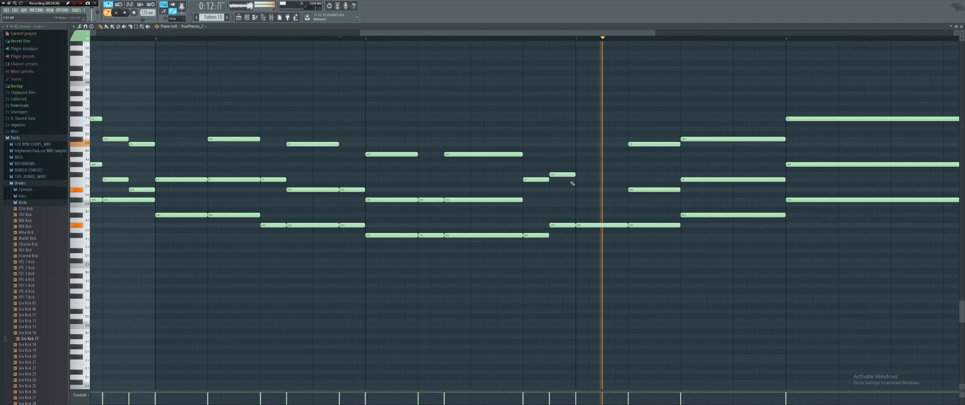
{"action": "left_click", "coordinate": [539, 180]}
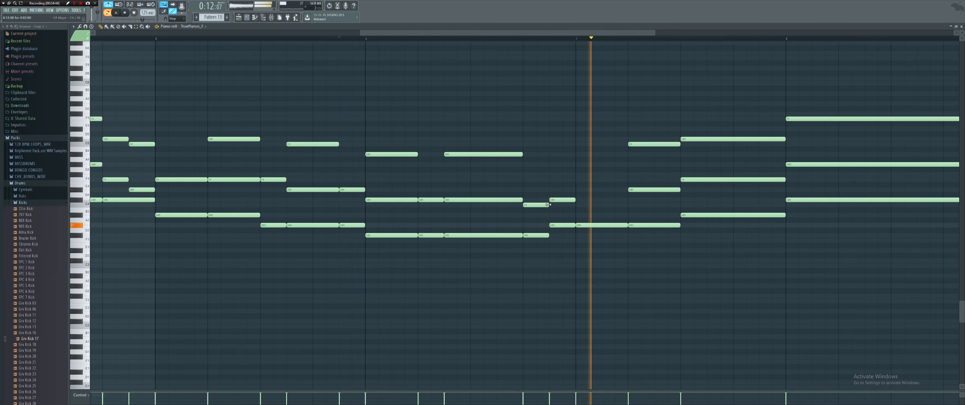
{"action": "key", "text": "space"}
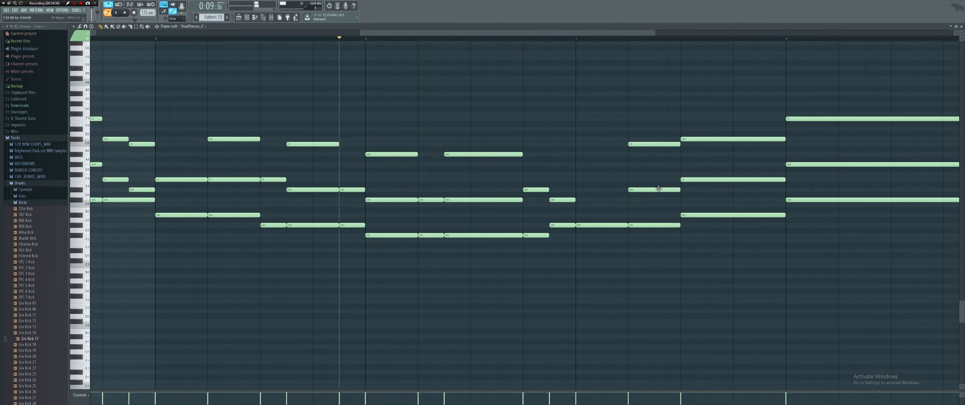
{"action": "key", "text": "space"}
Shorten the second chord of bar 7 to one beat and start it half a beat later.
{"action": "scroll", "coordinate": [633, 194], "scroll_direction": "down", "scroll_amount": 3, "text": "ctrl"}
{"action": "scroll", "coordinate": [660, 194], "scroll_direction": "up", "scroll_amount": 5, "text": "ctrl"}
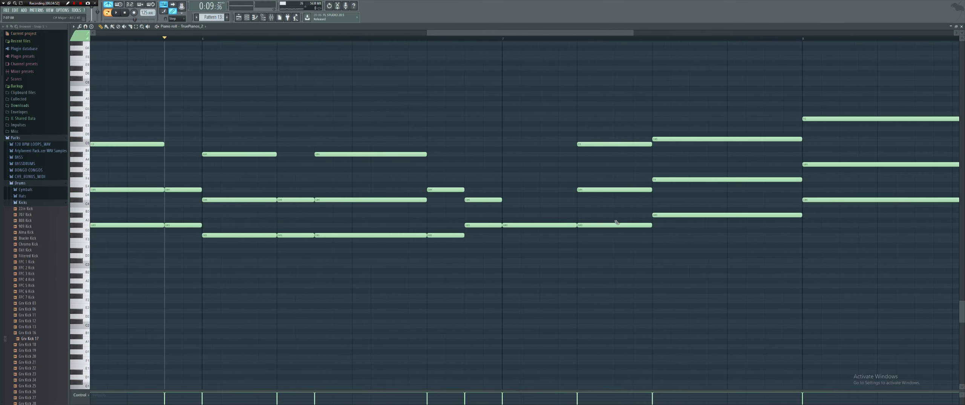
{"action": "left_click_drag", "start_coordinate": [704, 215], "coordinate": [798, 149]}
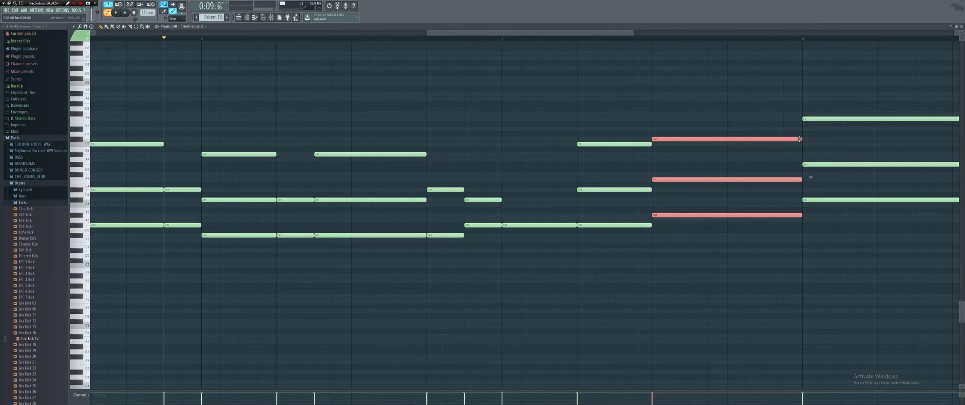
{"action": "left_click_drag", "start_coordinate": [716, 139], "coordinate": [752, 139]}
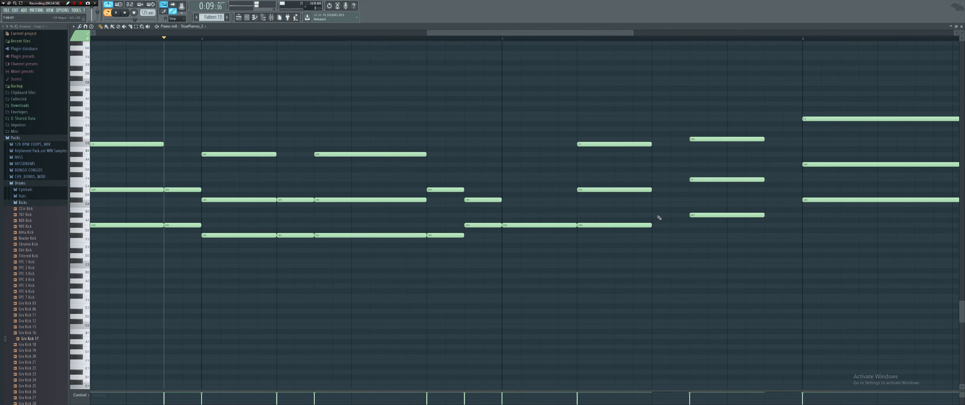
Add a half-beat note at the chord's lowest pitch just before bar 7's second chord and audition the passage.
{"action": "scroll", "coordinate": [653, 215], "scroll_direction": "down", "scroll_amount": 4, "text": "ctrl"}
{"action": "scroll", "coordinate": [650, 227], "scroll_direction": "up", "scroll_amount": 3, "text": "ctrl"}
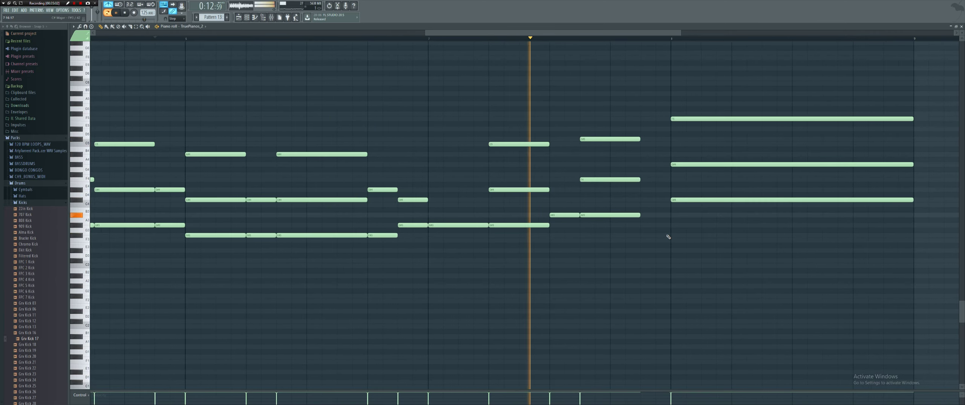
{"action": "key", "text": "space"}
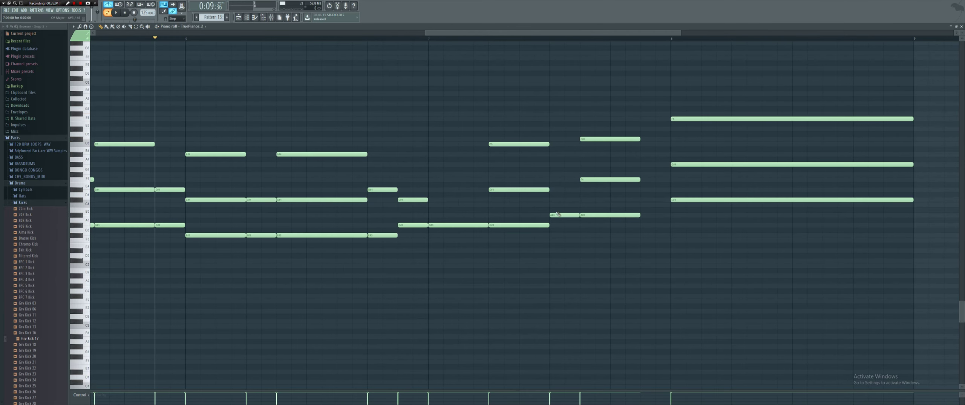
{"action": "key", "text": "space"}
{"action": "scroll", "coordinate": [651, 213], "scroll_direction": "down", "scroll_amount": 4, "text": "ctrl"}
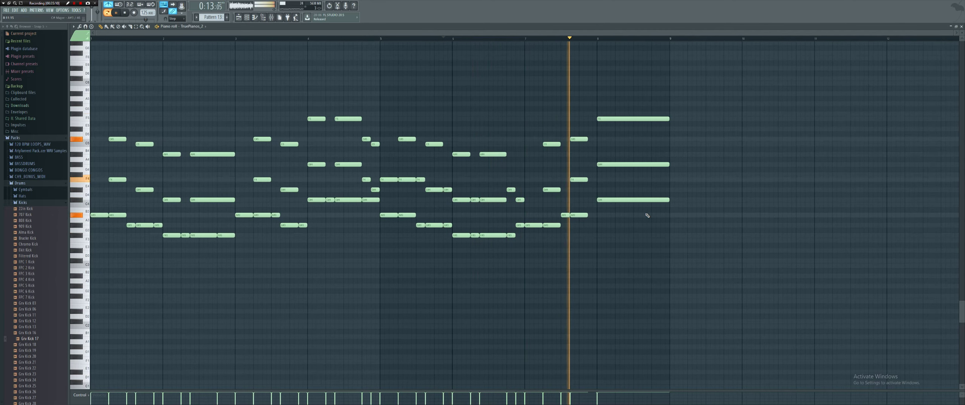
{"action": "key", "text": "space"}
End bar 7 with a half-beat low note and split bar 8's chord into a one-beat hit and a two-and-a-half-beat hit.
{"action": "scroll", "coordinate": [647, 215], "scroll_direction": "up", "scroll_amount": 5, "text": "ctrl"}
{"action": "left_click", "coordinate": [593, 216]}
{"action": "left_click_drag", "start_coordinate": [733, 228], "coordinate": [639, 119]}
{"action": "key", "text": "space"}
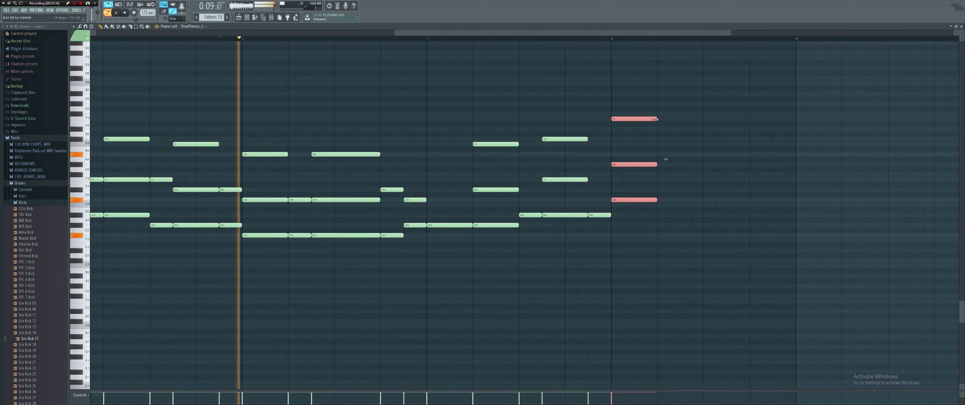
{"action": "left_click_drag", "start_coordinate": [641, 118], "coordinate": [796, 118]}
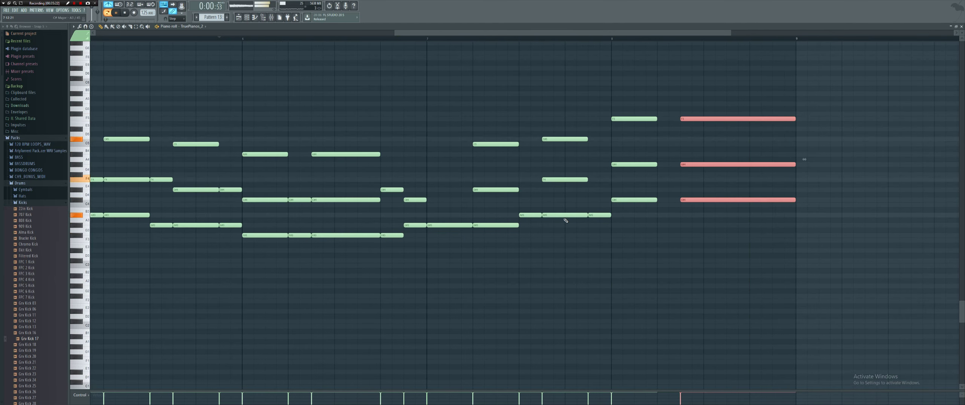
Fill the gap between bar 8's chords with half-beat middle and low notes, add a half-beat middle note in bar 7, and audition.
{"action": "left_click", "coordinate": [658, 204]}
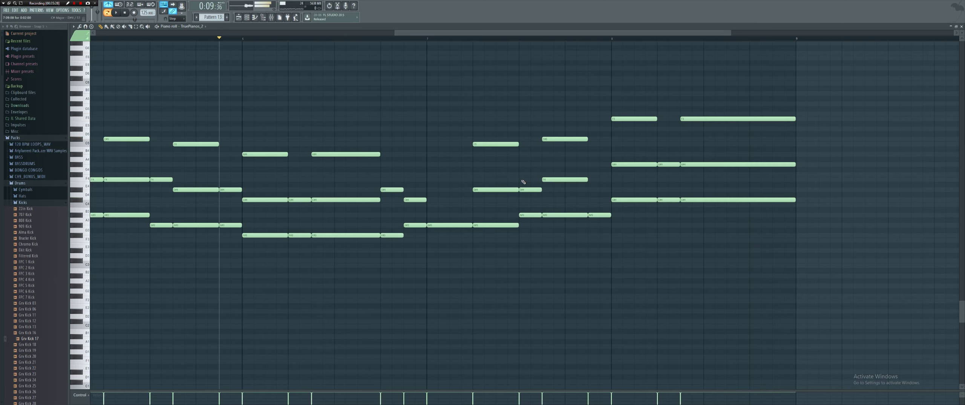
{"action": "left_click", "coordinate": [459, 37]}
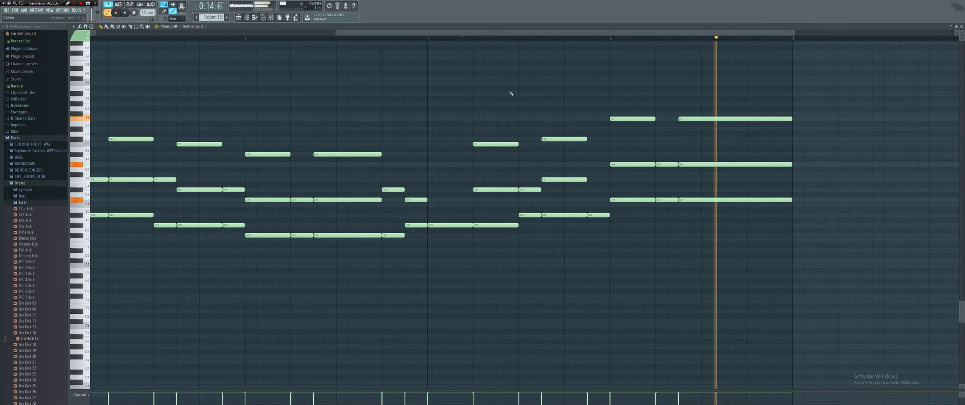
{"action": "scroll", "coordinate": [511, 94], "scroll_direction": "down", "scroll_amount": 3}
{"action": "scroll", "coordinate": [509, 94], "scroll_direction": "down", "scroll_amount": 2}
{"action": "key", "text": "space"}
Switch to the playlist and place Pattern 13 on the first track from bar 18.
{"action": "left_click", "coordinate": [247, 17]}
{"action": "right_click", "coordinate": [487, 51]}
{"action": "left_click", "coordinate": [484, 50]}
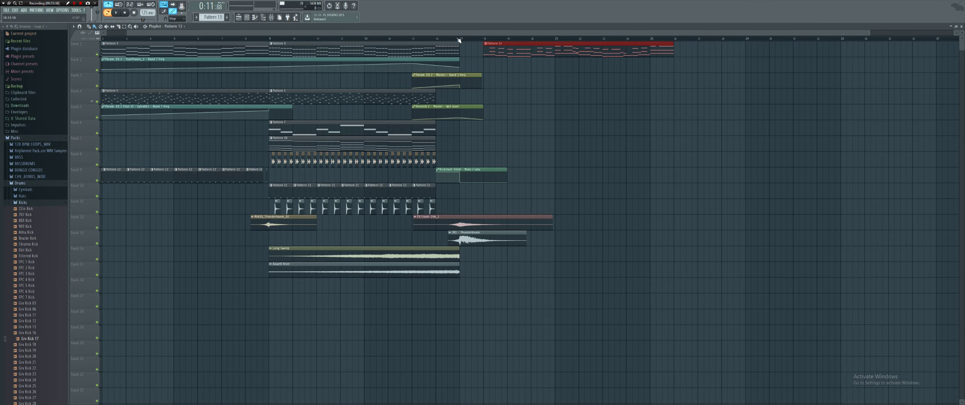
Play the arrangement from bar 17, check the mixer levels during playback, and return to the playlist.
{"action": "left_click", "coordinate": [281, 23]}
{"action": "key", "text": "space"}
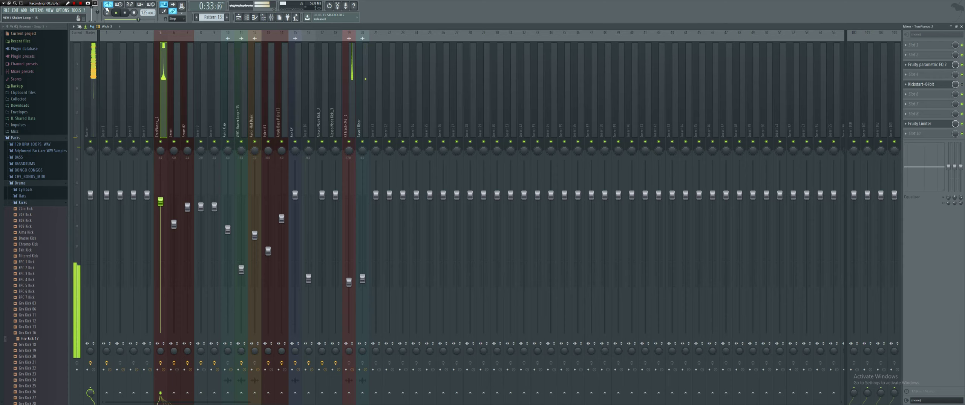
{"action": "left_click", "coordinate": [242, 19]}
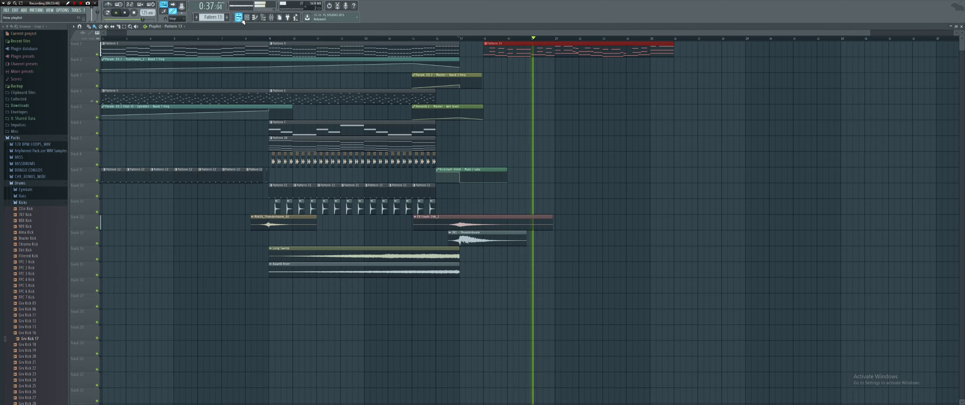
Extend the piano EQ frequency automation clip on track 2 to the end of Pattern 13, then stop playback.
{"action": "left_click_drag", "start_coordinate": [462, 60], "coordinate": [675, 66]}
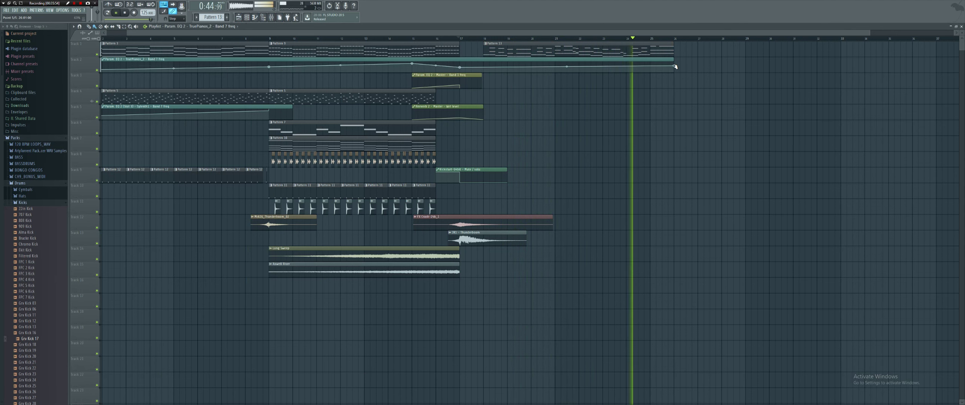
{"action": "key", "text": "space"}
Open Pattern 13 in the piano roll, audition its final bars, and return to the playlist.
{"action": "double_click", "coordinate": [644, 50]}
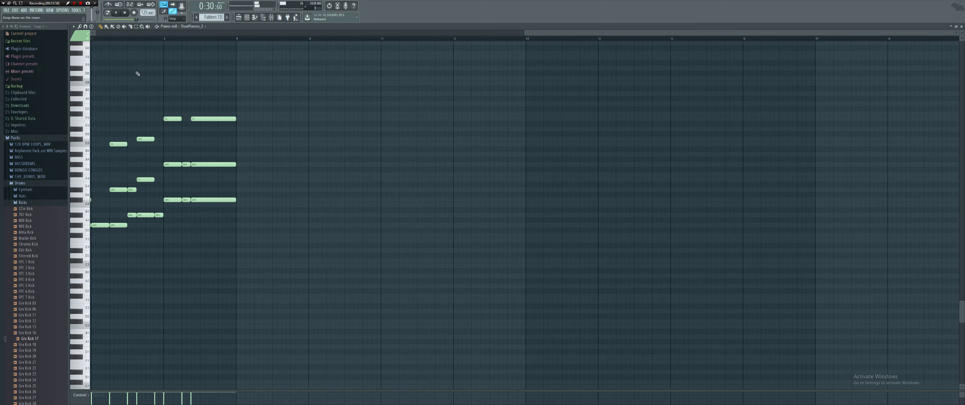
{"action": "scroll", "coordinate": [105, 41], "scroll_direction": "left", "scroll_amount": 3}
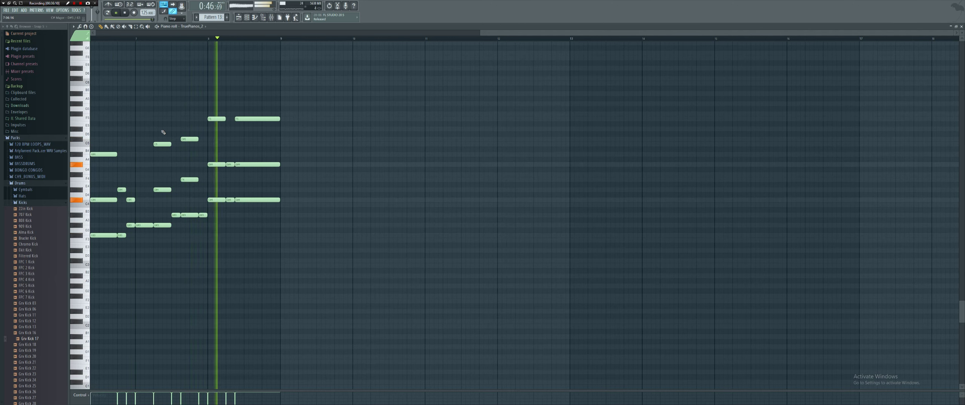
{"action": "key", "text": "space"}
{"action": "key", "text": "space"}
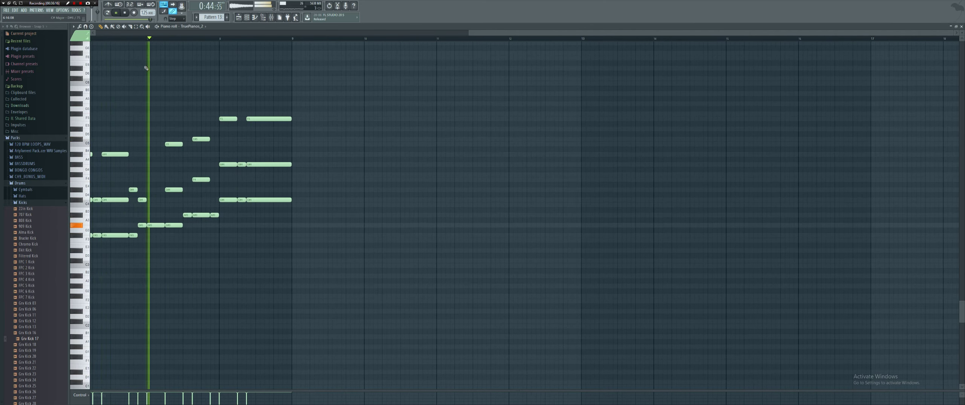
{"action": "key", "text": "F5"}
{"action": "key", "text": "space"}
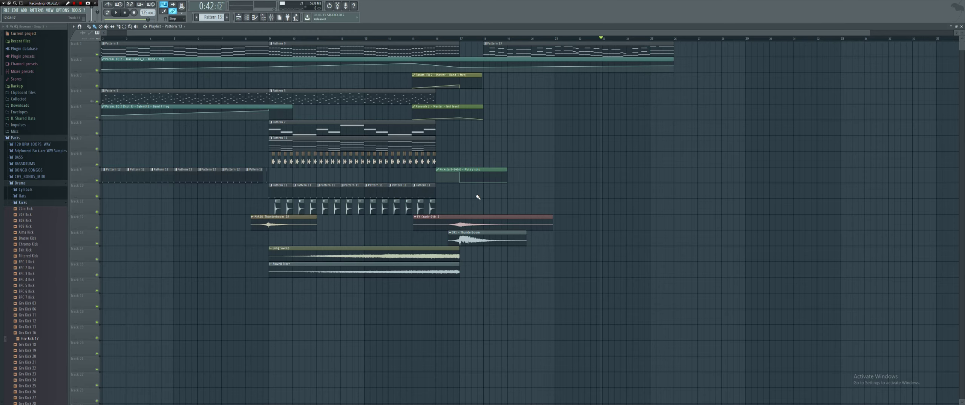
Switch to File Explorer, search the Desktop for "without you", and open the without-you-stems folder.
{"action": "key", "text": "alt+Tab"}
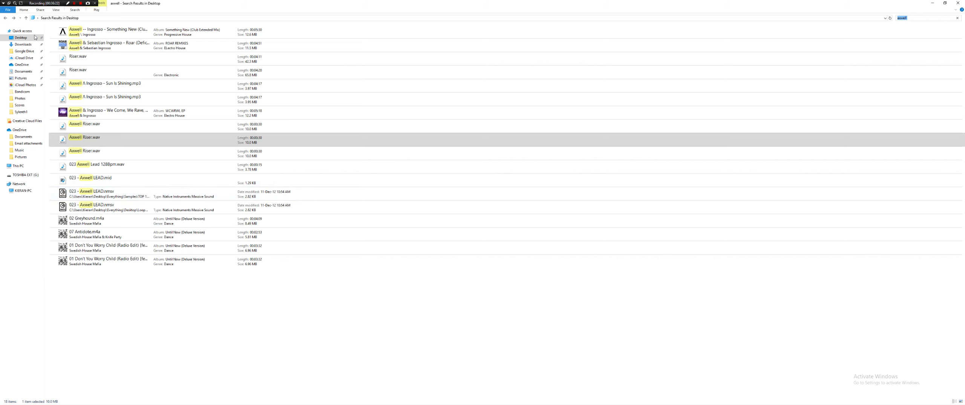
{"action": "left_click", "coordinate": [22, 38]}
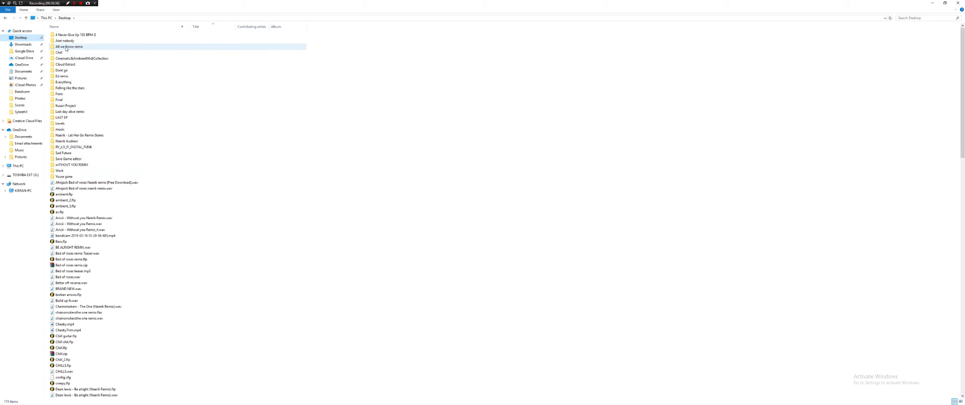
{"action": "scroll", "coordinate": [132, 106], "scroll_direction": "down", "scroll_amount": 1}
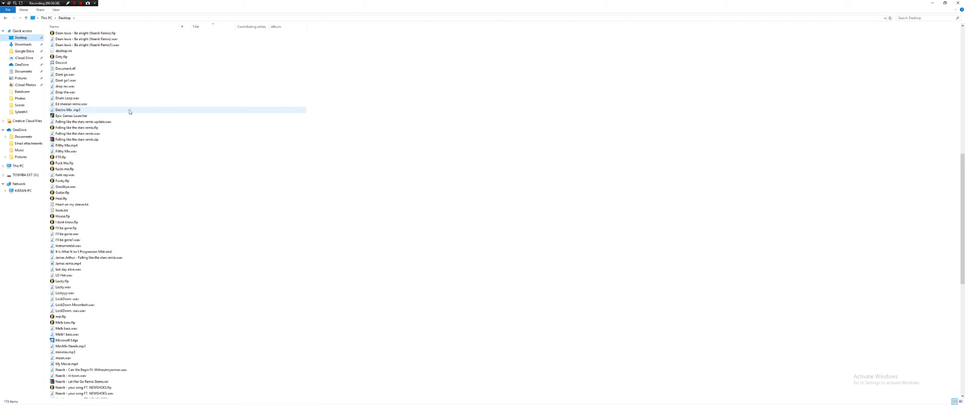
{"action": "scroll", "coordinate": [233, 80], "scroll_direction": "up", "scroll_amount": 1}
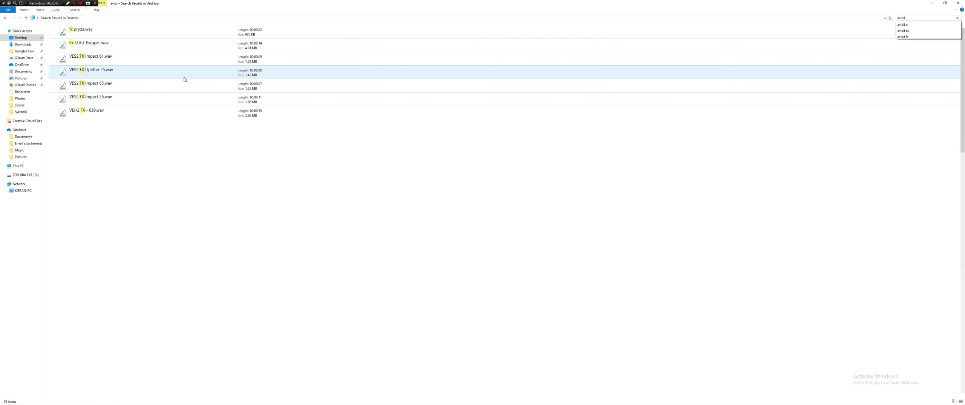
{"action": "key", "text": "BackSpace"}
{"action": "key", "text": "BackSpace"}
{"action": "key", "text": "BackSpace"}
{"action": "key", "text": "BackSpace"}
{"action": "key", "text": "BackSpace"}
{"action": "key", "text": "BackSpace"}
{"action": "type", "text": "without you"}
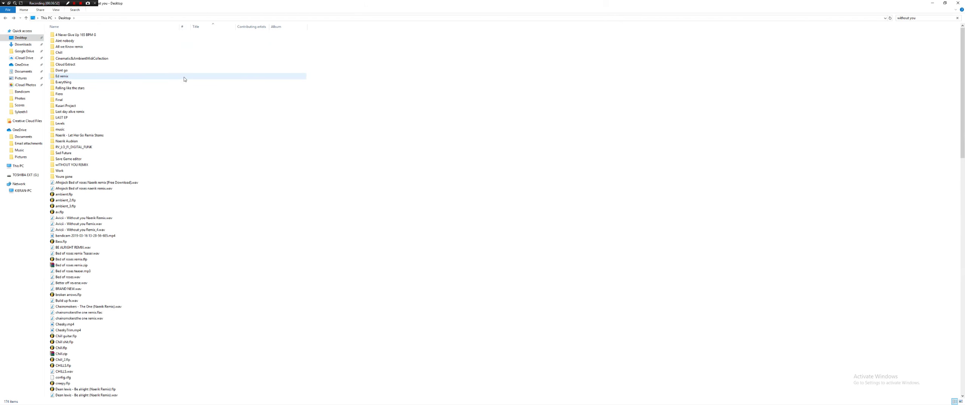
{"action": "double_click", "coordinate": [80, 98]}
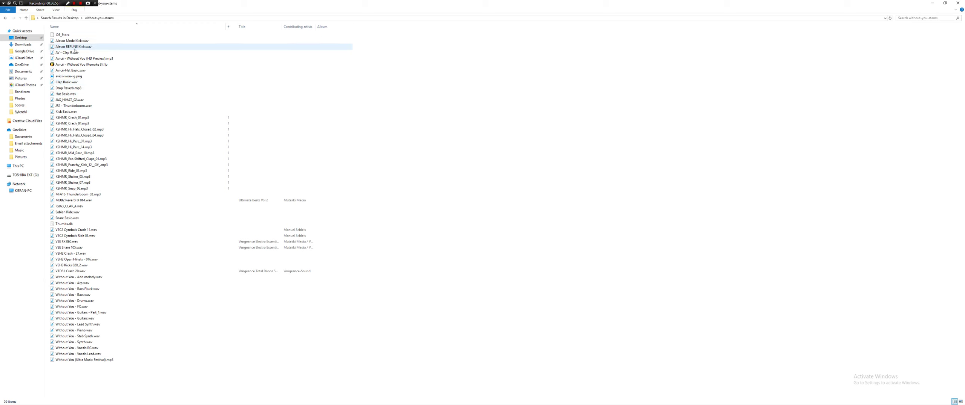
Audition the KSHMR crash, ride and shaker samples and place the KSHMR shaker on playlist track 3 at the end of Pattern 13.
{"action": "left_click", "coordinate": [74, 119]}
{"action": "double_click", "coordinate": [74, 119]}
{"action": "double_click", "coordinate": [82, 176]}
{"action": "double_click", "coordinate": [83, 172]}
{"action": "double_click", "coordinate": [84, 176]}
{"action": "key", "text": "alt+Tab"}
{"action": "left_click_drag", "start_coordinate": [131, 173], "coordinate": [631, 113]}
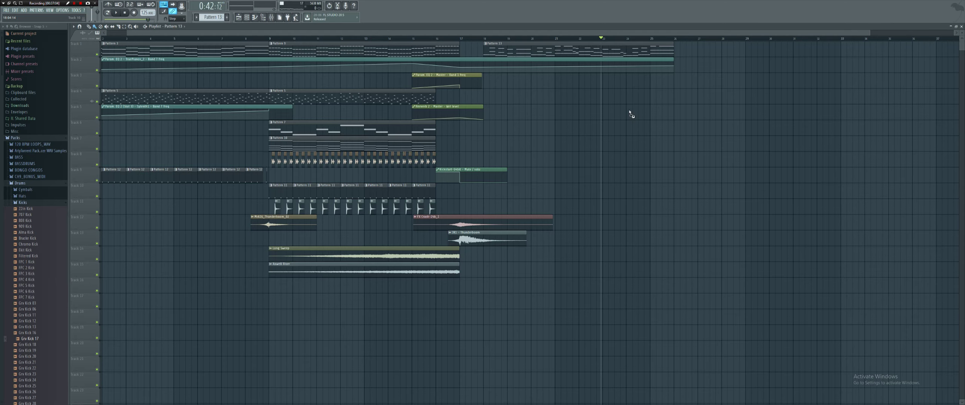
Audition KSHMR_Snap_06.mp3 from the stems folder and place it on track 4 near the start of Pattern 13.
{"action": "key", "text": "alt+Tab"}
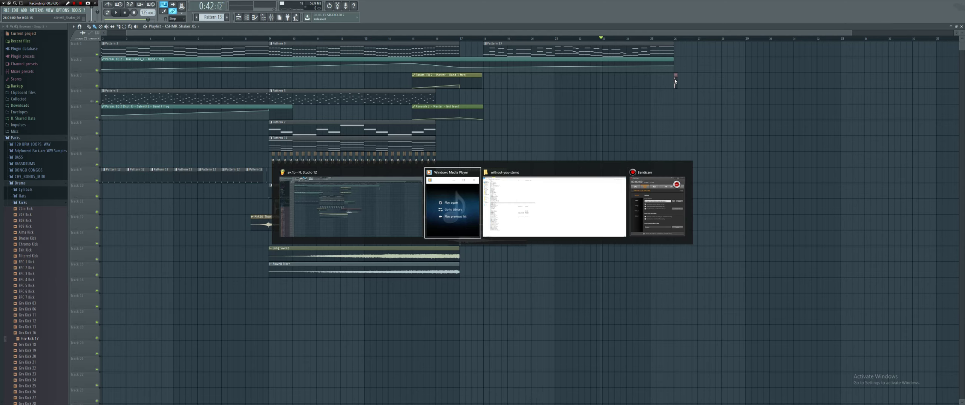
{"action": "double_click", "coordinate": [79, 189]}
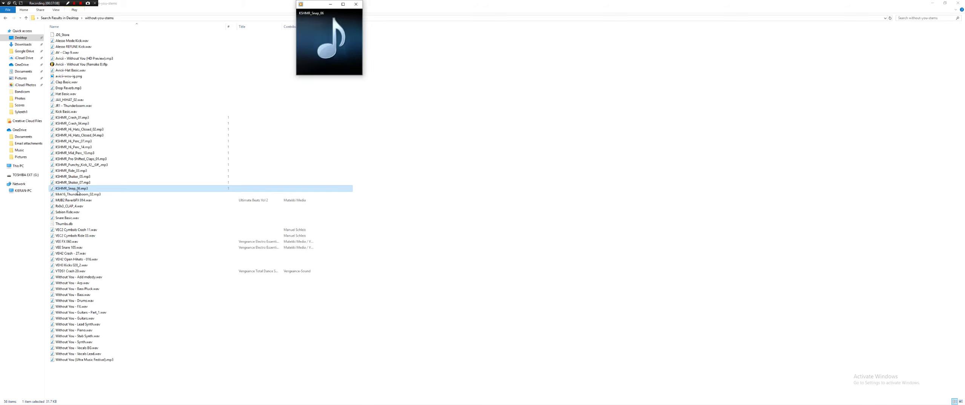
{"action": "key", "text": "alt+Tab"}
{"action": "left_click_drag", "start_coordinate": [73, 189], "coordinate": [553, 101]}
{"action": "key", "text": "alt+Tab"}
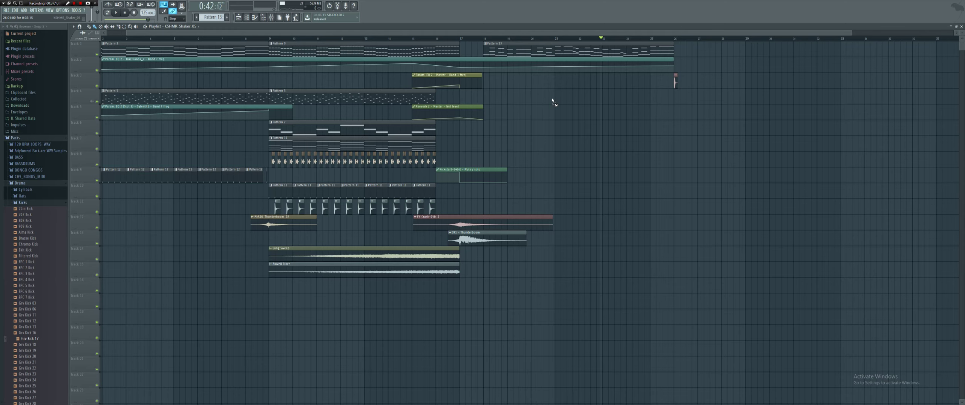
{"action": "left_click_drag", "start_coordinate": [490, 99], "coordinate": [490, 99]}
Audition the clap, ride, crash and FX samples in the stems folder, and place the VEE Snare sample on track 5 under Pattern 13.
{"action": "key", "text": "alt+Tab"}
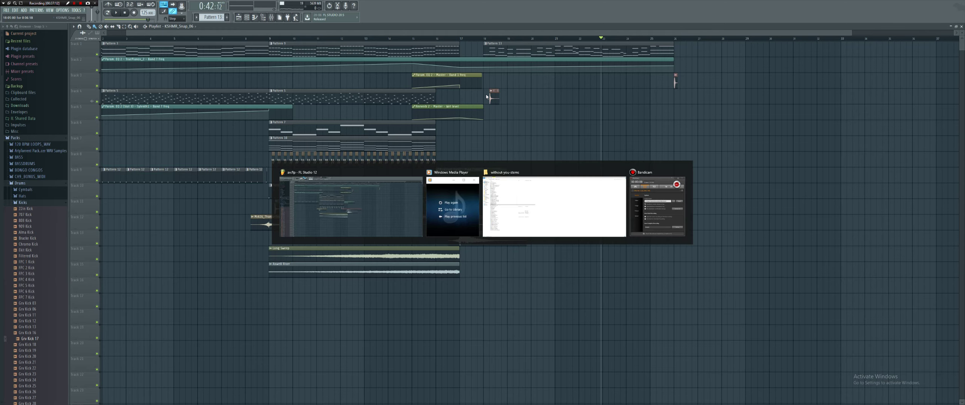
{"action": "left_click", "coordinate": [82, 201]}
{"action": "double_click", "coordinate": [84, 206]}
{"action": "double_click", "coordinate": [82, 212]}
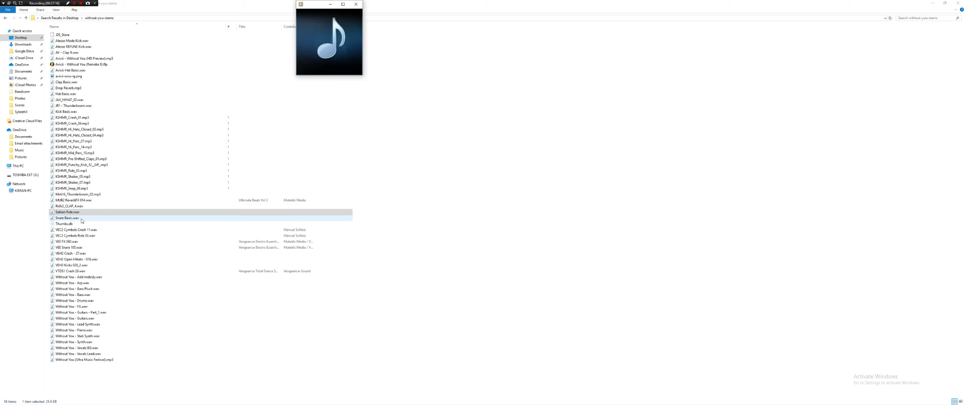
{"action": "double_click", "coordinate": [80, 231]}
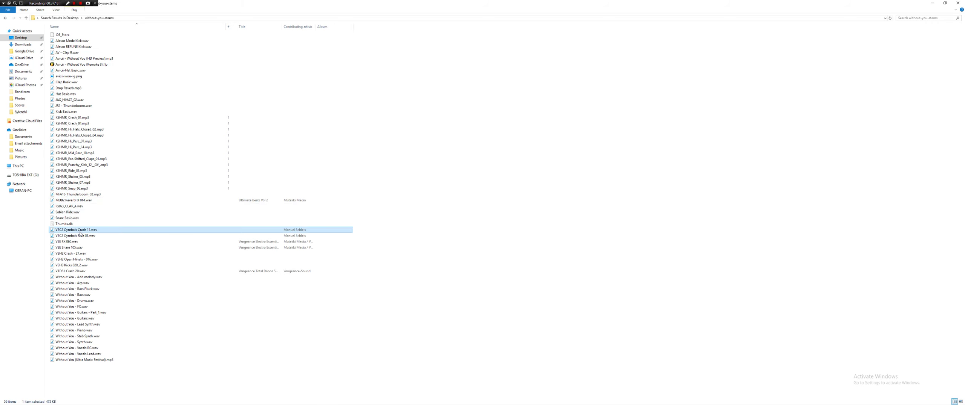
{"action": "double_click", "coordinate": [80, 236]}
{"action": "double_click", "coordinate": [81, 242]}
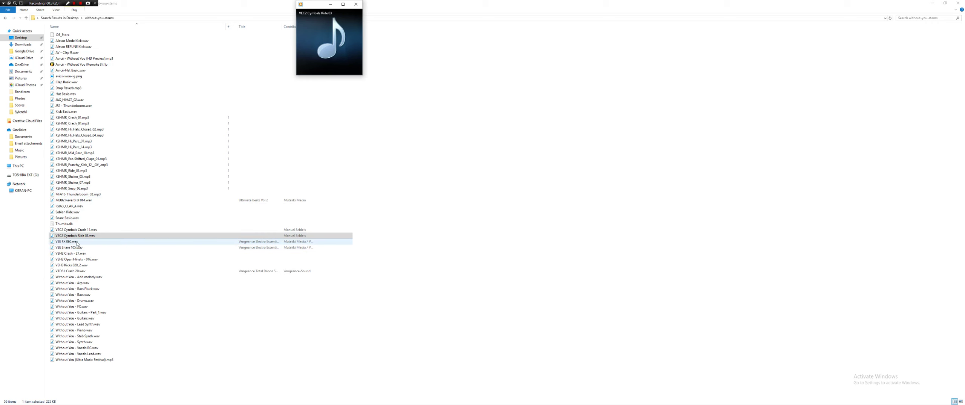
{"action": "double_click", "coordinate": [77, 253]}
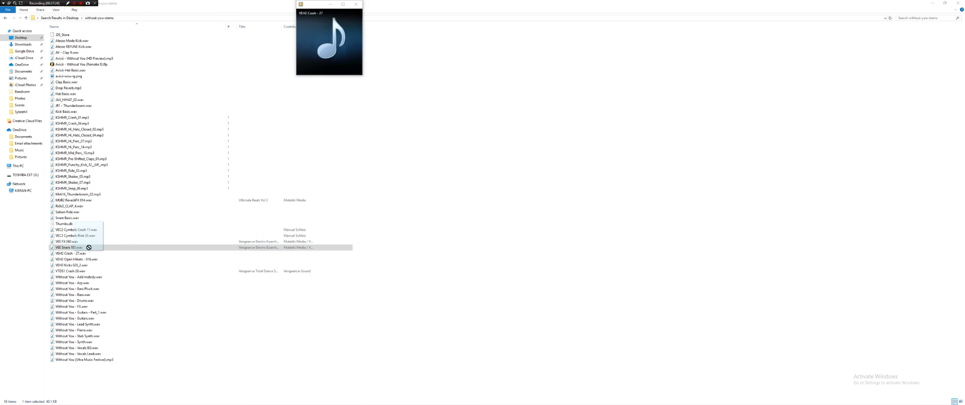
{"action": "key", "text": "alt+Tab"}
Preview the VTDS1 crash sample, and place Without You - FX.wav on track 2 after the existing arrangement.
{"action": "key", "text": "alt+Tab"}
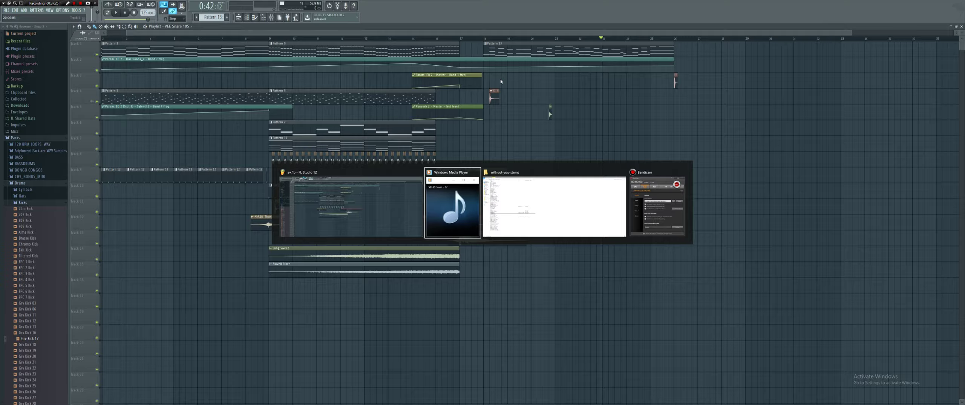
{"action": "double_click", "coordinate": [76, 271]}
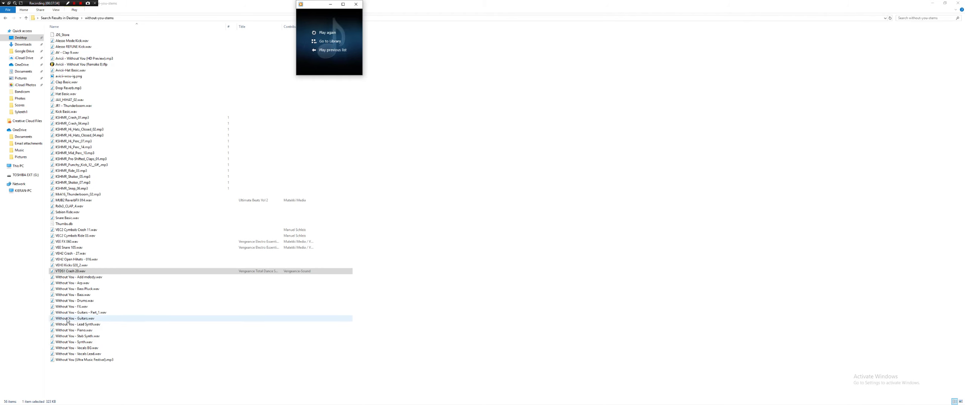
{"action": "key", "text": "alt+Tab"}
{"action": "left_click_drag", "start_coordinate": [72, 307], "coordinate": [627, 305]}
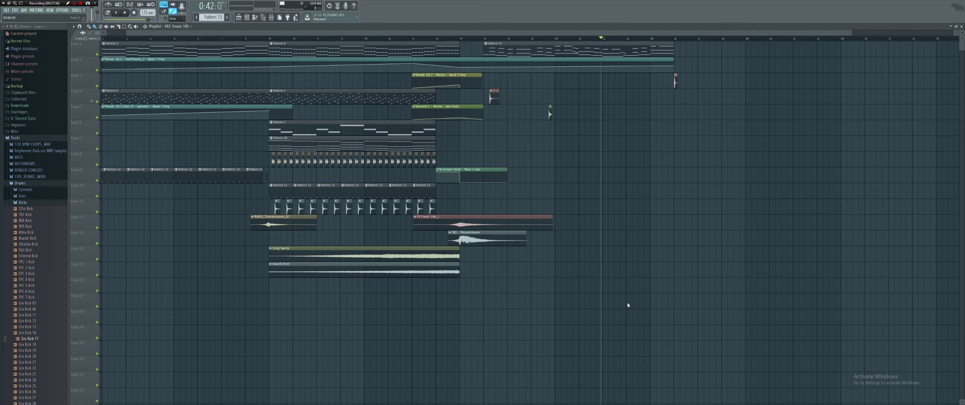
{"action": "left_click_drag", "start_coordinate": [553, 285], "coordinate": [554, 54]}
Play the Without You - FX clip from its first effect and from a later section to find usable transition sounds.
{"action": "left_click", "coordinate": [482, 40]}
{"action": "key", "text": "space"}
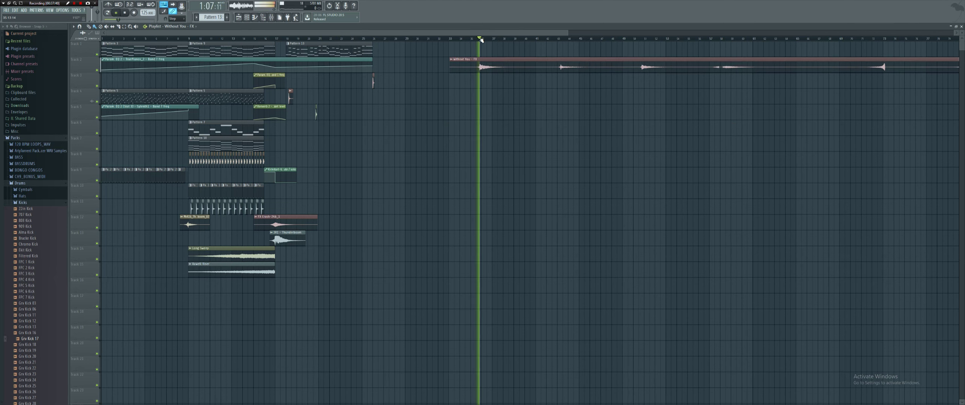
{"action": "key", "text": "space"}
{"action": "left_click", "coordinate": [712, 39]}
{"action": "key", "text": "space"}
{"action": "scroll", "coordinate": [652, 69], "scroll_direction": "up", "scroll_amount": 5}
{"action": "key", "text": "space"}
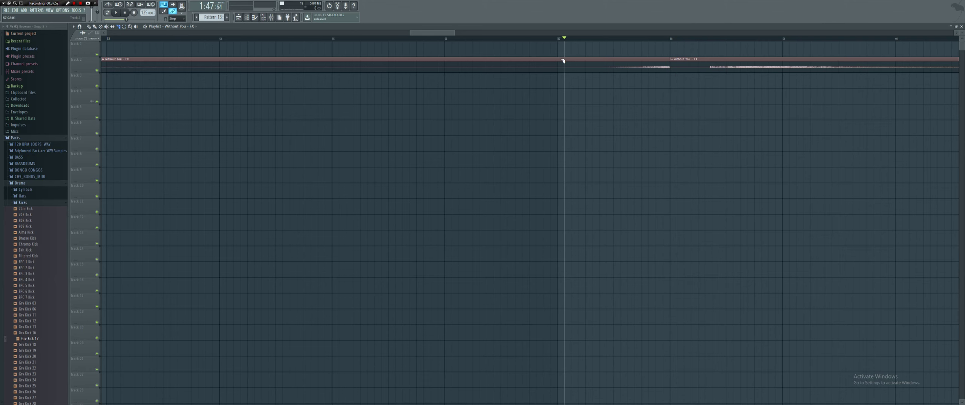
Slice the Without You - FX clip around the riser and the following impact, and delete the other pieces.
{"action": "scroll", "coordinate": [711, 64], "scroll_direction": "up", "scroll_amount": 5}
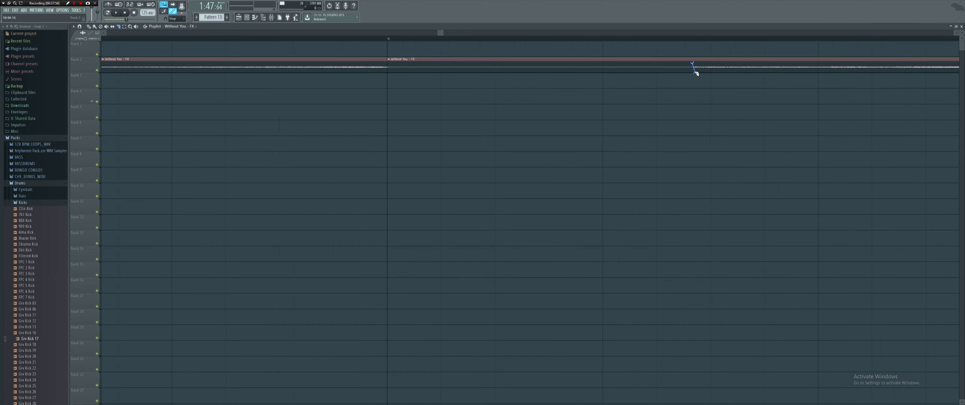
{"action": "scroll", "coordinate": [689, 75], "scroll_direction": "down", "scroll_amount": 5}
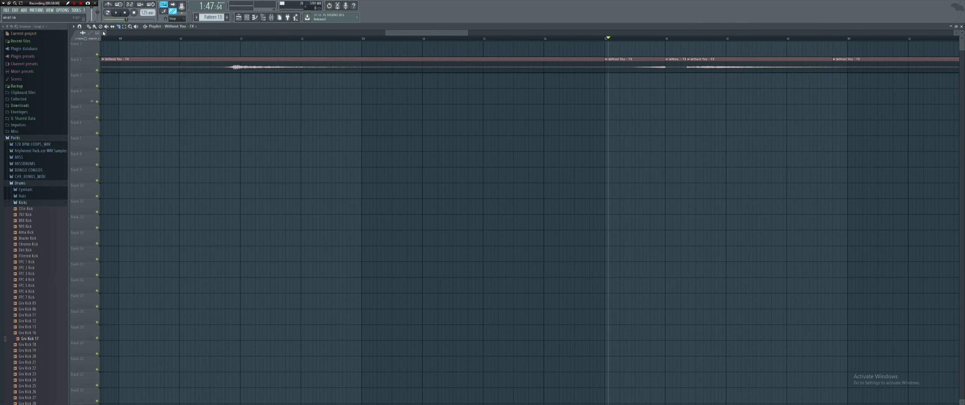
{"action": "right_click", "coordinate": [374, 68]}
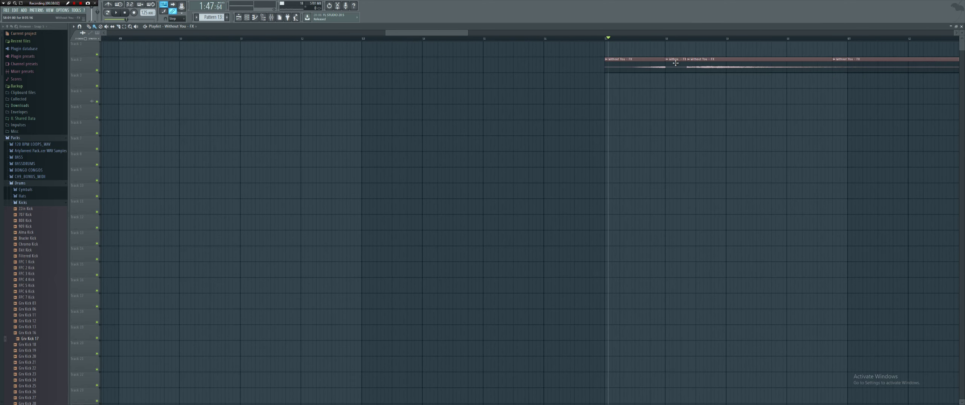
{"action": "right_click", "coordinate": [872, 66]}
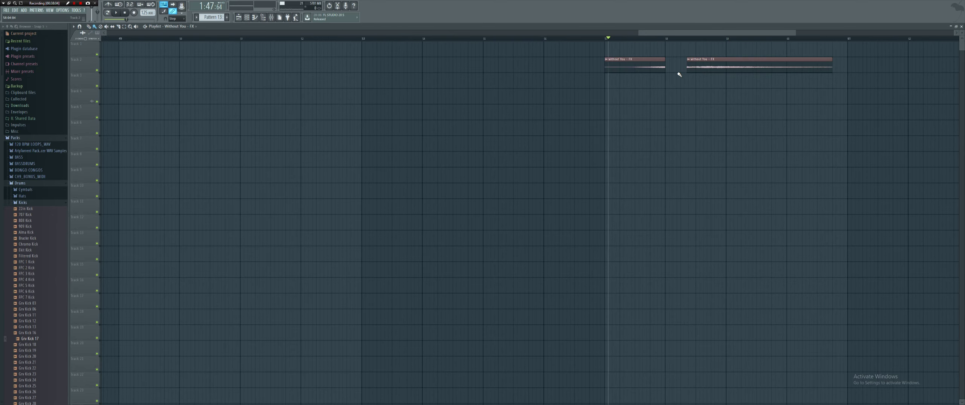
Move the two FX pieces to track 5 around the end of Pattern 13 and close the gap between them.
{"action": "scroll", "coordinate": [679, 74], "scroll_direction": "down", "scroll_amount": 5}
{"action": "left_click_drag", "start_coordinate": [734, 56], "coordinate": [373, 110]}
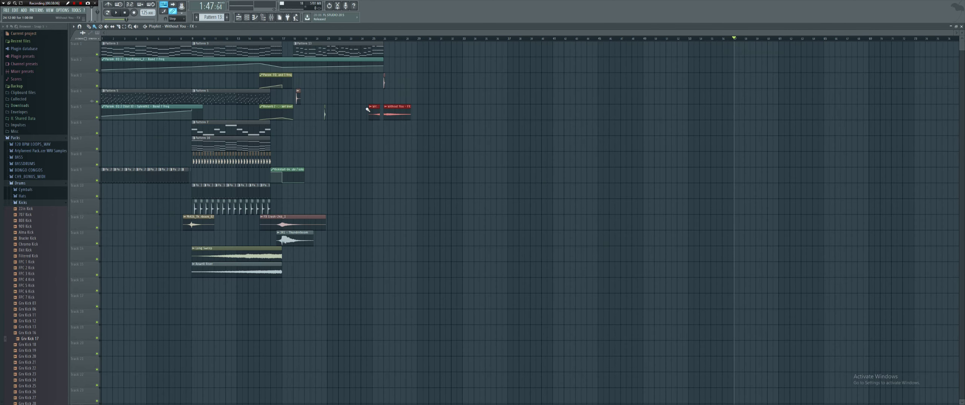
{"action": "scroll", "coordinate": [716, 108], "scroll_direction": "up", "scroll_amount": 6}
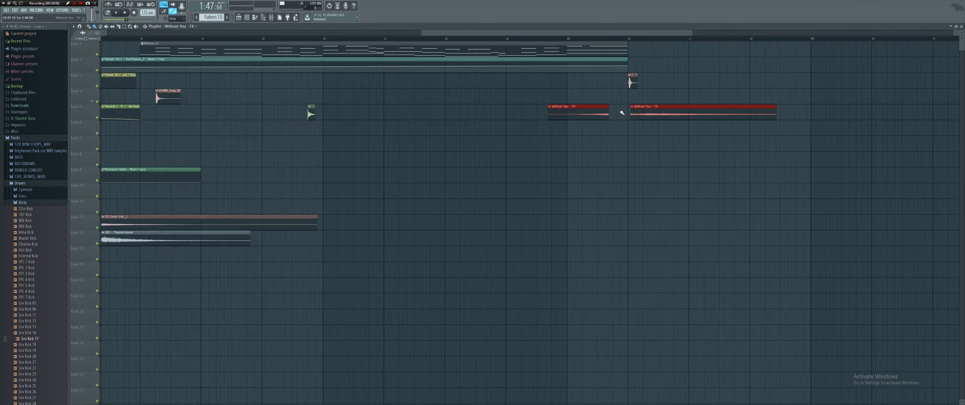
{"action": "scroll", "coordinate": [623, 113], "scroll_direction": "up", "scroll_amount": 3}
{"action": "mouse_move", "coordinate": [660, 113]}
{"action": "left_mouse_down"}
{"action": "mouse_move", "coordinate": [711, 113]}
{"action": "mouse_move", "coordinate": [659, 114]}
{"action": "left_mouse_up"}
{"action": "scroll", "coordinate": [660, 113], "scroll_direction": "up", "scroll_amount": 4}
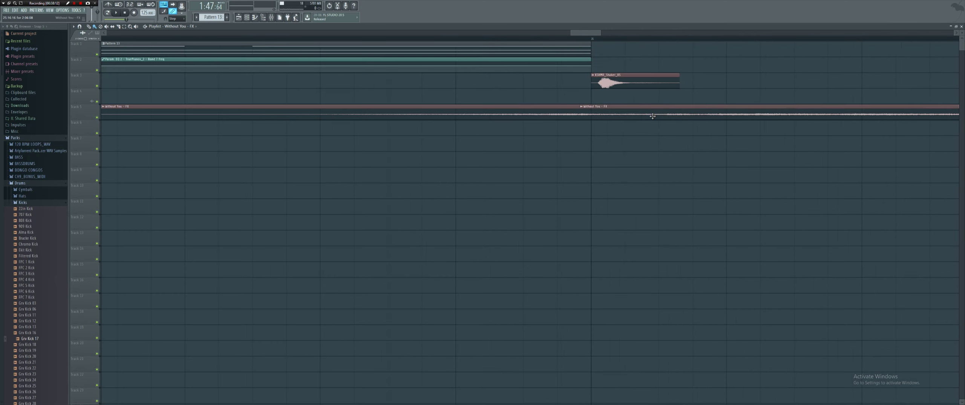
{"action": "scroll", "coordinate": [452, 39], "scroll_direction": "down", "scroll_amount": 4}
Play the transition at the end of Pattern 13 and move the shaker sample on track 3 past it.
{"action": "left_click", "coordinate": [453, 39]}
{"action": "left_click_drag", "start_coordinate": [583, 80], "coordinate": [711, 82]}
{"action": "key", "text": "space"}
Place another FX Crash clip on track 6 beneath the Without You - FX pieces and play the transition.
{"action": "scroll", "coordinate": [628, 106], "scroll_direction": "down", "scroll_amount": 4}
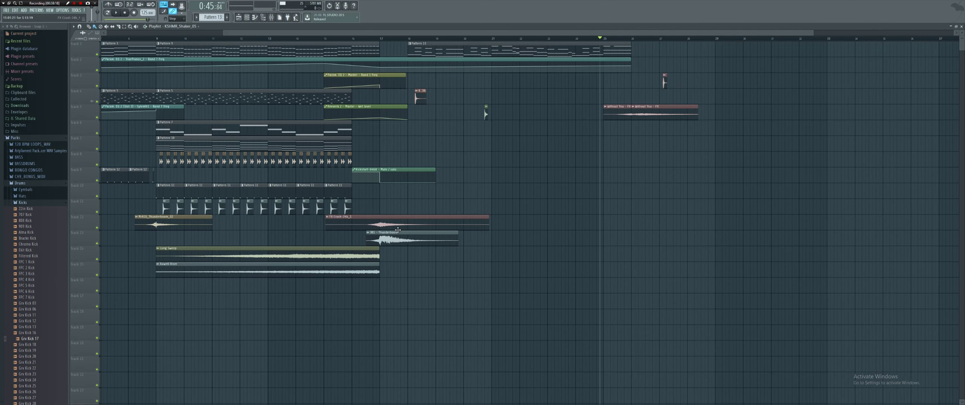
{"action": "left_click_drag", "start_coordinate": [405, 218], "coordinate": [640, 129]}
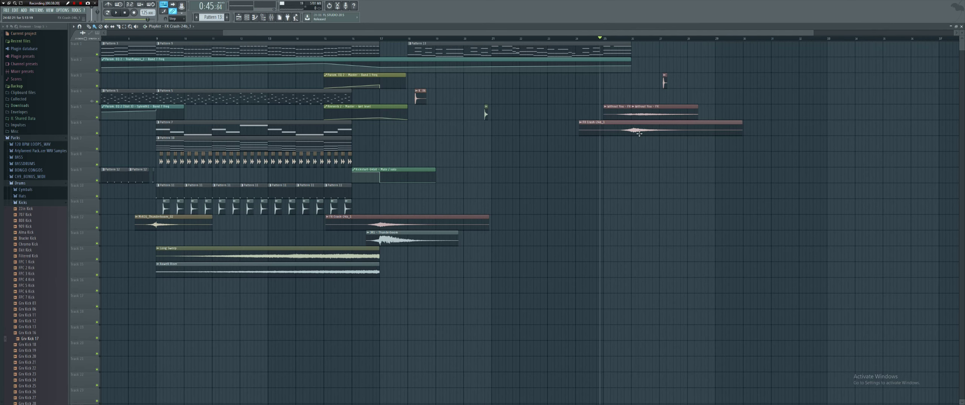
{"action": "key", "text": "space"}
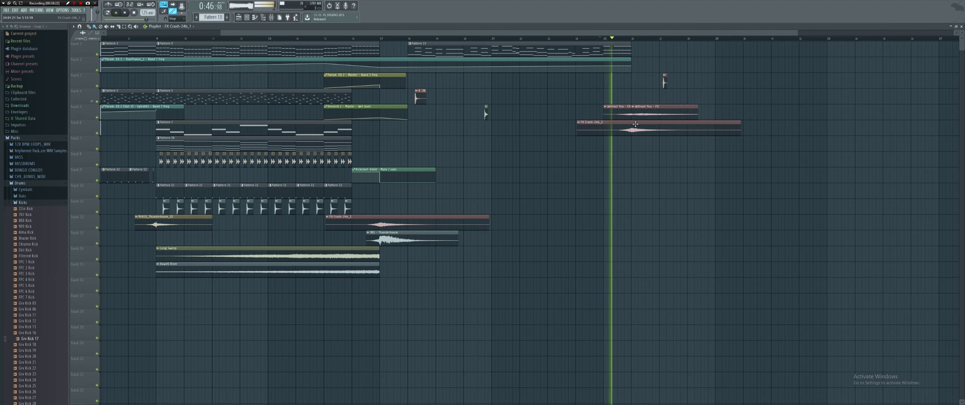
Play the KSHMR snap sample on track 4, route it to a free mixer track and load Fruity Parametric EQ 2 there.
{"action": "key", "text": "space"}
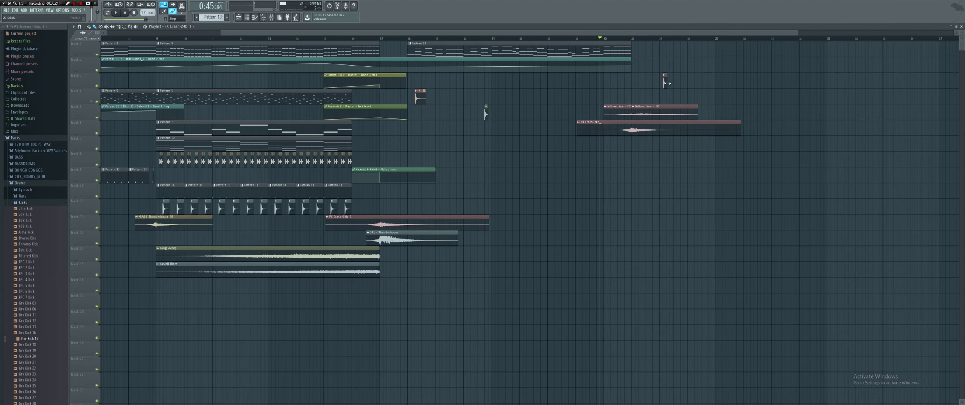
{"action": "scroll", "coordinate": [413, 102], "scroll_direction": "up", "scroll_amount": 8, "text": "ctrl"}
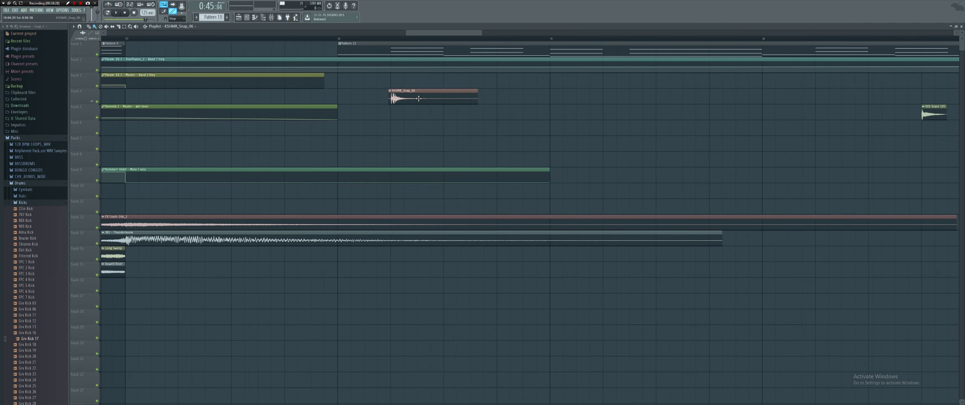
{"action": "key", "text": "space"}
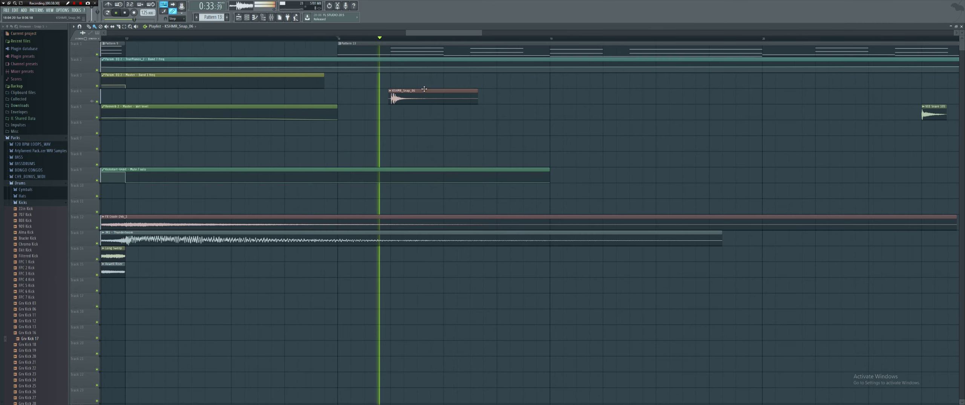
{"action": "double_click", "coordinate": [422, 100]}
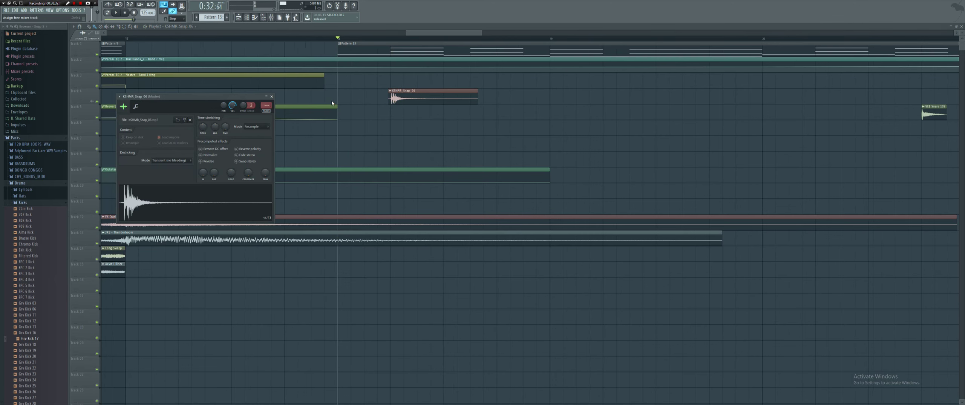
{"action": "key", "text": "ctrl+l"}
{"action": "left_click", "coordinate": [931, 45]}
{"action": "left_click", "coordinate": [829, 151]}
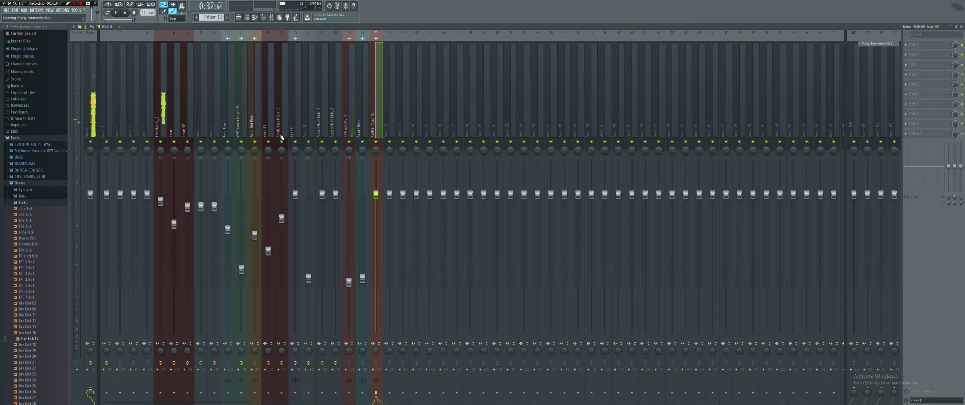
Lower the snap's mixer fader during playback and load Fruity Reeverb 2 in its first effect slot.
{"action": "key", "text": "space"}
{"action": "left_click_drag", "start_coordinate": [376, 194], "coordinate": [376, 246]}
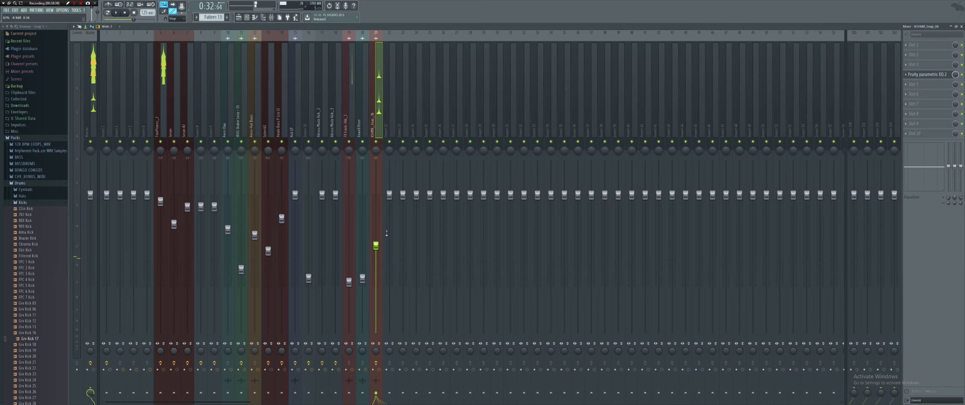
{"action": "left_click", "coordinate": [918, 50]}
{"action": "left_click", "coordinate": [829, 313]}
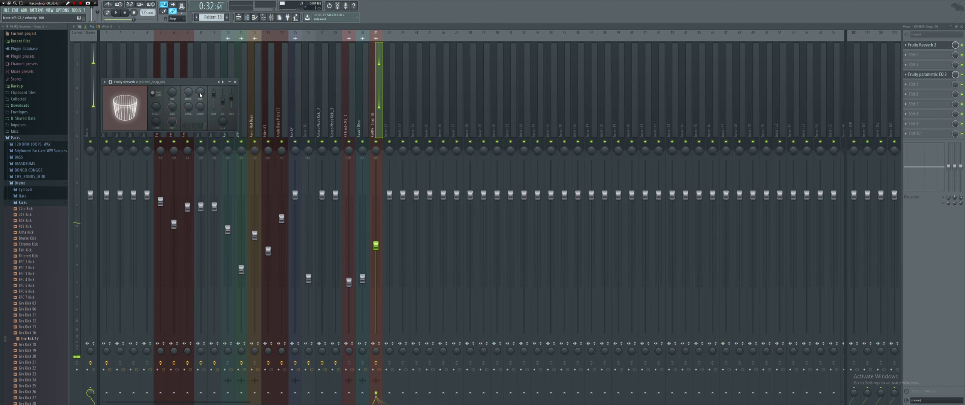
Cut the snap's high frequencies with a steep roll-off in Fruity Parametric EQ 2 and return to the playlist.
{"action": "left_click", "coordinate": [926, 75]}
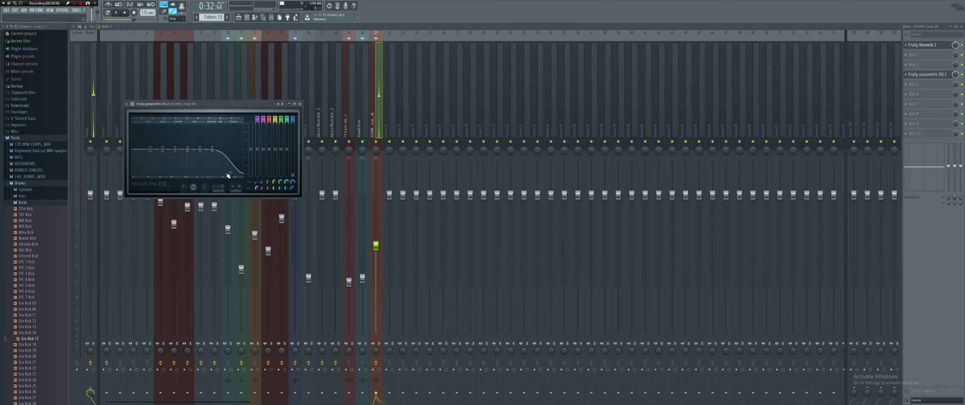
{"action": "key", "text": "space"}
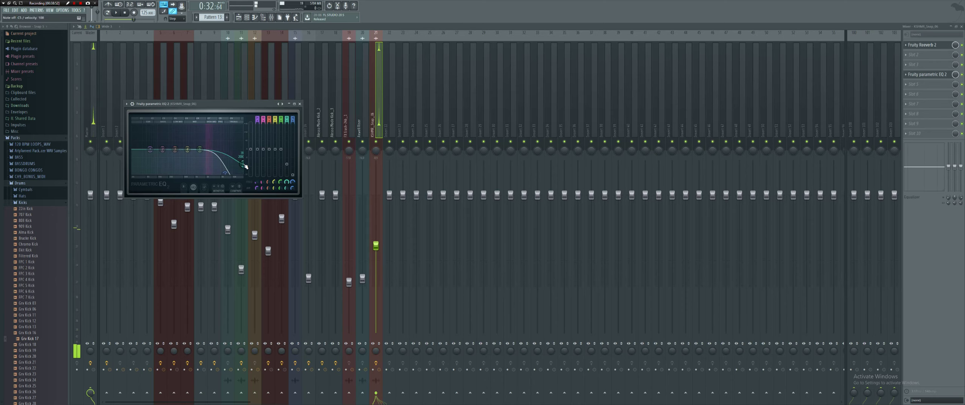
{"action": "key", "text": "F5"}
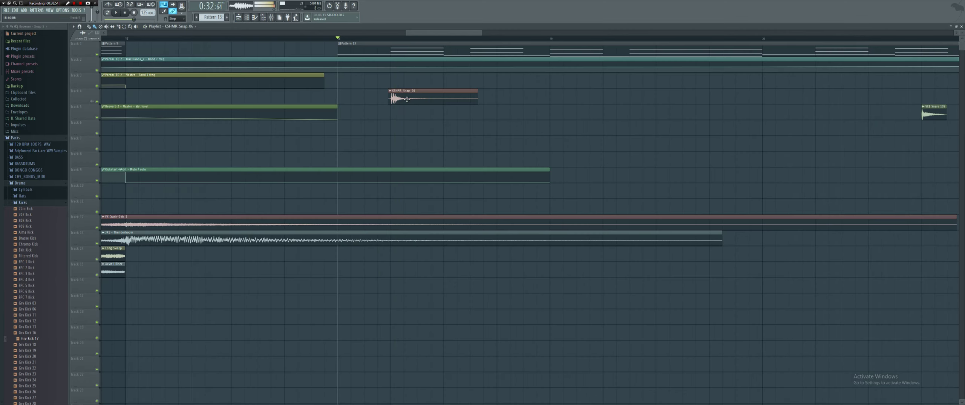
Place a second snap clip after the first one on track 4 and play the start of Pattern 13 with both.
{"action": "left_click_drag", "start_coordinate": [441, 98], "coordinate": [454, 98]}
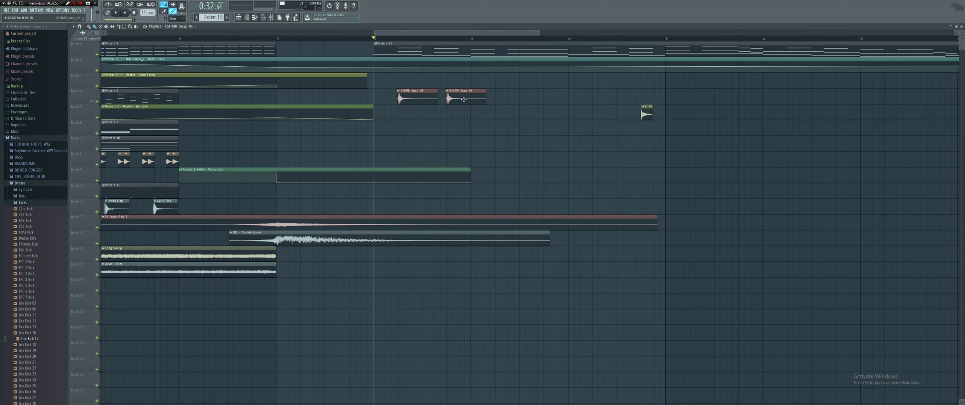
{"action": "scroll", "coordinate": [468, 98], "scroll_direction": "up", "scroll_amount": 6}
{"action": "key", "text": "space"}
{"action": "scroll", "coordinate": [435, 98], "scroll_direction": "down", "scroll_amount": 5}
{"action": "key", "text": "space"}
{"action": "scroll", "coordinate": [434, 98], "scroll_direction": "up", "scroll_amount": 4}
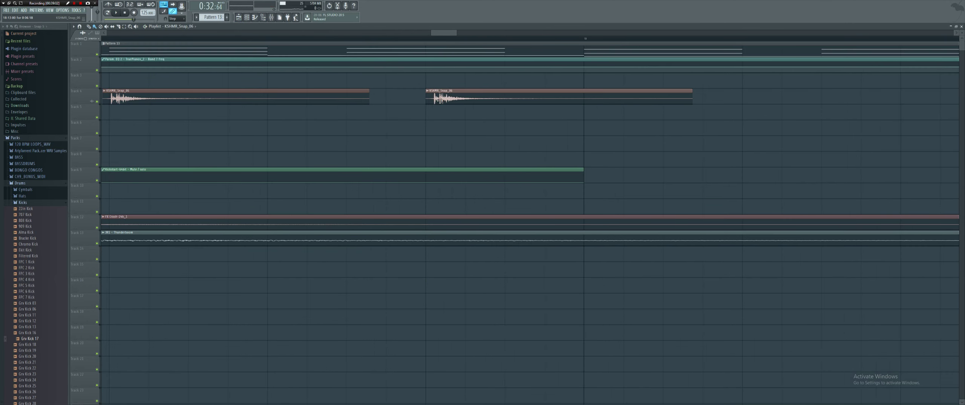
{"action": "scroll", "coordinate": [332, 99], "scroll_direction": "up", "scroll_amount": 3}
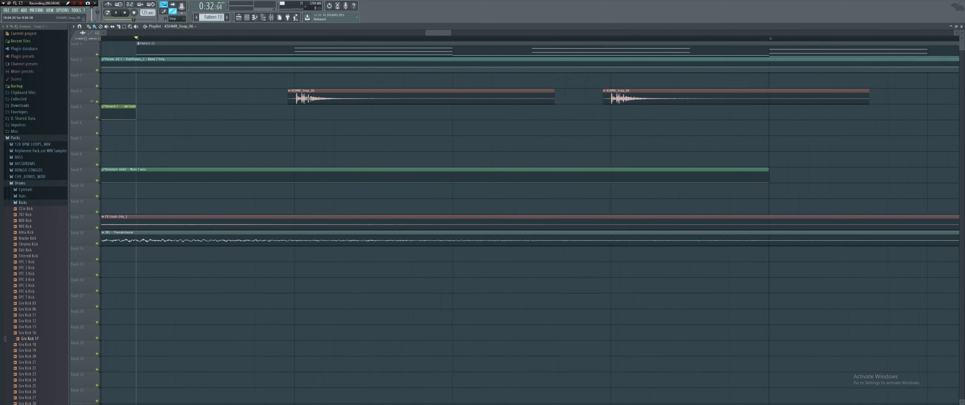
Duplicate the snap clips on track 4 into an evenly spaced row of eight.
{"action": "scroll", "coordinate": [332, 99], "scroll_direction": "down", "scroll_amount": 5}
{"action": "left_click_drag", "start_coordinate": [366, 87], "coordinate": [430, 103]}
{"action": "left_click_drag", "start_coordinate": [351, 99], "coordinate": [565, 90]}
{"action": "scroll", "coordinate": [564, 91], "scroll_direction": "down", "scroll_amount": 4}
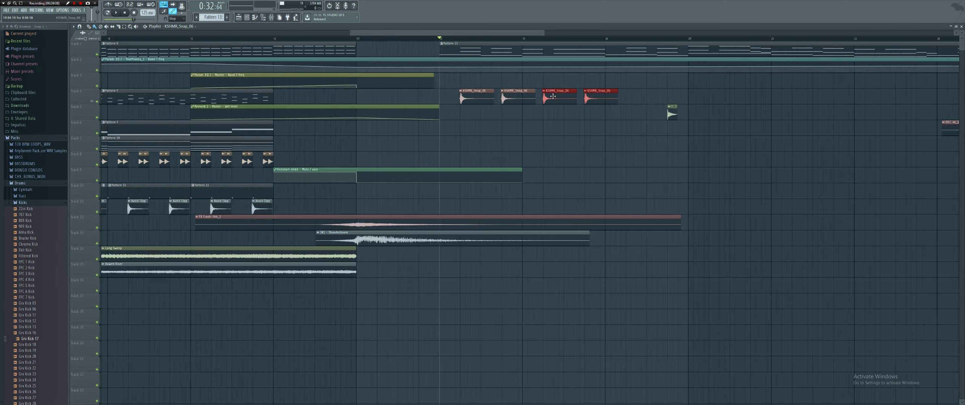
{"action": "key", "text": "space"}
{"action": "key", "text": "ctrl+b"}
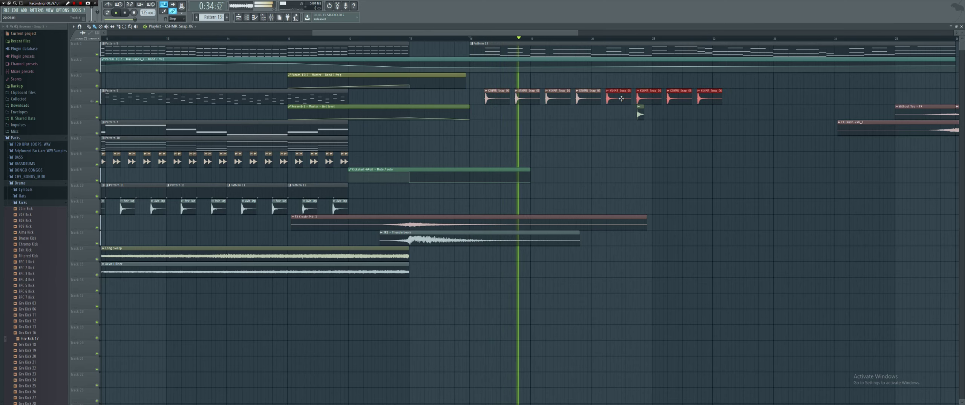
Extend the row of snap clips to the end of Pattern 13 and move the green sample from track 5 past the FX clips.
{"action": "key", "text": "ctrl+b"}
{"action": "scroll", "coordinate": [744, 95], "scroll_direction": "down", "scroll_amount": 5}
{"action": "left_click_drag", "start_coordinate": [685, 90], "coordinate": [626, 101]}
{"action": "key", "text": "ctrl+b"}
{"action": "key", "text": "space"}
{"action": "left_click_drag", "start_coordinate": [586, 114], "coordinate": [900, 99]}
Open Fruity Reeverb 2 on the snap's mixer track, adjust its reverb levels and play the result.
{"action": "double_click", "coordinate": [578, 98]}
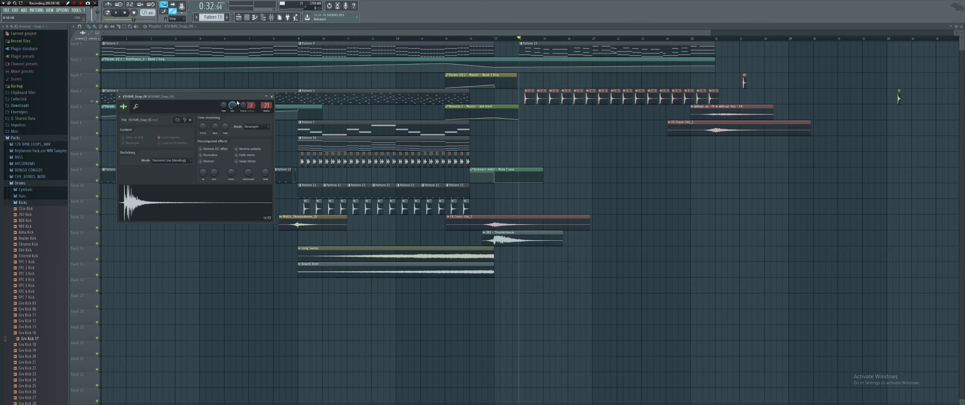
{"action": "left_click", "coordinate": [271, 18]}
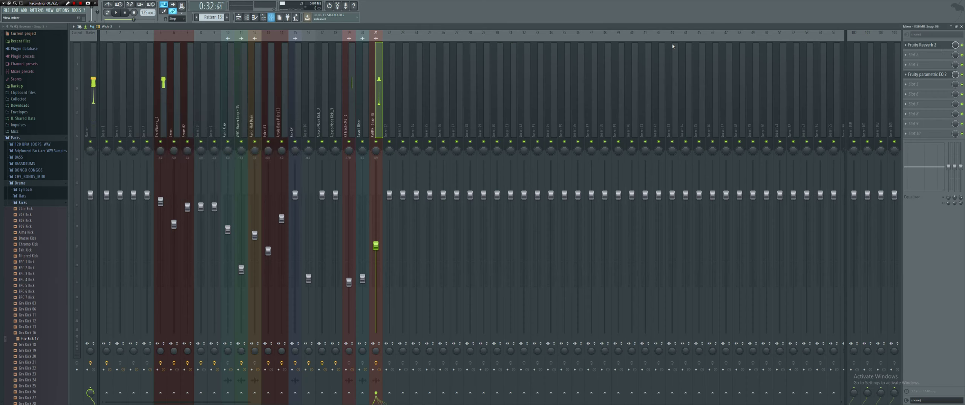
{"action": "left_click", "coordinate": [938, 47]}
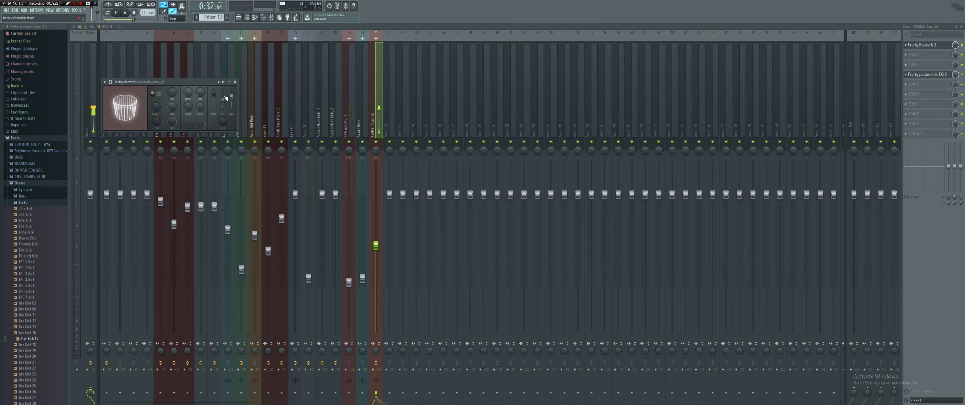
{"action": "key", "text": "space"}
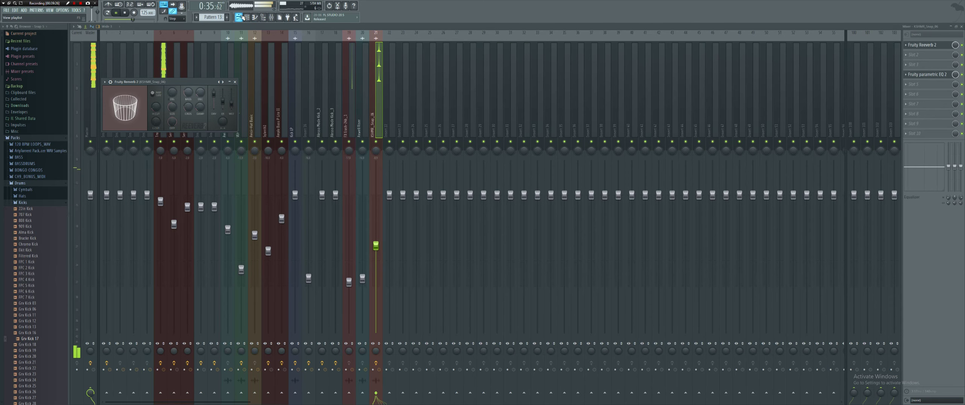
Lower the snap's mixer fader further against the piano during playback and return to the playlist.
{"action": "key", "text": "F5"}
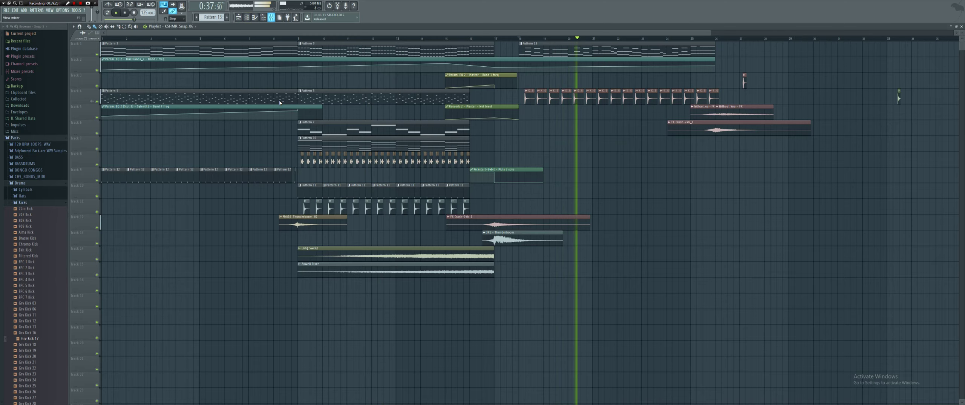
{"action": "key", "text": "F9"}
{"action": "left_click_drag", "start_coordinate": [376, 246], "coordinate": [376, 259]}
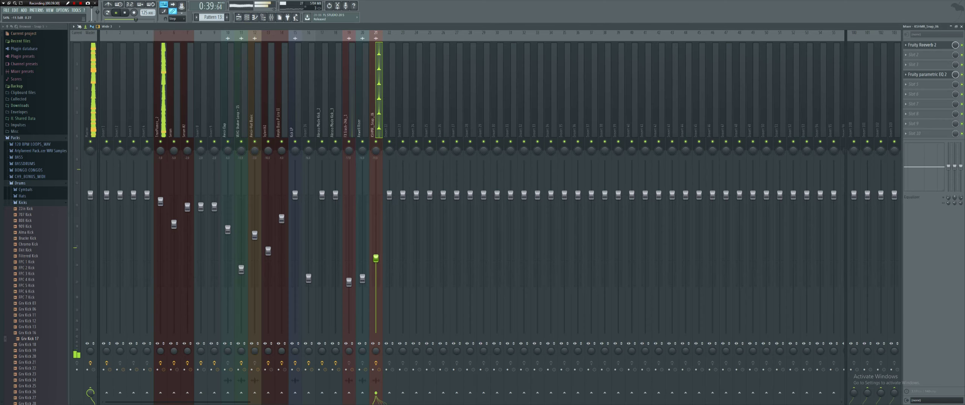
{"action": "key", "text": "space"}
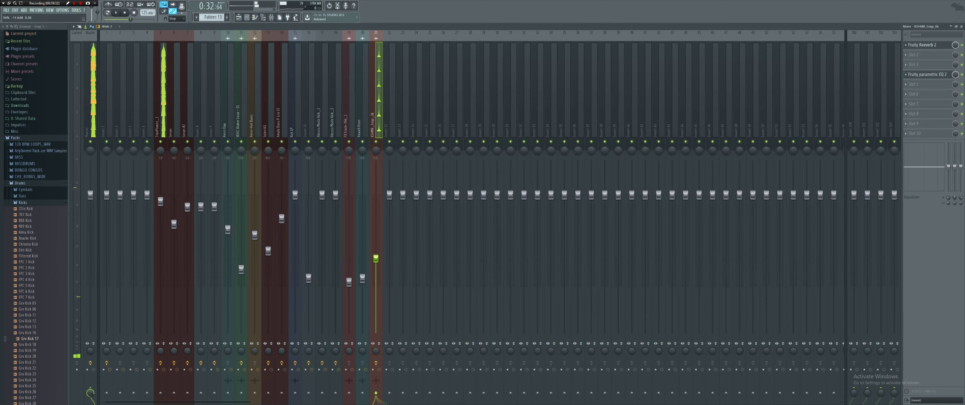
{"action": "left_click_drag", "start_coordinate": [376, 258], "coordinate": [376, 260]}
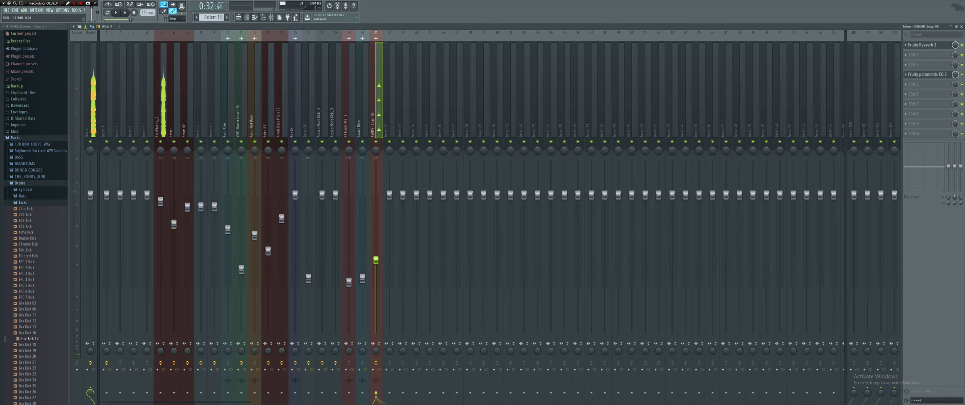
{"action": "key", "text": "F5"}
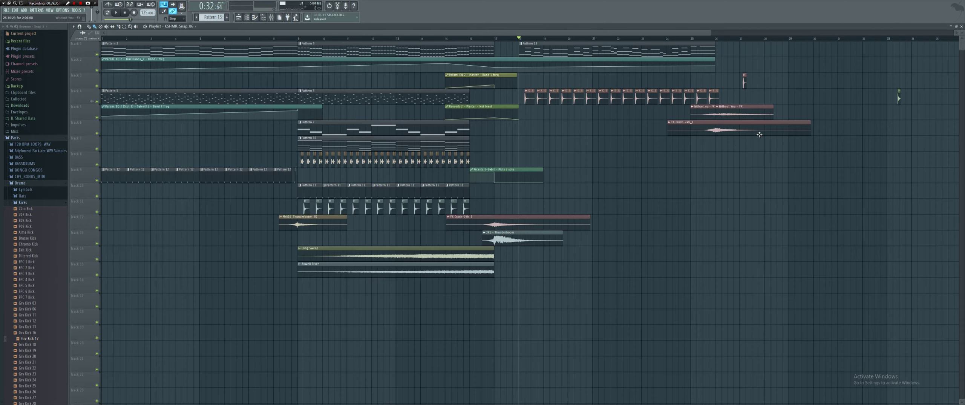
Move the KSHMR shaker clip from track 3 to track 8 just after Pattern 13 and add a second copy beside it.
{"action": "scroll", "coordinate": [737, 155], "scroll_direction": "down", "scroll_amount": 1}
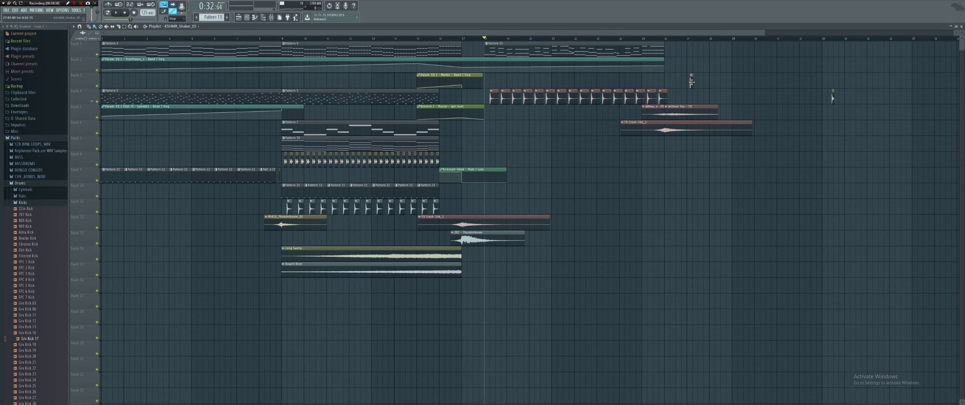
{"action": "scroll", "coordinate": [692, 82], "scroll_direction": "up", "scroll_amount": 3}
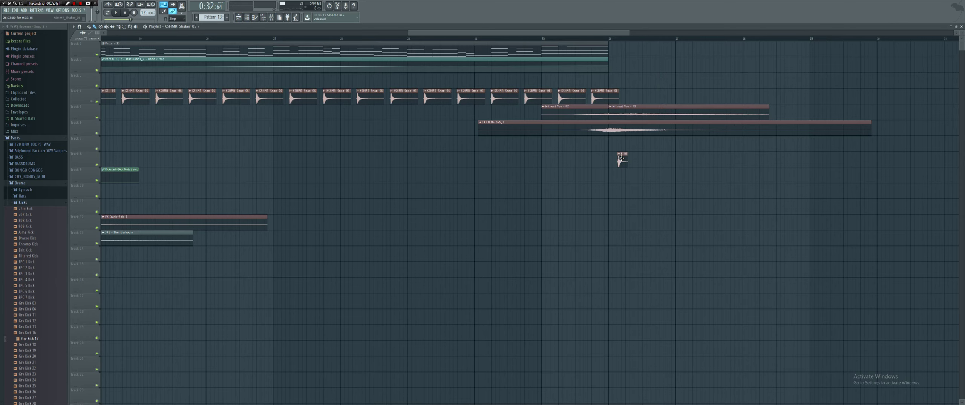
{"action": "scroll", "coordinate": [622, 159], "scroll_direction": "up", "scroll_amount": 3}
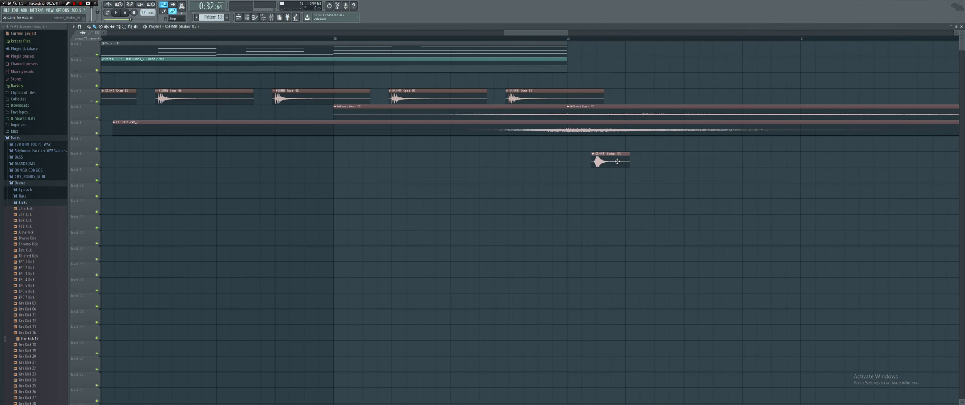
{"action": "scroll", "coordinate": [617, 161], "scroll_direction": "down", "scroll_amount": 3}
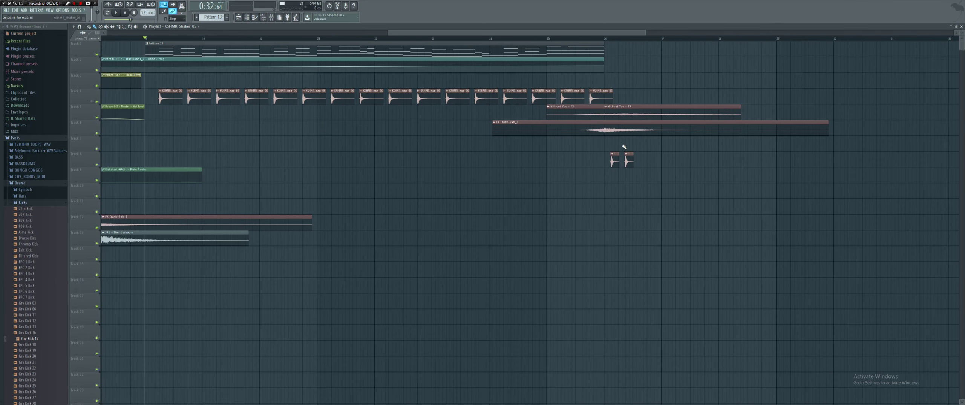
Duplicate Pattern 13 together with its snap clips directly after the original and play across the join.
{"action": "left_click_drag", "start_coordinate": [630, 97], "coordinate": [184, 77]}
{"action": "left_click_drag", "start_coordinate": [187, 50], "coordinate": [645, 41]}
{"action": "left_click", "coordinate": [594, 38]}
{"action": "key", "text": "space"}
{"action": "scroll", "coordinate": [614, 151], "scroll_direction": "up", "scroll_amount": 2}
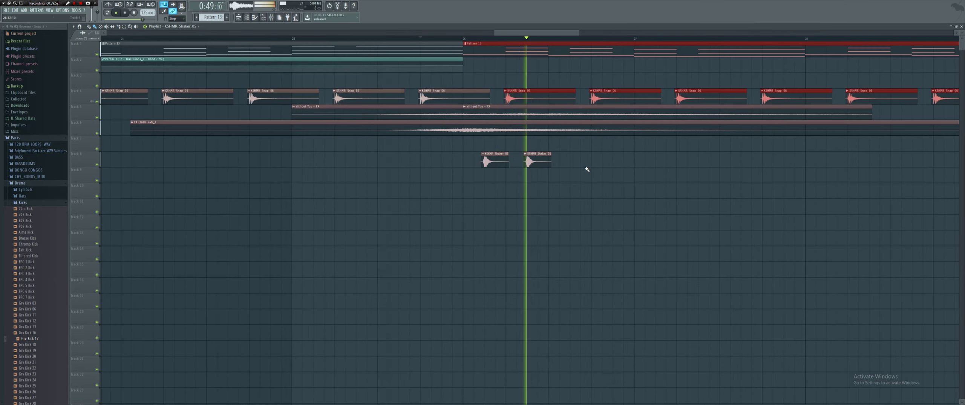
Adjust the channel volume of the shaker sample and play from just before the second Pattern 13.
{"action": "key", "text": "space"}
{"action": "left_click", "coordinate": [545, 164]}
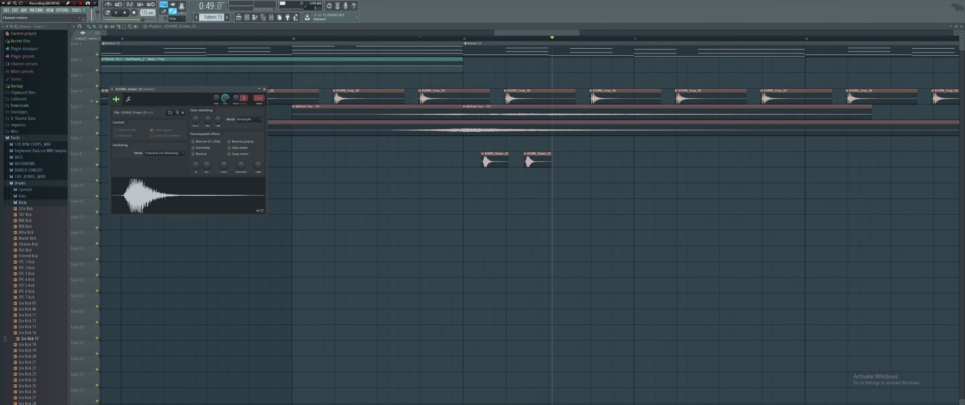
{"action": "left_click", "coordinate": [441, 38]}
{"action": "key", "text": "space"}
Duplicate the shaker clips along track 8 into an evenly spaced row of sixteen beneath the second Pattern 13.
{"action": "left_click_drag", "start_coordinate": [604, 181], "coordinate": [588, 154]}
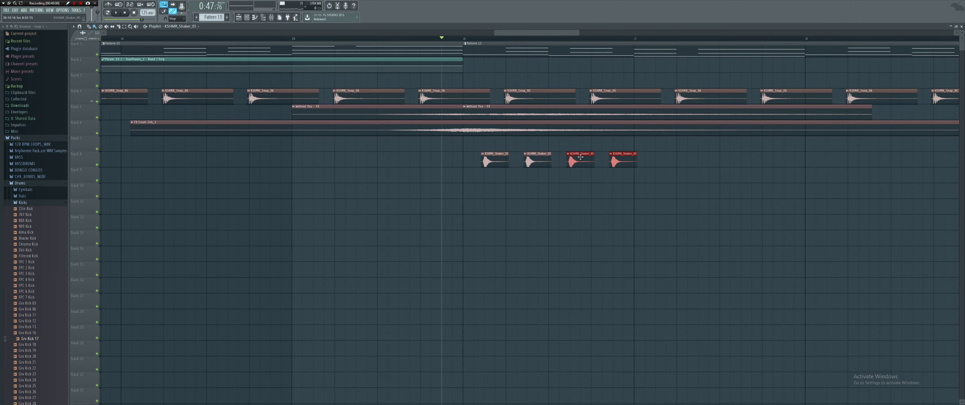
{"action": "left_click_drag", "start_coordinate": [691, 171], "coordinate": [460, 133]}
{"action": "key", "text": "ctrl+b"}
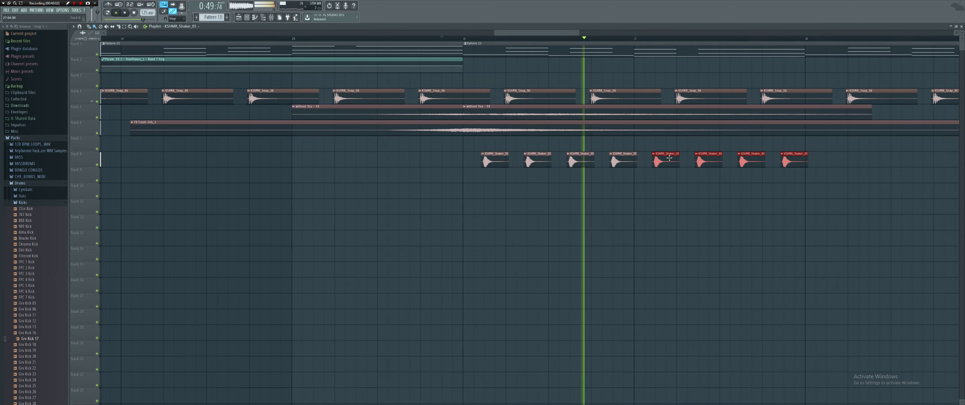
{"action": "scroll", "coordinate": [670, 158], "scroll_direction": "down", "scroll_amount": 4}
{"action": "left_click_drag", "start_coordinate": [743, 184], "coordinate": [584, 152]}
{"action": "key", "text": "ctrl+b"}
Paint Pattern 12 clips along track 3 over the length of the second Pattern 13 and play the section.
{"action": "scroll", "coordinate": [344, 131], "scroll_direction": "down", "scroll_amount": 4}
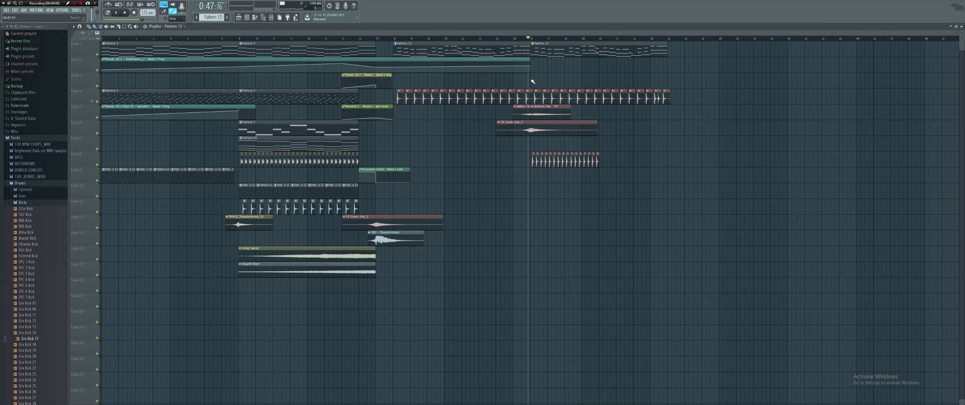
{"action": "left_click_drag", "start_coordinate": [533, 81], "coordinate": [647, 79]}
{"action": "key", "text": "space"}
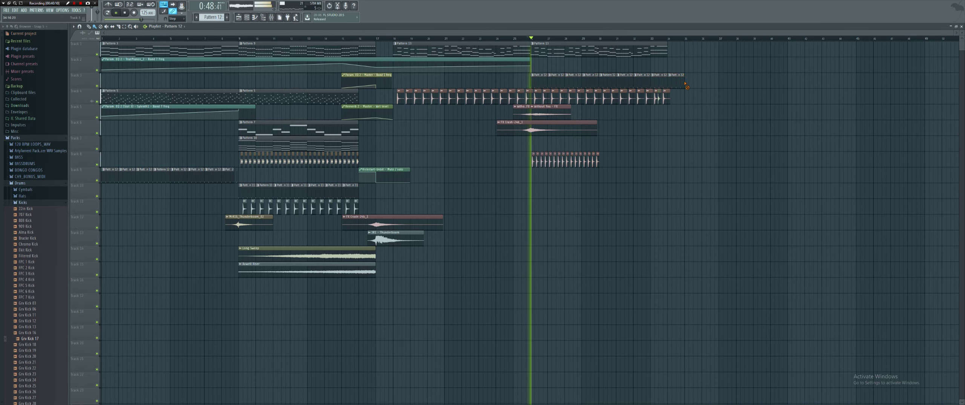
{"action": "scroll", "coordinate": [503, 83], "scroll_direction": "up", "scroll_amount": 4}
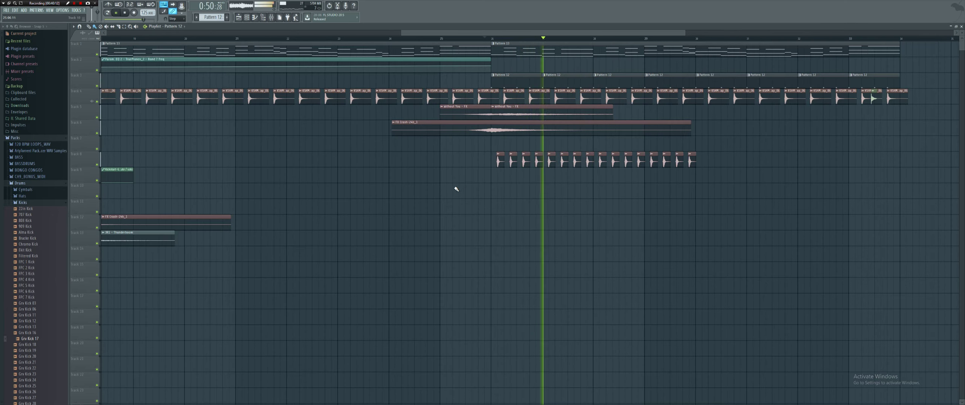
Stop playback, add a Pattern 12 clip on track 9 just before the second Pattern 13 and shorten it to a sliver.
{"action": "key", "text": "space"}
{"action": "left_click", "coordinate": [486, 177]}
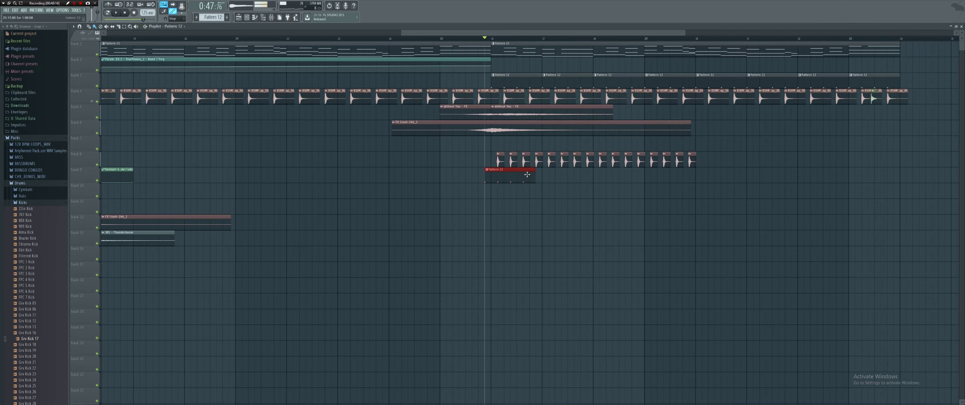
{"action": "left_click_drag", "start_coordinate": [473, 172], "coordinate": [476, 171]}
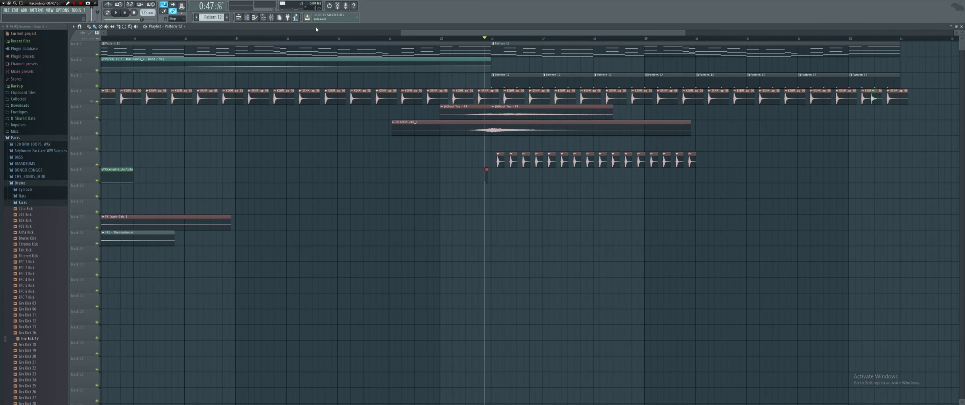
Route the KSHMR shaker sample to its own mixer track and lower that track's fader while the section plays.
{"action": "double_click", "coordinate": [498, 158]}
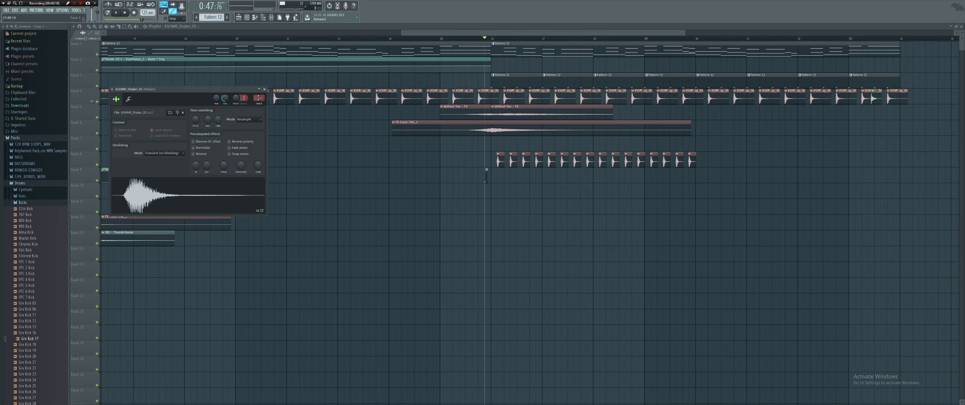
{"action": "key", "text": "F9"}
{"action": "left_click_drag", "start_coordinate": [390, 195], "coordinate": [390, 244]}
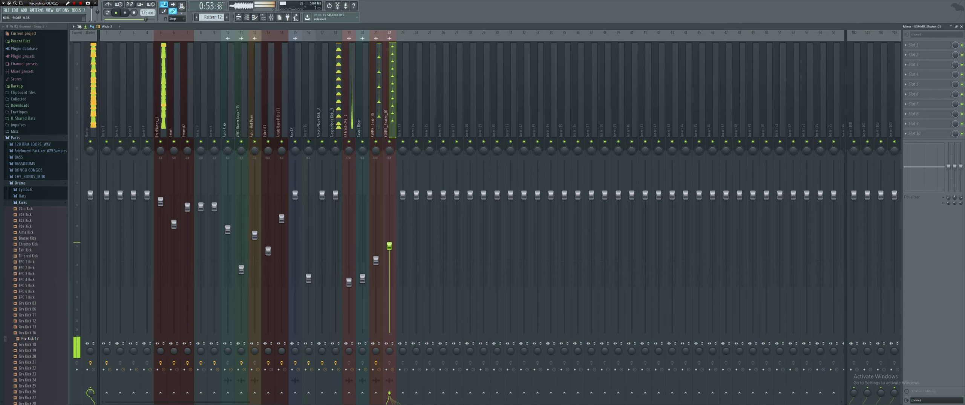
{"action": "left_click", "coordinate": [239, 17]}
{"action": "key", "text": "space"}
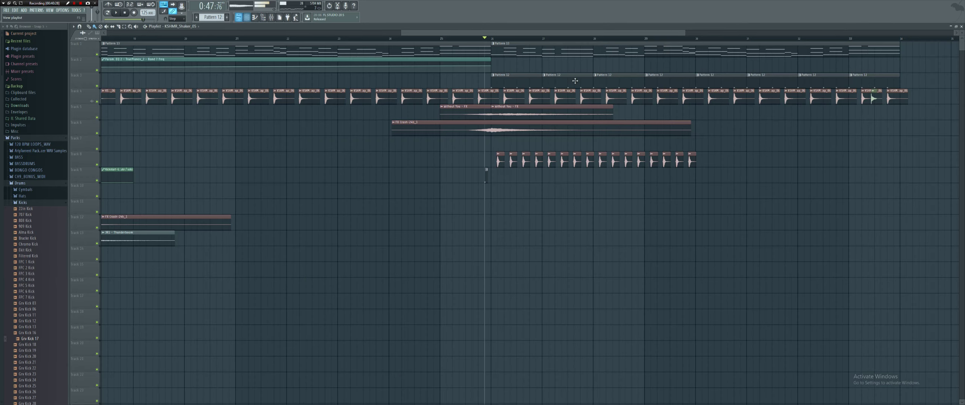
Place two VEE Snare 105 clips on track 2 over the second Pattern 13, audition them and check the sample's channel settings.
{"action": "scroll", "coordinate": [856, 64], "scroll_direction": "down", "scroll_amount": 4}
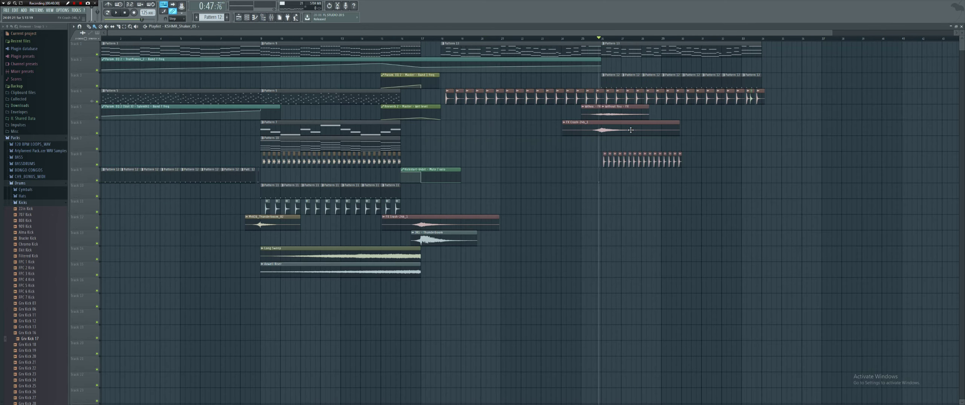
{"action": "scroll", "coordinate": [756, 104], "scroll_direction": "up", "scroll_amount": 4}
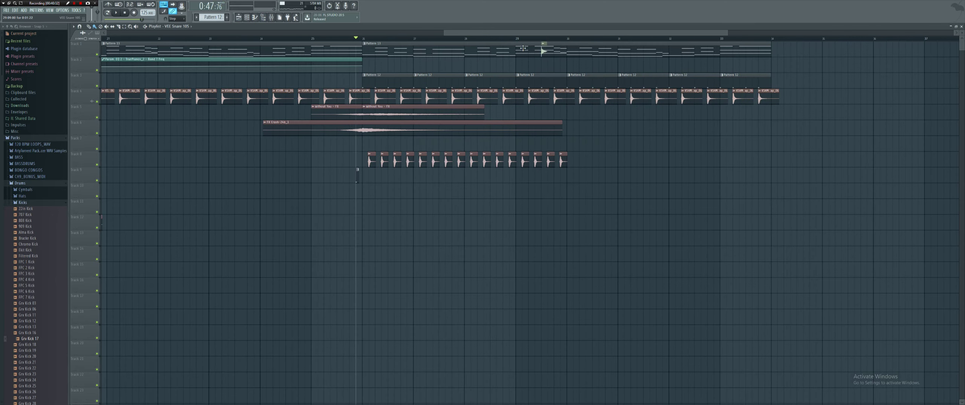
{"action": "scroll", "coordinate": [558, 70], "scroll_direction": "up", "scroll_amount": 5}
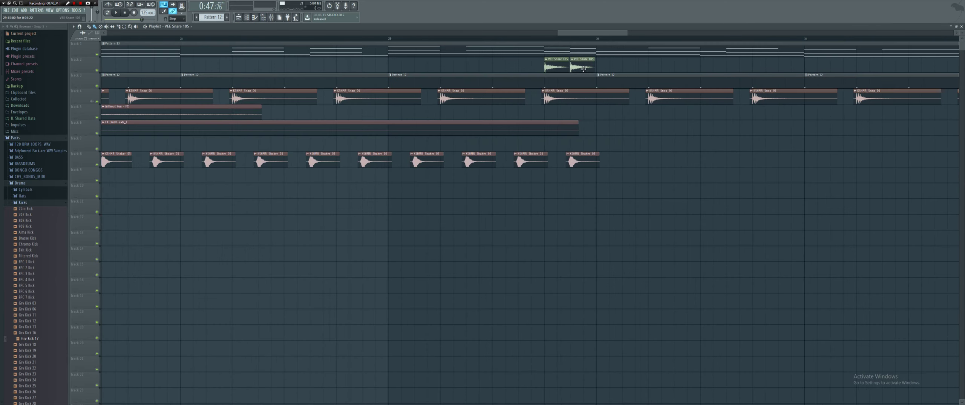
{"action": "left_click", "coordinate": [536, 44]}
{"action": "left_click", "coordinate": [529, 38]}
{"action": "key", "text": "space"}
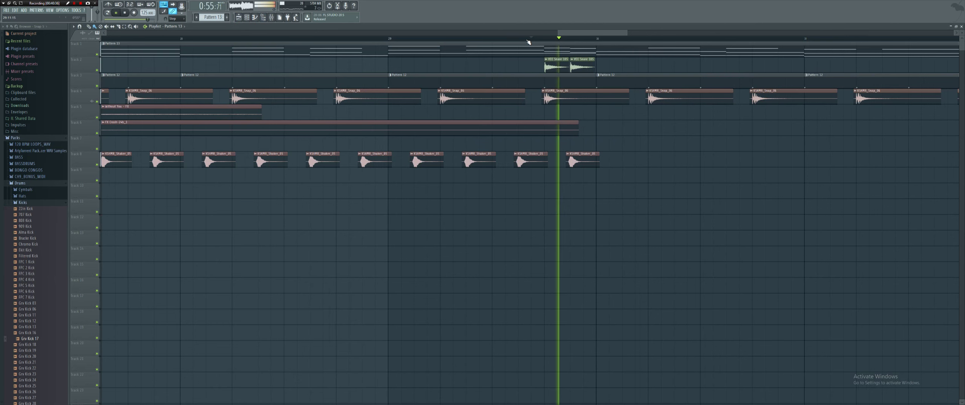
{"action": "key", "text": "space"}
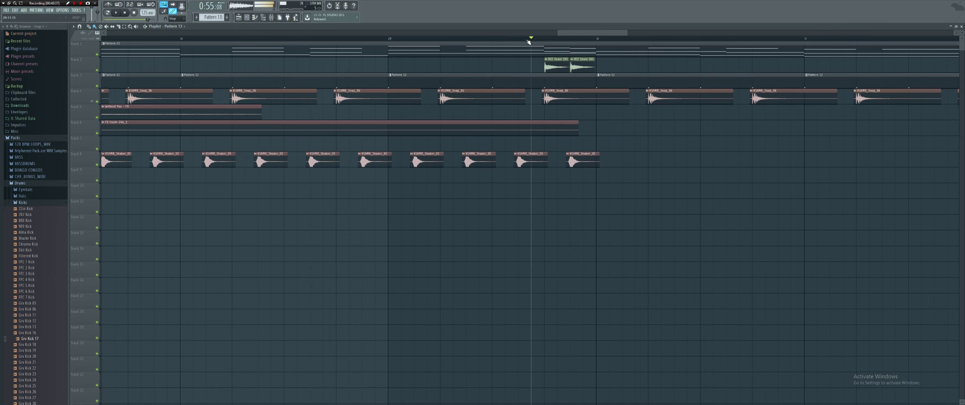
{"action": "double_click", "coordinate": [561, 63]}
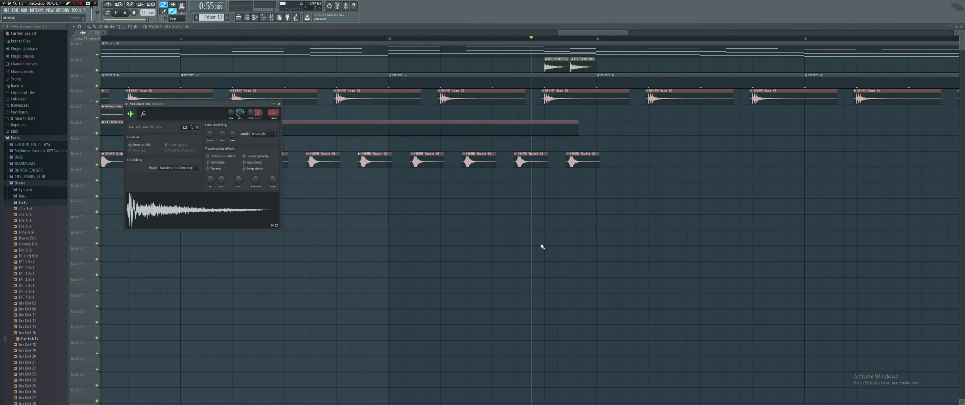
{"action": "key", "text": "Escape"}
Space out the snare clips on track 2 and duplicate them into an even row of sixteen across the second Pattern 13.
{"action": "scroll", "coordinate": [489, 177], "scroll_direction": "down", "scroll_amount": 4}
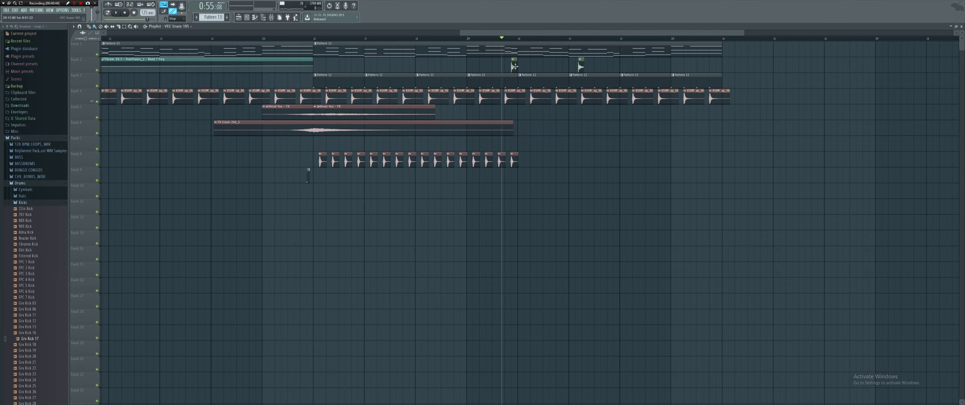
{"action": "key", "text": "space"}
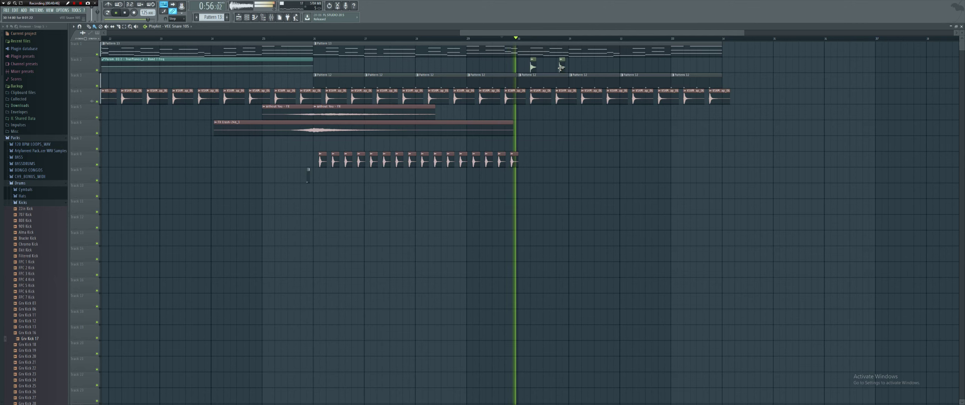
{"action": "left_click", "coordinate": [535, 66]}
{"action": "key", "text": "ctrl+b"}
{"action": "left_click_drag", "start_coordinate": [586, 67], "coordinate": [597, 67]}
{"action": "key", "text": "space"}
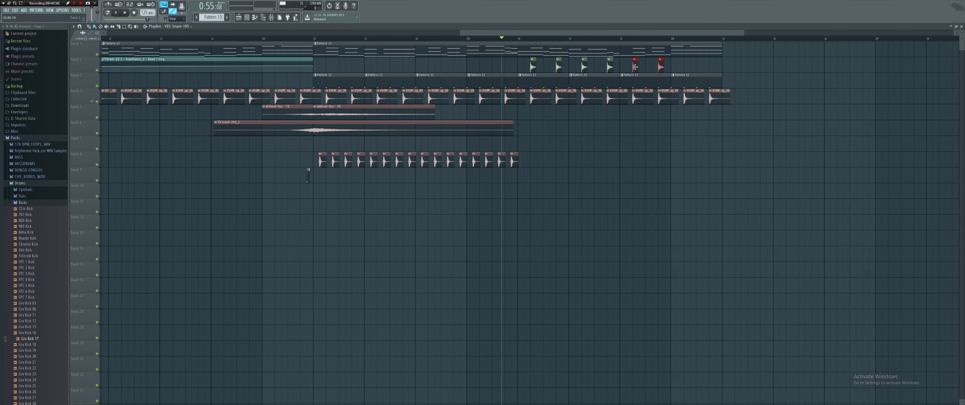
{"action": "left_click_drag", "start_coordinate": [736, 68], "coordinate": [329, 66]}
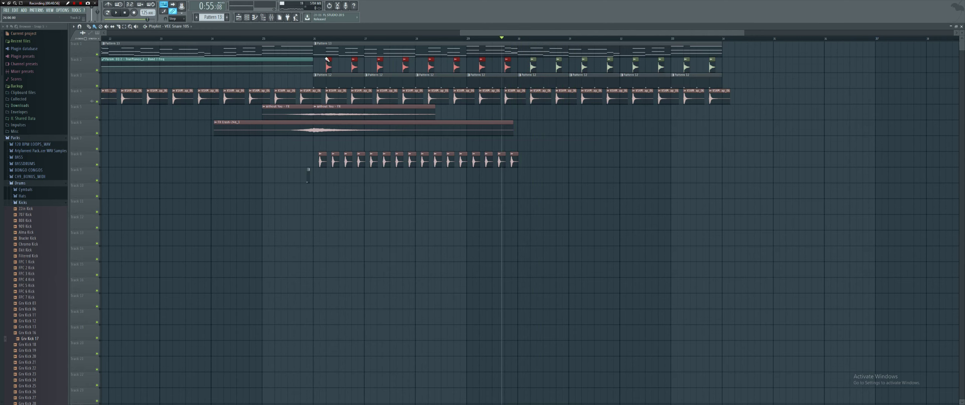
Play the section, route the VEE Snare 105 sample to a free mixer track and lower that track's fader.
{"action": "key", "text": "space"}
{"action": "double_click", "coordinate": [327, 60]}
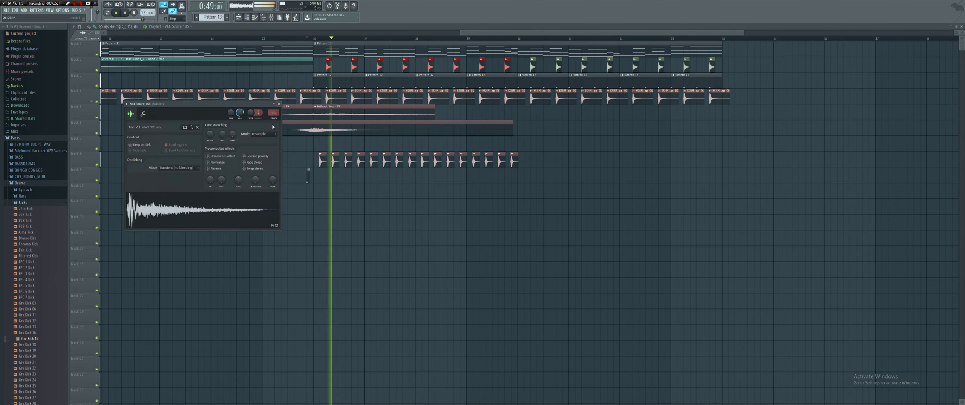
{"action": "left_click", "coordinate": [274, 113]}
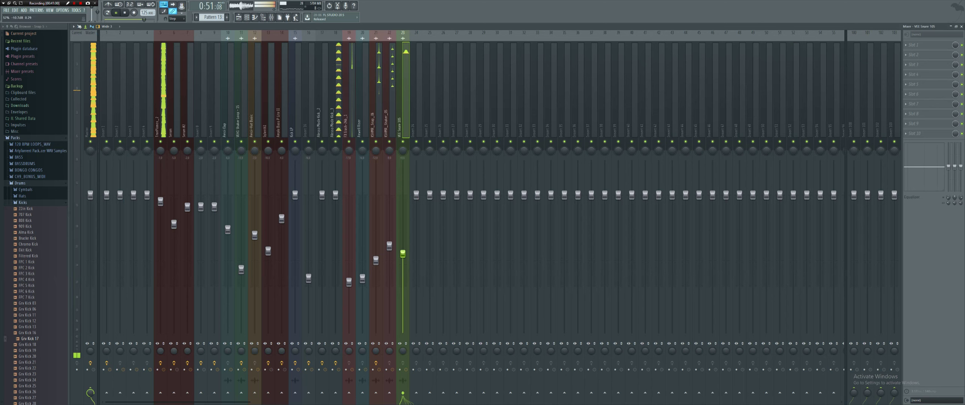
{"action": "left_click_drag", "start_coordinate": [403, 238], "coordinate": [406, 253]}
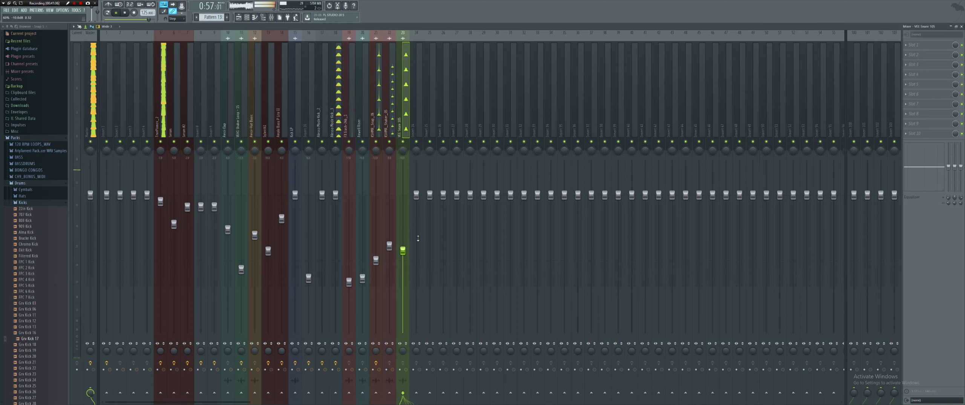
Insert Fruity Parametric EQ 2 in slot 4 of the snare's mixer track and cut the high frequencies.
{"action": "key", "text": "space"}
{"action": "left_click", "coordinate": [932, 74]}
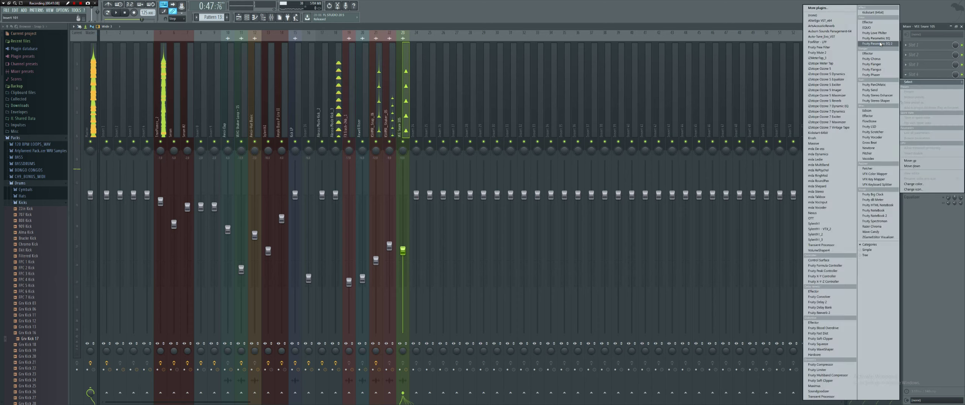
{"action": "left_click", "coordinate": [880, 44]}
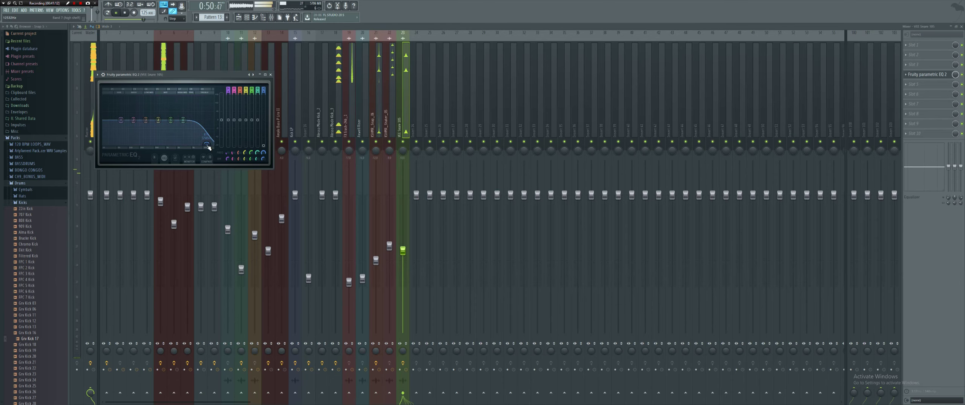
Duplicate the sixteen shaker clips on track 8 directly after themselves to fill the rest of the second Pattern 13.
{"action": "left_click", "coordinate": [239, 20]}
{"action": "key", "text": "space"}
{"action": "left_click_drag", "start_coordinate": [550, 183], "coordinate": [529, 158]}
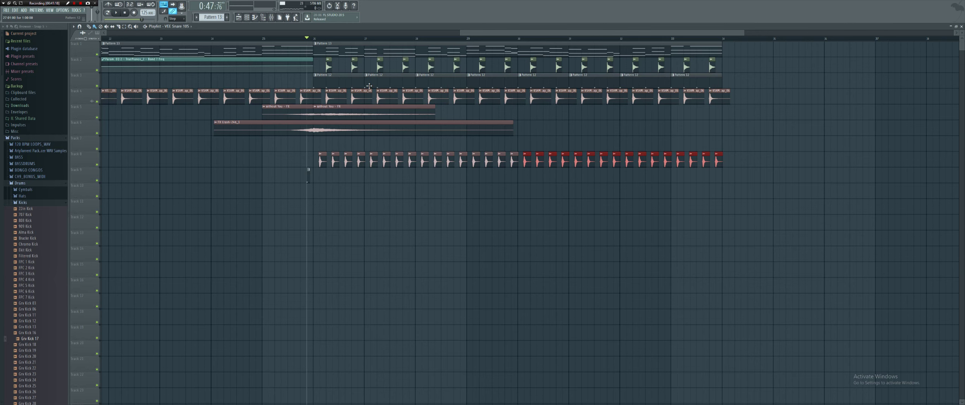
{"action": "key", "text": "space"}
Switch to File Explorer and audition the kick, clap, hat, crash and percussion samples in the without-you-stems folder.
{"action": "key", "text": "alt+Tab"}
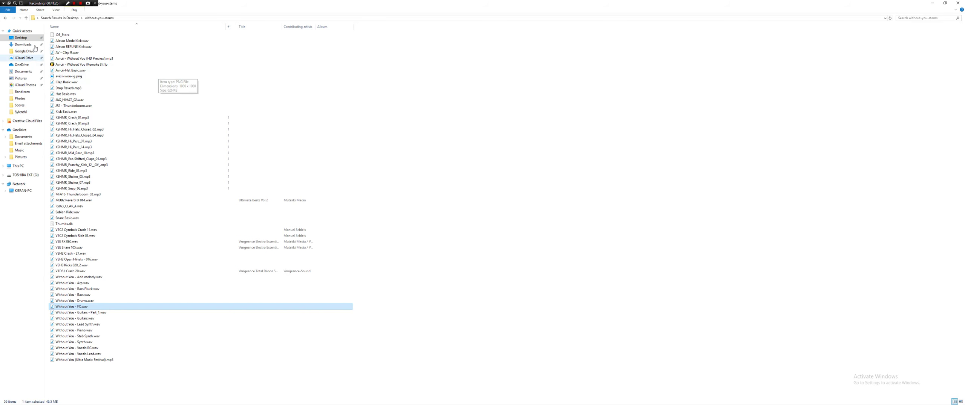
{"action": "double_click", "coordinate": [77, 47]}
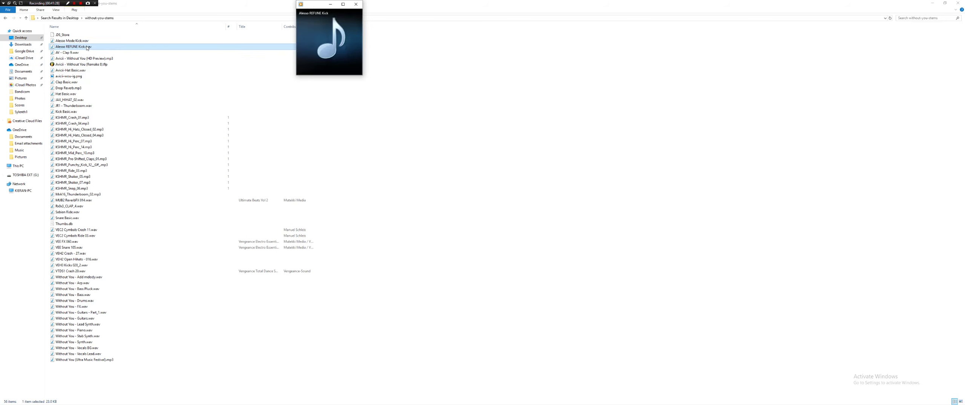
{"action": "left_click", "coordinate": [80, 54]}
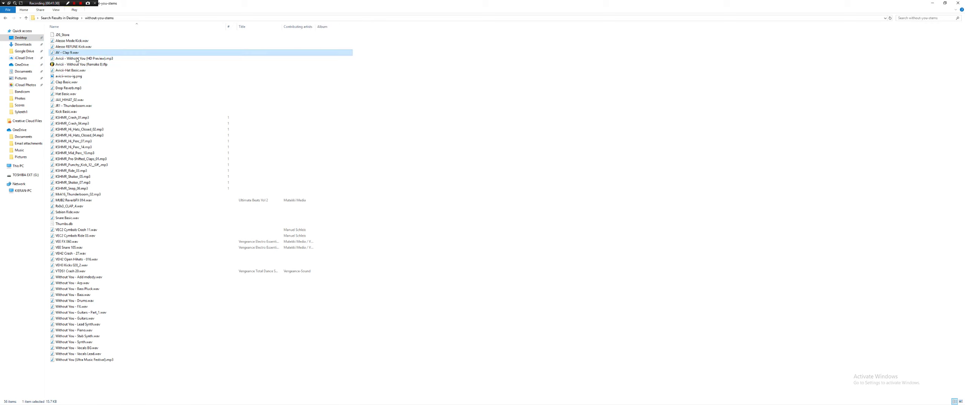
{"action": "double_click", "coordinate": [78, 88]}
{"action": "double_click", "coordinate": [79, 94]}
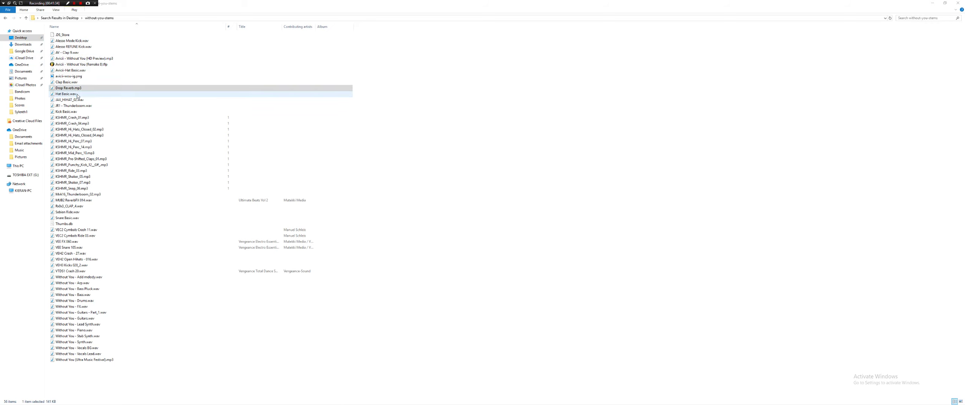
{"action": "double_click", "coordinate": [75, 99]}
{"action": "double_click", "coordinate": [76, 112]}
{"action": "double_click", "coordinate": [75, 118]}
{"action": "double_click", "coordinate": [77, 130]}
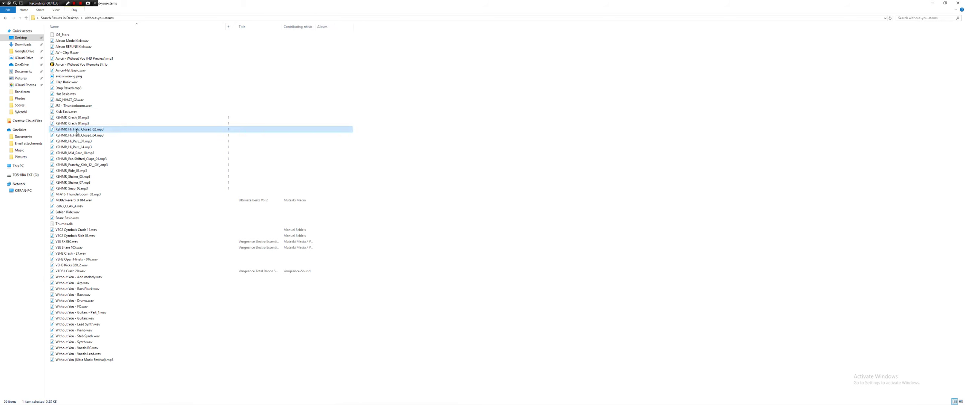
{"action": "double_click", "coordinate": [84, 152]}
{"action": "double_click", "coordinate": [81, 147]}
Open the Desktop folder and search it for "tom".
{"action": "left_click", "coordinate": [23, 43]}
{"action": "left_click", "coordinate": [21, 39]}
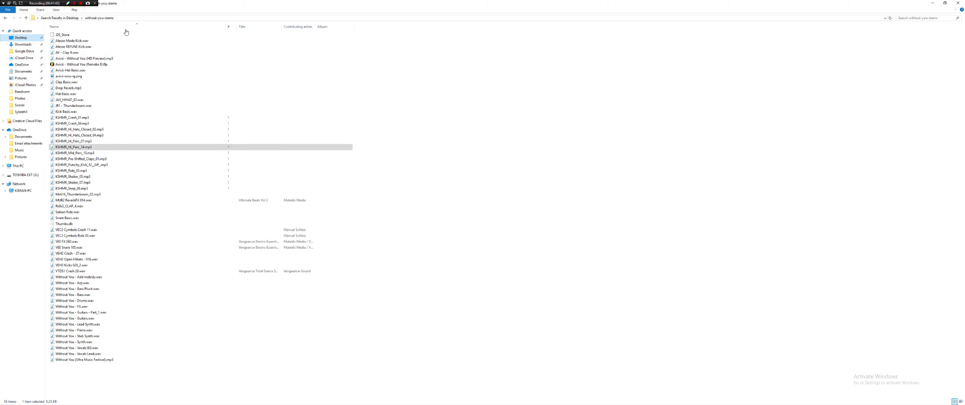
{"action": "left_click", "coordinate": [915, 19]}
{"action": "type", "text": "t"}
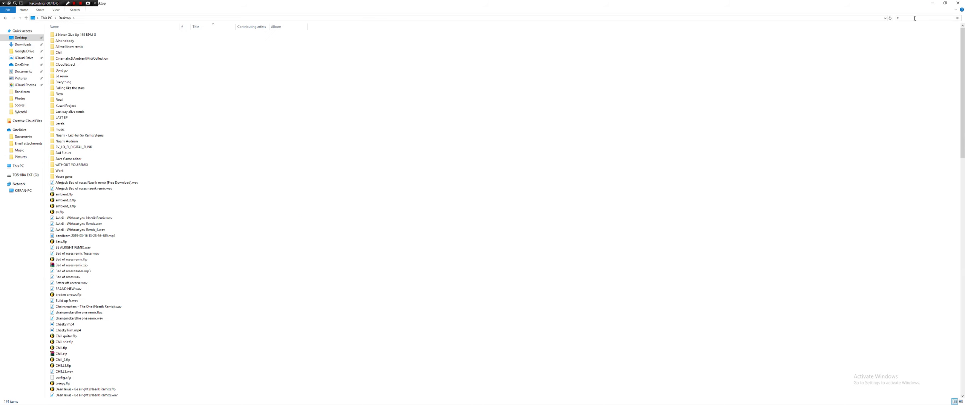
{"action": "type", "text": "om"}
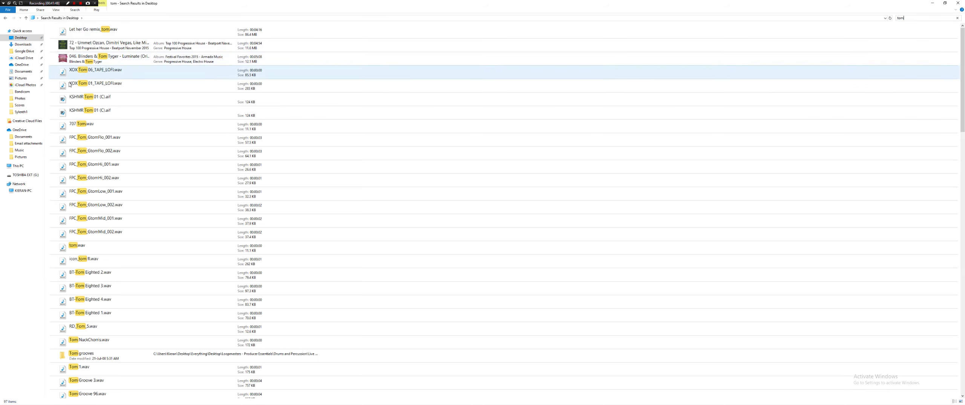
Audition the XOX, FPC and BT-Tom Eighted samples in the search results and switch back to the FL Studio playlist.
{"action": "double_click", "coordinate": [88, 84]}
{"action": "double_click", "coordinate": [85, 78]}
{"action": "double_click", "coordinate": [100, 140]}
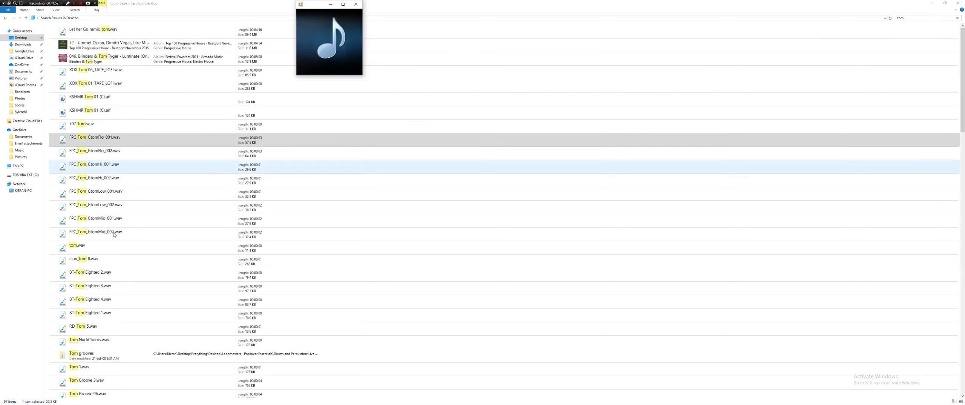
{"action": "double_click", "coordinate": [110, 279]}
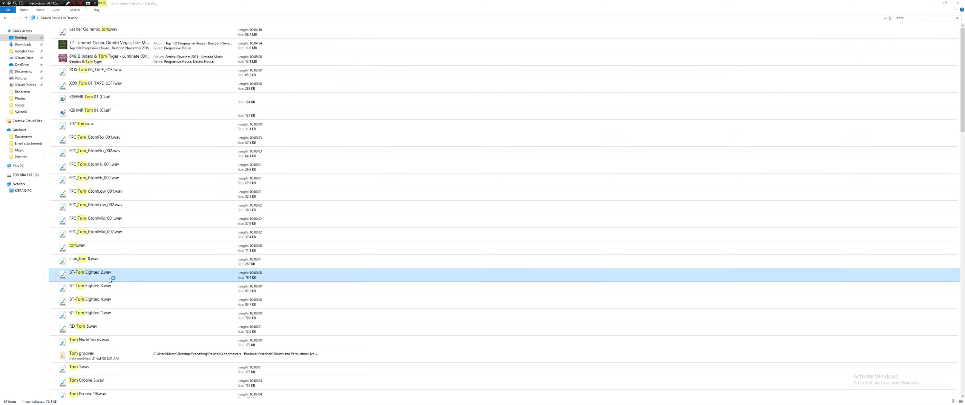
{"action": "left_click", "coordinate": [102, 304]}
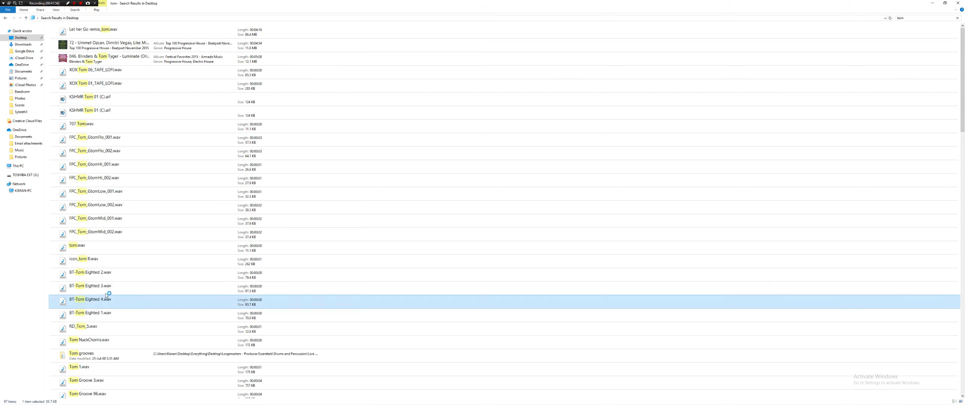
{"action": "double_click", "coordinate": [108, 291]}
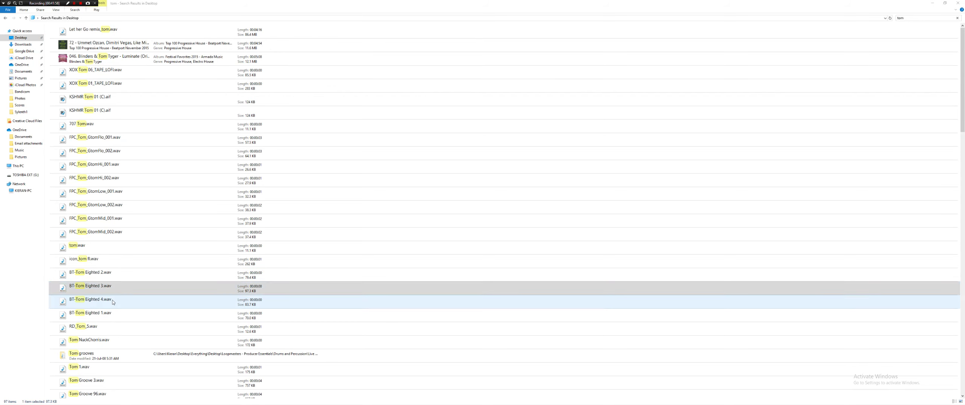
{"action": "double_click", "coordinate": [112, 302]}
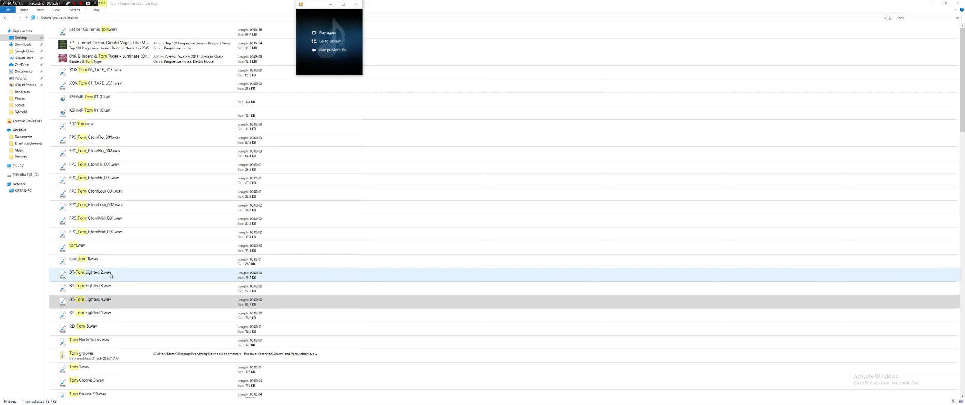
{"action": "key", "text": "alt+Tab"}
{"action": "key", "text": "Tab"}
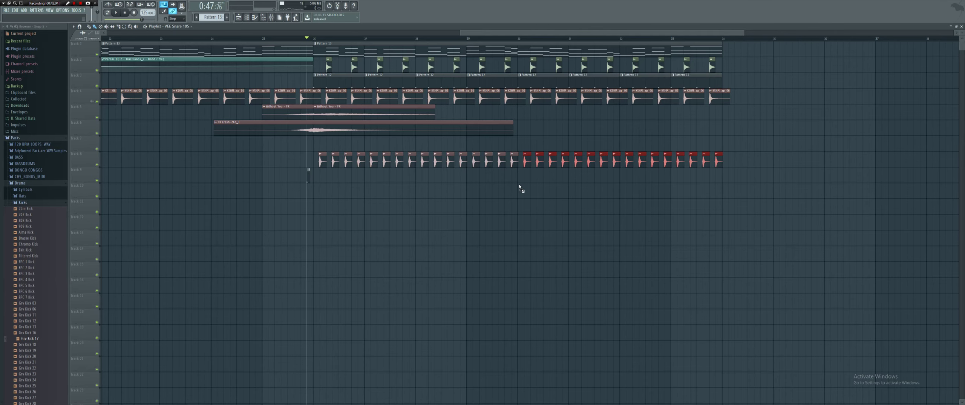
Add two BT-Tom Eighted samples, staggered on tracks 9 and 10, just before the midpoint of the second Pattern 13 and play them back.
{"action": "key", "text": "alt+Tab"}
{"action": "left_click_drag", "start_coordinate": [85, 275], "coordinate": [509, 176]}
{"action": "key", "text": "alt+Tab"}
{"action": "scroll", "coordinate": [512, 192], "scroll_direction": "up", "scroll_amount": 6}
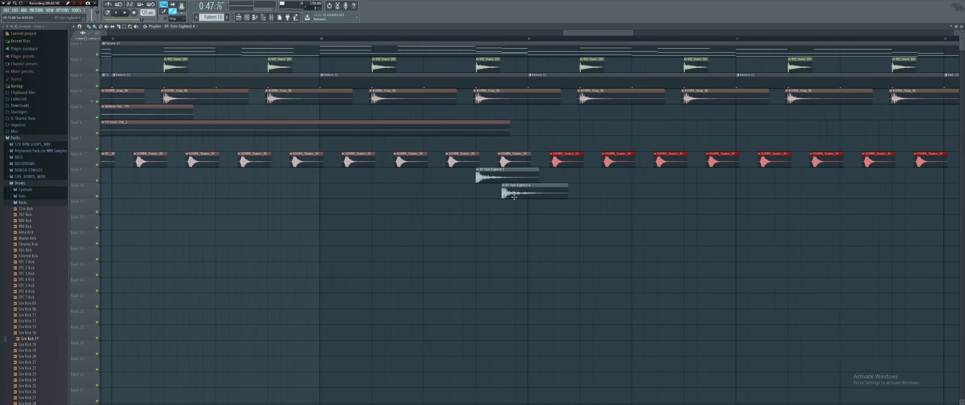
{"action": "left_click", "coordinate": [355, 40]}
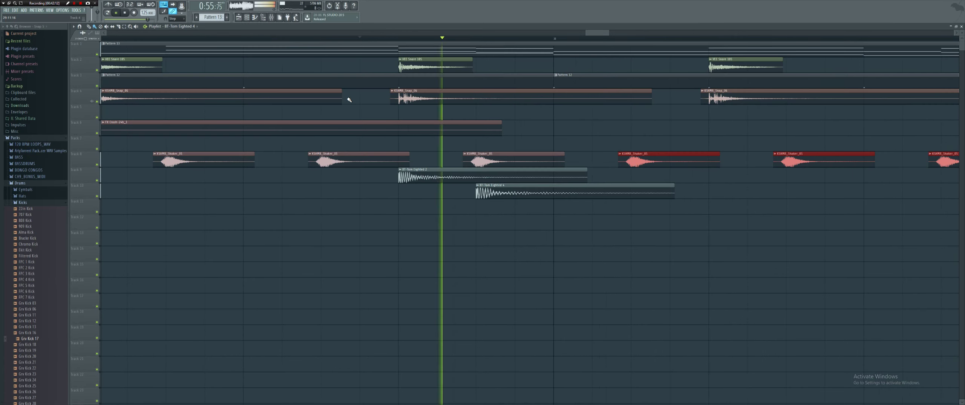
{"action": "scroll", "coordinate": [348, 97], "scroll_direction": "down", "scroll_amount": 4}
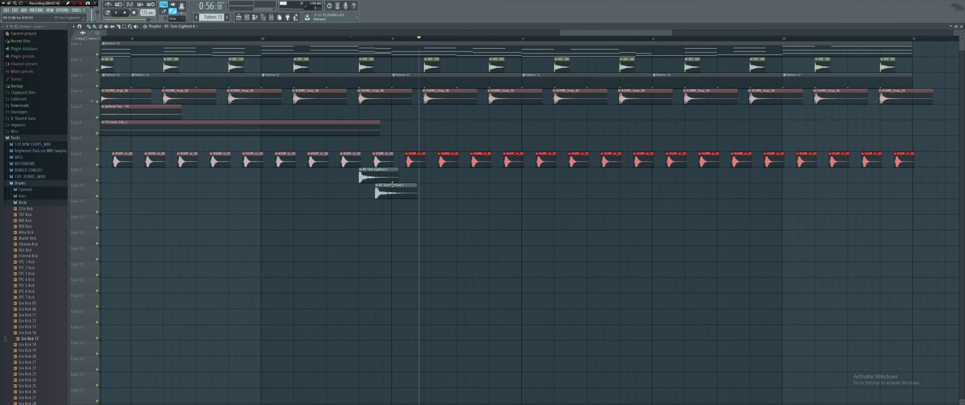
Route both tom samples to the same free mixer track and lower its volume, checking the level during playback.
{"action": "double_click", "coordinate": [372, 173]}
{"action": "left_click", "coordinate": [230, 76]}
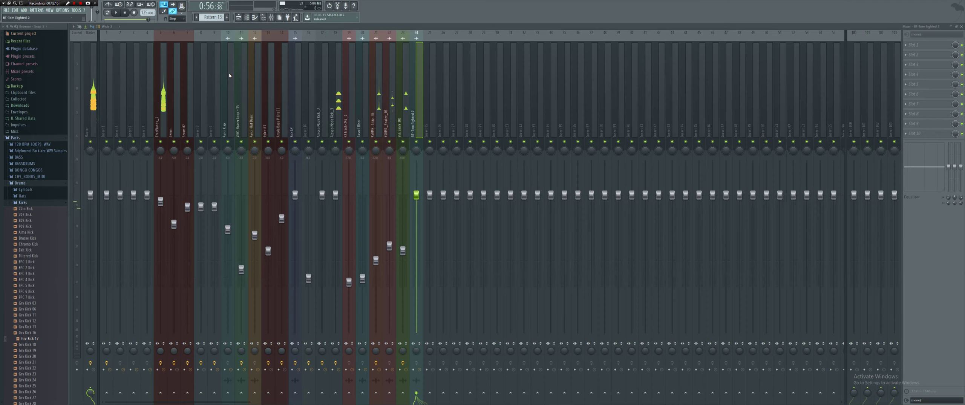
{"action": "left_click", "coordinate": [240, 17]}
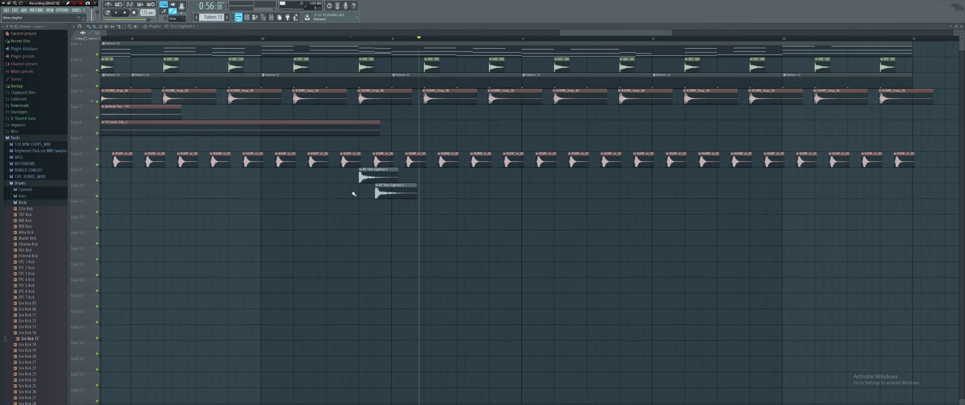
{"action": "double_click", "coordinate": [397, 191]}
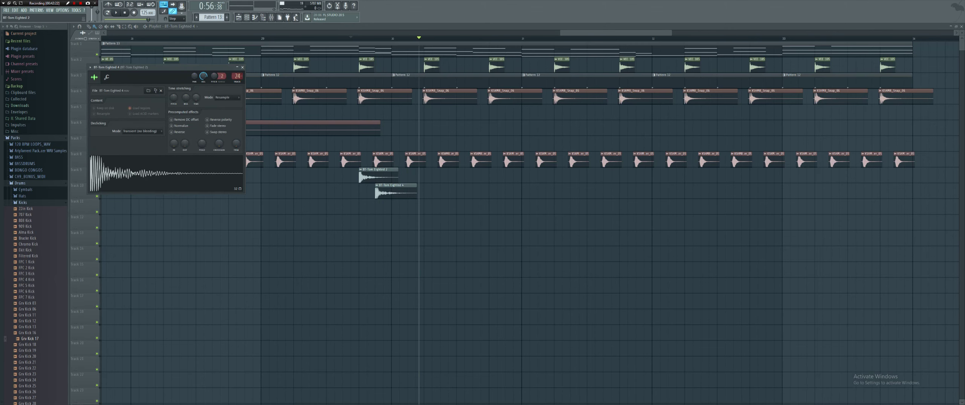
{"action": "left_click", "coordinate": [353, 38]}
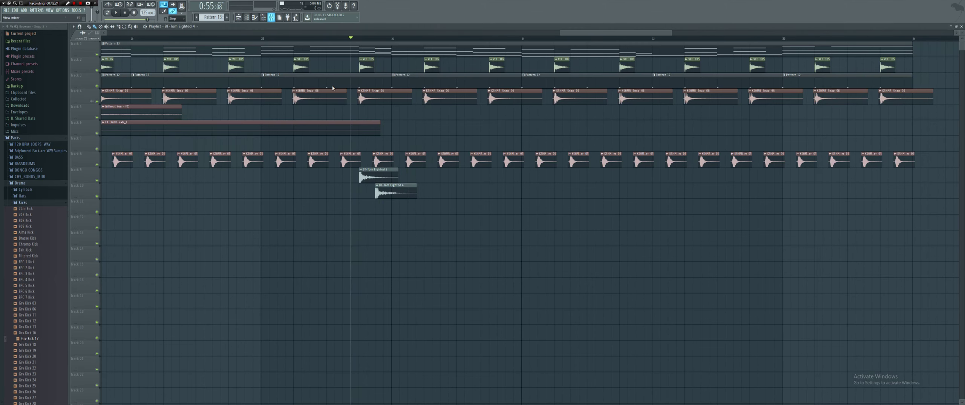
{"action": "key", "text": "F9"}
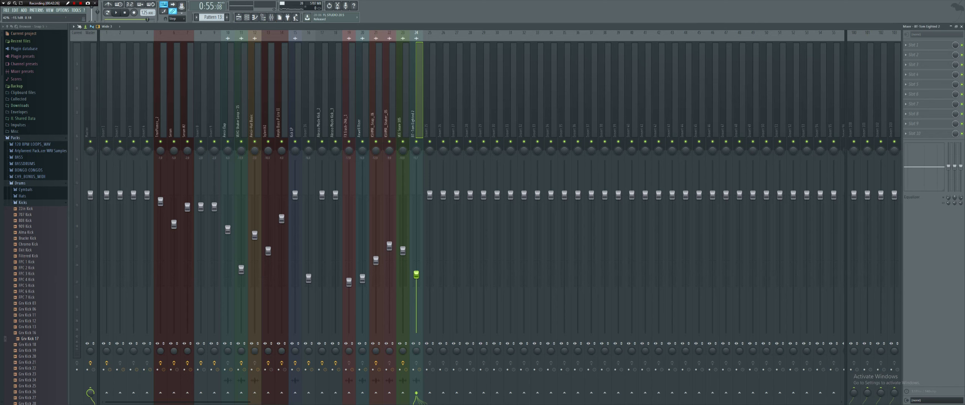
{"action": "key", "text": "space"}
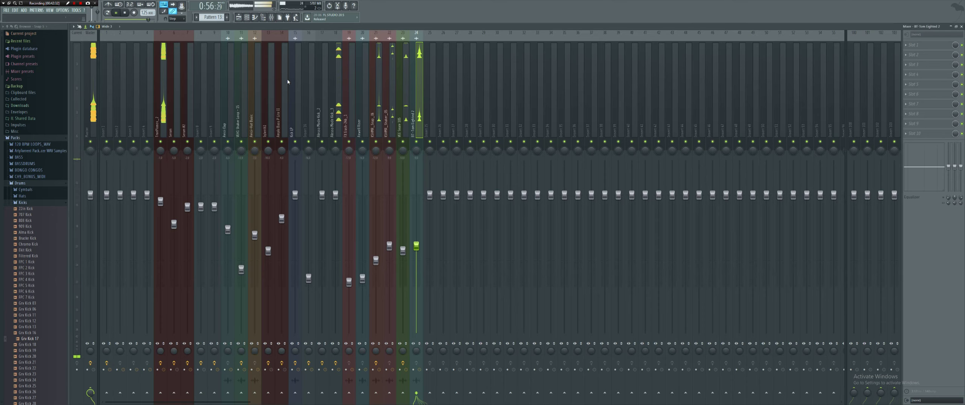
Delete the snap and shaker clips overlapping the toms and add an extra snare clip on track 2 above the second tom.
{"action": "left_click", "coordinate": [239, 18]}
{"action": "scroll", "coordinate": [372, 95], "scroll_direction": "up", "scroll_amount": 4}
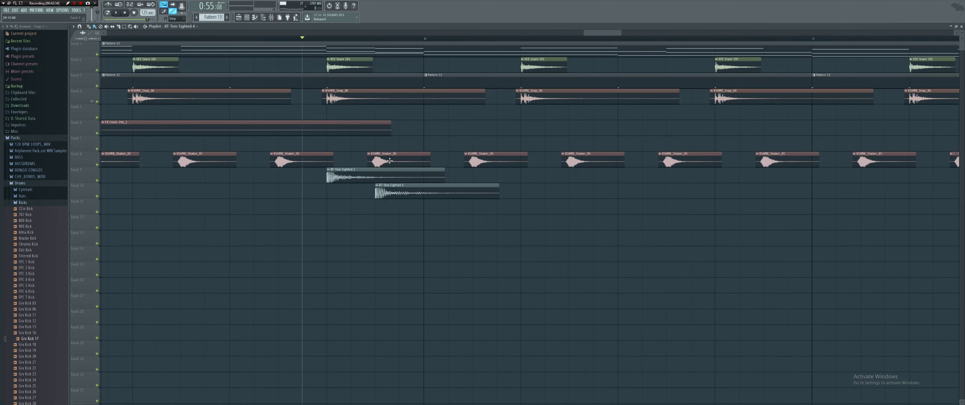
{"action": "right_click", "coordinate": [354, 103]}
{"action": "key", "text": "space"}
{"action": "key", "text": "space"}
{"action": "key", "text": "ctrl+z"}
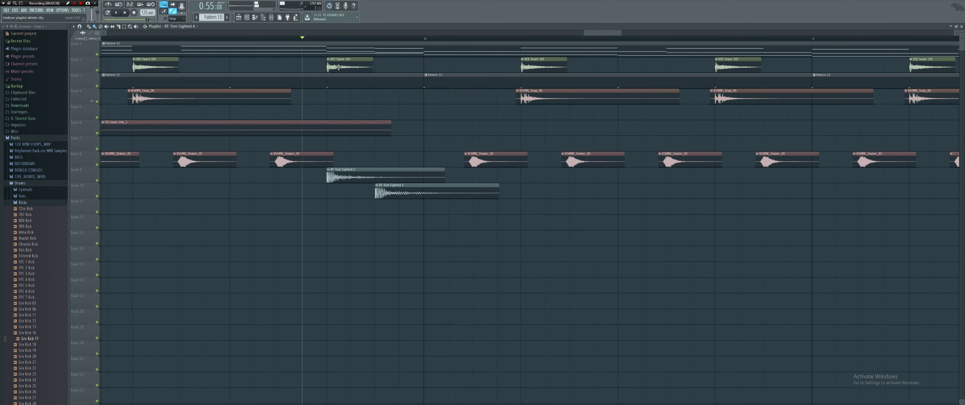
{"action": "key", "text": "space"}
{"action": "key", "text": "space"}
{"action": "scroll", "coordinate": [385, 65], "scroll_direction": "down", "scroll_amount": 4}
Place the VEH1 Shaker Loop on track 11 from the midpoint of the second Pattern 13, duplicate it to the pattern's end and play back.
{"action": "left_click", "coordinate": [250, 17]}
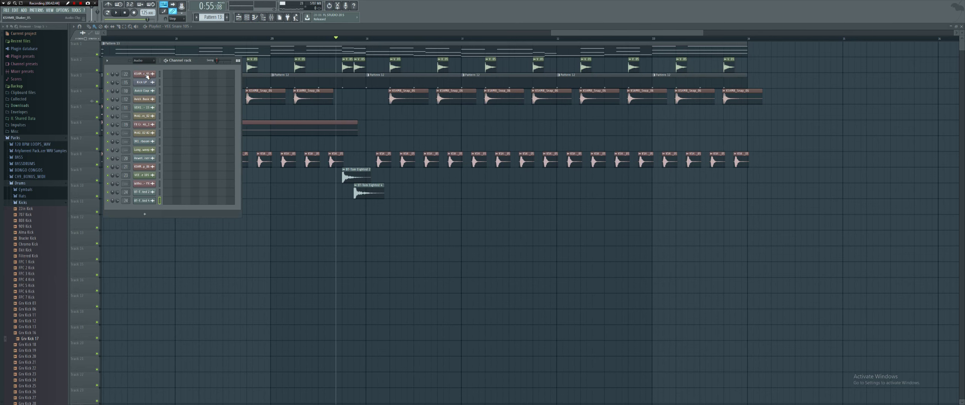
{"action": "left_click", "coordinate": [147, 75]}
{"action": "left_click", "coordinate": [146, 83]}
{"action": "left_click", "coordinate": [198, 60]}
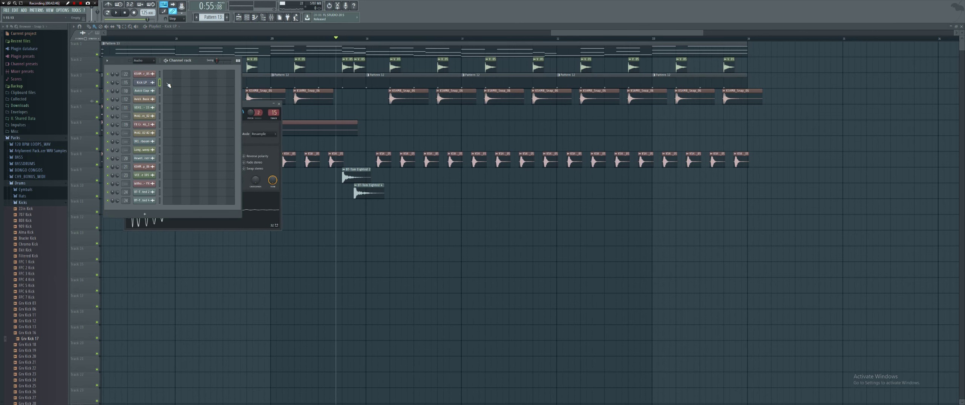
{"action": "left_click", "coordinate": [145, 107]}
{"action": "left_click_drag", "start_coordinate": [226, 208], "coordinate": [379, 209]}
{"action": "left_click", "coordinate": [389, 209]}
{"action": "key", "text": "ctrl+b"}
{"action": "key", "text": "space"}
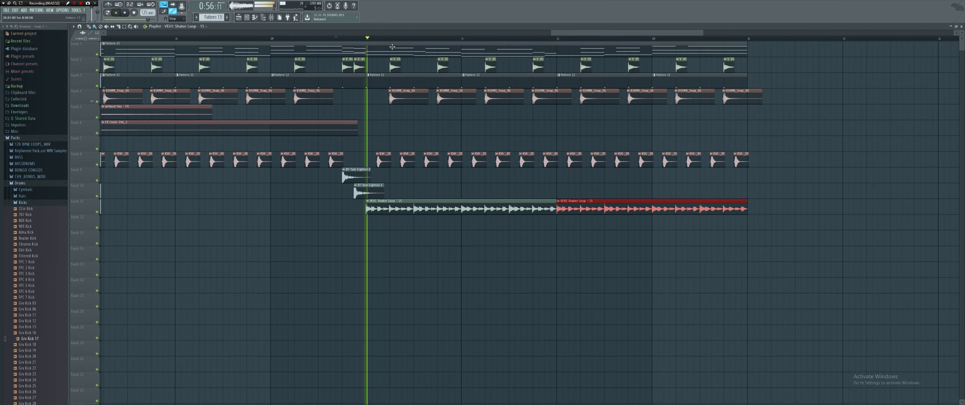
Bend the final segment of the TruePianos_2 Band 7 freq automation into a late-rising curve leading to the second Pattern 13 and preview it.
{"action": "scroll", "coordinate": [391, 38], "scroll_direction": "down", "scroll_amount": 4}
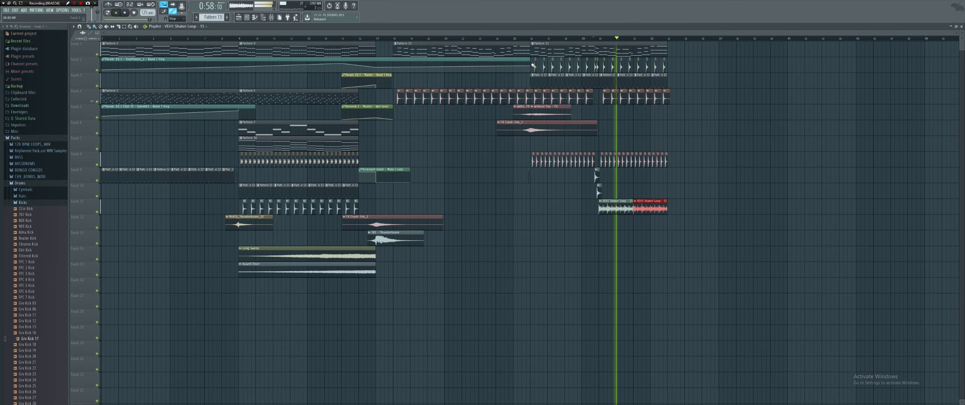
{"action": "left_click", "coordinate": [527, 63]}
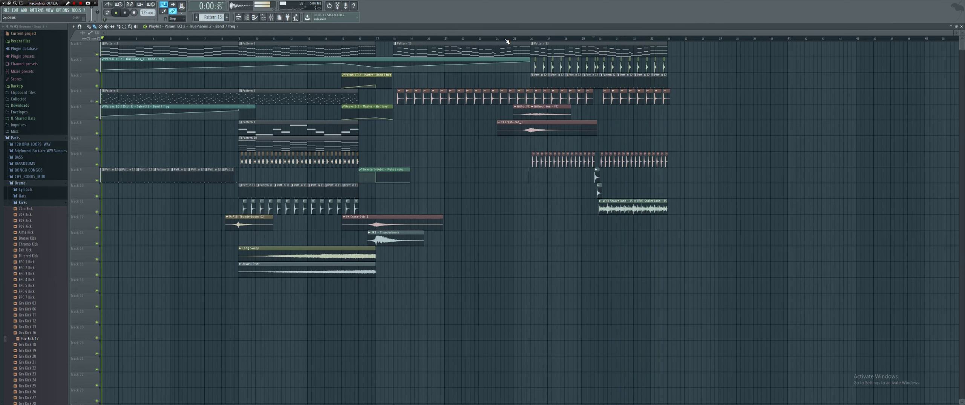
{"action": "left_click_drag", "start_coordinate": [504, 38], "coordinate": [490, 38]}
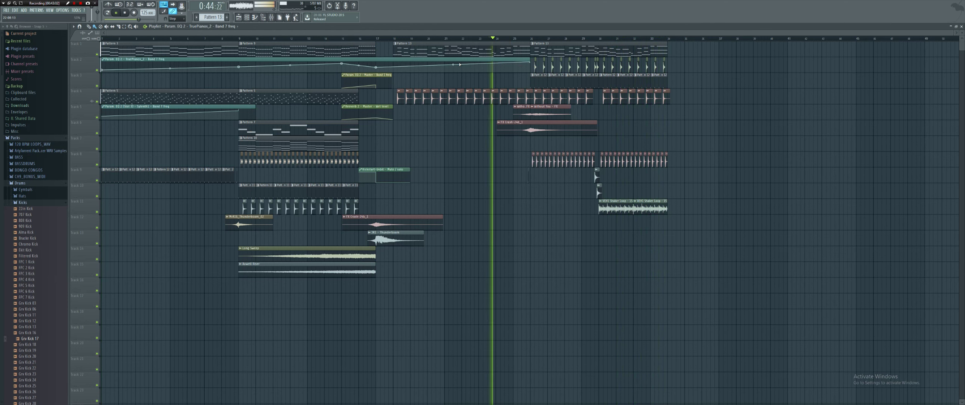
{"action": "left_click_drag", "start_coordinate": [459, 64], "coordinate": [454, 67]}
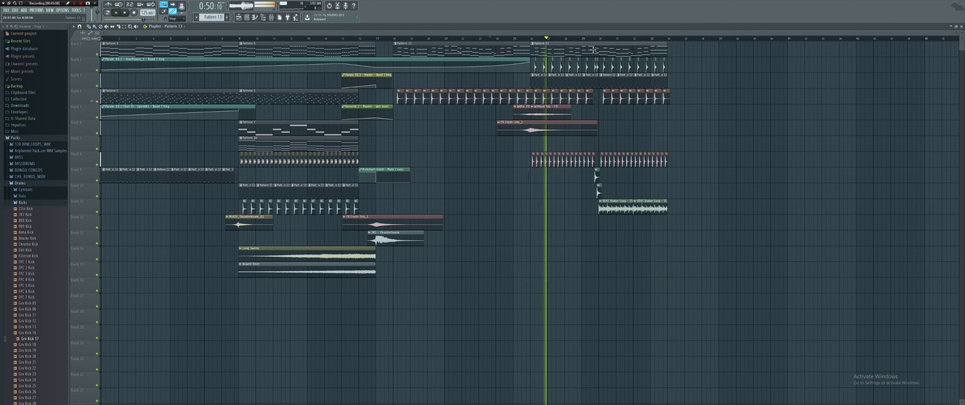
{"action": "key", "text": "space"}
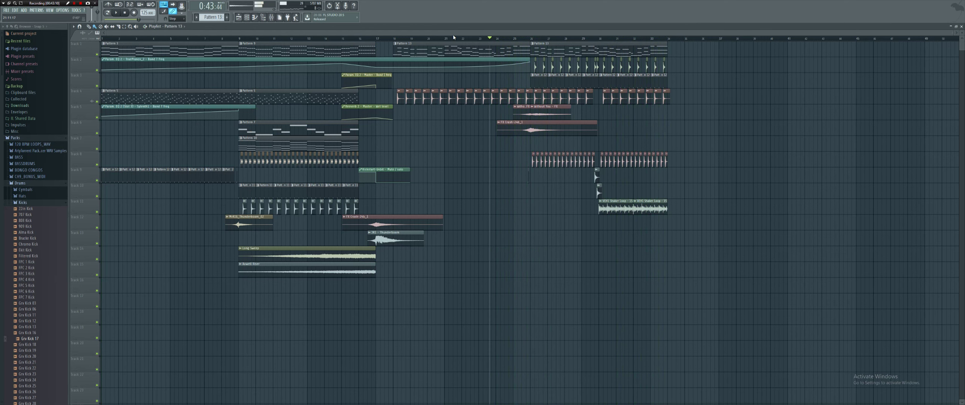
Lengthen the Kickstart Mute / solo automation clip to near the end of the arrangement and move it down eight tracks to track 17.
{"action": "left_click_drag", "start_coordinate": [410, 170], "coordinate": [647, 170]}
{"action": "left_click", "coordinate": [456, 169]}
{"action": "key", "text": "shift+Down"}
{"action": "key", "text": "shift+Down"}
{"action": "key", "text": "shift+Down"}
{"action": "key", "text": "shift+Down"}
{"action": "key", "text": "shift+Down"}
{"action": "key", "text": "shift+Down"}
{"action": "key", "text": "shift+Down"}
{"action": "key", "text": "shift+Down"}
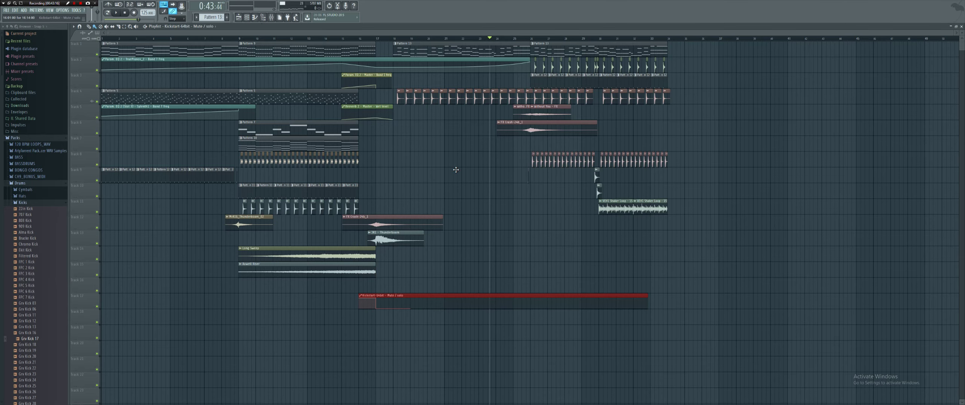
Set the Kickstart Mute / solo automation to switch abruptly at the start of the second Pattern 13 and check it in playback.
{"action": "scroll", "coordinate": [611, 283], "scroll_direction": "up", "scroll_amount": 8, "text": "ctrl"}
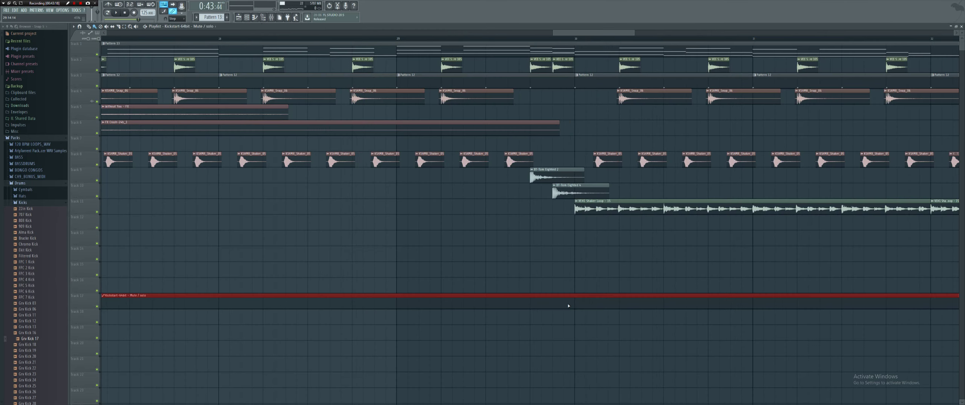
{"action": "left_click", "coordinate": [577, 310]}
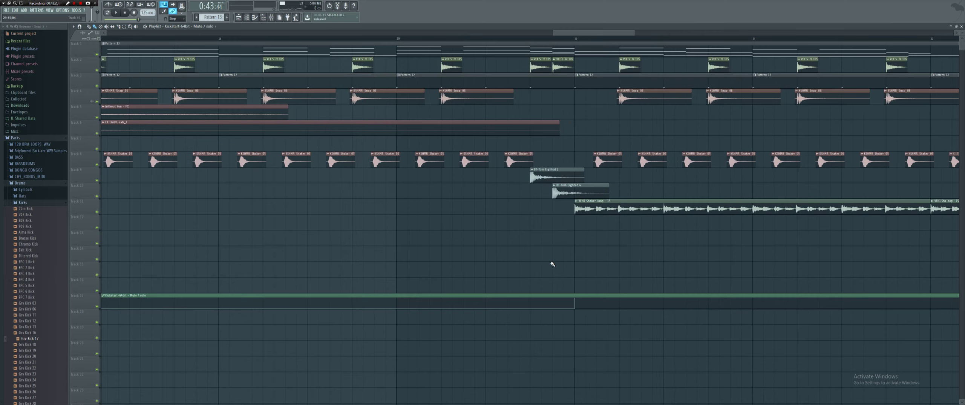
{"action": "scroll", "coordinate": [553, 264], "scroll_direction": "down", "scroll_amount": 5, "text": "ctrl"}
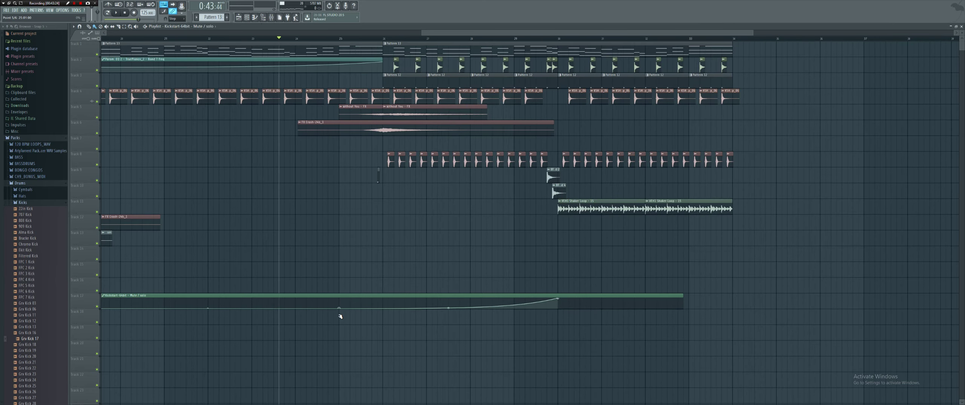
{"action": "key", "text": "space"}
{"action": "left_click", "coordinate": [369, 39]}
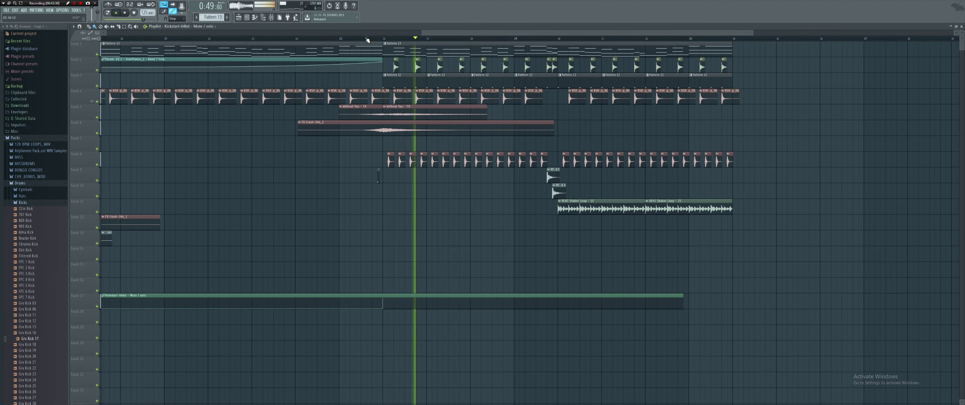
{"action": "key", "text": "space"}
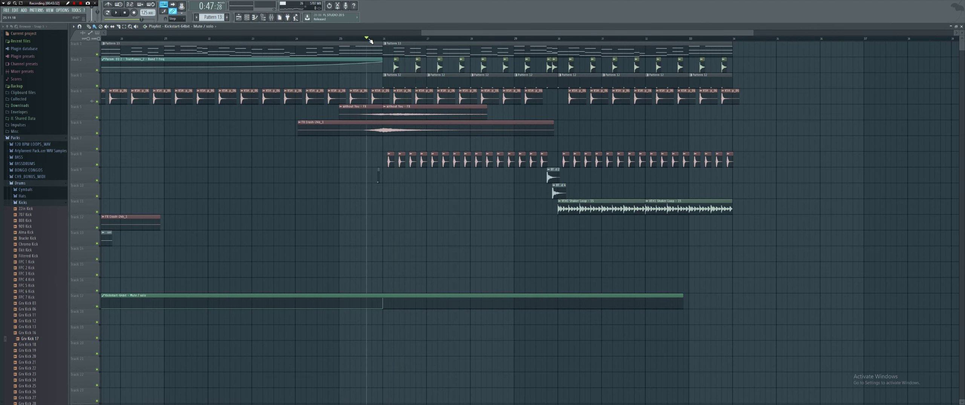
Open Pattern 13's TruePianos_2 piano roll and select the lowest note of every chord across the progression.
{"action": "key", "text": "F6"}
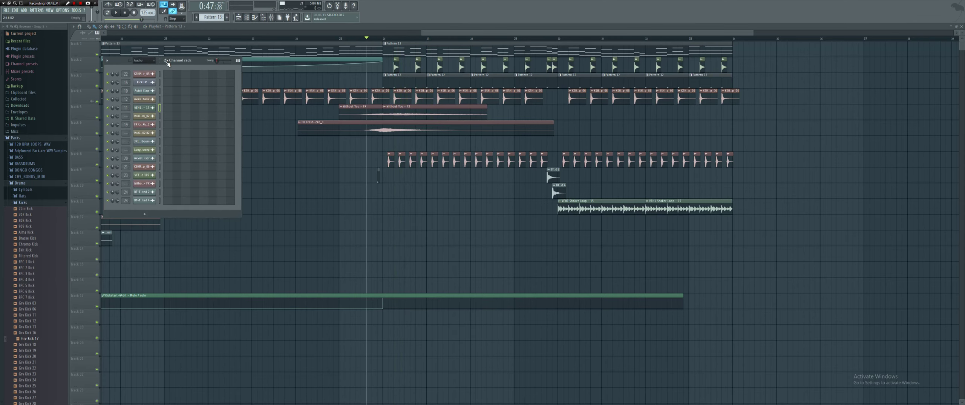
{"action": "left_click", "coordinate": [142, 61]}
{"action": "left_click", "coordinate": [141, 85]}
{"action": "left_click", "coordinate": [192, 135]}
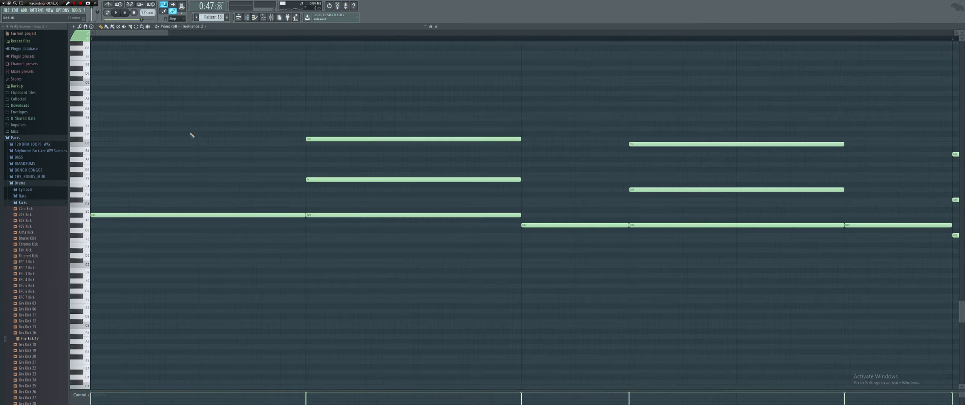
{"action": "left_click_drag", "start_coordinate": [87, 208], "coordinate": [87, 273]}
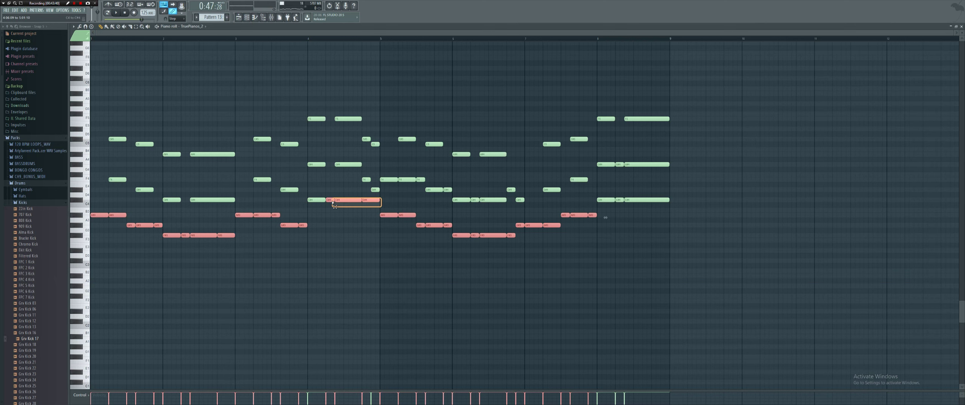
{"action": "left_click_drag", "start_coordinate": [332, 202], "coordinate": [316, 199]}
{"action": "left_click_drag", "start_coordinate": [691, 197], "coordinate": [599, 207]}
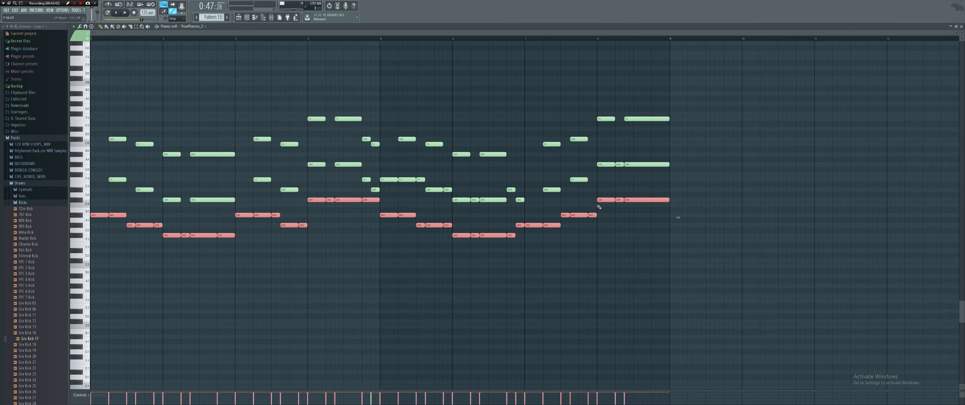
Switch to the empty Pattern 14, paste the piano's lowest notes into the Ample Bass P Lite II channel and preview them.
{"action": "left_click", "coordinate": [229, 17]}
{"action": "left_click", "coordinate": [247, 17]}
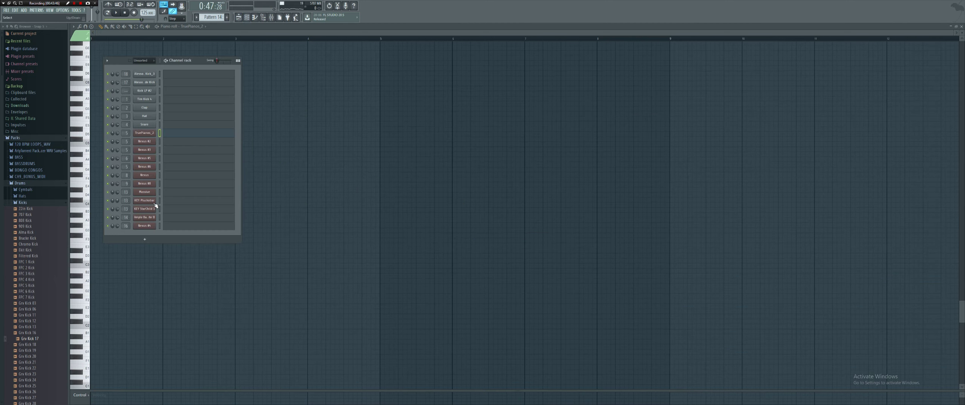
{"action": "left_click", "coordinate": [167, 220]}
{"action": "key", "text": "ctrl+v"}
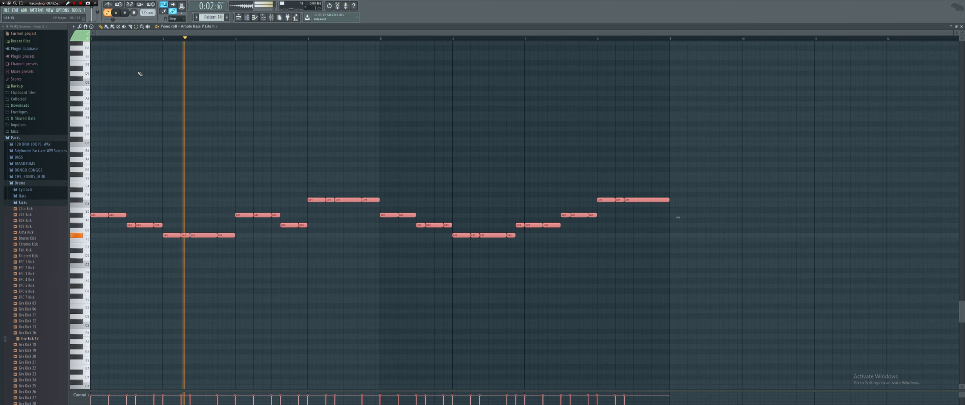
{"action": "key", "text": "space"}
Place Pattern 14 on track 13 beneath the second Pattern 13, and shorten its bass notes to leave small gaps between them.
{"action": "left_click", "coordinate": [239, 18]}
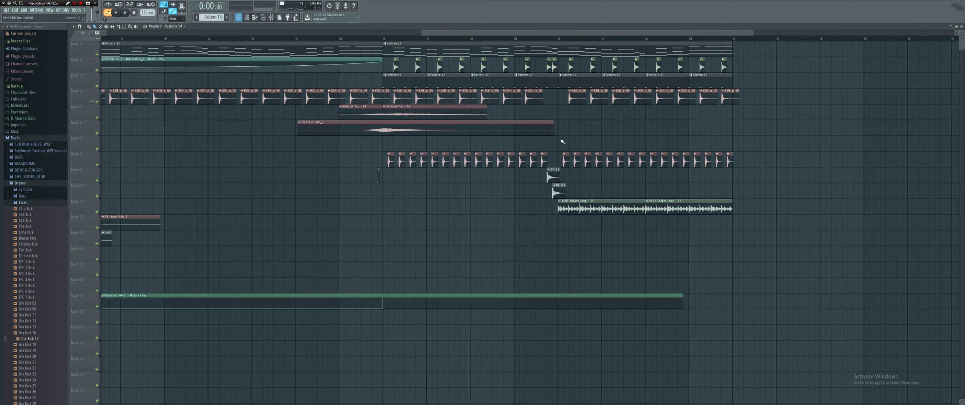
{"action": "left_click", "coordinate": [384, 240]}
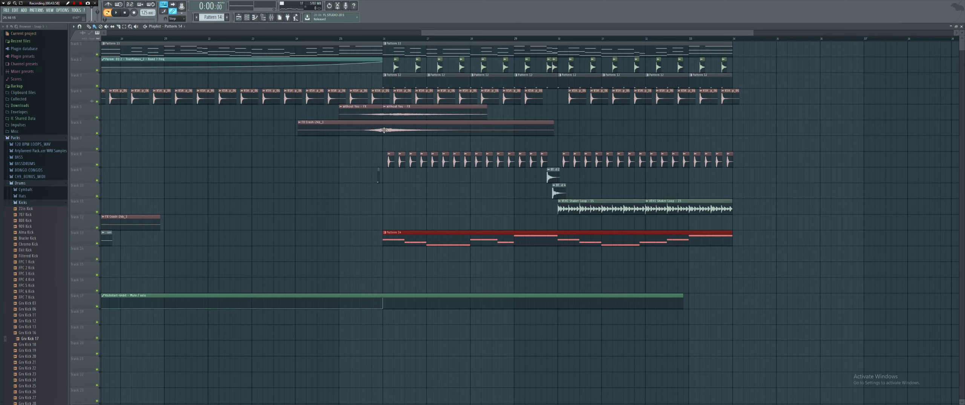
{"action": "double_click", "coordinate": [407, 234]}
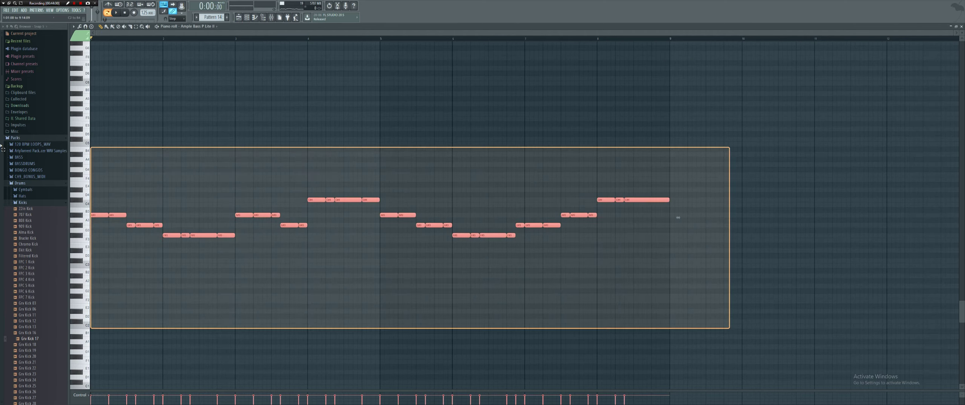
{"action": "key", "text": "space"}
{"action": "key", "text": "F5"}
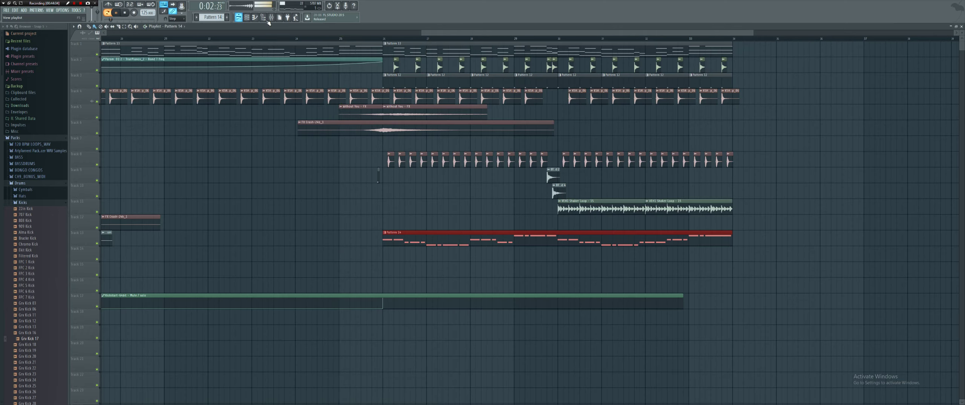
Play the passage from just before the second Pattern 13, and place Pattern 18 on track 14 beneath Pattern 14.
{"action": "left_click", "coordinate": [341, 39]}
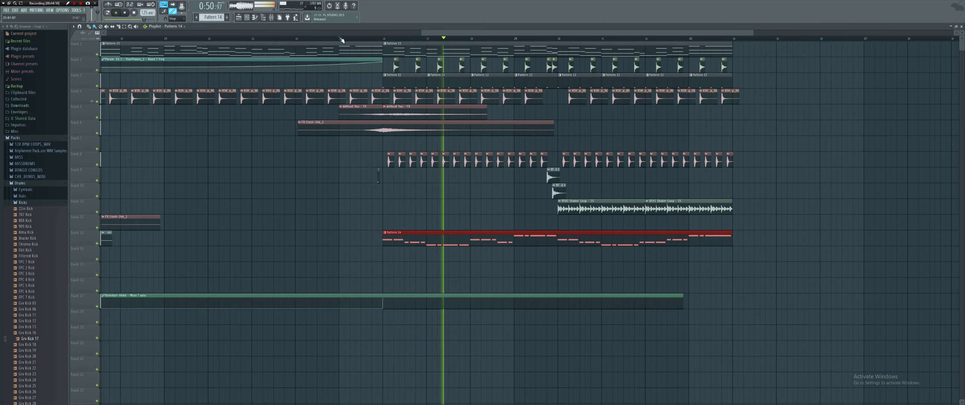
{"action": "scroll", "coordinate": [379, 76], "scroll_direction": "down", "scroll_amount": 4}
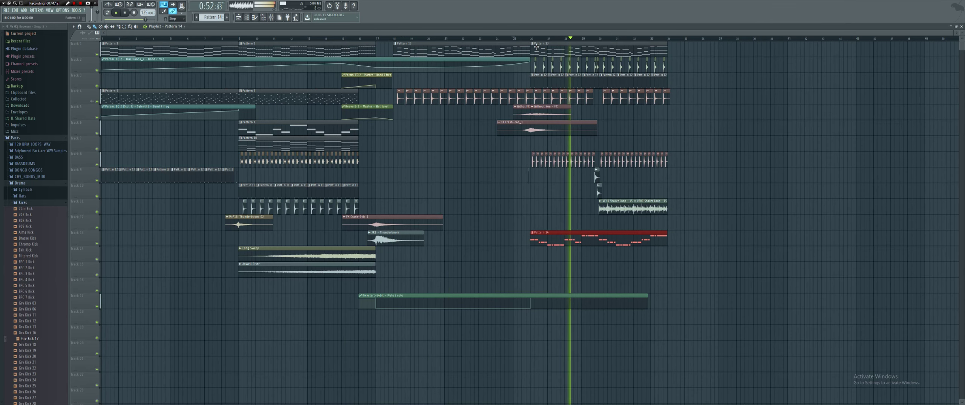
{"action": "left_click", "coordinate": [569, 236]}
{"action": "key", "text": "space"}
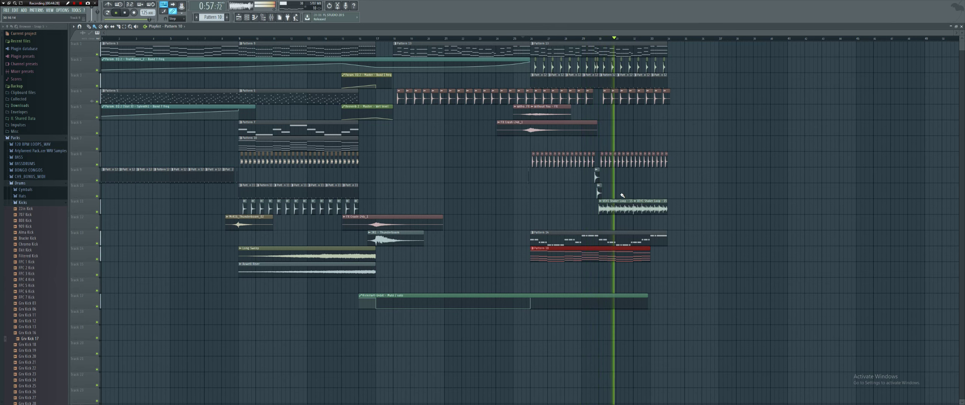
Check the Shaker Loop's sample settings and copy its clips on track 11 to the start of the second Pattern 13.
{"action": "double_click", "coordinate": [621, 207]}
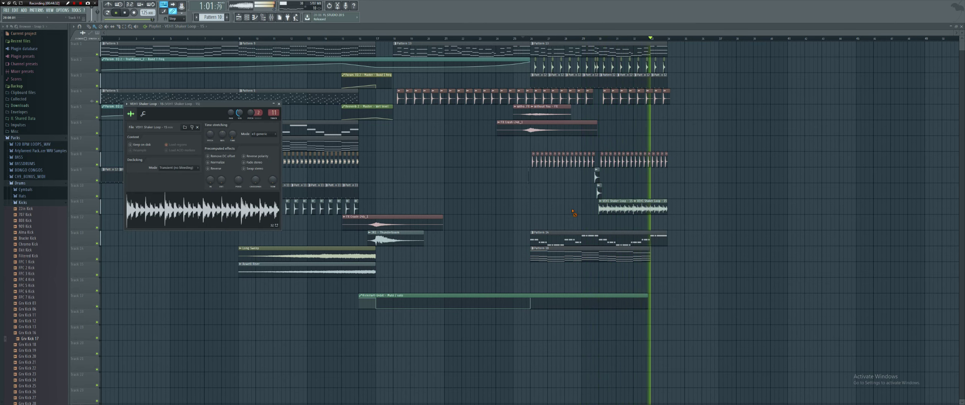
{"action": "left_click", "coordinate": [614, 210]}
{"action": "key", "text": "space"}
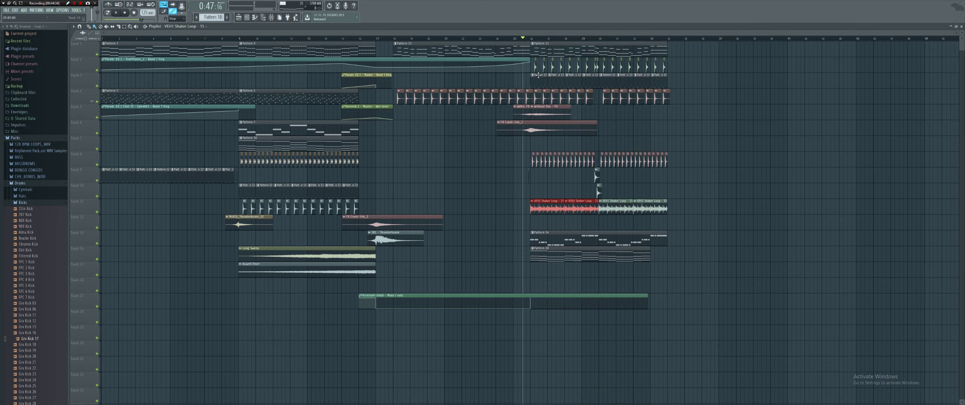
Switch to File Explorer's Desktop search results to look for another sample.
{"action": "key", "text": "alt+Tab"}
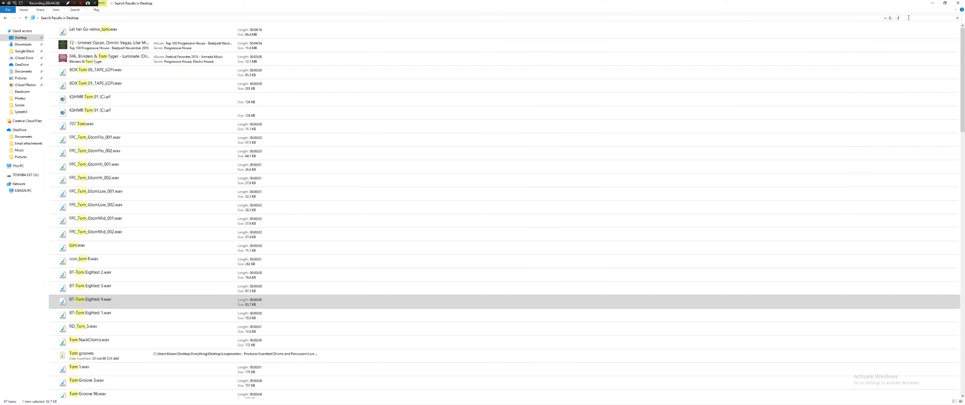
Search the sample folder for "ride" and audition the VDE3 one-shot rides near the start of the results.
{"action": "type", "text": "shaker"}
{"action": "key", "text": "alt+Tab"}
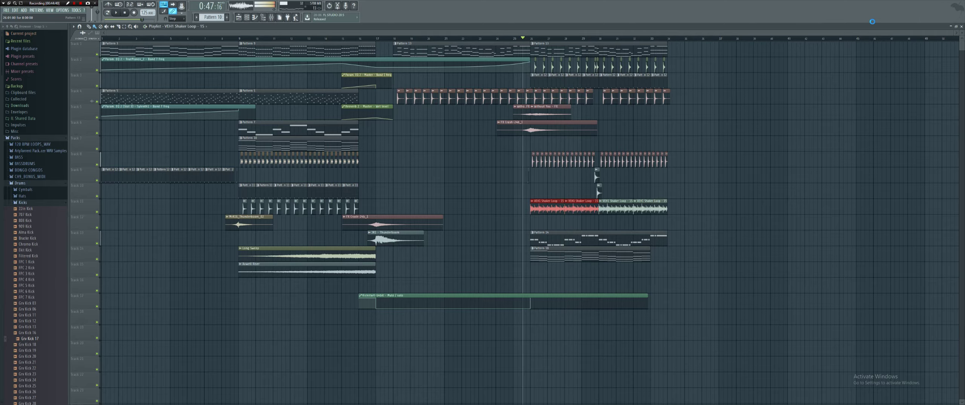
{"action": "key", "text": "alt+Tab"}
{"action": "left_click", "coordinate": [120, 33]}
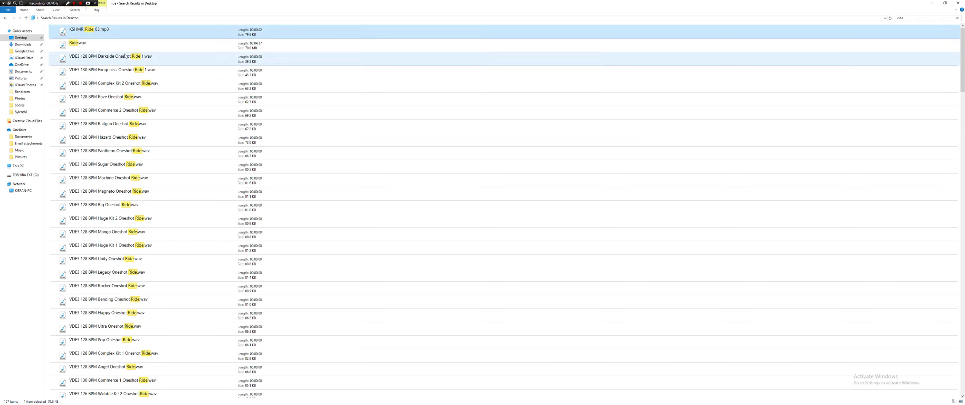
{"action": "double_click", "coordinate": [120, 71]}
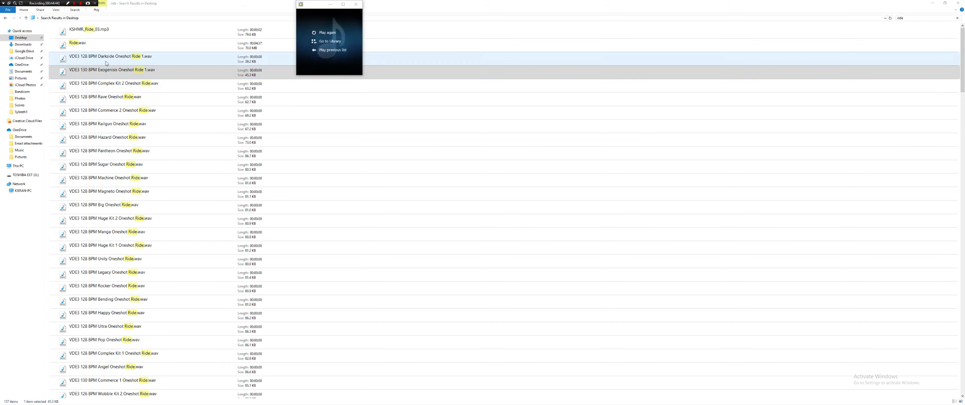
{"action": "key", "text": "Down"}
{"action": "key", "text": "Return"}
{"action": "key", "text": "Down"}
{"action": "key", "text": "Return"}
{"action": "key", "text": "Down"}
{"action": "key", "text": "Return"}
Place VDE3 128 BPM Rave Oneshot Ride on track 7 on all four beats of the bar after the tom fill.
{"action": "left_click_drag", "start_coordinate": [95, 103], "coordinate": [442, 107]}
{"action": "key", "text": "alt+Tab"}
{"action": "key", "text": "alt+Tab"}
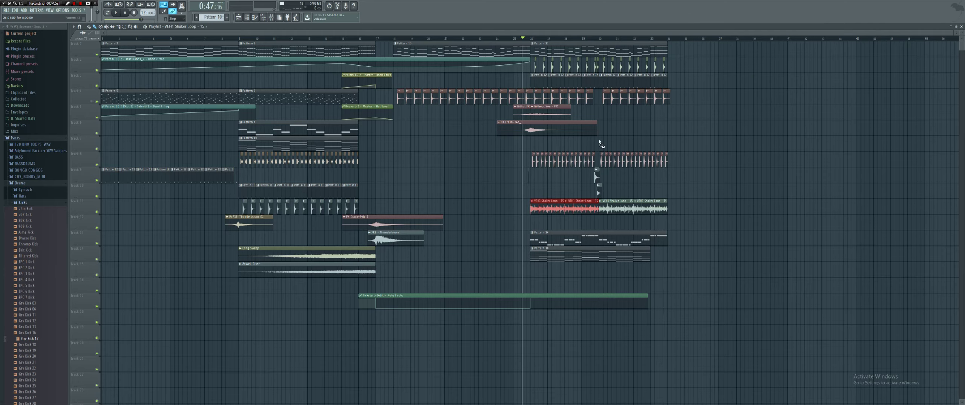
{"action": "scroll", "coordinate": [602, 140], "scroll_direction": "up", "scroll_amount": 8}
{"action": "left_click", "coordinate": [651, 142]}
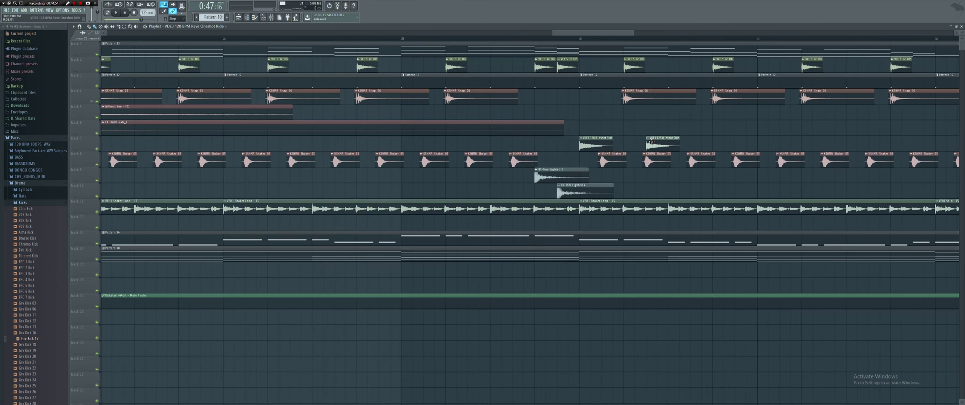
{"action": "left_click_drag", "start_coordinate": [669, 143], "coordinate": [571, 152]}
{"action": "key", "text": "ctrl+b"}
{"action": "key", "text": "space"}
Audition alternative ride samples in the search results, including Rides, 707 Ride, FPC_Ride, Ride Loop and MV Ride 02.
{"action": "key", "text": "alt+Tab"}
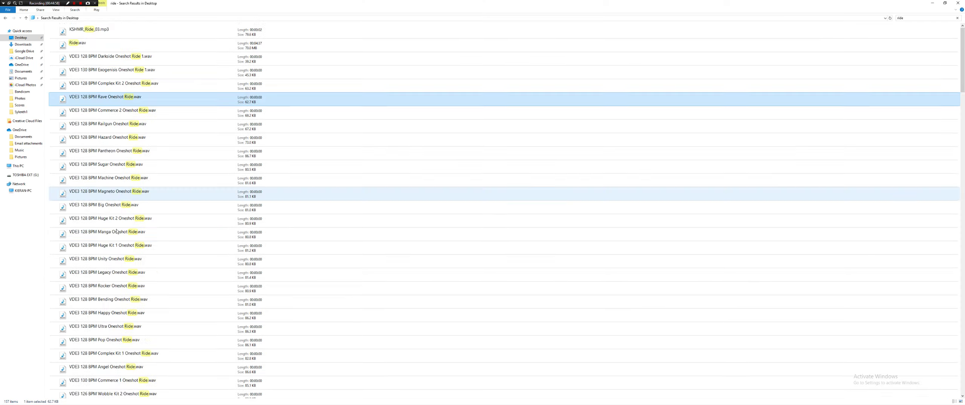
{"action": "double_click", "coordinate": [128, 231]}
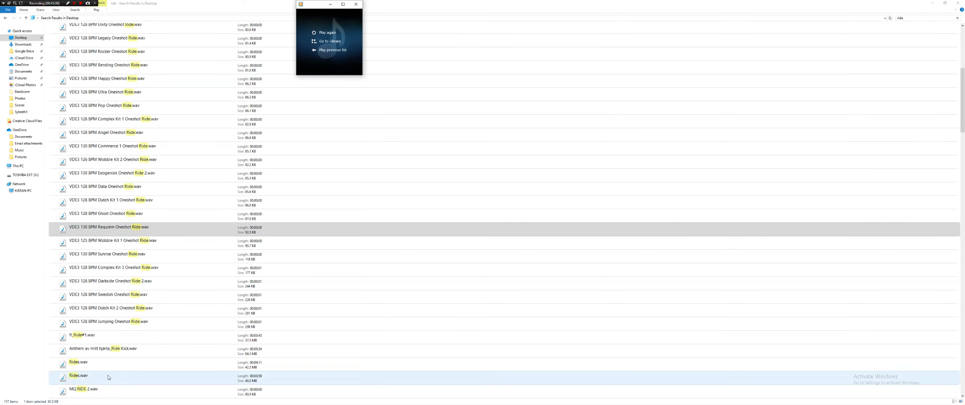
{"action": "double_click", "coordinate": [102, 363]}
{"action": "scroll", "coordinate": [101, 339], "scroll_direction": "down", "scroll_amount": 2}
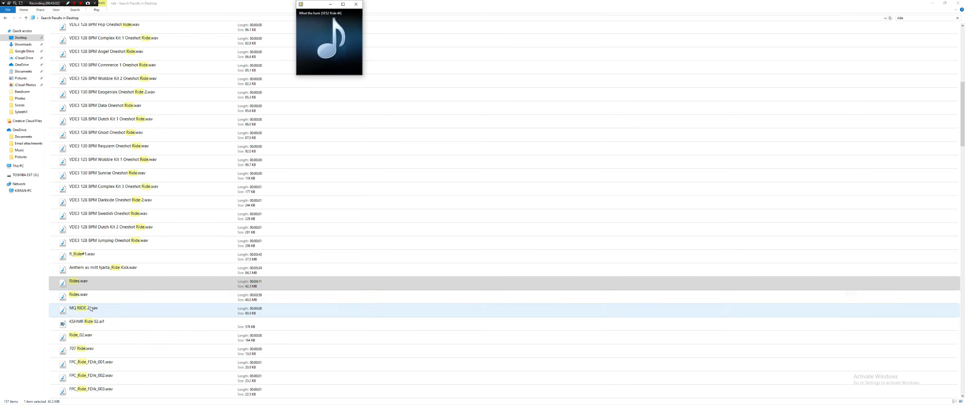
{"action": "double_click", "coordinate": [97, 350]}
{"action": "scroll", "coordinate": [96, 353], "scroll_direction": "down", "scroll_amount": 2}
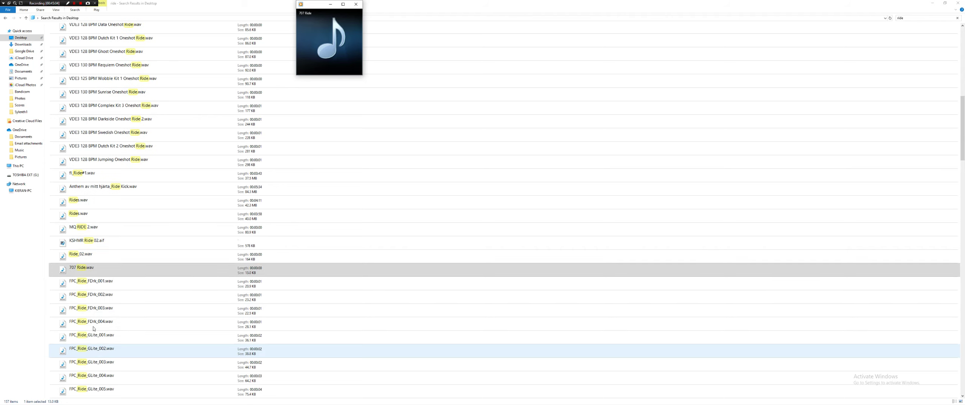
{"action": "double_click", "coordinate": [98, 324]}
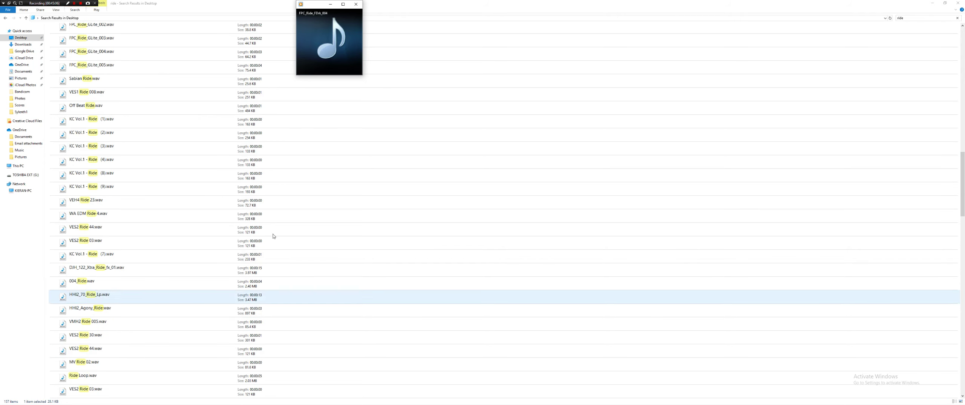
{"action": "scroll", "coordinate": [144, 384], "scroll_direction": "down", "scroll_amount": 8}
{"action": "left_click", "coordinate": [143, 385]}
{"action": "double_click", "coordinate": [144, 385]}
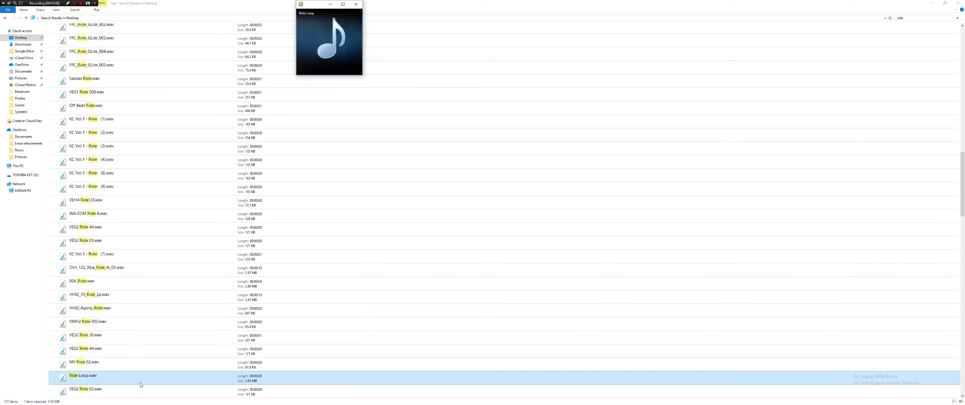
{"action": "double_click", "coordinate": [90, 364]}
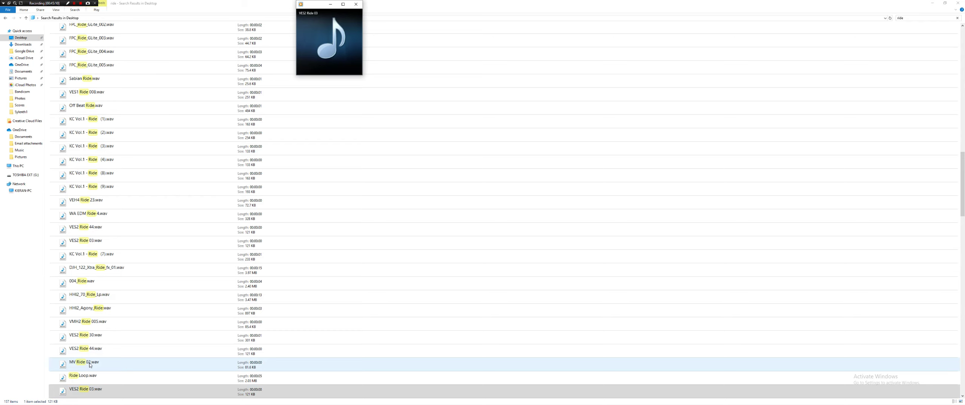
Replace the sample of the four ride clips with VES2 Ride 03 and play the section.
{"action": "double_click", "coordinate": [88, 391]}
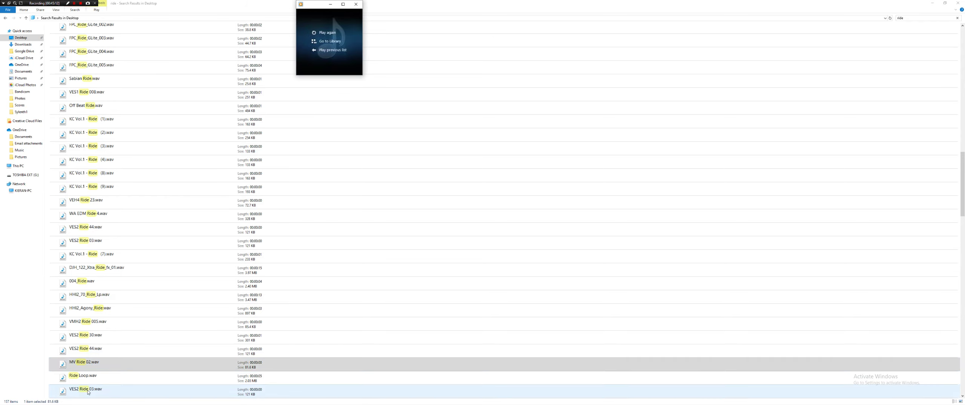
{"action": "key", "text": "alt+Tab"}
{"action": "left_click", "coordinate": [522, 200]}
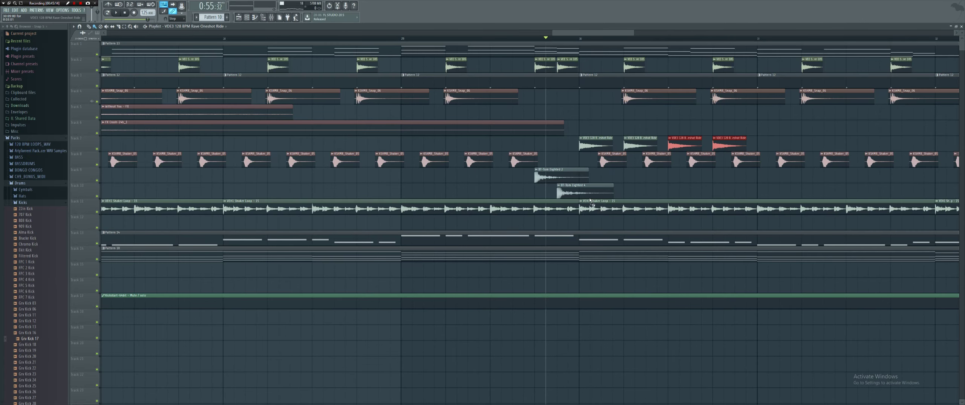
{"action": "left_click_drag", "start_coordinate": [602, 139], "coordinate": [600, 141]}
{"action": "key", "text": "space"}
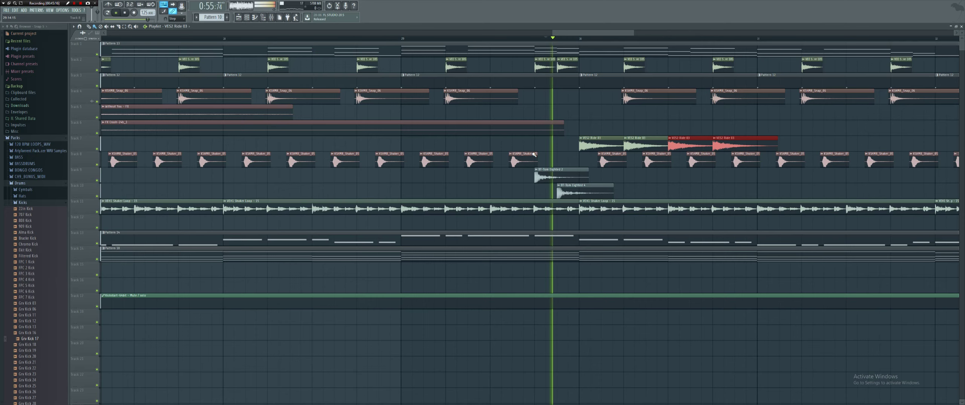
{"action": "scroll", "coordinate": [603, 146], "scroll_direction": "down", "scroll_amount": 5, "text": "ctrl"}
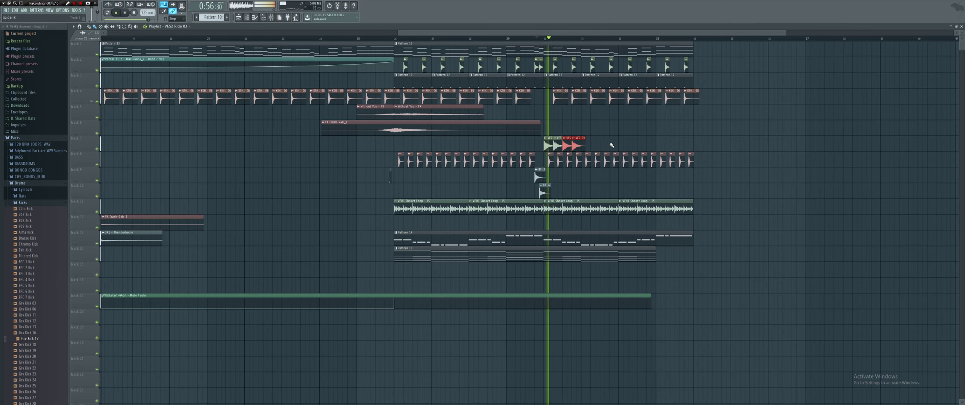
Repeat the VES2 Ride 03 clips on every beat along track 7 up to the end of the shaker loops.
{"action": "double_click", "coordinate": [581, 145]}
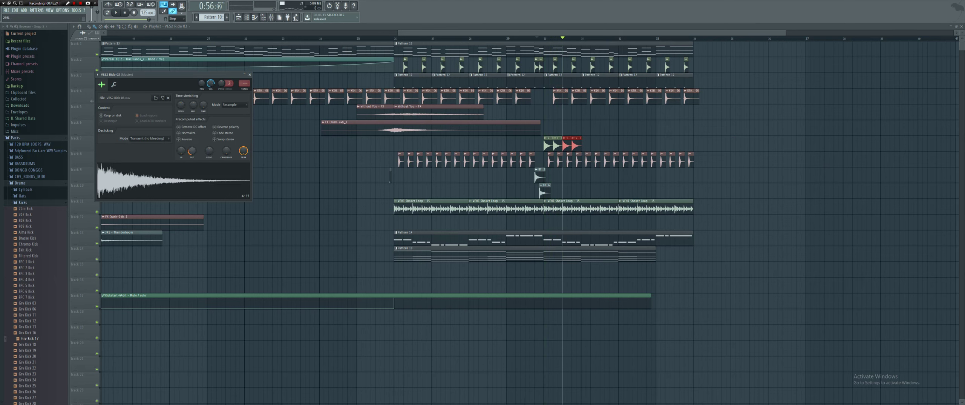
{"action": "left_click", "coordinate": [607, 144]}
{"action": "key", "text": "space"}
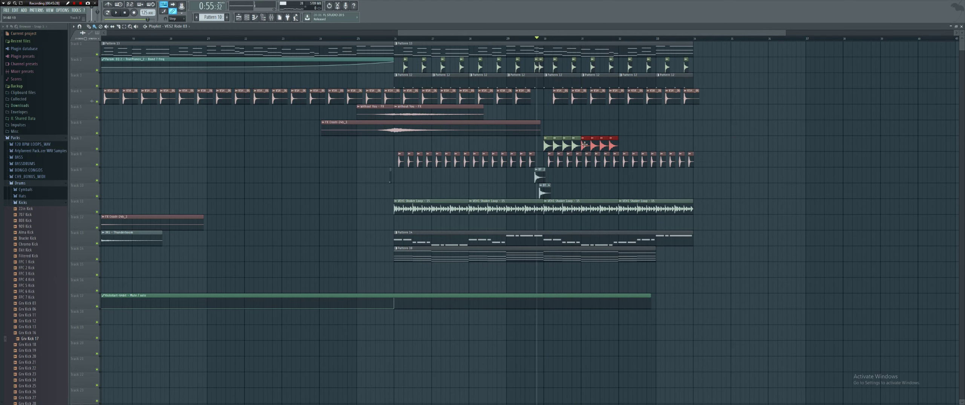
{"action": "double_click", "coordinate": [659, 147]}
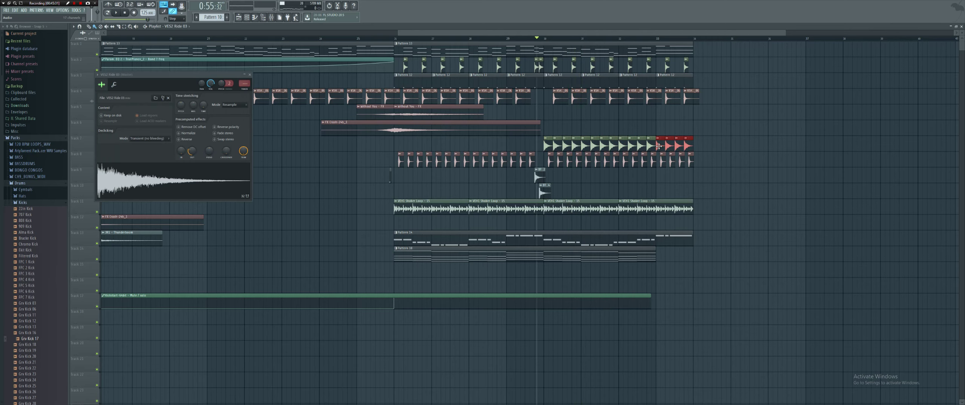
Route the VES2 Ride 03 channel to its own mixer track and lower that track's fader during playback.
{"action": "left_click", "coordinate": [248, 90]}
{"action": "key", "text": "space"}
{"action": "left_click_drag", "start_coordinate": [429, 201], "coordinate": [429, 286]}
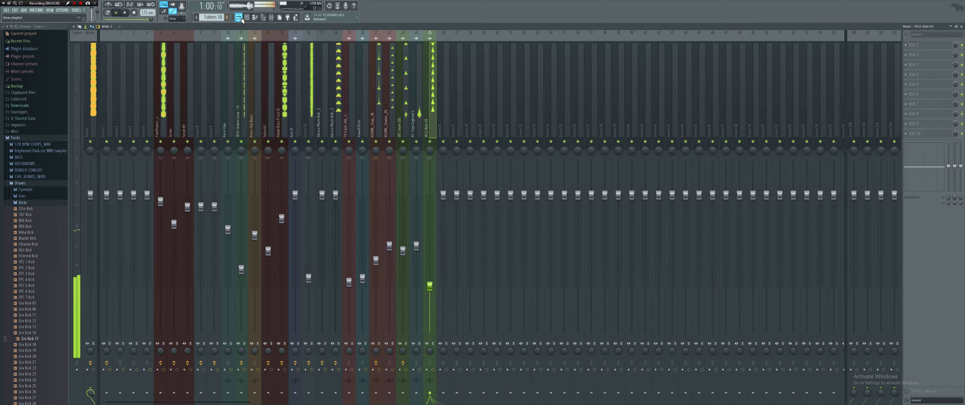
{"action": "key", "text": "F5"}
Play back the section with the full row of ride clips and lower the ride's mixer fader slightly further.
{"action": "left_click_drag", "start_coordinate": [679, 145], "coordinate": [543, 145]}
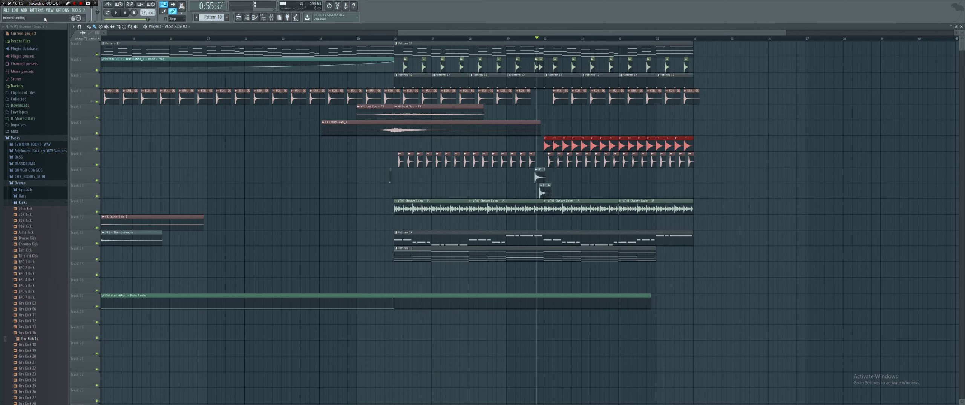
{"action": "scroll", "coordinate": [528, 159], "scroll_direction": "up", "scroll_amount": 5}
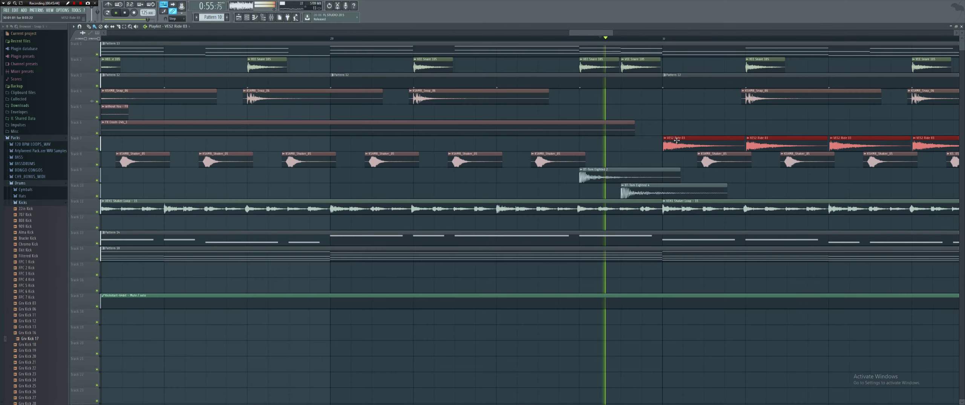
{"action": "scroll", "coordinate": [677, 143], "scroll_direction": "up", "scroll_amount": 3}
{"action": "scroll", "coordinate": [615, 139], "scroll_direction": "down", "scroll_amount": 8}
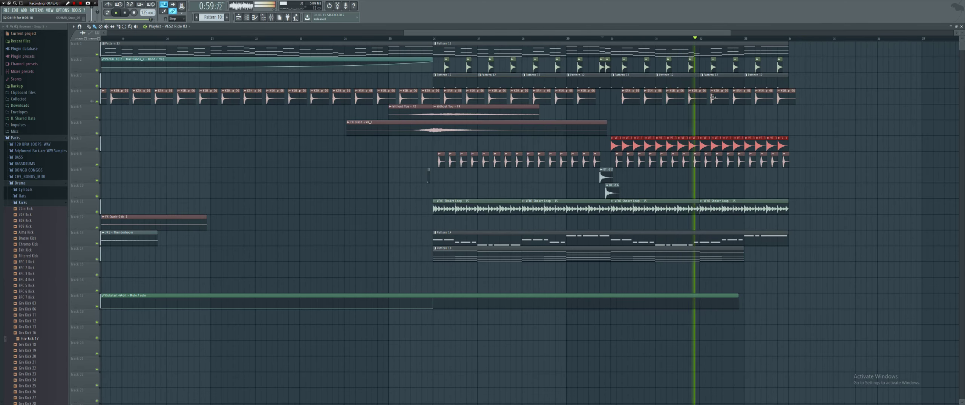
{"action": "left_click", "coordinate": [272, 16]}
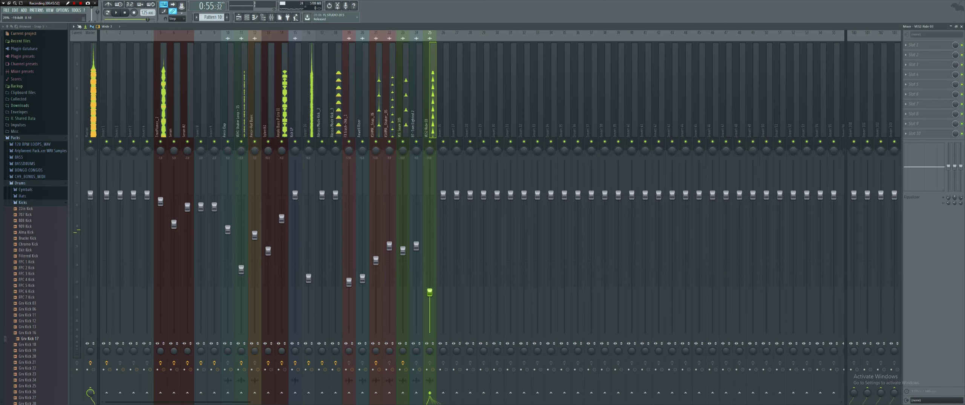
{"action": "left_click", "coordinate": [239, 18]}
Audition more ride samples in the search results, including VES2 Ride 30 and HHI2_70_Ride_Lp.
{"action": "key", "text": "alt+Tab"}
{"action": "key", "text": "alt+Tab"}
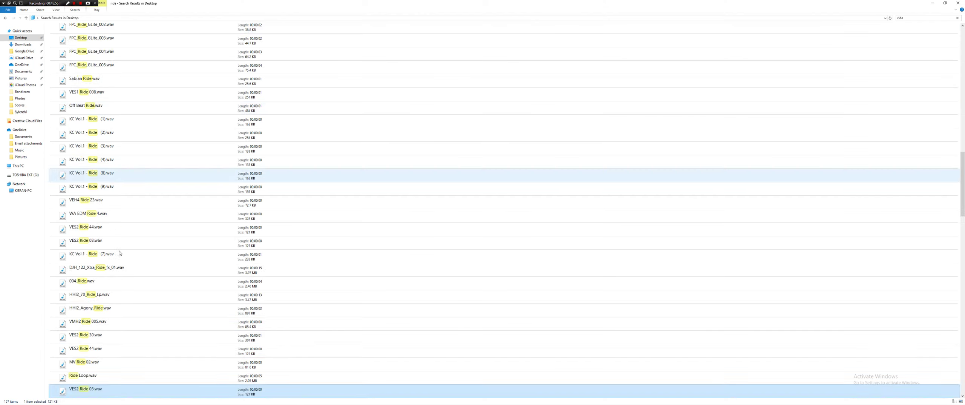
{"action": "left_click", "coordinate": [93, 294]}
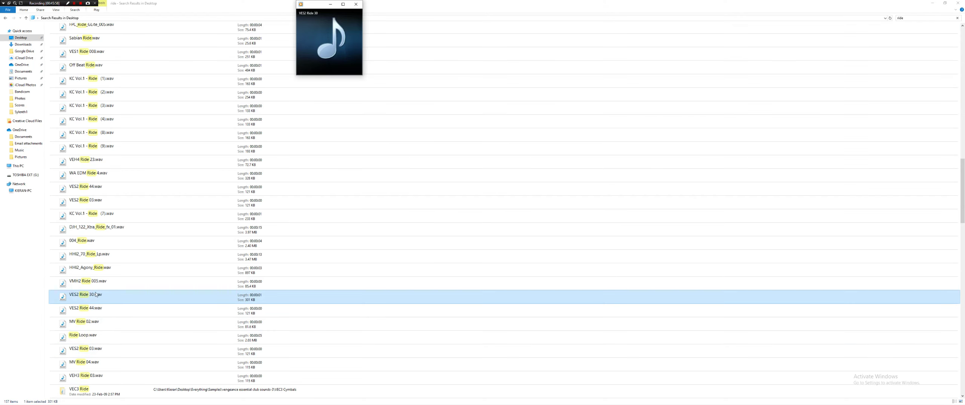
{"action": "left_click", "coordinate": [88, 269]}
{"action": "left_click", "coordinate": [83, 256]}
{"action": "double_click", "coordinate": [83, 256]}
Search the sample folder for "open hi hat" and audition ENE_Open_Hi_Hat_03 and KSHMR Hi Hats Open 03.
{"action": "left_click", "coordinate": [908, 18]}
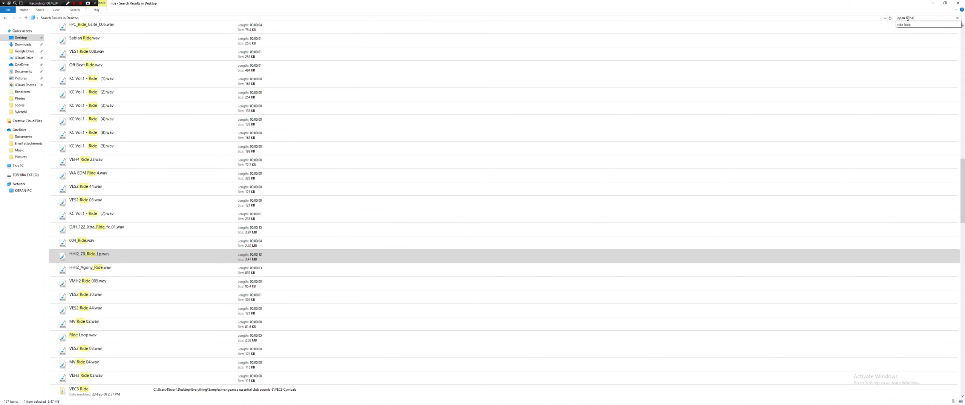
{"action": "key", "text": "Return"}
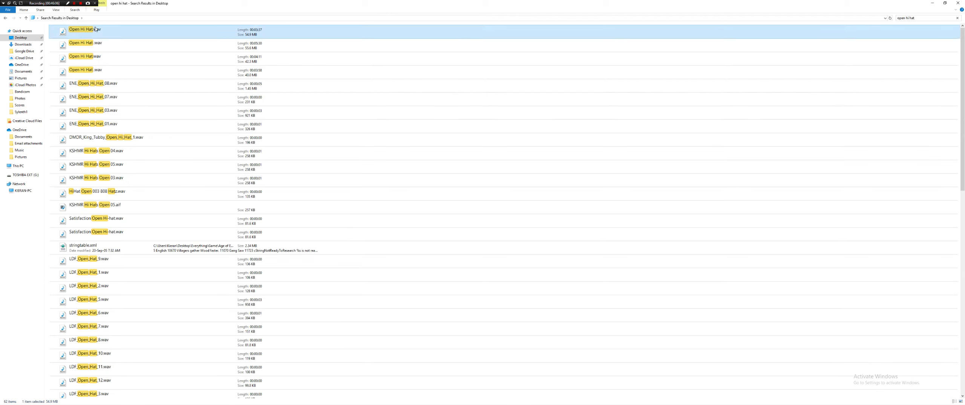
{"action": "double_click", "coordinate": [117, 112]}
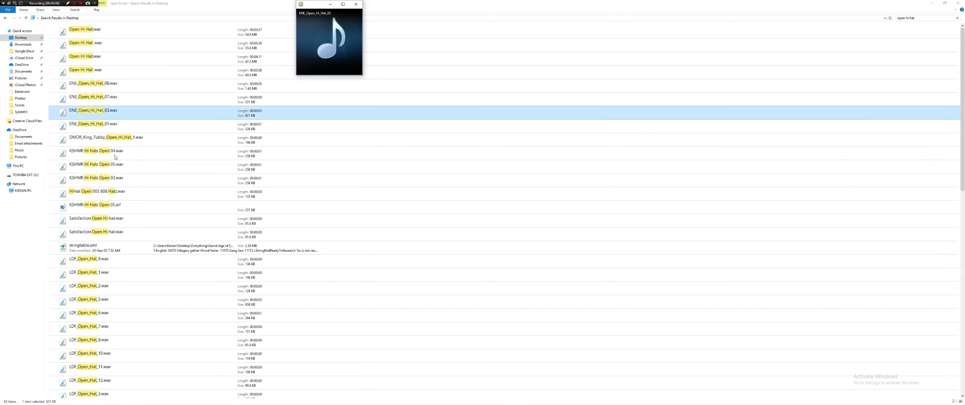
{"action": "double_click", "coordinate": [102, 179]}
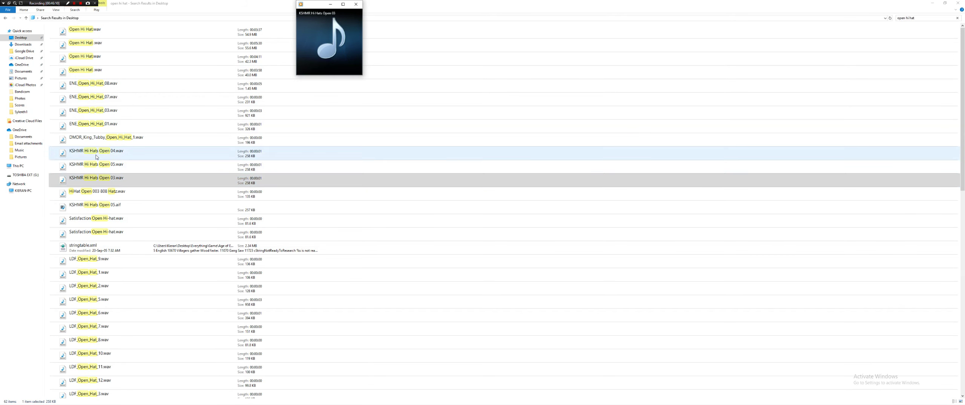
Place KSHMR Hi Hats Open 03 on track 9 half a beat before the second bar of rides and trim its silent tail.
{"action": "left_click_drag", "start_coordinate": [91, 181], "coordinate": [713, 192]}
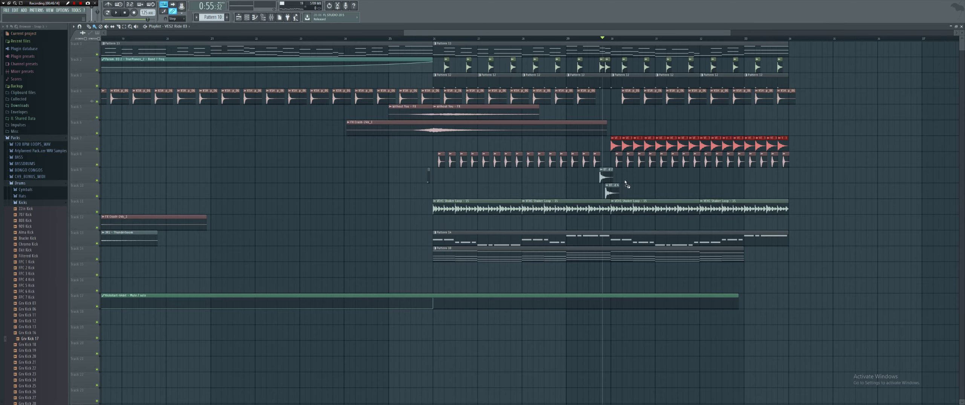
{"action": "scroll", "coordinate": [626, 180], "scroll_direction": "up", "scroll_amount": 3}
{"action": "left_click_drag", "start_coordinate": [626, 180], "coordinate": [729, 181]}
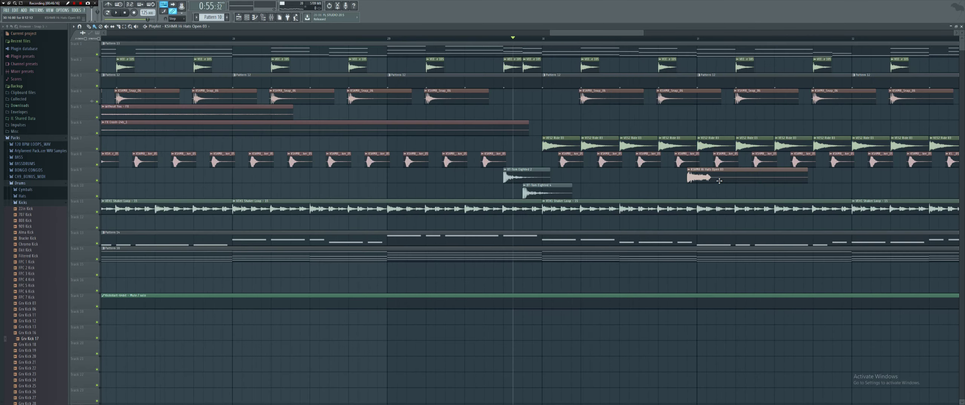
{"action": "double_click", "coordinate": [725, 177]}
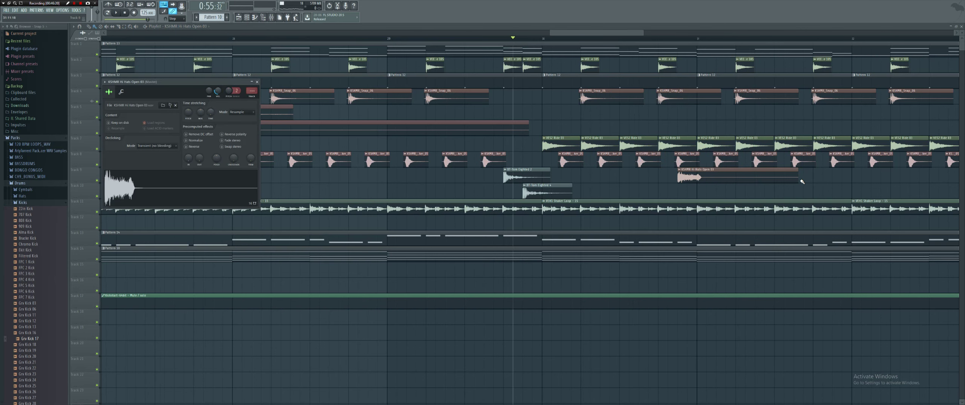
{"action": "left_click_drag", "start_coordinate": [801, 181], "coordinate": [777, 186]}
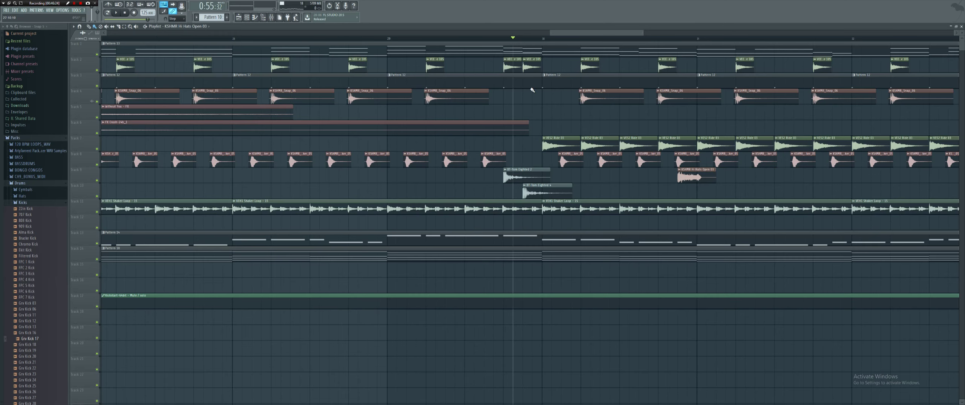
{"action": "scroll", "coordinate": [715, 180], "scroll_direction": "up", "scroll_amount": 5, "text": "ctrl"}
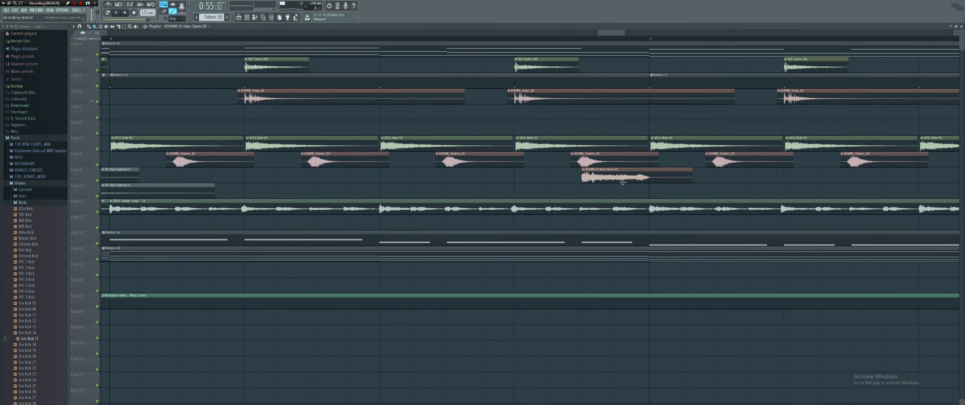
Place more copies of the KSHMR open hi-hat clip on track 9, half a beat before each following bar of the ride section.
{"action": "scroll", "coordinate": [608, 179], "scroll_direction": "down", "scroll_amount": 5, "text": "ctrl"}
{"action": "left_click", "coordinate": [587, 169]}
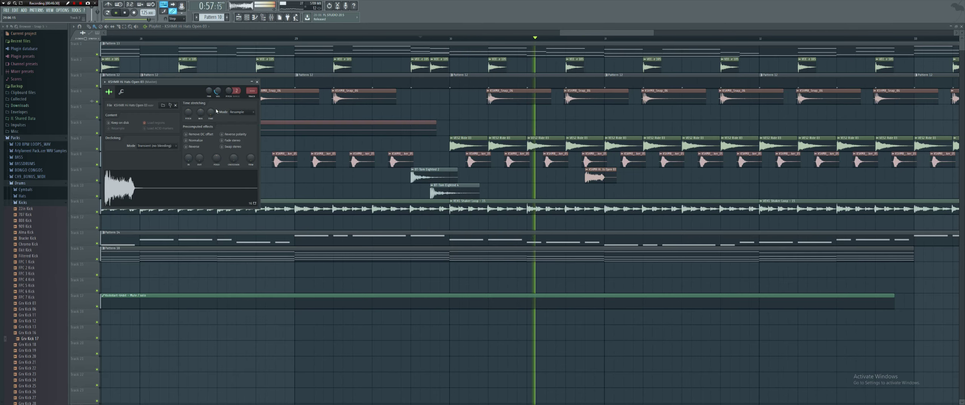
{"action": "left_click", "coordinate": [523, 181]}
{"action": "key", "text": "space"}
{"action": "scroll", "coordinate": [539, 180], "scroll_direction": "down", "scroll_amount": 1, "text": "ctrl"}
{"action": "scroll", "coordinate": [575, 180], "scroll_direction": "down", "scroll_amount": 3, "text": "ctrl"}
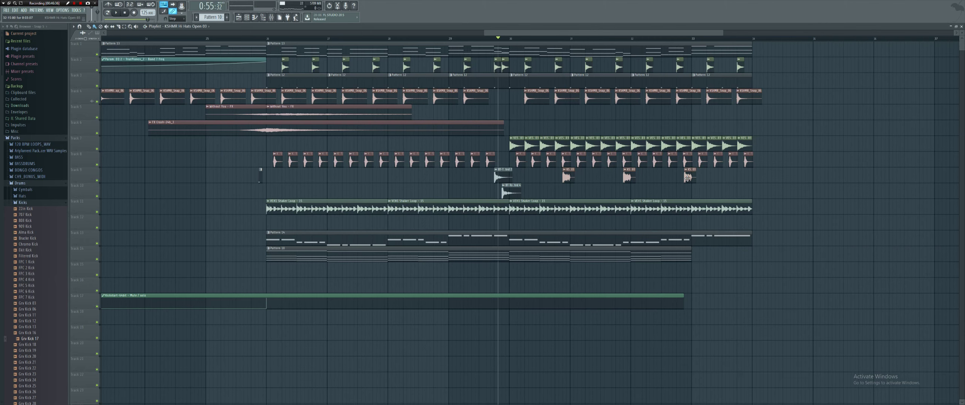
{"action": "key", "text": "space"}
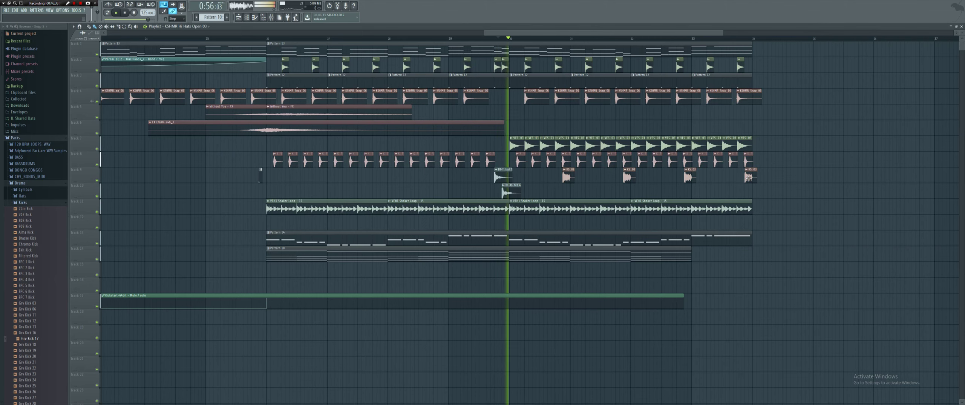
Route the KSHMR Hi Hats Open 03 sample to its own free mixer track and play back the drop.
{"action": "double_click", "coordinate": [749, 178]}
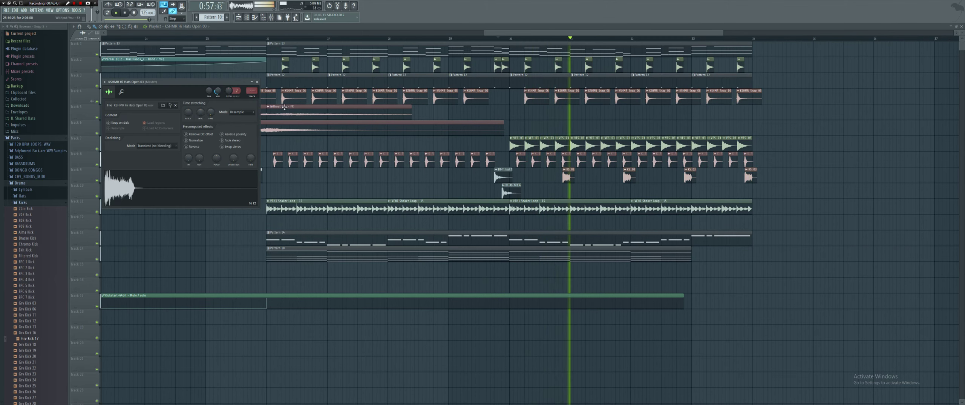
{"action": "left_click", "coordinate": [252, 95]}
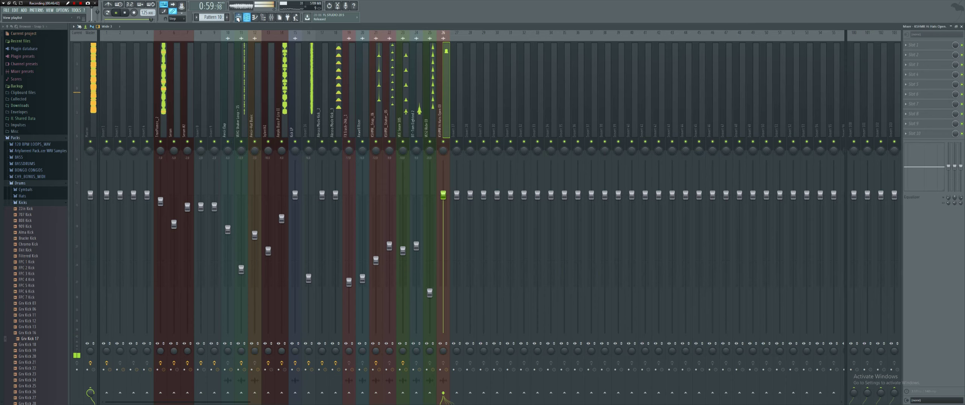
{"action": "key", "text": "F5"}
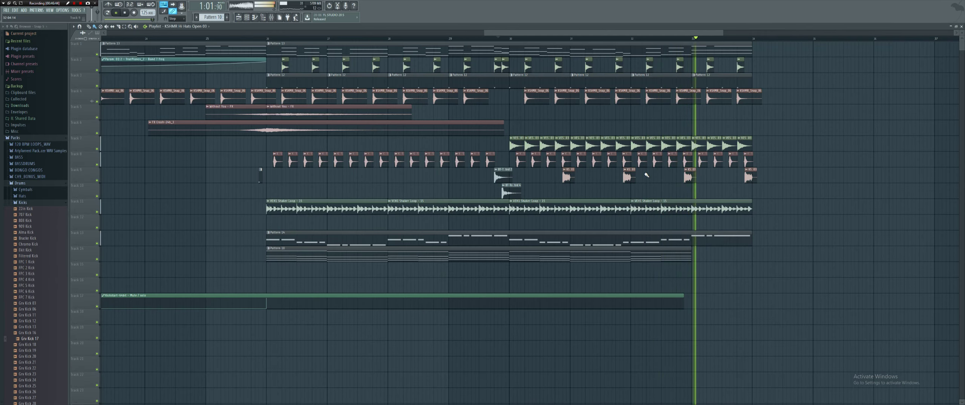
{"action": "key", "text": "space"}
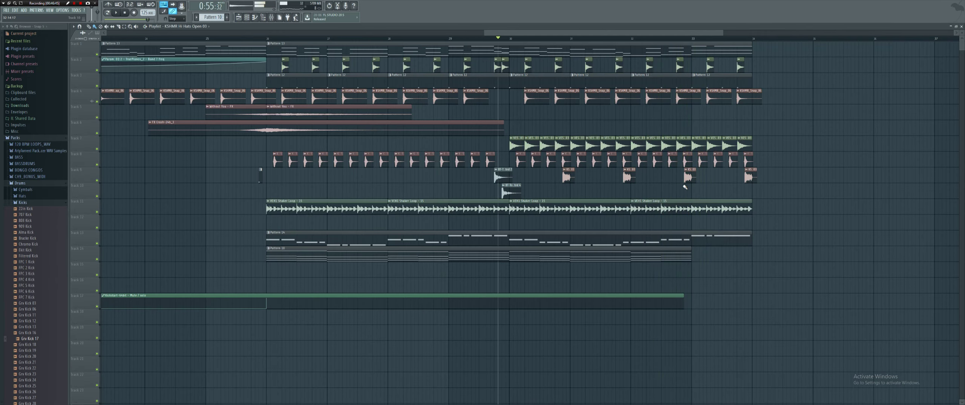
Inspect the open hi-hat sample's channel settings and play the section again.
{"action": "double_click", "coordinate": [566, 176]}
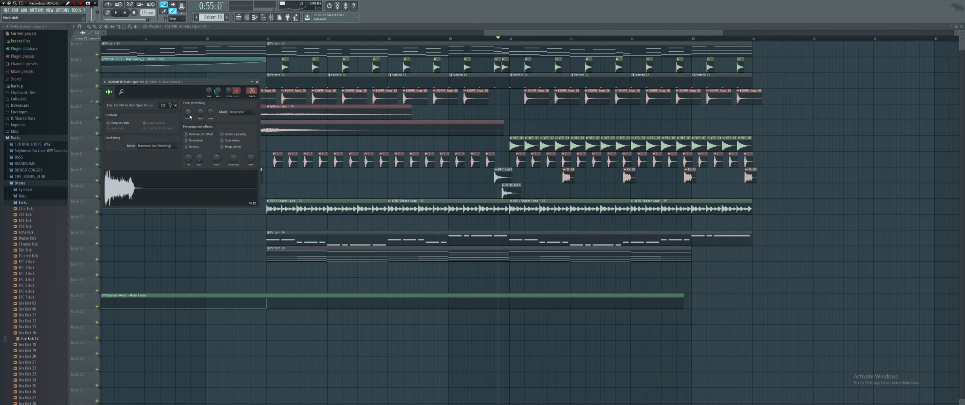
{"action": "left_click", "coordinate": [397, 184]}
{"action": "key", "text": "space"}
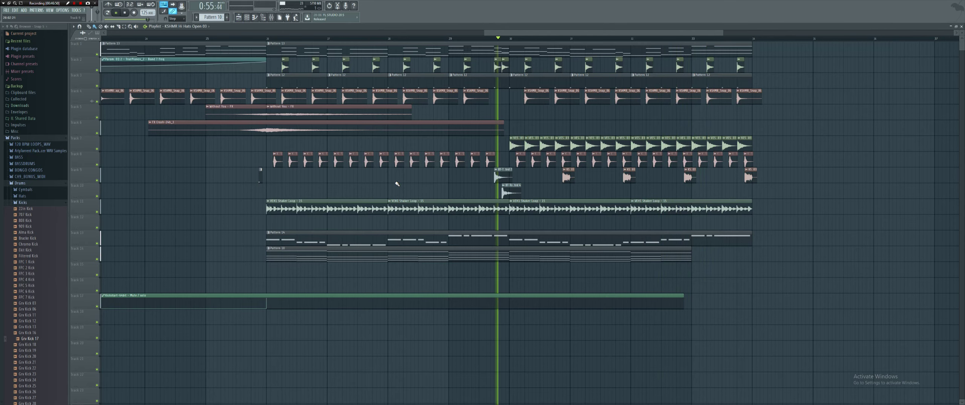
Try an extra open hi-hat clip one beat after the second one on track 9.
{"action": "scroll", "coordinate": [536, 173], "scroll_direction": "up", "scroll_amount": 10, "text": "ctrl"}
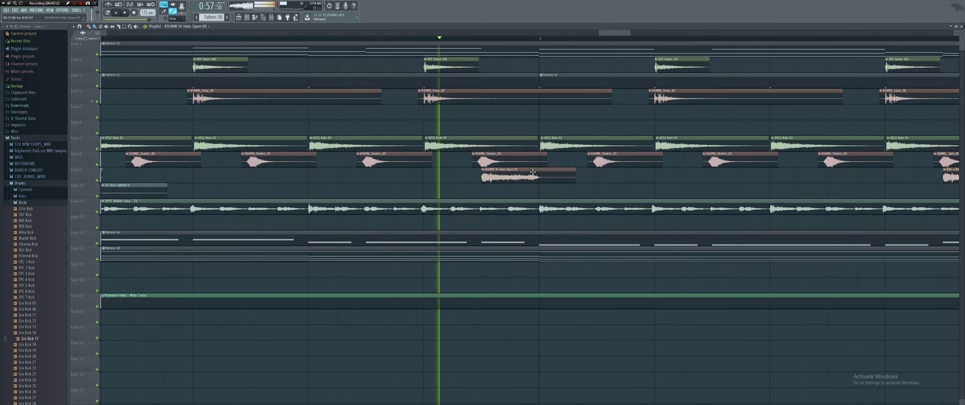
{"action": "scroll", "coordinate": [543, 170], "scroll_direction": "down", "scroll_amount": 5, "text": "ctrl"}
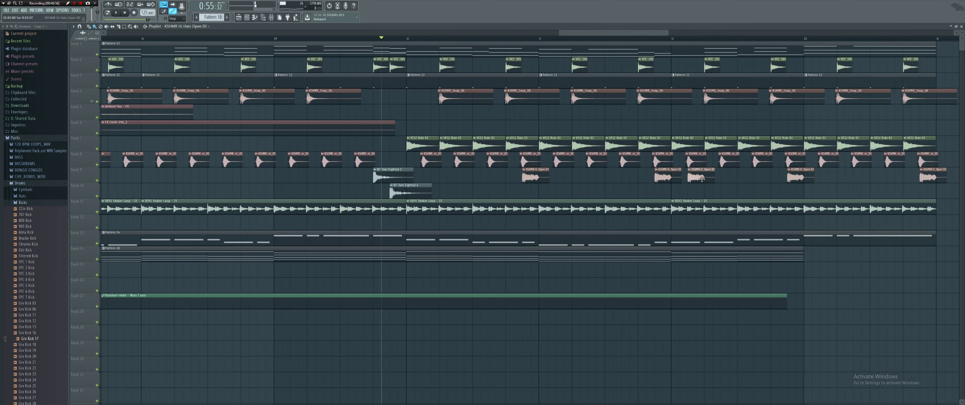
{"action": "key", "text": "space"}
{"action": "left_click", "coordinate": [726, 177]}
{"action": "left_click", "coordinate": [638, 39]}
{"action": "key", "text": "space"}
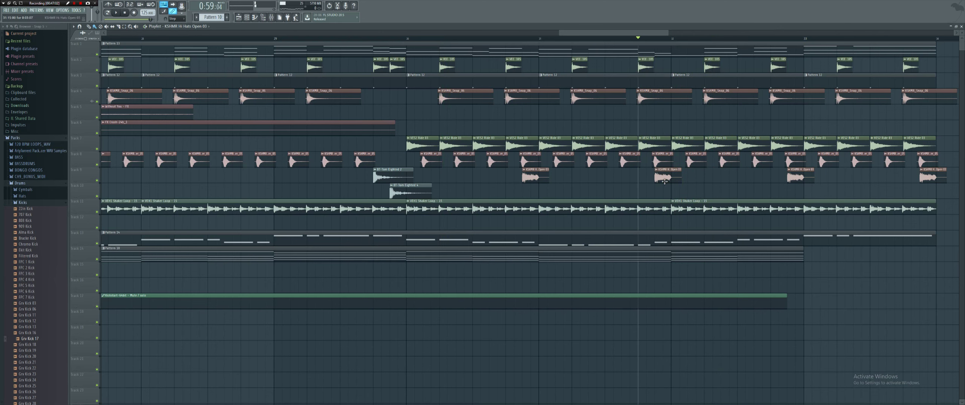
Check the second open hi-hat's sample settings and play from just before it to the end of the drop.
{"action": "double_click", "coordinate": [665, 181]}
{"action": "key", "text": "space"}
{"action": "left_click", "coordinate": [257, 82]}
{"action": "scroll", "coordinate": [400, 112], "scroll_direction": "down", "scroll_amount": 5}
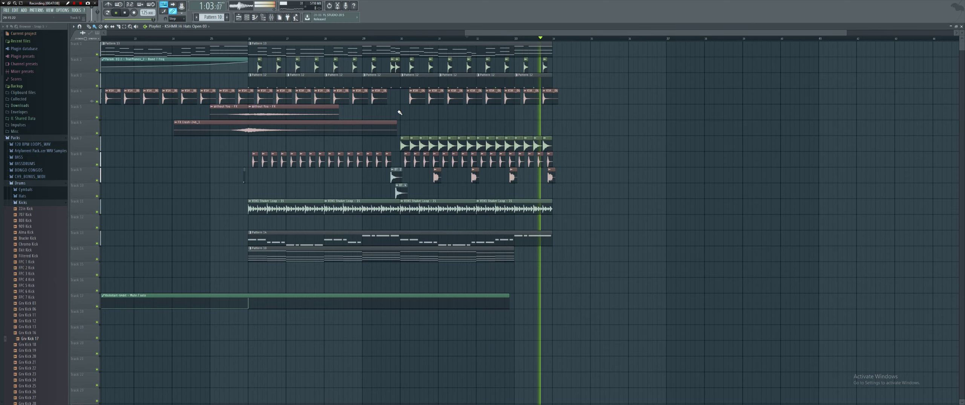
{"action": "key", "text": "space"}
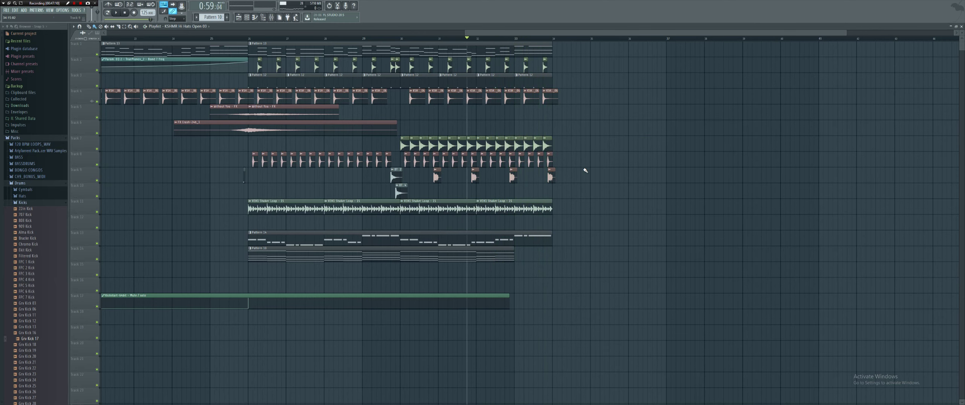
Copy the Thunderboom impact to track 15 and the FX Crash to track 16, both peaking at the end of the drop.
{"action": "scroll", "coordinate": [589, 169], "scroll_direction": "down", "scroll_amount": 3}
{"action": "key", "text": "alt+Tab"}
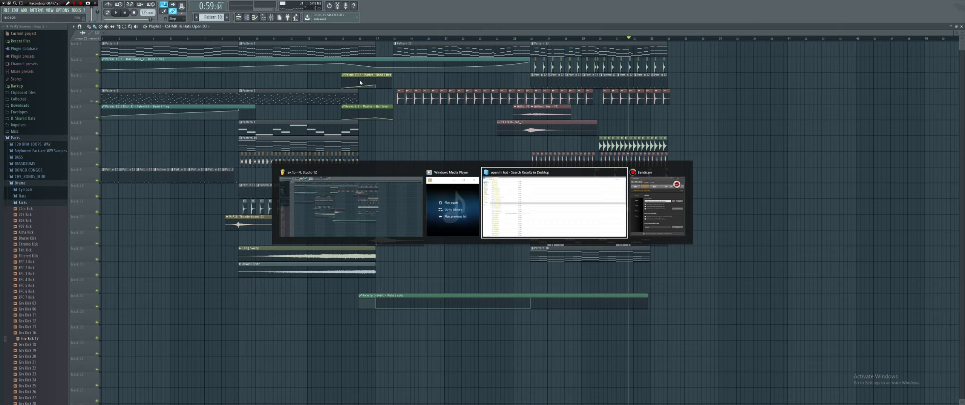
{"action": "key", "text": "alt+Tab"}
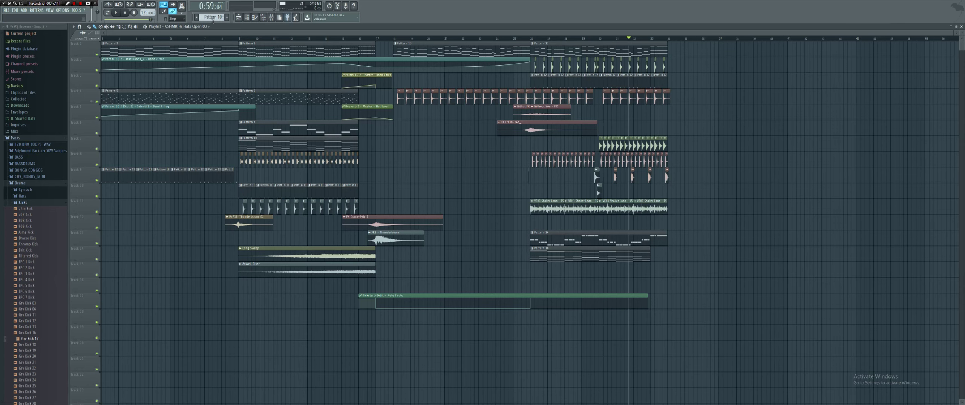
{"action": "left_click_drag", "start_coordinate": [443, 277], "coordinate": [342, 214]}
{"action": "left_click_drag", "start_coordinate": [249, 225], "coordinate": [674, 272]}
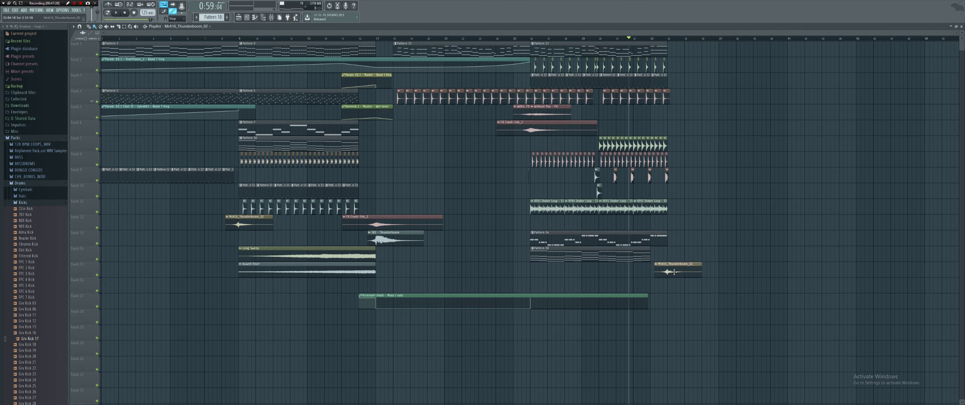
{"action": "left_click_drag", "start_coordinate": [397, 226], "coordinate": [684, 289]}
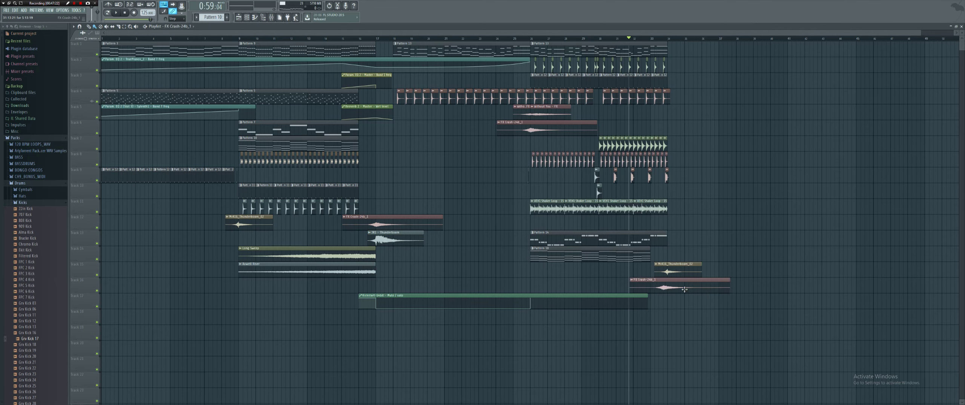
Play the drop's ending with the new impacts and extend the Pattern 18 clip on track 14 to the end of the drop.
{"action": "scroll", "coordinate": [689, 289], "scroll_direction": "up", "scroll_amount": 5}
{"action": "key", "text": "space"}
{"action": "scroll", "coordinate": [660, 290], "scroll_direction": "down", "scroll_amount": 3}
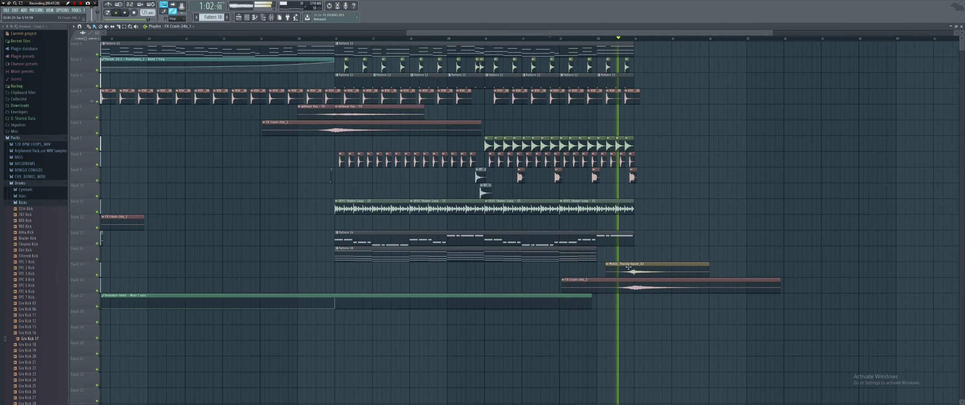
{"action": "key", "text": "space"}
{"action": "left_click_drag", "start_coordinate": [596, 257], "coordinate": [632, 257]}
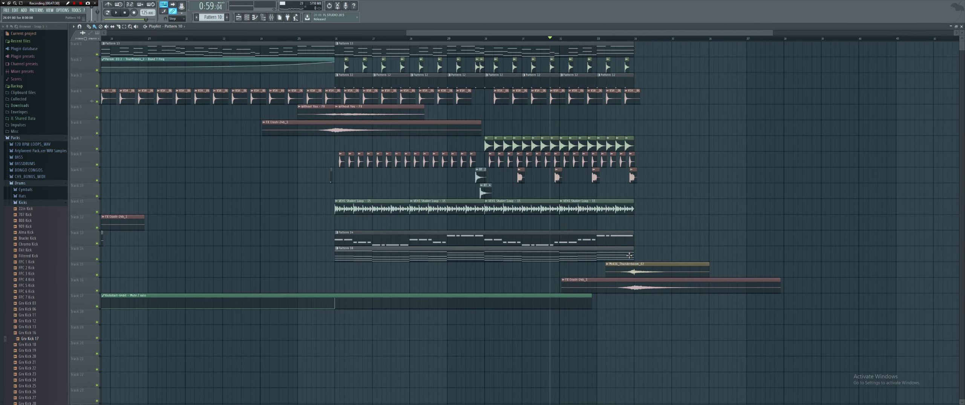
Find and audition Pattern 5, and place it on track 18 across the whole drop.
{"action": "scroll", "coordinate": [631, 257], "scroll_direction": "down", "scroll_amount": 3}
{"action": "left_click", "coordinate": [251, 18]}
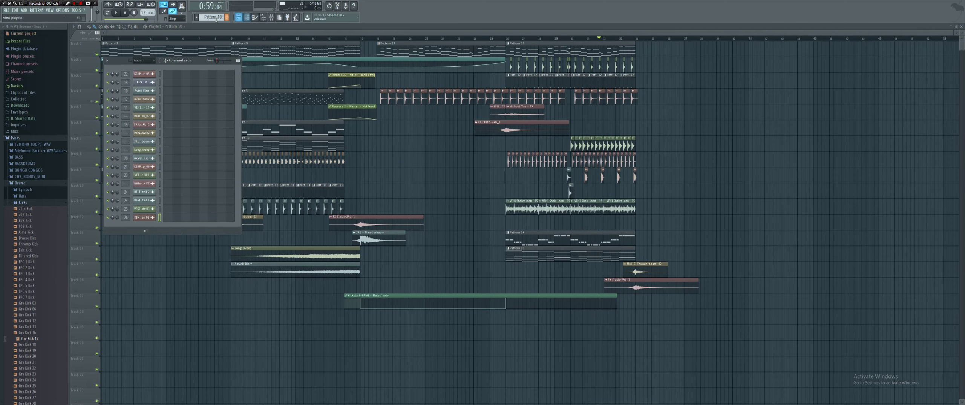
{"action": "scroll", "coordinate": [210, 17], "scroll_direction": "up", "scroll_amount": 4}
{"action": "key", "text": "space"}
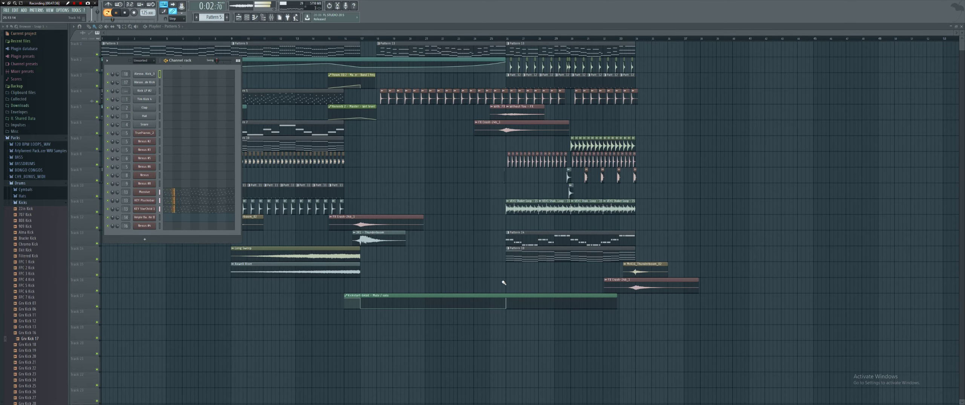
{"action": "left_click", "coordinate": [506, 319]}
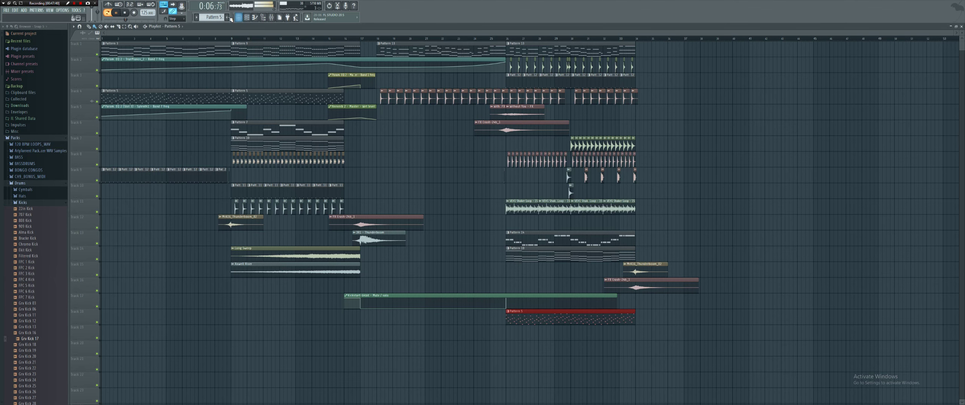
Select Pattern 1, check it in the channel rack and place it on track 1 directly after the drop.
{"action": "left_click", "coordinate": [247, 18]}
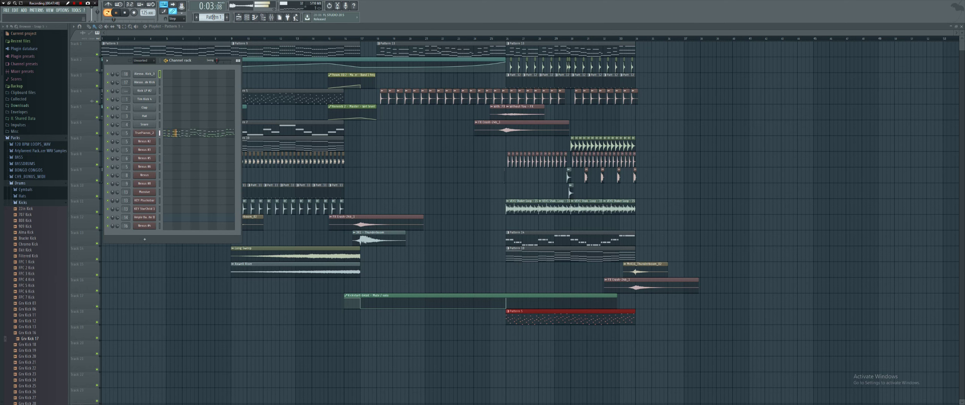
{"action": "key", "text": "F6"}
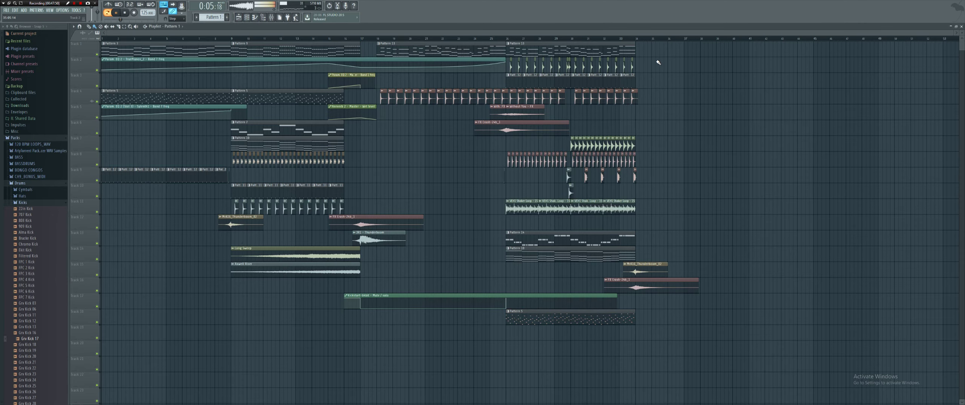
{"action": "scroll", "coordinate": [658, 62], "scroll_direction": "up", "scroll_amount": 4}
{"action": "left_click", "coordinate": [610, 49]}
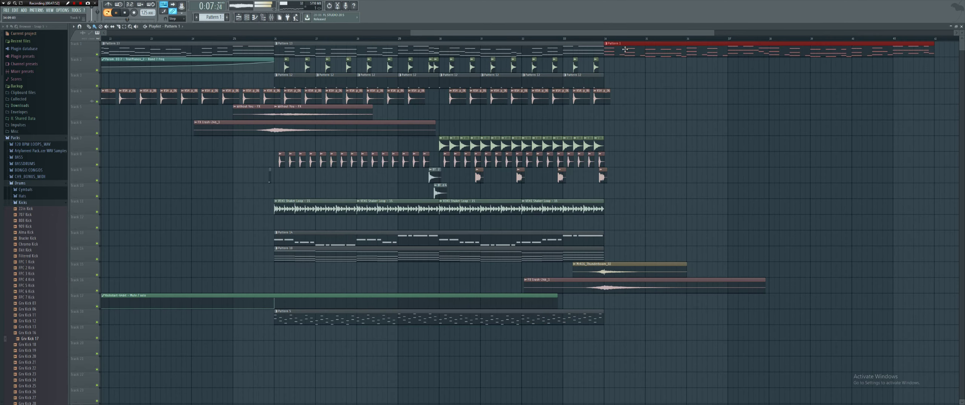
Extend the TruePianos_2 Band 7 freq automation clip past the drop and slope its curve down over the drop's last bars.
{"action": "scroll", "coordinate": [281, 57], "scroll_direction": "down", "scroll_amount": 4}
{"action": "left_click", "coordinate": [355, 38]}
{"action": "left_click_drag", "start_coordinate": [362, 59], "coordinate": [562, 59]}
{"action": "scroll", "coordinate": [454, 66], "scroll_direction": "up", "scroll_amount": 5}
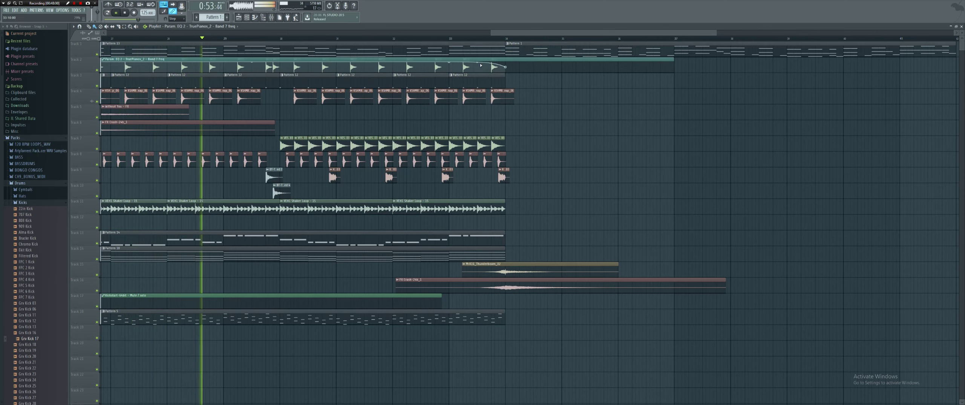
{"action": "left_click", "coordinate": [441, 38]}
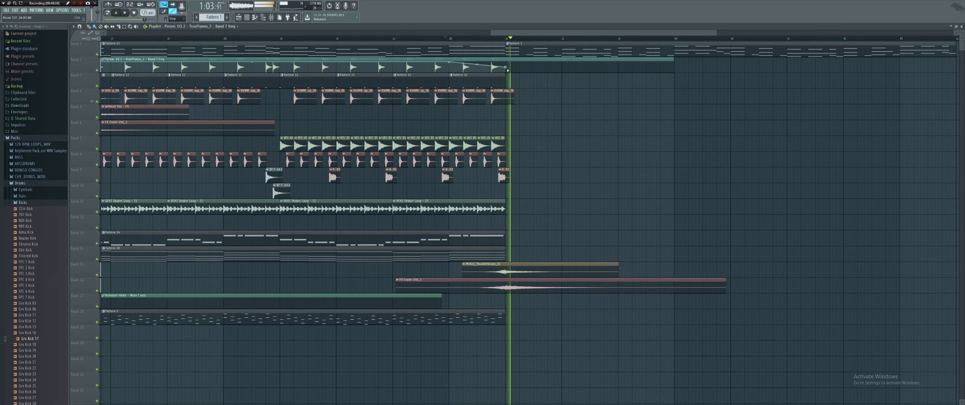
Lengthen the TruePianos_2 automation clip to the end of the new Pattern 1 clip and play back the passage.
{"action": "scroll", "coordinate": [508, 69], "scroll_direction": "down", "scroll_amount": 4}
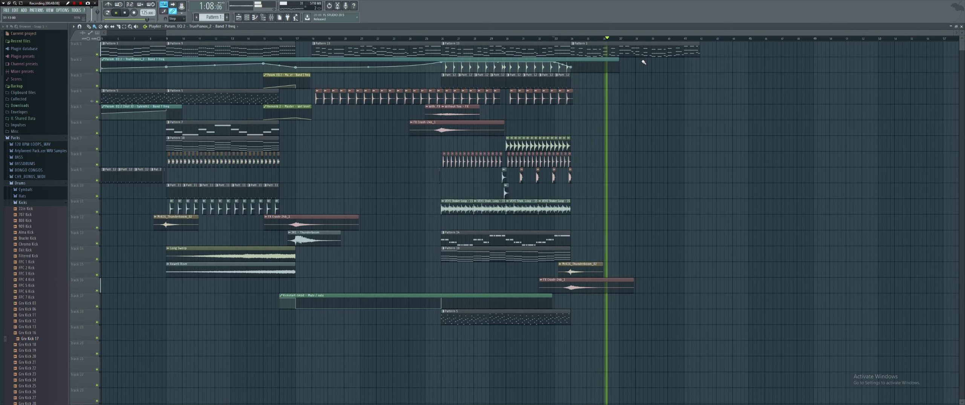
{"action": "left_click_drag", "start_coordinate": [618, 65], "coordinate": [700, 67]}
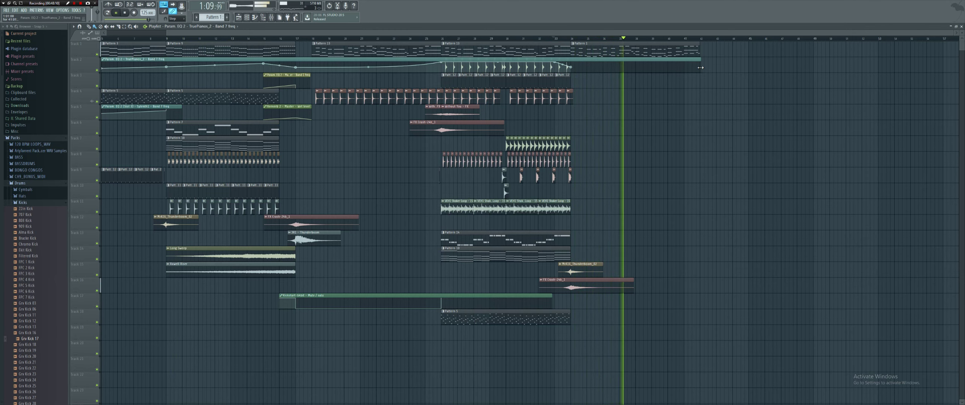
{"action": "scroll", "coordinate": [696, 84], "scroll_direction": "down", "scroll_amount": 1}
{"action": "key", "text": "space"}
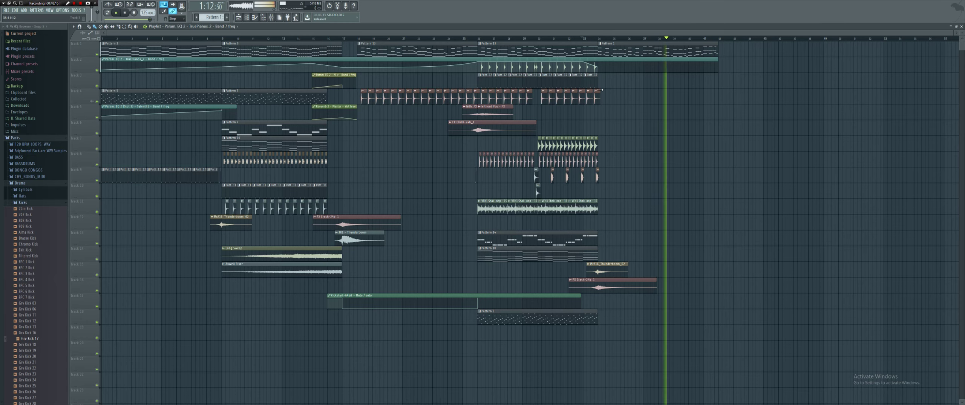
Move the TruePianos_2 Band 7 freq automation clip from track 2 down to the empty track 21.
{"action": "scroll", "coordinate": [546, 101], "scroll_direction": "up", "scroll_amount": 3}
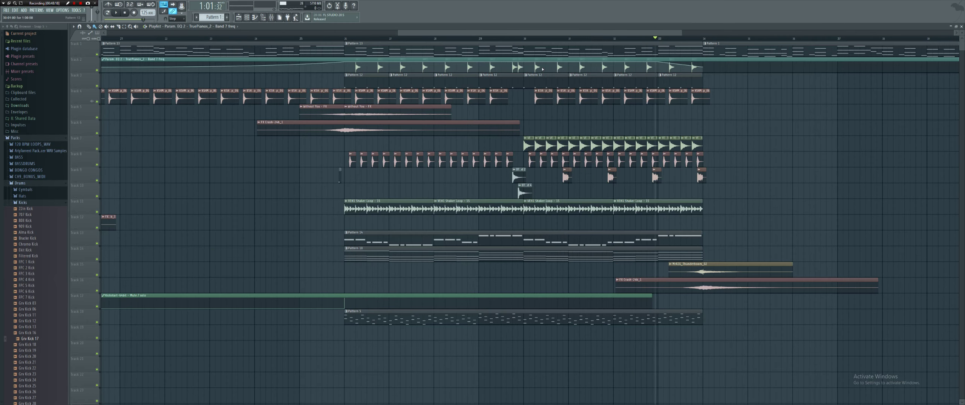
{"action": "left_click", "coordinate": [752, 59]}
{"action": "key", "text": "shift+Down"}
{"action": "key", "text": "shift+Down"}
{"action": "key", "text": "shift+Down"}
{"action": "key", "text": "shift+Down"}
{"action": "key", "text": "shift+Down"}
{"action": "key", "text": "shift+Down"}
{"action": "key", "text": "shift+Down"}
{"action": "key", "text": "shift+Down"}
{"action": "key", "text": "shift+Down"}
{"action": "key", "text": "shift+Down"}
{"action": "key", "text": "shift+Down"}
{"action": "key", "text": "shift+Down"}
{"action": "key", "text": "shift+Down"}
{"action": "key", "text": "shift+Down"}
{"action": "key", "text": "shift+Down"}
{"action": "key", "text": "shift+Down"}
{"action": "key", "text": "shift+Down"}
{"action": "key", "text": "shift+Down"}
{"action": "key", "text": "shift+Down"}
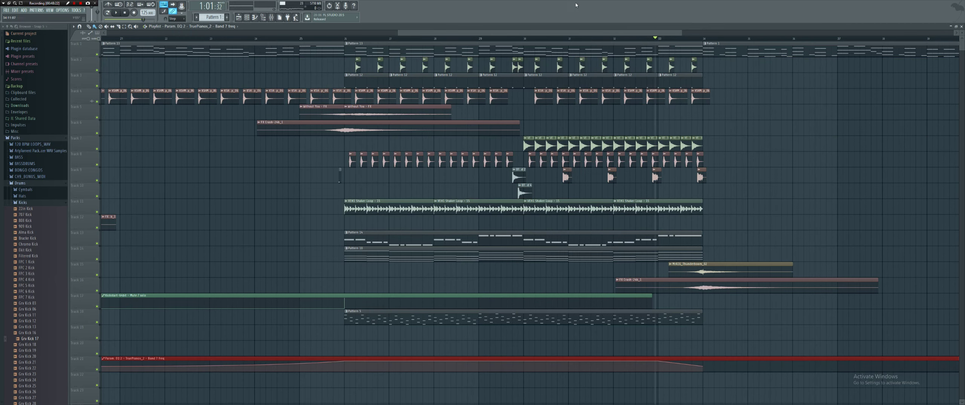
Copy the snare clips on track 2 into the part after the drop, one every beat, and duplicate the row onward.
{"action": "left_click_drag", "start_coordinate": [535, 63], "coordinate": [713, 72]}
{"action": "left_click_drag", "start_coordinate": [537, 65], "coordinate": [719, 67]}
{"action": "key", "text": "space"}
{"action": "left_click_drag", "start_coordinate": [878, 58], "coordinate": [708, 69]}
{"action": "key", "text": "ctrl+b"}
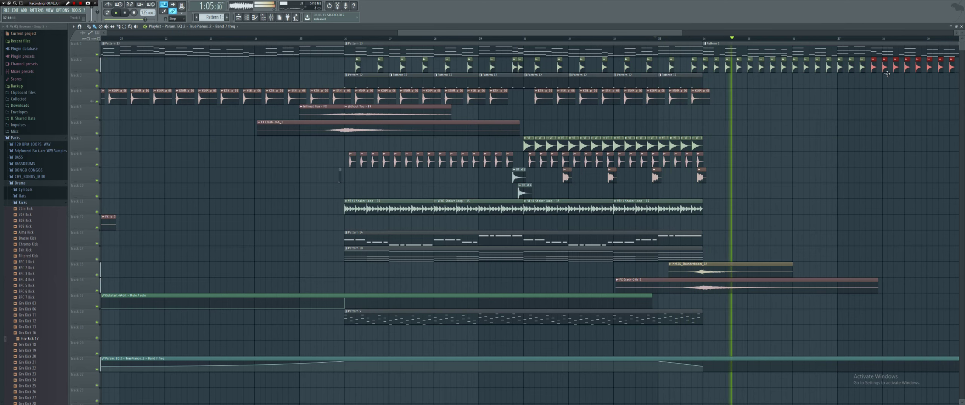
{"action": "scroll", "coordinate": [765, 113], "scroll_direction": "right", "scroll_amount": 3}
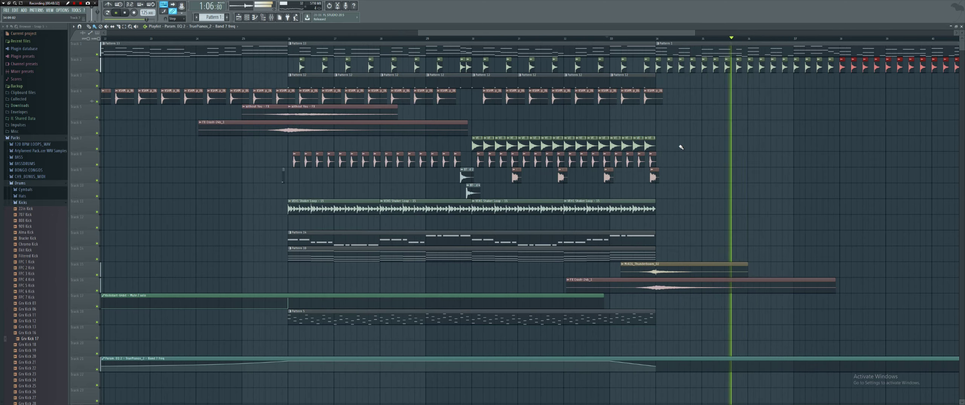
Try repeating the Pattern 12 clips on track 3 across the part after the drop.
{"action": "left_click_drag", "start_coordinate": [499, 80], "coordinate": [626, 79]}
{"action": "key", "text": "ctrl+b"}
{"action": "key", "text": "ctrl+b"}
{"action": "scroll", "coordinate": [565, 83], "scroll_direction": "right", "scroll_amount": 3}
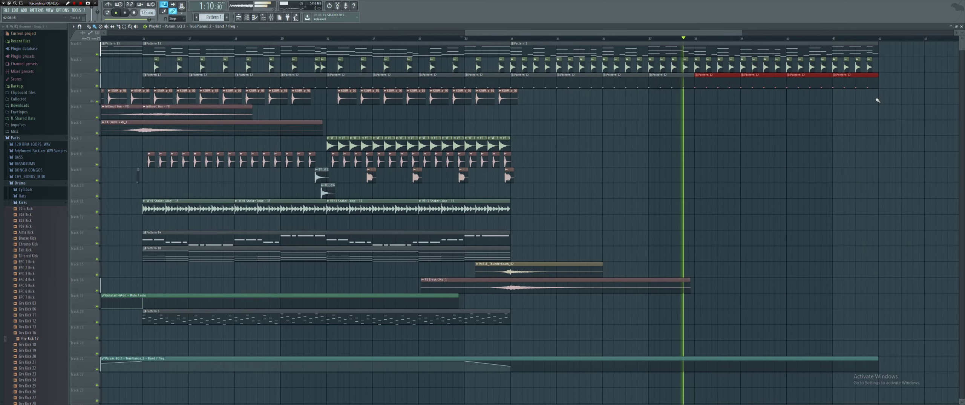
{"action": "key", "text": "space"}
{"action": "left_click_drag", "start_coordinate": [531, 85], "coordinate": [875, 81]}
Copy the snap clips on track 4 into the first half of the part after the drop and play it.
{"action": "left_click_drag", "start_coordinate": [347, 103], "coordinate": [532, 92]}
{"action": "key", "text": "space"}
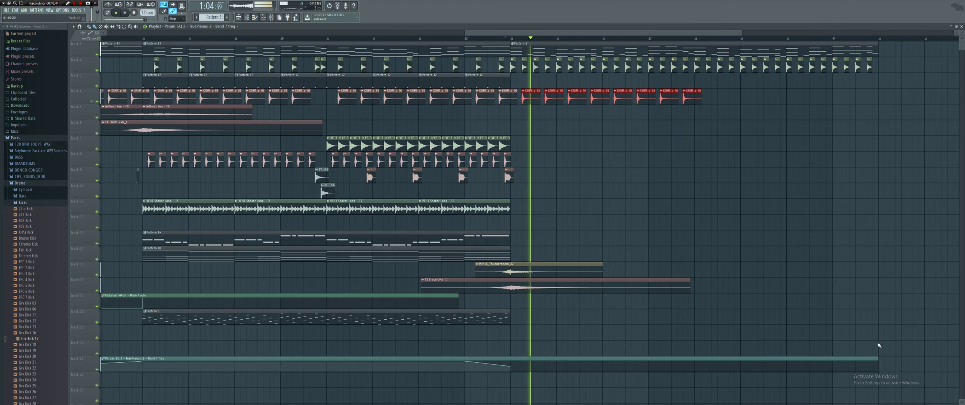
Extend the track 21 automation clip with a curve rising to the section's end, and copy the FX Crash clip on track 16 there.
{"action": "left_click", "coordinate": [875, 365]}
{"action": "left_click_drag", "start_coordinate": [878, 356], "coordinate": [897, 357]}
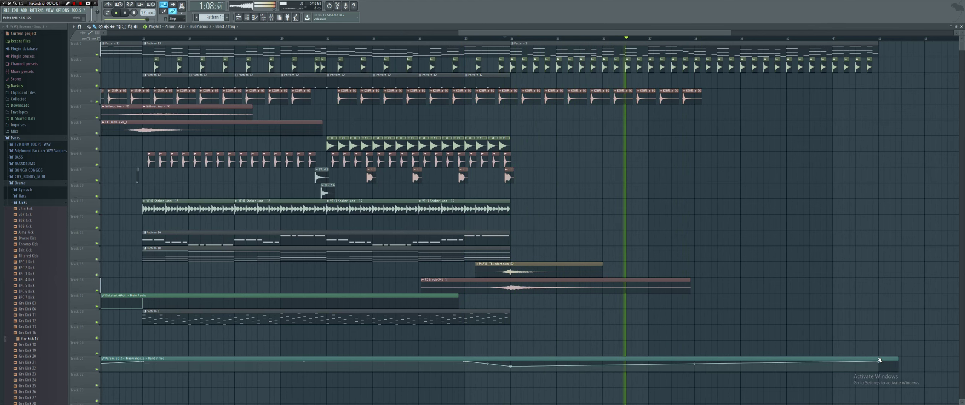
{"action": "left_click_drag", "start_coordinate": [543, 293], "coordinate": [909, 293]}
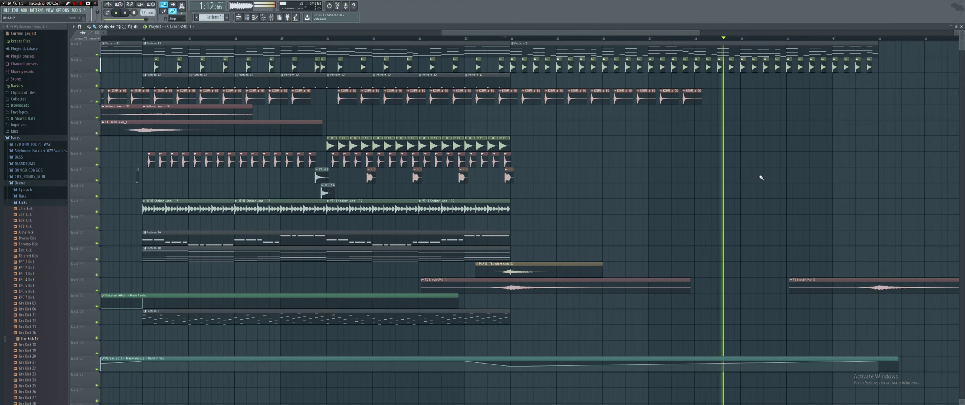
Continue the snap clips to the section's end, then duplicate Pattern 1 and the track 2 and track 4 drum clips after it.
{"action": "mouse_move", "coordinate": [719, 119]}
{"action": "left_mouse_down"}
{"action": "mouse_move", "coordinate": [538, 102]}
{"action": "mouse_move", "coordinate": [716, 101]}
{"action": "left_mouse_up"}
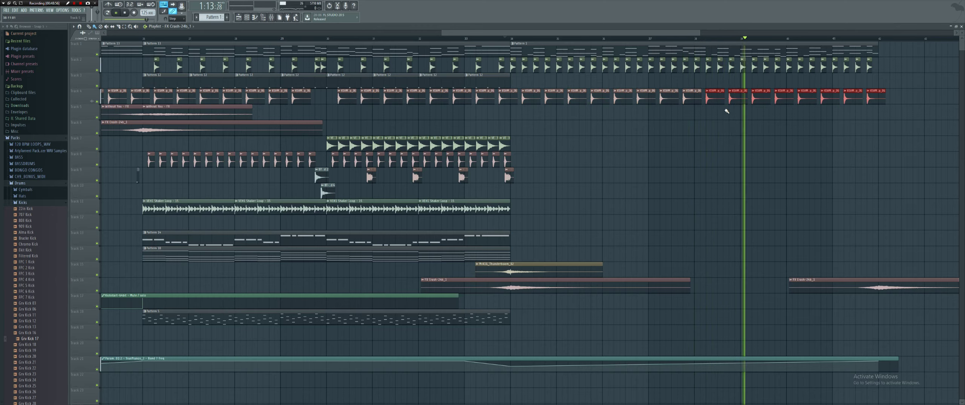
{"action": "scroll", "coordinate": [716, 101], "scroll_direction": "down", "scroll_amount": 5}
{"action": "scroll", "coordinate": [736, 111], "scroll_direction": "up", "scroll_amount": 3}
{"action": "left_click_drag", "start_coordinate": [801, 134], "coordinate": [757, 63]}
{"action": "key", "text": "space"}
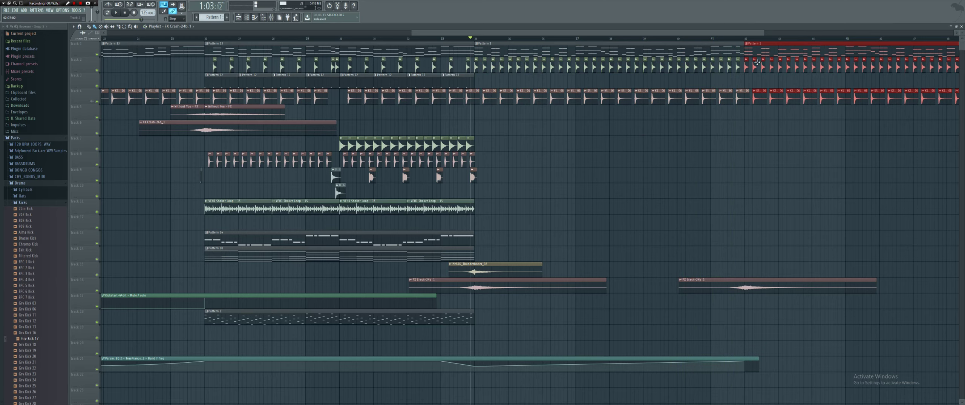
Copy the long sweep and riser clips onto tracks 5 and 6 along the second Pattern 1 section.
{"action": "scroll", "coordinate": [639, 100], "scroll_direction": "down", "scroll_amount": 3}
{"action": "left_click_drag", "start_coordinate": [285, 254], "coordinate": [736, 133]}
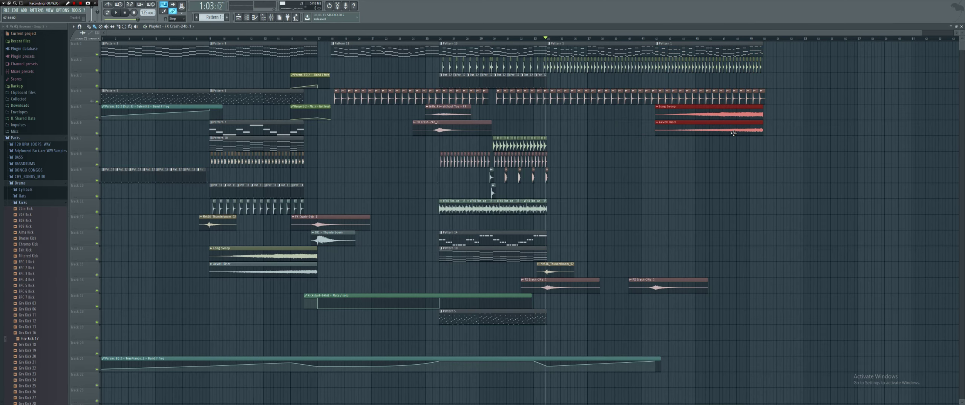
Add offset copies of the snare clips on track 2 to double their rate in the second Pattern 1 section, and play it.
{"action": "left_click", "coordinate": [651, 40]}
{"action": "key", "text": "space"}
{"action": "left_click_drag", "start_coordinate": [772, 62], "coordinate": [657, 69]}
{"action": "scroll", "coordinate": [658, 69], "scroll_direction": "up", "scroll_amount": 3}
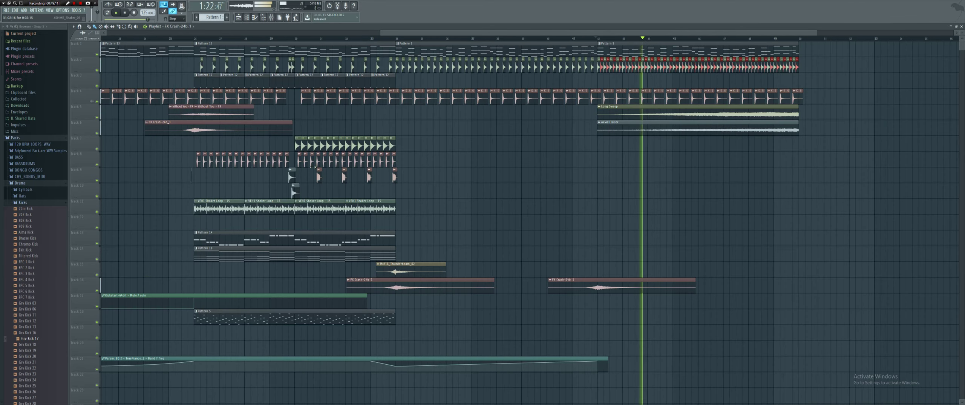
{"action": "key", "text": "space"}
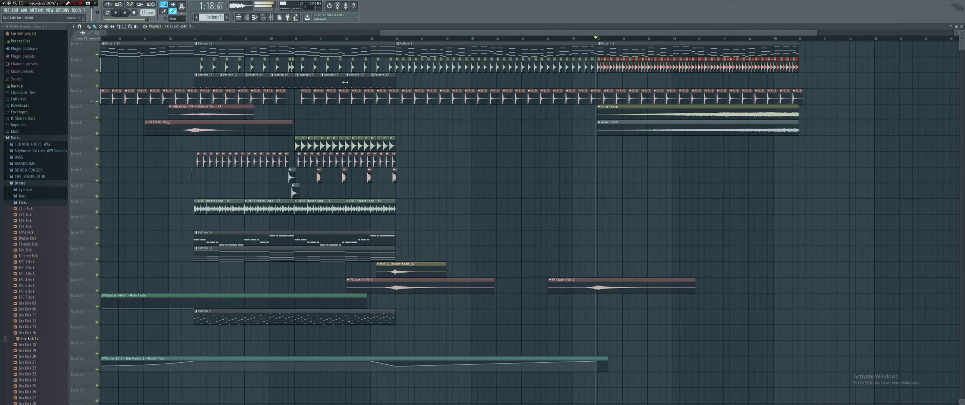
Repeat the Pattern 12 clips on track 3 across the second Pattern 1 section and play it.
{"action": "scroll", "coordinate": [639, 79], "scroll_direction": "up", "scroll_amount": 3}
{"action": "left_click_drag", "start_coordinate": [564, 79], "coordinate": [901, 79]}
{"action": "key", "text": "space"}
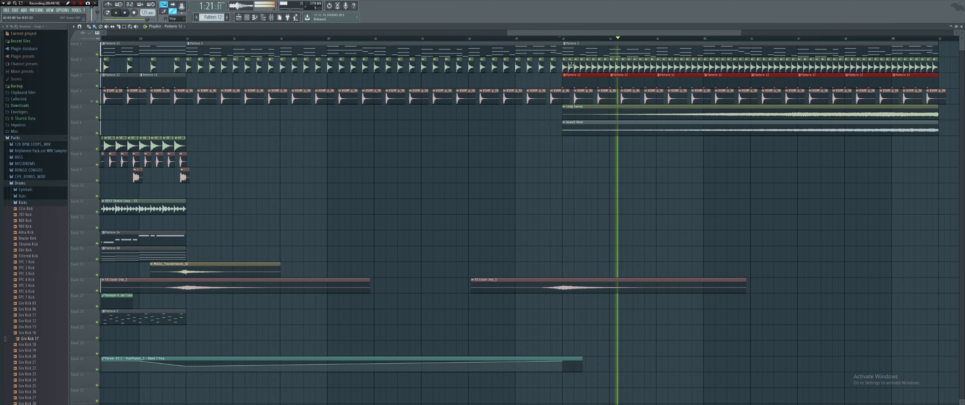
Reselect the snare clips on track 2 and realign them to the start of the second Pattern 1 section.
{"action": "scroll", "coordinate": [566, 68], "scroll_direction": "down", "scroll_amount": 2}
{"action": "key", "text": "space"}
{"action": "left_click_drag", "start_coordinate": [566, 67], "coordinate": [777, 70]}
{"action": "mouse_move", "coordinate": [577, 63]}
{"action": "left_mouse_down"}
{"action": "mouse_move", "coordinate": [384, 73]}
{"action": "mouse_move", "coordinate": [566, 69]}
{"action": "left_mouse_up"}
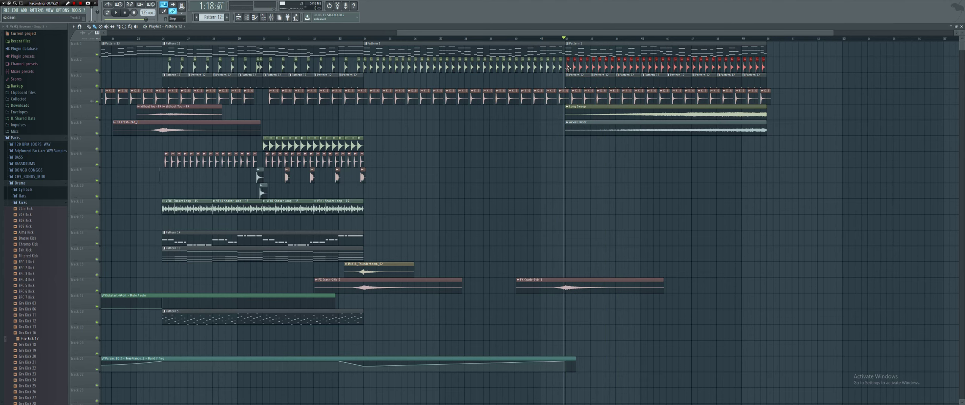
Switch to File Explorer and look through the Desktop folder for a build-up sample.
{"action": "key", "text": "alt+Tab"}
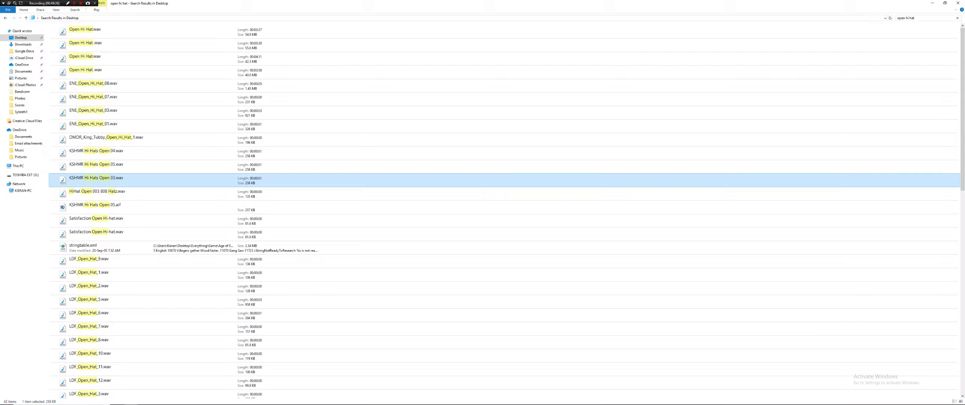
{"action": "key", "text": "alt+Left"}
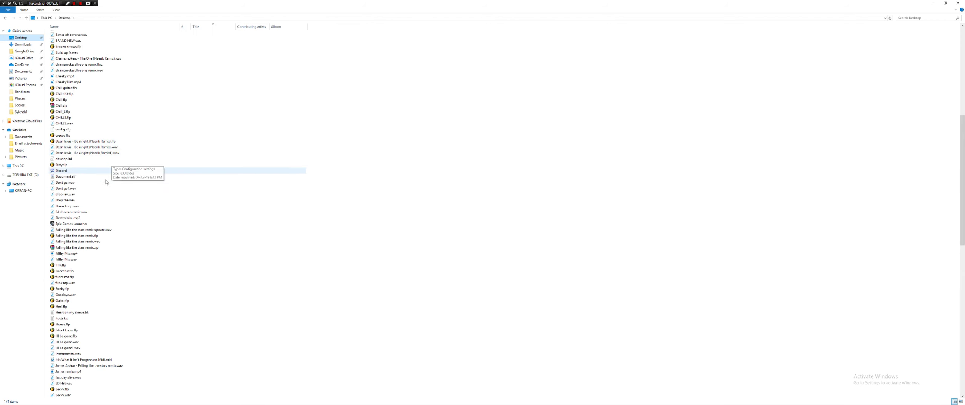
{"action": "scroll", "coordinate": [106, 202], "scroll_direction": "down", "scroll_amount": 20}
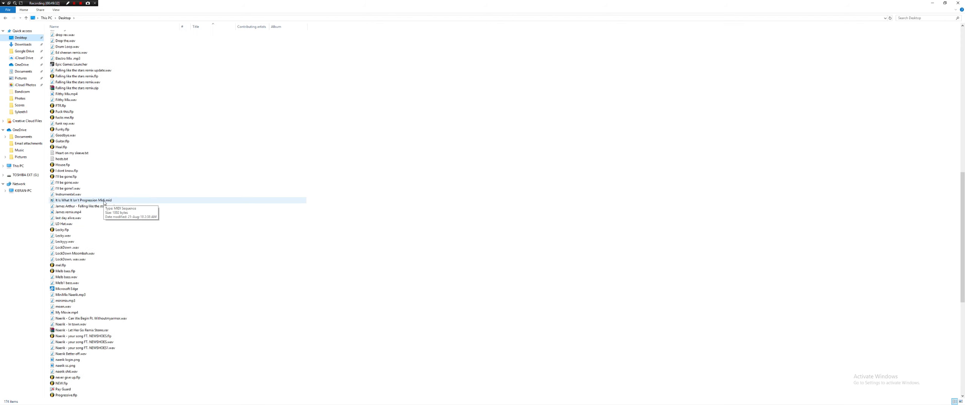
{"action": "scroll", "coordinate": [105, 204], "scroll_direction": "down", "scroll_amount": 3}
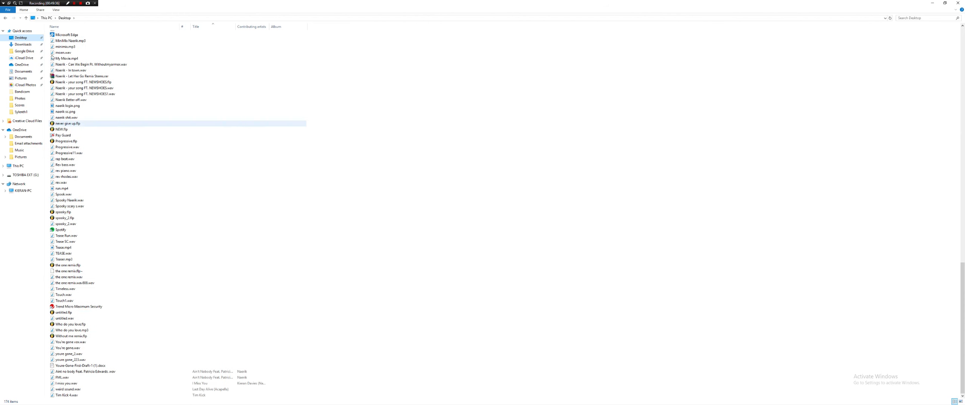
{"action": "left_click", "coordinate": [933, 3]}
{"action": "left_click_drag", "start_coordinate": [41, 4], "coordinate": [42, 10]}
{"action": "left_click", "coordinate": [5, 4]}
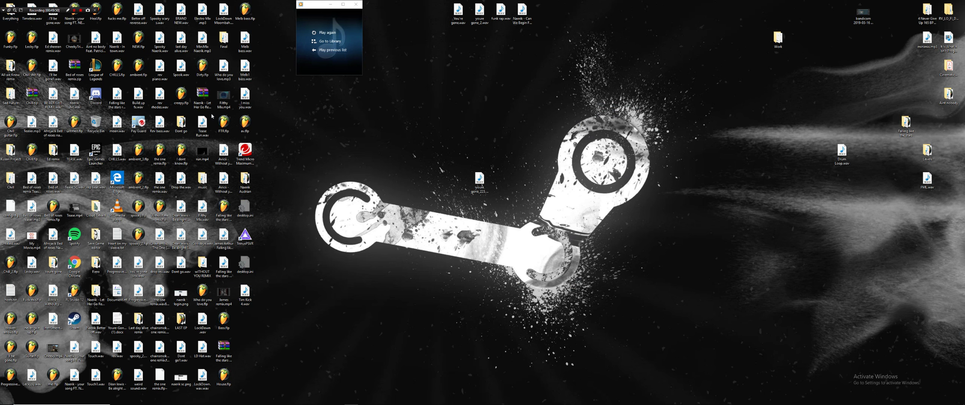
{"action": "key", "text": "alt+Tab"}
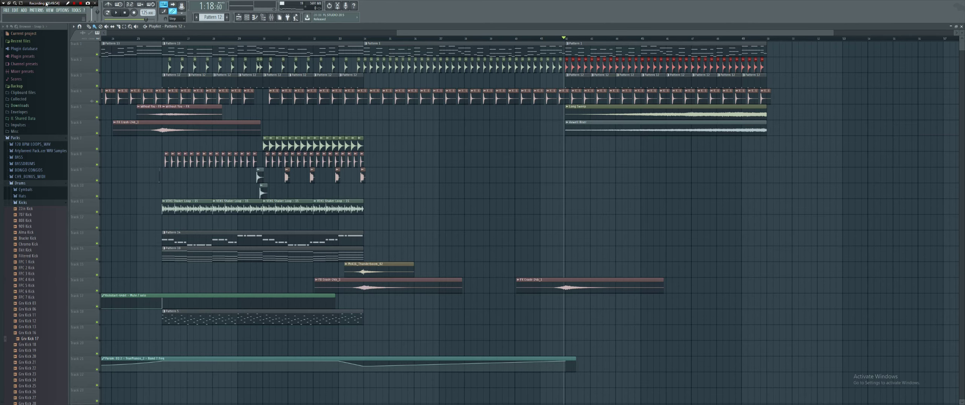
{"action": "key", "text": "alt+Tab"}
{"action": "key", "text": "alt+Tab"}
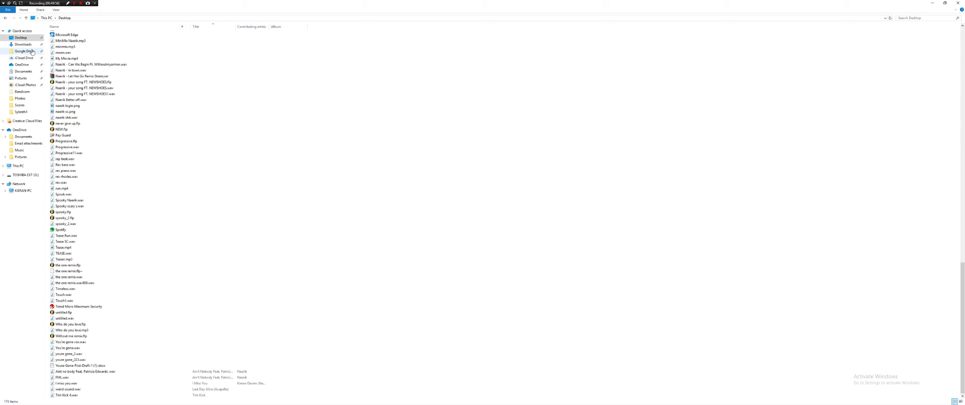
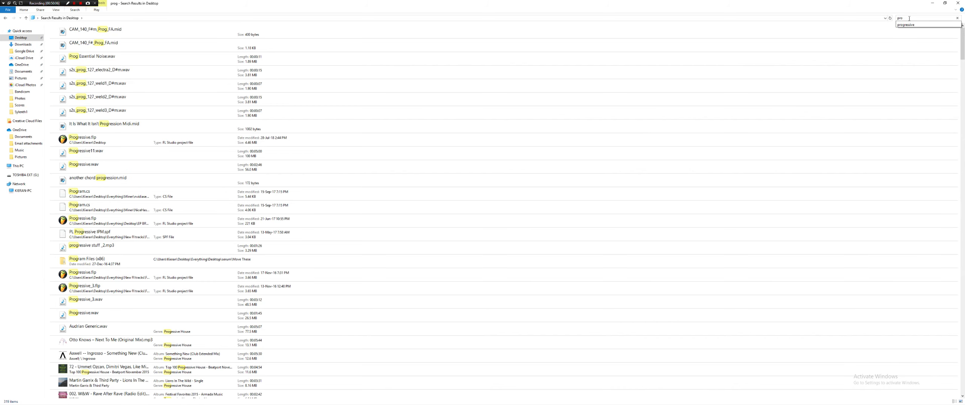
Search the Desktop for "build" and place Build up fx.wav on playlist track 10 in FL Studio.
{"action": "key", "text": "BackSpace"}
{"action": "key", "text": "BackSpace"}
{"action": "key", "text": "BackSpace"}
{"action": "type", "text": "build"}
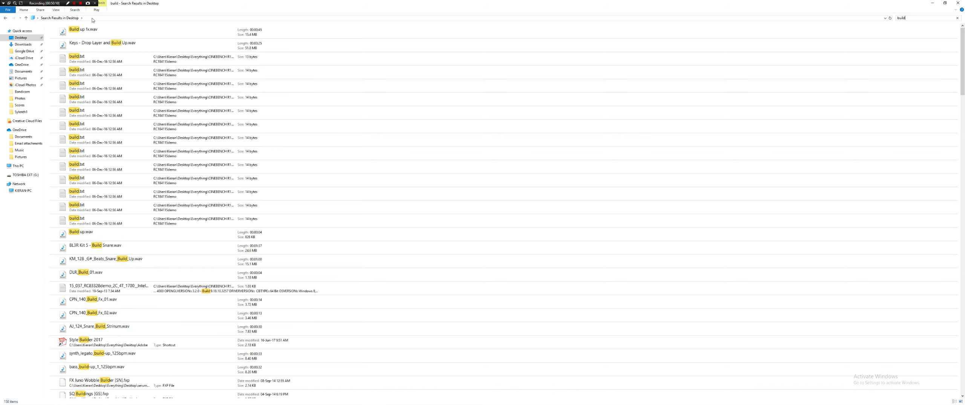
{"action": "key", "text": "alt+Tab"}
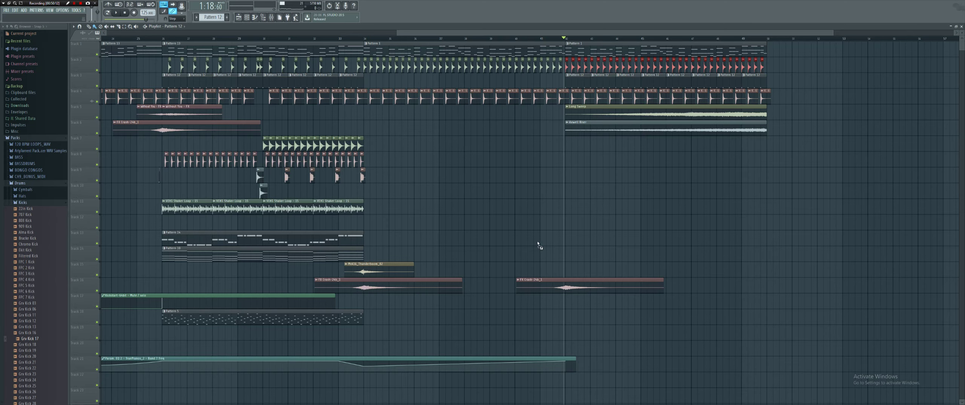
{"action": "left_click_drag", "start_coordinate": [527, 192], "coordinate": [526, 186]}
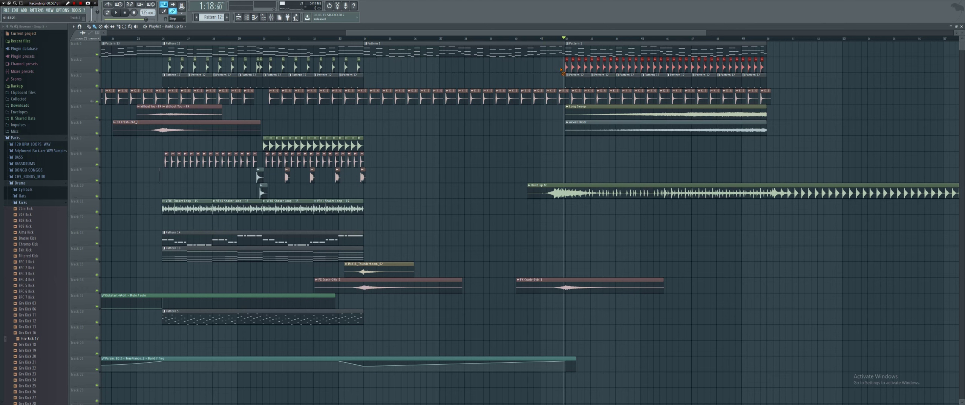
Try the Build up fx clip on track 12 at the start of the part after the drop and play it.
{"action": "left_click_drag", "start_coordinate": [617, 192], "coordinate": [374, 225]}
{"action": "scroll", "coordinate": [422, 221], "scroll_direction": "up", "scroll_amount": 3}
{"action": "left_click", "coordinate": [274, 37]}
{"action": "key", "text": "space"}
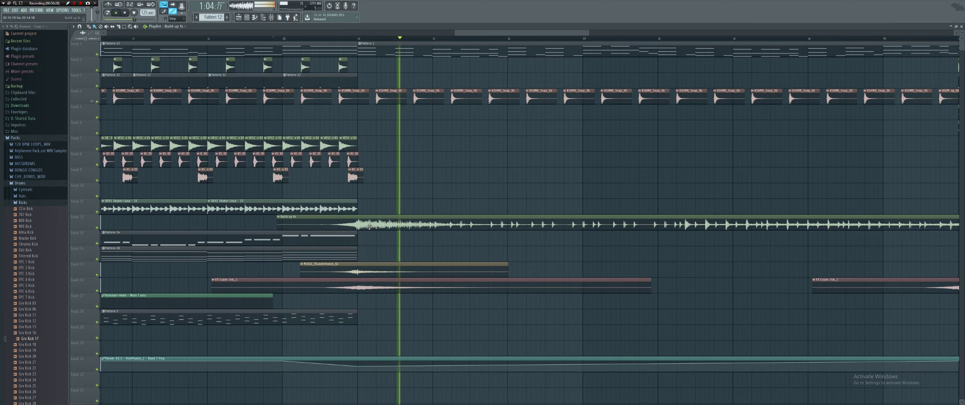
{"action": "scroll", "coordinate": [370, 226], "scroll_direction": "down", "scroll_amount": 5, "text": "ctrl"}
{"action": "key", "text": "space"}
Move the Build up fx clip to track 2 in the empty area past the end of the arrangement.
{"action": "left_click_drag", "start_coordinate": [528, 222], "coordinate": [767, 53]}
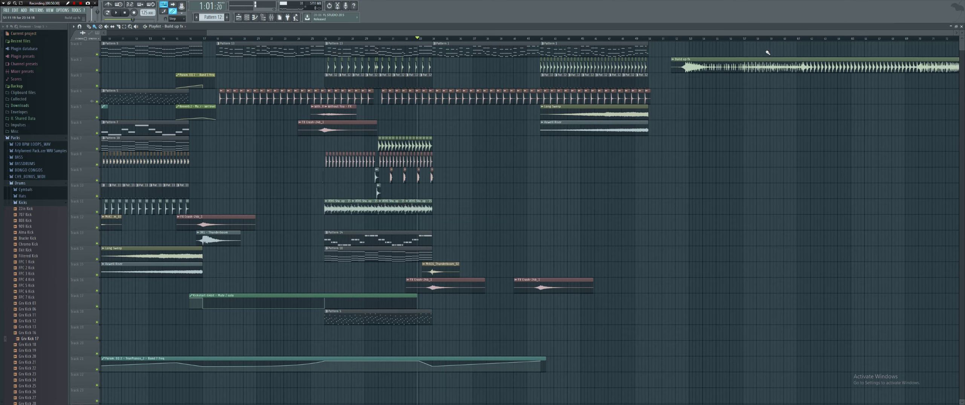
{"action": "scroll", "coordinate": [736, 60], "scroll_direction": "up", "scroll_amount": 4, "text": "ctrl"}
{"action": "mouse_move", "coordinate": [542, 68]}
{"action": "left_mouse_down"}
{"action": "mouse_move", "coordinate": [563, 70]}
{"action": "mouse_move", "coordinate": [553, 71]}
{"action": "left_mouse_up"}
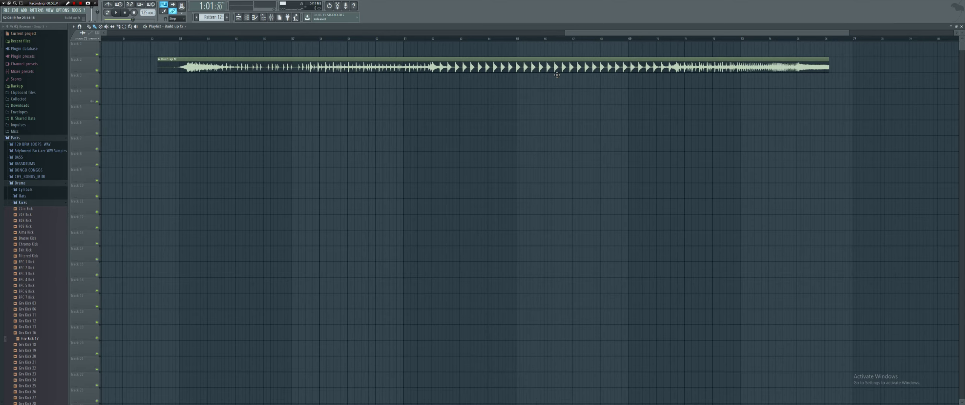
Time-stretch the Build up fx clip shorter to bring its beats closer to the playlist grid.
{"action": "scroll", "coordinate": [434, 68], "scroll_direction": "up", "scroll_amount": 5, "text": "ctrl"}
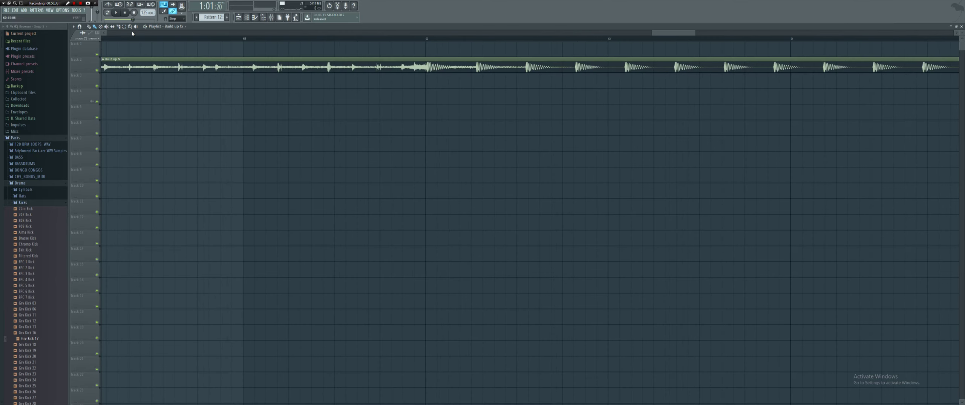
{"action": "scroll", "coordinate": [140, 36], "scroll_direction": "right", "scroll_amount": 3}
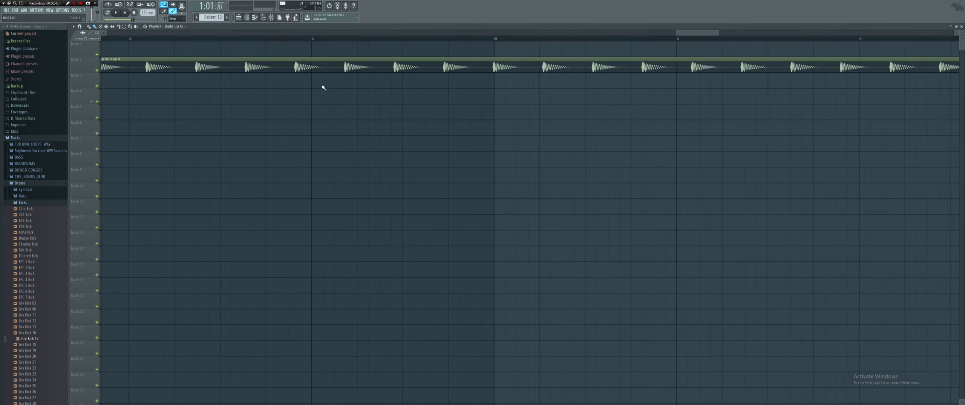
{"action": "scroll", "coordinate": [324, 86], "scroll_direction": "down", "scroll_amount": 5}
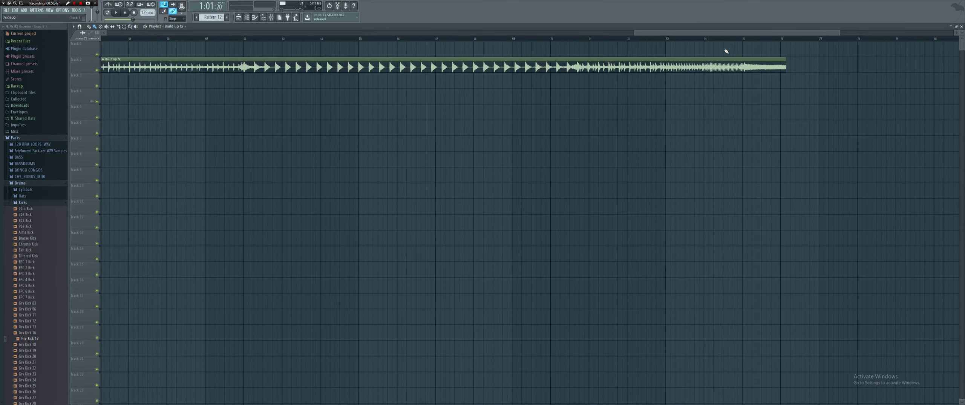
{"action": "left_click_drag", "start_coordinate": [786, 68], "coordinate": [693, 72]}
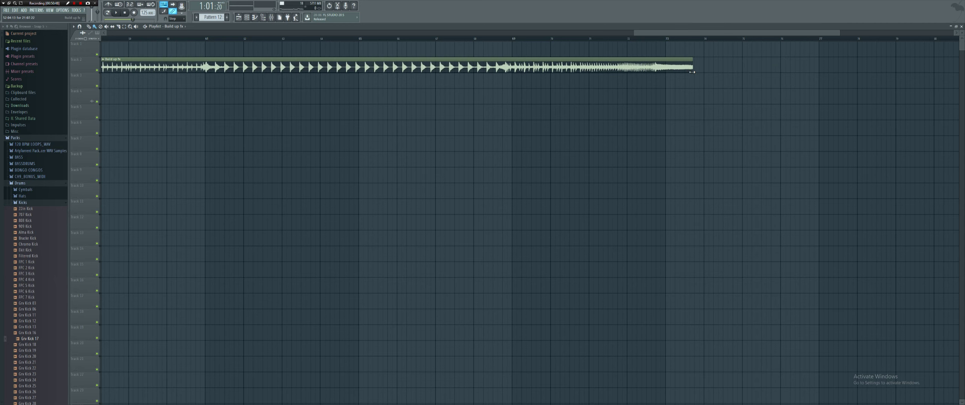
{"action": "left_click_drag", "start_coordinate": [693, 72], "coordinate": [715, 74]}
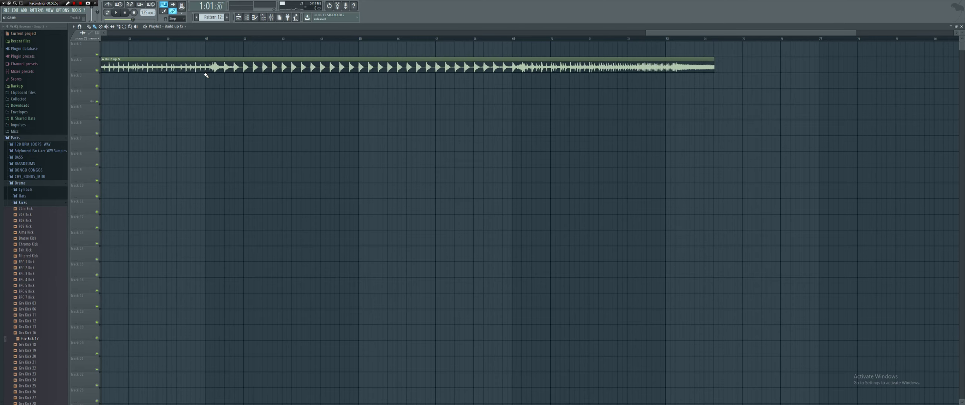
Play the Build up fx clip and check its beats against the playlist grid from start to end.
{"action": "left_click", "coordinate": [214, 39]}
{"action": "scroll", "coordinate": [292, 71], "scroll_direction": "up", "scroll_amount": 3}
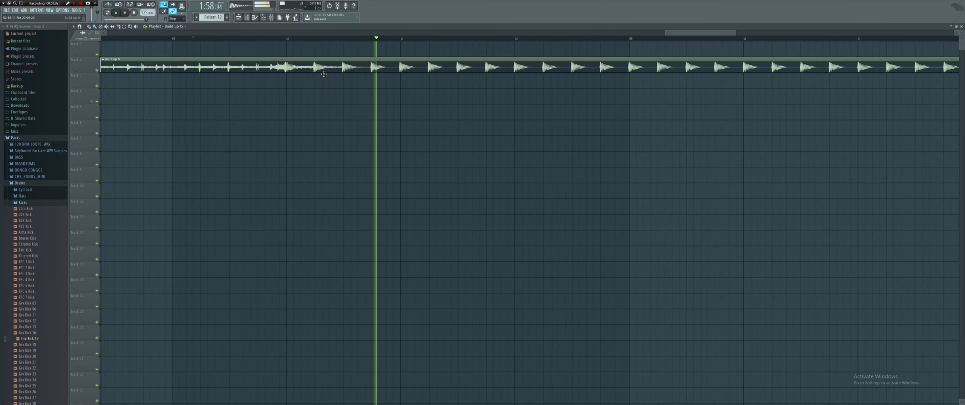
{"action": "scroll", "coordinate": [311, 68], "scroll_direction": "up", "scroll_amount": 3}
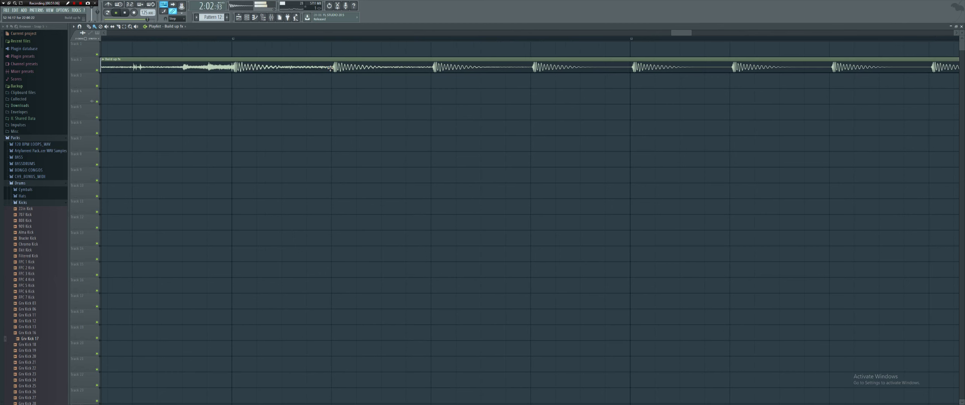
{"action": "scroll", "coordinate": [328, 68], "scroll_direction": "down", "scroll_amount": 4}
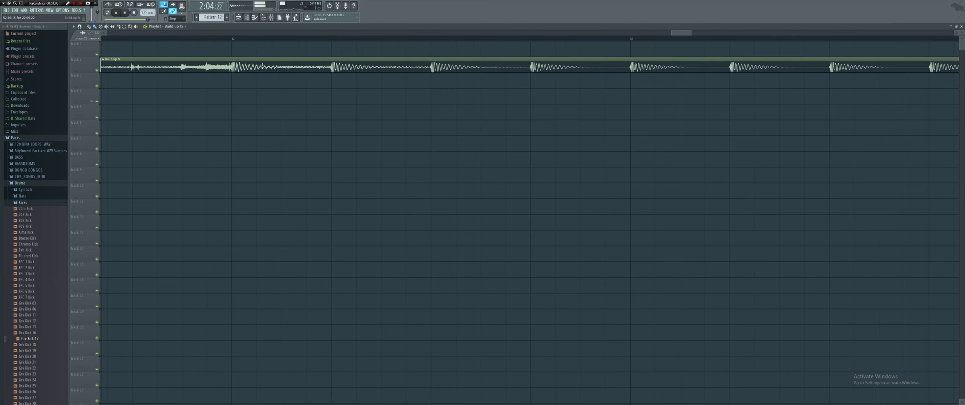
{"action": "left_click", "coordinate": [109, 5]}
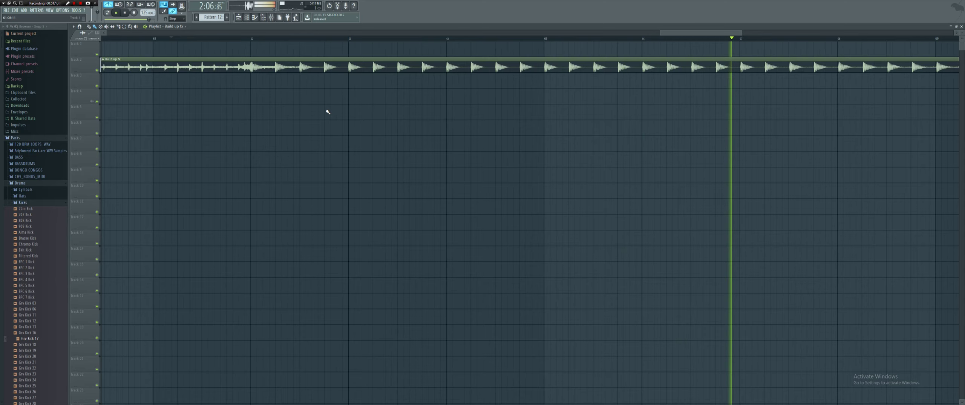
{"action": "scroll", "coordinate": [334, 110], "scroll_direction": "down", "scroll_amount": 3}
{"action": "scroll", "coordinate": [499, 67], "scroll_direction": "up", "scroll_amount": 6}
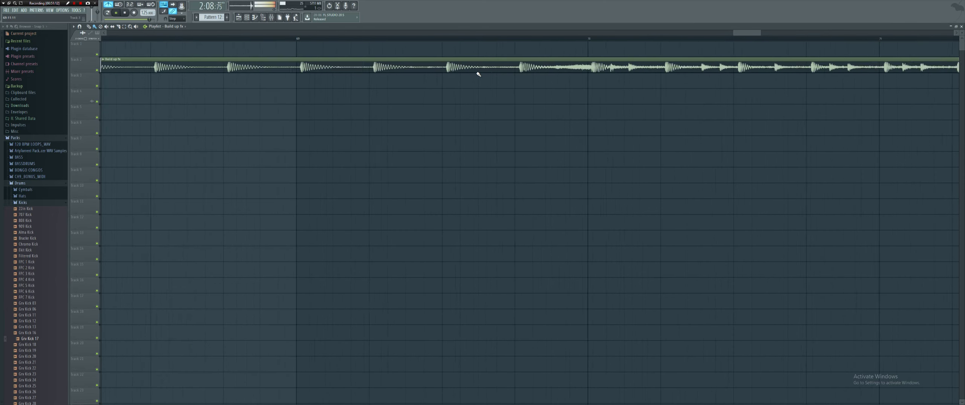
{"action": "scroll", "coordinate": [449, 71], "scroll_direction": "down", "scroll_amount": 3}
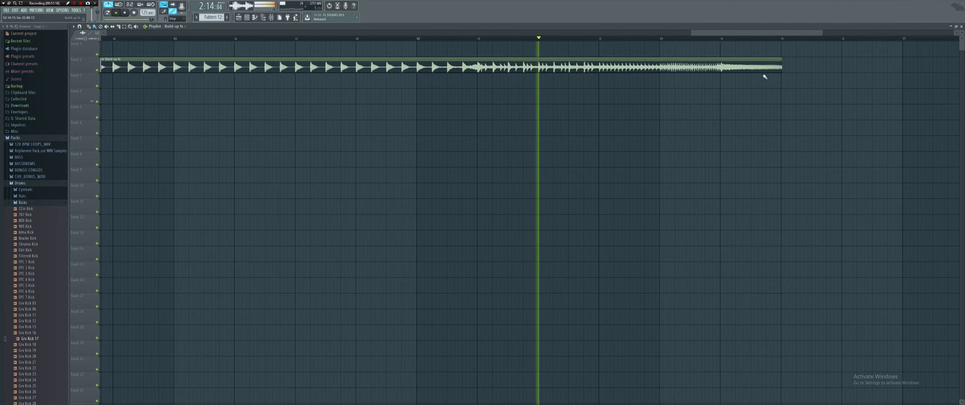
{"action": "scroll", "coordinate": [282, 72], "scroll_direction": "down", "scroll_amount": 4}
{"action": "scroll", "coordinate": [320, 65], "scroll_direction": "up", "scroll_amount": 4}
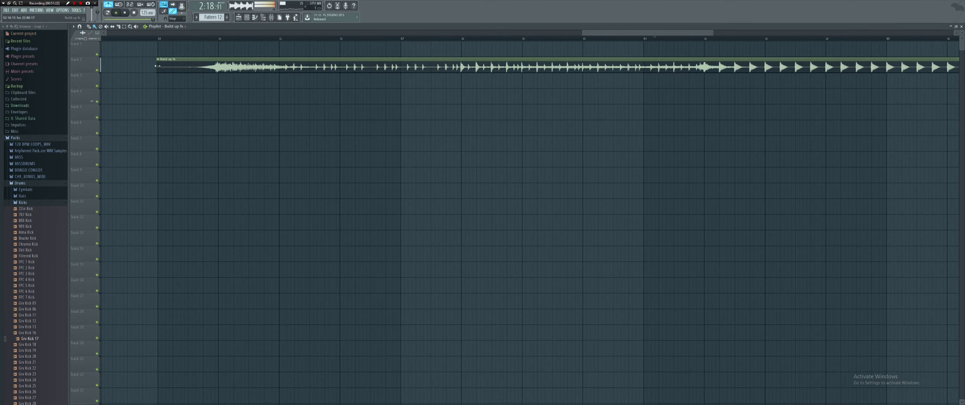
{"action": "scroll", "coordinate": [450, 67], "scroll_direction": "down", "scroll_amount": 5}
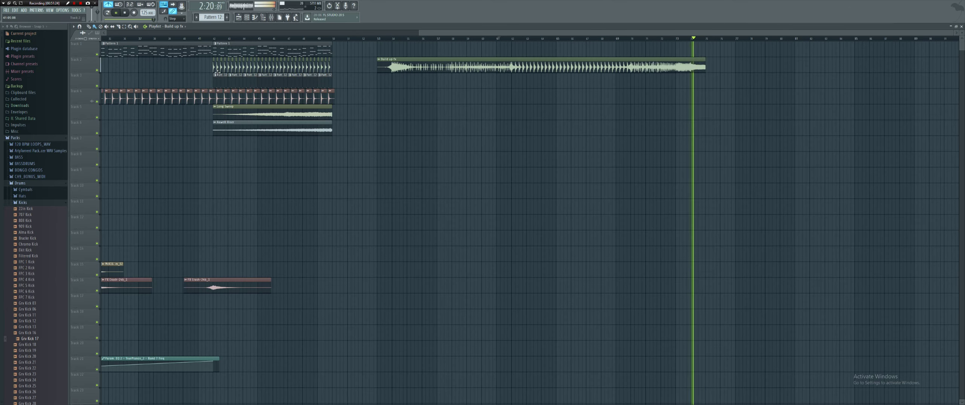
{"action": "key", "text": "space"}
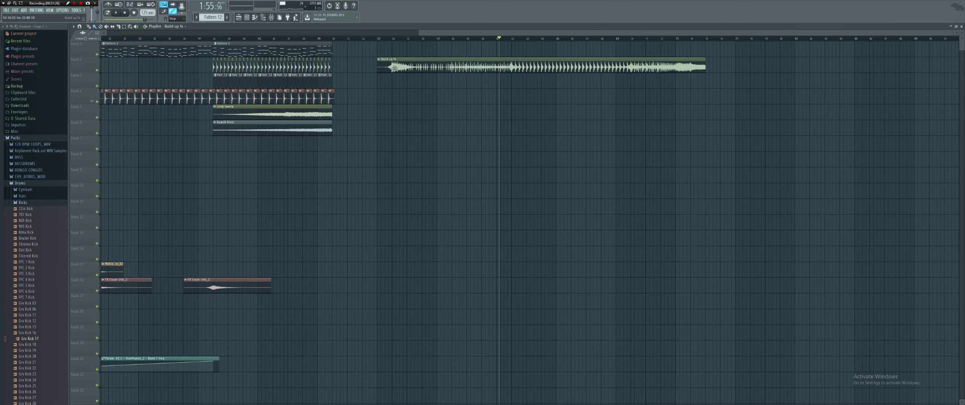
Set the Build up fx sample's time-stretching mode to e3 generic and close its channel settings.
{"action": "scroll", "coordinate": [536, 50], "scroll_direction": "down", "scroll_amount": 3}
{"action": "scroll", "coordinate": [494, 74], "scroll_direction": "up", "scroll_amount": 3}
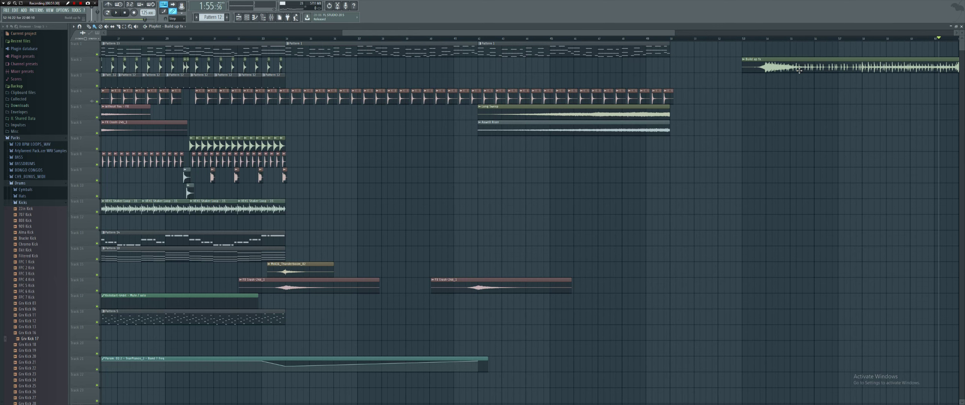
{"action": "double_click", "coordinate": [766, 60]}
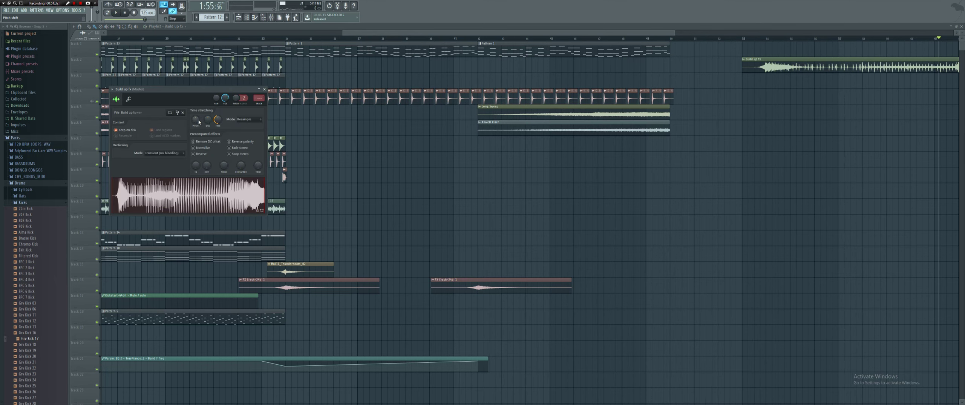
{"action": "left_click", "coordinate": [203, 122]}
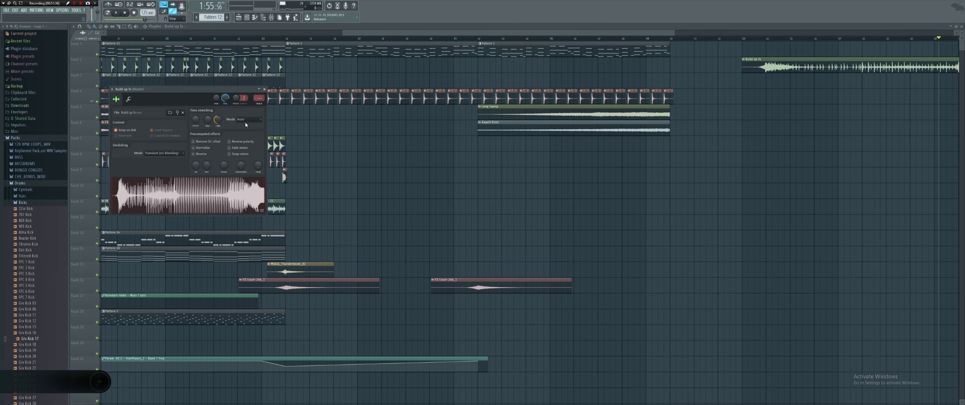
{"action": "left_click", "coordinate": [245, 119]}
{"action": "left_click", "coordinate": [244, 146]}
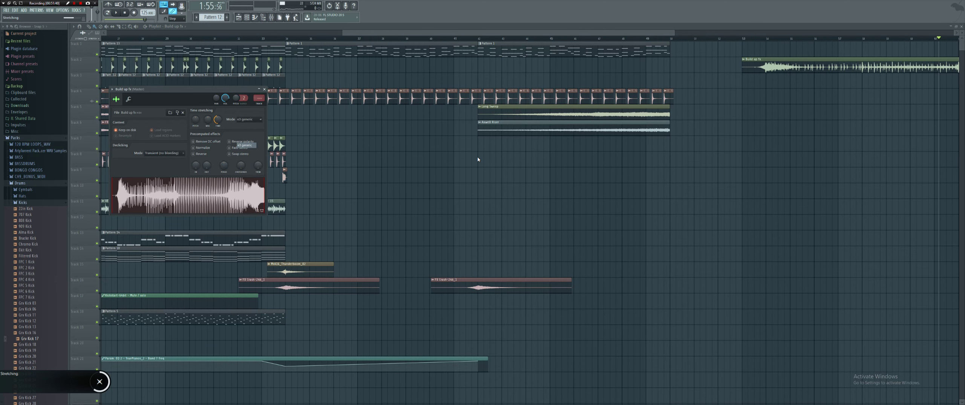
{"action": "key", "text": "Escape"}
Play the stretched Build up fx clip briefly and move it to track 10, starting just before the end of the drop.
{"action": "key", "text": "space"}
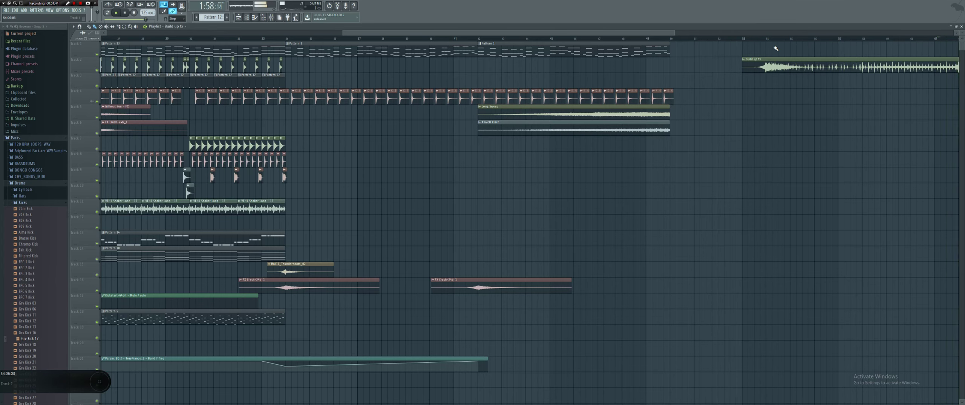
{"action": "scroll", "coordinate": [776, 48], "scroll_direction": "down", "scroll_amount": 2}
{"action": "key", "text": "space"}
{"action": "left_click_drag", "start_coordinate": [766, 65], "coordinate": [487, 186]}
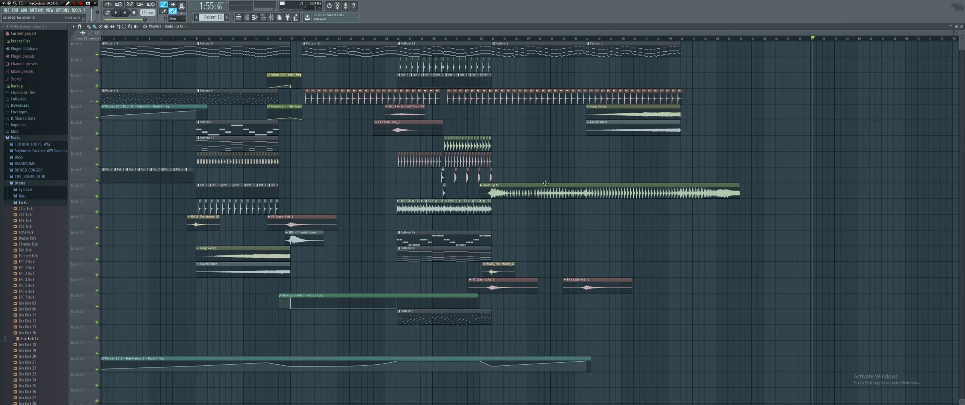
Play the arrangement from the end of the drop to hear the Build up fx clip with the piano and snaps.
{"action": "scroll", "coordinate": [546, 182], "scroll_direction": "up", "scroll_amount": 3}
{"action": "scroll", "coordinate": [246, 205], "scroll_direction": "up", "scroll_amount": 3}
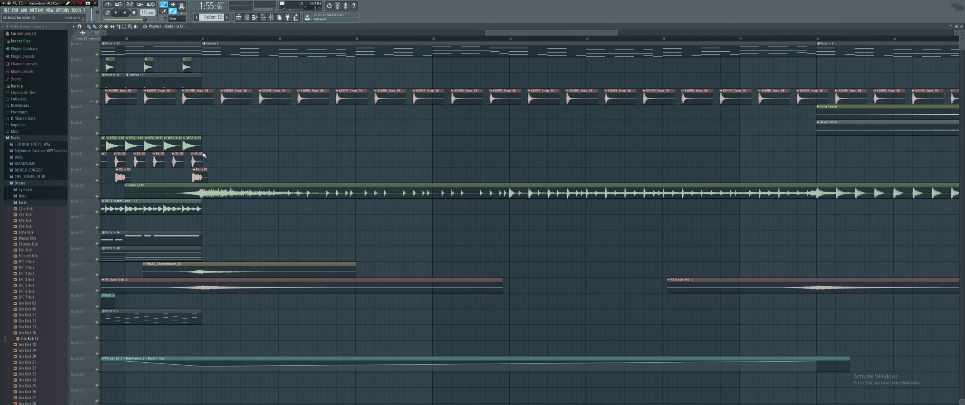
{"action": "left_click", "coordinate": [160, 40]}
{"action": "key", "text": "space"}
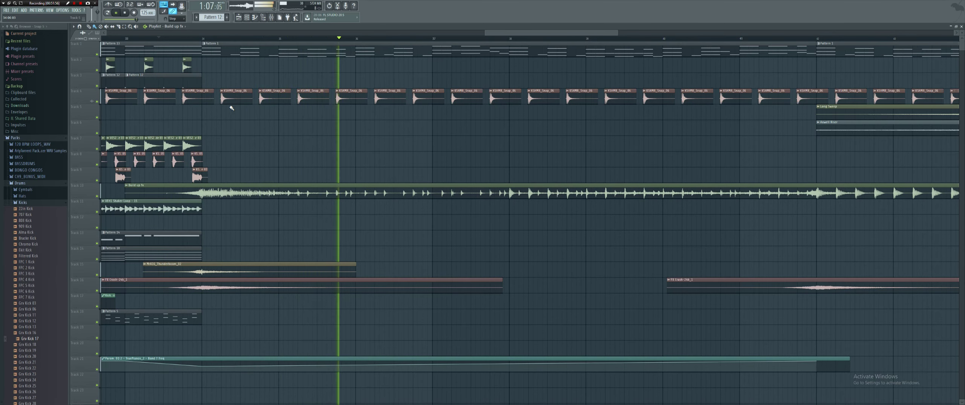
{"action": "scroll", "coordinate": [341, 111], "scroll_direction": "down", "scroll_amount": 3}
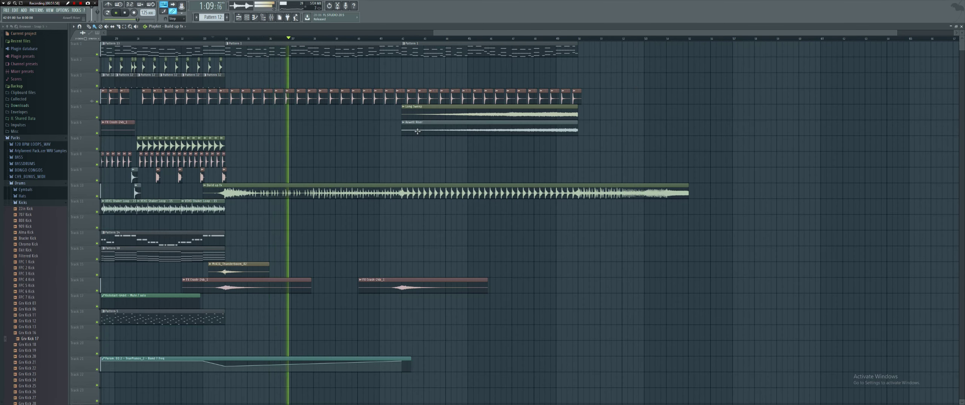
{"action": "scroll", "coordinate": [410, 135], "scroll_direction": "up", "scroll_amount": 3}
{"action": "scroll", "coordinate": [402, 132], "scroll_direction": "down", "scroll_amount": 3}
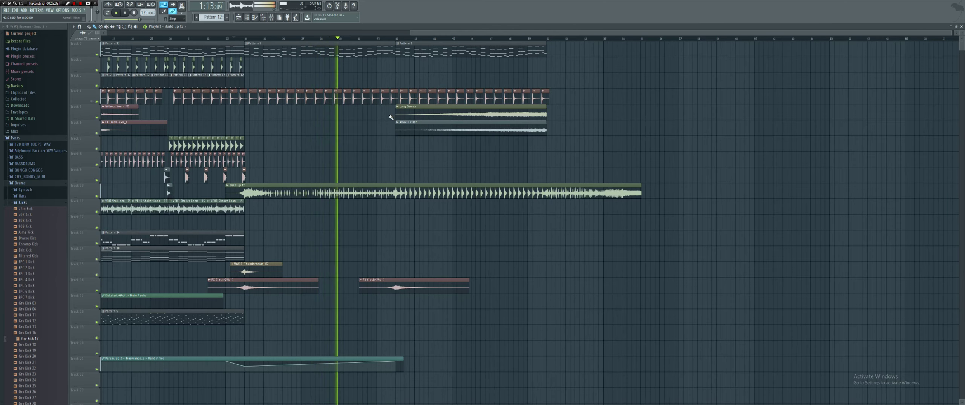
Duplicate the Master EQ Band 1 freq and Reeverb 2 wet level automation clips onto tracks 7 and 9, just before the Long Sweep starts.
{"action": "scroll", "coordinate": [256, 87], "scroll_direction": "down", "scroll_amount": 3}
{"action": "left_click_drag", "start_coordinate": [256, 87], "coordinate": [302, 113]}
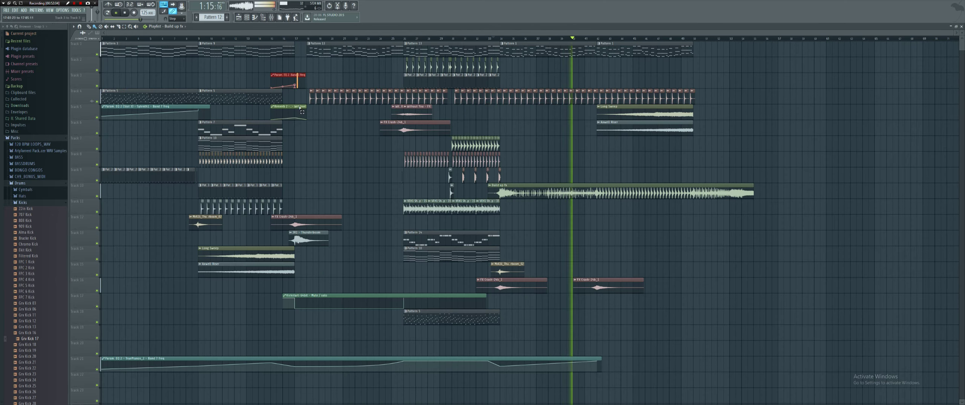
{"action": "key", "text": "ctrl+b"}
{"action": "left_click_drag", "start_coordinate": [569, 40], "coordinate": [590, 138]}
{"action": "scroll", "coordinate": [593, 138], "scroll_direction": "up", "scroll_amount": 4}
{"action": "left_click", "coordinate": [496, 38]}
{"action": "scroll", "coordinate": [604, 67], "scroll_direction": "down", "scroll_amount": 5}
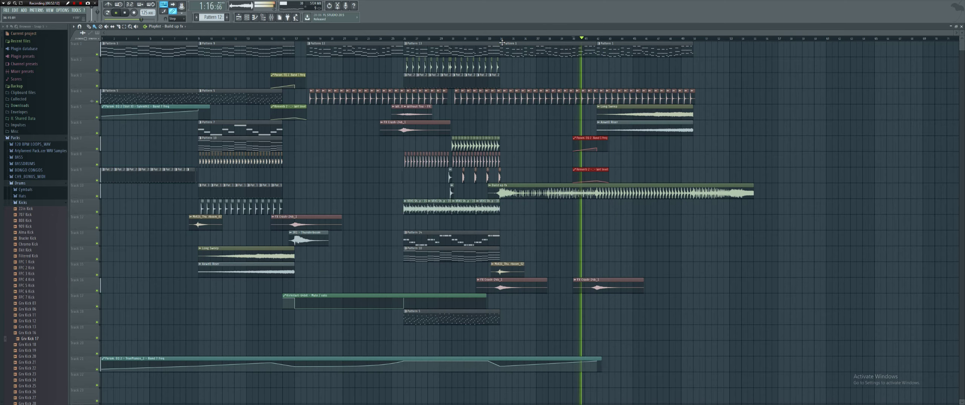
Open Pattern 1 in the channel rack and copy the TruePianos_2 notes into the Nexus #2 channel.
{"action": "left_click", "coordinate": [635, 49]}
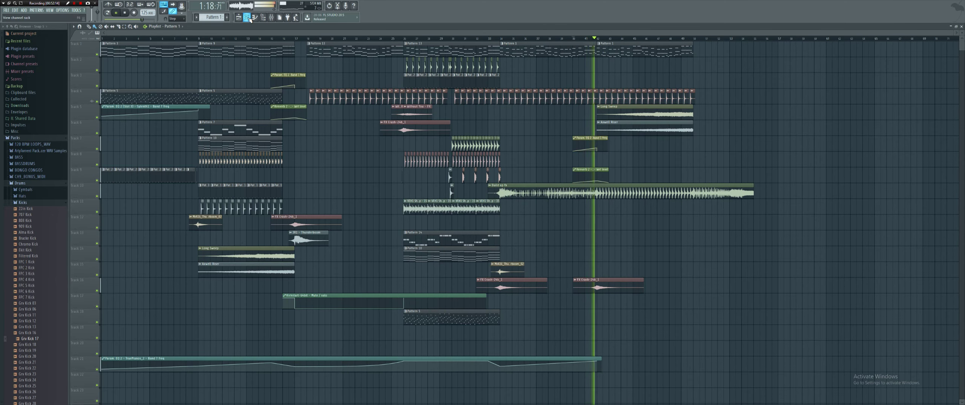
{"action": "key", "text": "F6"}
{"action": "right_click", "coordinate": [148, 139]}
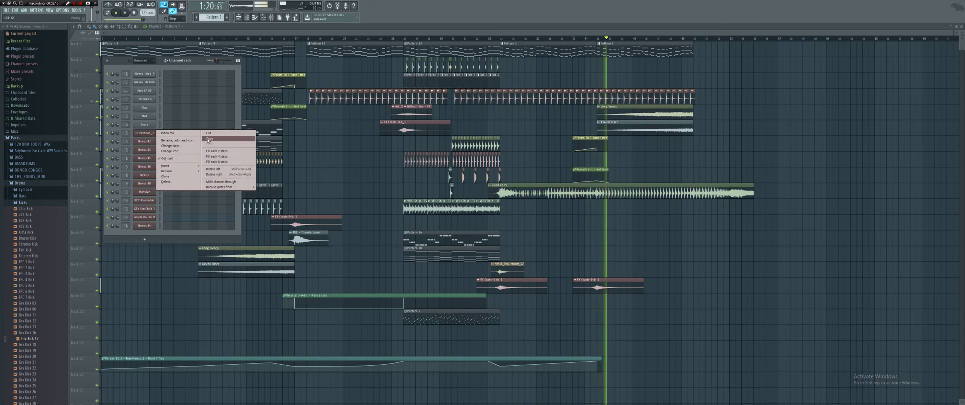
{"action": "left_click", "coordinate": [150, 143]}
{"action": "right_click", "coordinate": [150, 142]}
{"action": "left_click", "coordinate": [210, 155]}
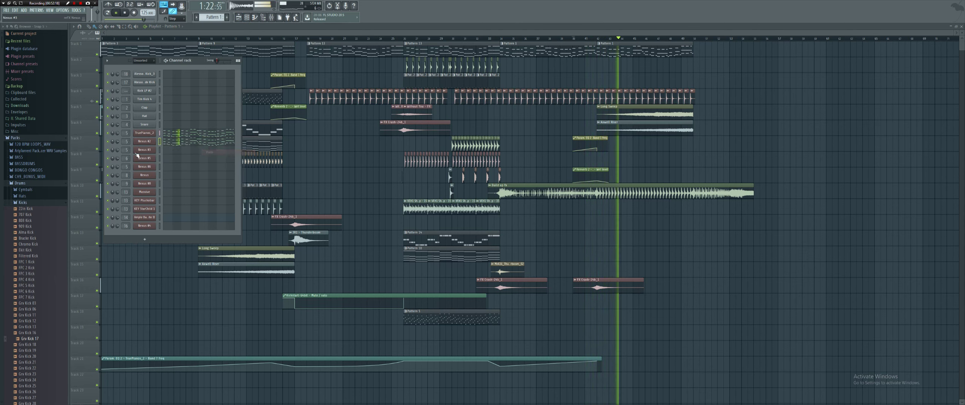
{"action": "right_click", "coordinate": [153, 149]}
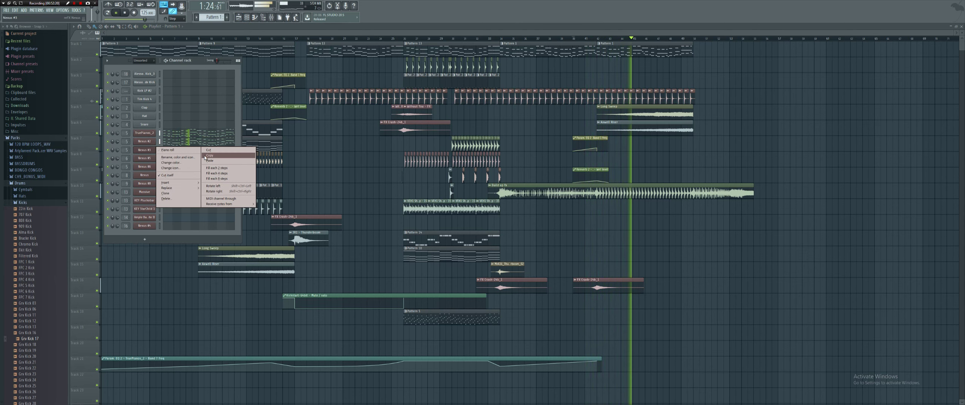
{"action": "left_click", "coordinate": [209, 155]}
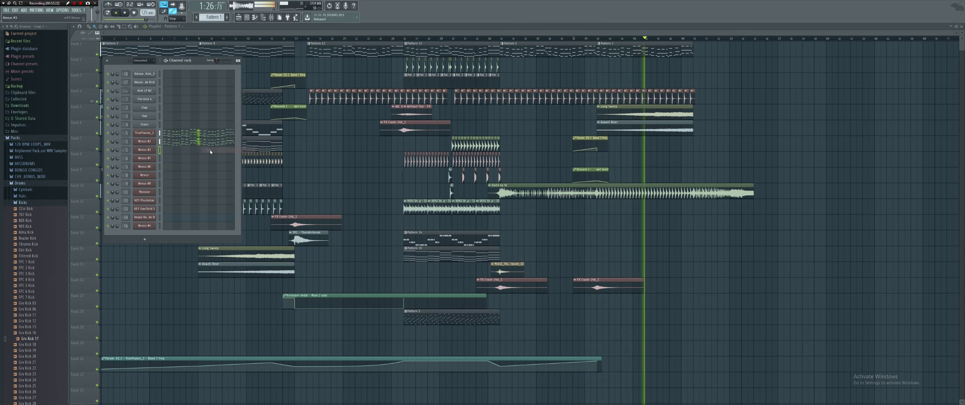
{"action": "key", "text": "space"}
Switch to Pattern 2 and cut the notes from its Nexus channel.
{"action": "right_click", "coordinate": [151, 141]}
{"action": "left_click", "coordinate": [216, 142]}
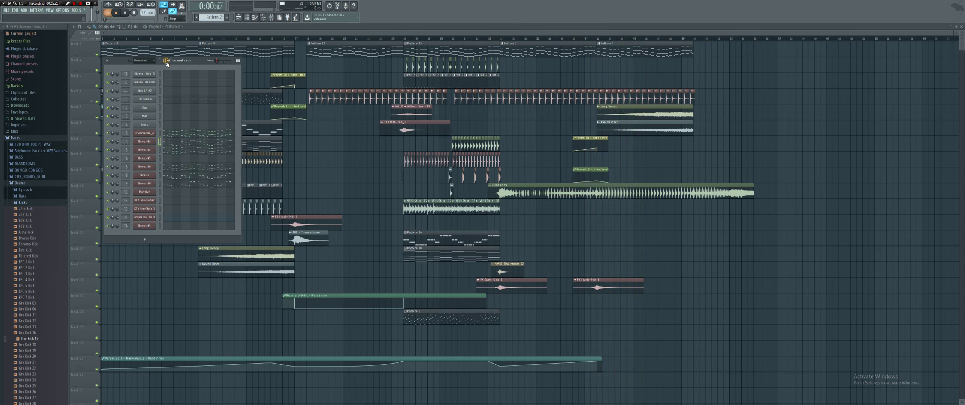
{"action": "right_click", "coordinate": [152, 103]}
{"action": "left_click", "coordinate": [218, 100]}
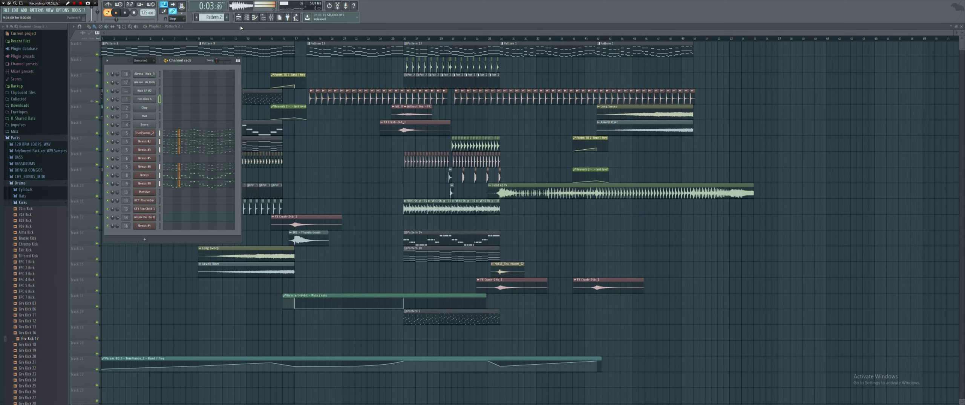
{"action": "right_click", "coordinate": [151, 178]}
{"action": "left_click", "coordinate": [227, 176]}
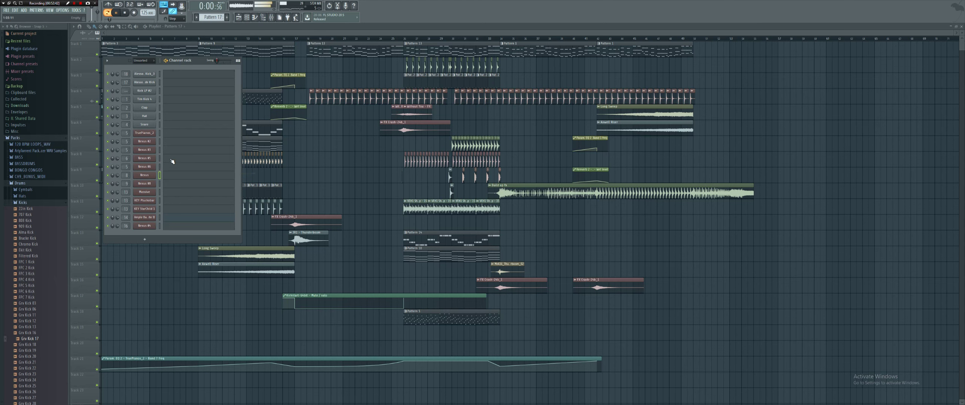
Paste the Nexus notes into the empty Pattern 17 and cut the notes from the channel below Nexus in Pattern 2.
{"action": "right_click", "coordinate": [155, 176]}
{"action": "left_click", "coordinate": [209, 186]}
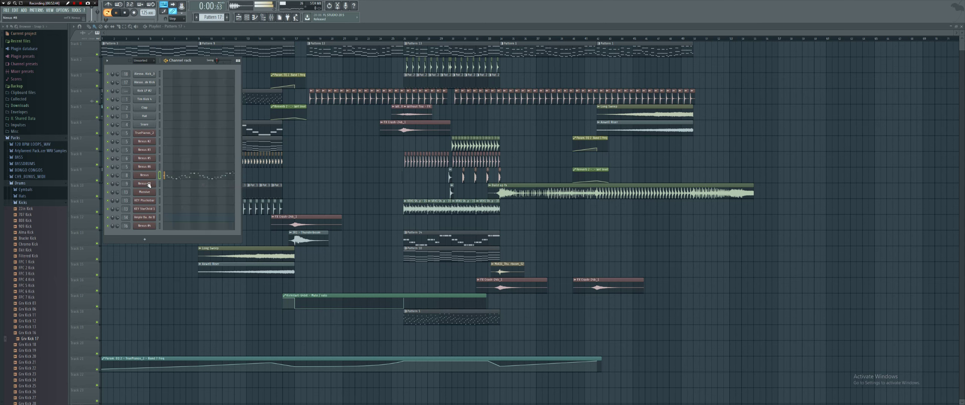
{"action": "right_click", "coordinate": [147, 184]}
{"action": "left_click", "coordinate": [207, 196]}
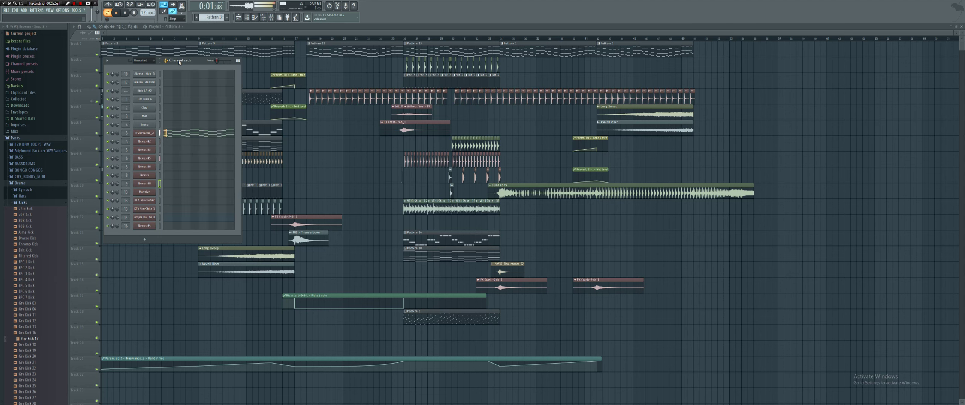
{"action": "right_click", "coordinate": [150, 184]}
{"action": "left_click", "coordinate": [221, 185]}
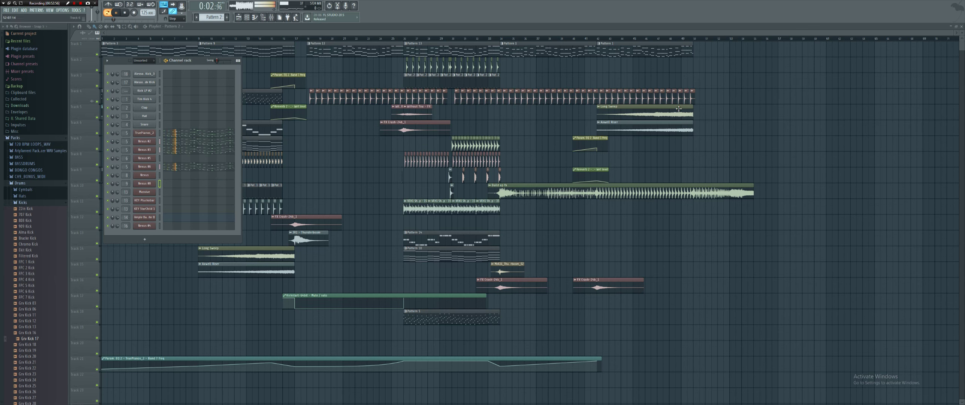
Replace the last Pattern 1 clip on track 1, above the Long Sweep, with a Pattern 2 clip.
{"action": "left_click", "coordinate": [599, 64]}
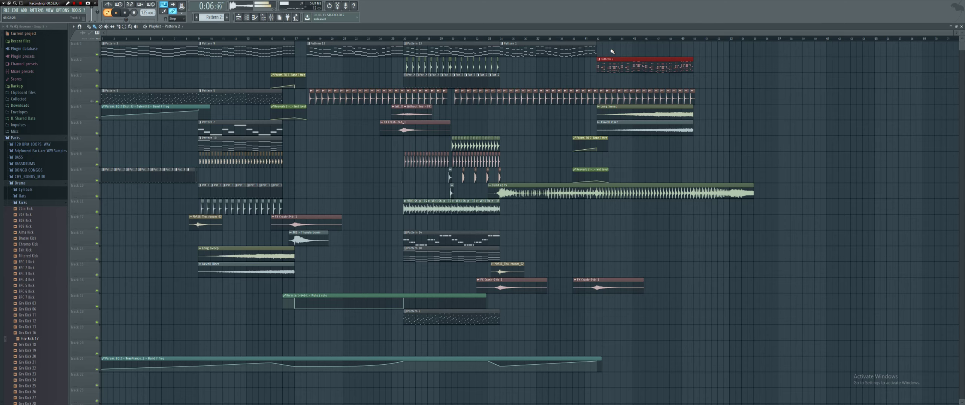
{"action": "left_click_drag", "start_coordinate": [614, 58], "coordinate": [615, 46]}
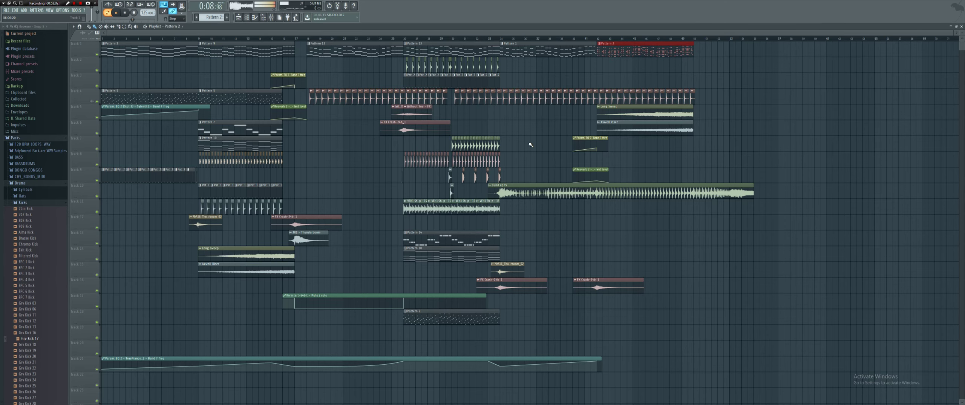
{"action": "scroll", "coordinate": [594, 175], "scroll_direction": "up", "scroll_amount": 3, "text": "ctrl"}
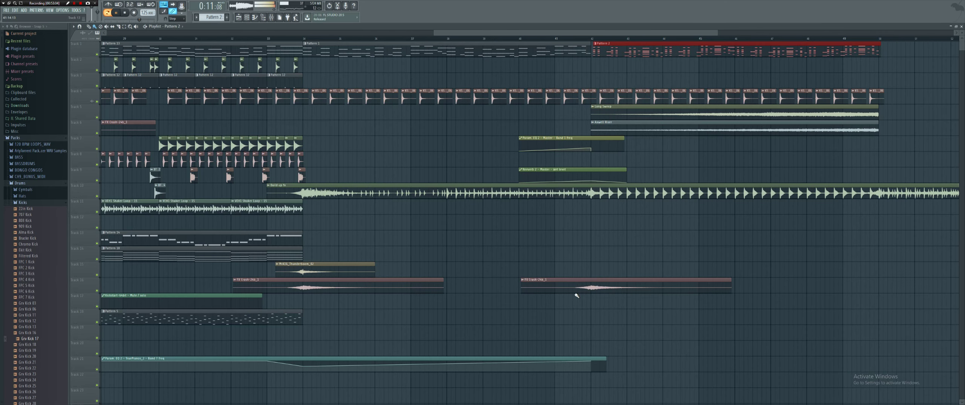
Dip the TruePianos_2 Band 7 frequency automation just before the Pattern 2 clip on track 1 and align the clip's start with the Long Sweep.
{"action": "left_click_drag", "start_coordinate": [556, 366], "coordinate": [557, 360]}
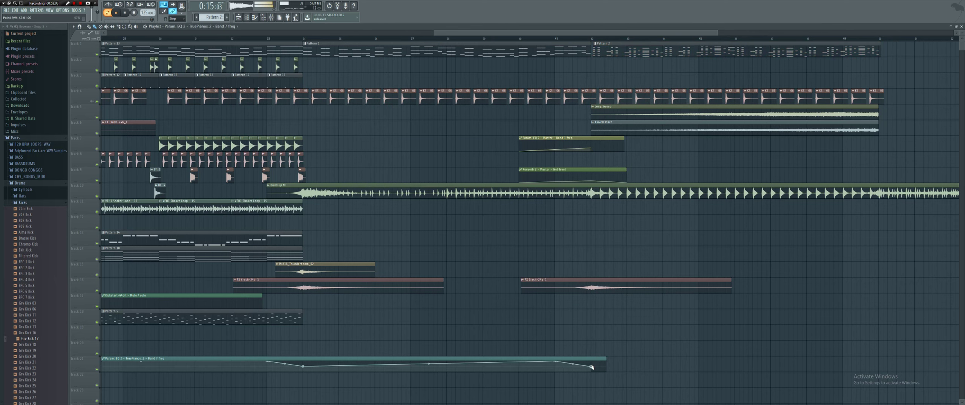
{"action": "left_click", "coordinate": [543, 36]}
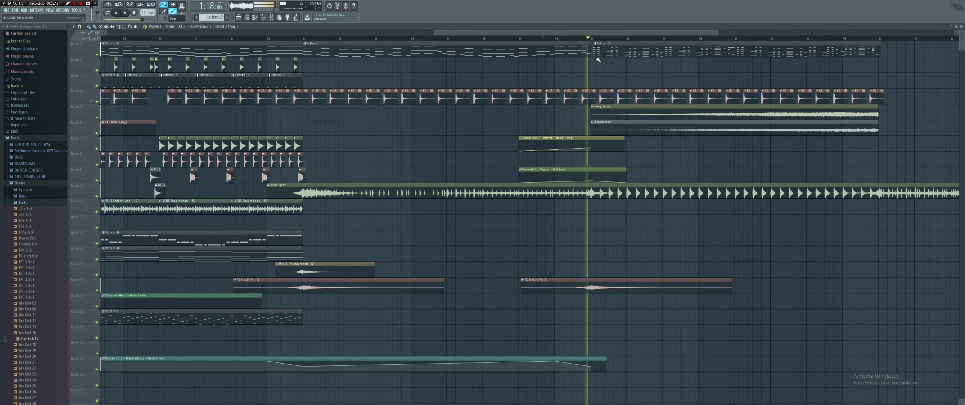
{"action": "left_click_drag", "start_coordinate": [601, 55], "coordinate": [603, 54]}
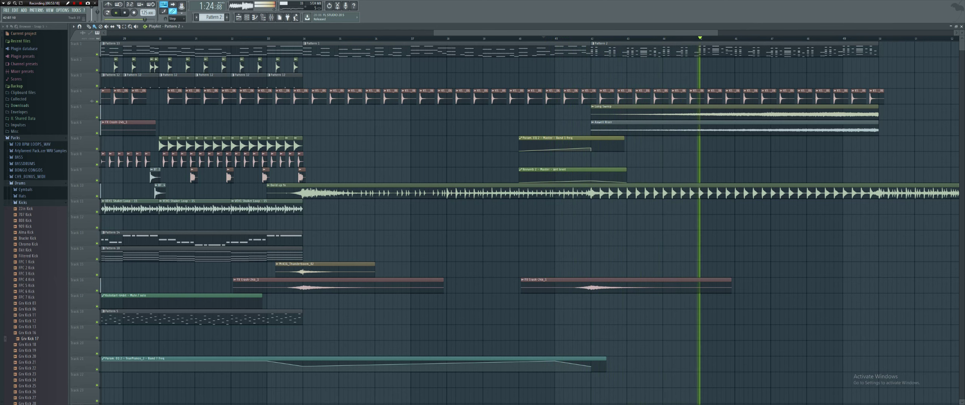
Extend the TruePianos_2 Band 7 frequency automation clip to the end of the Pattern 2 clip, ending with a gentle rise.
{"action": "left_click_drag", "start_coordinate": [665, 354], "coordinate": [823, 348]}
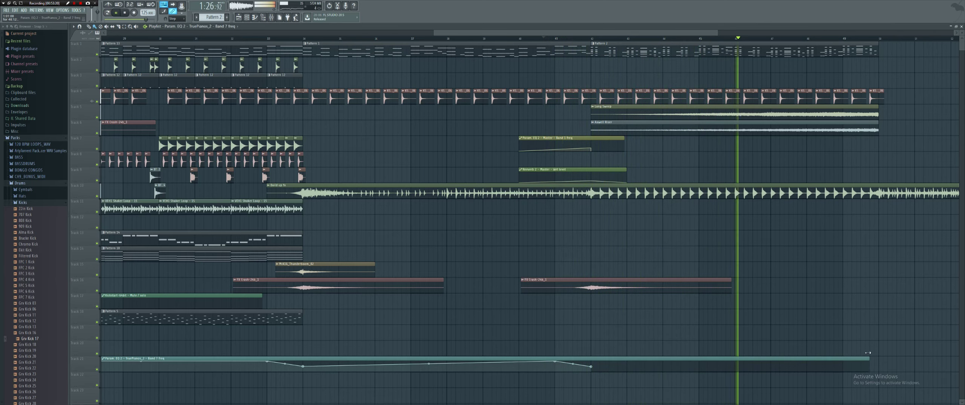
{"action": "scroll", "coordinate": [823, 349], "scroll_direction": "up", "scroll_amount": 3}
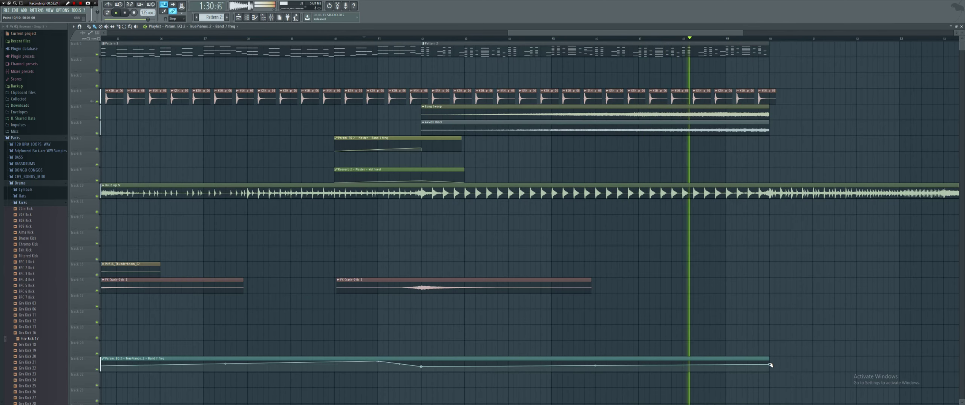
{"action": "scroll", "coordinate": [700, 260], "scroll_direction": "down", "scroll_amount": 4}
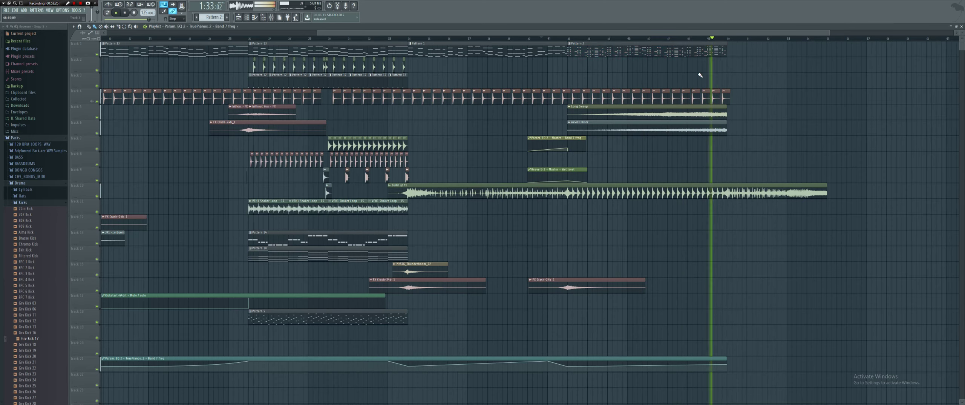
Duplicate the Pattern 2 clip directly after itself on track 1 and shorten the copy to about half its length.
{"action": "left_click", "coordinate": [684, 50]}
{"action": "key", "text": "ctrl+b"}
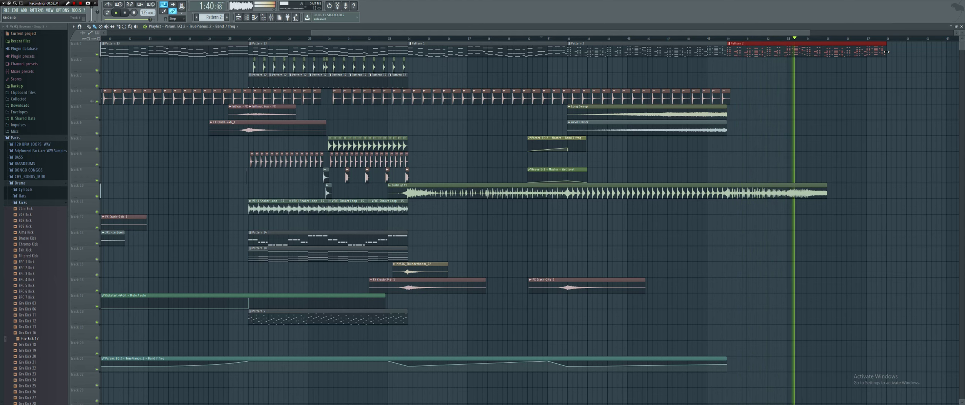
{"action": "key", "text": "space"}
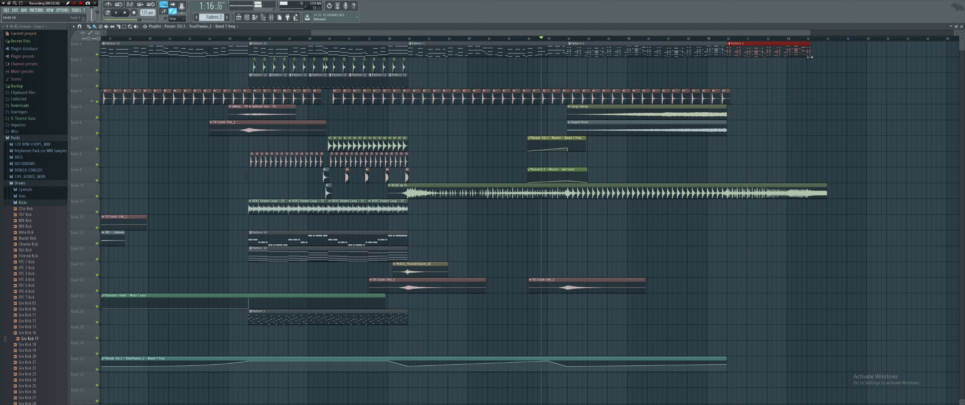
{"action": "left_click", "coordinate": [803, 42]}
{"action": "key", "text": "space"}
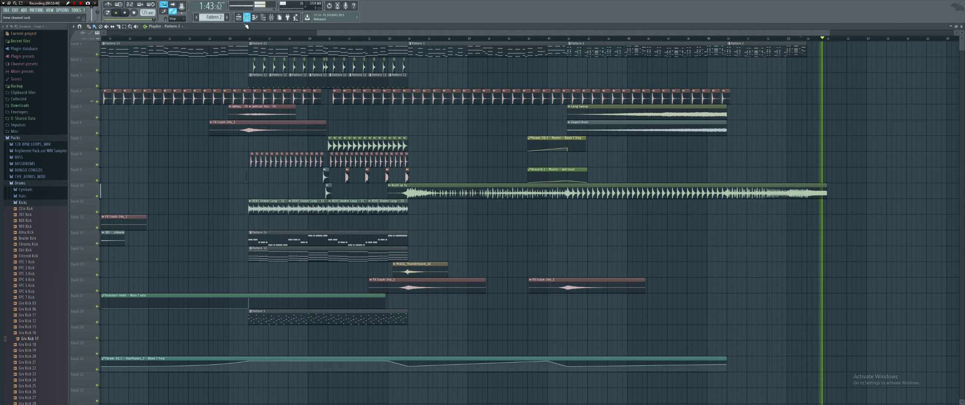
Stop playback and copy the TruePianos_2 channel's notes from Pattern 2 in the channel rack.
{"action": "key", "text": "F6"}
{"action": "key", "text": "space"}
{"action": "right_click", "coordinate": [148, 135]}
{"action": "left_click", "coordinate": [209, 138]}
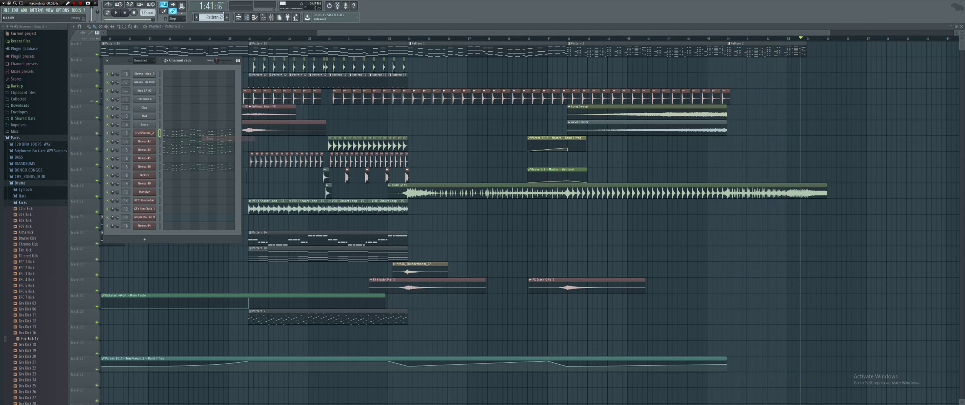
Add a Sylenth1 instrument channel in the empty Pattern 15 and load its LD RollBack preset.
{"action": "left_click", "coordinate": [23, 10]}
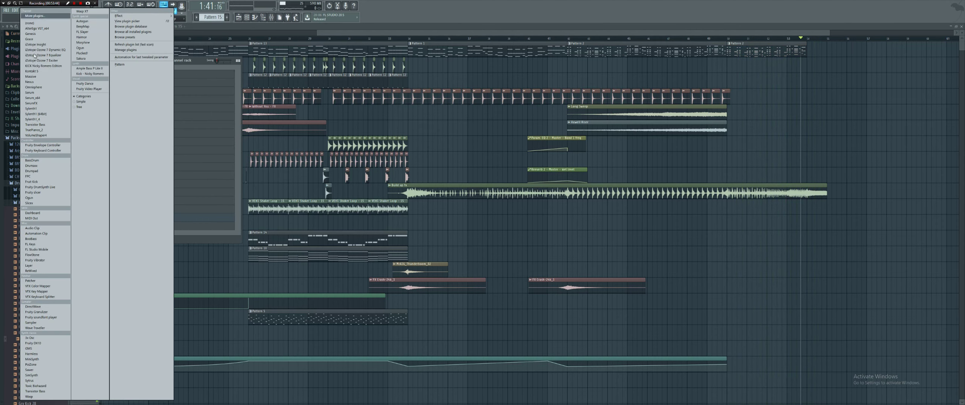
{"action": "left_click", "coordinate": [44, 109]}
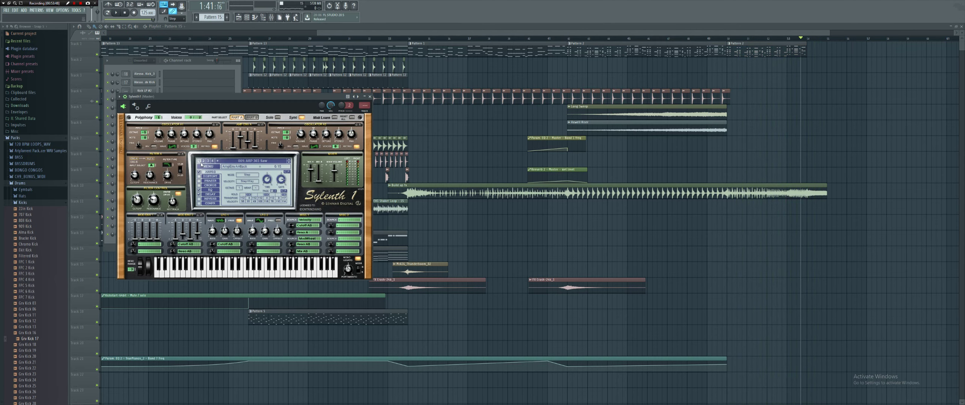
{"action": "left_click", "coordinate": [119, 97]}
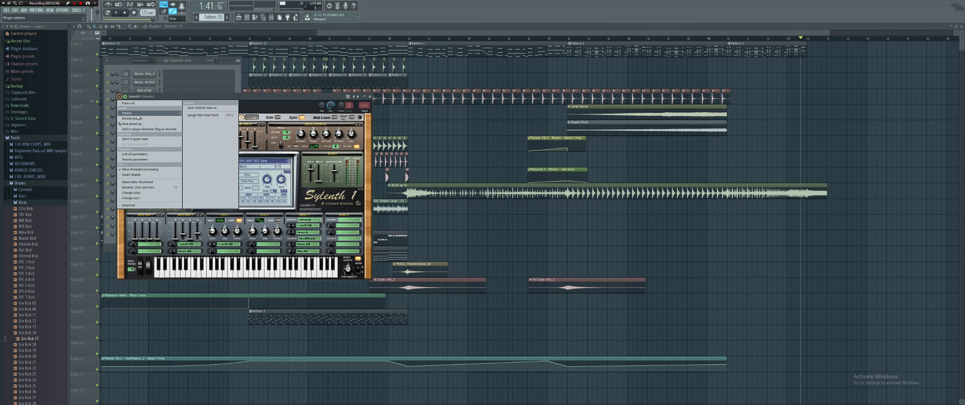
{"action": "mouse_move", "coordinate": [134, 113]}
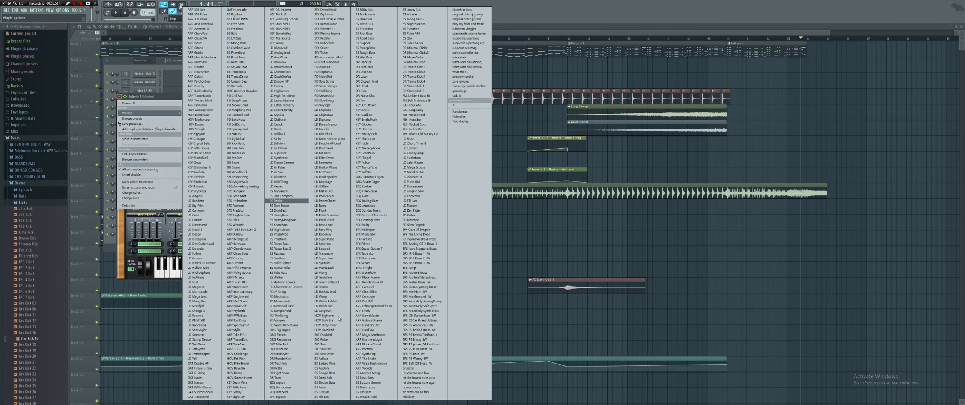
{"action": "left_click", "coordinate": [279, 134]}
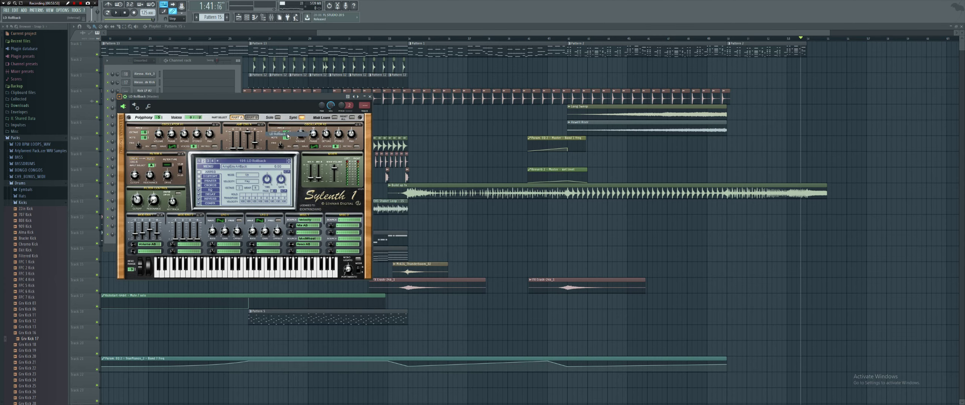
Paste the copied piano notes into the LD RollBack channel of Pattern 15 and play the pattern.
{"action": "left_click", "coordinate": [199, 61]}
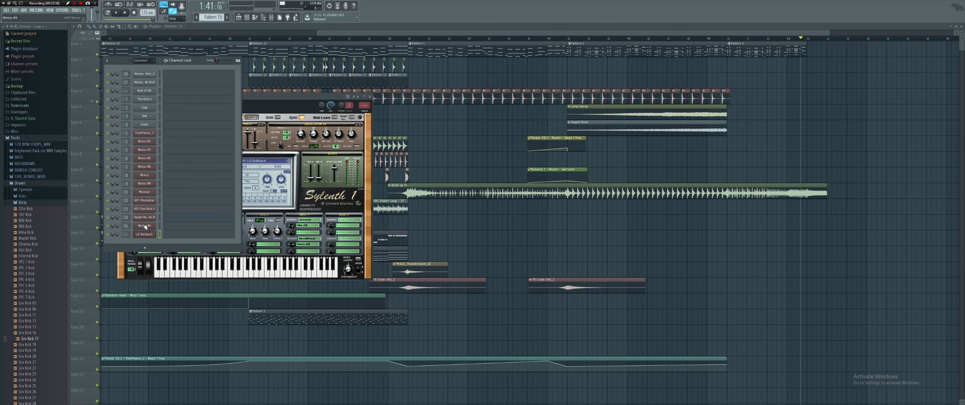
{"action": "right_click", "coordinate": [149, 235]}
{"action": "left_click", "coordinate": [210, 245]}
{"action": "key", "text": "space"}
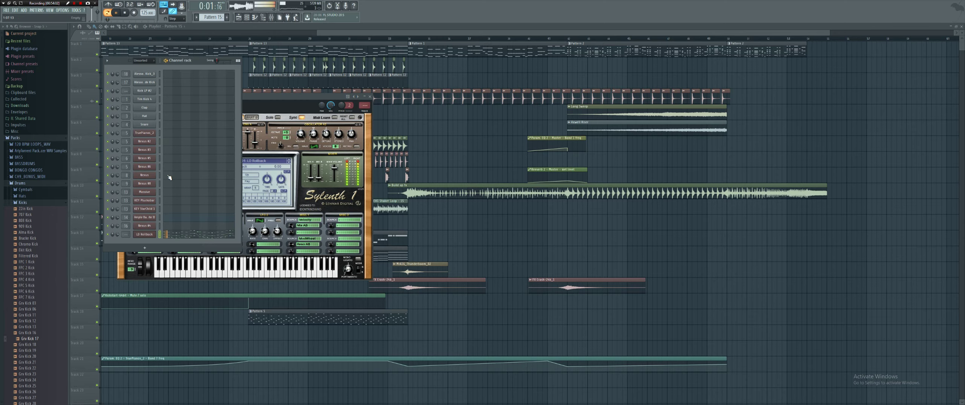
Route the LD RollBack channel to mixer track 27 and load Fruity Multiband Compressor in its slot 8.
{"action": "left_click", "coordinate": [367, 116]}
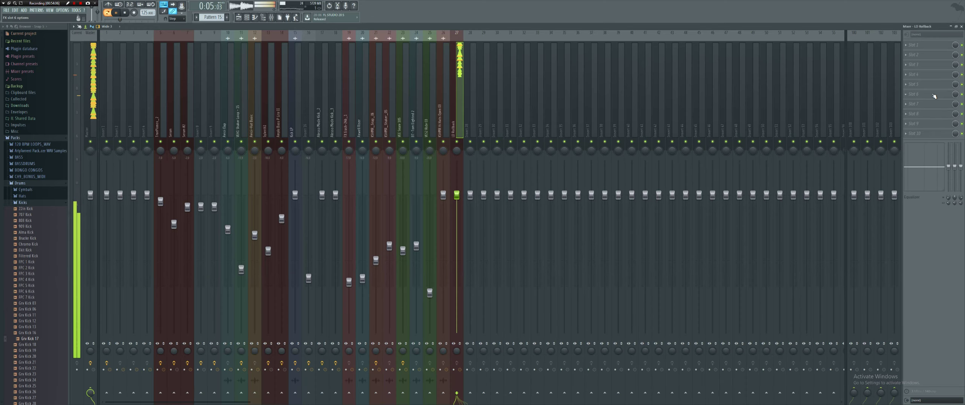
{"action": "key", "text": "space"}
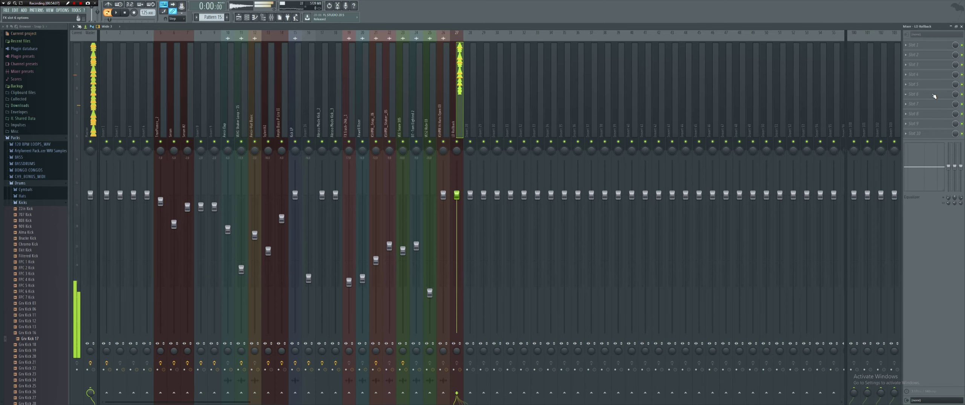
{"action": "left_click", "coordinate": [917, 117]}
{"action": "left_click", "coordinate": [829, 375]}
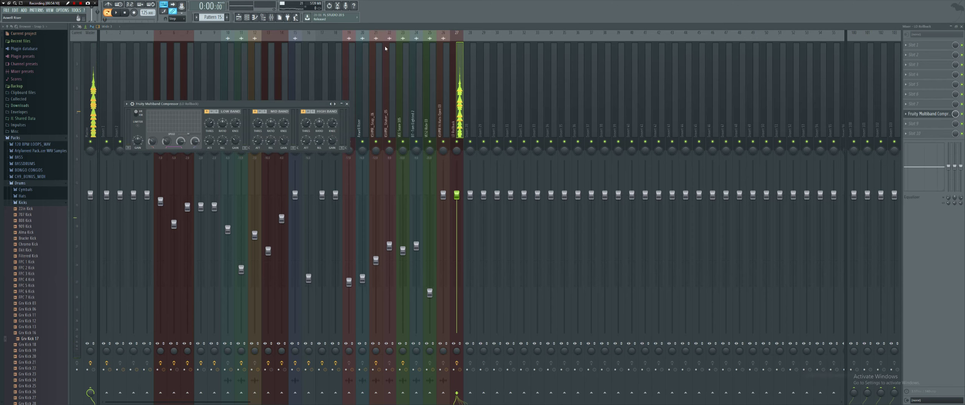
Load Fruity Limiter in slot 9 of the LD RollBack mixer track and play the pattern to hear the effect.
{"action": "left_click", "coordinate": [917, 123]}
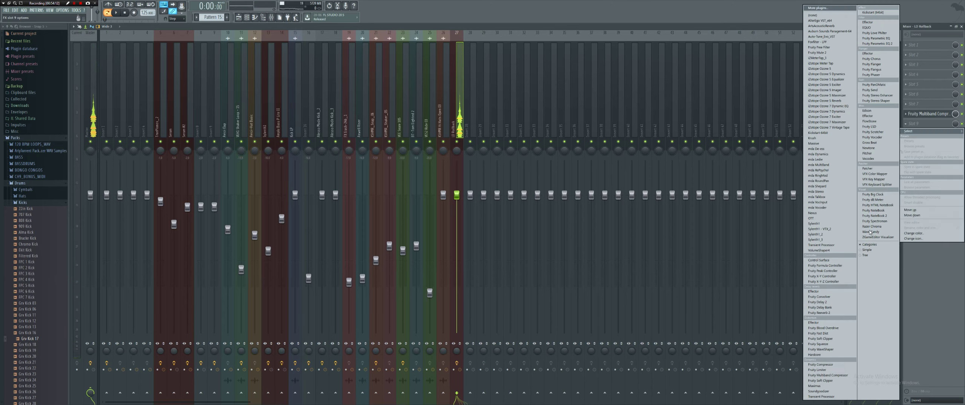
{"action": "left_click", "coordinate": [816, 370]}
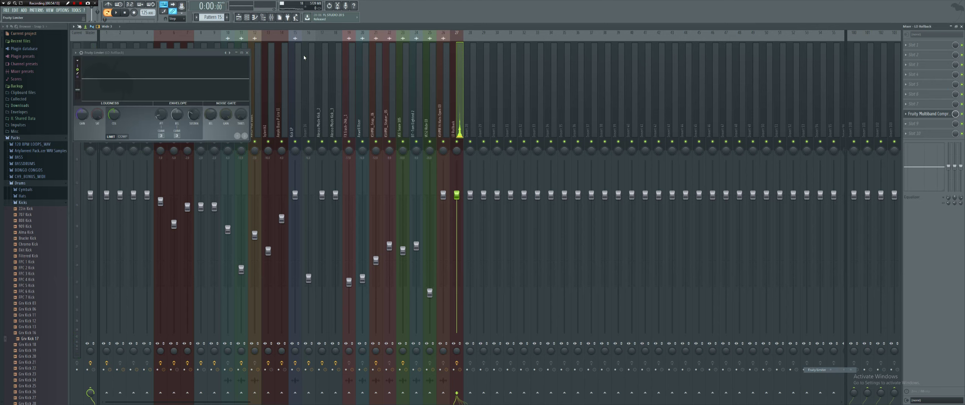
{"action": "left_click", "coordinate": [230, 53]}
{"action": "key", "text": "space"}
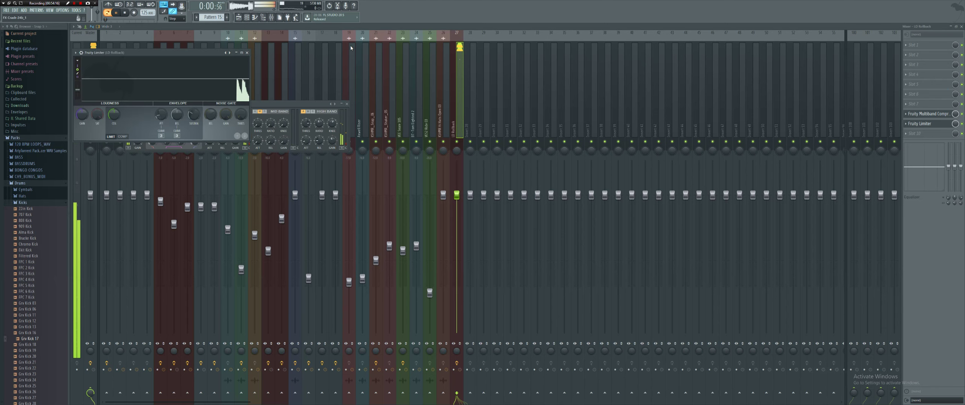
{"action": "key", "text": "space"}
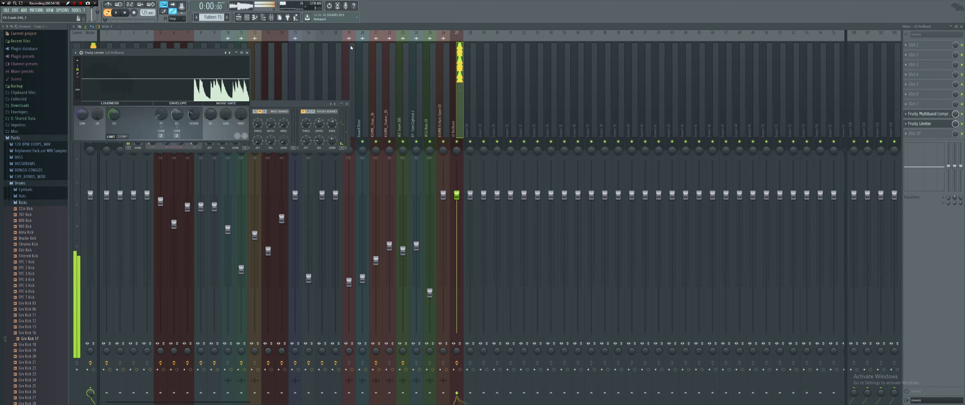
Load Fruity Parametric EQ 2 in slot 4 of the LD RollBack mixer track and cut the low frequencies with a steep low-end band.
{"action": "left_click", "coordinate": [924, 77]}
{"action": "left_click", "coordinate": [932, 100]}
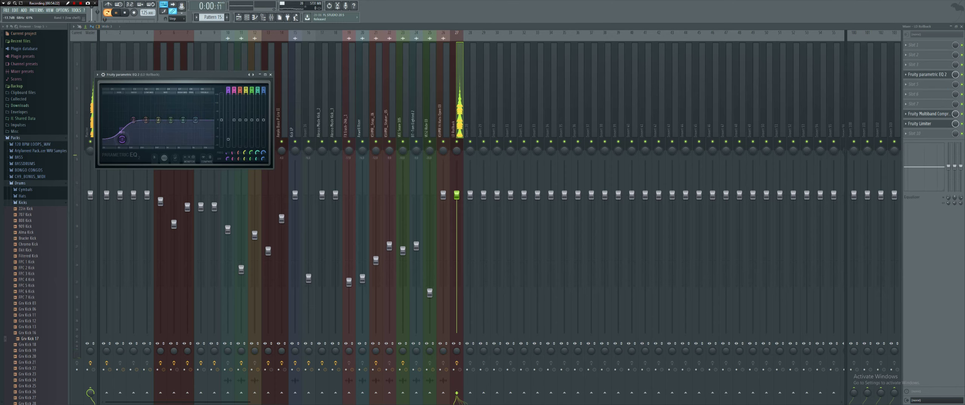
{"action": "left_click_drag", "start_coordinate": [121, 140], "coordinate": [128, 145]}
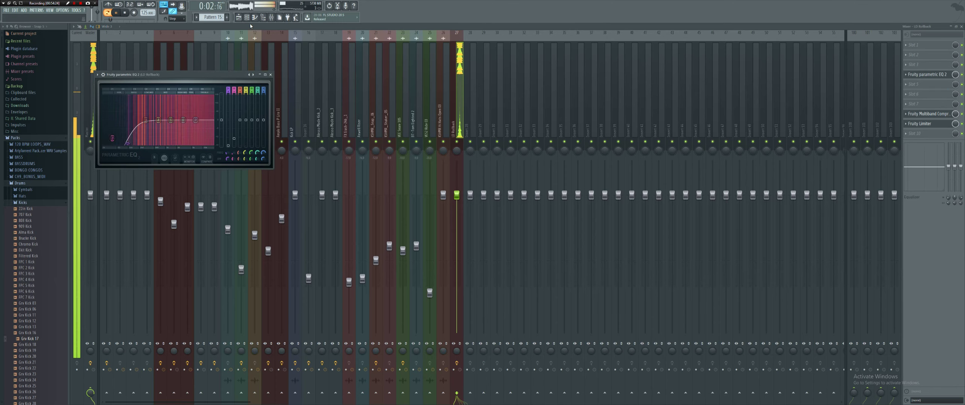
Return to the channel rack for Pattern 15 and add another Nexus instrument channel below LD RollBack.
{"action": "key", "text": "F6"}
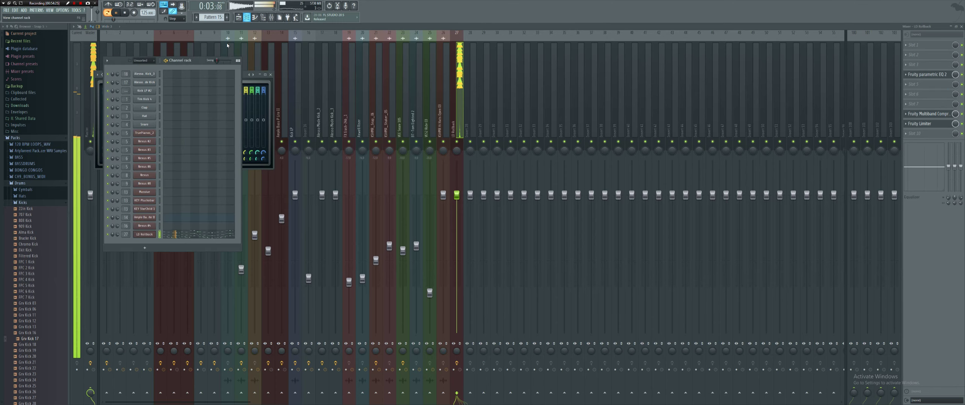
{"action": "right_click", "coordinate": [146, 236]}
{"action": "key", "text": "Escape"}
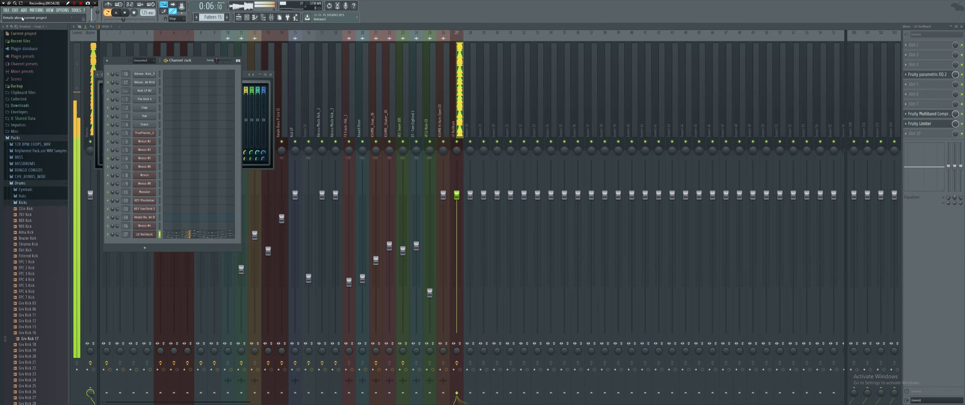
{"action": "left_click", "coordinate": [24, 10]}
{"action": "left_click", "coordinate": [50, 83]}
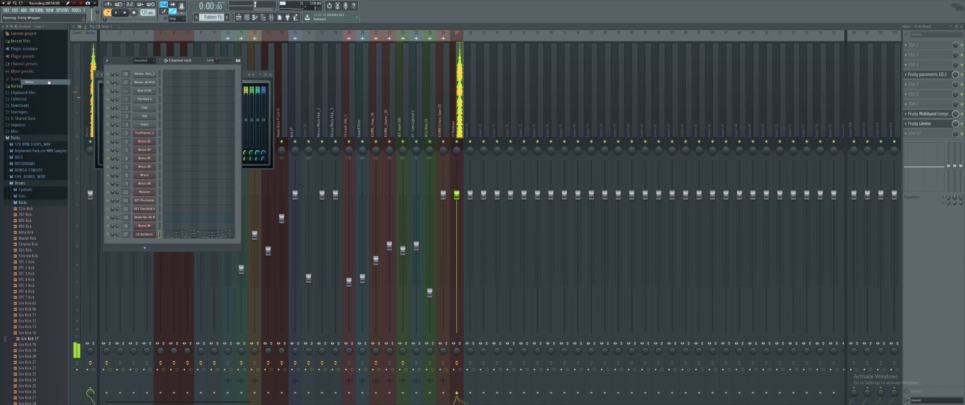
Route the new Nexus channel to the LD RollBack mixer track 27.
{"action": "left_click", "coordinate": [247, 17]}
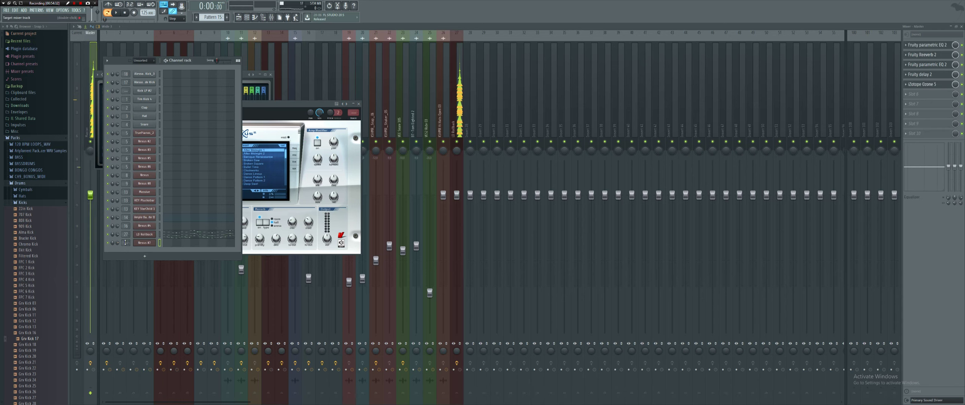
{"action": "left_click", "coordinate": [457, 113]}
{"action": "key", "text": "ctrl+l"}
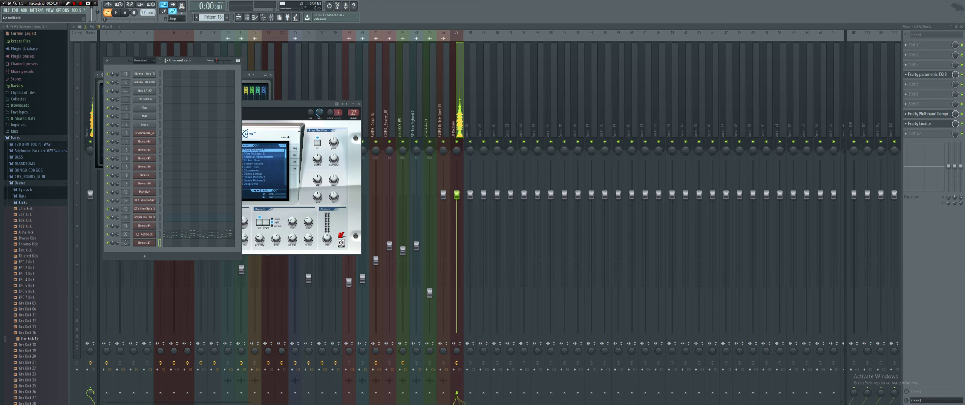
Paste the copied notes into the new Nexus channel and choose a different preset for it from the Nexus library.
{"action": "right_click", "coordinate": [151, 244]}
{"action": "left_click", "coordinate": [108, 238]}
{"action": "left_click", "coordinate": [144, 243]}
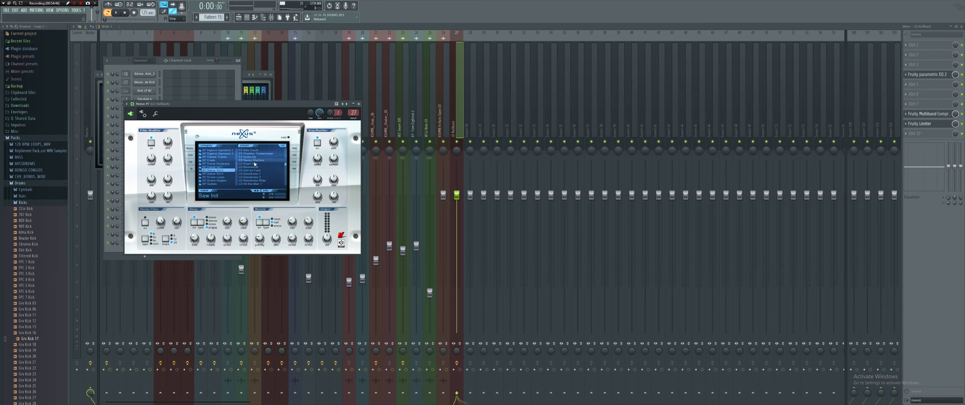
{"action": "left_click", "coordinate": [202, 63]}
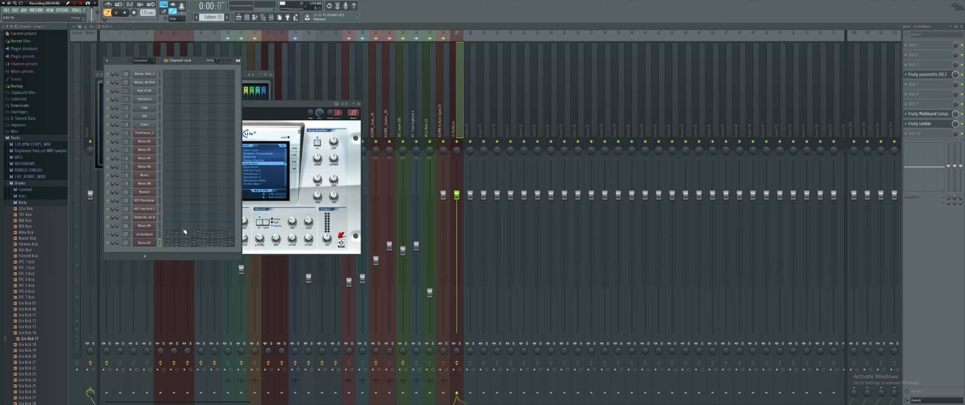
Transpose all notes of the new Nexus channel up one octave in the piano roll and return to the channel rack.
{"action": "key", "text": "space"}
{"action": "left_click", "coordinate": [178, 244]}
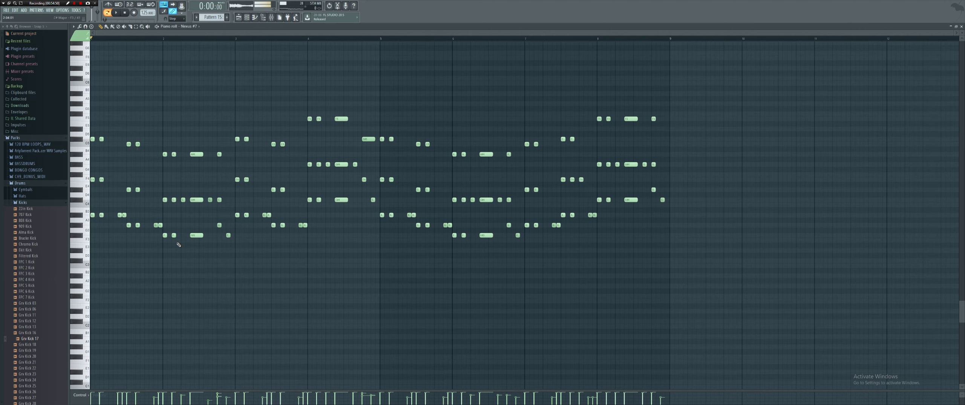
{"action": "key", "text": "F6"}
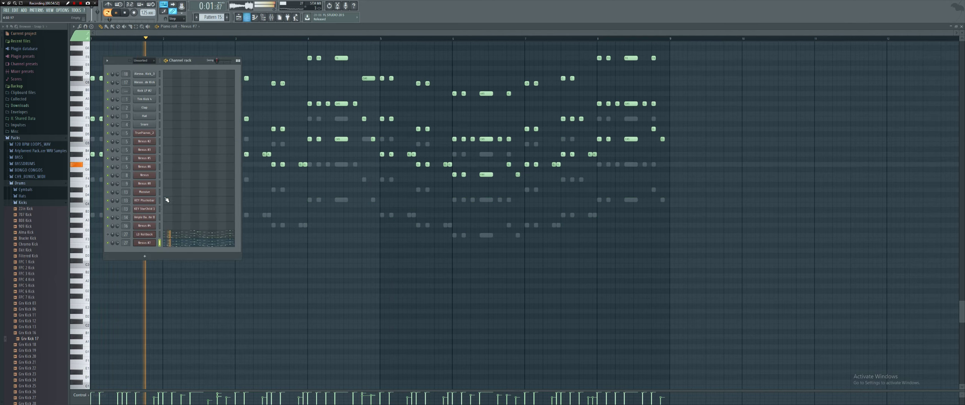
Adjust the reverb section of the Nexus channel using LD Angel One while the pattern plays, and return to the channel rack.
{"action": "left_click", "coordinate": [142, 243]}
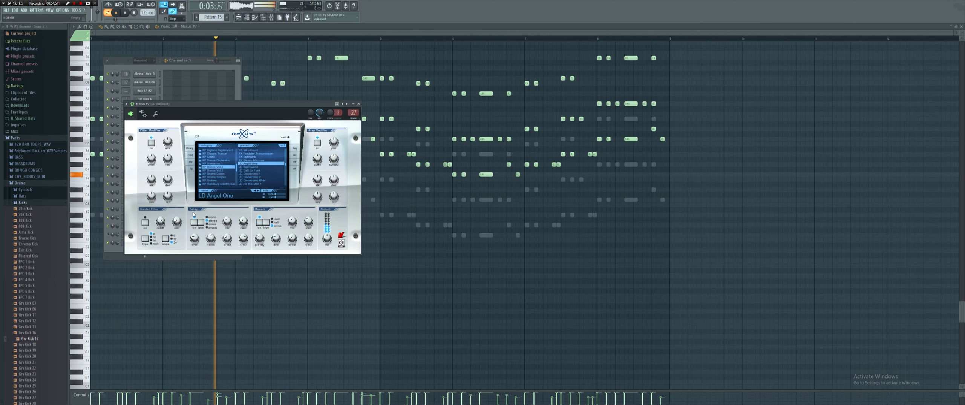
{"action": "left_click", "coordinate": [263, 225]}
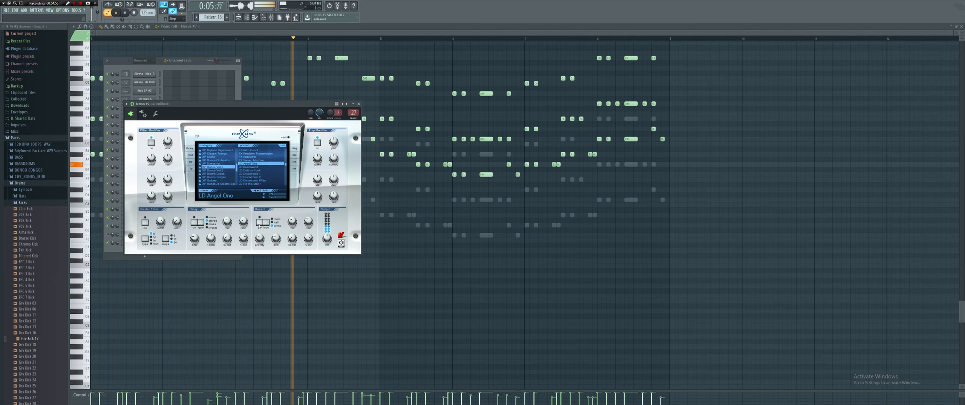
{"action": "left_click", "coordinate": [198, 62]}
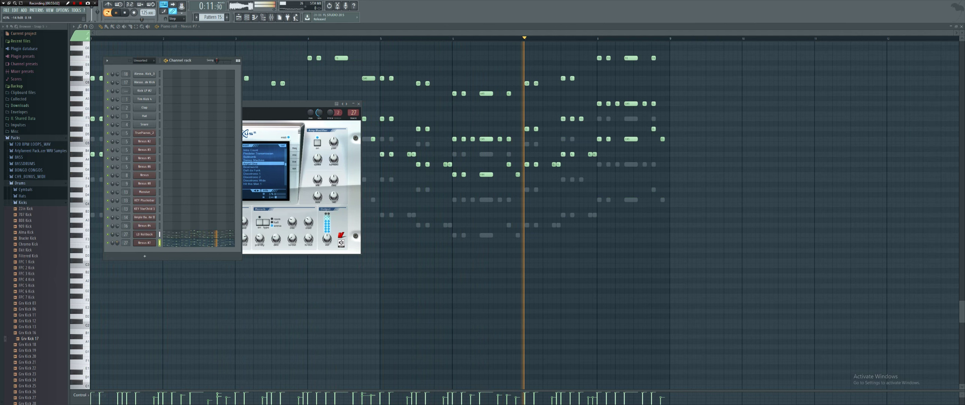
Clone the LD Angel One Nexus channel and paste the copied notes into the clone.
{"action": "right_click", "coordinate": [161, 244]}
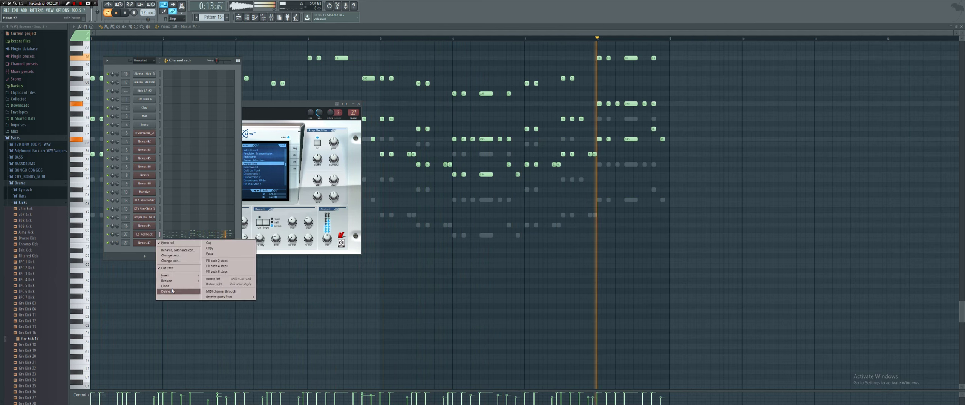
{"action": "left_click", "coordinate": [177, 286]}
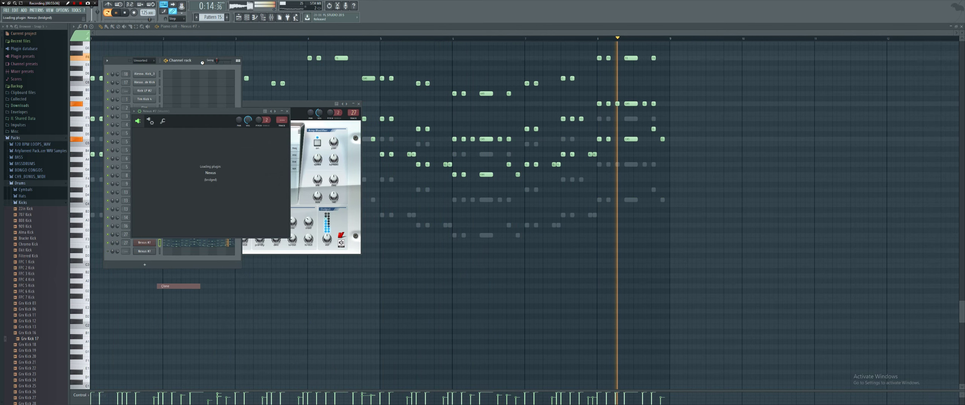
{"action": "left_click", "coordinate": [150, 252]}
{"action": "right_click", "coordinate": [151, 254]}
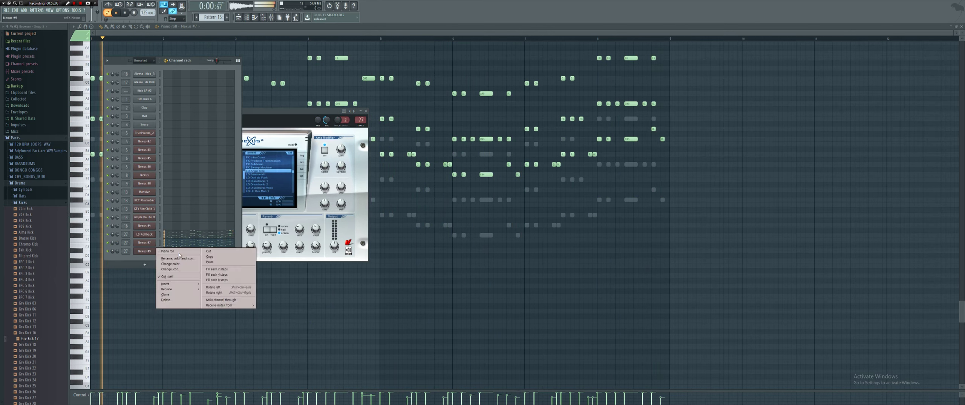
{"action": "left_click", "coordinate": [226, 261]}
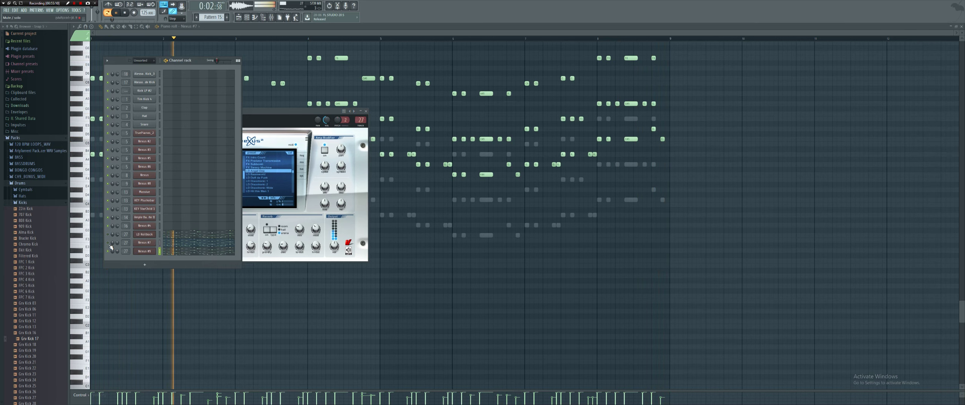
Load the Cello Section 1 preset in the cloned Nexus channel and adjust its amp modifier.
{"action": "left_click", "coordinate": [146, 252]}
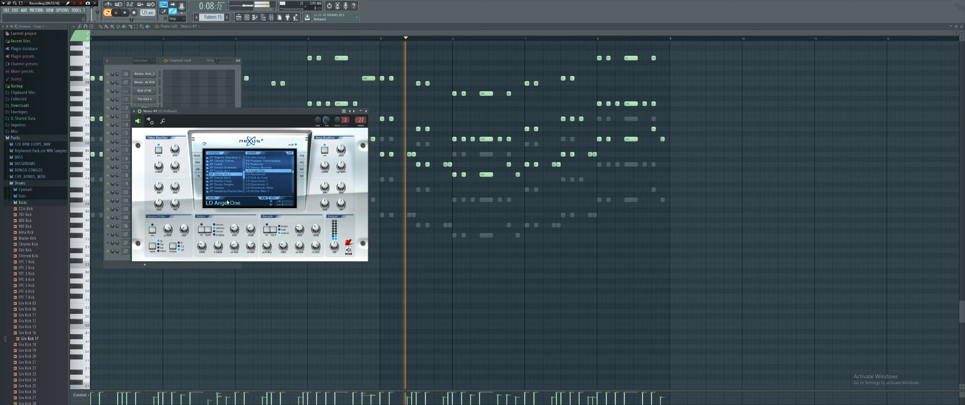
{"action": "left_click", "coordinate": [225, 168]}
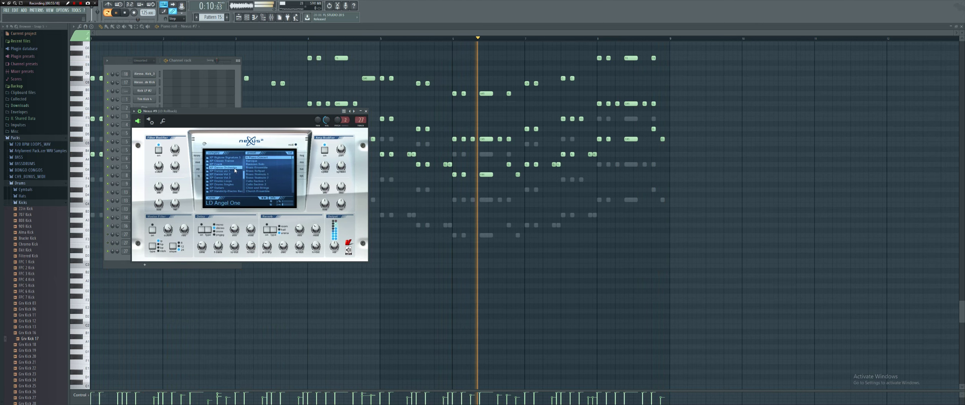
{"action": "left_click", "coordinate": [261, 181]}
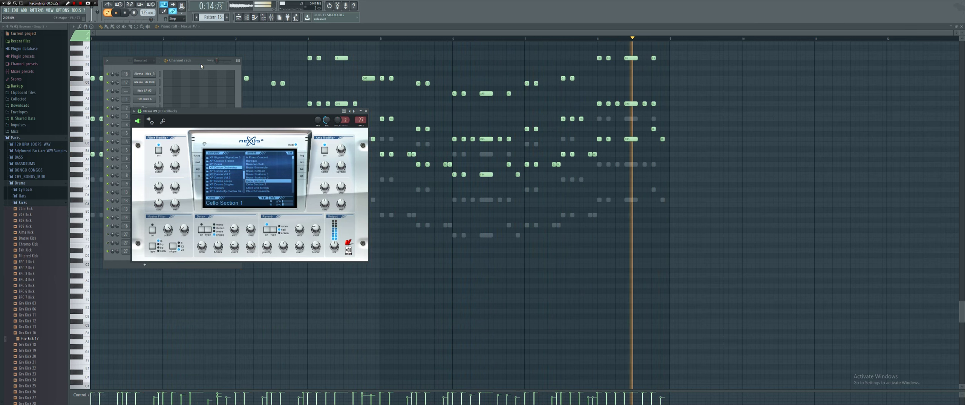
{"action": "left_click", "coordinate": [115, 234]}
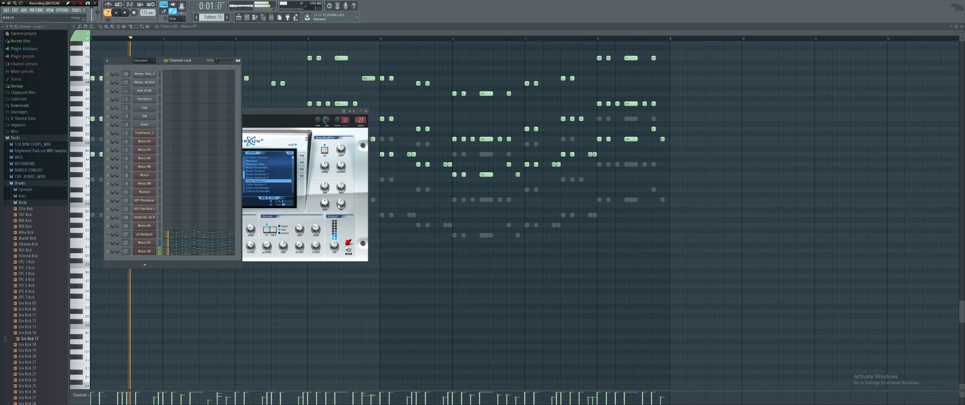
{"action": "left_click_drag", "start_coordinate": [329, 207], "coordinate": [324, 212]}
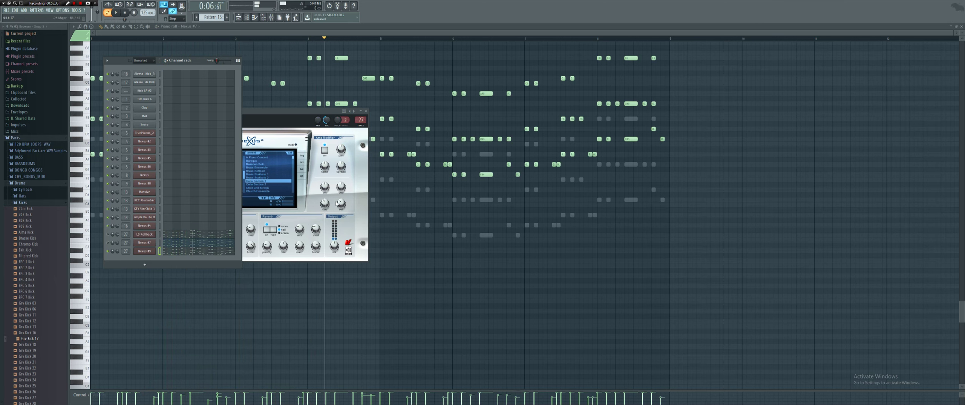
Transpose all notes of the Cello Section 1 channel up one octave in the piano roll and return to the channel rack.
{"action": "left_click", "coordinate": [207, 254]}
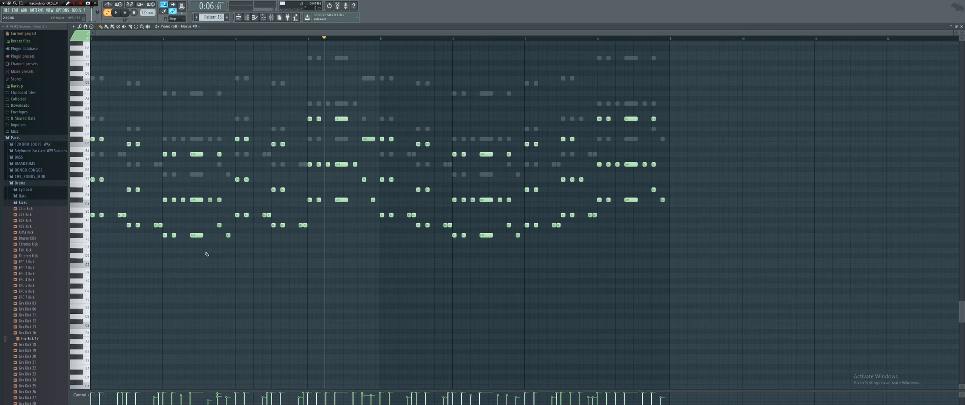
{"action": "key", "text": "space"}
{"action": "key", "text": "F6"}
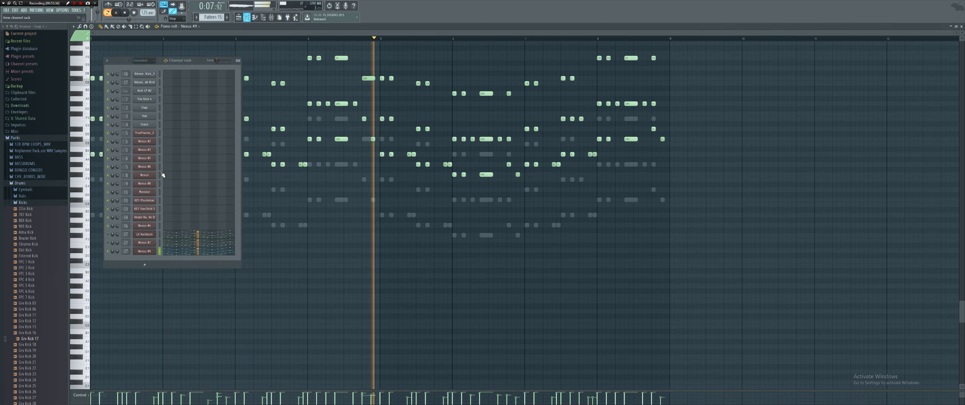
Check the Cello Section 1 channel's Nexus preset list during playback and stop the pattern.
{"action": "left_click", "coordinate": [144, 163]}
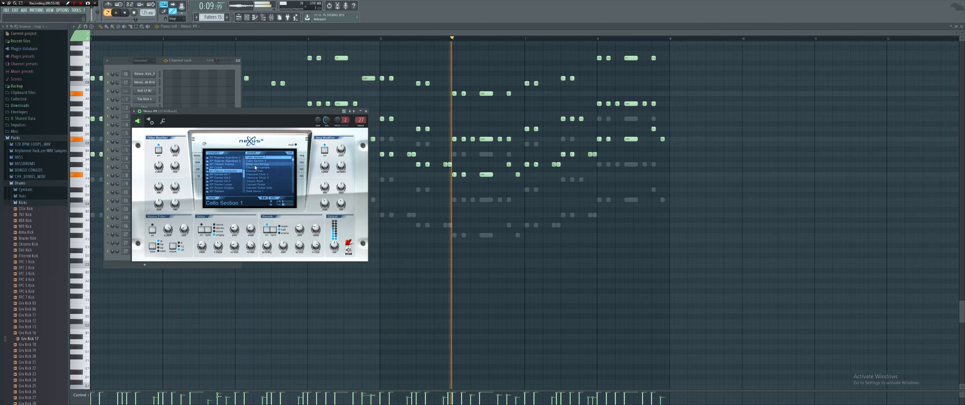
{"action": "left_click", "coordinate": [108, 236]}
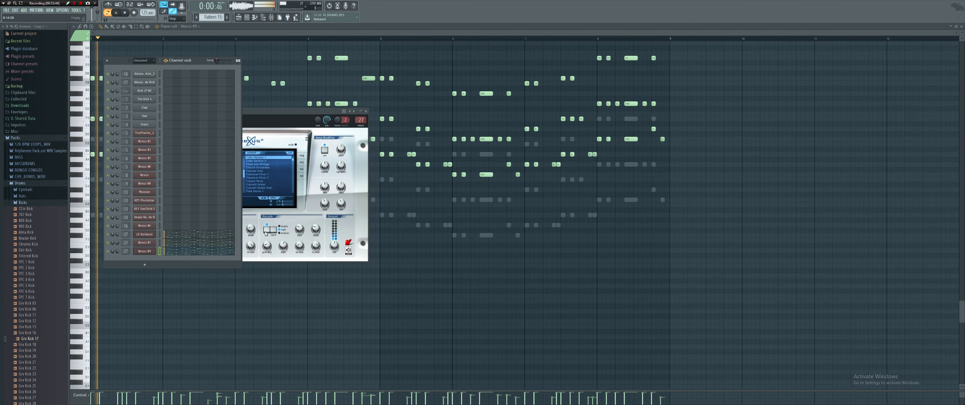
{"action": "left_click", "coordinate": [277, 115]}
{"action": "key", "text": "space"}
{"action": "left_click", "coordinate": [197, 62]}
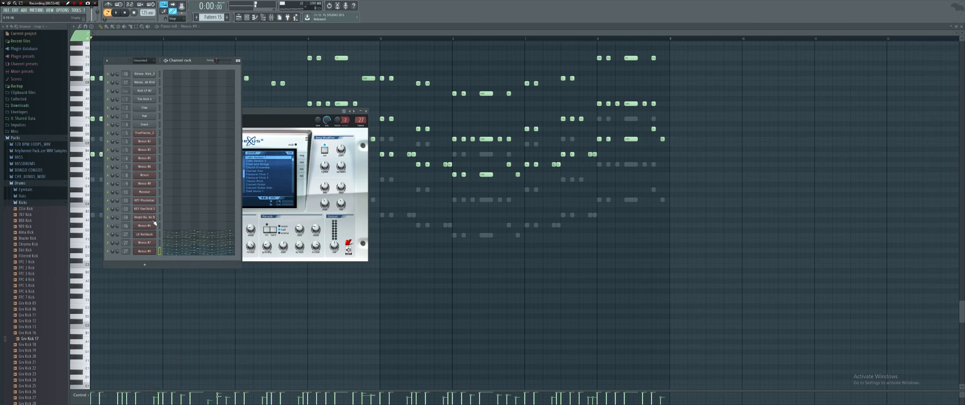
Clone the Cello Section 1 channel, paste the notes into the clone and load the Cello Section 2 preset.
{"action": "right_click", "coordinate": [149, 251]}
{"action": "left_click", "coordinate": [177, 294]}
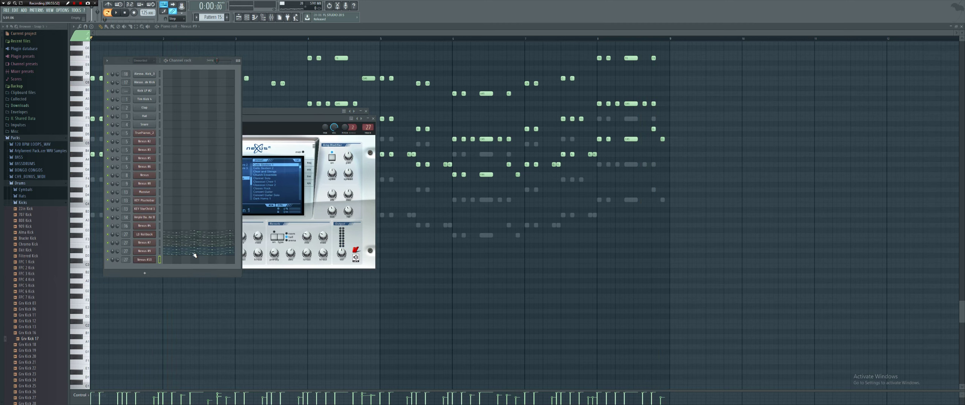
{"action": "right_click", "coordinate": [150, 261]}
{"action": "left_click", "coordinate": [120, 248]}
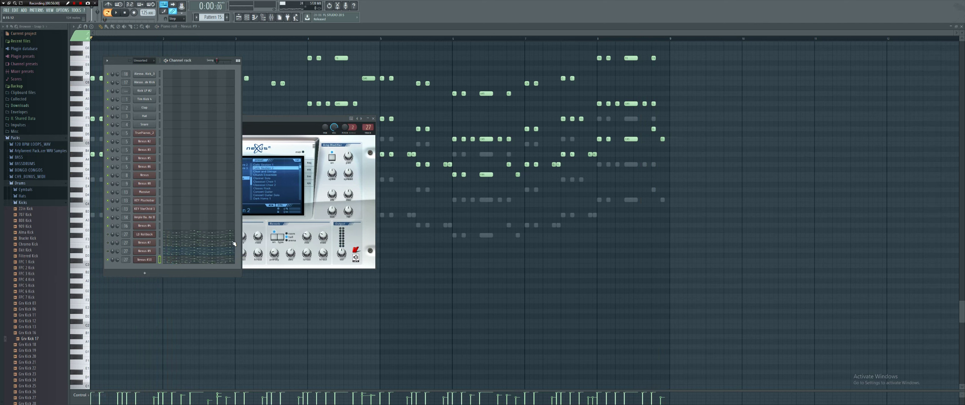
Start playback, transpose all notes of the Cello Section 2 channel up one octave and return to the channel rack.
{"action": "key", "text": "space"}
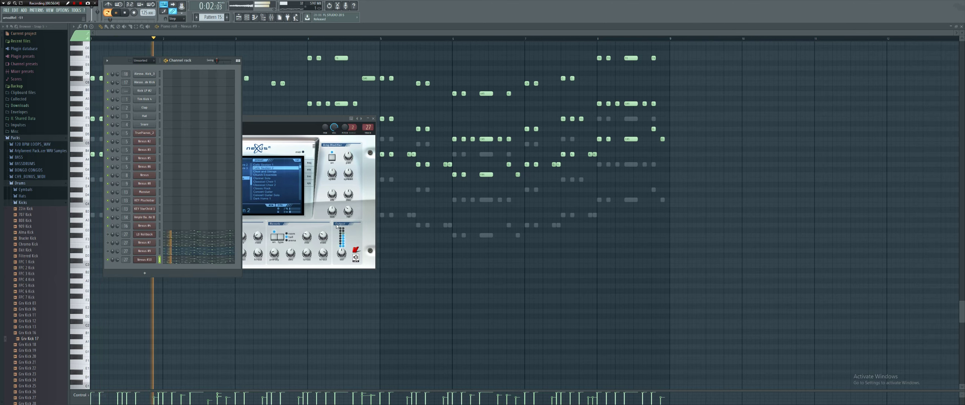
{"action": "left_click", "coordinate": [222, 261]}
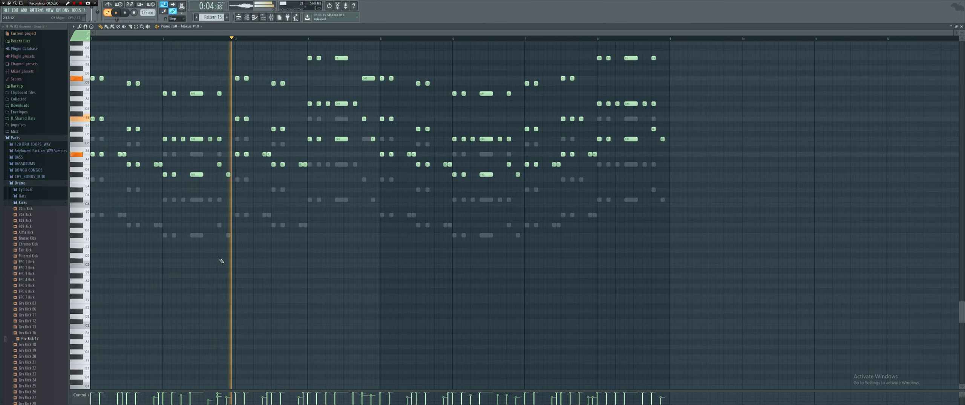
{"action": "key", "text": "F6"}
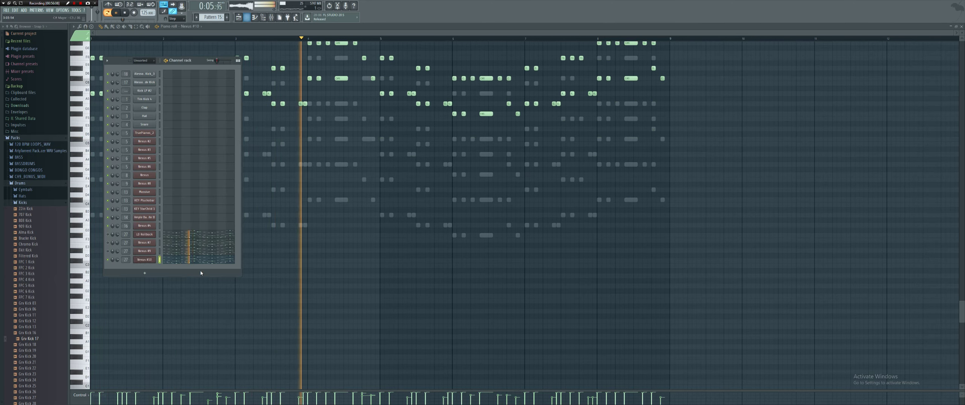
Lower the amp modifier sustain of the Cello Section 2 channel to -30.
{"action": "left_click", "coordinate": [169, 256]}
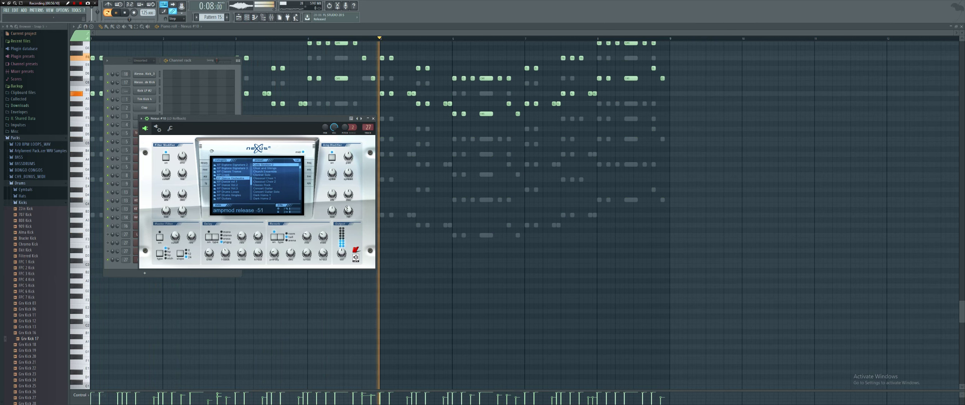
{"action": "left_click_drag", "start_coordinate": [332, 211], "coordinate": [332, 232]}
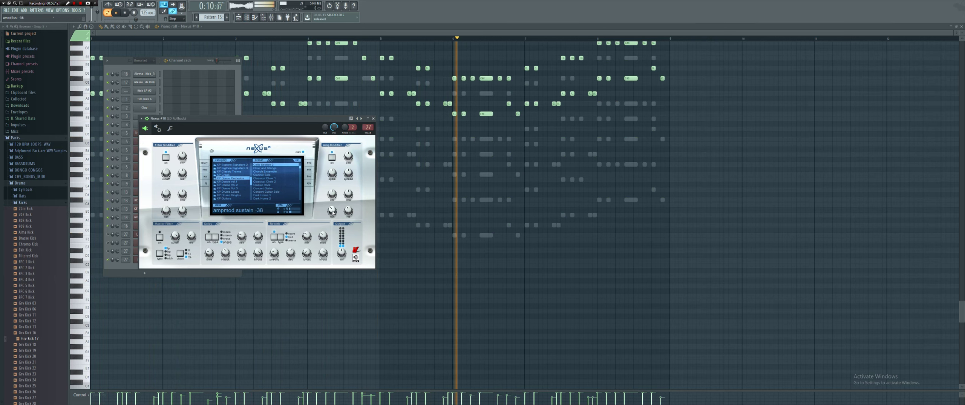
{"action": "left_click", "coordinate": [112, 255]}
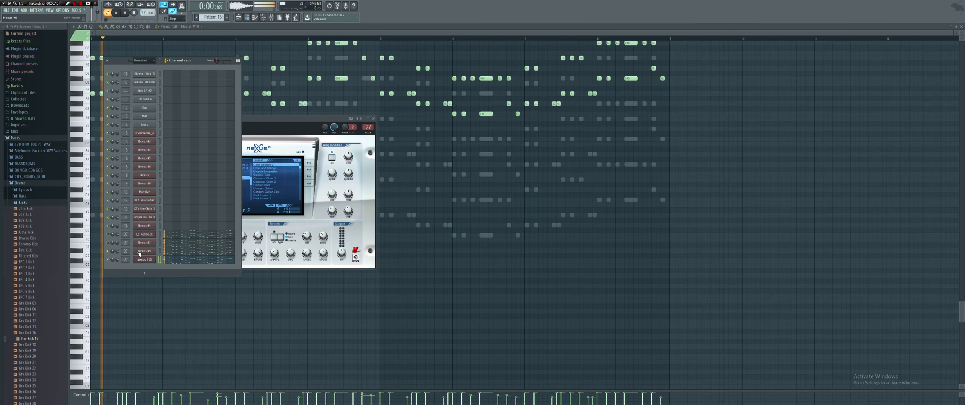
Clone the Cello Section 2 channel and copy its notes into the clone.
{"action": "right_click", "coordinate": [150, 260]}
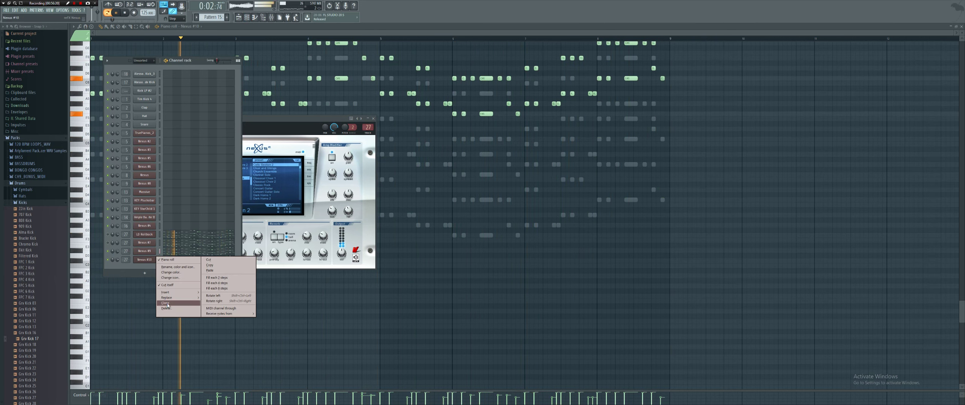
{"action": "left_click", "coordinate": [170, 303]}
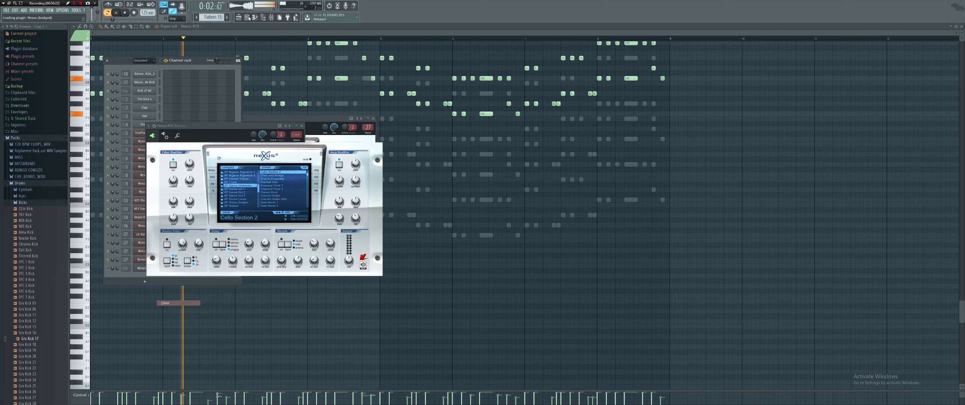
{"action": "left_click", "coordinate": [196, 123]}
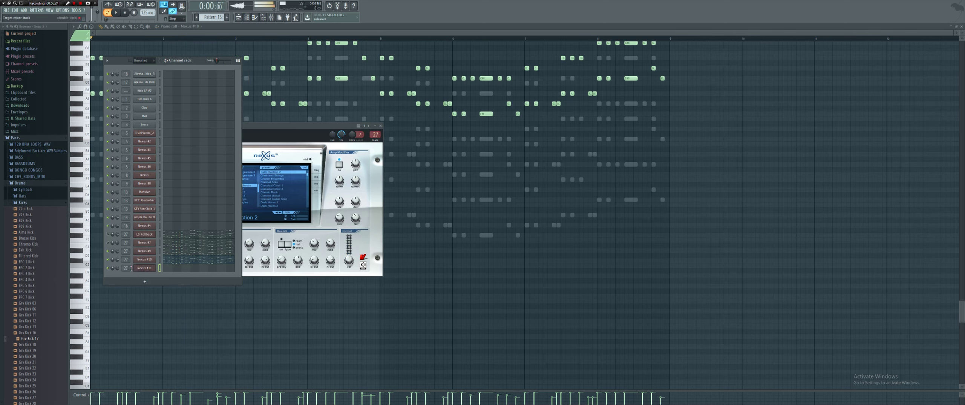
{"action": "right_click", "coordinate": [155, 268]}
{"action": "right_click", "coordinate": [143, 259]}
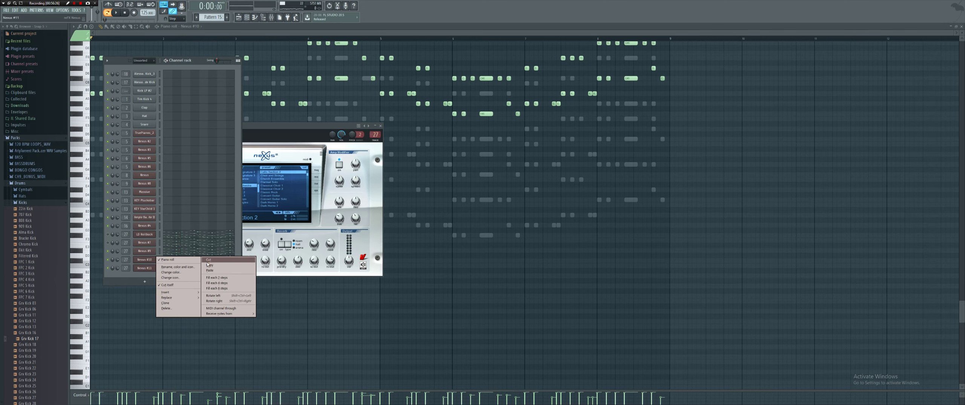
{"action": "left_click", "coordinate": [210, 266]}
{"action": "right_click", "coordinate": [153, 268]}
{"action": "left_click", "coordinate": [209, 279]}
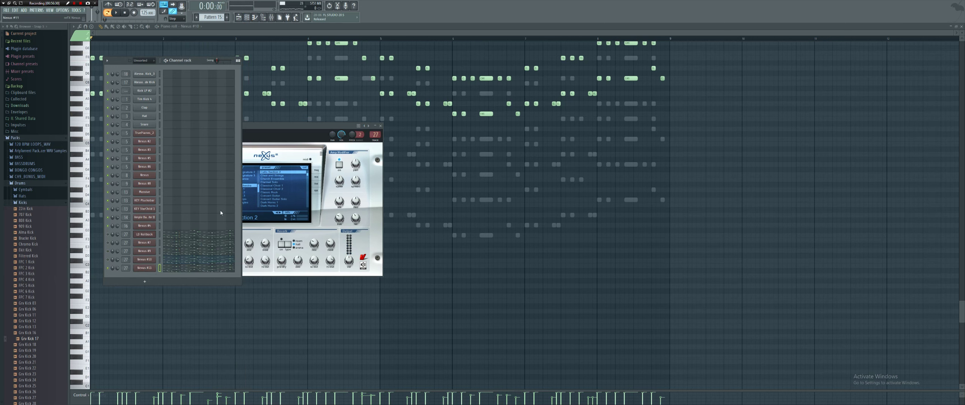
Choose a different orchestral preset for the newest Nexus clone and adjust its amp modifier during playback.
{"action": "left_click", "coordinate": [256, 199]}
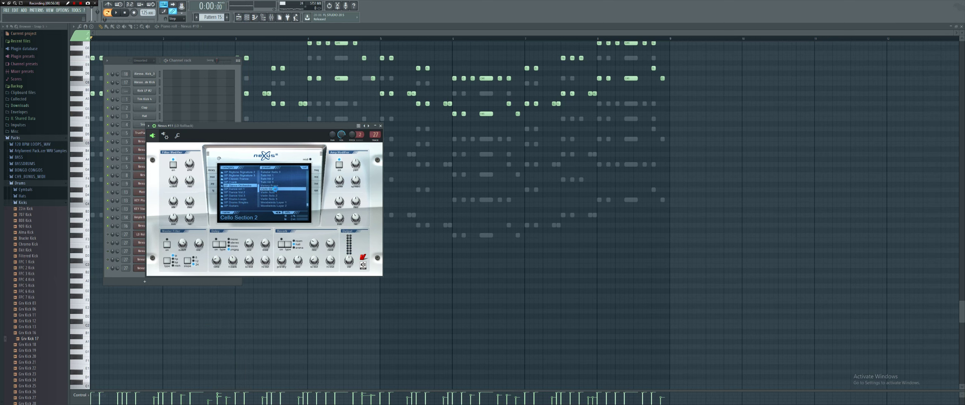
{"action": "left_click", "coordinate": [167, 62]}
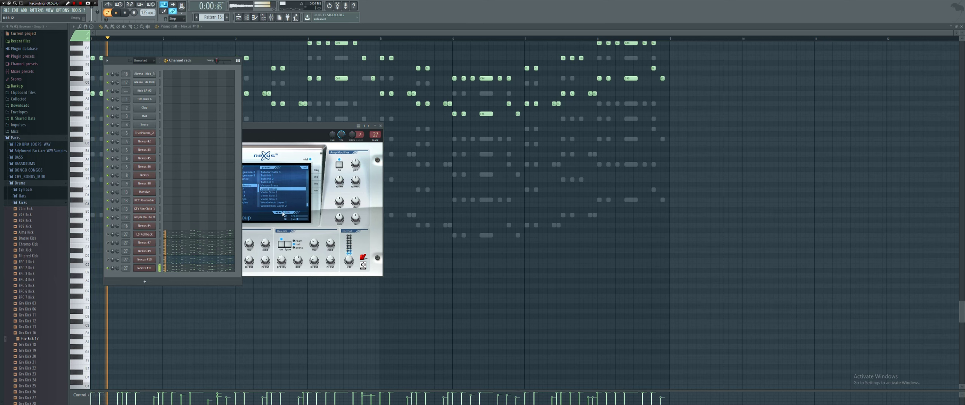
{"action": "left_click", "coordinate": [339, 219]}
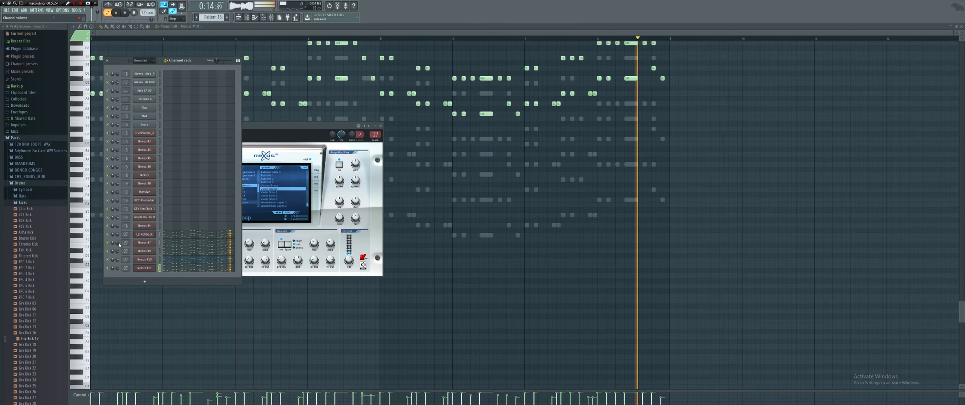
Load Kickstart into slot 6 of the LO Rollback mixer track, lower its mix and pick the first ducking curve.
{"action": "left_click", "coordinate": [271, 17]}
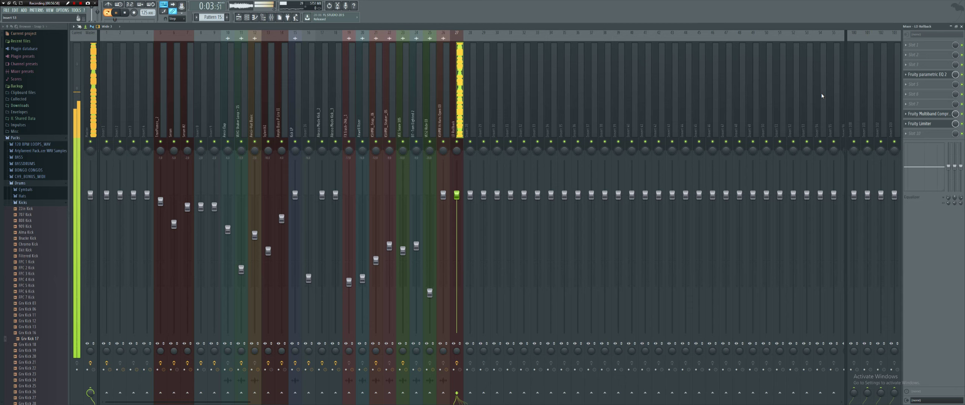
{"action": "left_click", "coordinate": [919, 102]}
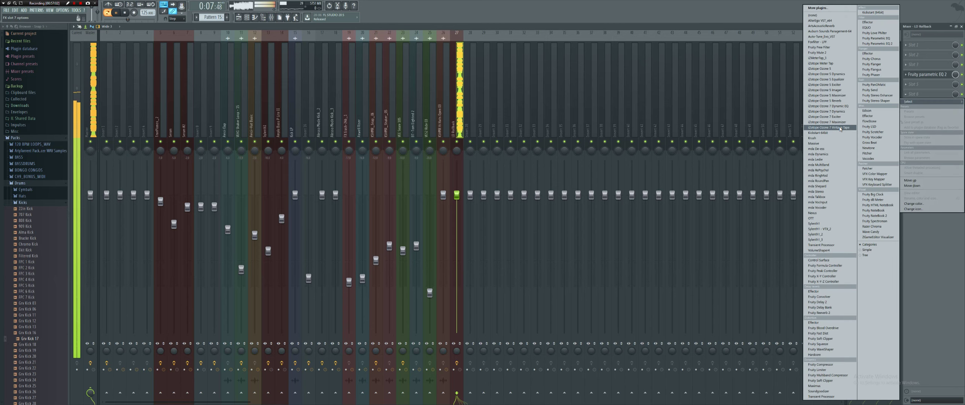
{"action": "left_click", "coordinate": [824, 132]}
{"action": "left_click", "coordinate": [192, 162]}
{"action": "left_click_drag", "start_coordinate": [145, 150], "coordinate": [145, 156]}
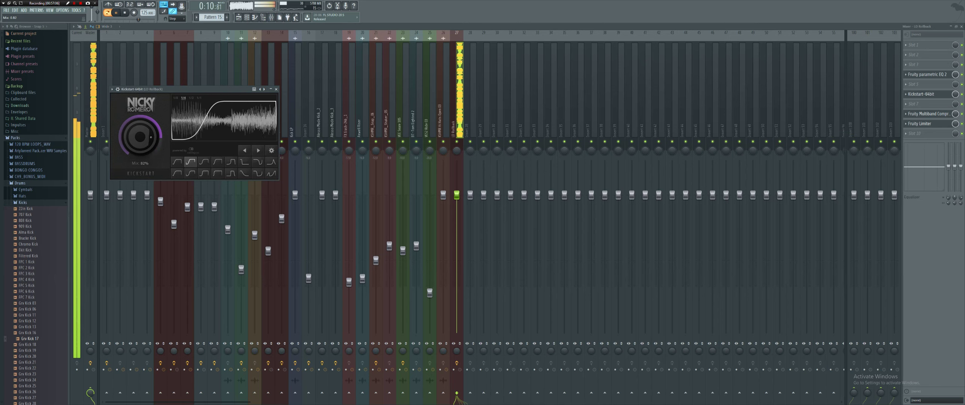
{"action": "left_click", "coordinate": [175, 162]}
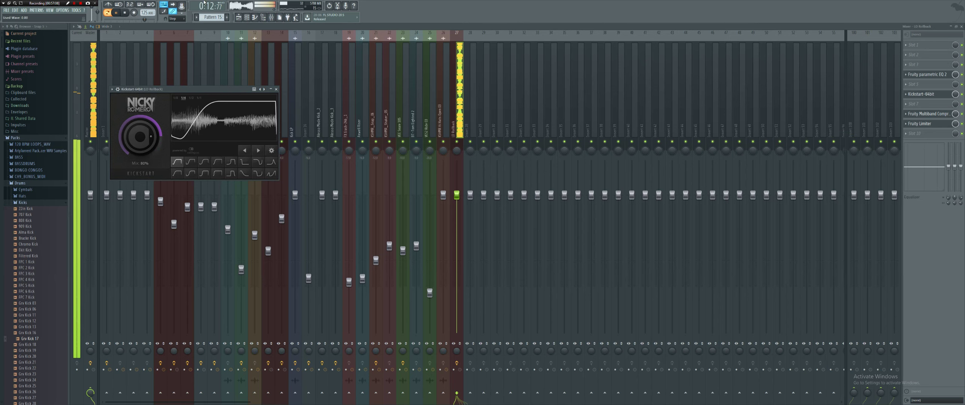
Transpose all notes of the LO Rollback channel up one octave and lower its channel volume slightly.
{"action": "left_click", "coordinate": [247, 19]}
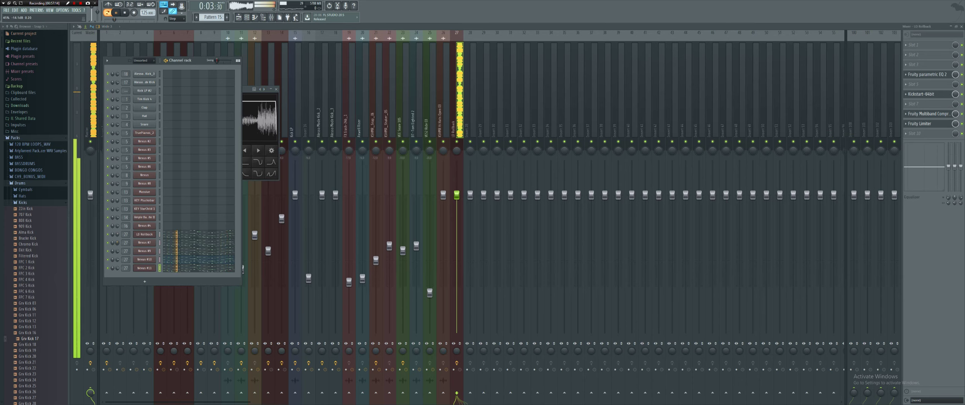
{"action": "left_click", "coordinate": [177, 242]}
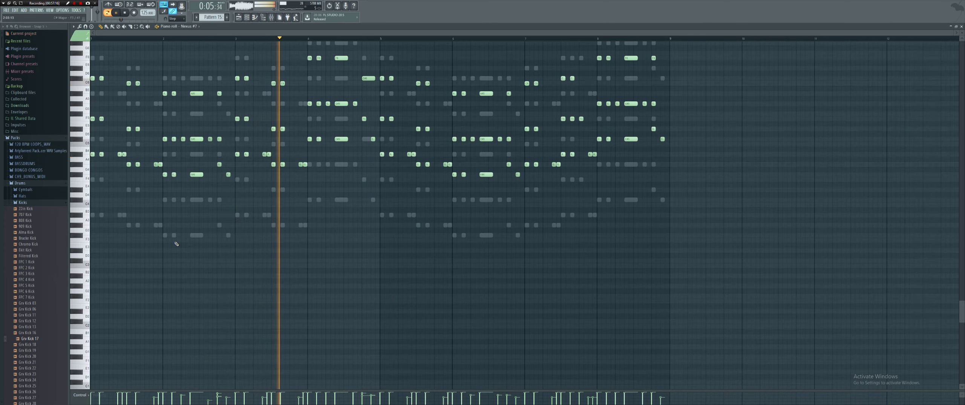
{"action": "key", "text": "F6"}
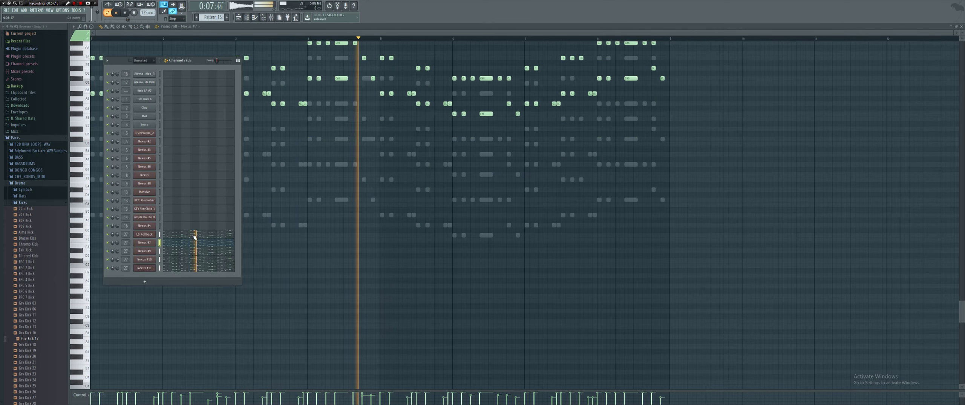
{"action": "left_click", "coordinate": [194, 236]}
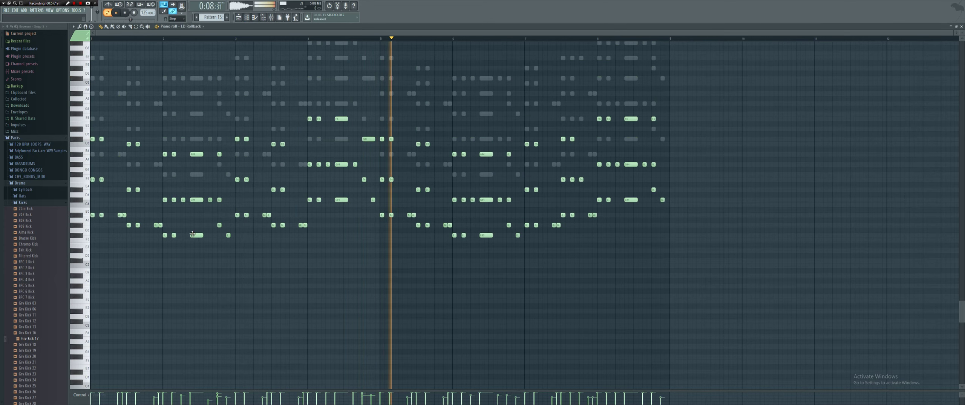
{"action": "left_click", "coordinate": [253, 17]}
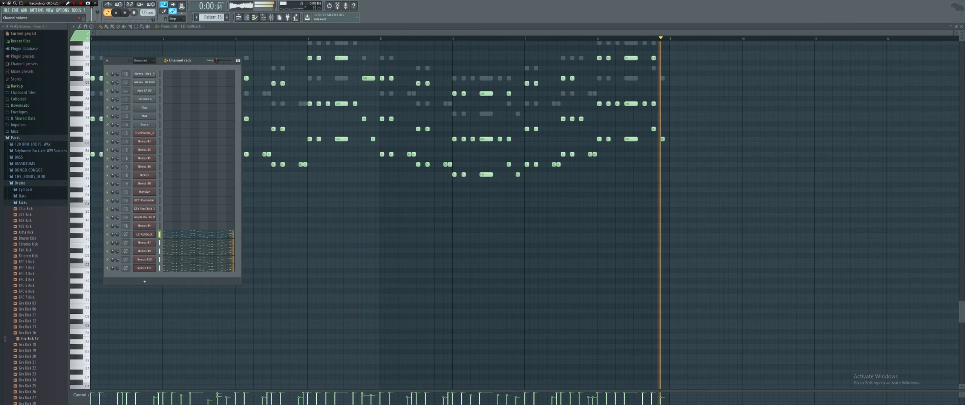
{"action": "left_click_drag", "start_coordinate": [117, 235], "coordinate": [117, 238]}
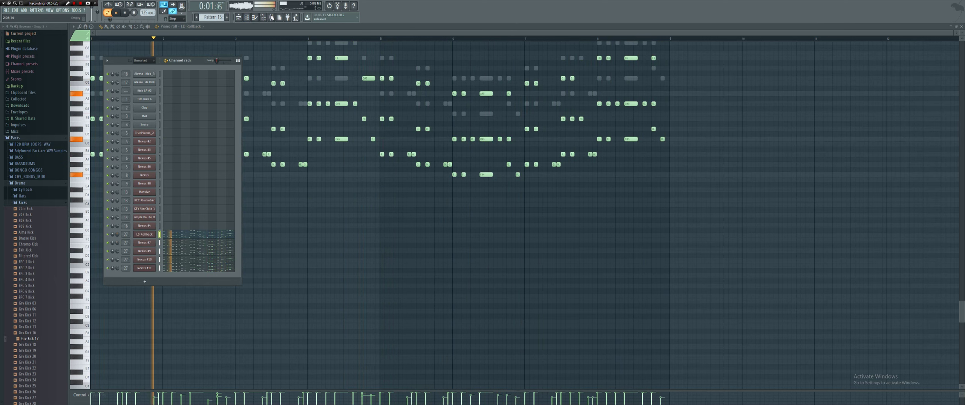
Reshape the high end in the LO Rollback track's slot 4 Fruity Parametric EQ 2, rolling off the top frequencies, and stop playback.
{"action": "left_click", "coordinate": [272, 20]}
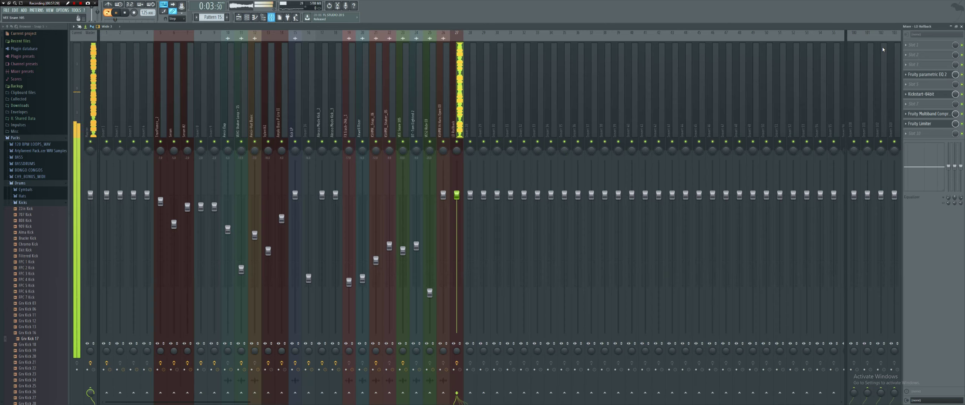
{"action": "left_click", "coordinate": [939, 76]}
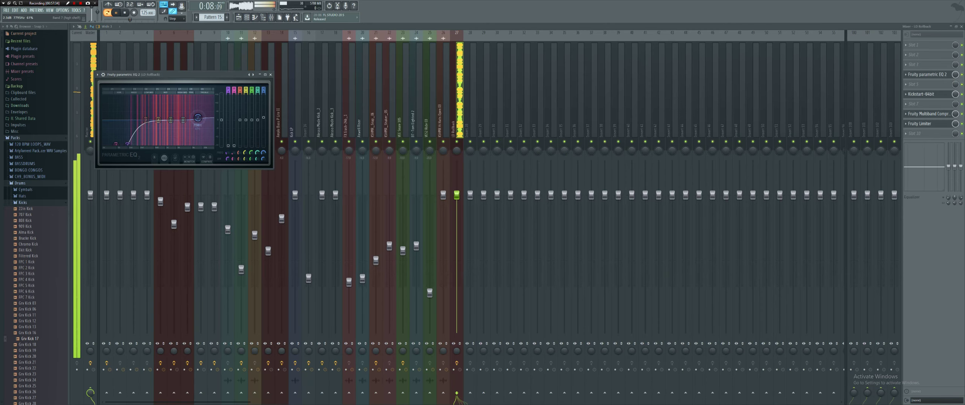
{"action": "left_click_drag", "start_coordinate": [201, 107], "coordinate": [208, 113]}
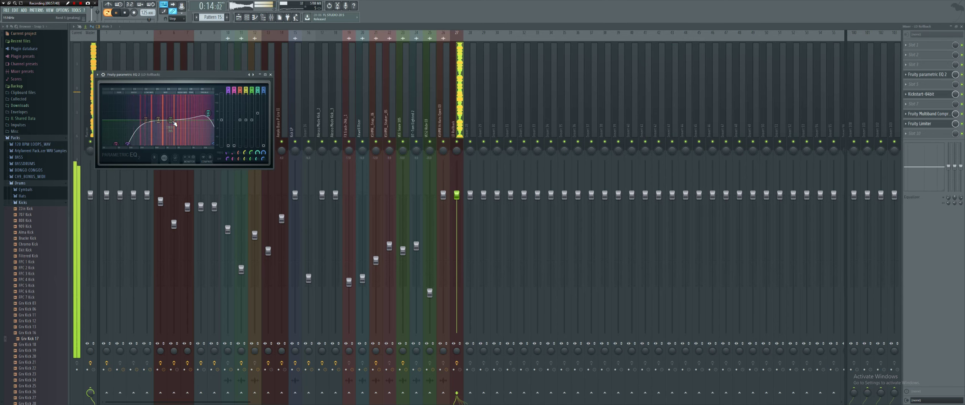
{"action": "key", "text": "space"}
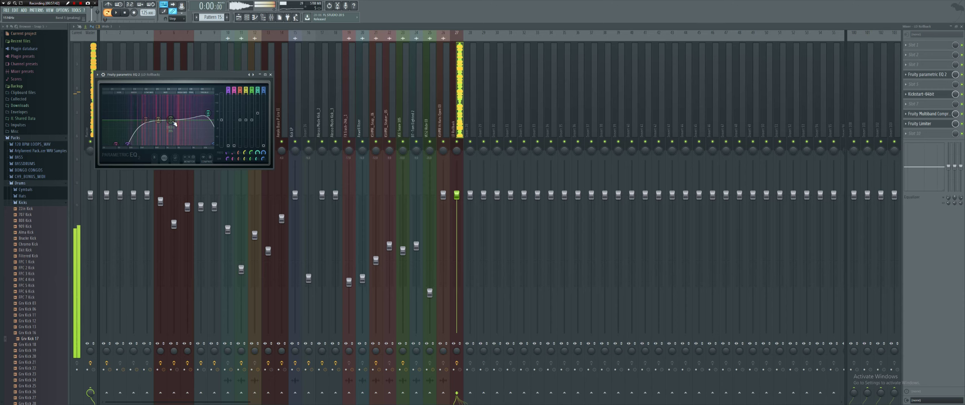
Add a second Fruity Parametric EQ 2 in slot 2 and sweep its low-pass band down into the mids during playback.
{"action": "left_click", "coordinate": [921, 56]}
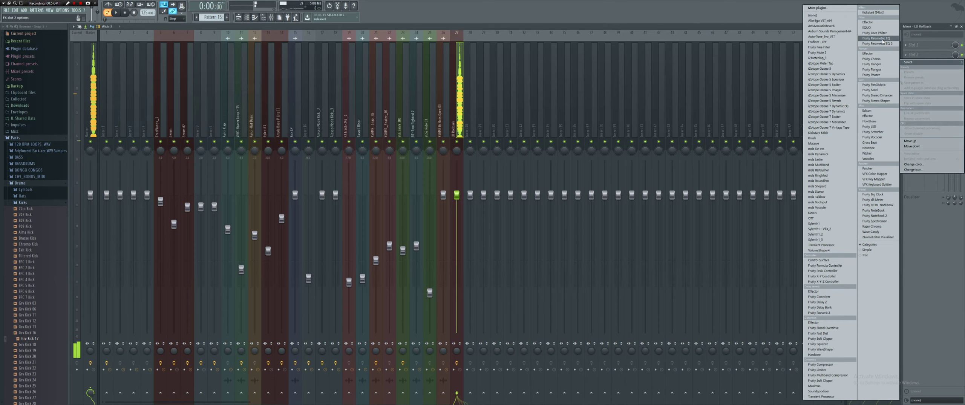
{"action": "left_click", "coordinate": [877, 43]}
{"action": "left_click", "coordinate": [83, 59]}
{"action": "mouse_move", "coordinate": [98, 65]}
{"action": "left_click", "coordinate": [170, 82]}
{"action": "key", "text": "space"}
{"action": "left_click_drag", "start_coordinate": [199, 106], "coordinate": [134, 105]}
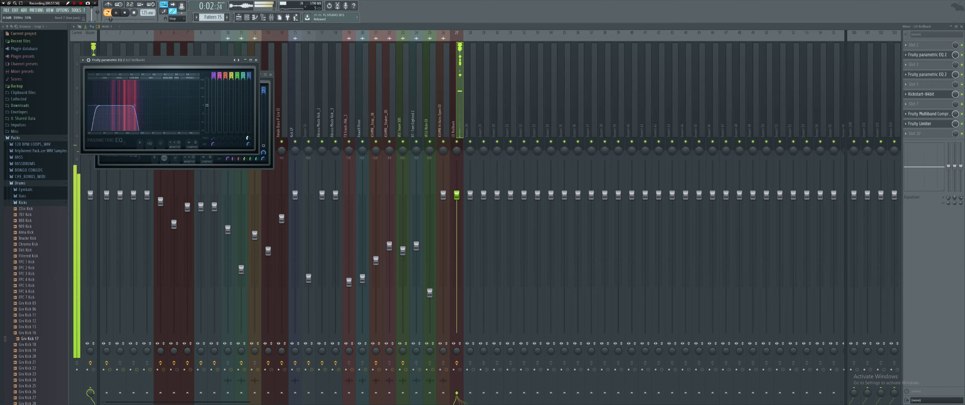
Place two Pattern 15 clips in the playlist's second track, beneath the last two Pattern 2 clips.
{"action": "left_click", "coordinate": [243, 18]}
{"action": "left_click", "coordinate": [570, 68]}
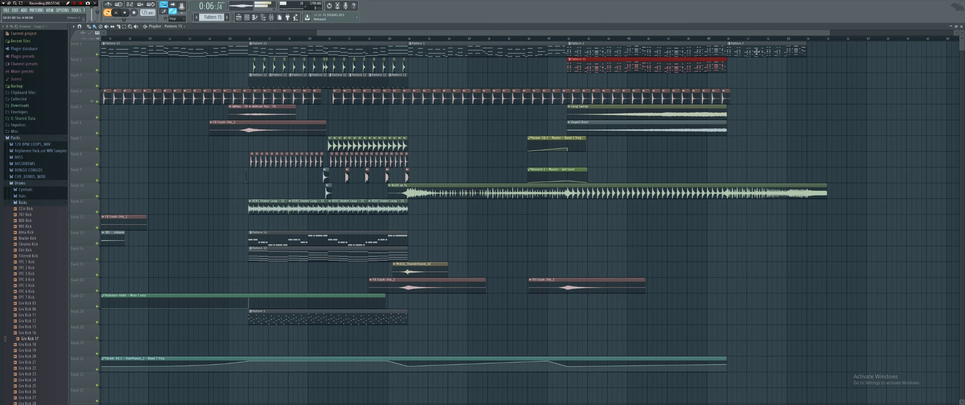
{"action": "left_click", "coordinate": [734, 66]}
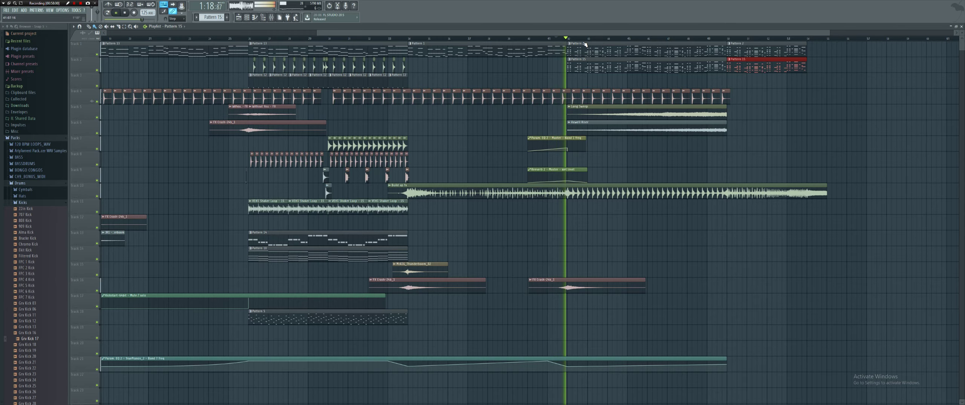
Select the playlist range from just before the first Pattern 15 clip to the last one's end and lower the LO Rollback mixer fader slightly.
{"action": "scroll", "coordinate": [437, 39], "scroll_direction": "up", "scroll_amount": 3}
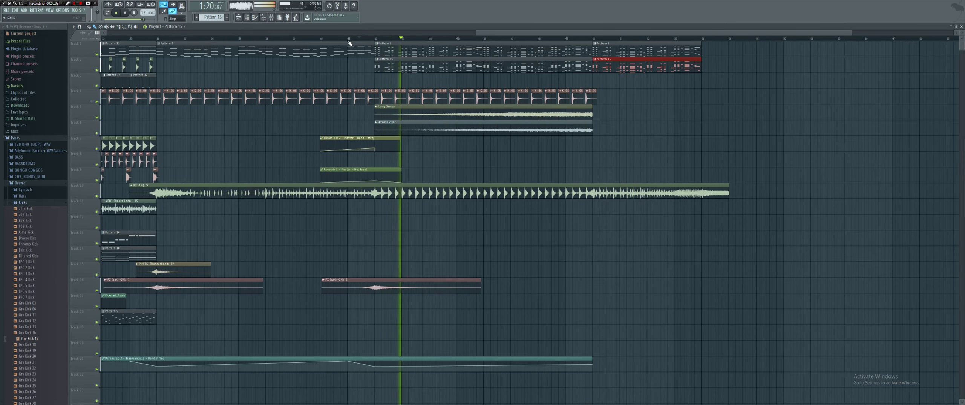
{"action": "left_click_drag", "start_coordinate": [347, 38], "coordinate": [483, 38]}
{"action": "left_click_drag", "start_coordinate": [714, 71], "coordinate": [702, 72]}
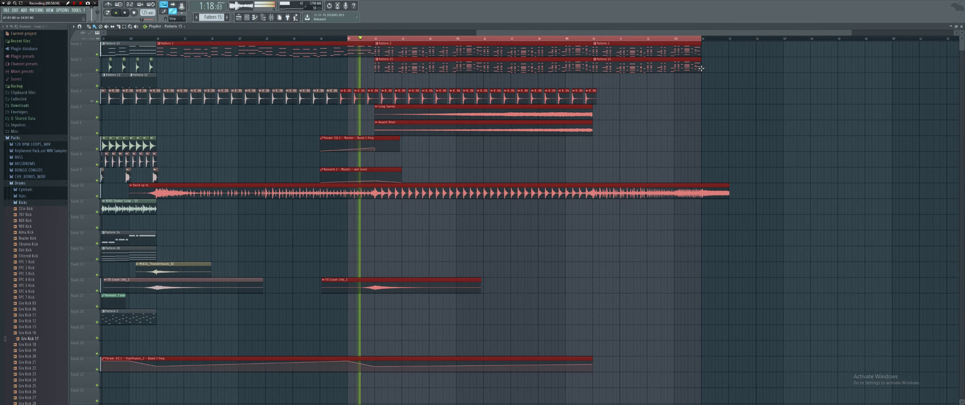
{"action": "left_click", "coordinate": [271, 17]}
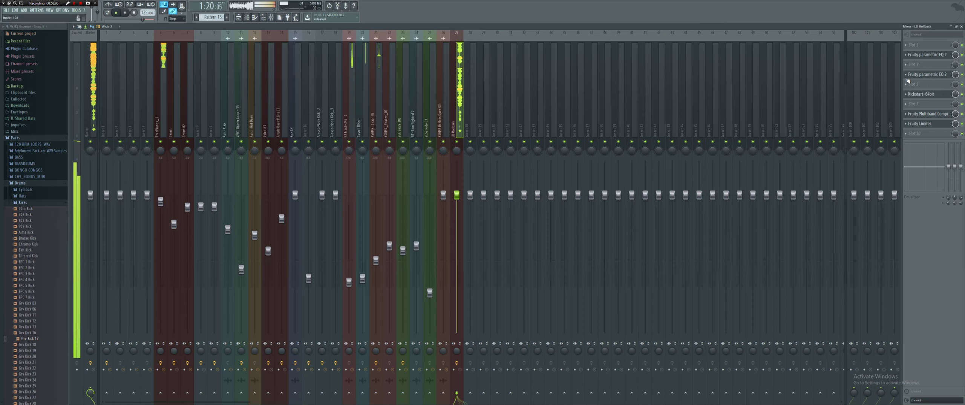
{"action": "left_click_drag", "start_coordinate": [457, 195], "coordinate": [457, 198]}
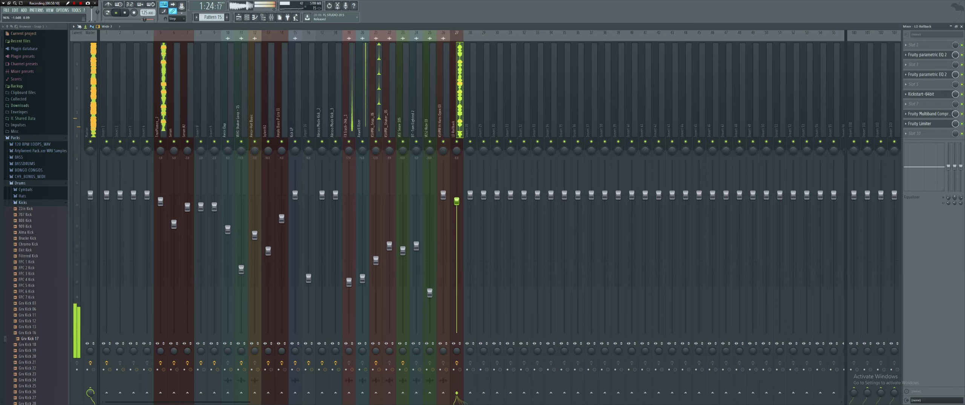
Create an automation clip for the band 7 frequency of the LO Rollback track's slot 2 EQ.
{"action": "left_click", "coordinate": [942, 55]}
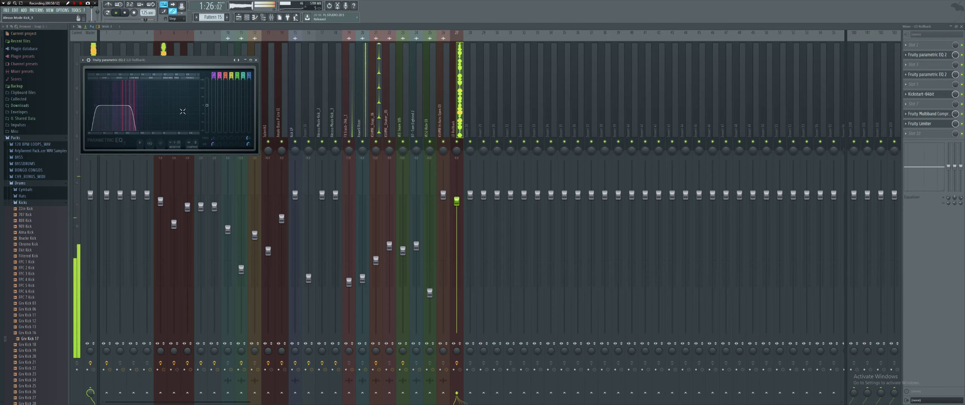
{"action": "right_click", "coordinate": [248, 138]}
{"action": "left_click", "coordinate": [272, 174]}
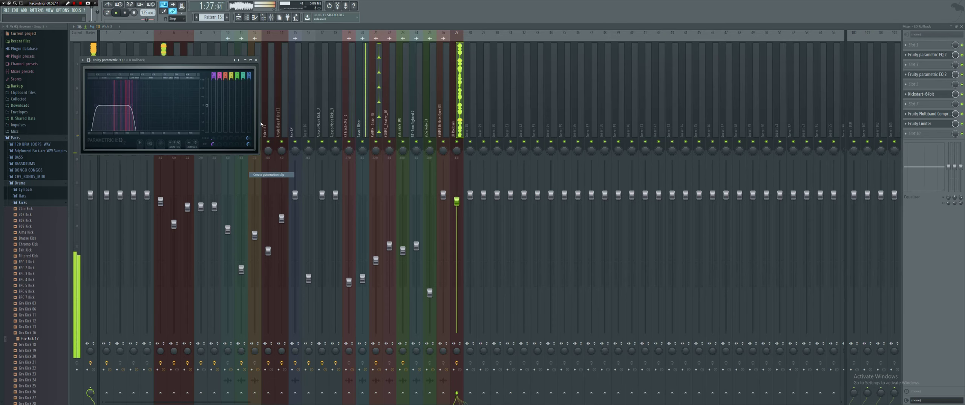
{"action": "key", "text": "space"}
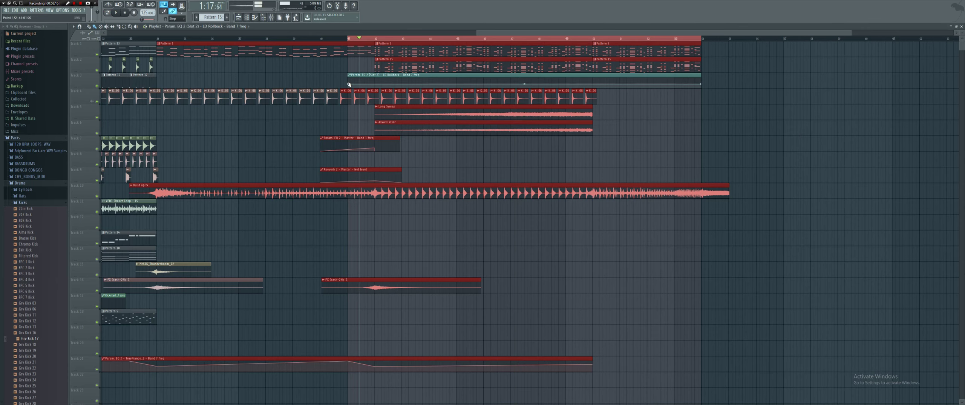
Adjust the EQ automation's start and end points and move the Long Sweep and riser clips to end with the last Pattern 15 clip.
{"action": "left_click", "coordinate": [350, 84]}
{"action": "key", "text": "space"}
{"action": "left_click_drag", "start_coordinate": [703, 82], "coordinate": [703, 82]}
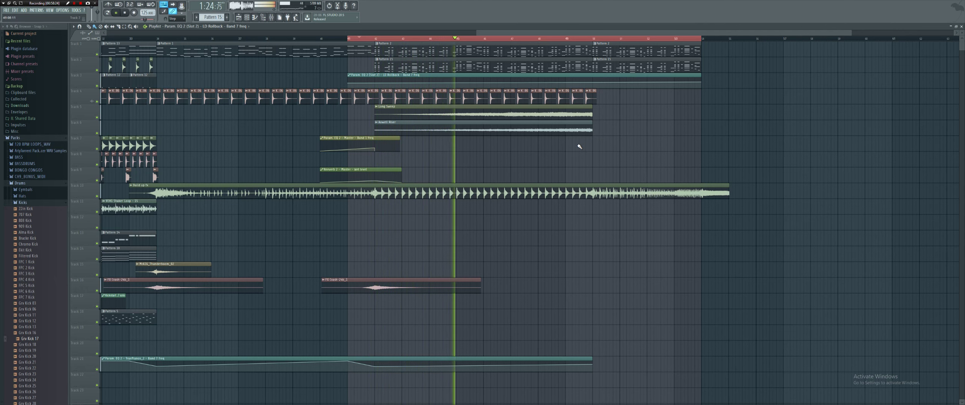
{"action": "left_click_drag", "start_coordinate": [578, 147], "coordinate": [712, 129]}
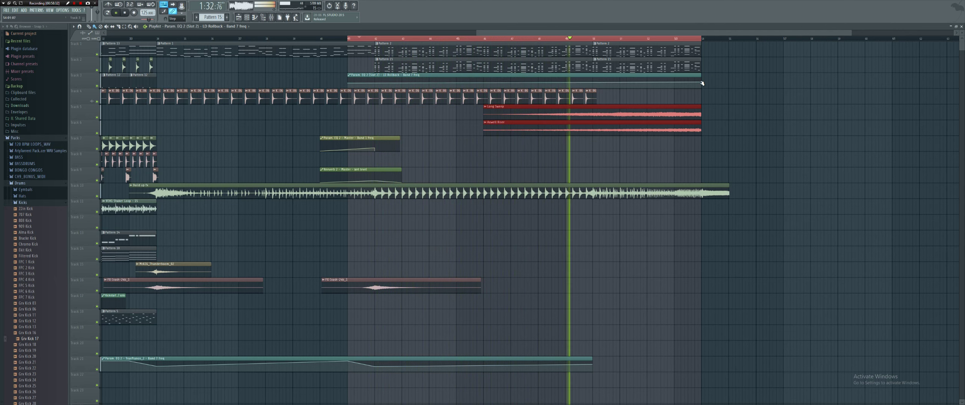
Extend the EQ automation clip past the patterns to the build-up sample's end and make its curve rise steeply over the added part.
{"action": "left_click_drag", "start_coordinate": [704, 82], "coordinate": [703, 81]}
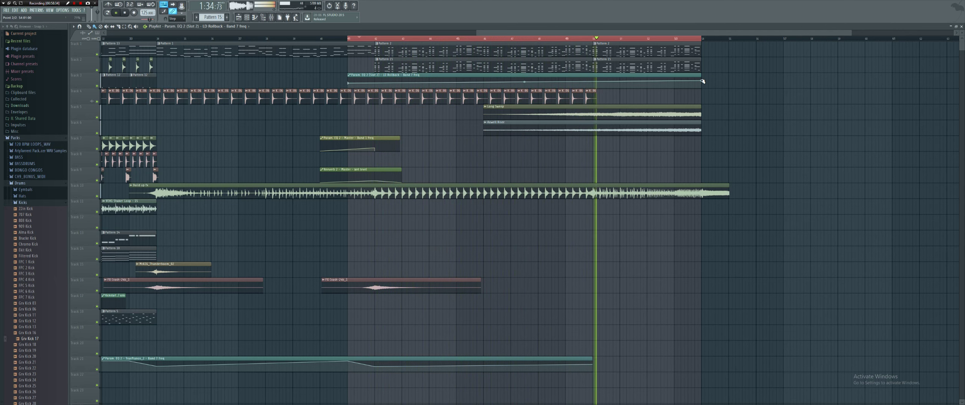
{"action": "left_click_drag", "start_coordinate": [701, 75], "coordinate": [717, 75]}
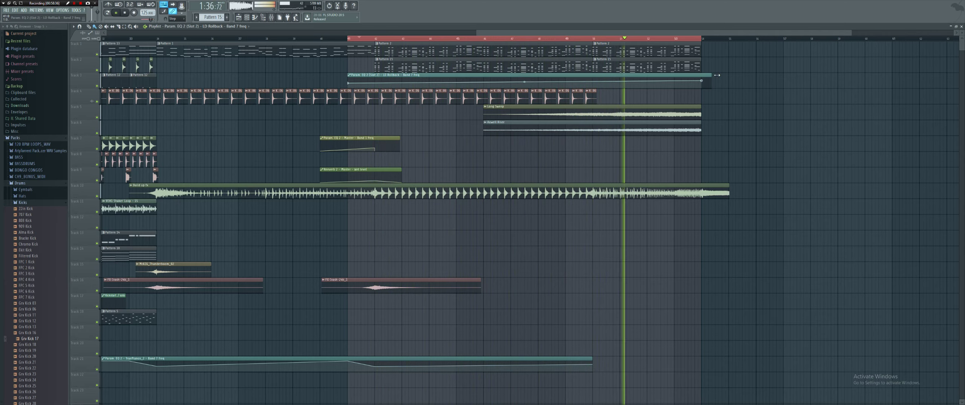
{"action": "scroll", "coordinate": [736, 81], "scroll_direction": "down", "scroll_amount": 3}
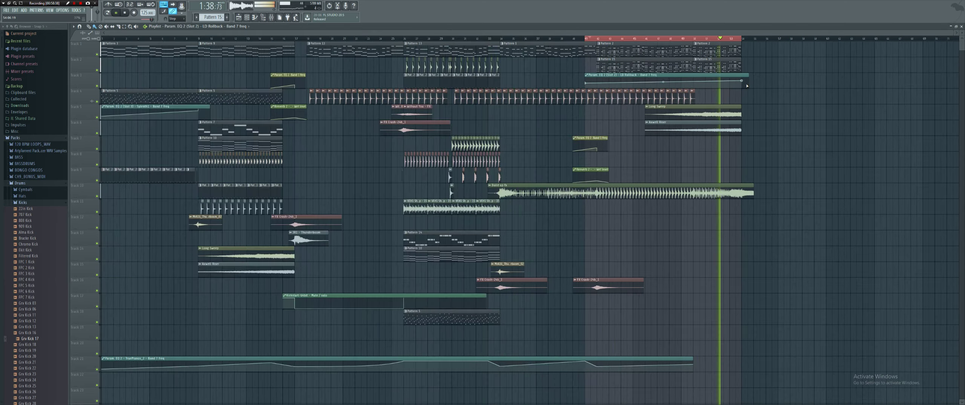
{"action": "scroll", "coordinate": [729, 40], "scroll_direction": "up", "scroll_amount": 3}
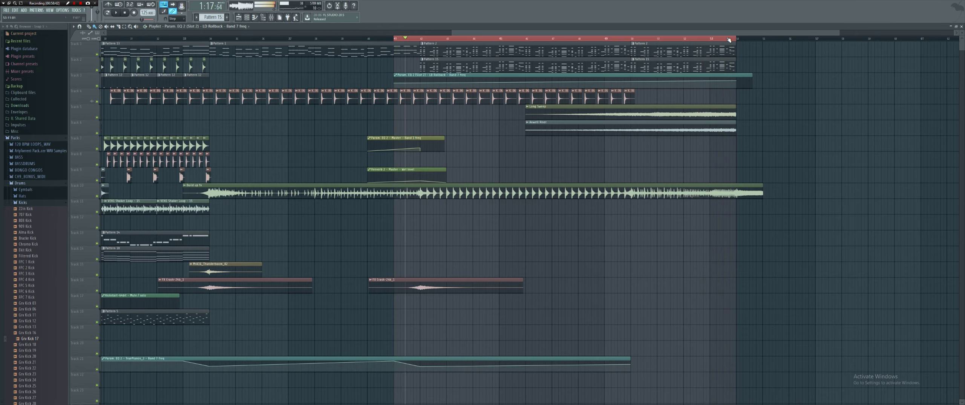
{"action": "left_click", "coordinate": [728, 40]}
{"action": "scroll", "coordinate": [728, 41], "scroll_direction": "down", "scroll_amount": 2}
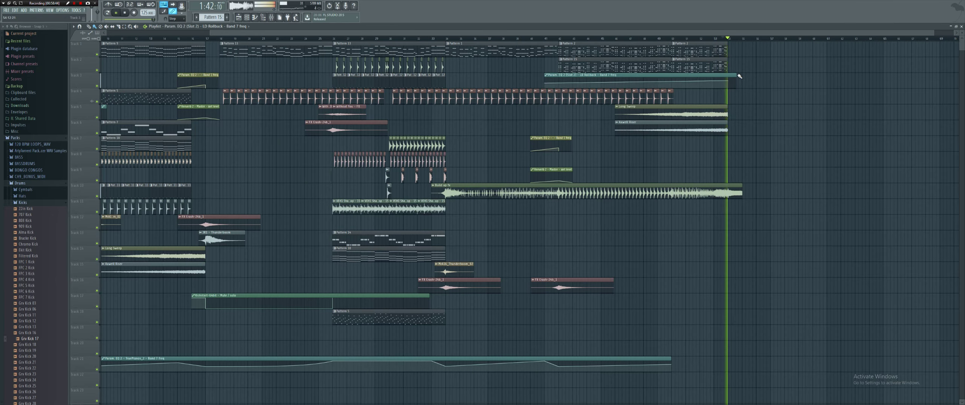
{"action": "left_click_drag", "start_coordinate": [729, 80], "coordinate": [742, 77]}
{"action": "key", "text": "space"}
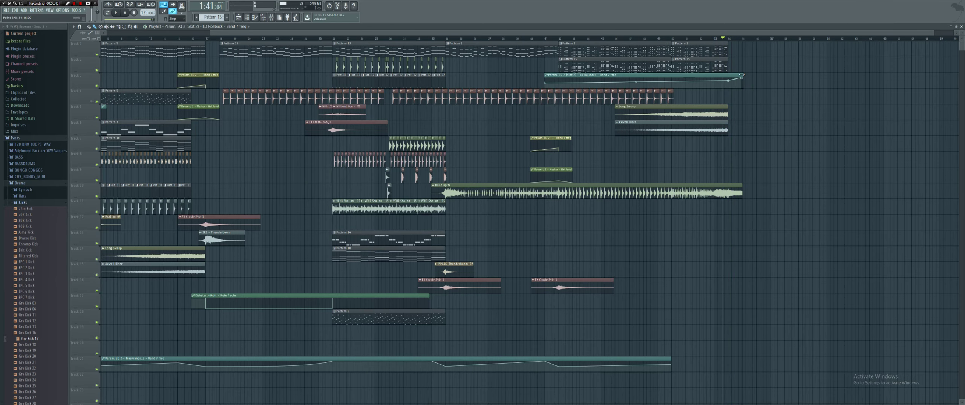
Place full-length copies of Pattern 2 and Pattern 15 on the first two tracks, starting where the build-up sample ends.
{"action": "scroll", "coordinate": [743, 78], "scroll_direction": "up", "scroll_amount": 3}
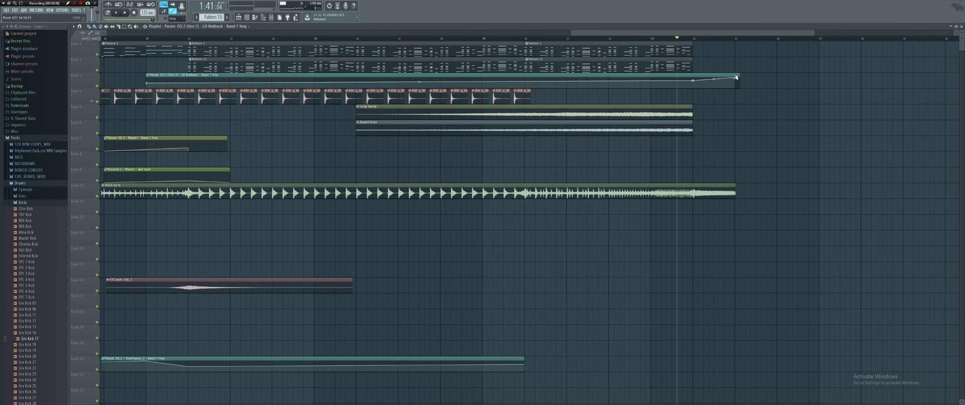
{"action": "scroll", "coordinate": [667, 74], "scroll_direction": "down", "scroll_amount": 2}
{"action": "left_click_drag", "start_coordinate": [530, 64], "coordinate": [796, 56]}
{"action": "left_click_drag", "start_coordinate": [524, 48], "coordinate": [815, 47]}
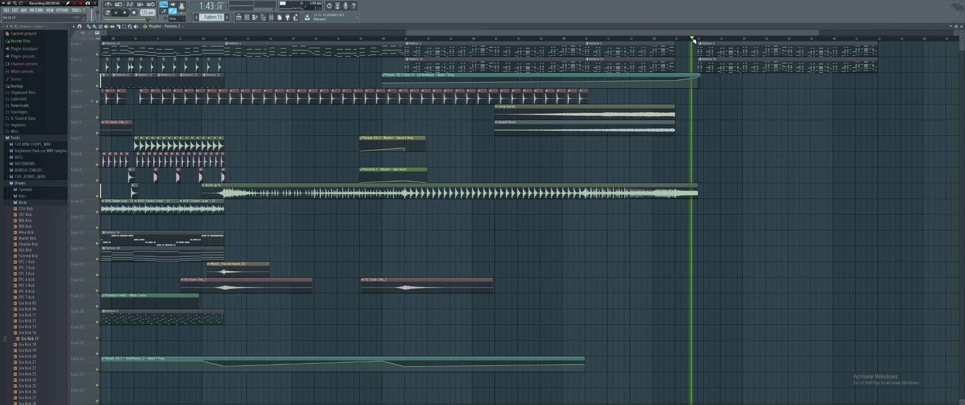
Extend the TruePianos band 7 EQ automation clip past the build-up and make its curve rise to a point at the build-up sample's end.
{"action": "scroll", "coordinate": [571, 158], "scroll_direction": "up", "scroll_amount": 3}
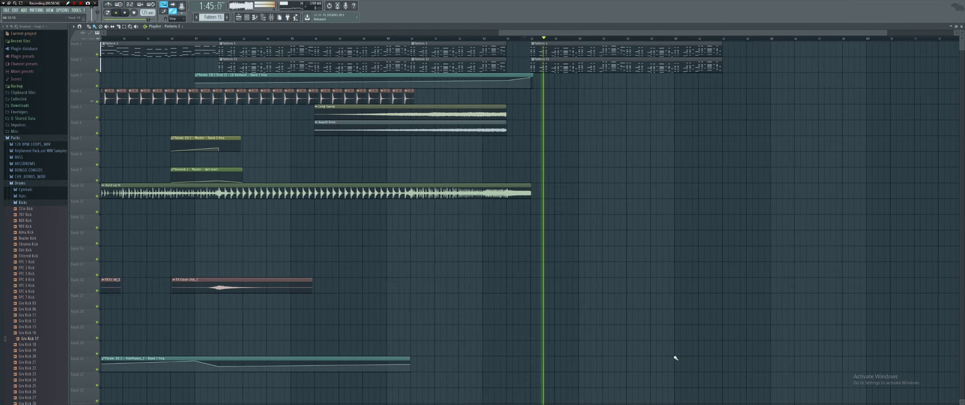
{"action": "key", "text": "space"}
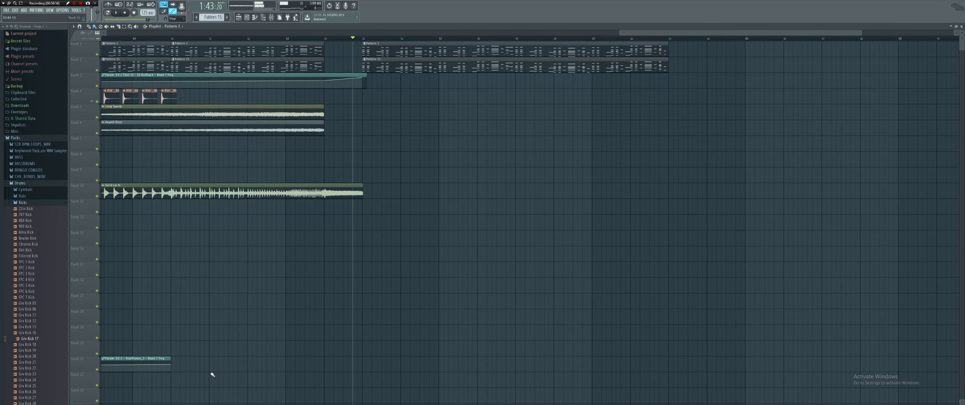
{"action": "left_click_drag", "start_coordinate": [192, 357], "coordinate": [434, 353]}
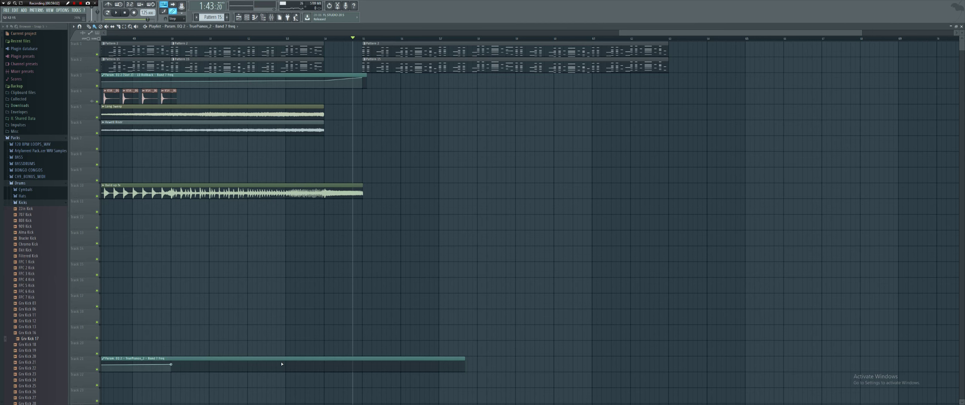
{"action": "left_click_drag", "start_coordinate": [363, 364], "coordinate": [363, 360]}
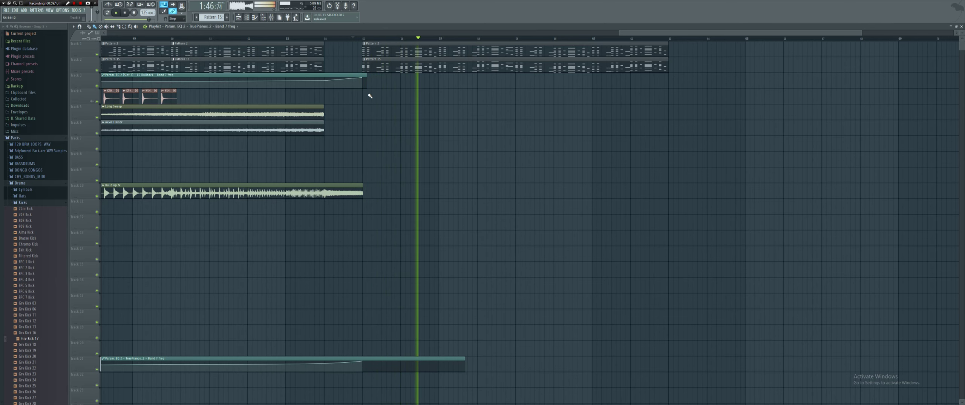
Create new Pattern 16 and fill every 4 steps of the Nexus kick channel, second in the channel rack.
{"action": "scroll", "coordinate": [483, 69], "scroll_direction": "down", "scroll_amount": 5}
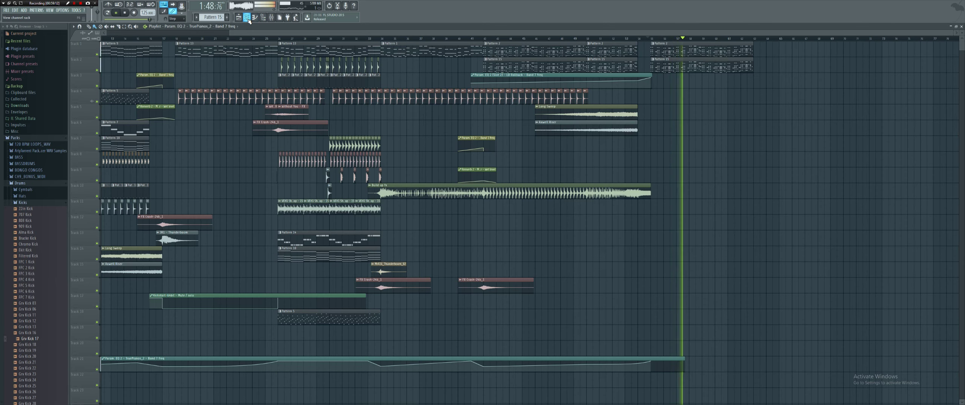
{"action": "key", "text": "F6"}
{"action": "left_click", "coordinate": [135, 244]}
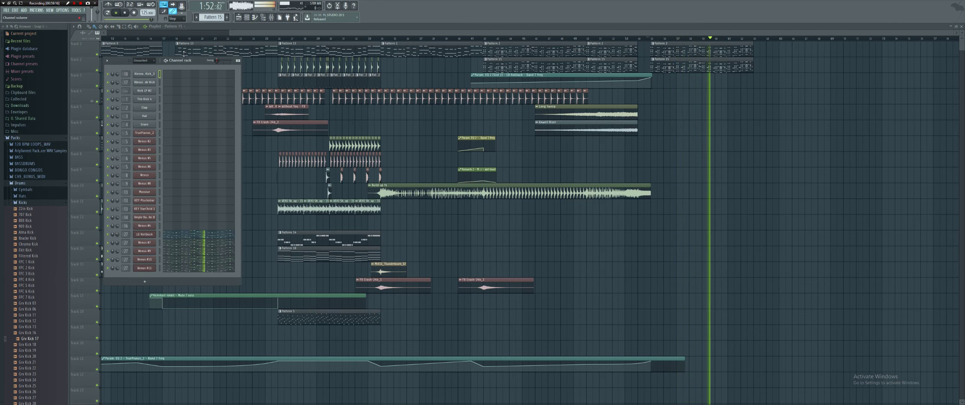
{"action": "key", "text": "F4"}
{"action": "key", "text": "space"}
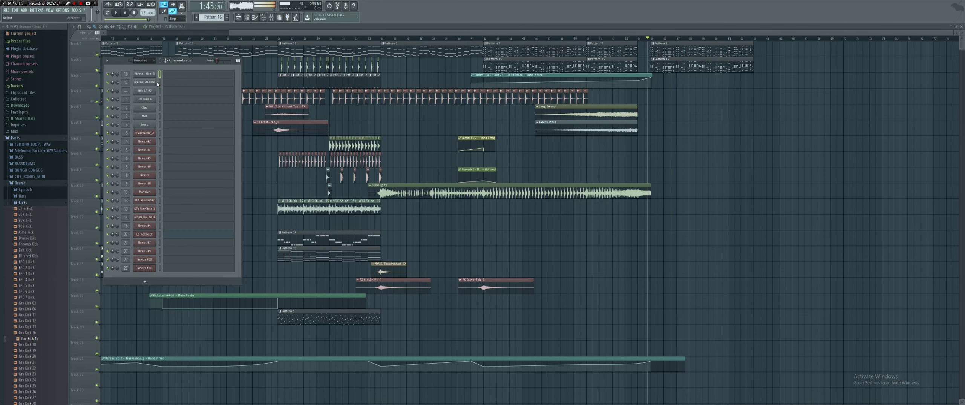
{"action": "left_click", "coordinate": [159, 82]}
{"action": "right_click", "coordinate": [151, 82]}
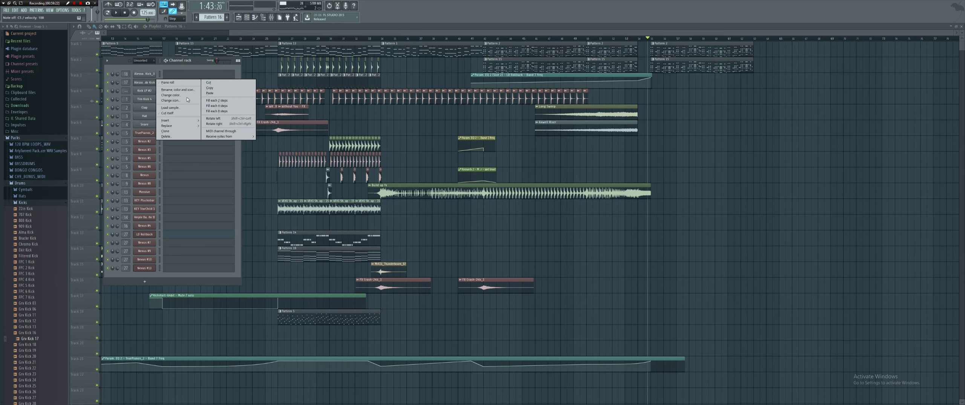
{"action": "left_click", "coordinate": [224, 106]}
{"action": "key", "text": "F6"}
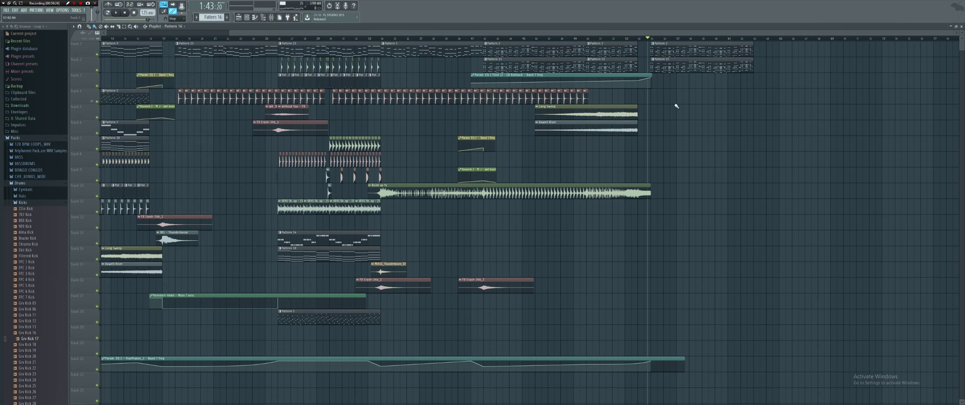
Place eight consecutive copies of Pattern 16 on track 4, spanning the new drop's Pattern 2 clip.
{"action": "scroll", "coordinate": [624, 95], "scroll_direction": "up", "scroll_amount": 3}
{"action": "left_click_drag", "start_coordinate": [683, 96], "coordinate": [839, 97]}
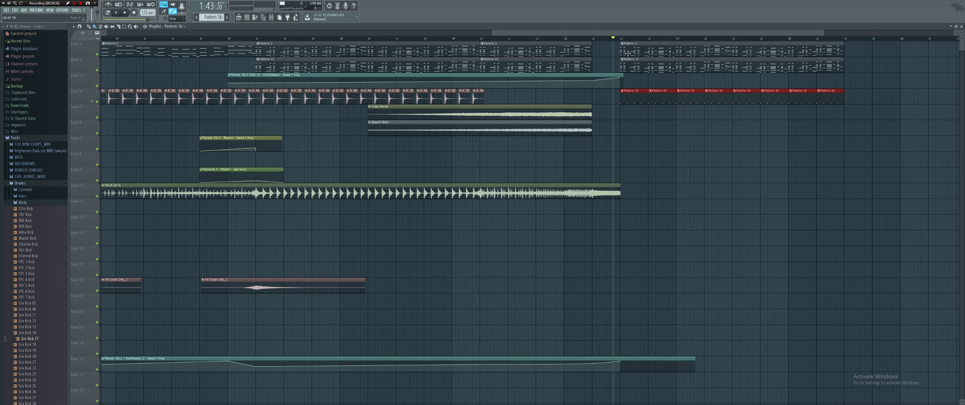
{"action": "key", "text": "space"}
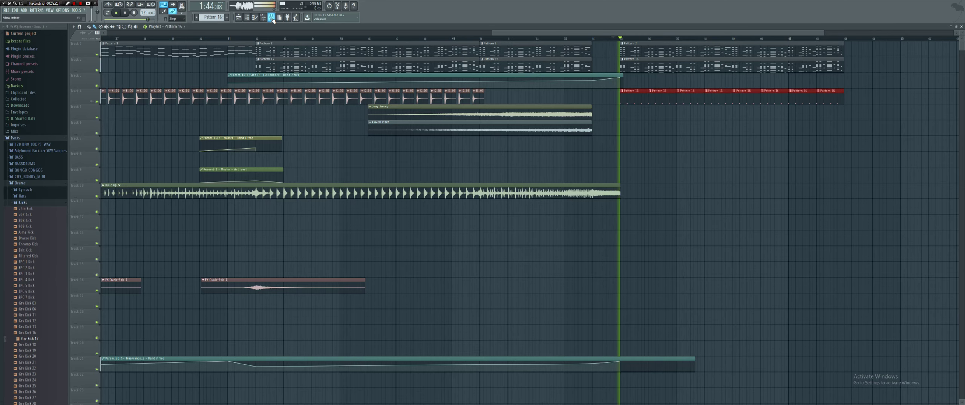
Set the LO Rollback track's Kickstart to the second ducking curve and lower its mix slightly.
{"action": "key", "text": "F9"}
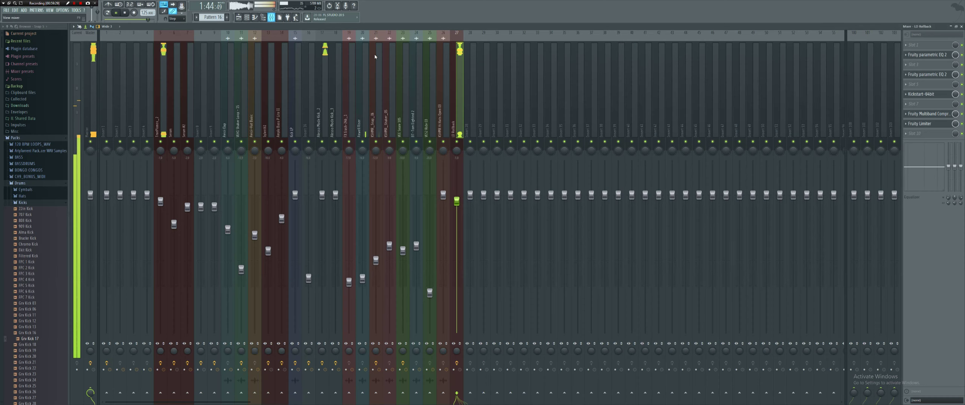
{"action": "left_click", "coordinate": [944, 97]}
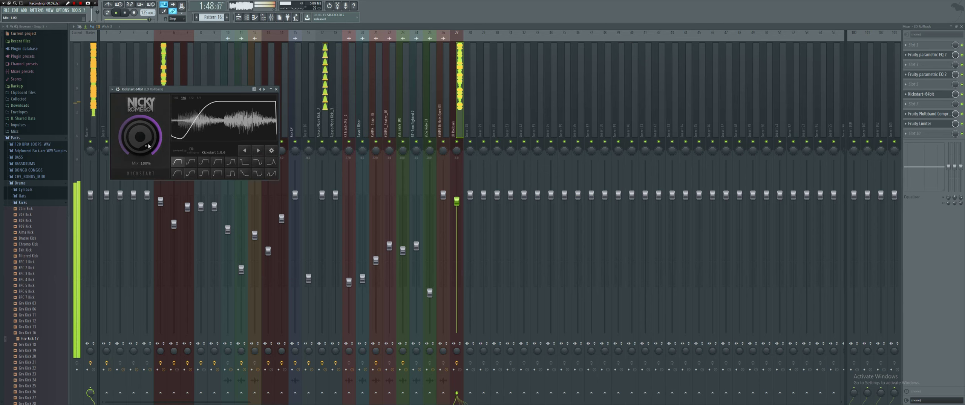
{"action": "left_click", "coordinate": [191, 161]}
{"action": "left_click_drag", "start_coordinate": [145, 136], "coordinate": [145, 139]}
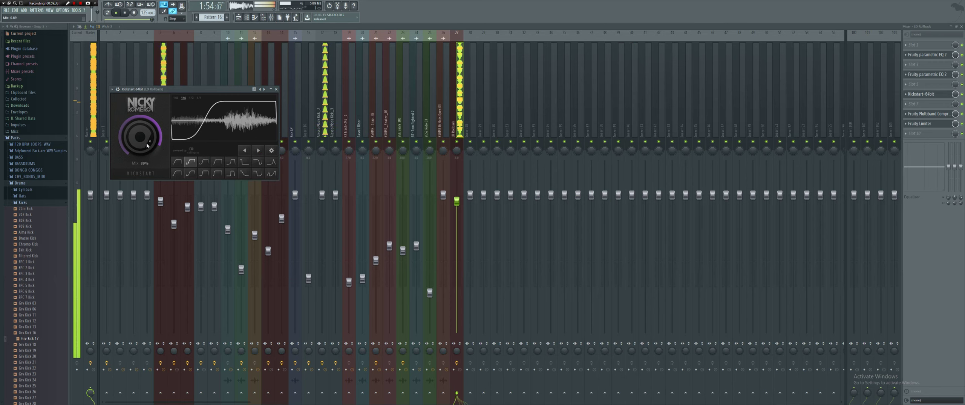
{"action": "key", "text": "Escape"}
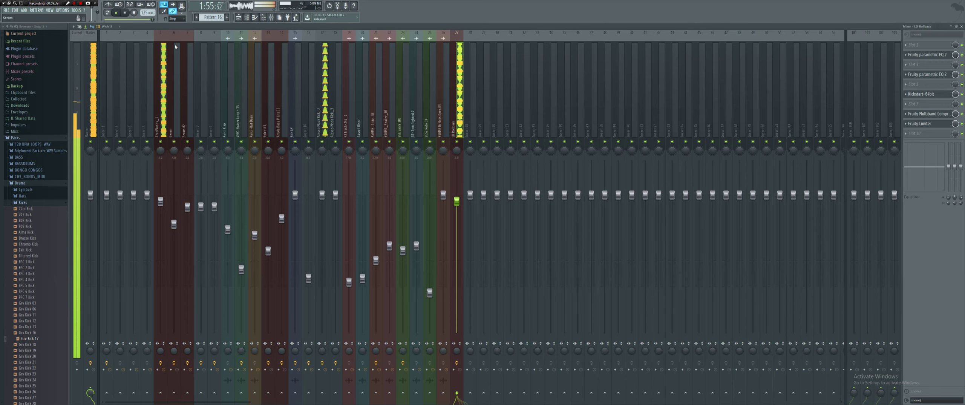
Solo the TruePianos mixer track, check its Kickstart settings, and audition it together with the kick and LO Rollback tracks.
{"action": "right_click", "coordinate": [162, 141]}
{"action": "left_click", "coordinate": [931, 86]}
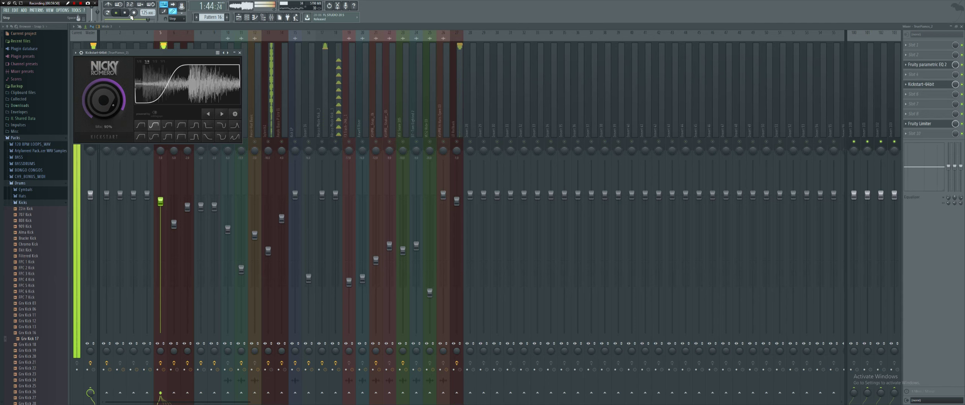
{"action": "left_click", "coordinate": [463, 141]}
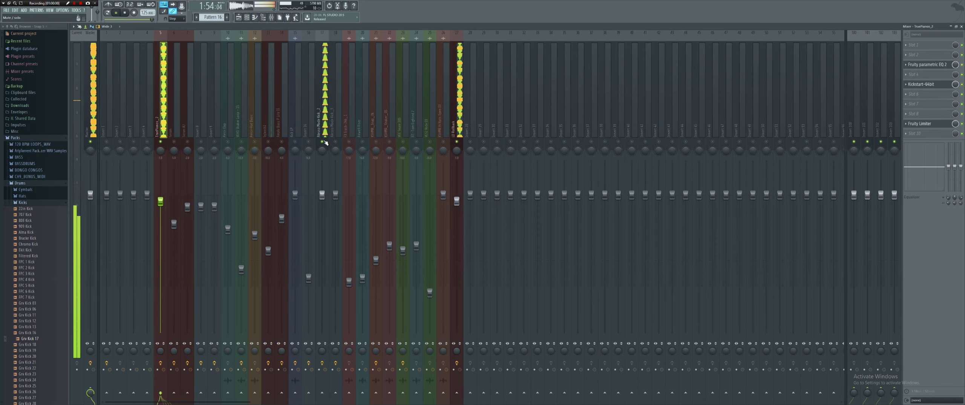
{"action": "key", "text": "space"}
Play back the first drop in the playlist for comparison with the new one.
{"action": "left_click", "coordinate": [239, 18]}
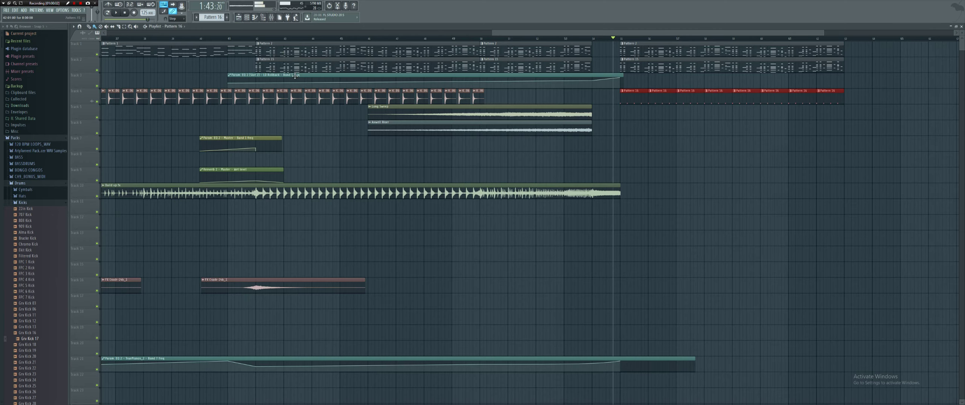
{"action": "scroll", "coordinate": [265, 66], "scroll_direction": "down", "scroll_amount": 5}
{"action": "left_click", "coordinate": [396, 39]}
{"action": "key", "text": "space"}
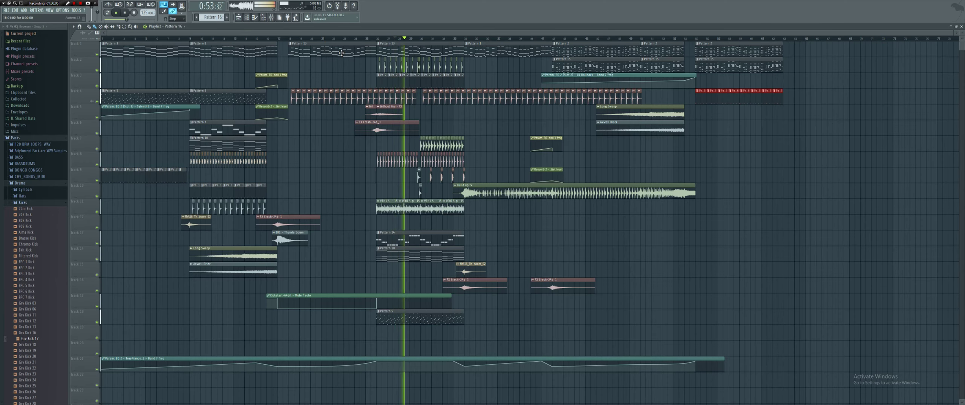
{"action": "scroll", "coordinate": [698, 64], "scroll_direction": "up", "scroll_amount": 5}
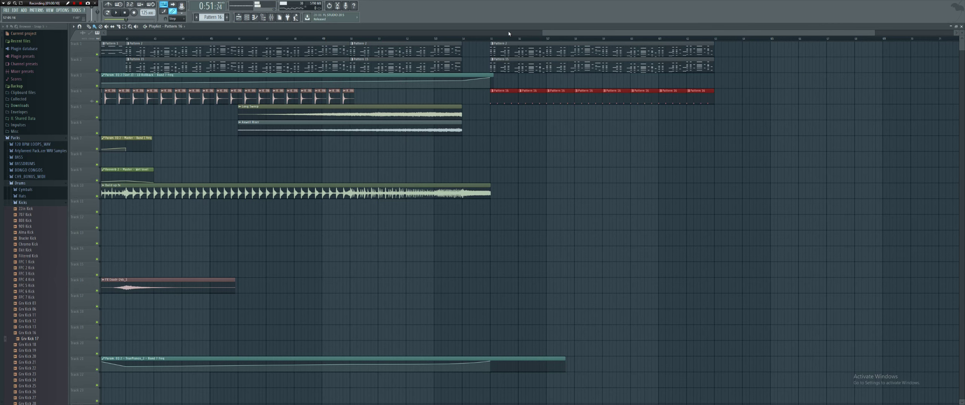
Find and audition the Nexus melody in Pattern 17, and place it on track 5 beneath the drop's Pattern 16 clips.
{"action": "double_click", "coordinate": [513, 55]}
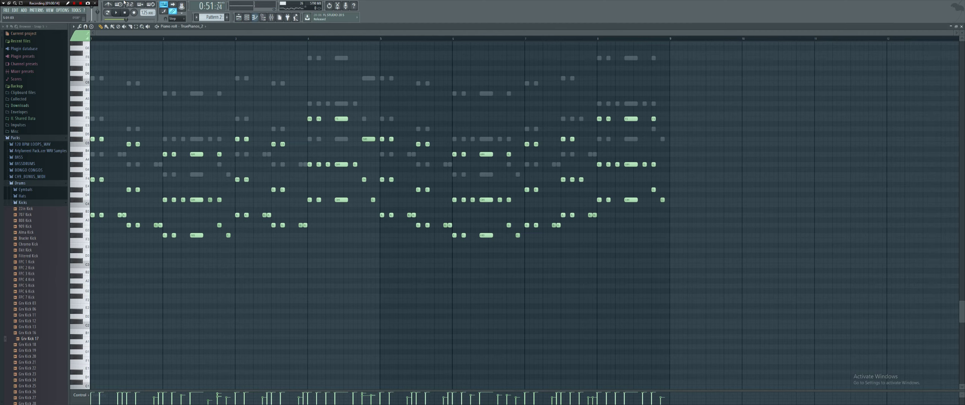
{"action": "left_click", "coordinate": [251, 18]}
{"action": "scroll", "coordinate": [211, 17], "scroll_direction": "down", "scroll_amount": 12}
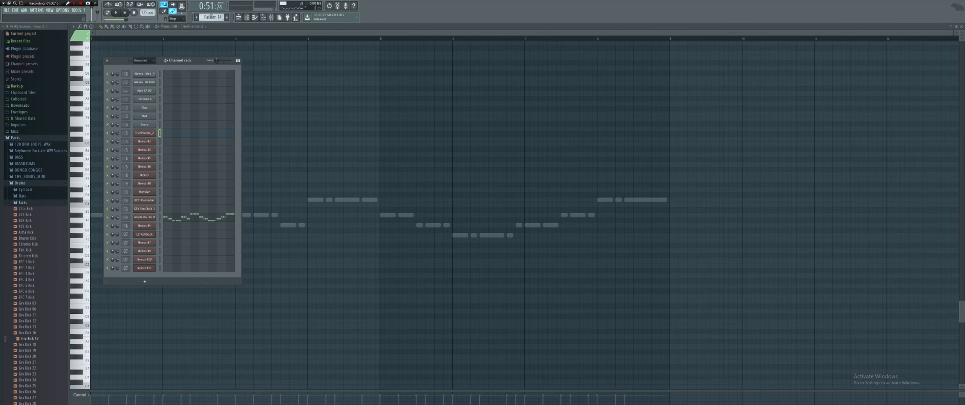
{"action": "scroll", "coordinate": [211, 17], "scroll_direction": "down", "scroll_amount": 2}
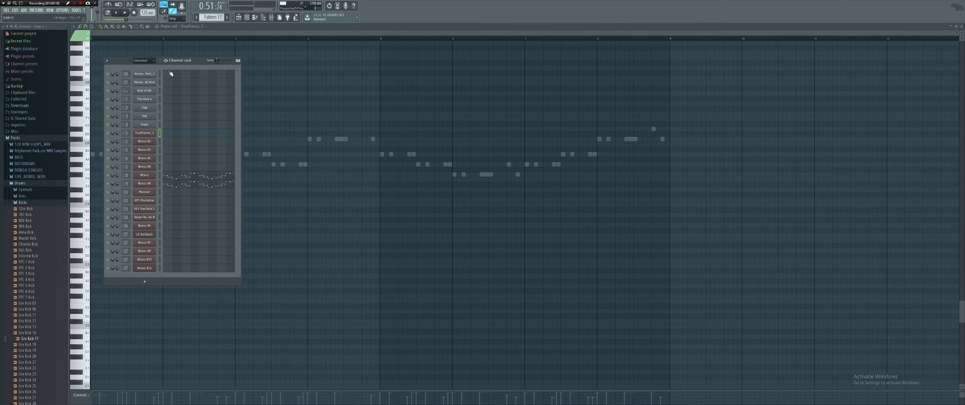
{"action": "key", "text": "l"}
{"action": "key", "text": "F5"}
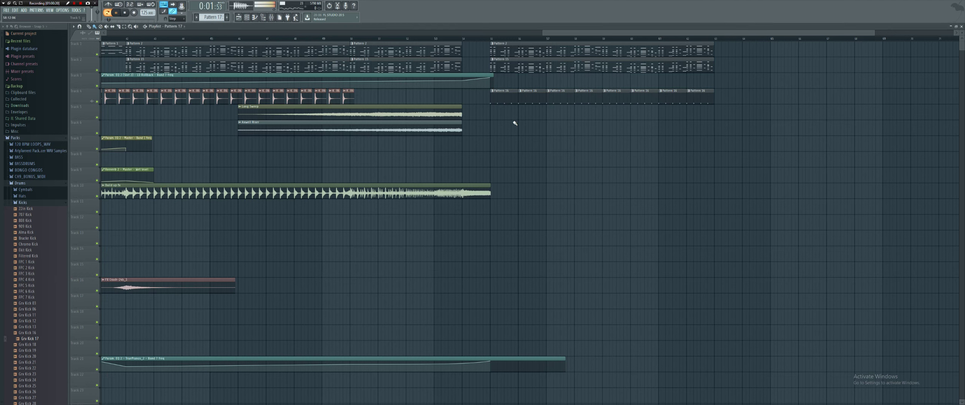
{"action": "left_click", "coordinate": [493, 114]}
{"action": "key", "text": "l"}
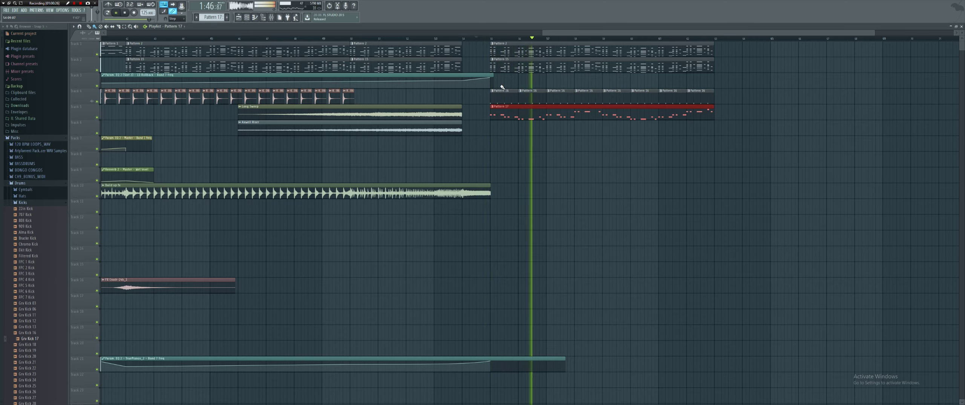
Try the LO Rollback mixer track at its default volume, and bring the level back down slightly.
{"action": "scroll", "coordinate": [528, 144], "scroll_direction": "down", "scroll_amount": 4}
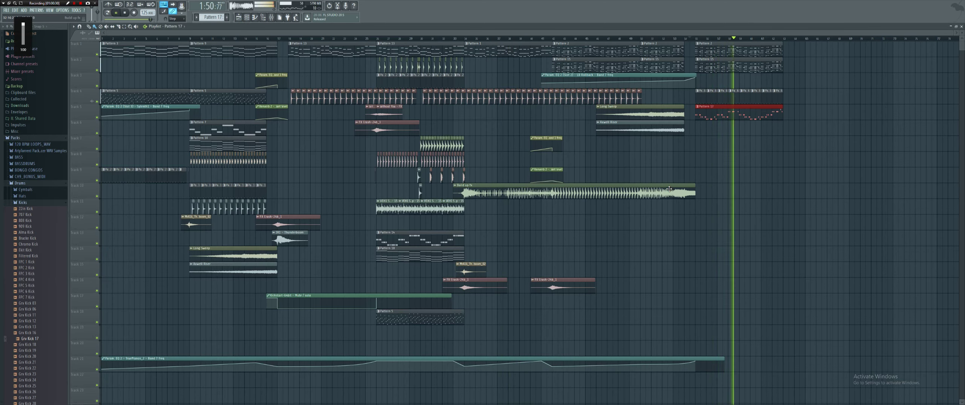
{"action": "key", "text": "F9"}
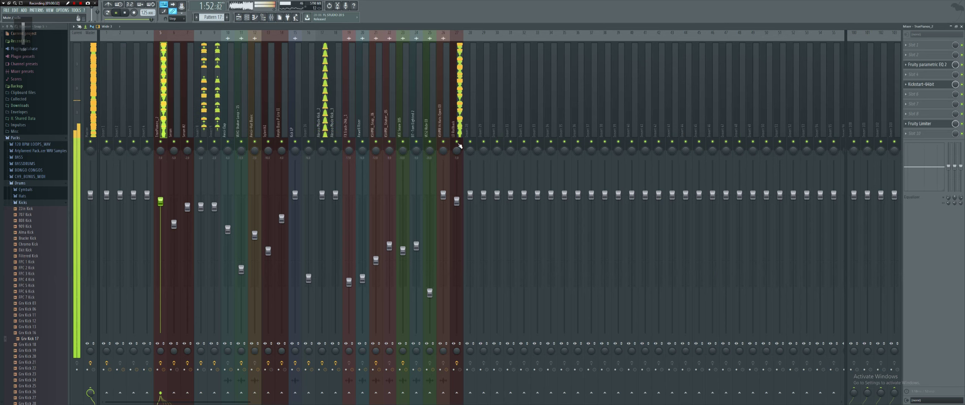
{"action": "right_click", "coordinate": [464, 200]}
{"action": "left_click", "coordinate": [469, 198]}
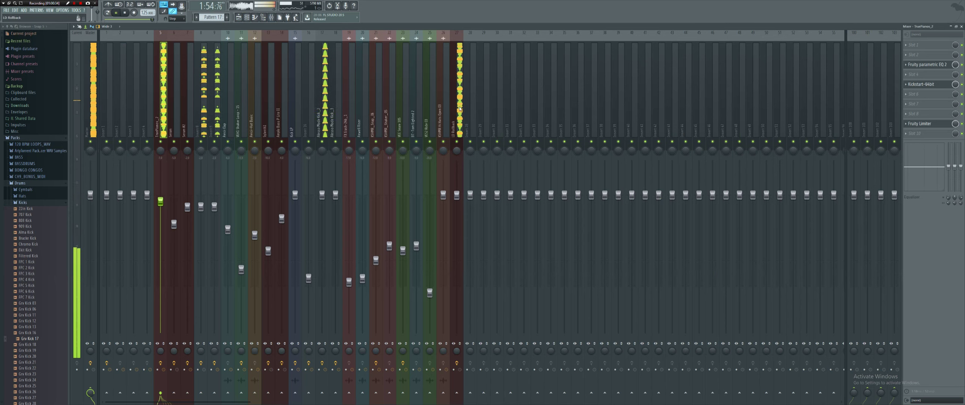
{"action": "left_click_drag", "start_coordinate": [454, 194], "coordinate": [455, 199]}
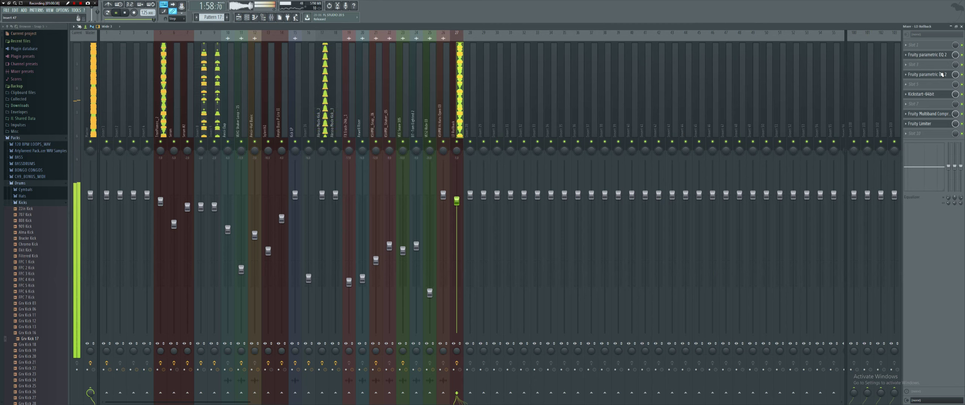
Raise the high-frequency band slightly in the LO Rollback track's slot 4 parametric EQ.
{"action": "left_click", "coordinate": [922, 94]}
{"action": "left_click", "coordinate": [927, 74]}
{"action": "left_click_drag", "start_coordinate": [209, 113], "coordinate": [209, 111]}
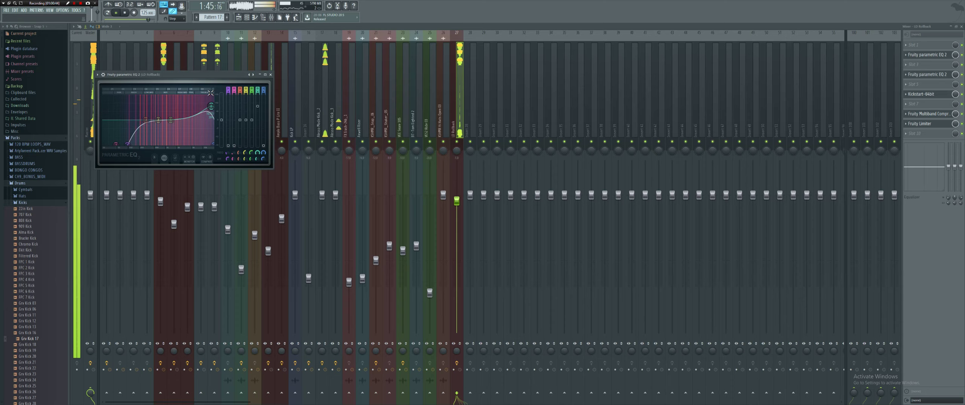
Continue the kick clips on track 4 with eight more copies, reaching the end of the build-up's last Pattern 15 clip.
{"action": "key", "text": "F5"}
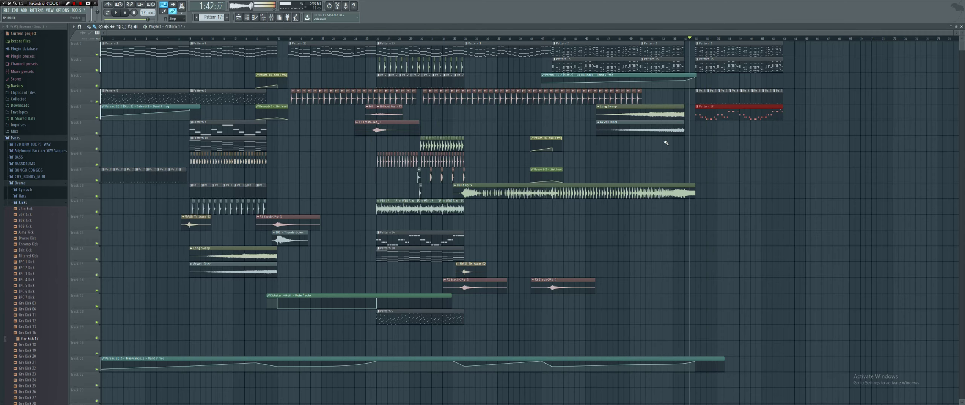
{"action": "scroll", "coordinate": [647, 94], "scroll_direction": "up", "scroll_amount": 3}
{"action": "left_click_drag", "start_coordinate": [638, 90], "coordinate": [618, 95]}
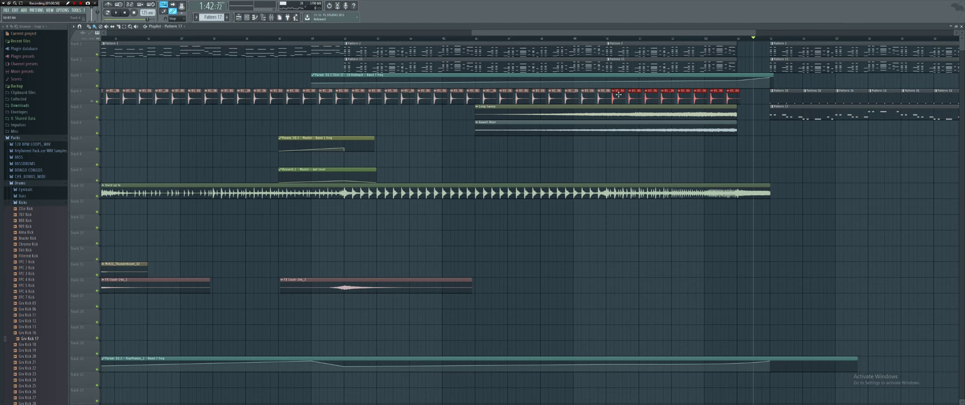
{"action": "scroll", "coordinate": [620, 95], "scroll_direction": "down", "scroll_amount": 5}
Find and audition KSHMR Acoustic Snare 13 among the snare files, and place it on track 6 just after the second drop starts.
{"action": "key", "text": "alt+Tab"}
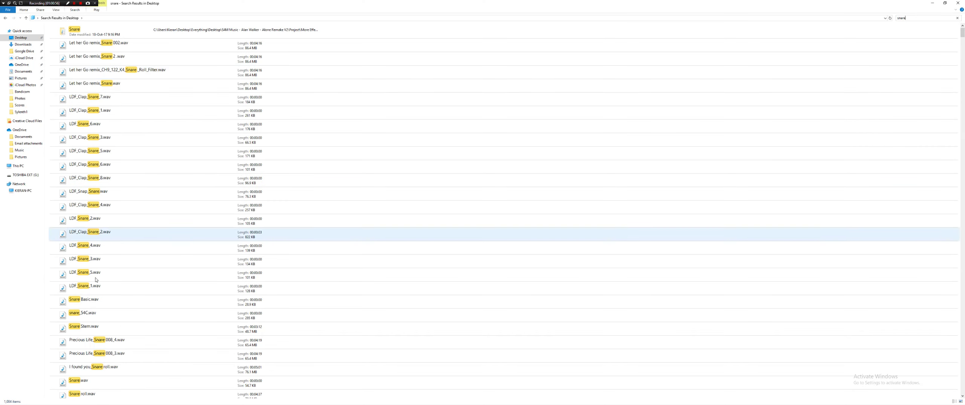
{"action": "scroll", "coordinate": [112, 294], "scroll_direction": "down", "scroll_amount": 8}
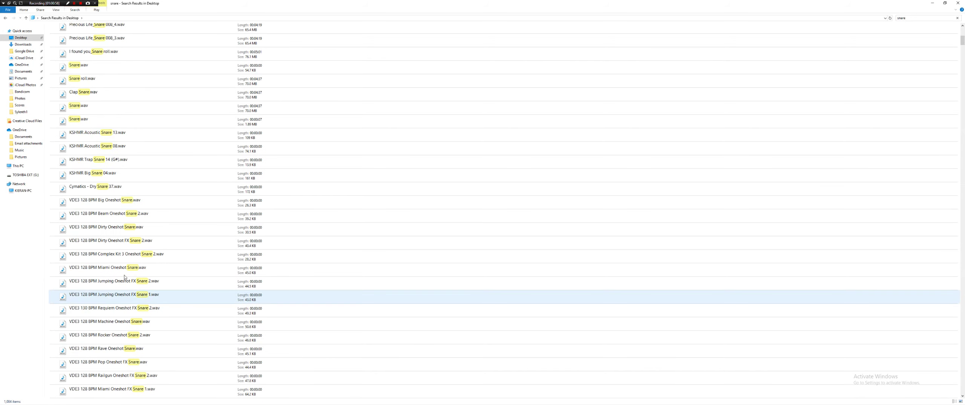
{"action": "double_click", "coordinate": [109, 135]}
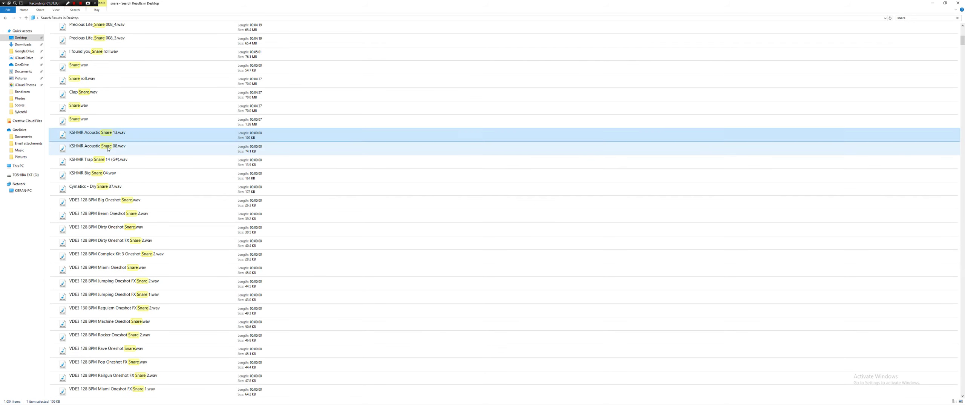
{"action": "left_click_drag", "start_coordinate": [104, 149], "coordinate": [795, 111]}
{"action": "key", "text": "alt+Tab"}
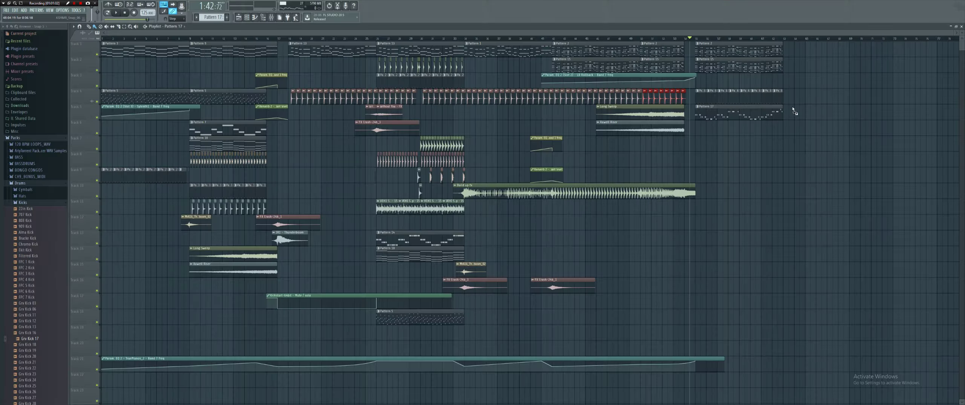
{"action": "left_click_drag", "start_coordinate": [714, 132], "coordinate": [700, 128]}
{"action": "scroll", "coordinate": [700, 128], "scroll_direction": "up", "scroll_amount": 5}
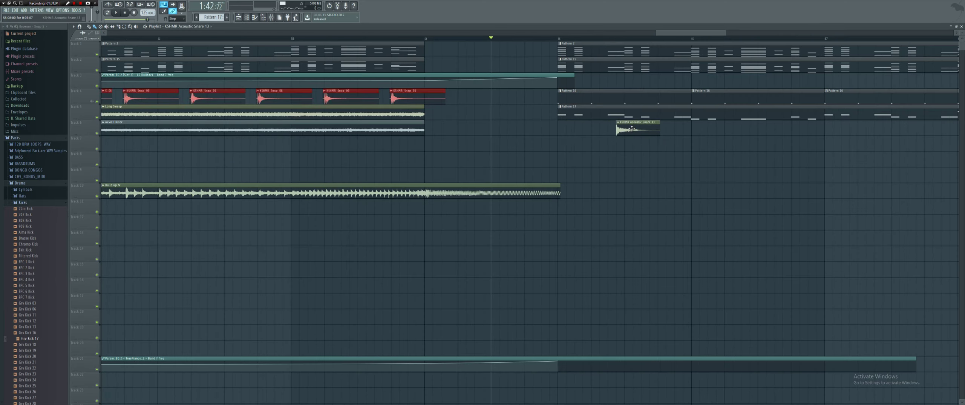
{"action": "left_click", "coordinate": [716, 130]}
{"action": "left_click_drag", "start_coordinate": [716, 130], "coordinate": [590, 120]}
Duplicate the acoustic snare along track 6 into sixteen evenly spaced clips spanning the second drop.
{"action": "key", "text": "space"}
{"action": "key", "text": "ctrl+b"}
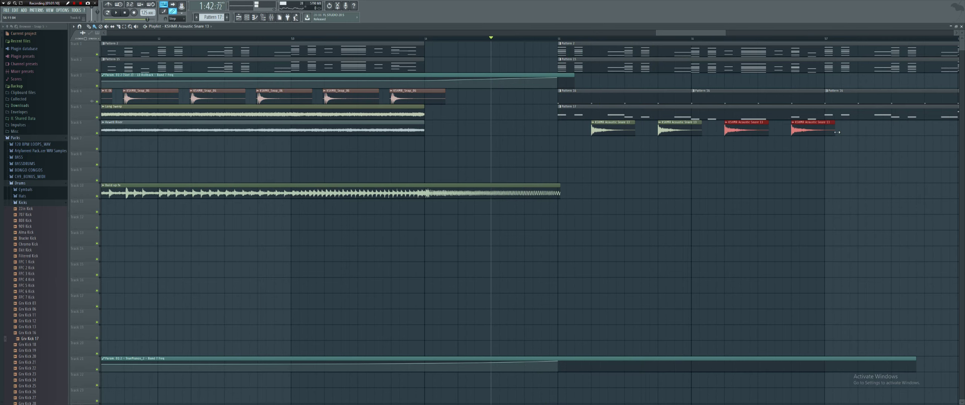
{"action": "left_click_drag", "start_coordinate": [653, 139], "coordinate": [877, 133]}
{"action": "key", "text": "ctrl+b"}
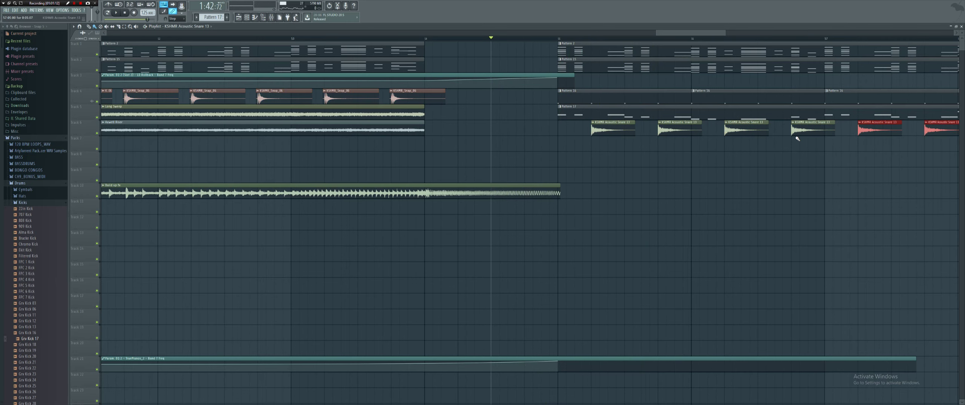
{"action": "scroll", "coordinate": [868, 134], "scroll_direction": "down", "scroll_amount": 3}
{"action": "key", "text": "ctrl+b"}
{"action": "left_click_drag", "start_coordinate": [750, 151], "coordinate": [545, 132]}
{"action": "key", "text": "ctrl+b"}
{"action": "scroll", "coordinate": [834, 138], "scroll_direction": "down", "scroll_amount": 3}
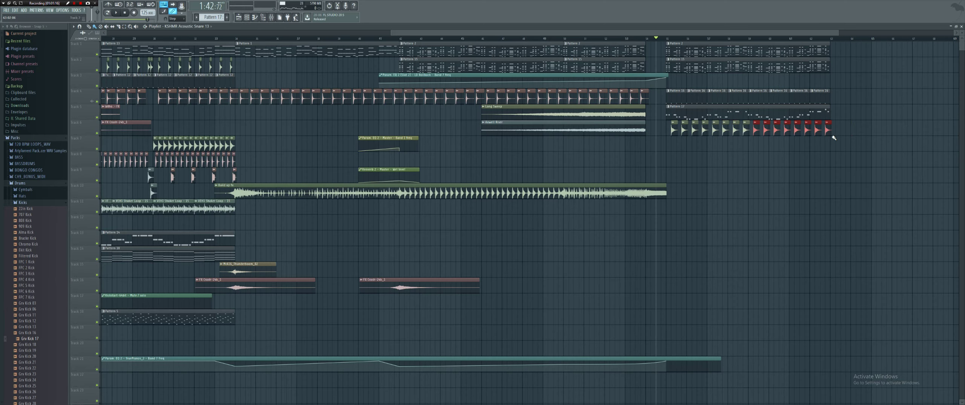
Route the acoustic snare to its own mixer track and lower its volume while the drop plays.
{"action": "double_click", "coordinate": [777, 129]}
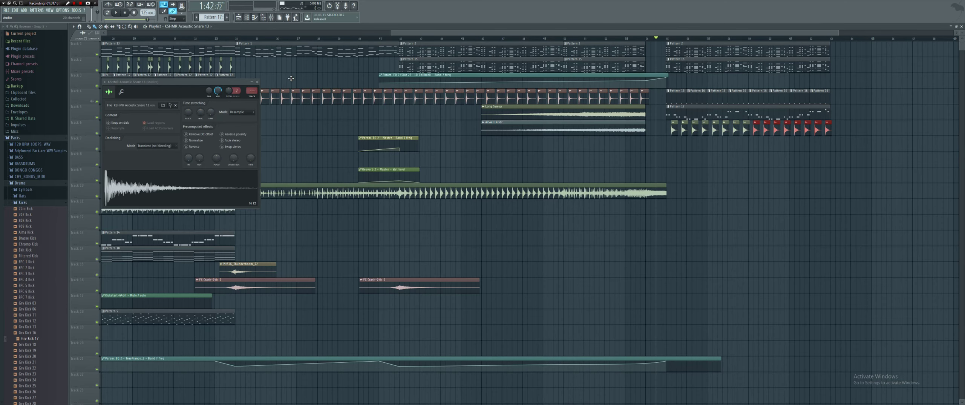
{"action": "key", "text": "F9"}
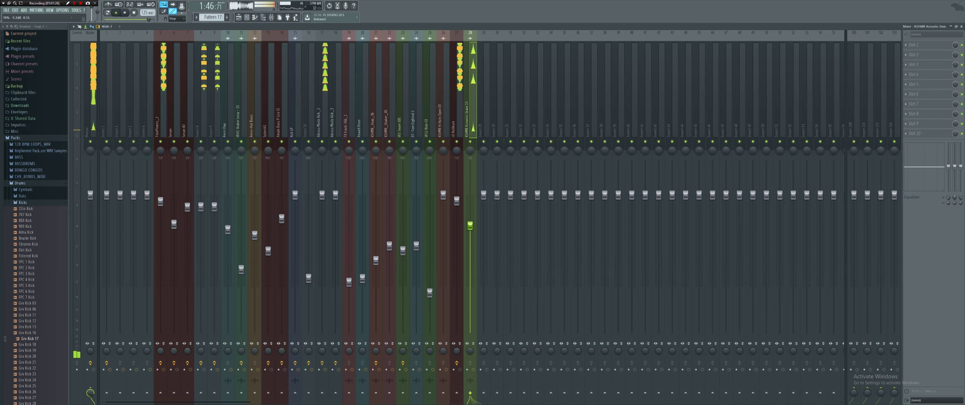
{"action": "left_click_drag", "start_coordinate": [470, 224], "coordinate": [471, 240]}
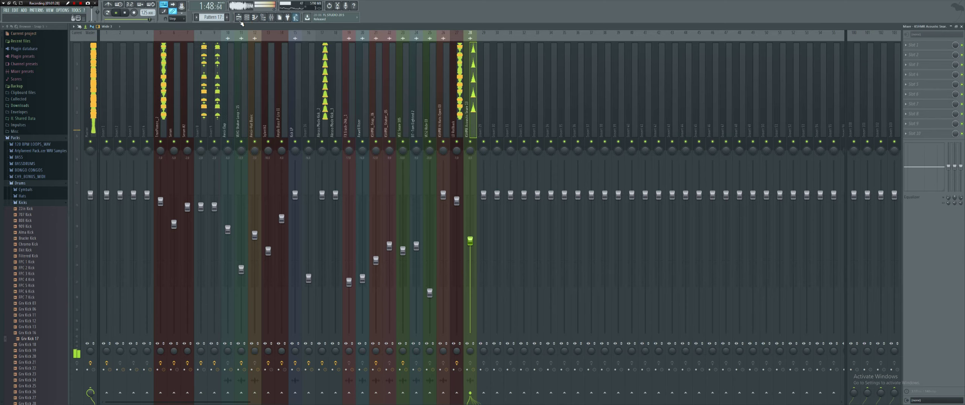
{"action": "key", "text": "F9"}
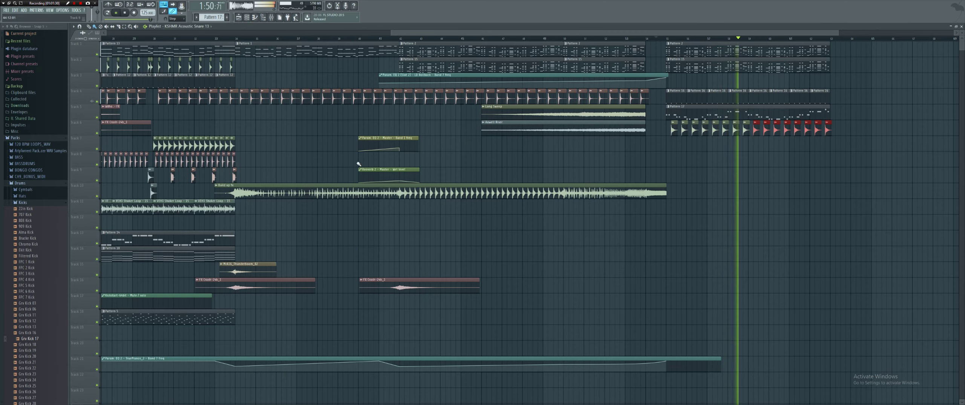
{"action": "key", "text": "ctrl+space"}
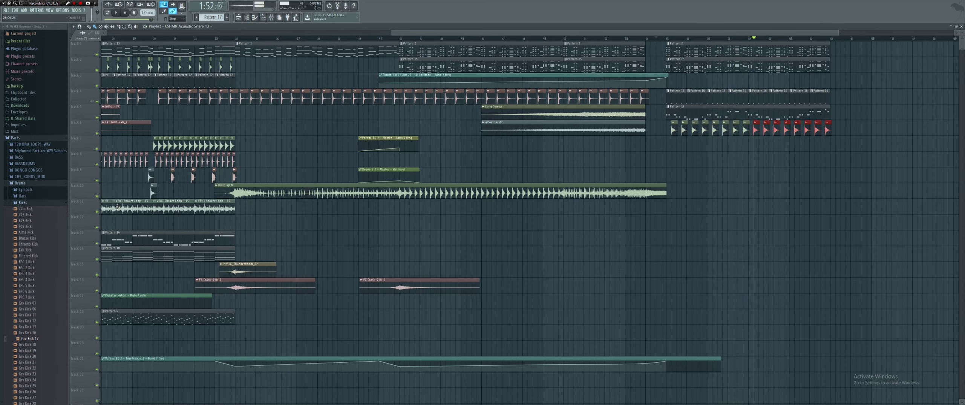
Copy the first drop's kick, snare, snap, shaker and open hi-hat clips to the start of the second drop.
{"action": "scroll", "coordinate": [142, 162], "scroll_direction": "up", "scroll_amount": 3}
{"action": "left_click_drag", "start_coordinate": [190, 140], "coordinate": [452, 167]}
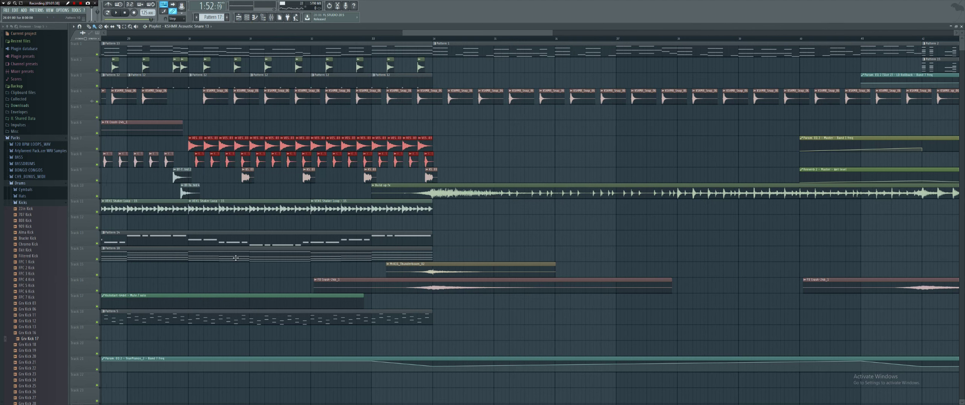
{"action": "left_click_drag", "start_coordinate": [207, 67], "coordinate": [434, 73]}
{"action": "left_click_drag", "start_coordinate": [203, 99], "coordinate": [438, 107]}
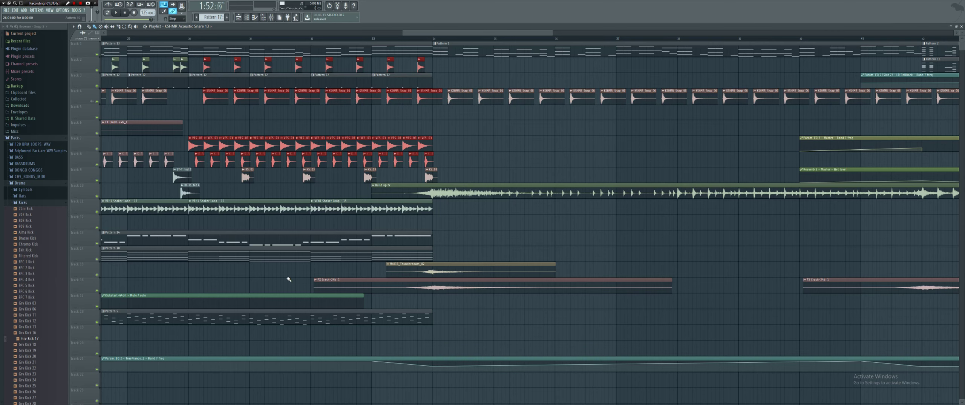
{"action": "scroll", "coordinate": [226, 255], "scroll_direction": "down", "scroll_amount": 5}
{"action": "left_click_drag", "start_coordinate": [242, 180], "coordinate": [287, 180]}
{"action": "left_click_drag", "start_coordinate": [217, 146], "coordinate": [652, 234]}
{"action": "scroll", "coordinate": [658, 219], "scroll_direction": "up", "scroll_amount": 9}
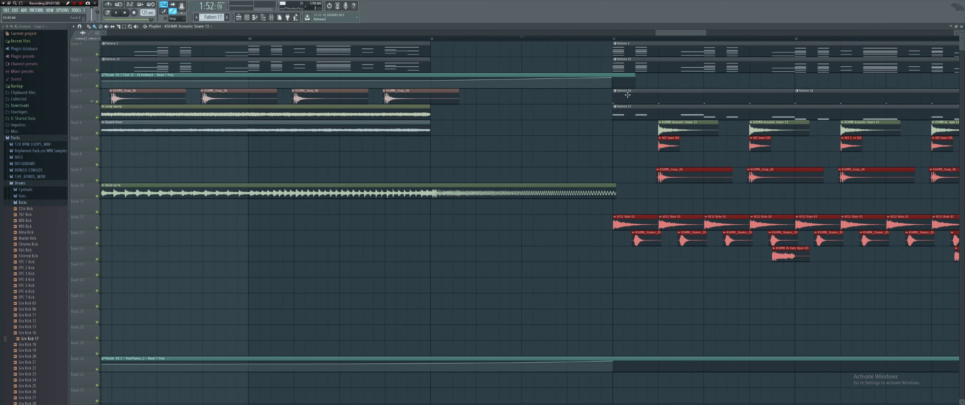
Play the second drop and move the copied drum clips into its second half.
{"action": "left_click", "coordinate": [591, 40]}
{"action": "key", "text": "space"}
{"action": "scroll", "coordinate": [547, 132], "scroll_direction": "down", "scroll_amount": 6}
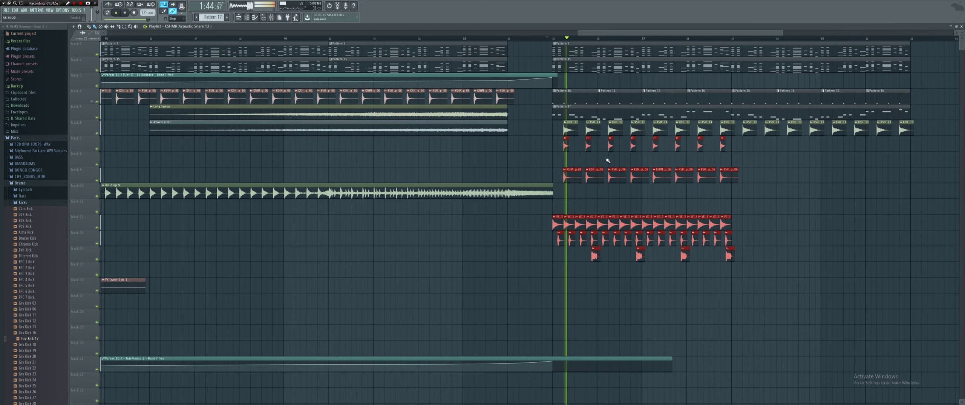
{"action": "left_click_drag", "start_coordinate": [574, 182], "coordinate": [752, 189]}
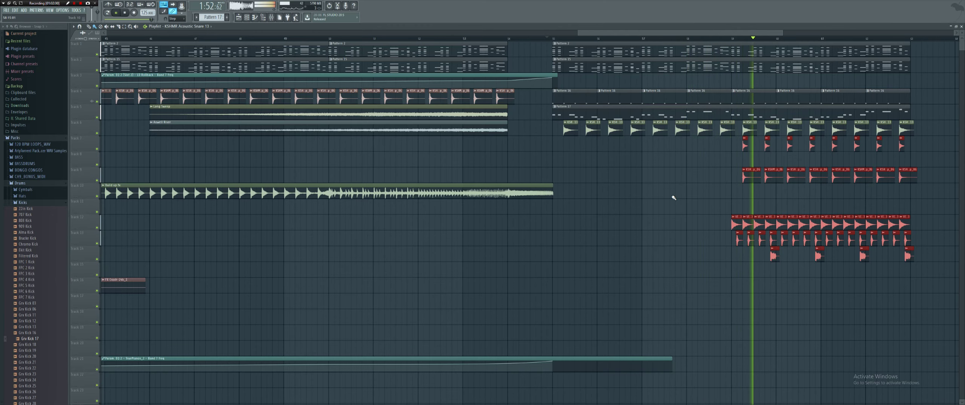
Play passages from the earlier section, the first drop and the second build-up to compare how they sound.
{"action": "scroll", "coordinate": [810, 166], "scroll_direction": "down", "scroll_amount": 3}
{"action": "scroll", "coordinate": [758, 179], "scroll_direction": "up", "scroll_amount": 2}
{"action": "scroll", "coordinate": [713, 168], "scroll_direction": "down", "scroll_amount": 3}
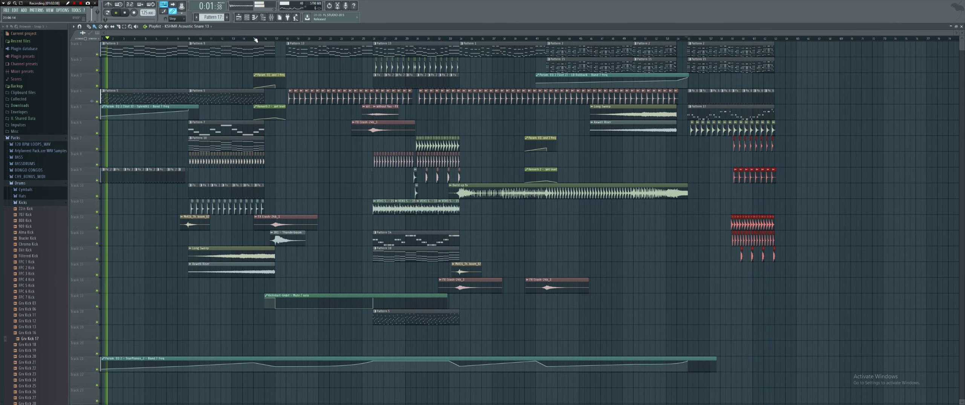
{"action": "left_click", "coordinate": [298, 41]}
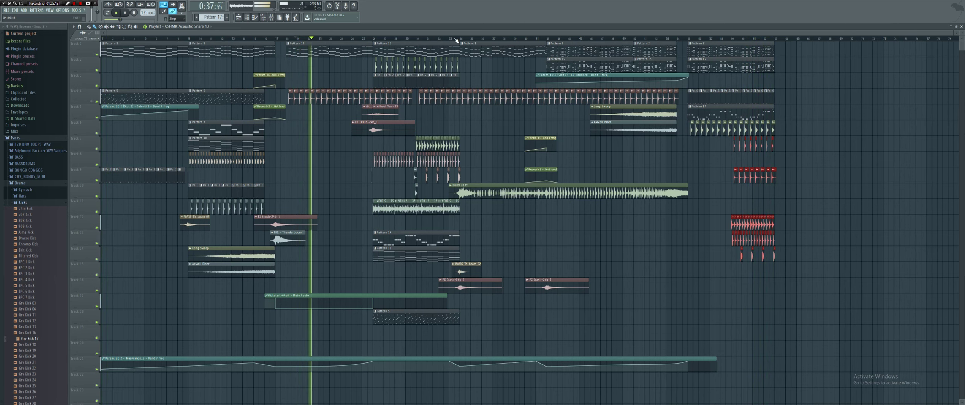
{"action": "left_click", "coordinate": [433, 41]}
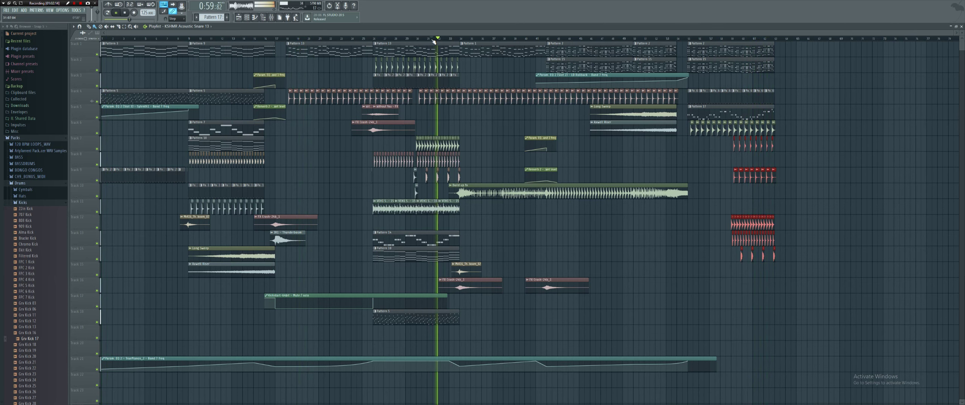
{"action": "left_click", "coordinate": [623, 40]}
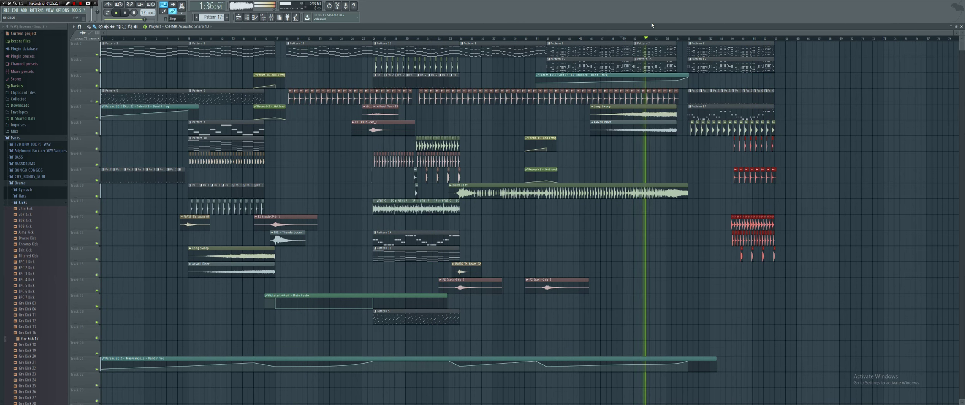
{"action": "key", "text": "space"}
Add Soundgoodizer to slot 3 of the LO Rollback mixer track, soloing the track to audition it.
{"action": "left_click", "coordinate": [272, 18]}
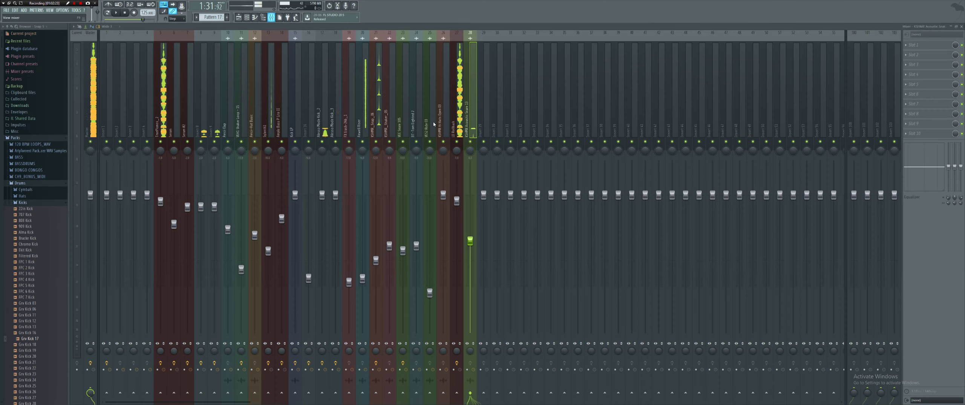
{"action": "right_click", "coordinate": [456, 141]}
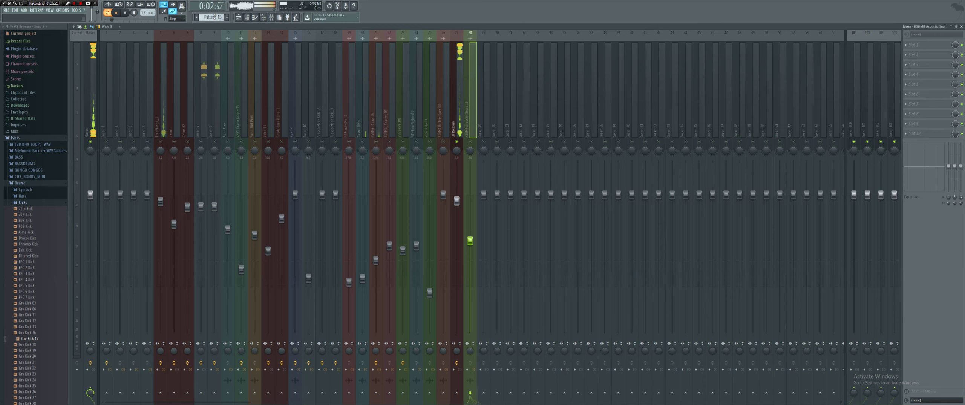
{"action": "left_click", "coordinate": [459, 66]}
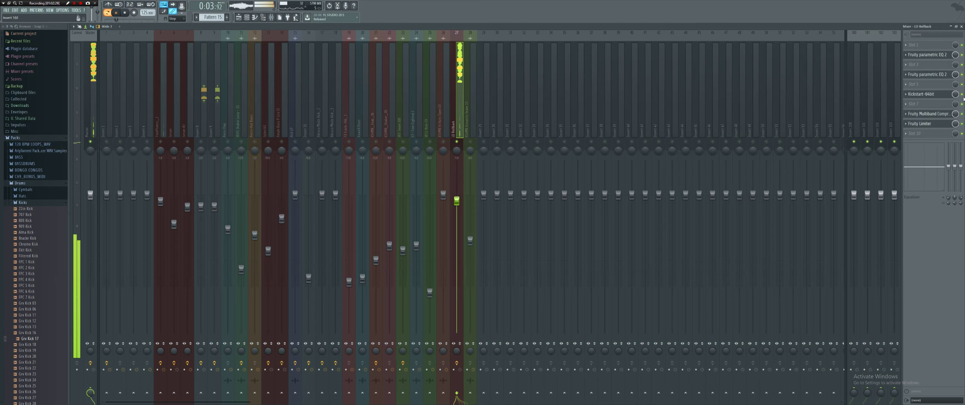
{"action": "left_click", "coordinate": [920, 68]}
{"action": "left_click", "coordinate": [830, 391]}
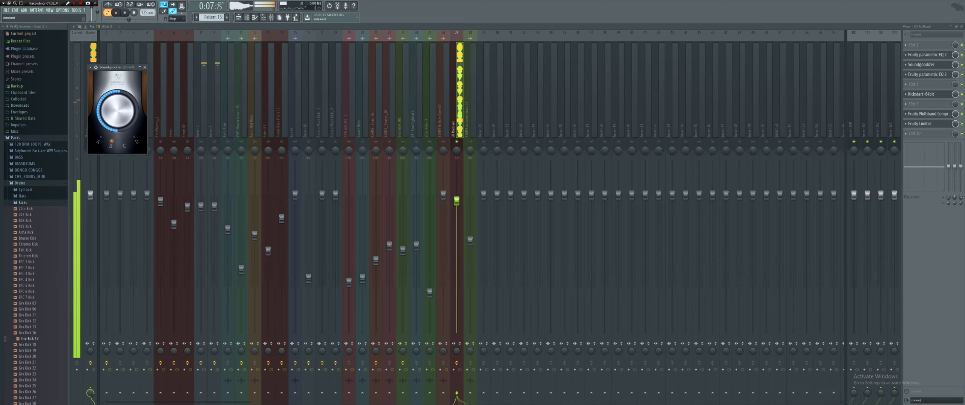
{"action": "right_click", "coordinate": [458, 144]}
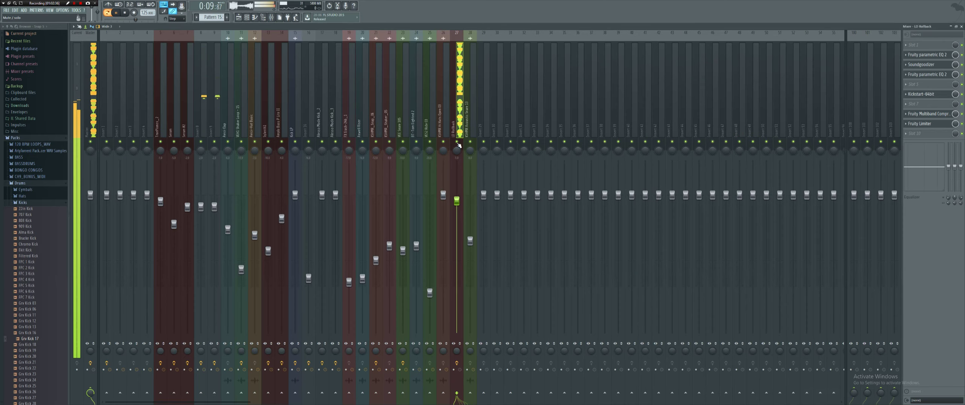
Play the second build-up in the full mix and check the mixer levels and the channel rack's lead layers.
{"action": "left_click", "coordinate": [240, 18]}
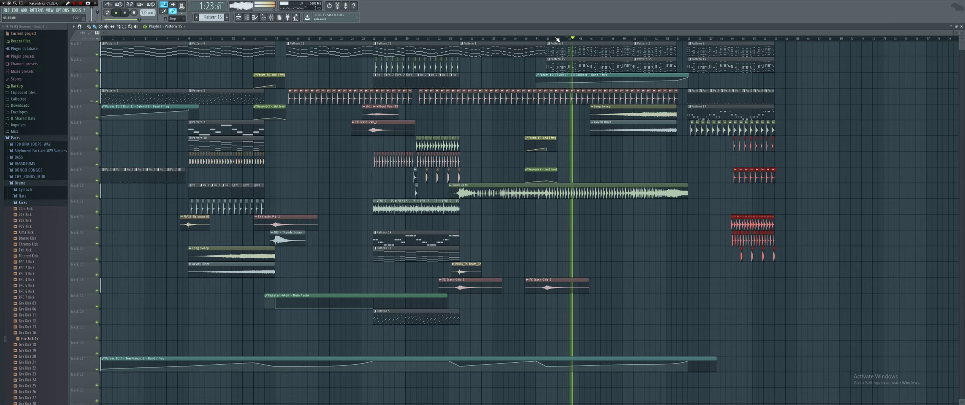
{"action": "left_click", "coordinate": [271, 18]}
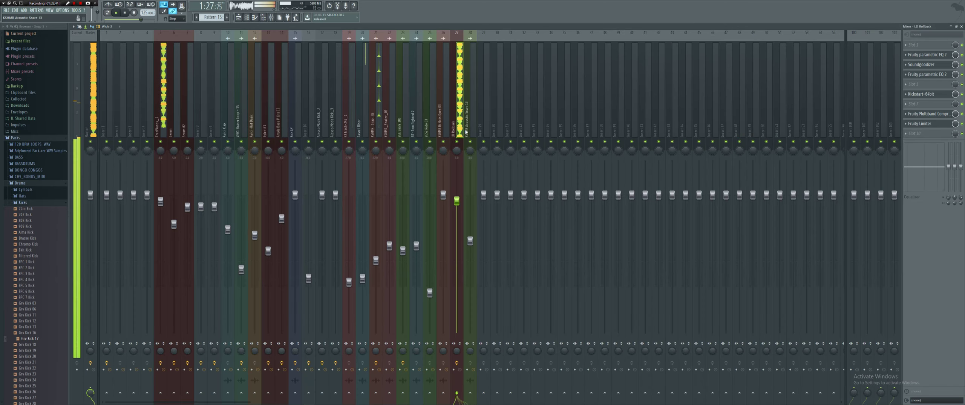
{"action": "left_click", "coordinate": [247, 18]}
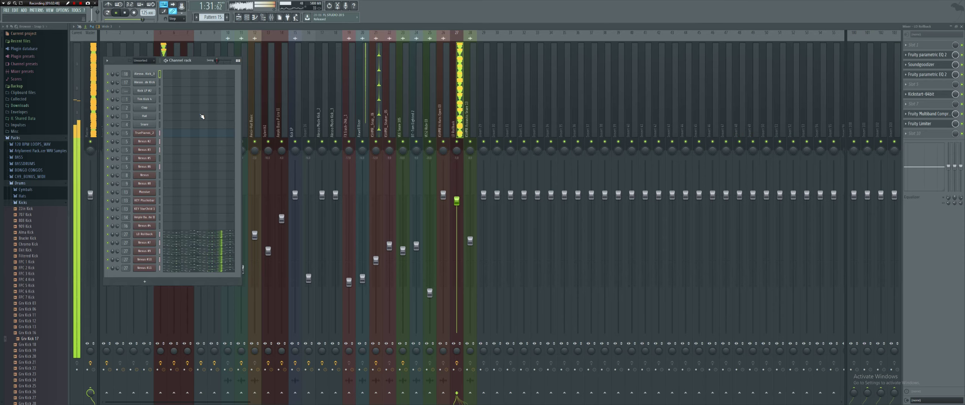
{"action": "left_click", "coordinate": [241, 18]}
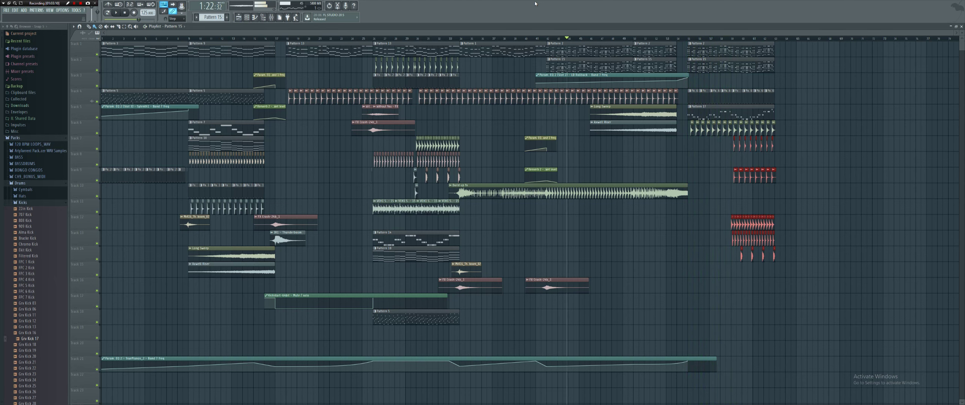
Switch to File Explorer and audition kick samples in the Desktop search results, including VDE3 128 BPM Complex Kit 1 and Rocker Oneshot Kick.
{"action": "key", "text": "alt+Tab"}
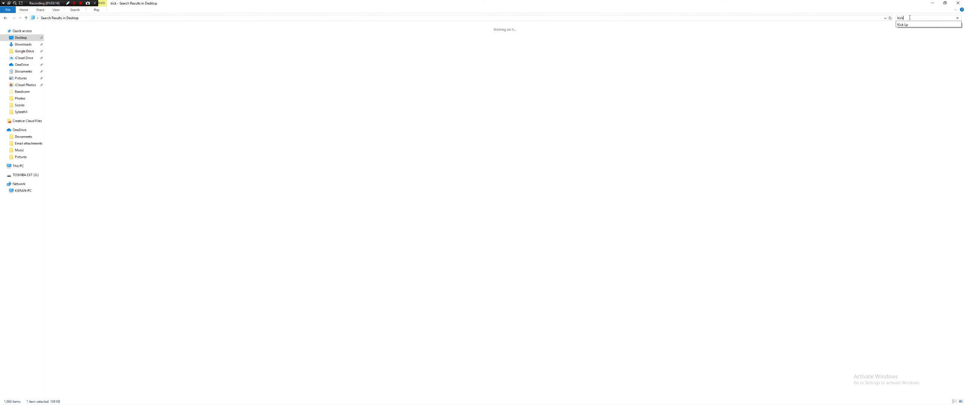
{"action": "scroll", "coordinate": [99, 169], "scroll_direction": "down", "scroll_amount": 9}
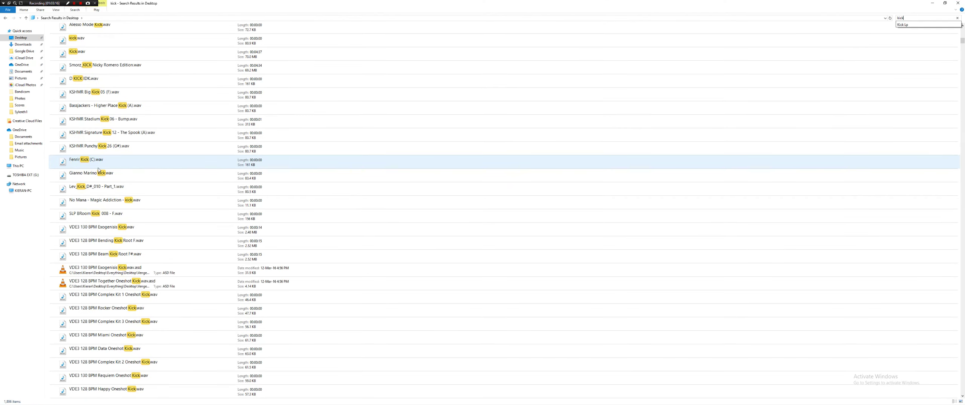
{"action": "scroll", "coordinate": [100, 183], "scroll_direction": "down", "scroll_amount": 4}
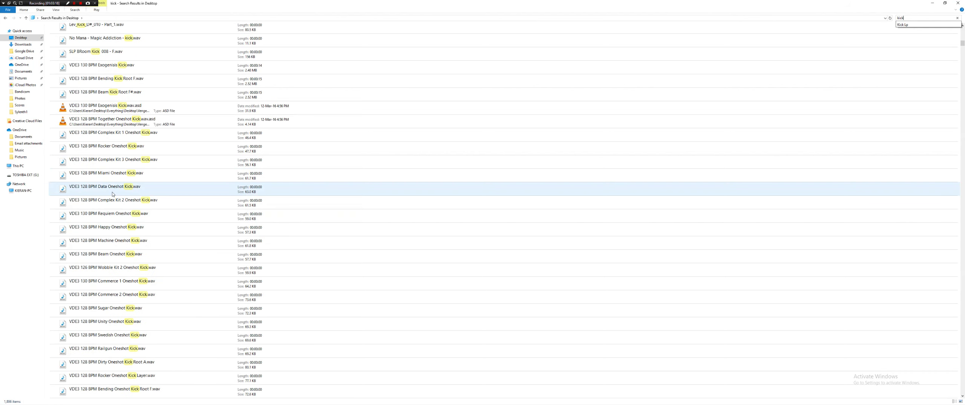
{"action": "left_click", "coordinate": [113, 193]}
{"action": "double_click", "coordinate": [117, 137]}
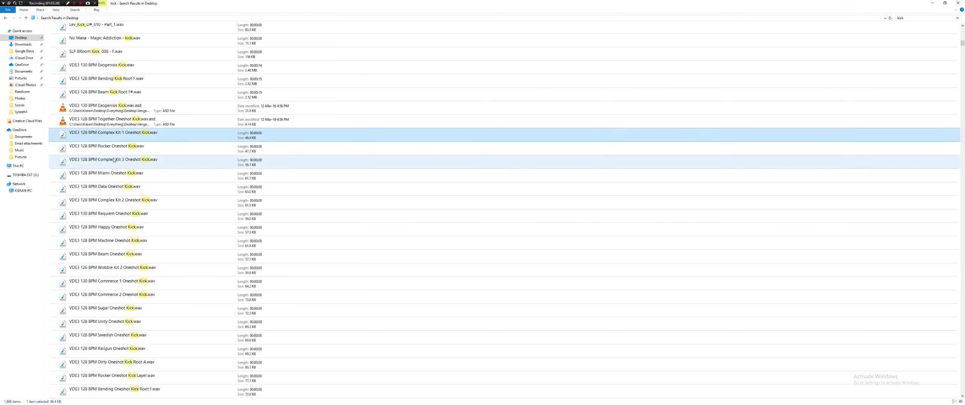
{"action": "double_click", "coordinate": [91, 143]}
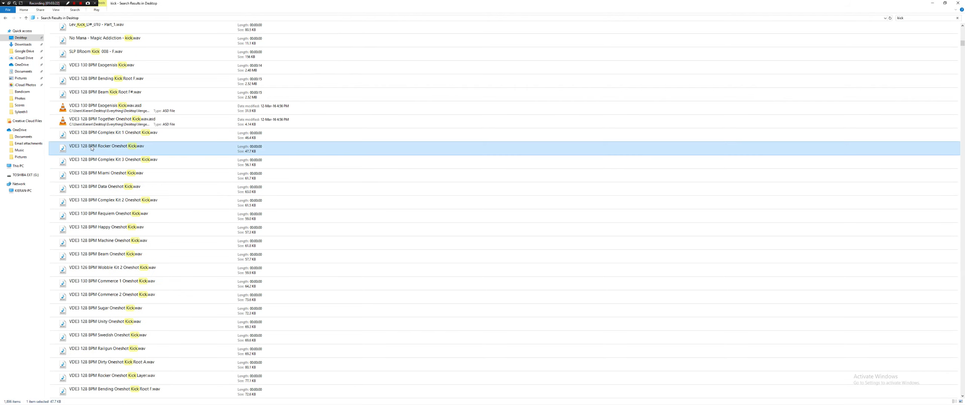
Try VDE3 128 BPM Complex Kit 1 Oneshot Kick at the start of the second drop and play it in context.
{"action": "left_click_drag", "start_coordinate": [93, 135], "coordinate": [718, 39]}
{"action": "key", "text": "alt+Tab"}
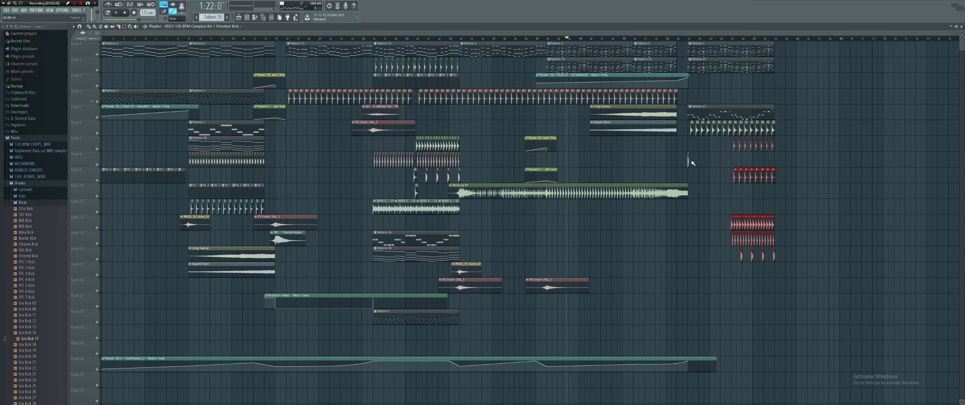
{"action": "scroll", "coordinate": [676, 155], "scroll_direction": "up", "scroll_amount": 8}
{"action": "left_click", "coordinate": [647, 37]}
{"action": "key", "text": "space"}
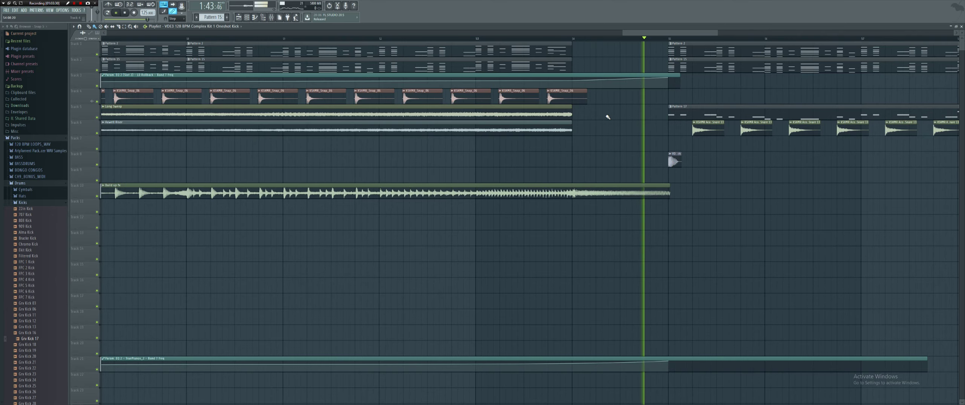
{"action": "scroll", "coordinate": [651, 156], "scroll_direction": "down", "scroll_amount": 8}
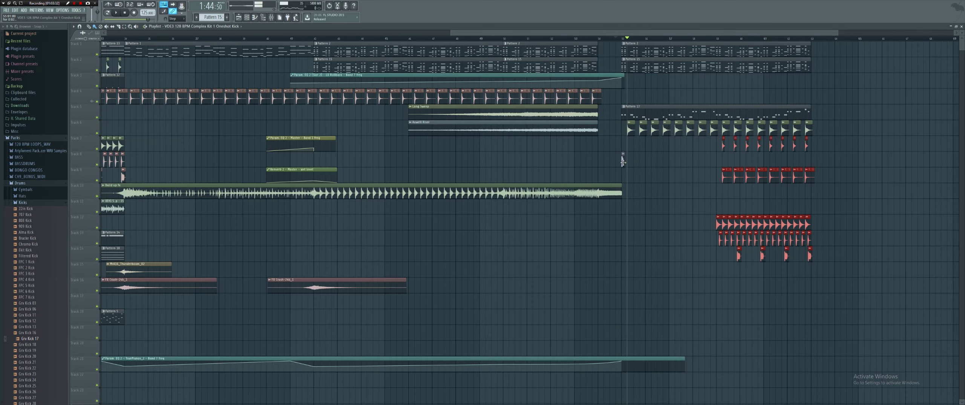
Place VDE3 128 BPM Miami Oneshot Kick from File Explorer at the start of the second drop.
{"action": "key", "text": "alt+Tab"}
{"action": "left_click", "coordinate": [101, 180]}
{"action": "left_click_drag", "start_coordinate": [101, 180], "coordinate": [567, 195]}
{"action": "key", "text": "alt+Tab"}
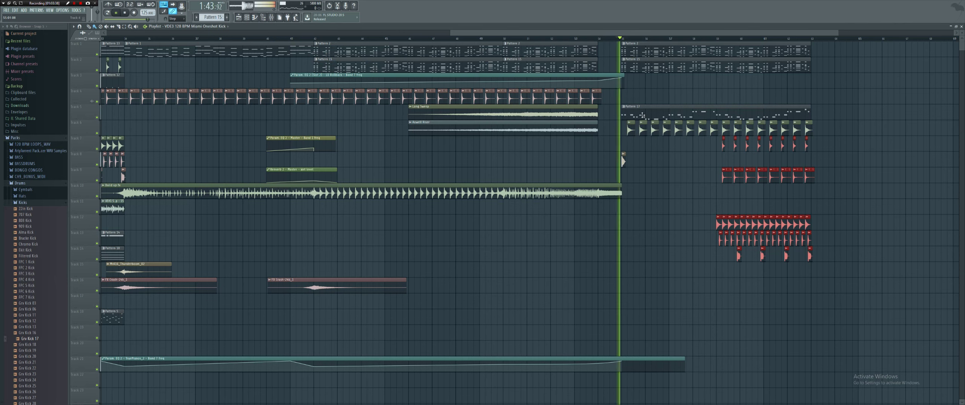
Check the master track's parametric EQ, and route the Miami Oneshot Kick to its own free mixer track.
{"action": "double_click", "coordinate": [623, 161]}
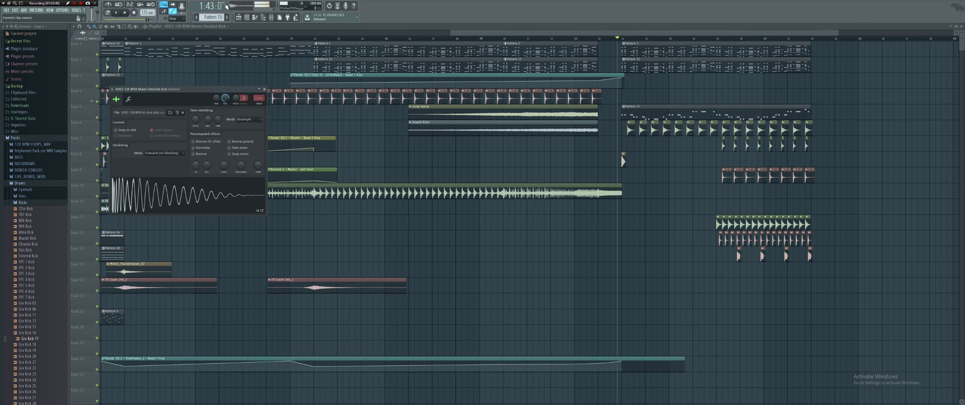
{"action": "key", "text": "F9"}
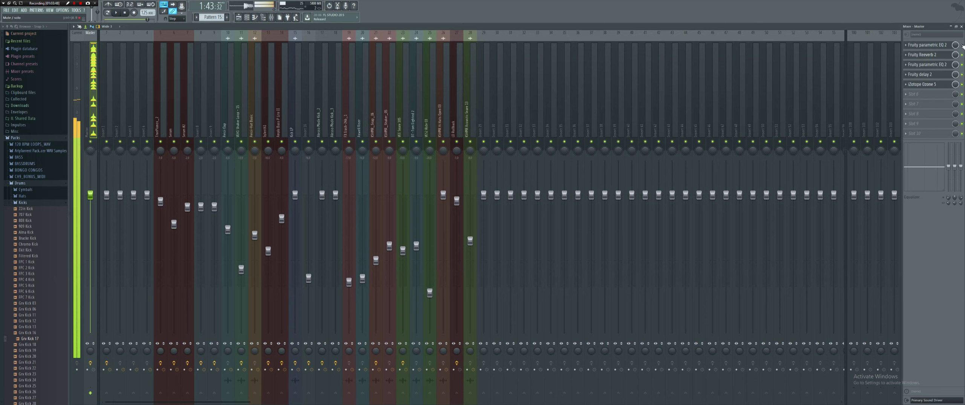
{"action": "left_click", "coordinate": [931, 65]}
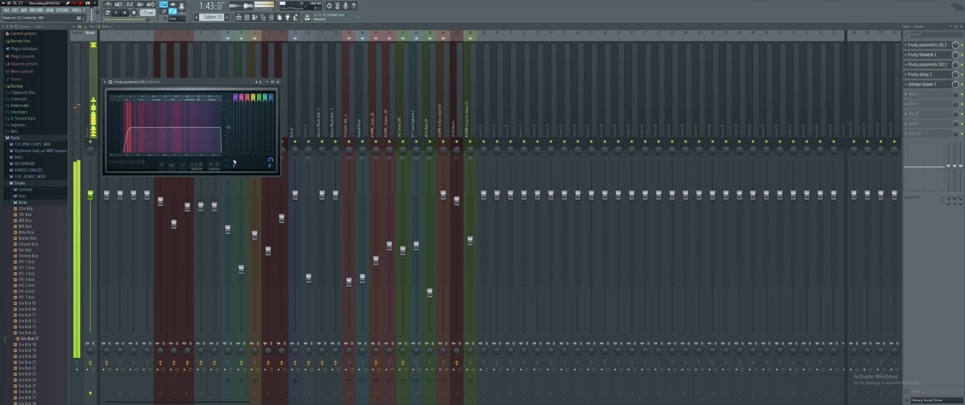
{"action": "left_click", "coordinate": [239, 17]}
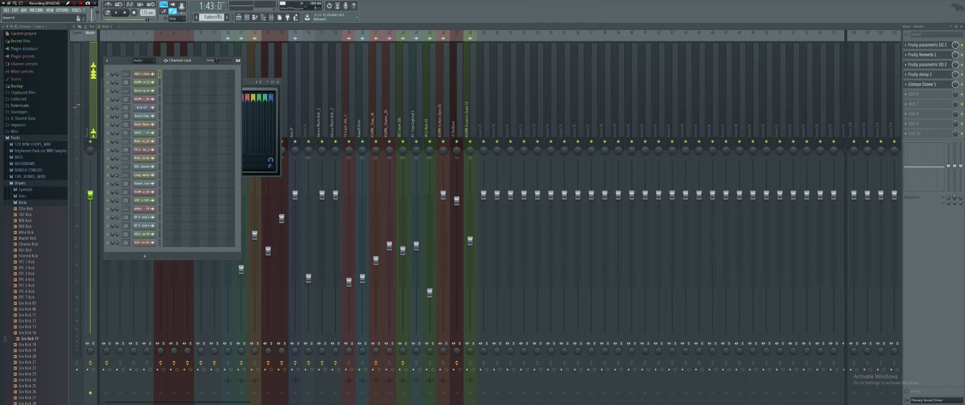
{"action": "left_click", "coordinate": [248, 18]}
{"action": "double_click", "coordinate": [623, 160]}
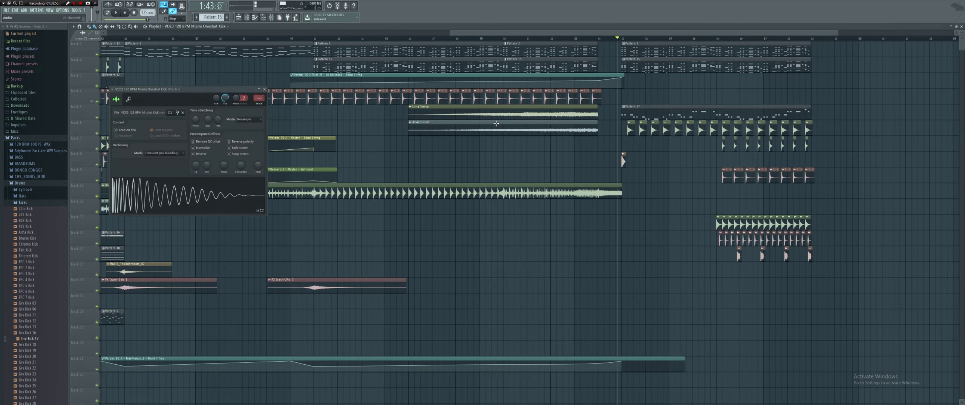
{"action": "left_click", "coordinate": [259, 102]}
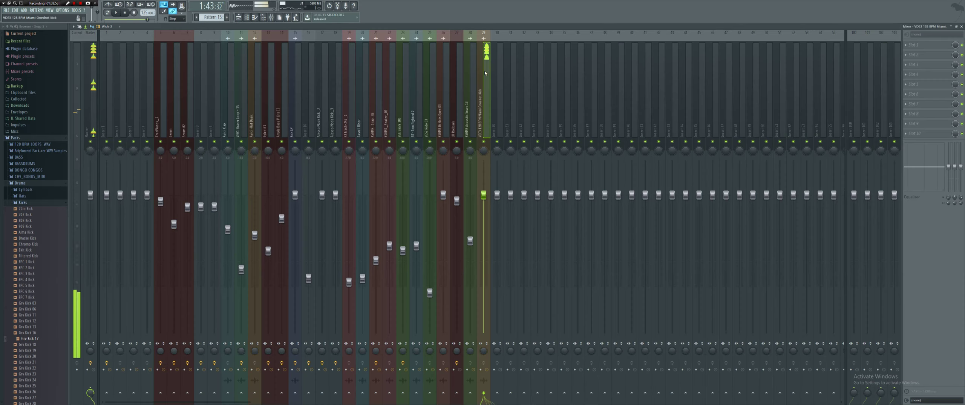
Add Fruity Parametric EQ 2 to slot 4 of the Miami kick's mixer track, cutting the lowest frequencies and boosting the bass.
{"action": "left_click", "coordinate": [912, 75]}
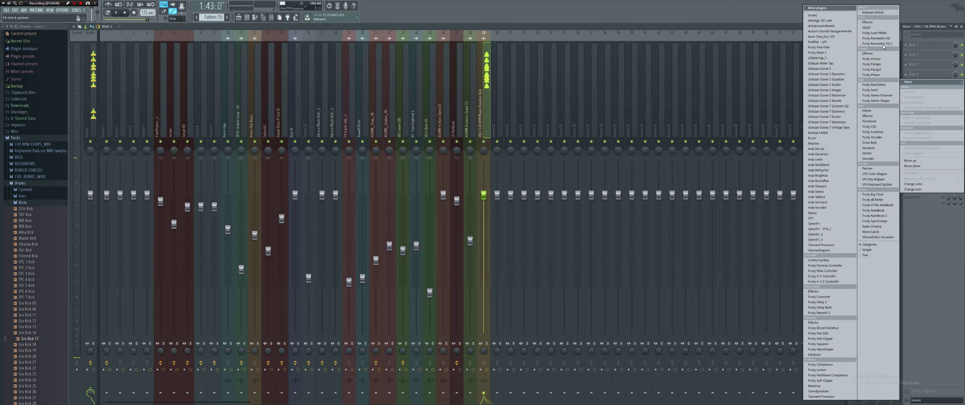
{"action": "left_click", "coordinate": [879, 44]}
{"action": "left_click_drag", "start_coordinate": [151, 149], "coordinate": [141, 173]}
{"action": "left_click_drag", "start_coordinate": [162, 150], "coordinate": [152, 141]}
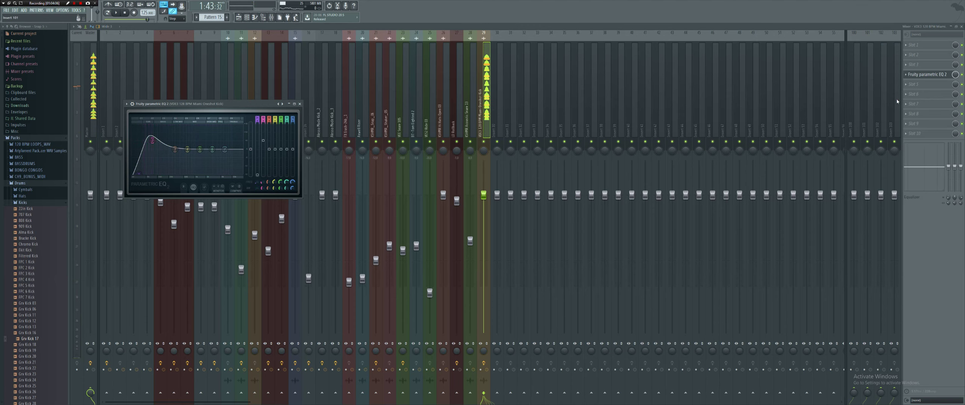
Add Fruity Multiband Compressor in slot 8 and Fruity Limiter in slot 9 of the Miami kick's track, and play the song briefly.
{"action": "left_click", "coordinate": [922, 114]}
{"action": "left_click", "coordinate": [826, 376]}
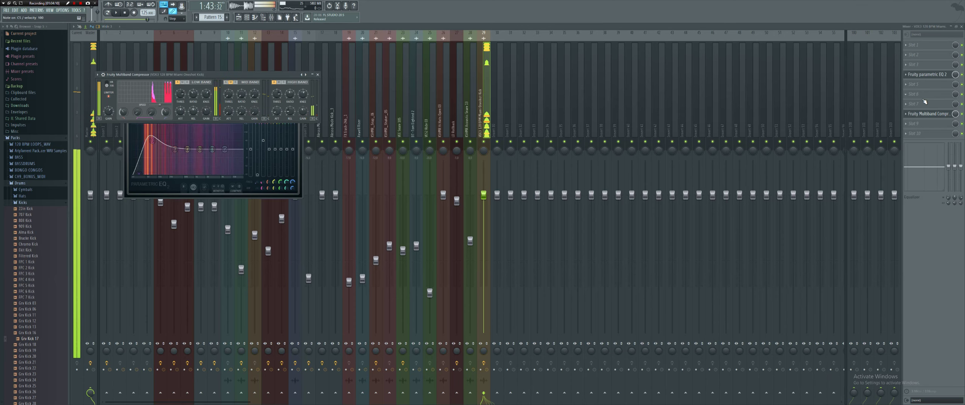
{"action": "left_click", "coordinate": [908, 123]}
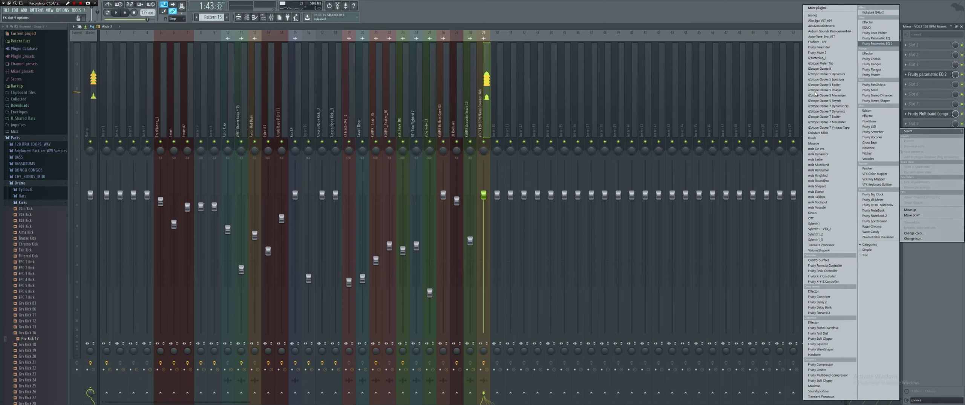
{"action": "left_click", "coordinate": [835, 370]}
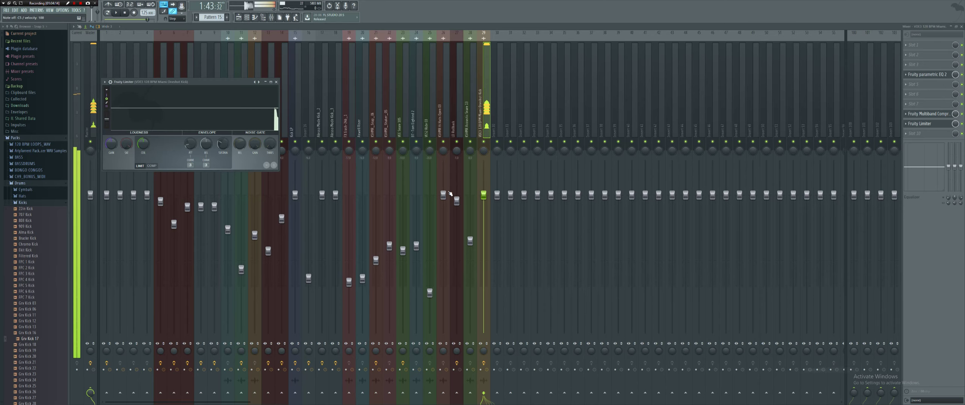
{"action": "key", "text": "F5"}
{"action": "key", "text": "space"}
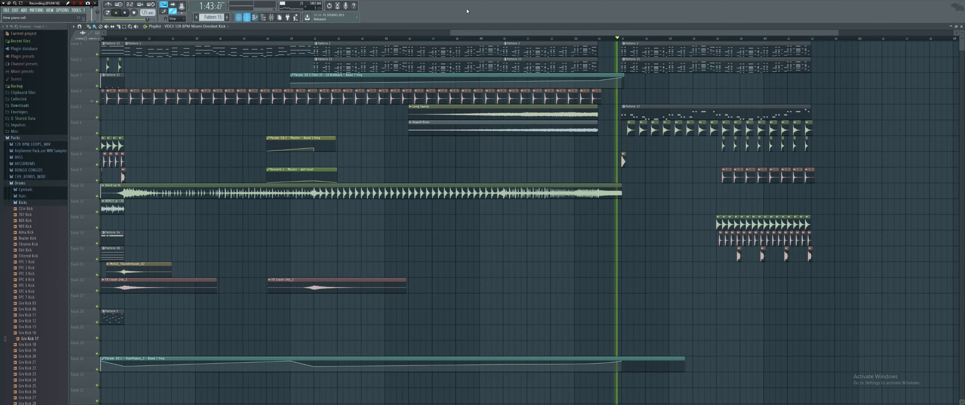
{"action": "key", "text": "space"}
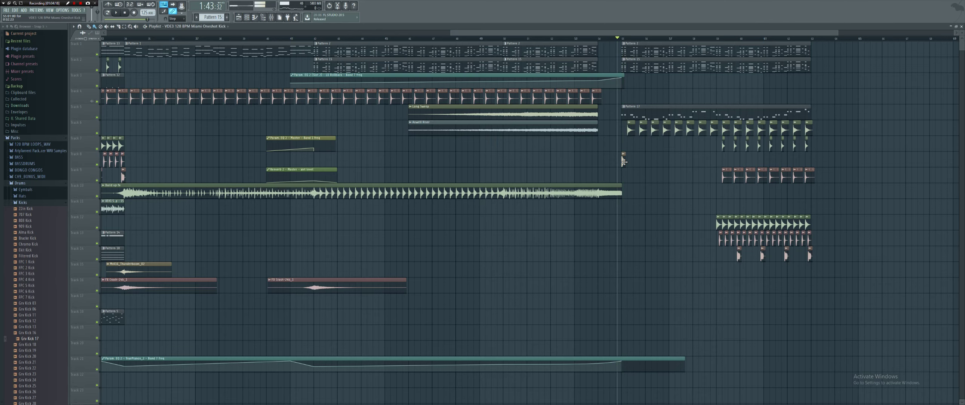
Repeat the Miami kick clip on every beat through the whole second drop, auditioning the first copies.
{"action": "scroll", "coordinate": [624, 162], "scroll_direction": "up", "scroll_amount": 4, "text": "ctrl"}
{"action": "left_click", "coordinate": [649, 160]}
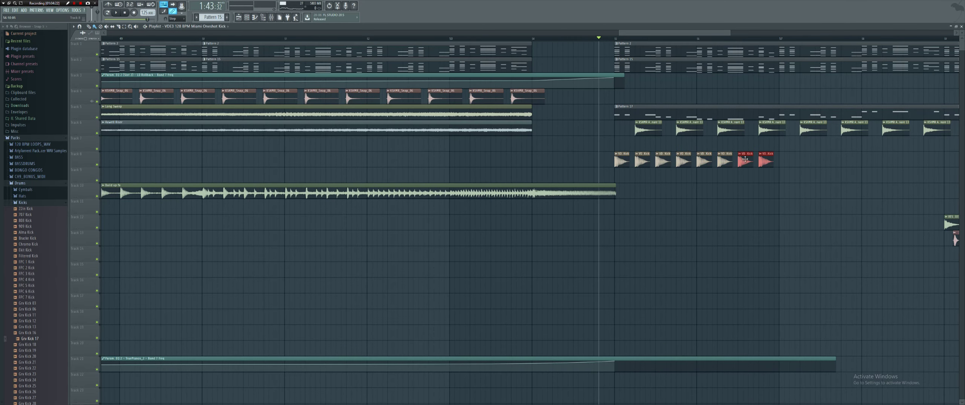
{"action": "key", "text": "space"}
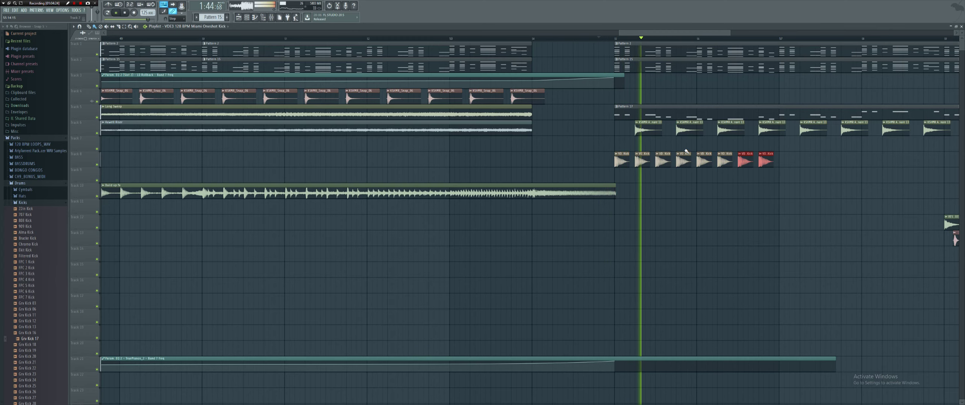
{"action": "key", "text": "space"}
{"action": "scroll", "coordinate": [687, 150], "scroll_direction": "down", "scroll_amount": 5}
{"action": "left_click_drag", "start_coordinate": [655, 165], "coordinate": [647, 161]}
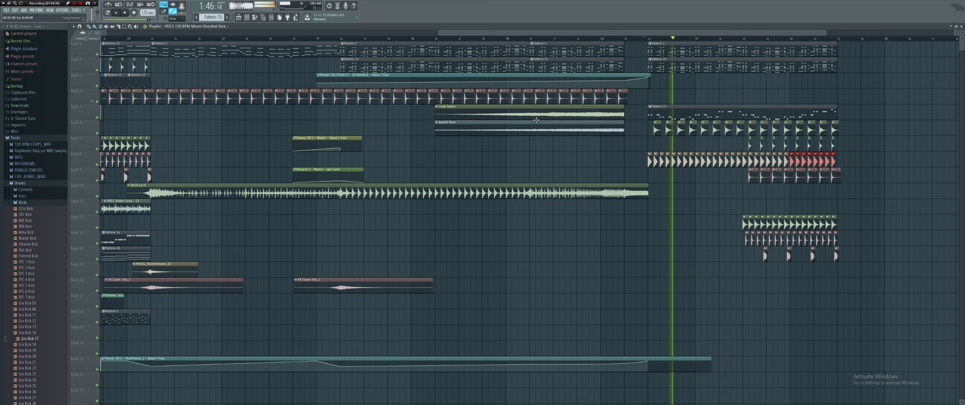
Play through the second drop with the new kick and check its level in the mixer.
{"action": "left_click", "coordinate": [272, 17]}
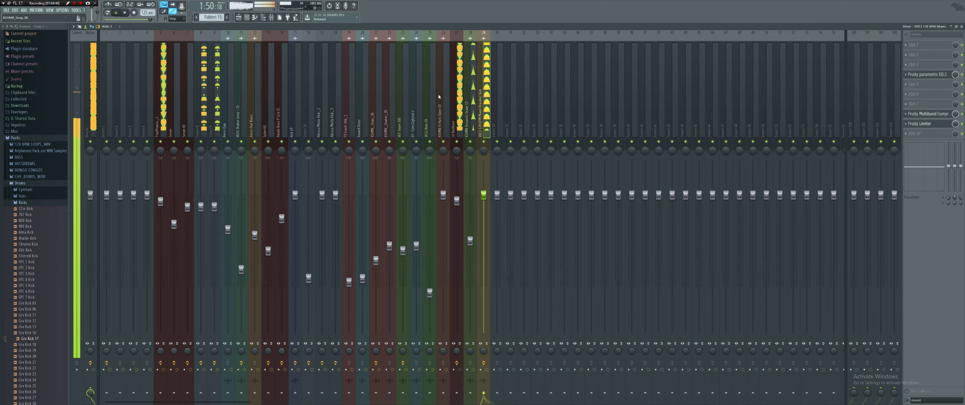
{"action": "left_click", "coordinate": [241, 18]}
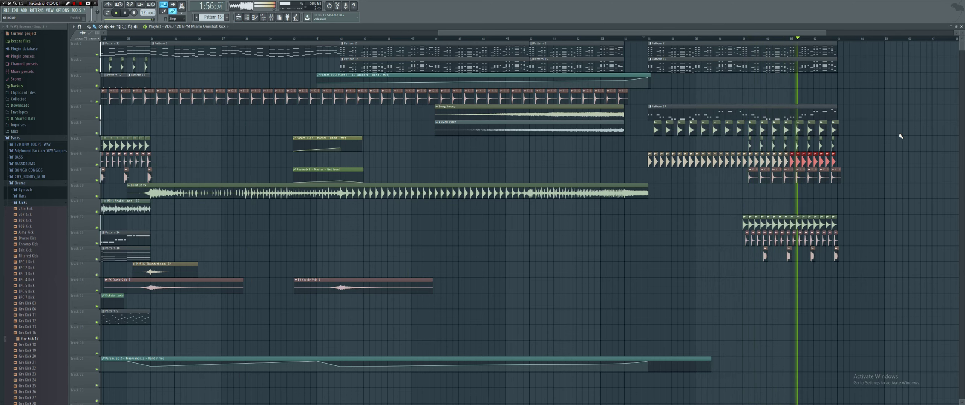
{"action": "scroll", "coordinate": [873, 148], "scroll_direction": "down", "scroll_amount": 5}
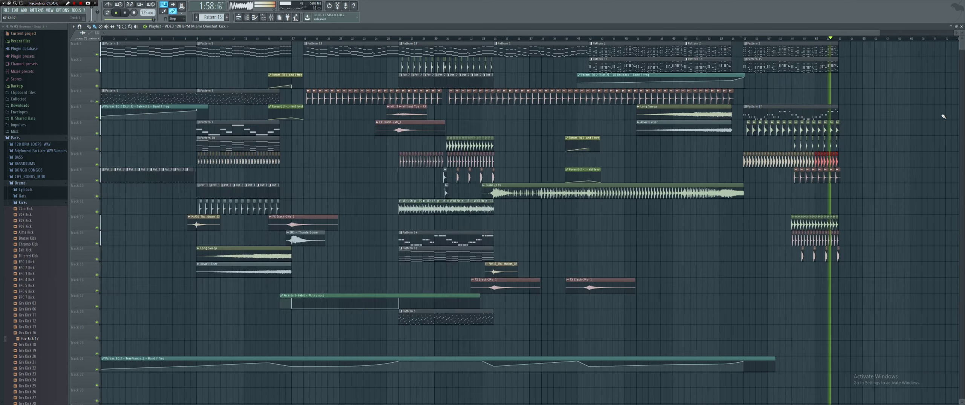
{"action": "key", "text": "space"}
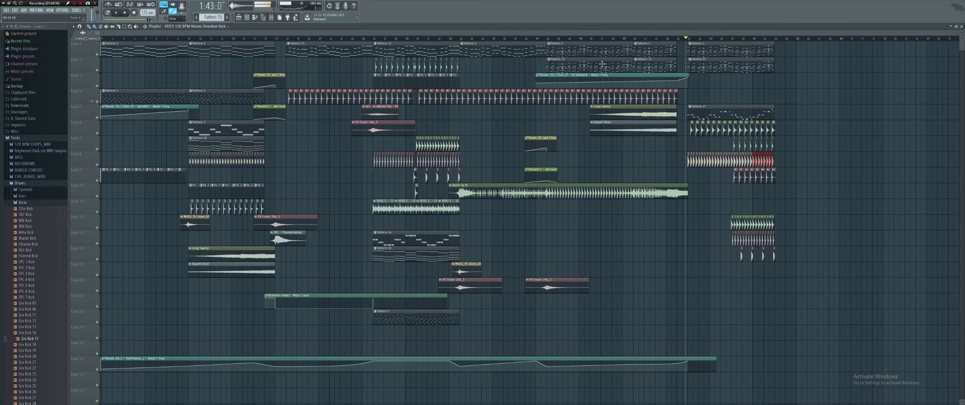
View Pattern 2's piano notes in the piano roll and return to the playlist.
{"action": "double_click", "coordinate": [572, 52]}
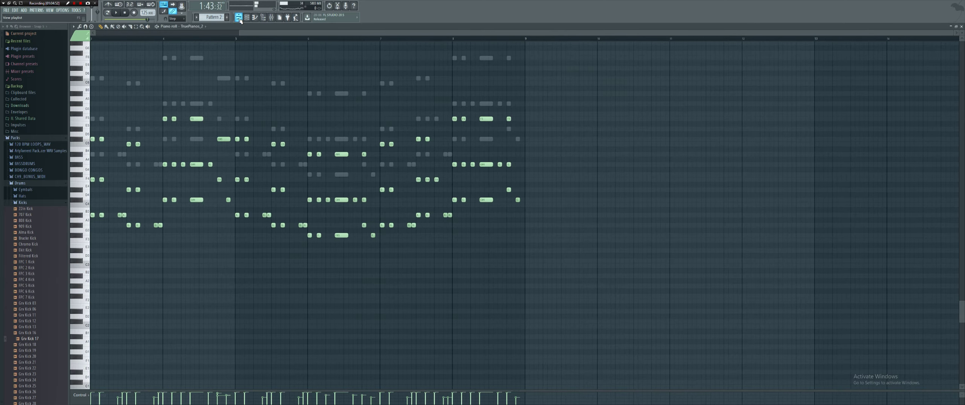
{"action": "left_click", "coordinate": [239, 17]}
{"action": "key", "text": "alt+Tab"}
{"action": "key", "text": "Escape"}
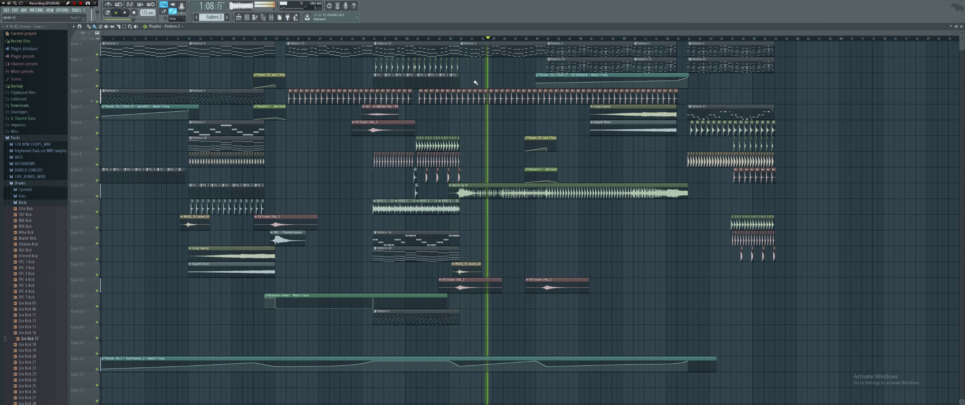
Route the long build-up audio clip to its own free mixer track and lower its fader, playing through into the second drop.
{"action": "double_click", "coordinate": [513, 193]}
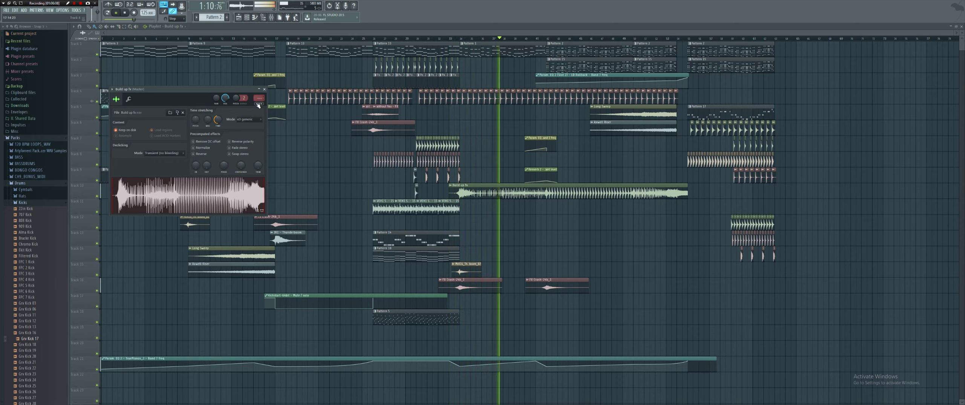
{"action": "left_click", "coordinate": [261, 102]}
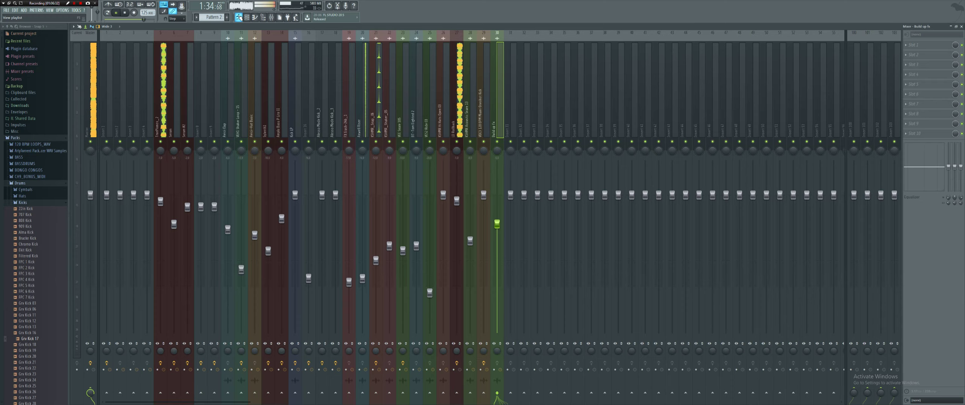
{"action": "left_click", "coordinate": [239, 17]}
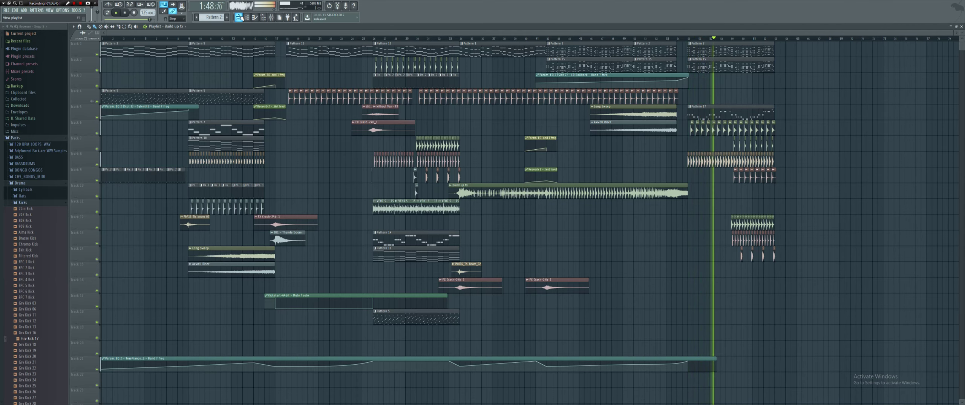
{"action": "left_click", "coordinate": [271, 17]}
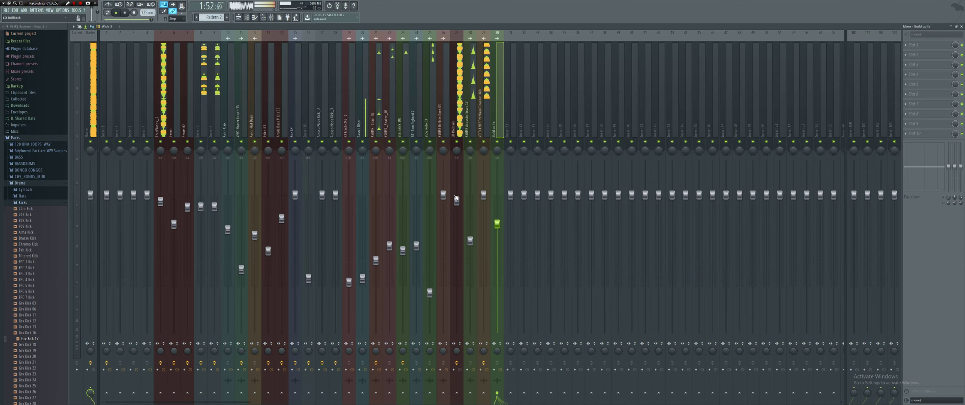
Lower the LD Rollback mixer fader and solo Insert 8 to hear it on its own.
{"action": "left_click_drag", "start_coordinate": [456, 201], "coordinate": [457, 217]}
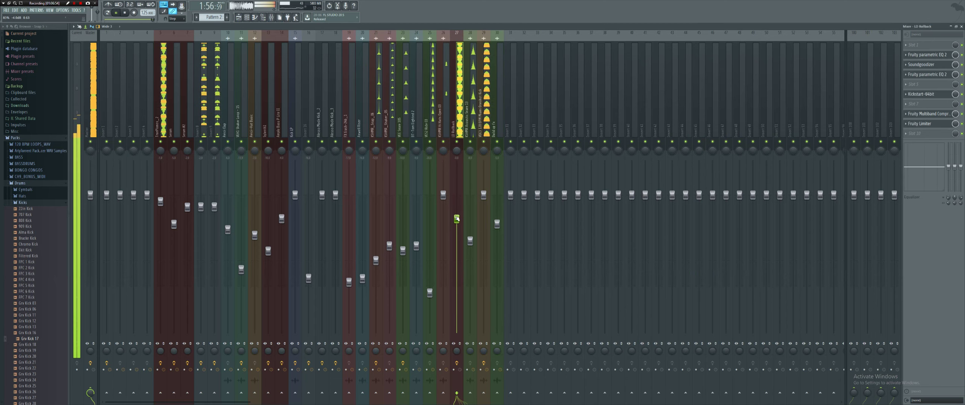
{"action": "right_click", "coordinate": [203, 142]}
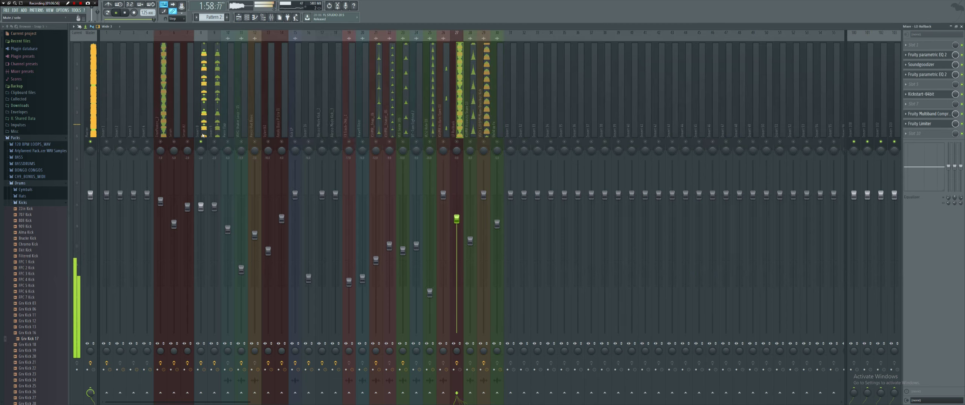
{"action": "left_click", "coordinate": [201, 122]}
{"action": "key", "text": "space"}
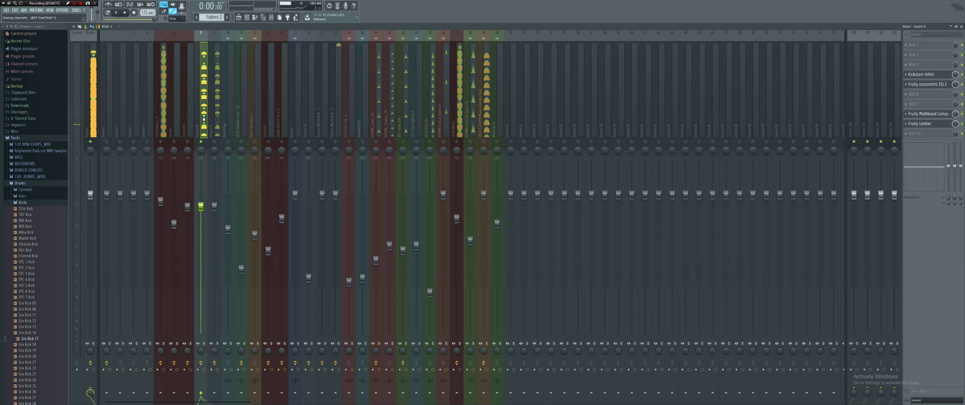
Add Soundgoodizer to Insert 8's sixth effect slot and lower the insert's fader slightly while the second drop plays.
{"action": "left_click", "coordinate": [930, 100]}
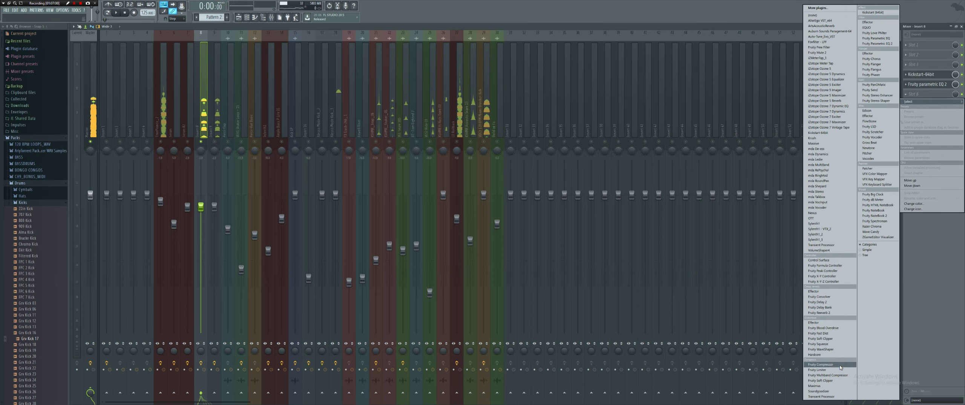
{"action": "left_click", "coordinate": [830, 391]}
{"action": "key", "text": "space"}
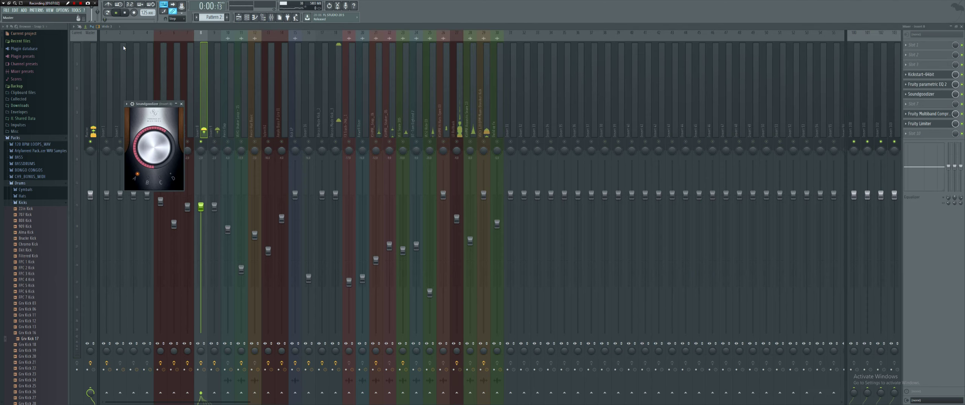
{"action": "left_click", "coordinate": [256, 17]}
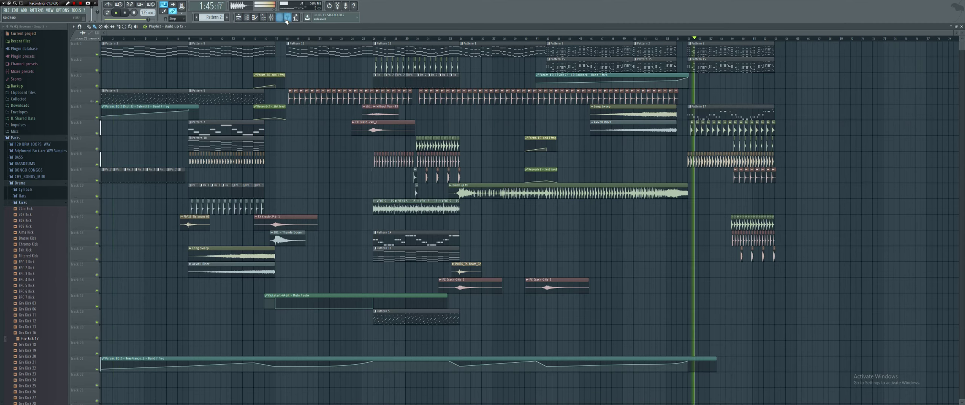
{"action": "left_click", "coordinate": [272, 18]}
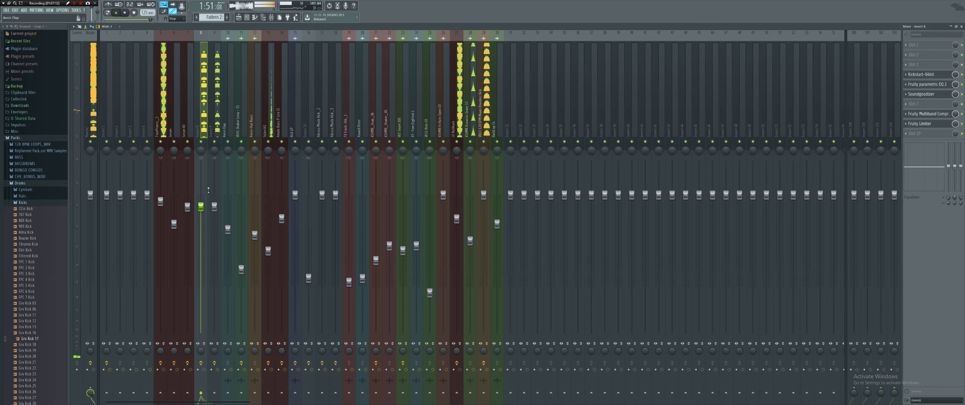
{"action": "left_click_drag", "start_coordinate": [203, 210], "coordinate": [203, 216]}
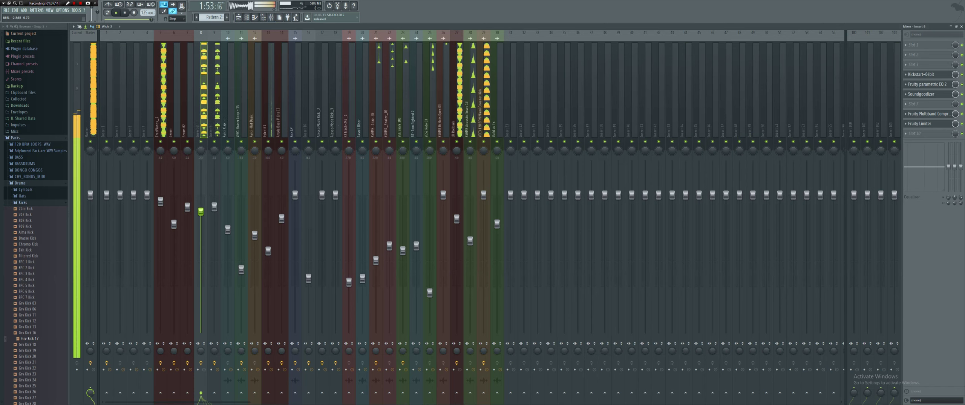
Lengthen all of the Nexus lead notes in Pattern 17 so they run into one another.
{"action": "key", "text": "F5"}
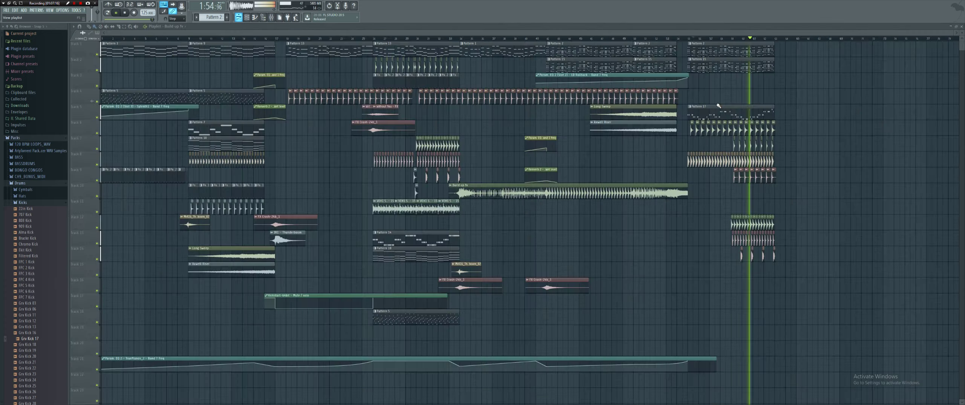
{"action": "double_click", "coordinate": [722, 109]}
{"action": "key", "text": "F6"}
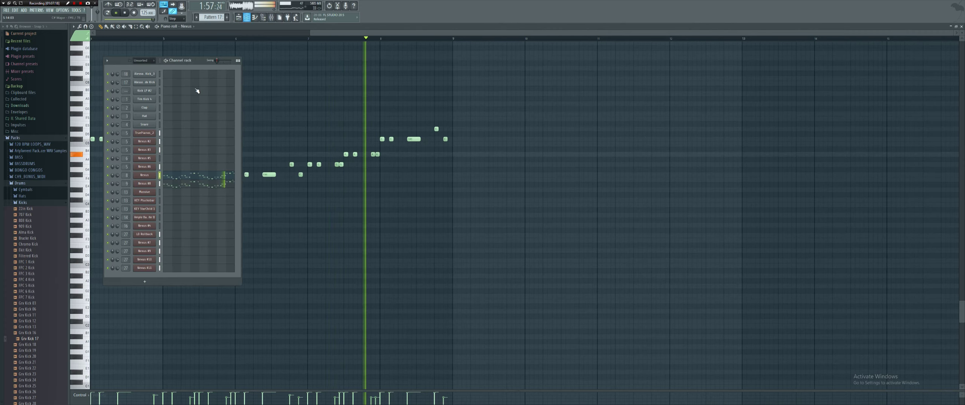
{"action": "key", "text": "l"}
{"action": "key", "text": "F7"}
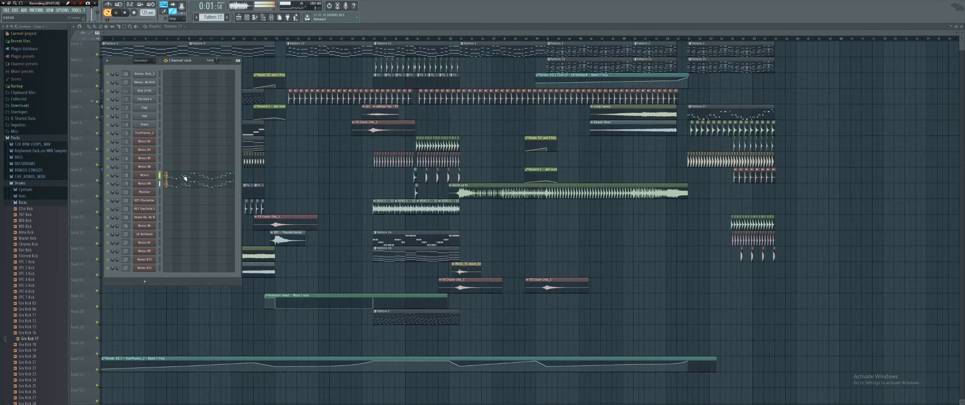
{"action": "key", "text": "F6"}
{"action": "key", "text": "F7"}
{"action": "key", "text": "ctrl+a"}
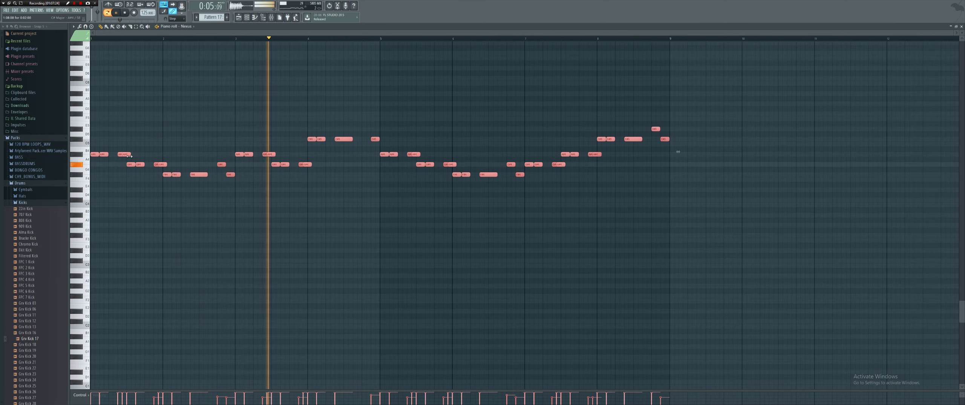
Return to the playlist and play the song from just before the second drop.
{"action": "key", "text": "F5"}
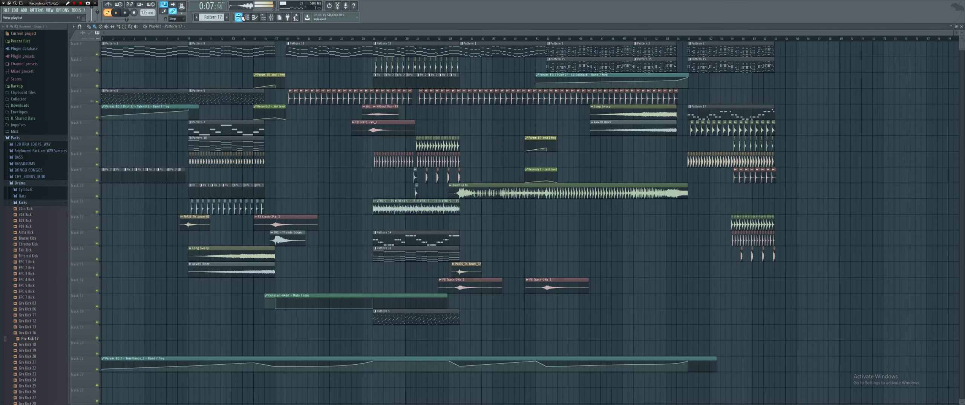
{"action": "left_click", "coordinate": [686, 39]}
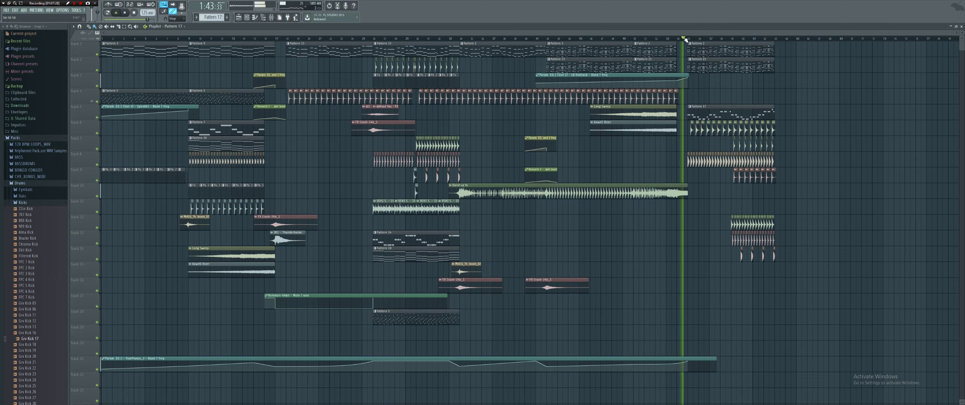